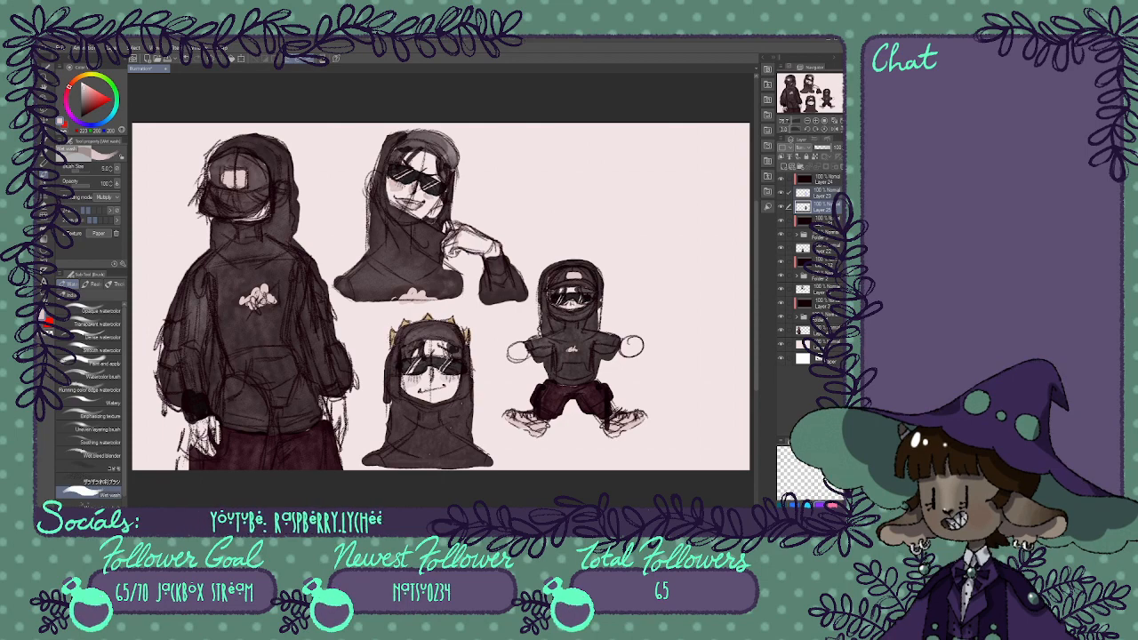
Create a new blank illustration and rough in a small head circle with a red Chalk pastel brush near the canvas's upper-left corner.
key("Return")
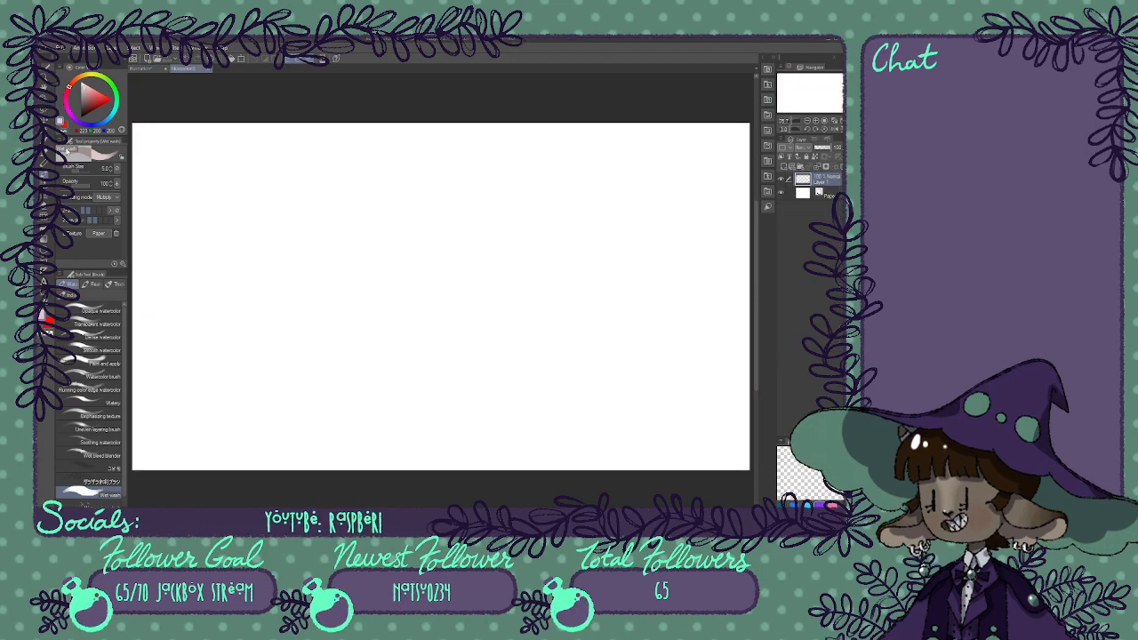
left_click(45, 160)
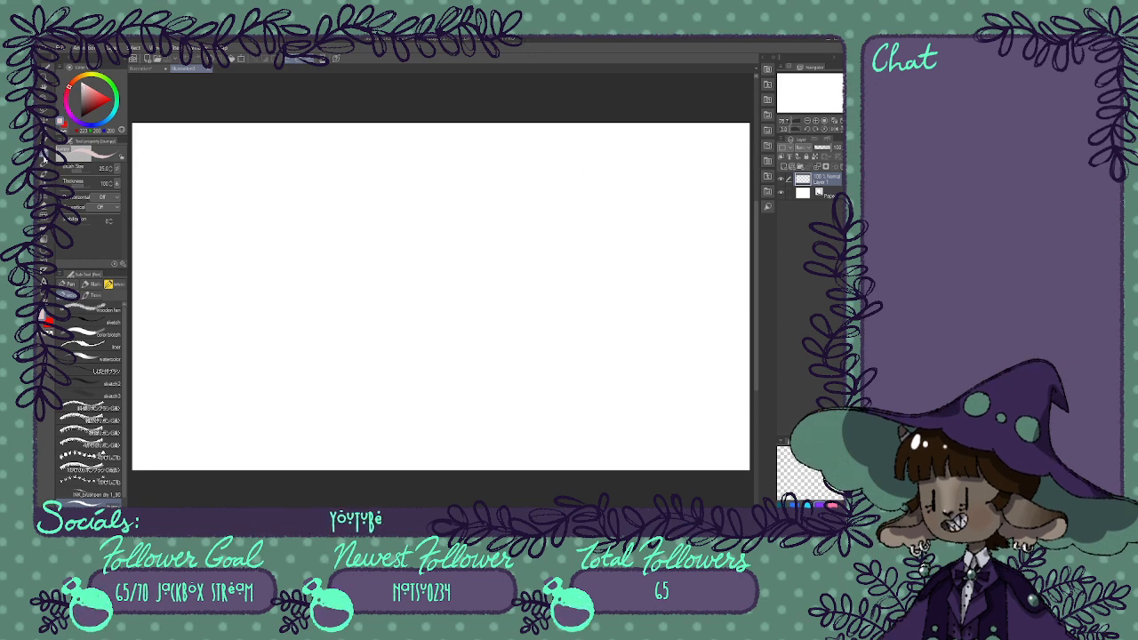
left_click(44, 164)
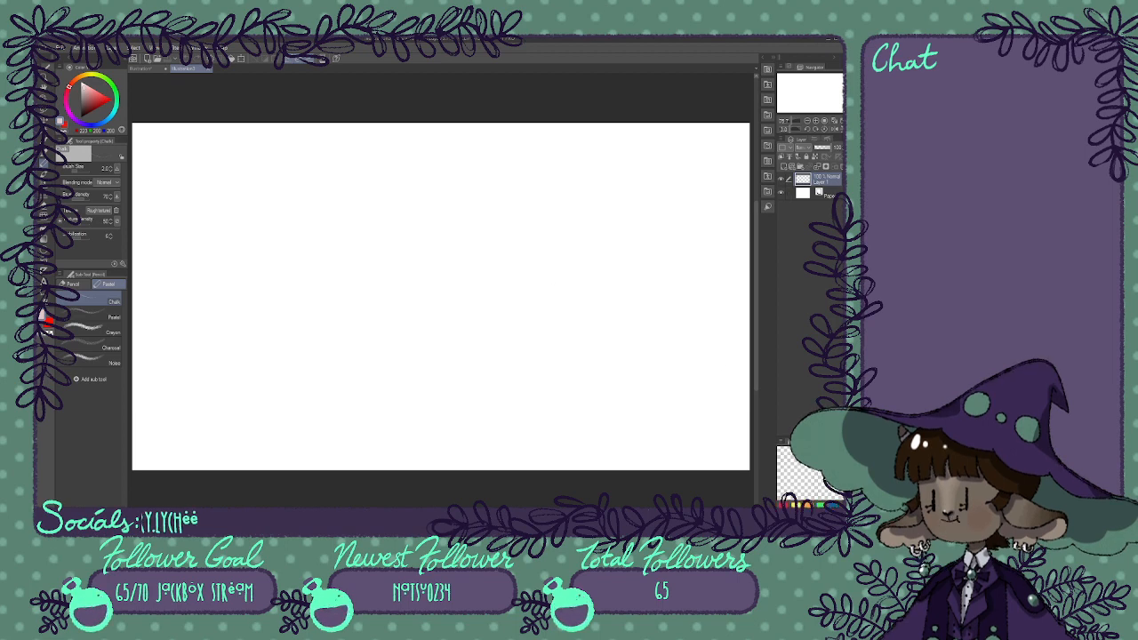
left_click(784, 505)
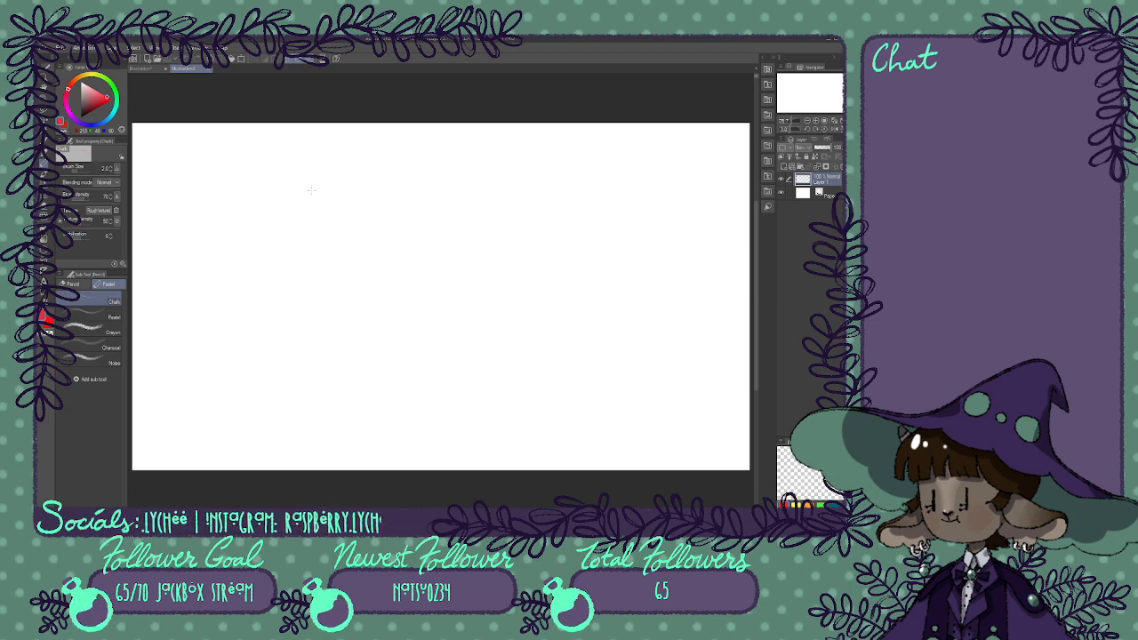
mouse_move(208, 148)
left_mouse_down()
mouse_move(176, 160)
mouse_move(182, 189)
mouse_move(211, 147)
mouse_move(178, 197)
left_mouse_up()
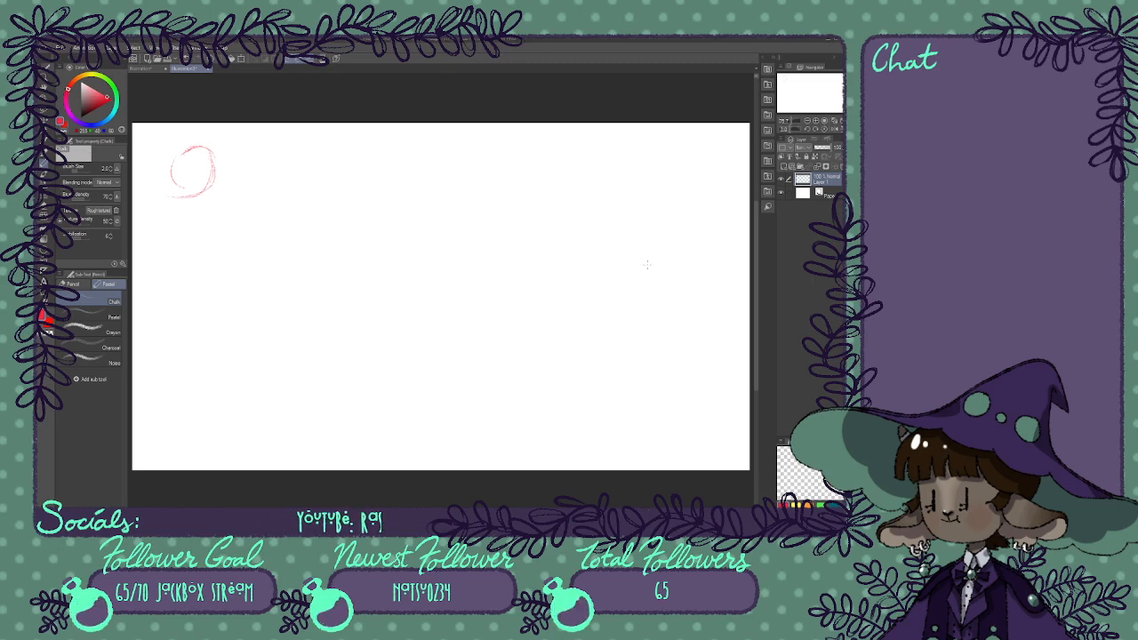
Paste the reference photo of the masked figure in a hat and hoodie, and place it in the canvas's upper-right corner.
key("ctrl+v")
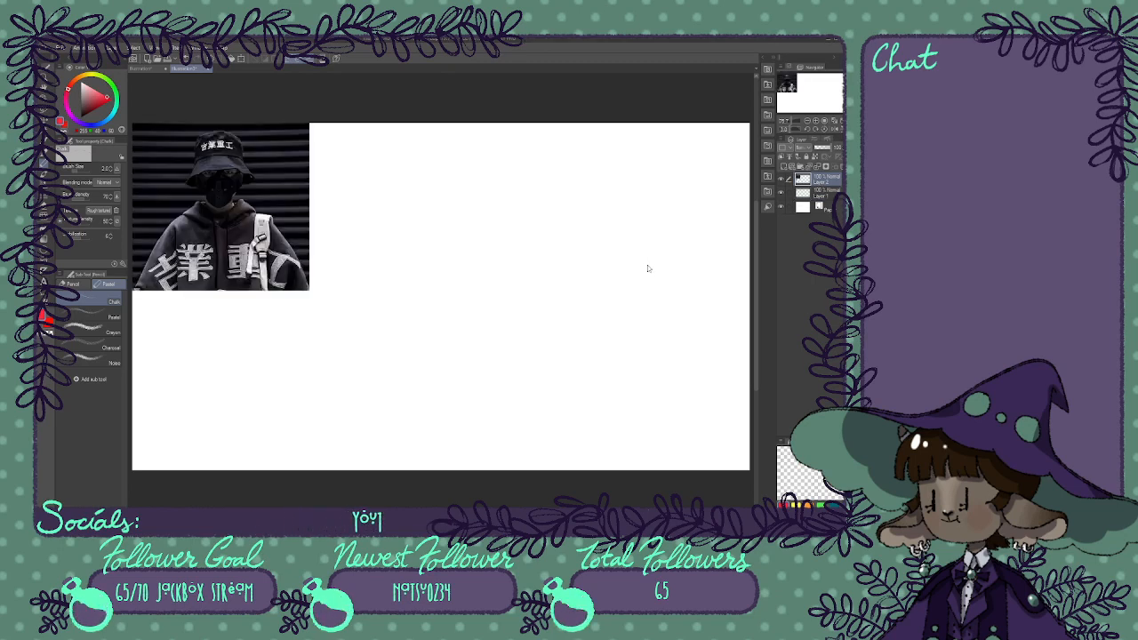
key("ctrl+t")
left_click_drag(216, 213, 637, 217)
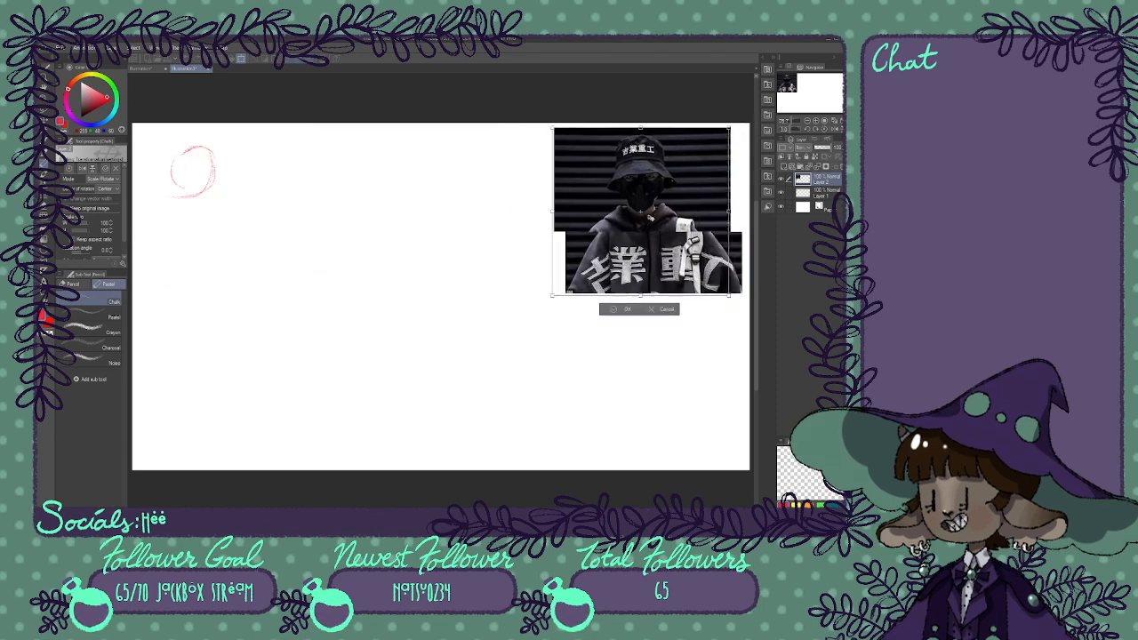
left_click(627, 309)
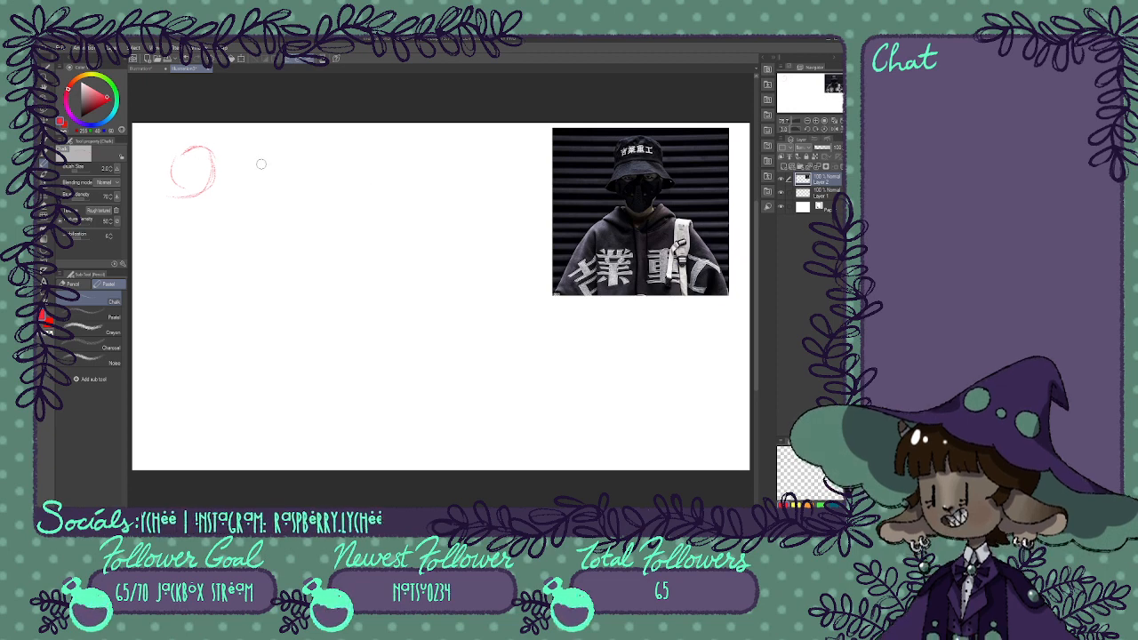
Erase the rough red circle on Layer 1.
left_click_drag(182, 166, 200, 155)
left_click(823, 193)
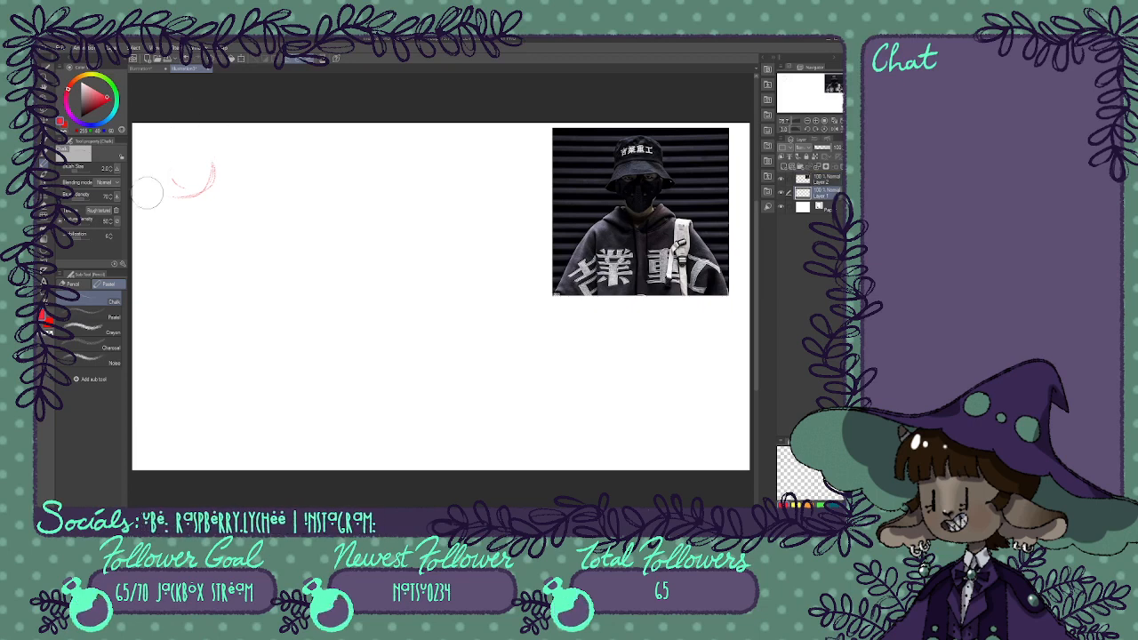
mouse_move(147, 193)
left_mouse_down()
mouse_move(163, 229)
mouse_move(203, 234)
left_mouse_up()
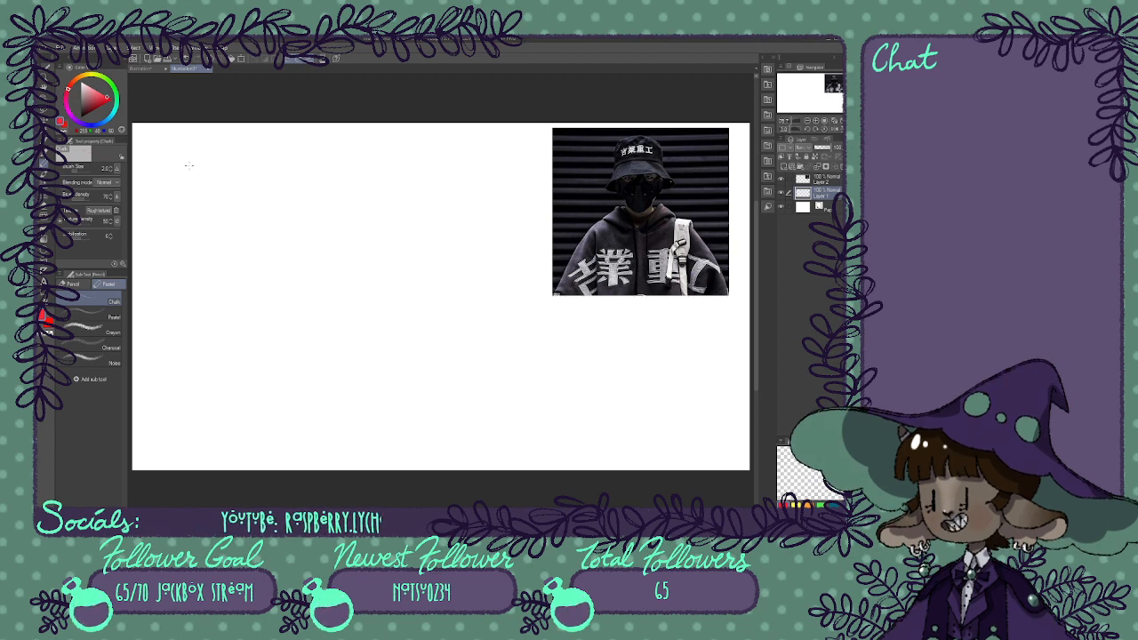
Sketch a front-facing head on Layer 1 as a circle with side lines tapering to a rounded jaw.
mouse_move(188, 164)
left_mouse_down()
mouse_move(218, 147)
mouse_move(222, 198)
left_mouse_up()
mouse_move(200, 148)
left_mouse_down()
mouse_move(176, 164)
mouse_move(226, 203)
left_mouse_up()
left_click_drag(177, 169, 192, 231)
mouse_move(233, 183)
left_mouse_down()
mouse_move(229, 217)
mouse_move(194, 230)
mouse_move(215, 228)
left_mouse_up()
left_click_drag(196, 219, 218, 222)
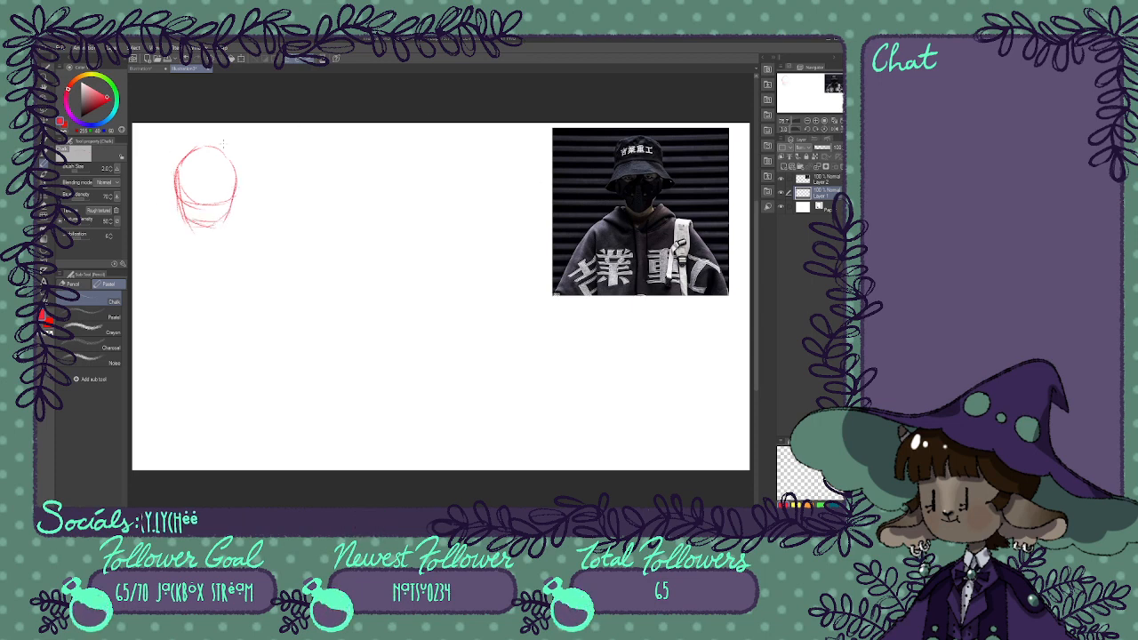
left_click_drag(182, 165, 206, 149)
Move the head sketch further in from the canvas's left edge with a free transform.
left_click(815, 120)
left_click_drag(830, 87, 812, 83)
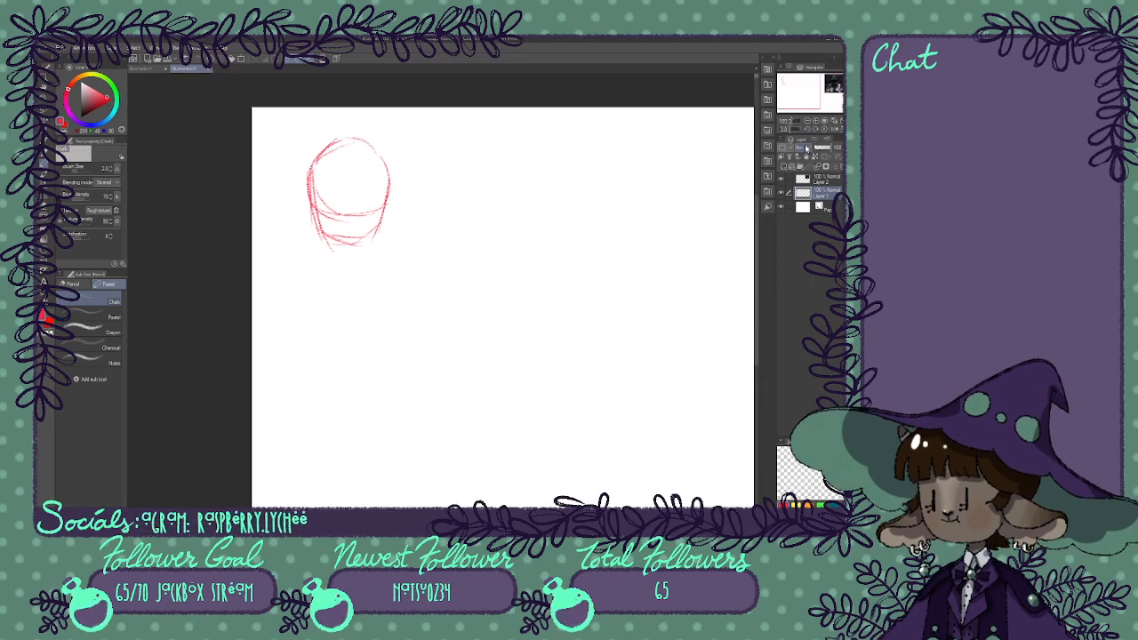
key("ctrl+t")
left_click_drag(355, 191, 465, 205)
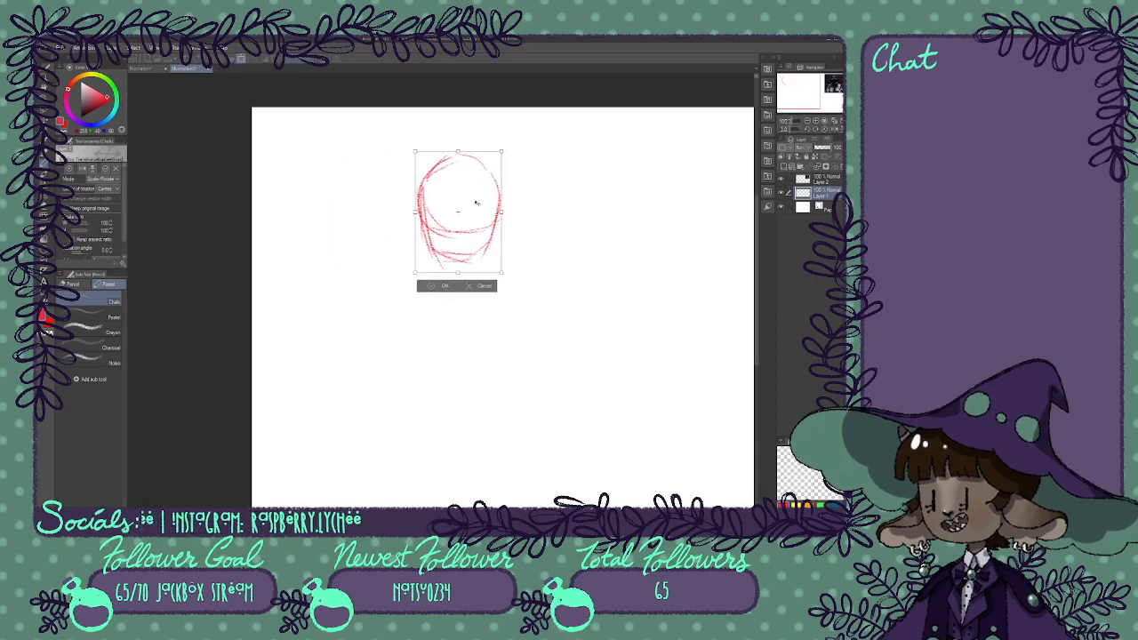
left_click(440, 288)
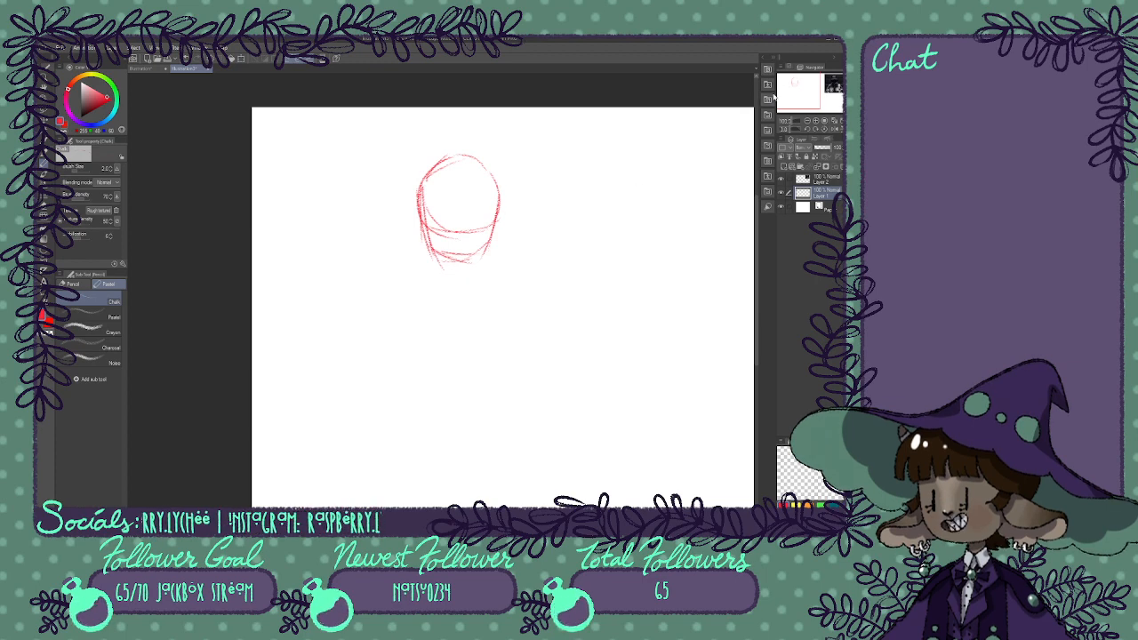
Sketch a small rounded ear low on each side of the head.
left_click_drag(805, 94, 811, 97)
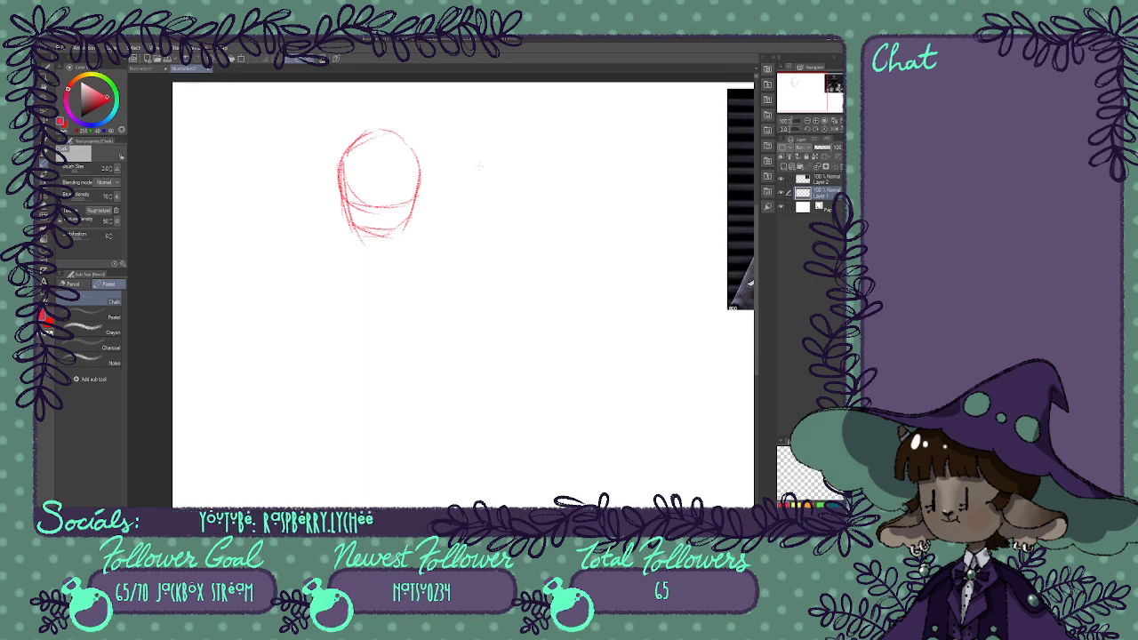
mouse_move(810, 96)
left_mouse_down()
mouse_move(836, 96)
mouse_move(801, 92)
left_mouse_up()
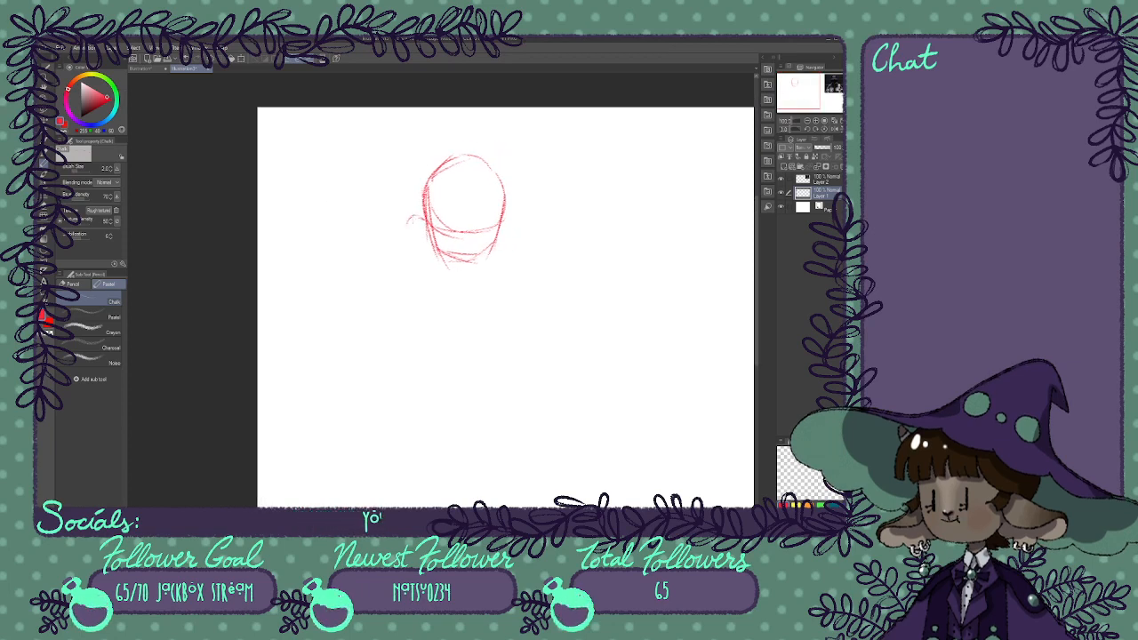
left_click_drag(409, 219, 430, 245)
mouse_move(503, 214)
left_mouse_down()
mouse_move(519, 221)
mouse_move(495, 245)
left_mouse_up()
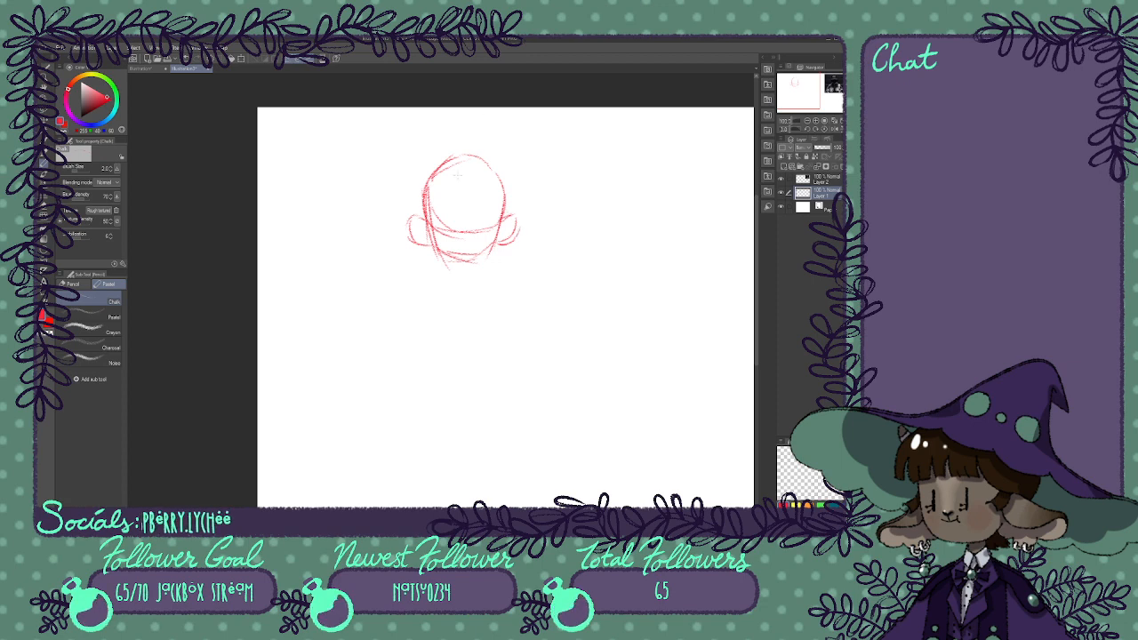
Erase the whole front-facing head sketch, including both ears.
left_click_drag(799, 97, 795, 99)
left_click(807, 120)
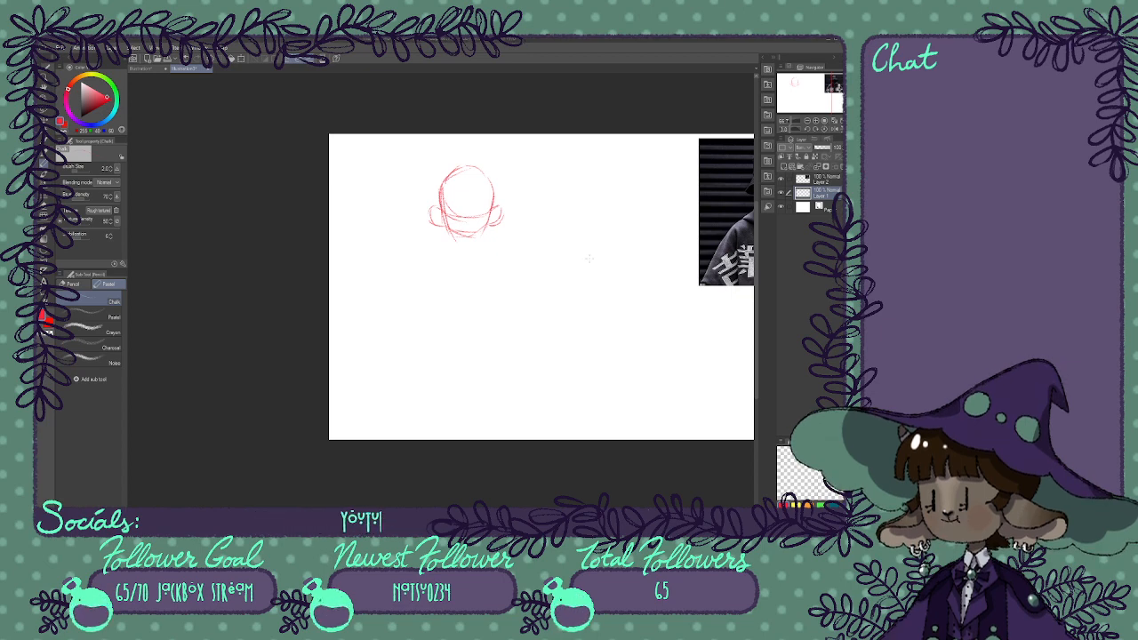
key("e")
mouse_move(429, 189)
left_mouse_down()
mouse_move(445, 254)
mouse_move(467, 264)
mouse_move(490, 226)
left_mouse_up()
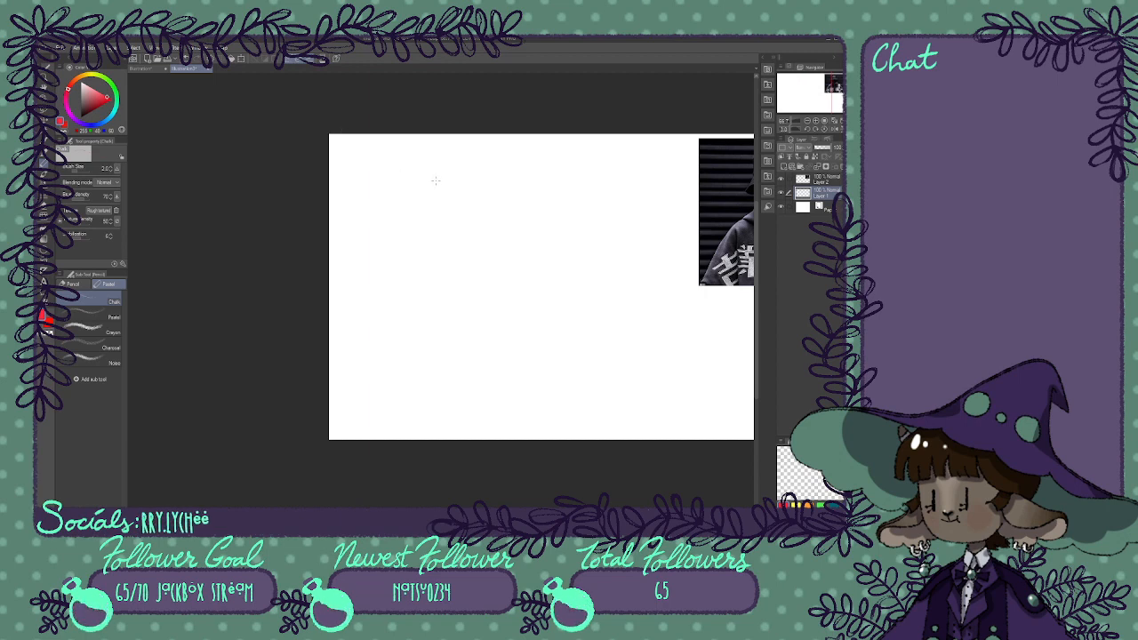
Sketch a turned head with a circular cranium, a rounded ear at its lower left and a vertical line marking the face plane.
mouse_move(439, 163)
left_mouse_down()
mouse_move(471, 189)
mouse_move(455, 210)
mouse_move(418, 189)
mouse_move(428, 165)
mouse_move(455, 162)
mouse_move(474, 189)
mouse_move(473, 171)
mouse_move(471, 219)
left_mouse_up()
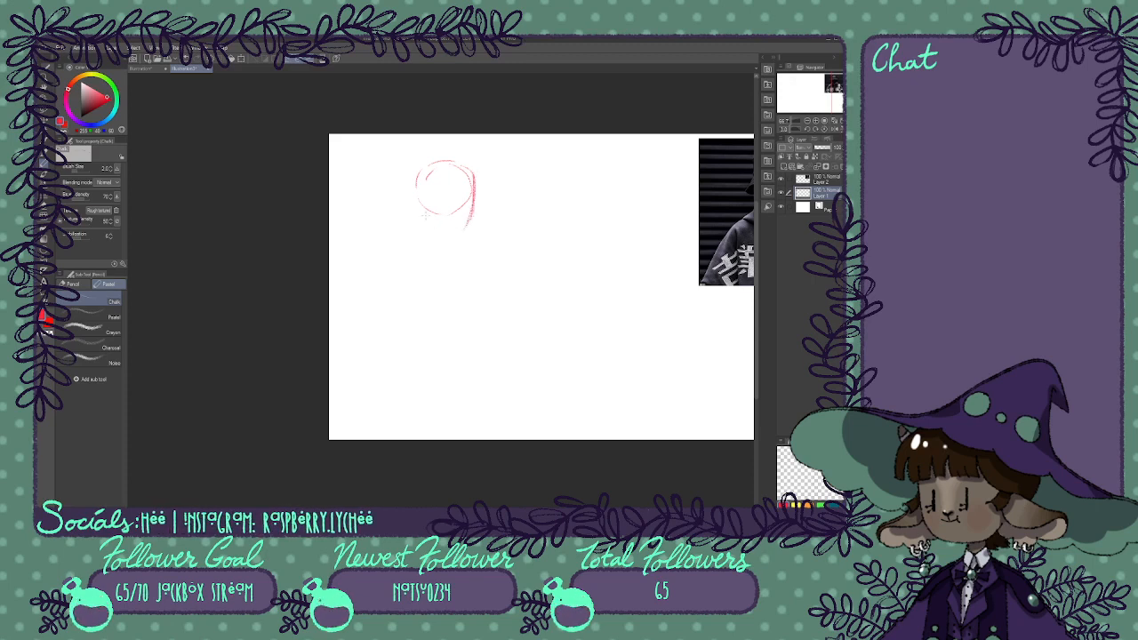
mouse_move(429, 222)
left_mouse_down()
mouse_move(460, 230)
mouse_move(405, 207)
left_mouse_up()
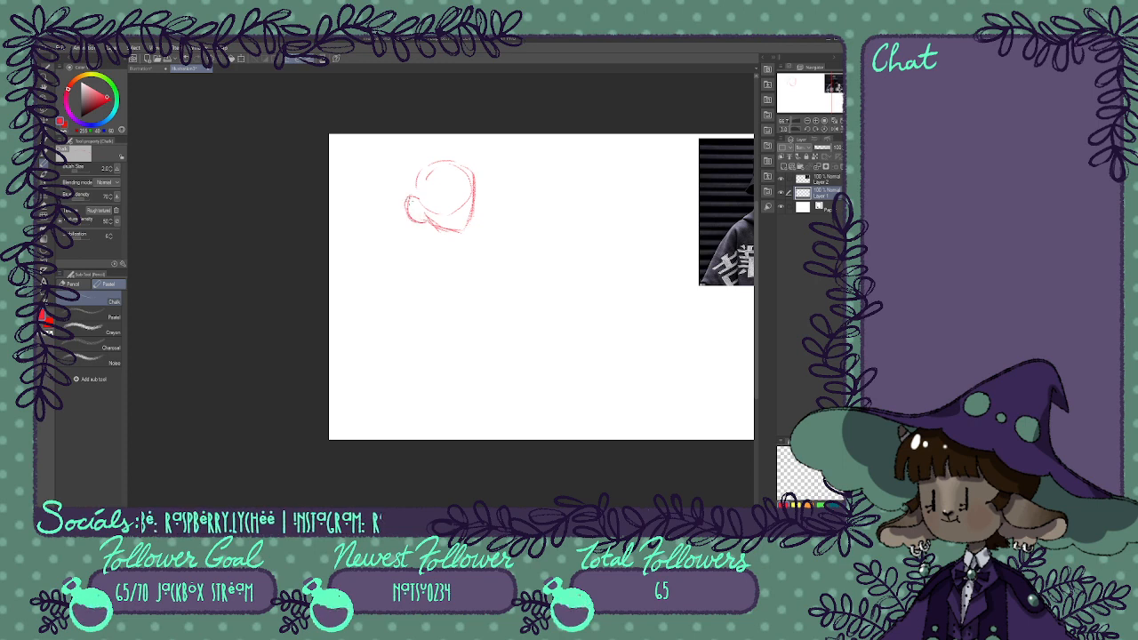
left_click(815, 121)
left_click_drag(809, 97, 804, 92)
mouse_move(515, 153)
left_mouse_down()
mouse_move(530, 162)
mouse_move(531, 230)
left_mouse_up()
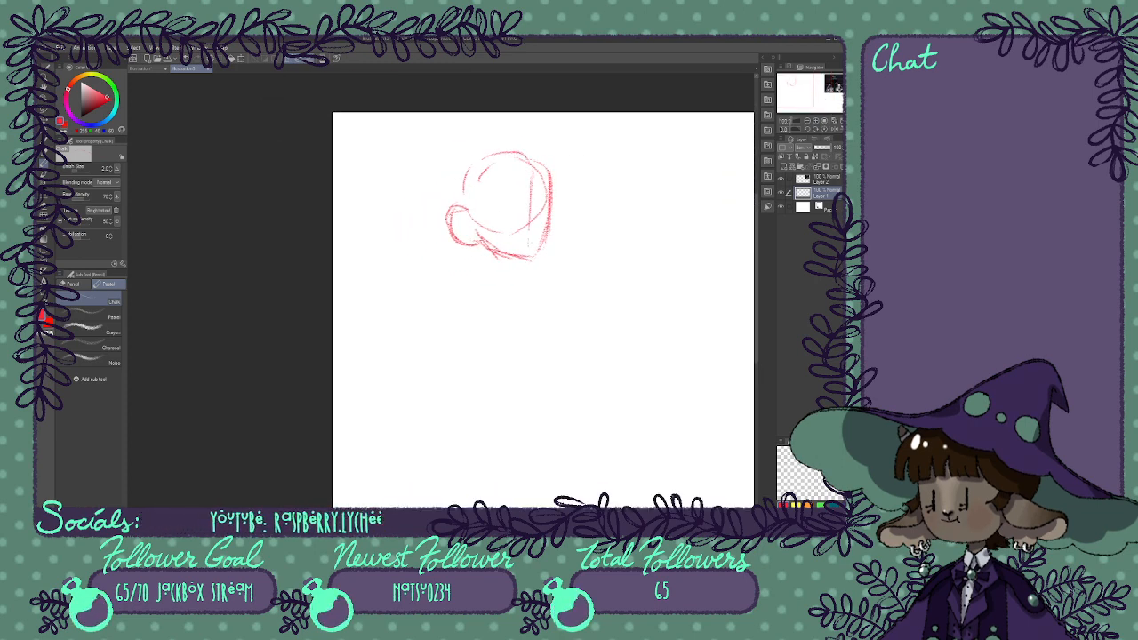
left_click_drag(530, 184, 531, 257)
left_click_drag(531, 181, 530, 225)
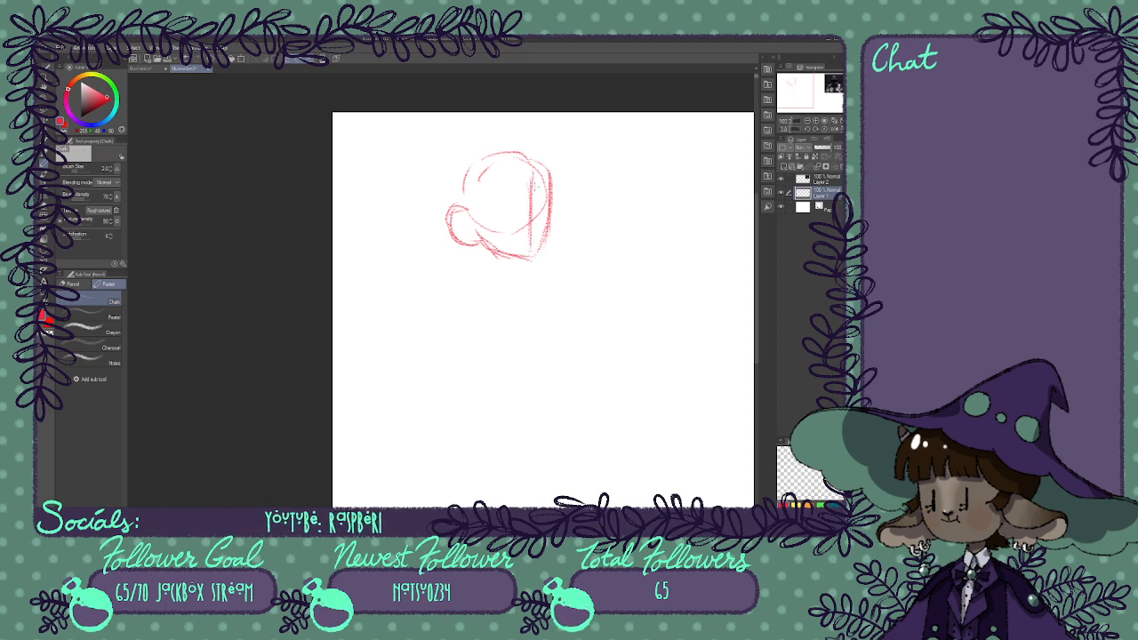
Erase the inner circle and cranium outline, and redraw a taller, wider crown with a darker face-plane line.
left_click_drag(510, 157, 538, 187)
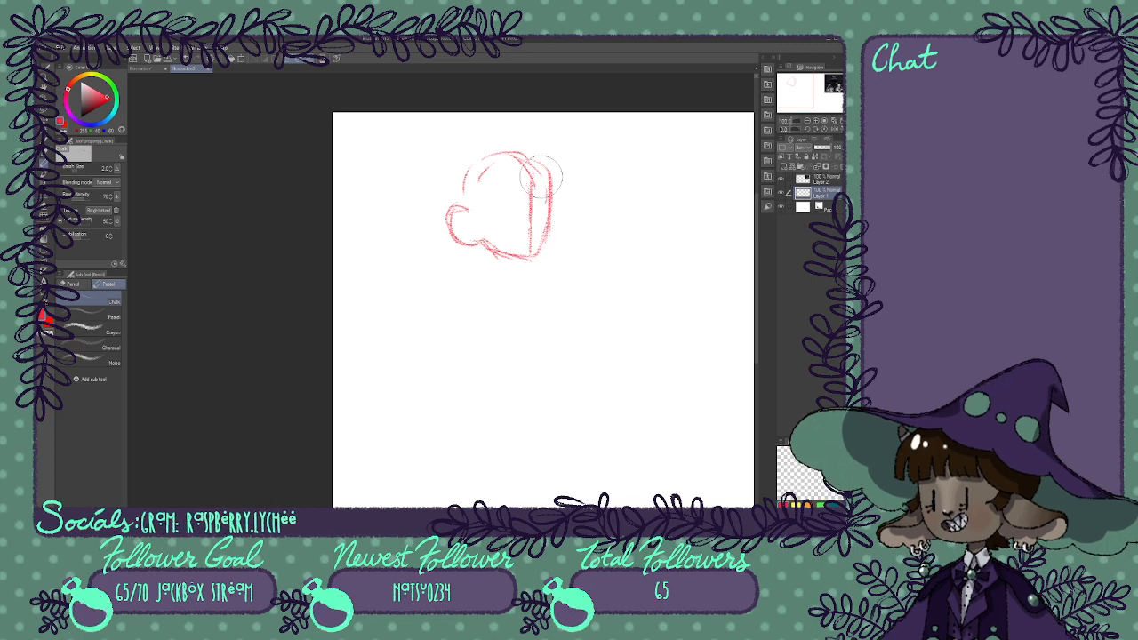
mouse_move(516, 177)
left_mouse_down()
mouse_move(482, 168)
mouse_move(465, 190)
mouse_move(468, 172)
mouse_move(519, 165)
left_mouse_up()
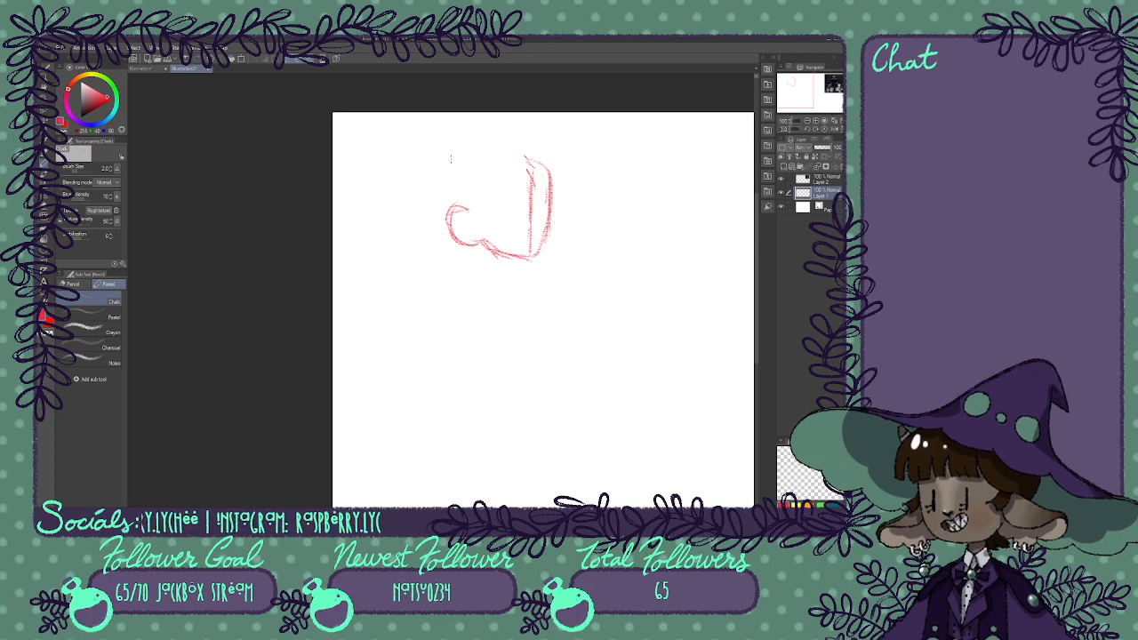
mouse_move(524, 160)
left_mouse_down()
mouse_move(531, 205)
mouse_move(537, 163)
mouse_move(552, 182)
mouse_move(511, 144)
mouse_move(462, 171)
mouse_move(452, 202)
mouse_move(471, 149)
mouse_move(526, 146)
mouse_move(546, 156)
mouse_move(531, 164)
mouse_move(532, 235)
left_mouse_up()
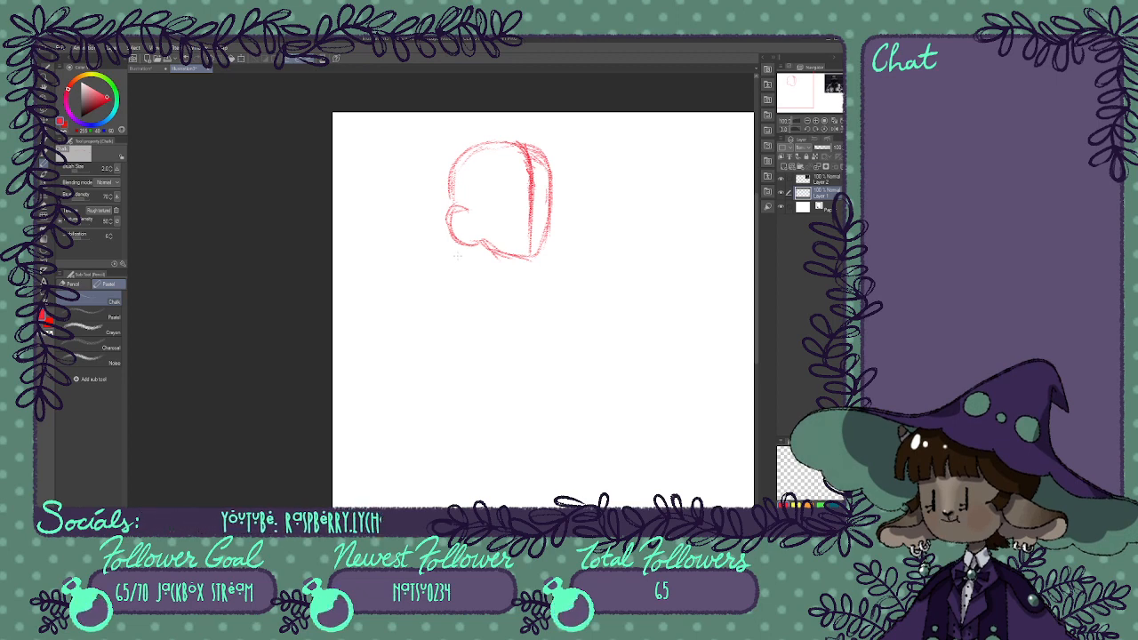
Sketch a small diagram below the head with long horizontal lines, two short uprights beneath a thick bar and an arrow pointing at them.
left_click_drag(422, 330, 559, 326)
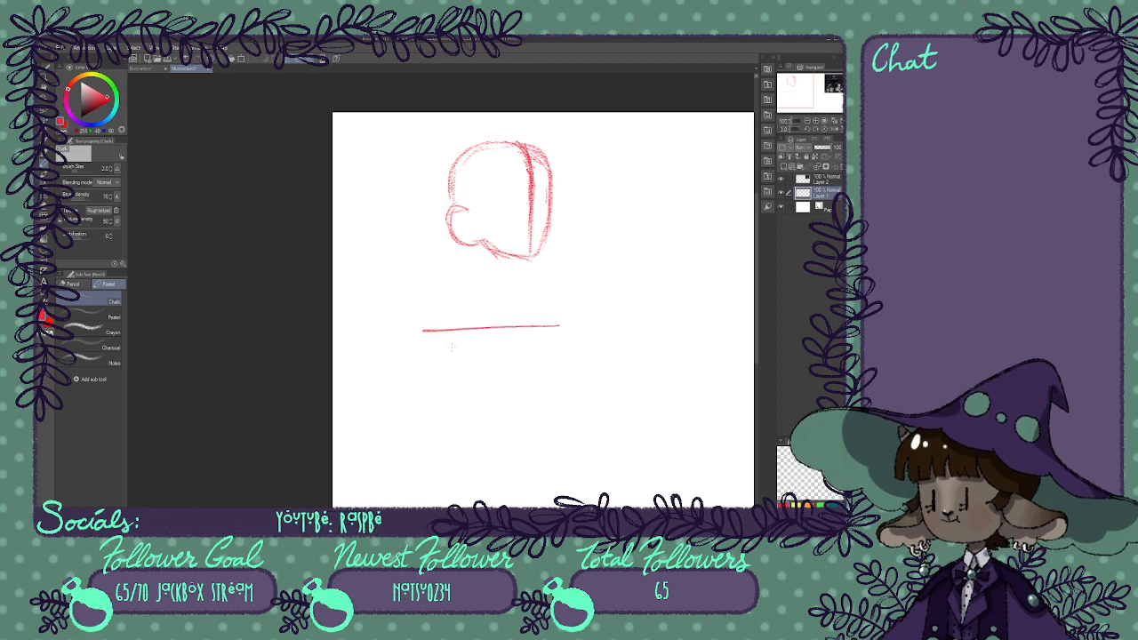
mouse_move(419, 350)
left_mouse_down()
mouse_move(461, 349)
mouse_move(466, 387)
left_mouse_up()
mouse_move(558, 342)
left_mouse_down()
mouse_move(486, 354)
mouse_move(488, 384)
mouse_move(496, 355)
mouse_move(416, 346)
mouse_move(472, 340)
left_mouse_up()
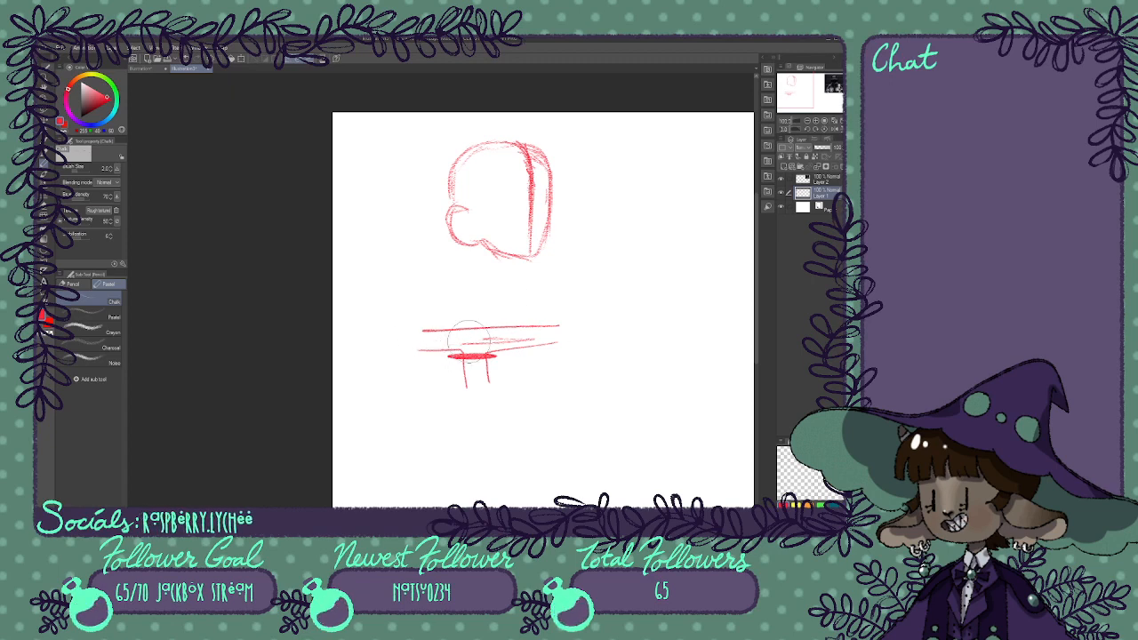
mouse_move(403, 346)
left_mouse_down()
mouse_move(515, 340)
mouse_move(483, 337)
mouse_move(495, 372)
mouse_move(512, 375)
left_mouse_up()
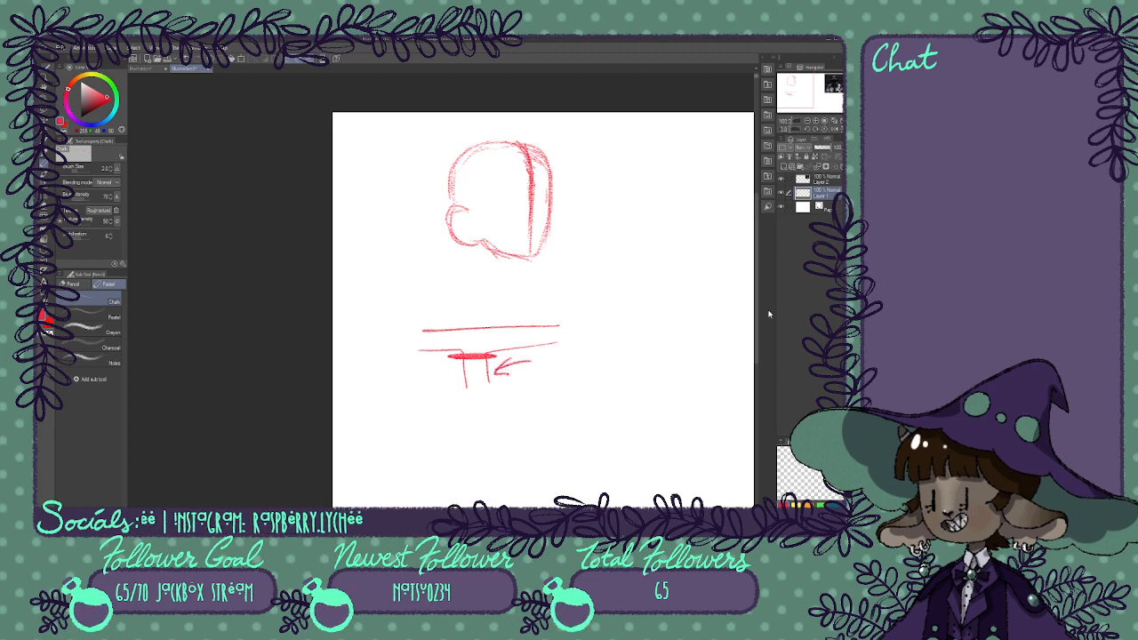
left_click_drag(463, 337, 508, 336)
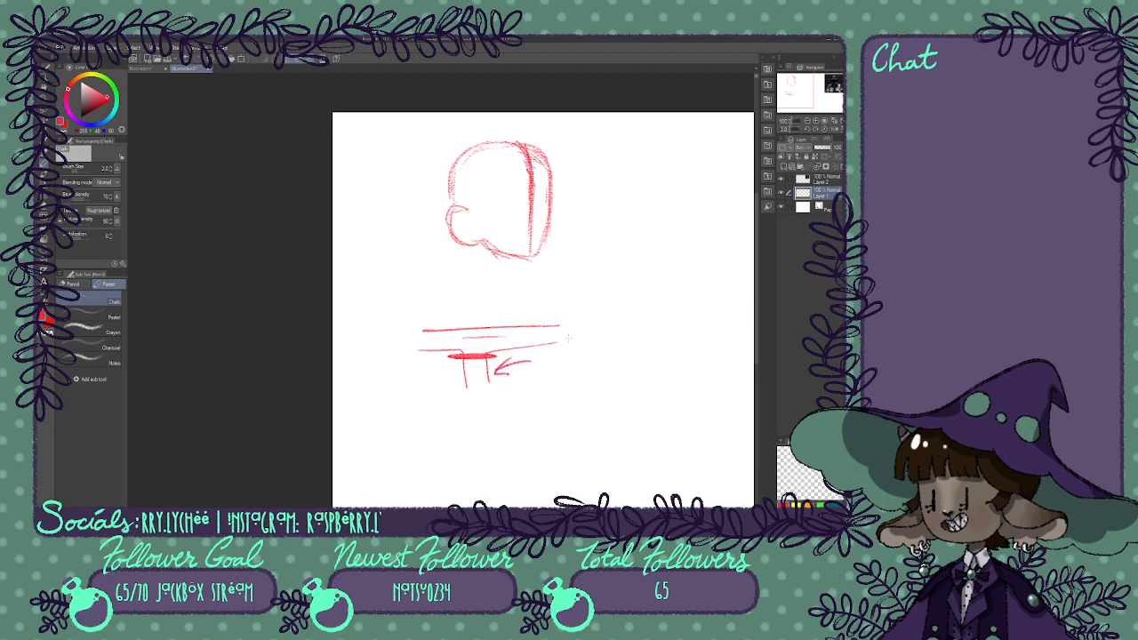
Replace the diagram's arrow strokes with curved marks between the horizontal lines, and erase the whole diagram.
key("ctrl+z")
key("ctrl+z")
key("ctrl+z")
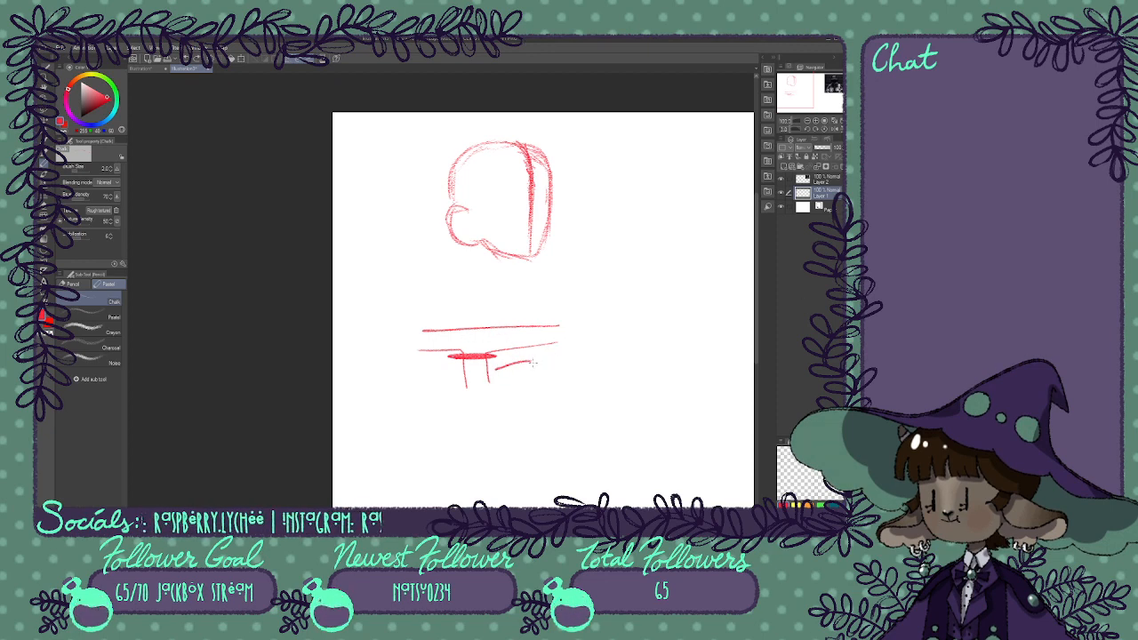
mouse_move(474, 358)
left_mouse_down()
mouse_move(484, 374)
mouse_move(449, 331)
mouse_move(478, 363)
left_mouse_up()
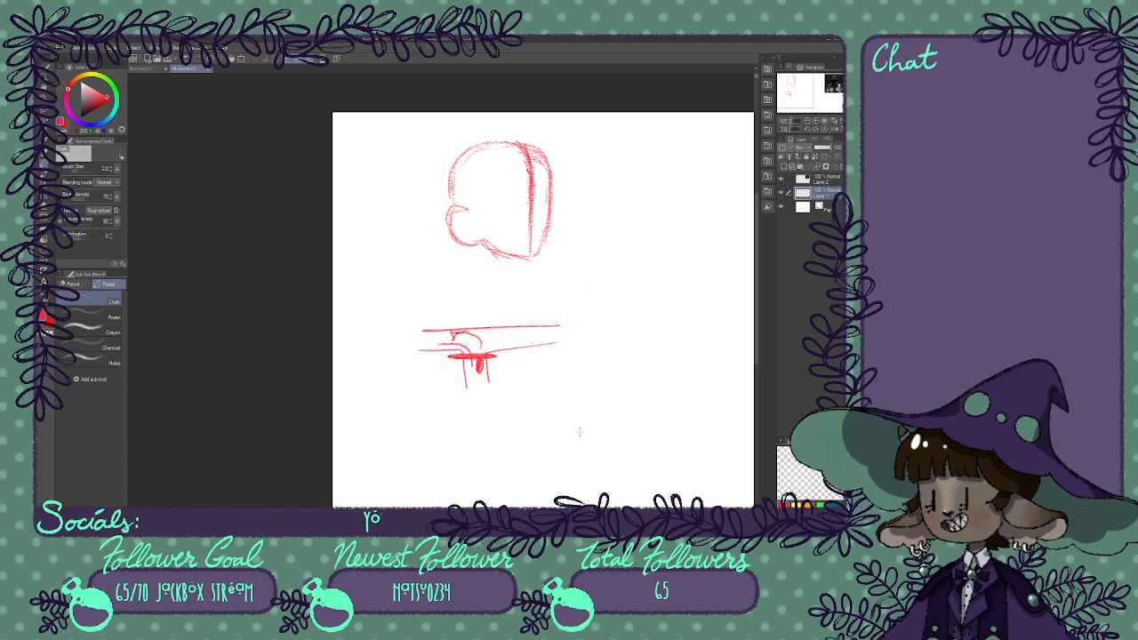
mouse_move(564, 338)
left_mouse_down()
mouse_move(517, 338)
mouse_move(536, 393)
left_mouse_up()
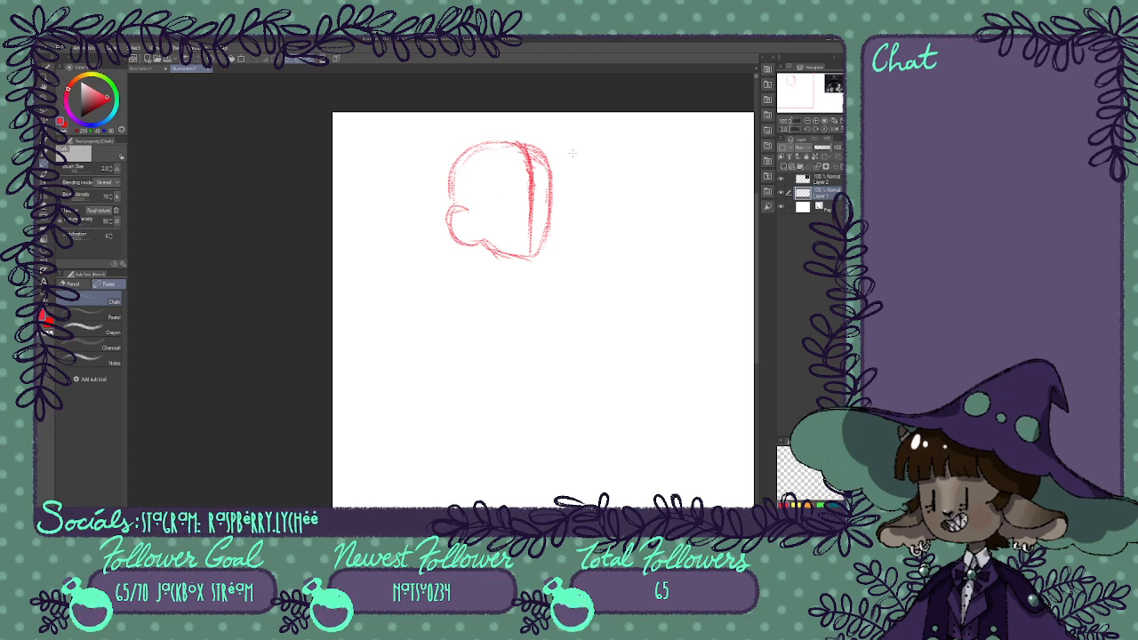
left_click(817, 120)
left_click_drag(807, 90, 794, 83)
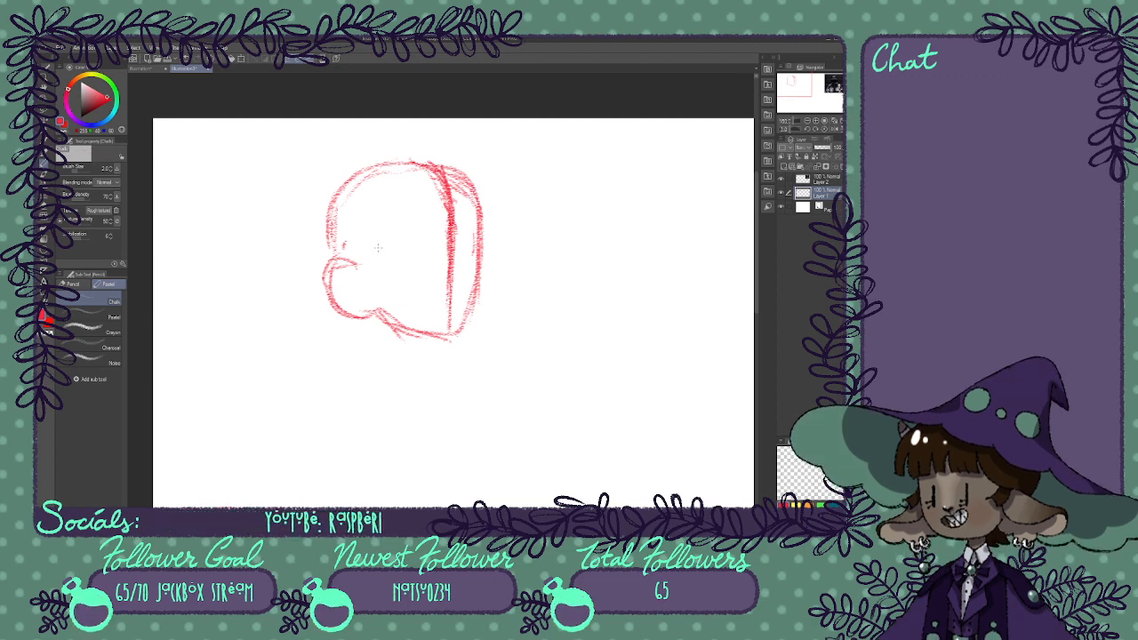
left_click_drag(578, 180, 555, 265)
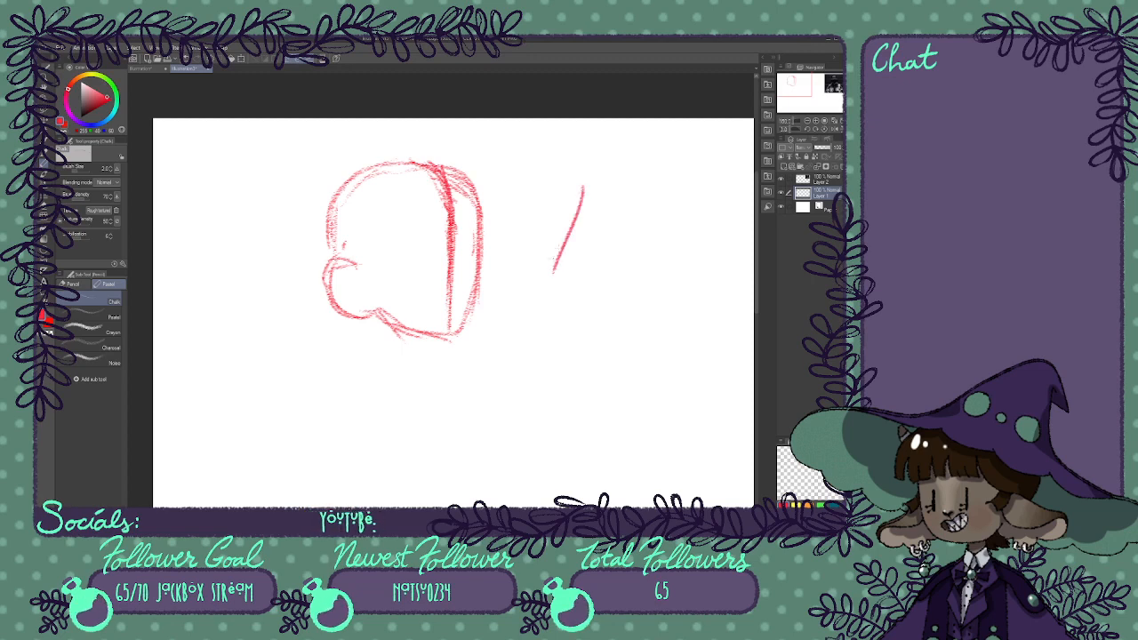
key("ctrl+z")
Sketch a wide windshield-shaped frame in the blank area beside the head, with a circular steering wheel over its lower-left corner.
left_click_drag(529, 192, 364, 215)
left_click_drag(813, 87, 820, 87)
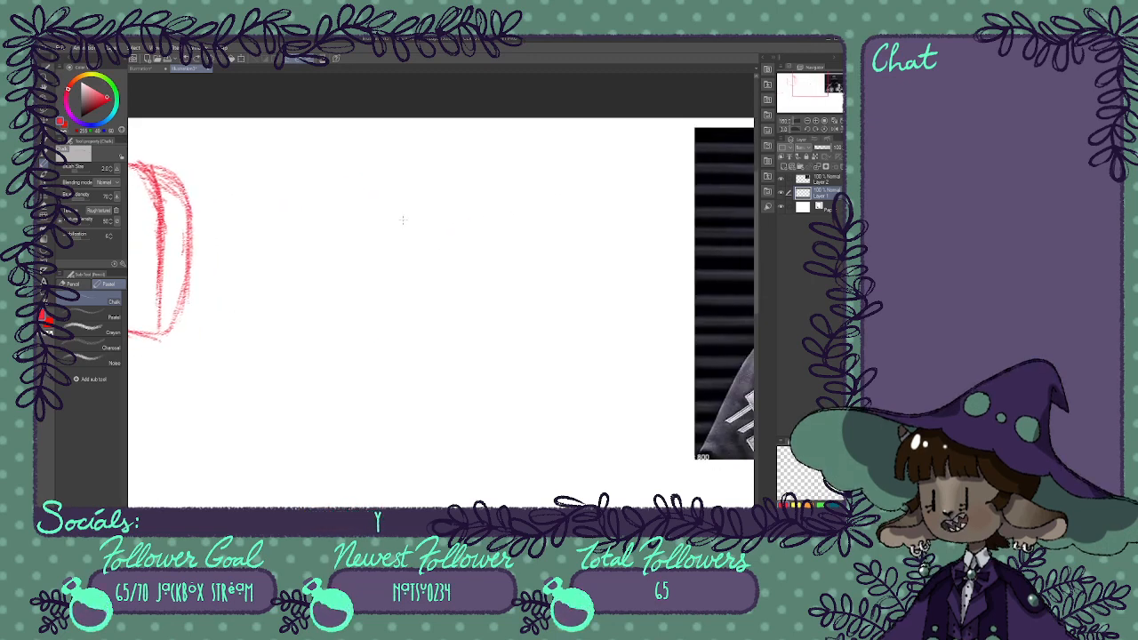
left_click_drag(327, 190, 357, 300)
left_click_drag(568, 176, 541, 293)
left_click_drag(331, 307, 549, 297)
left_click_drag(336, 183, 585, 186)
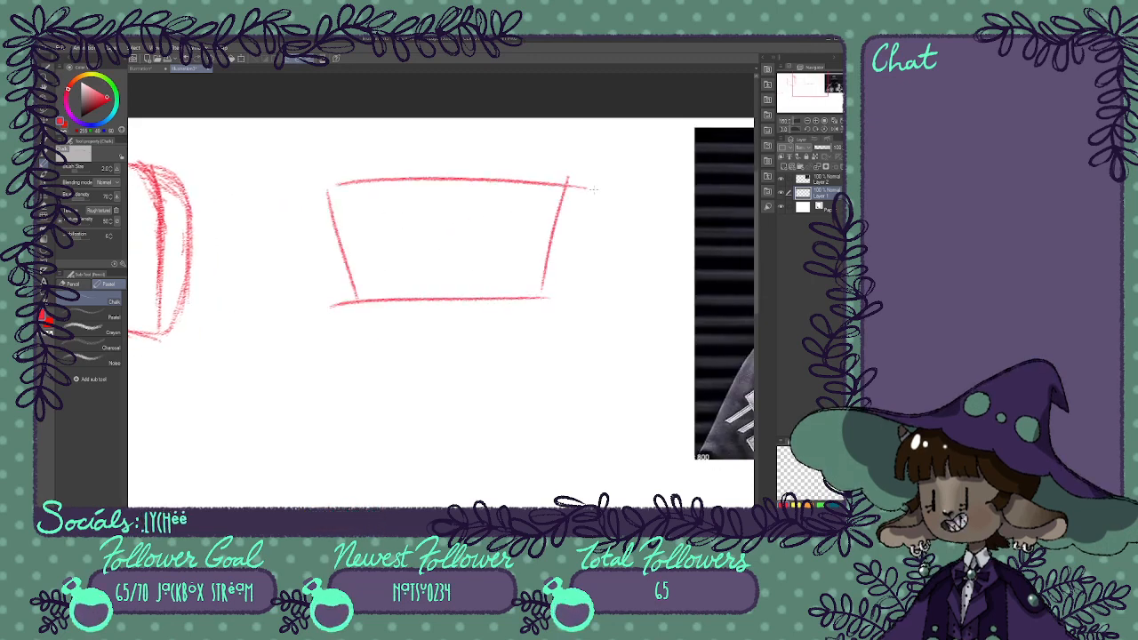
mouse_move(326, 302)
left_mouse_down()
mouse_move(378, 331)
mouse_move(346, 317)
left_mouse_up()
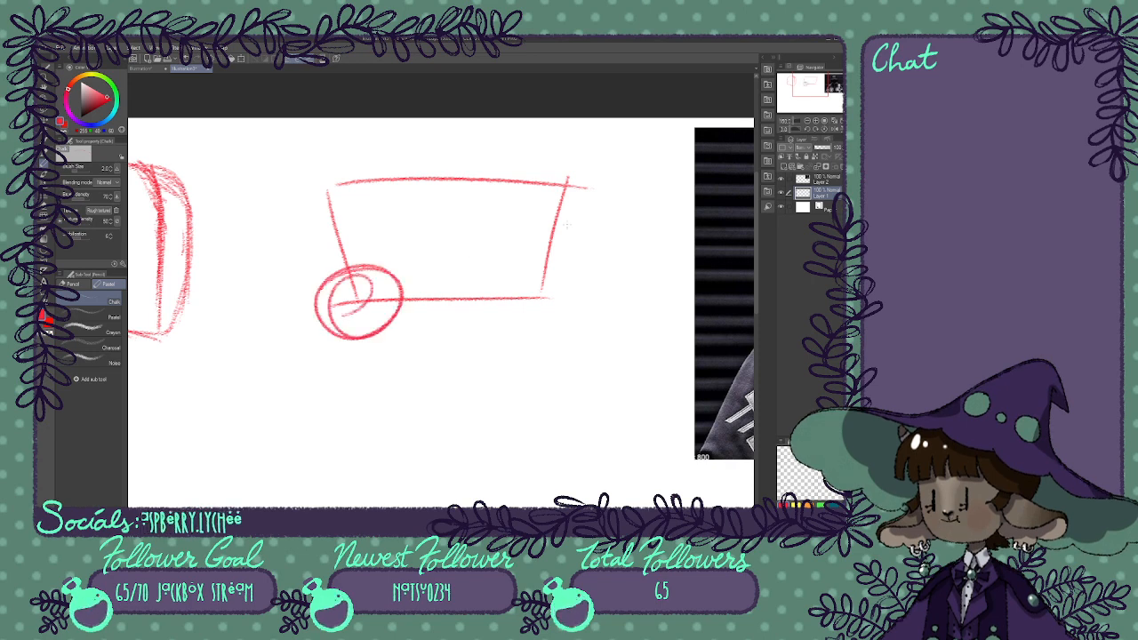
Extend the car sketch with doubled slanted pillars, angled side windows with door-lock marks, and a long curved roofline above.
left_click_drag(601, 180, 544, 289)
left_click_drag(314, 196, 332, 290)
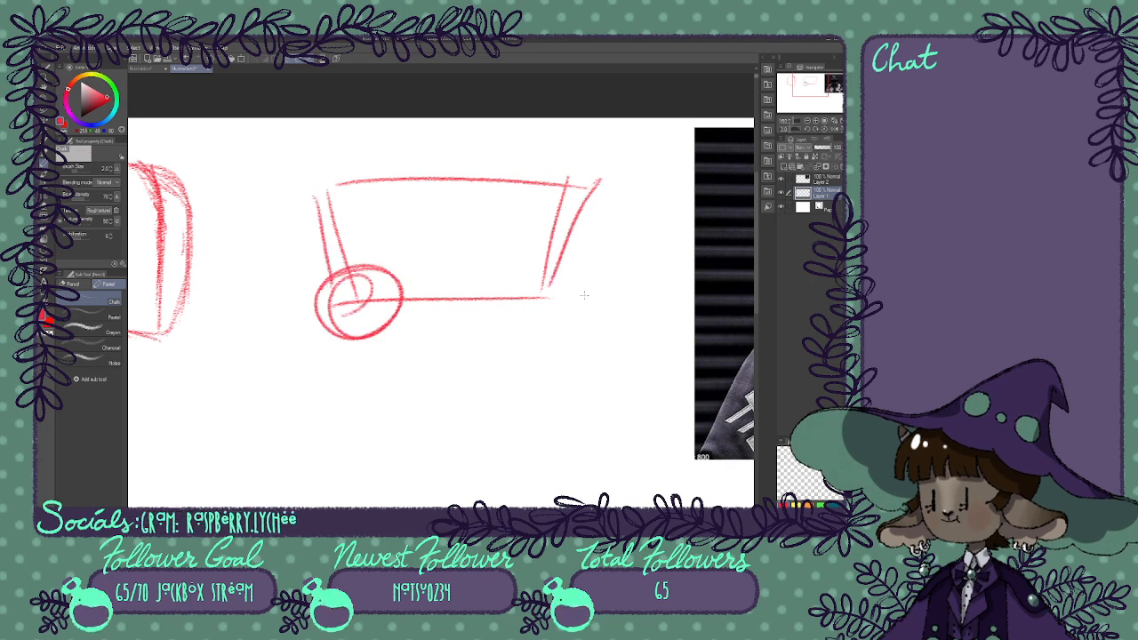
mouse_move(572, 256)
left_mouse_down()
mouse_move(561, 302)
mouse_move(602, 304)
left_mouse_up()
left_click_drag(631, 174, 686, 266)
mouse_move(597, 177)
left_mouse_down()
mouse_move(683, 256)
mouse_move(690, 293)
left_mouse_up()
mouse_move(313, 187)
left_mouse_down()
mouse_move(231, 238)
mouse_move(210, 306)
mouse_move(224, 330)
mouse_move(287, 305)
mouse_move(231, 351)
left_mouse_up()
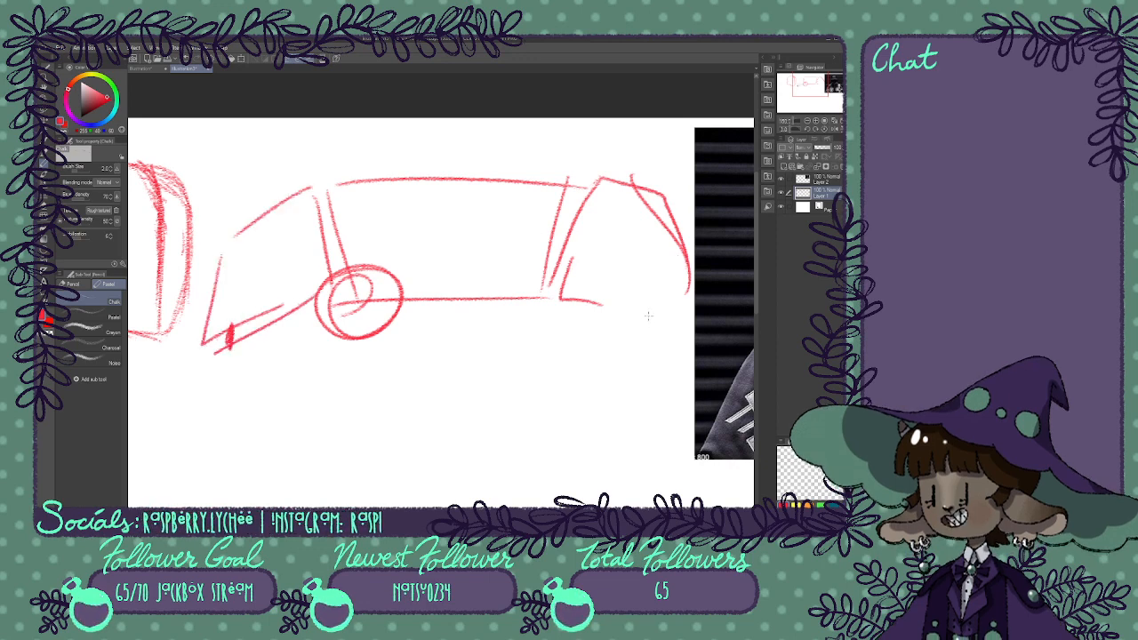
left_click_drag(662, 304, 655, 322)
left_click_drag(233, 198, 658, 160)
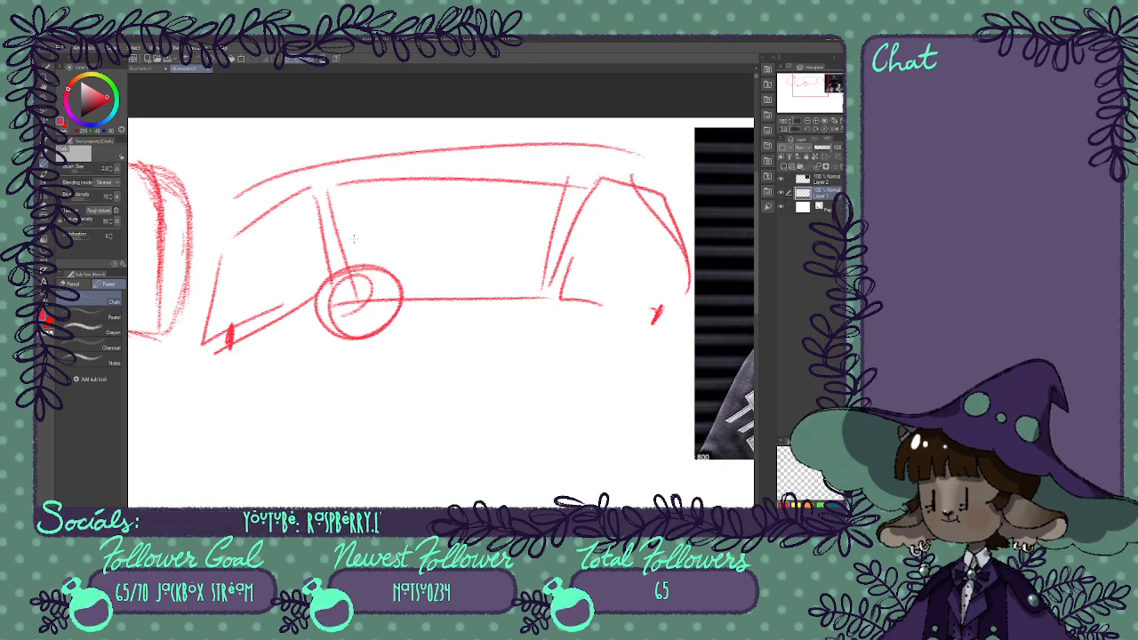
Add crossed steering-wheel spokes, rounded seats, a rectangular glovebox and a small centre shape to the car interior sketch.
left_click_drag(368, 268, 365, 339)
left_click_drag(303, 311, 419, 294)
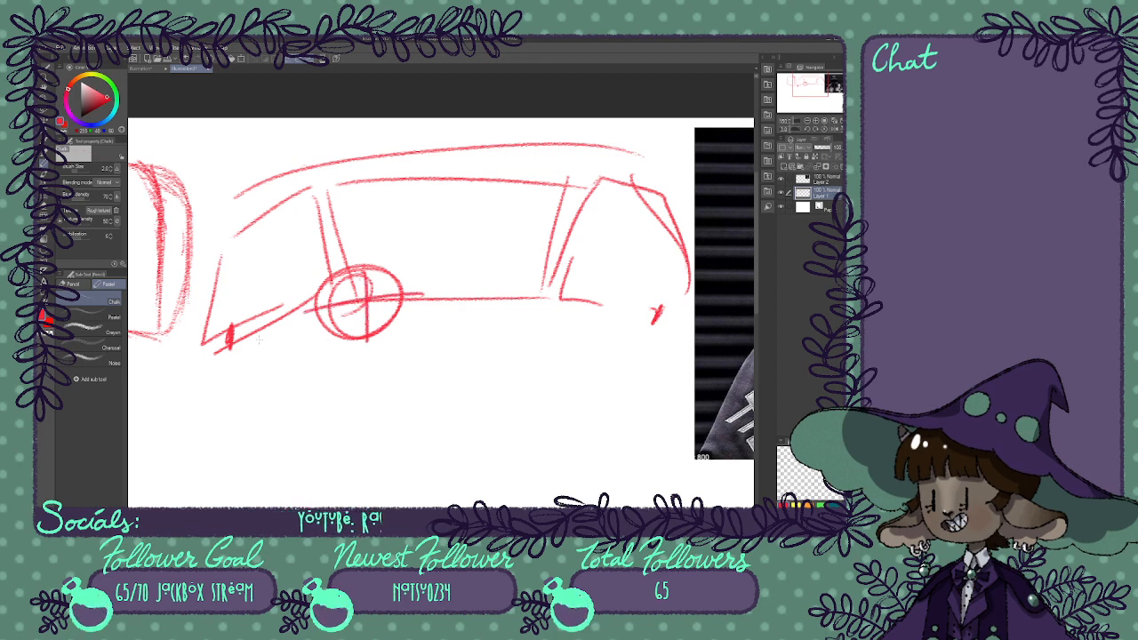
mouse_move(244, 331)
left_mouse_down()
mouse_move(272, 322)
mouse_move(256, 363)
mouse_move(387, 438)
left_mouse_up()
left_click_drag(263, 391, 238, 431)
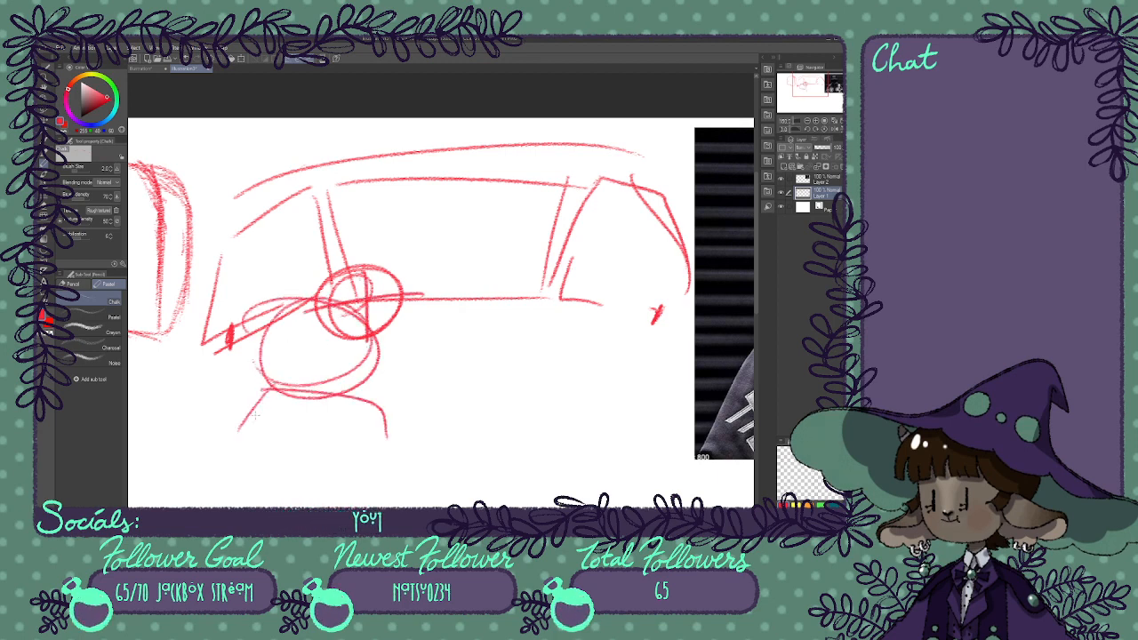
mouse_move(478, 435)
left_mouse_down()
mouse_move(562, 353)
mouse_move(615, 418)
left_mouse_up()
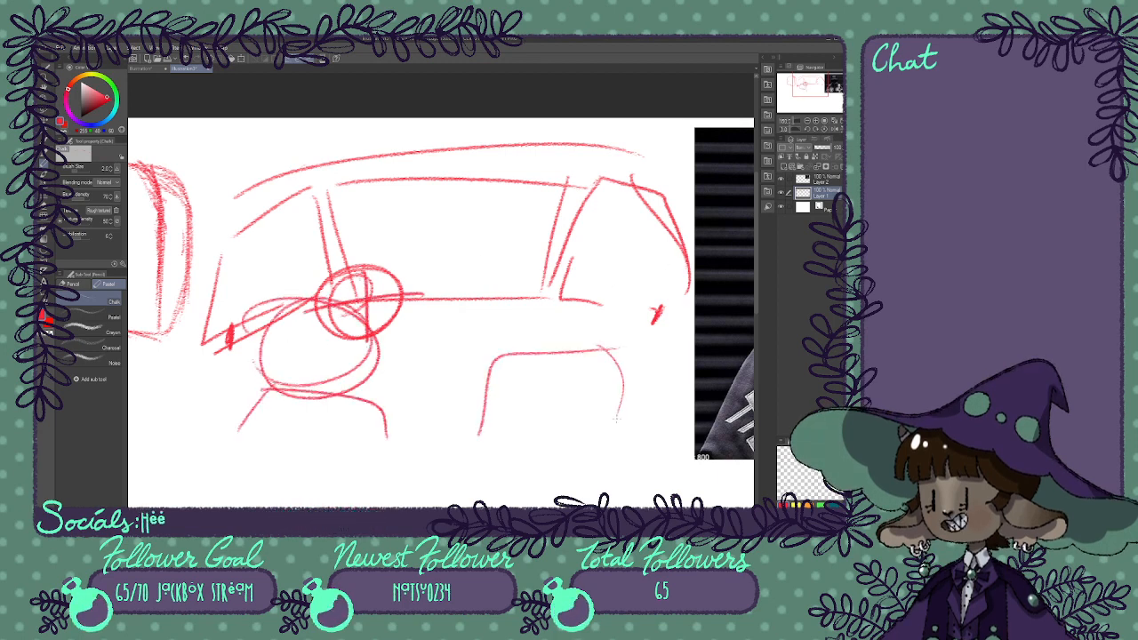
mouse_move(497, 328)
left_mouse_down()
mouse_move(600, 327)
mouse_move(562, 298)
mouse_move(501, 331)
left_mouse_up()
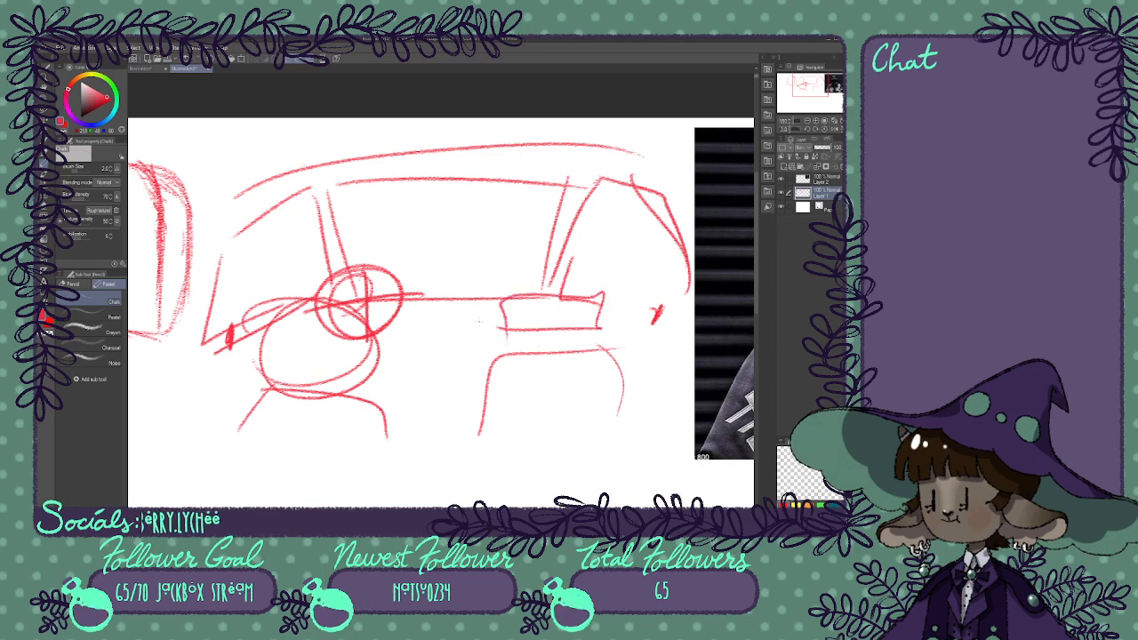
mouse_move(411, 407)
left_mouse_down()
mouse_move(466, 407)
mouse_move(456, 437)
left_mouse_up()
Darken the windshield pillar by the steering wheel and draw a slanted top edge with a short upright on the adjacent side window.
left_click_drag(320, 209, 339, 293)
left_click_drag(319, 190, 355, 307)
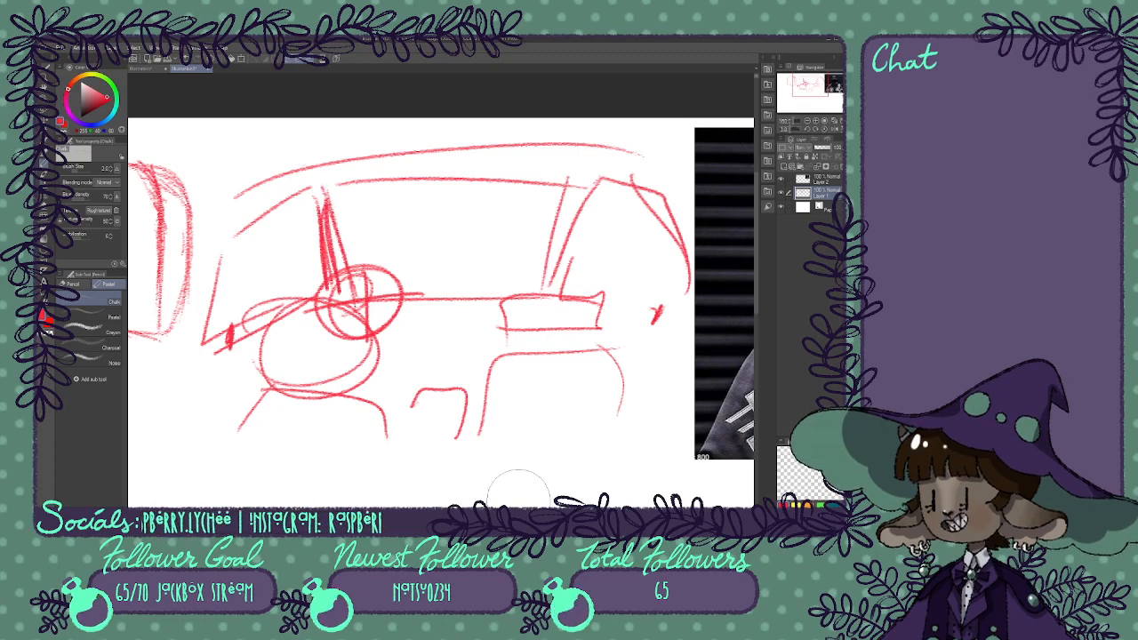
mouse_move(290, 283)
left_mouse_down()
mouse_move(220, 261)
mouse_move(231, 300)
left_mouse_up()
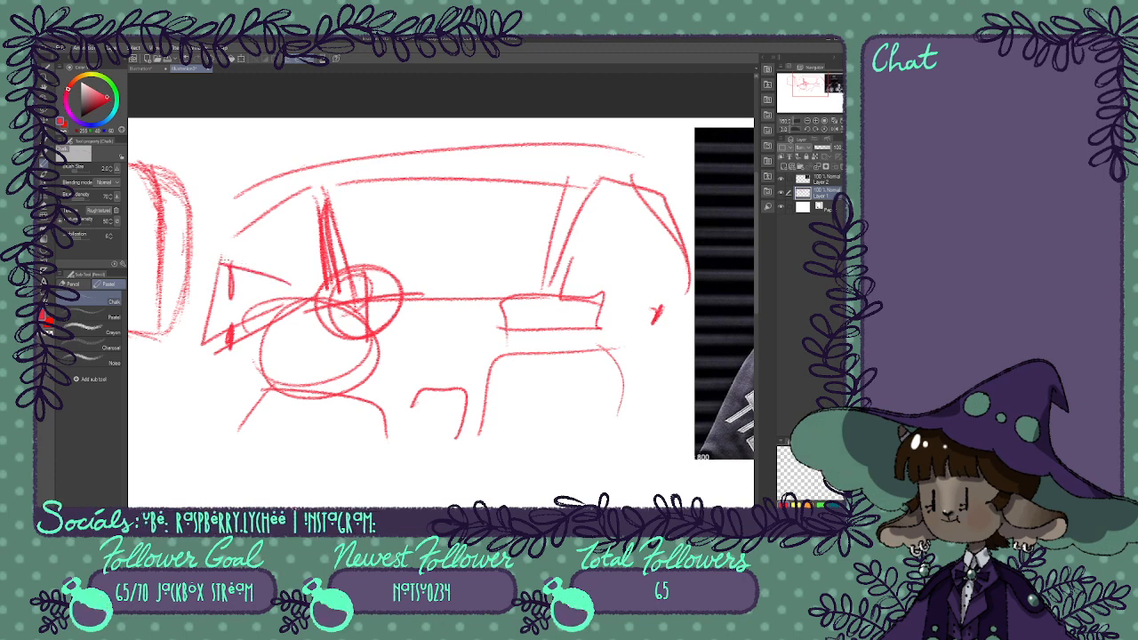
Erase the entire car interior sketch between the head and the reference photo.
left_click_drag(325, 281, 295, 242)
mouse_move(294, 242)
left_mouse_down()
mouse_move(283, 267)
mouse_move(308, 235)
mouse_move(329, 301)
mouse_move(323, 200)
left_mouse_up()
left_click_drag(323, 200, 336, 289)
mouse_move(336, 290)
left_mouse_down()
mouse_move(352, 208)
mouse_move(356, 253)
mouse_move(314, 304)
mouse_move(224, 325)
mouse_move(223, 295)
mouse_move(472, 264)
mouse_move(409, 391)
mouse_move(564, 317)
mouse_move(666, 308)
mouse_move(582, 170)
left_mouse_up()
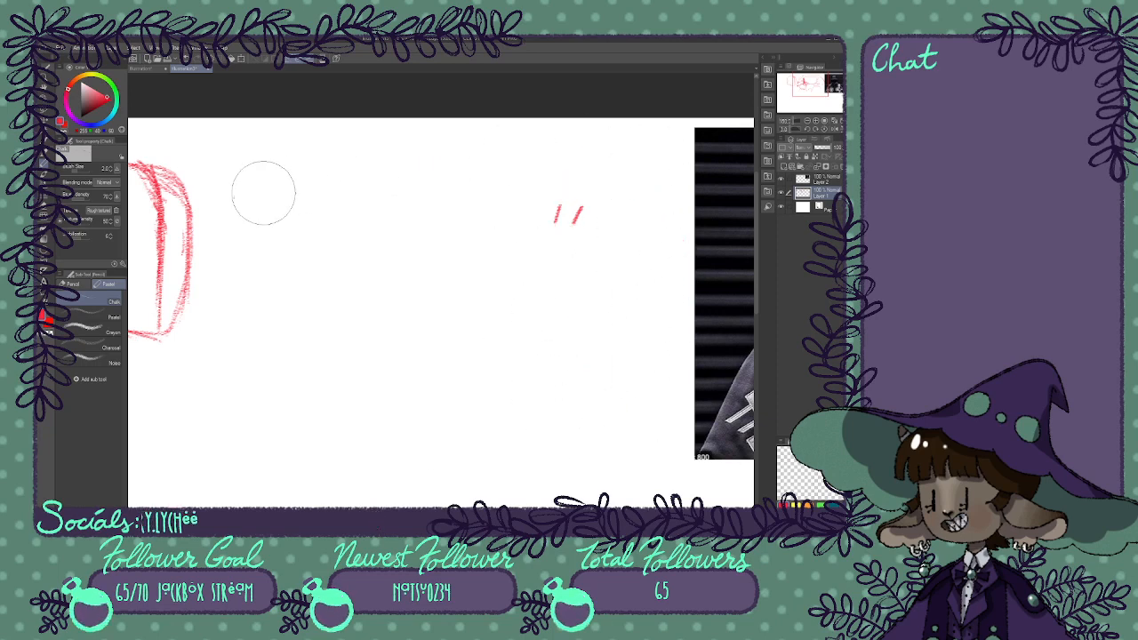
left_click_drag(537, 223, 599, 208)
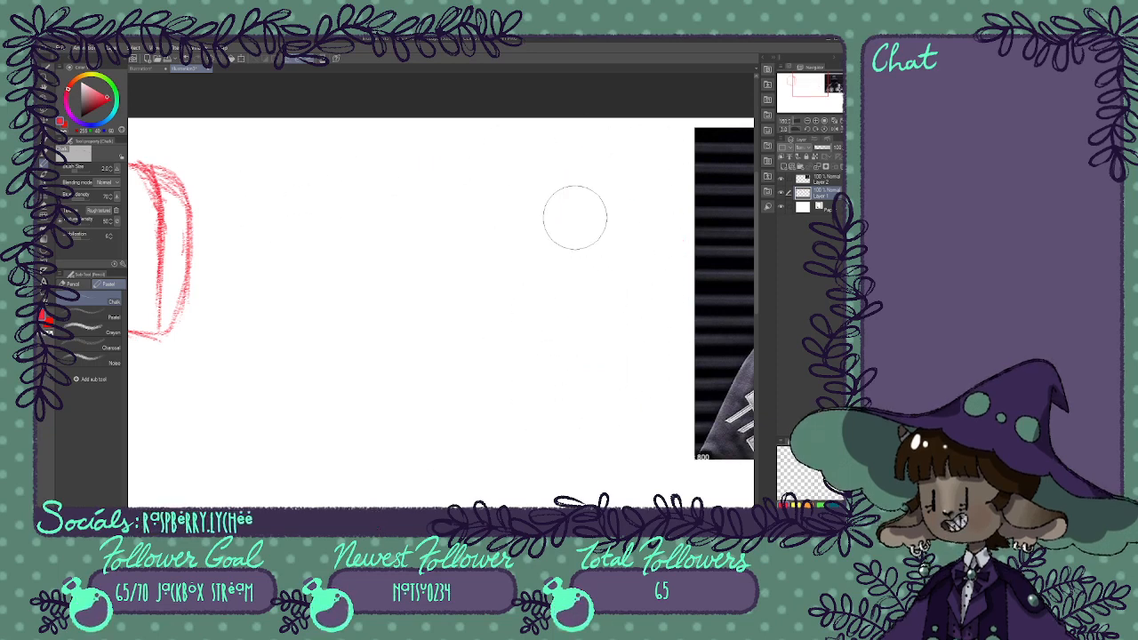
Sketch a four-way road crossing with direction strokes and an arrow below the head, and erase the whole diagram.
left_click_drag(805, 91, 782, 90)
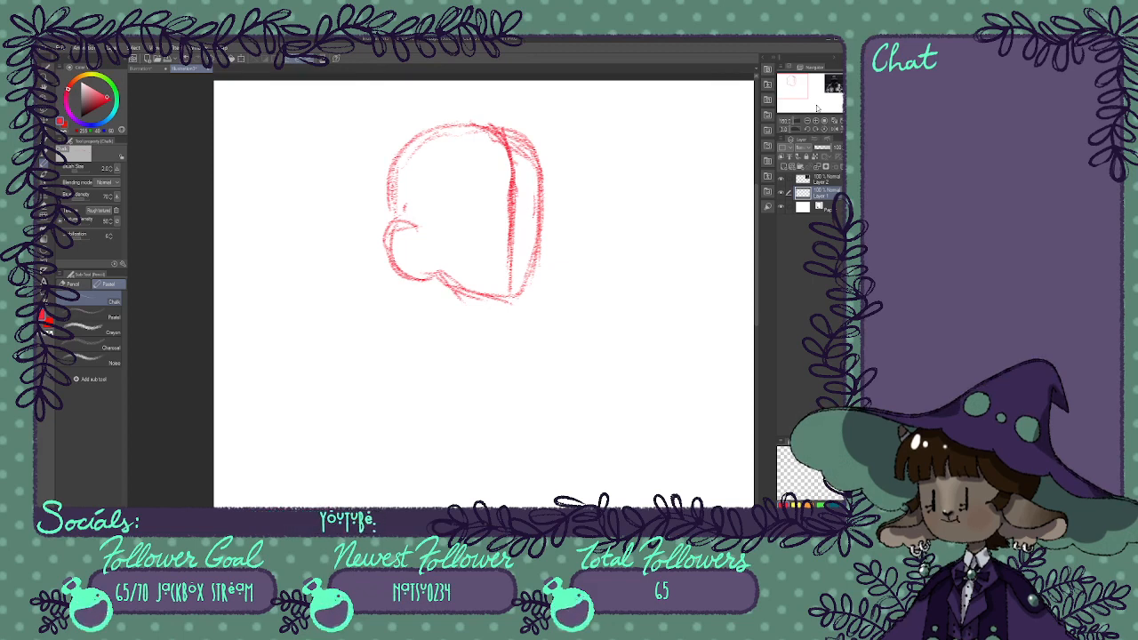
mouse_move(371, 399)
left_mouse_down()
mouse_move(408, 407)
mouse_move(417, 344)
mouse_move(444, 398)
mouse_move(522, 415)
left_mouse_up()
mouse_move(342, 428)
left_mouse_down()
mouse_move(392, 459)
mouse_move(393, 485)
mouse_move(513, 444)
left_mouse_up()
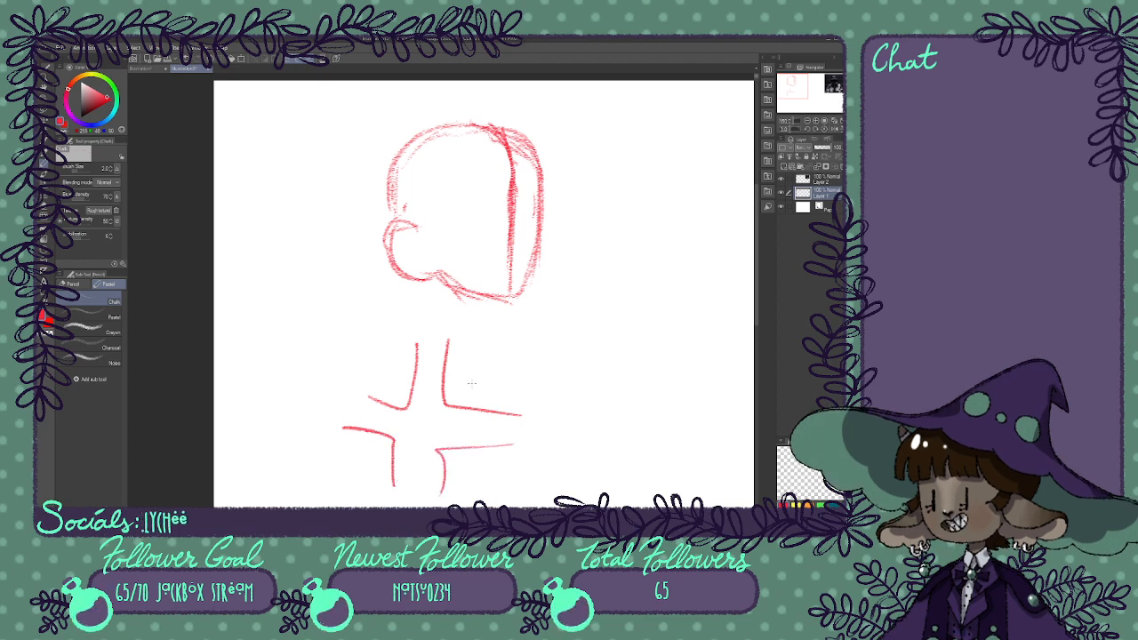
left_click_drag(401, 466, 424, 397)
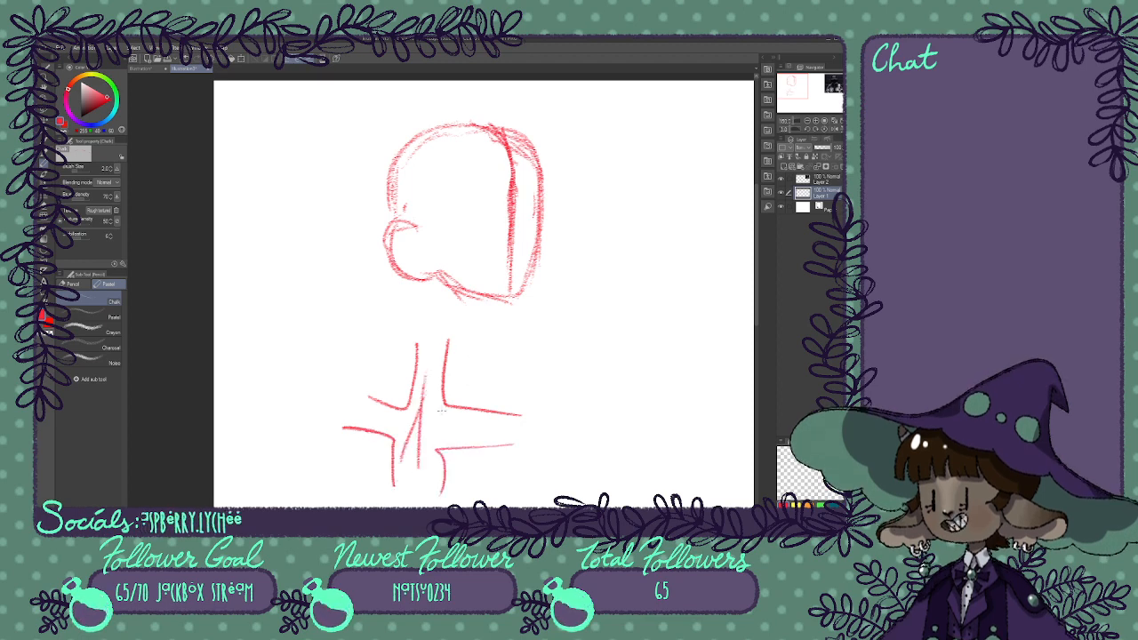
left_click_drag(499, 420, 437, 417)
mouse_move(437, 417)
left_mouse_down()
mouse_move(481, 422)
mouse_move(437, 425)
mouse_move(456, 437)
left_mouse_up()
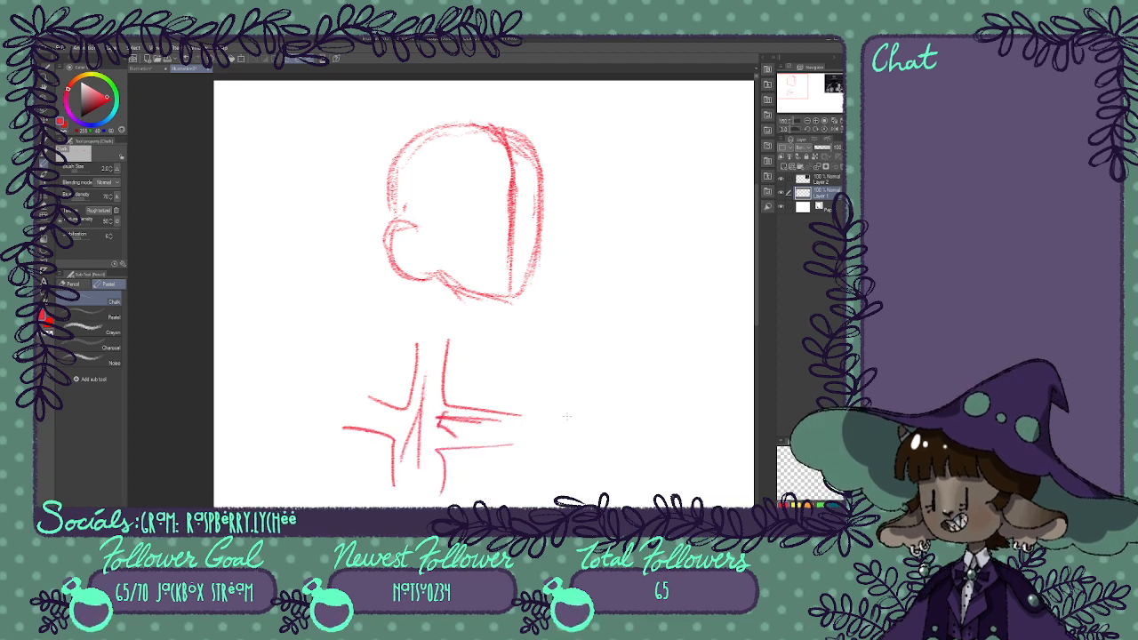
mouse_move(436, 338)
left_mouse_down()
mouse_move(395, 431)
mouse_move(364, 460)
mouse_move(445, 478)
mouse_move(507, 401)
left_mouse_up()
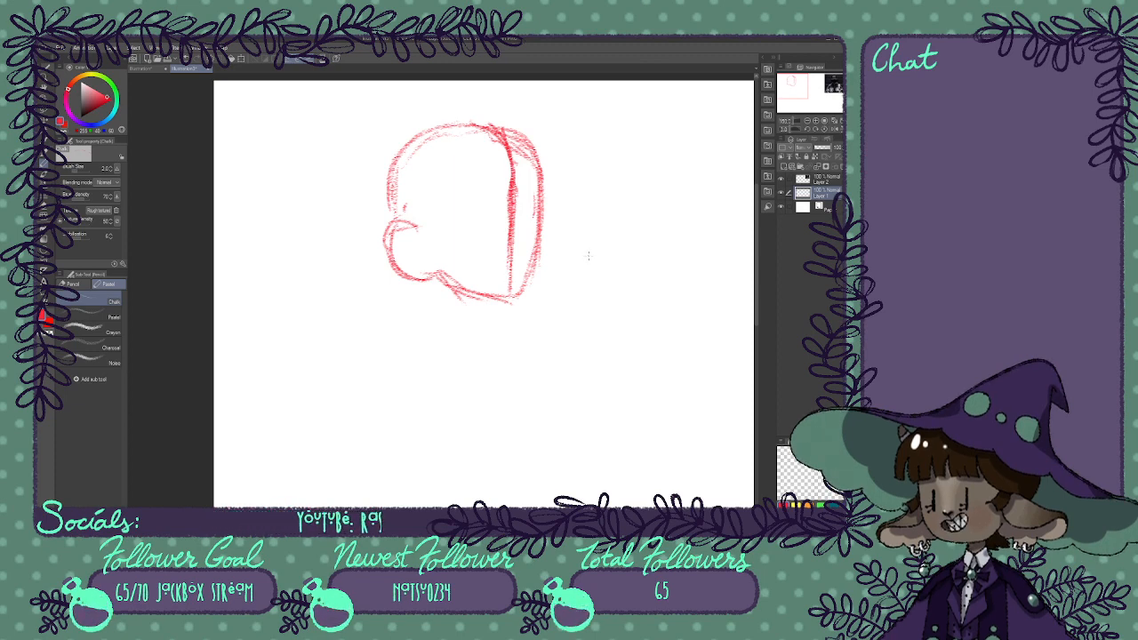
Darken the ear's upper curve, mark an X inside it, and redraw the back-of-head outline down to the ear.
mouse_move(391, 229)
left_mouse_down()
mouse_move(416, 218)
mouse_move(427, 227)
mouse_move(426, 264)
left_mouse_up()
left_click_drag(418, 239, 404, 270)
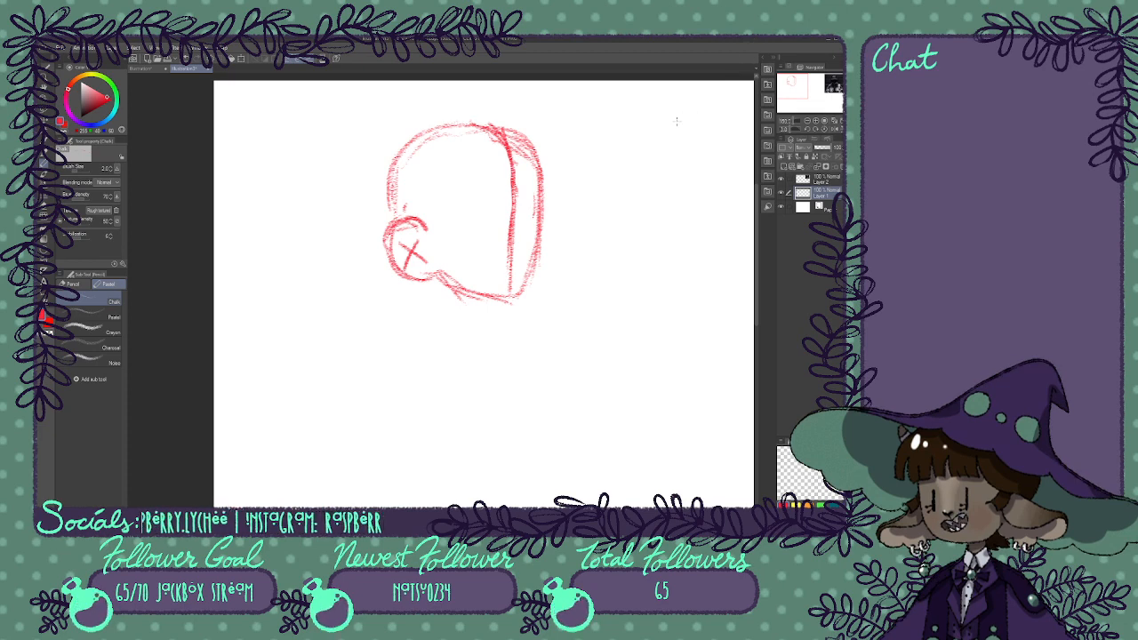
left_click(807, 121)
left_click_drag(801, 89, 805, 93)
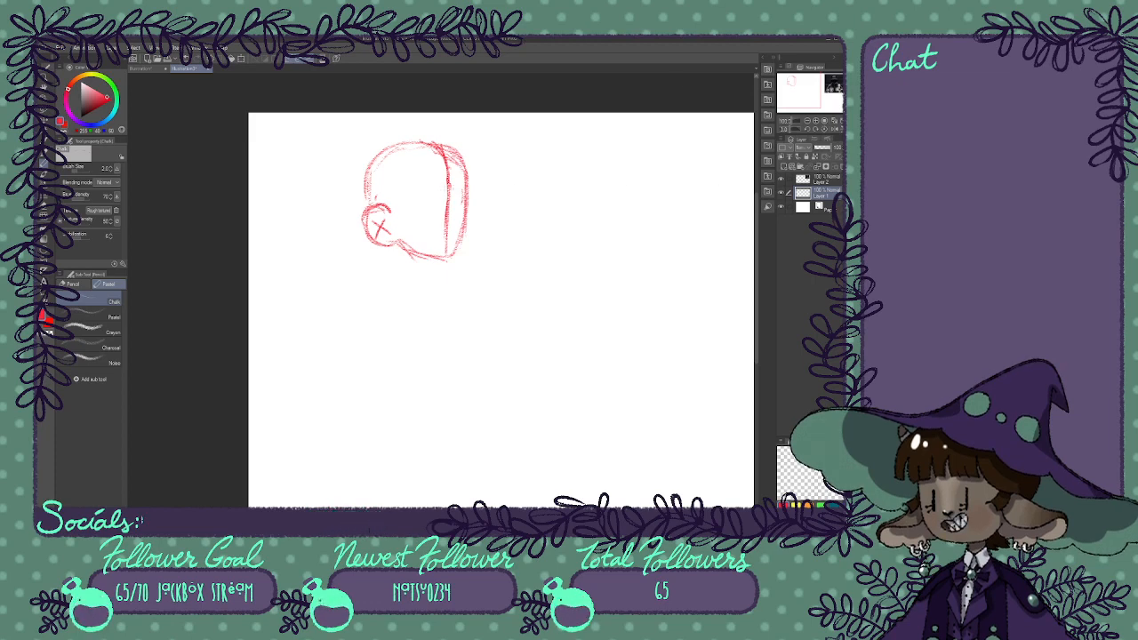
left_click_drag(412, 207, 437, 207)
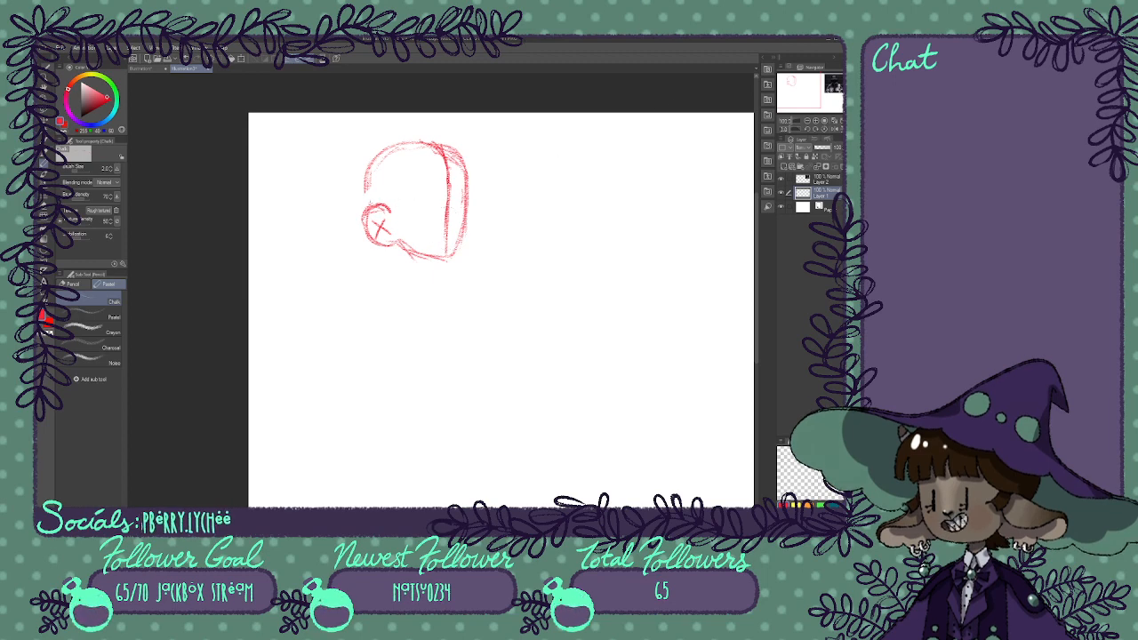
mouse_move(375, 189)
left_mouse_down()
mouse_move(366, 215)
mouse_move(361, 206)
left_mouse_up()
left_click_drag(376, 155, 362, 193)
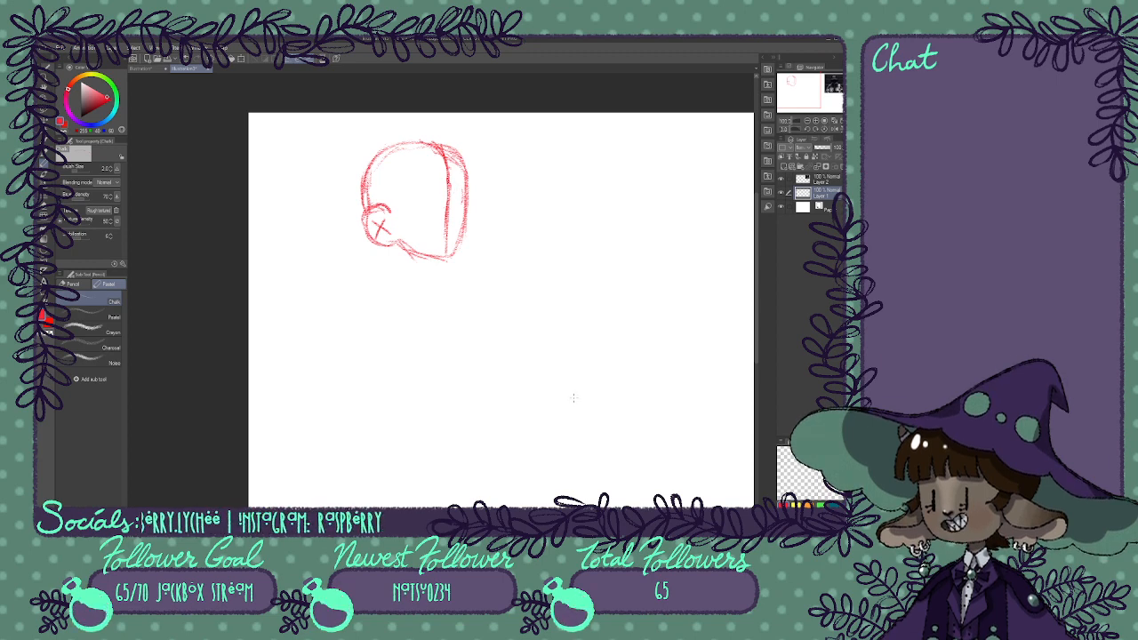
Erase the lower part of the vertical face-plane line and redraw it as a cleaner line down to the jaw.
left_click_drag(442, 203, 446, 209)
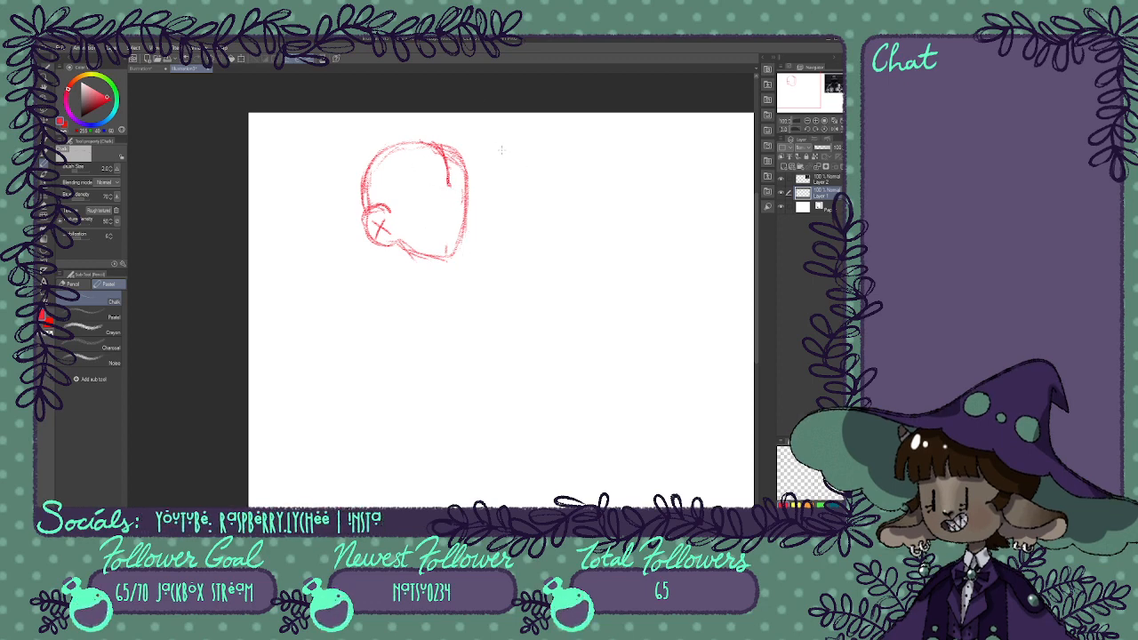
mouse_move(418, 138)
left_mouse_down()
mouse_move(448, 192)
mouse_move(439, 249)
left_mouse_up()
left_click_drag(446, 210, 445, 265)
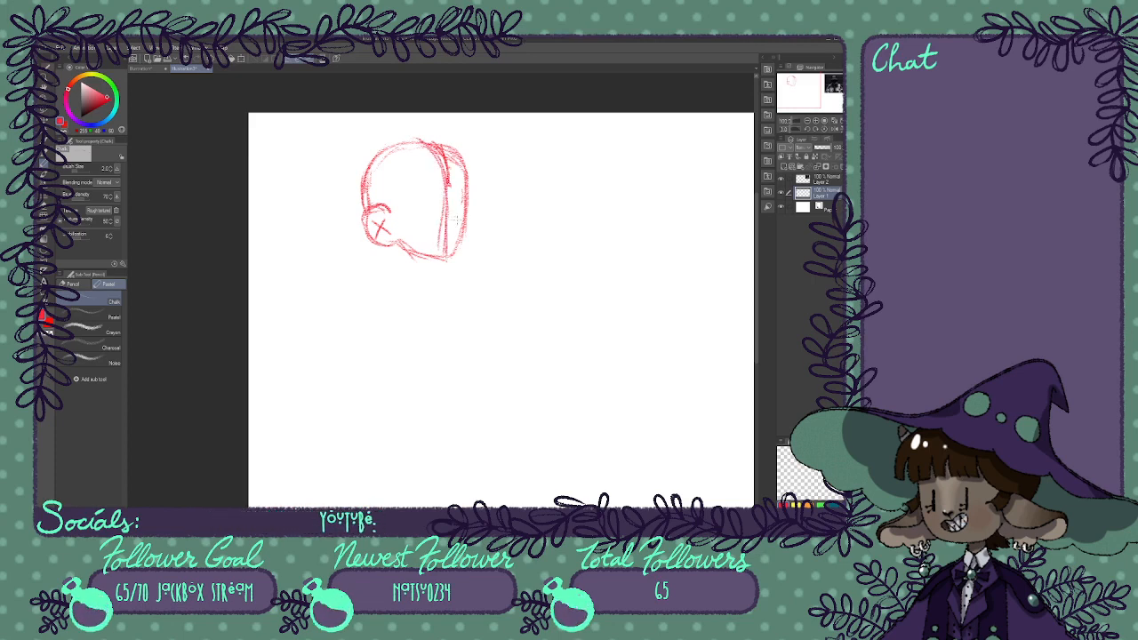
Erase the two rough neck strokes beneath the ear and jaw.
left_click(815, 121)
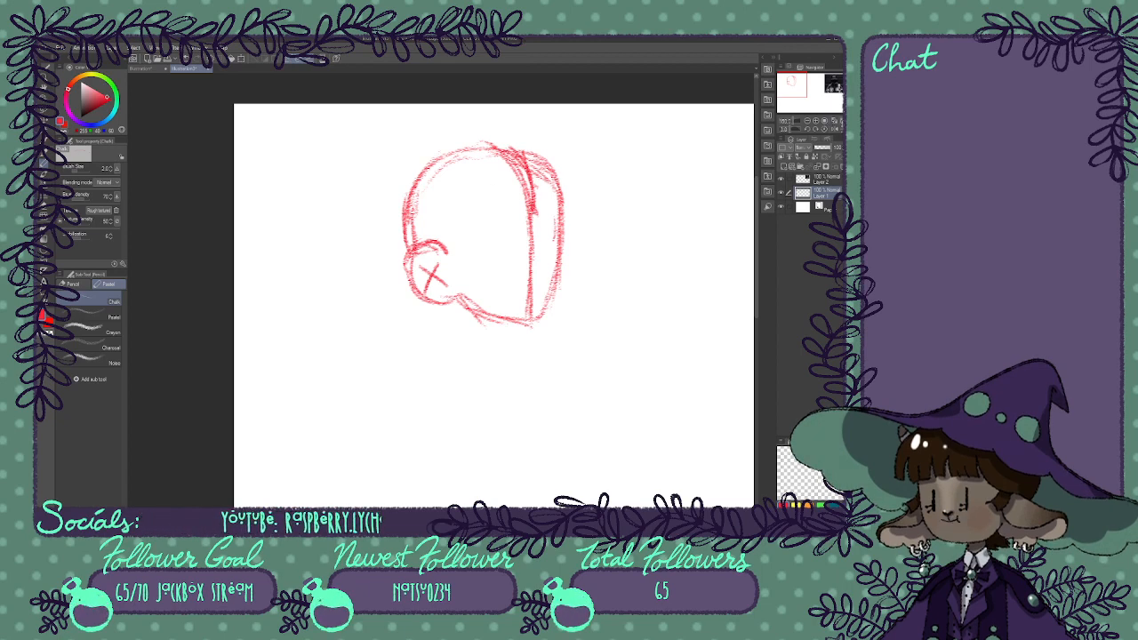
left_click(834, 121)
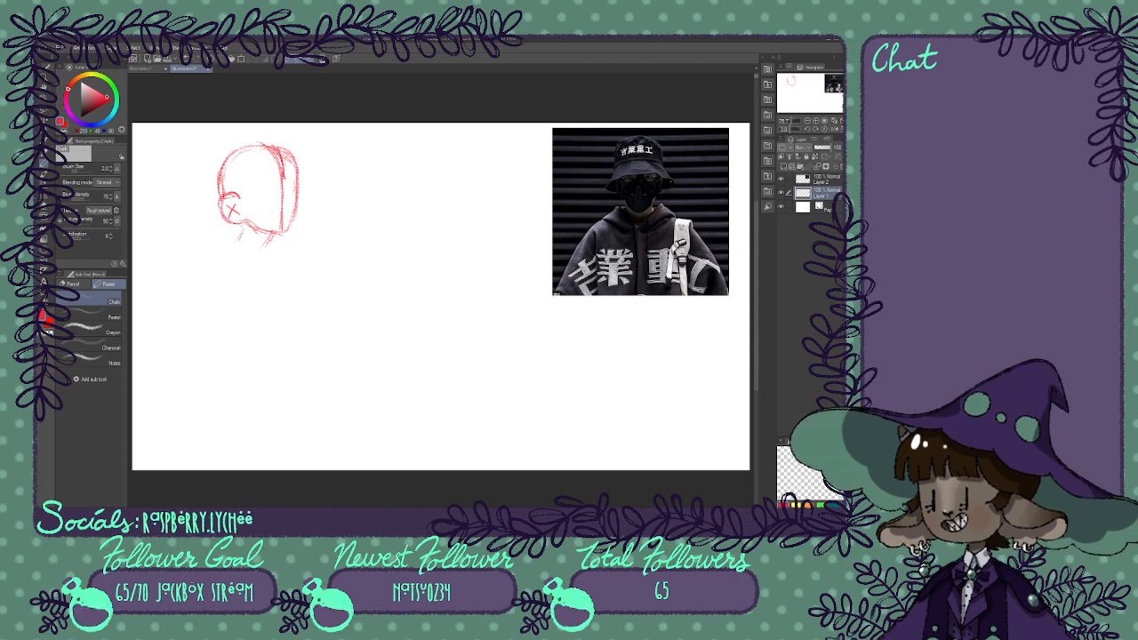
left_click(815, 121)
left_click(815, 121)
left_click_drag(812, 93, 786, 88)
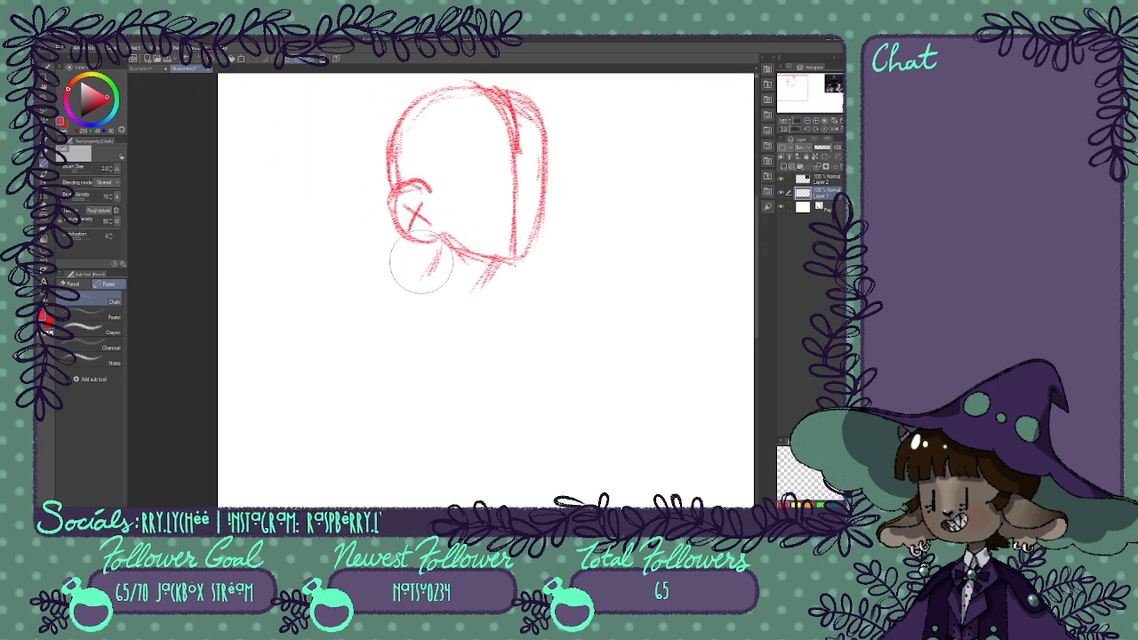
mouse_move(422, 264)
left_mouse_down()
mouse_move(479, 286)
mouse_move(504, 282)
left_mouse_up()
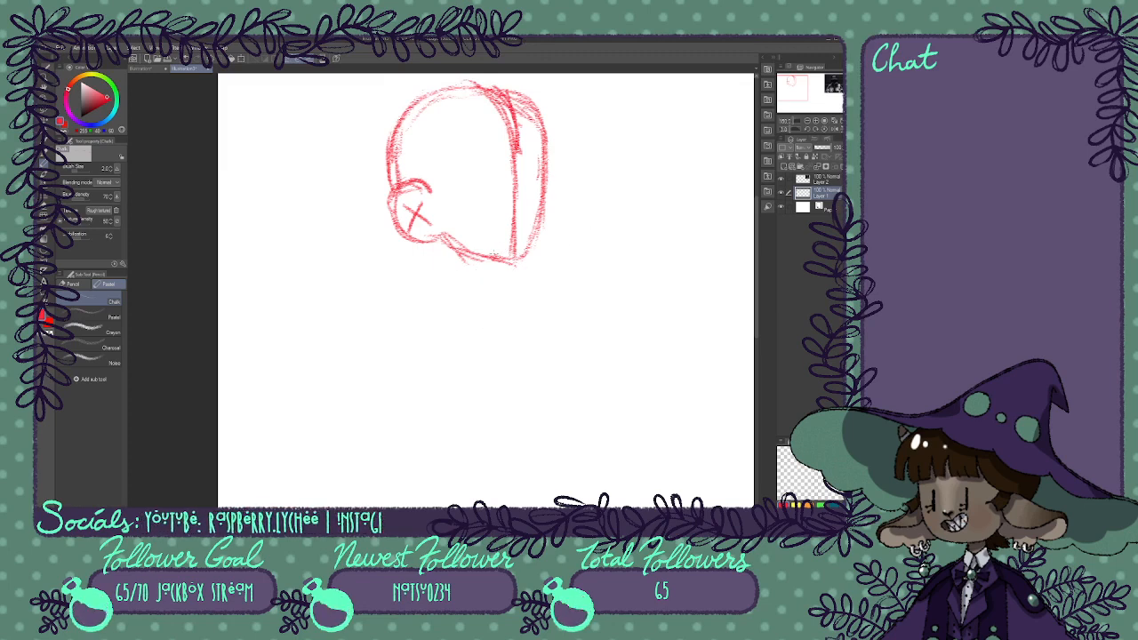
Sketch both sides of the neck beneath the head, with a shoulder line sloping outward from each side.
left_click_drag(487, 260, 472, 291)
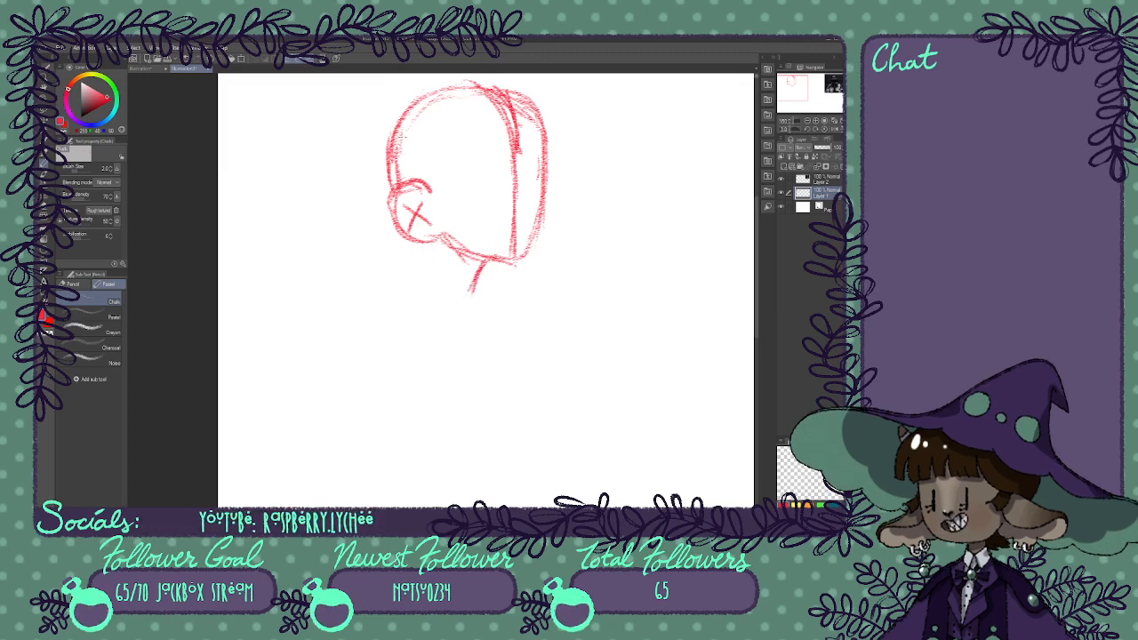
mouse_move(427, 251)
left_mouse_down()
mouse_move(422, 281)
mouse_move(475, 302)
mouse_move(489, 289)
mouse_move(533, 323)
left_mouse_up()
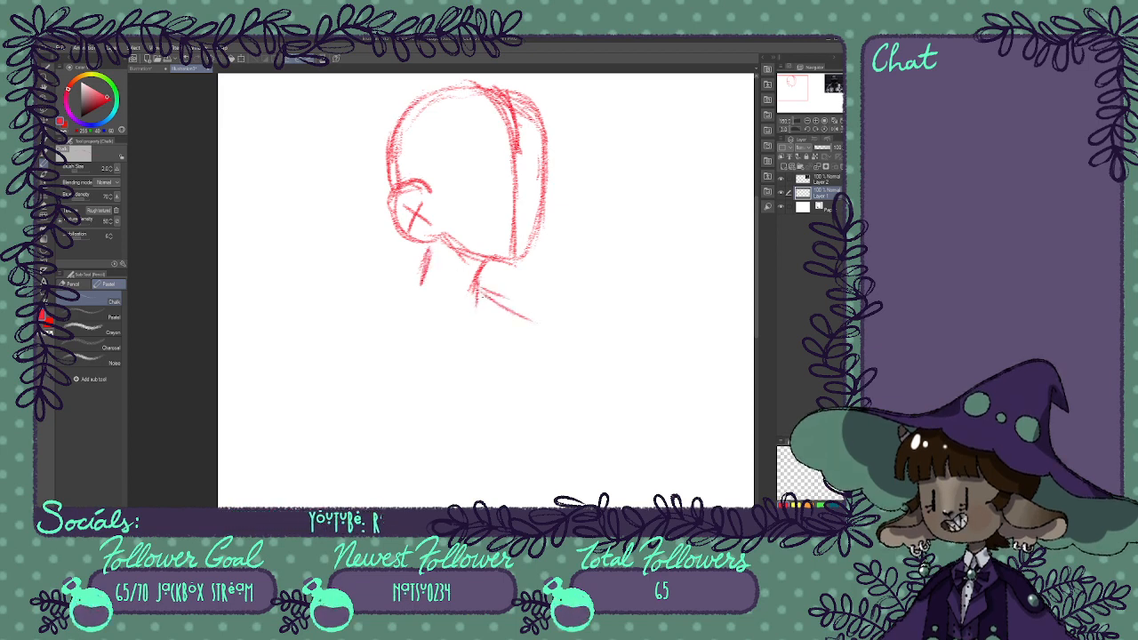
left_click_drag(481, 294, 537, 332)
left_click_drag(423, 286, 331, 344)
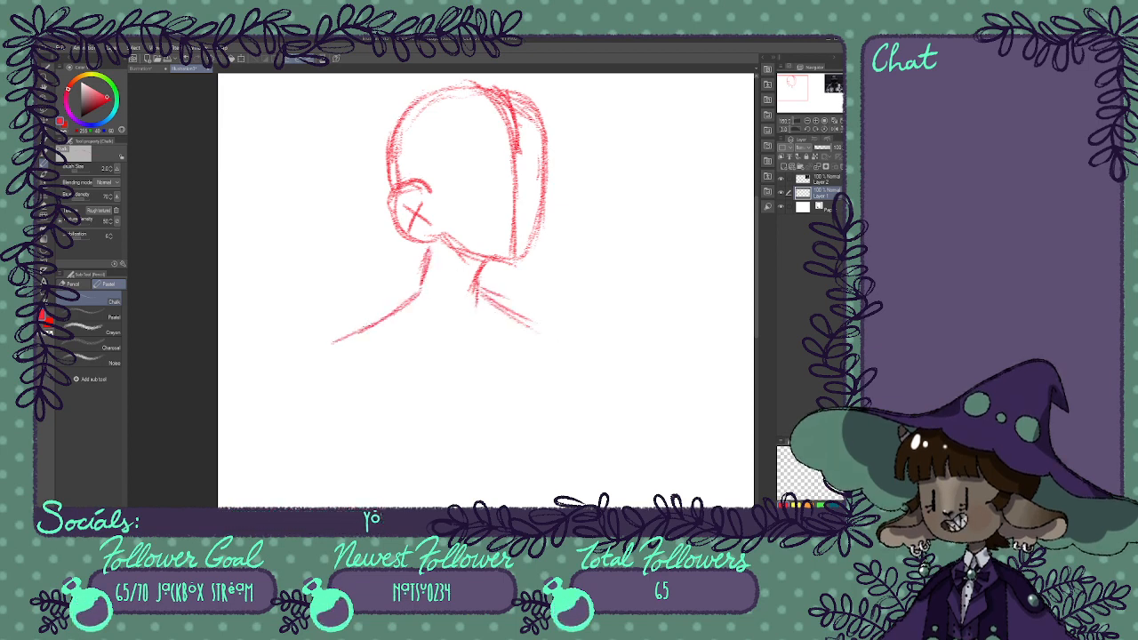
left_click_drag(480, 295, 578, 354)
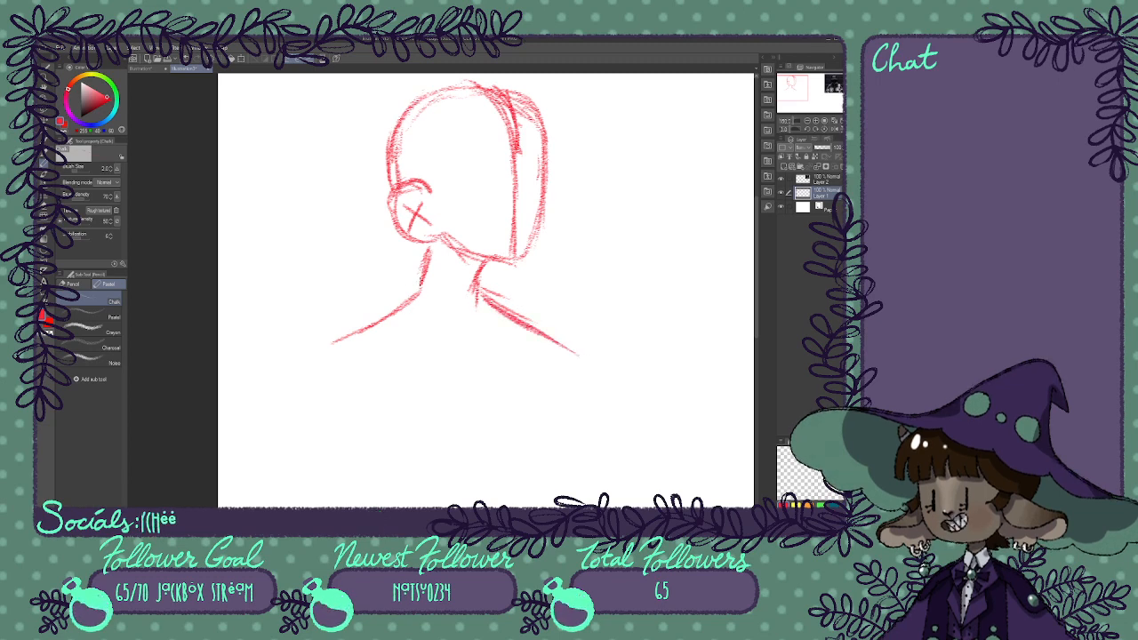
Erase both shoulder lines and redraw them as lighter slopes running outward from the base of the neck.
left_click_drag(420, 286, 315, 349)
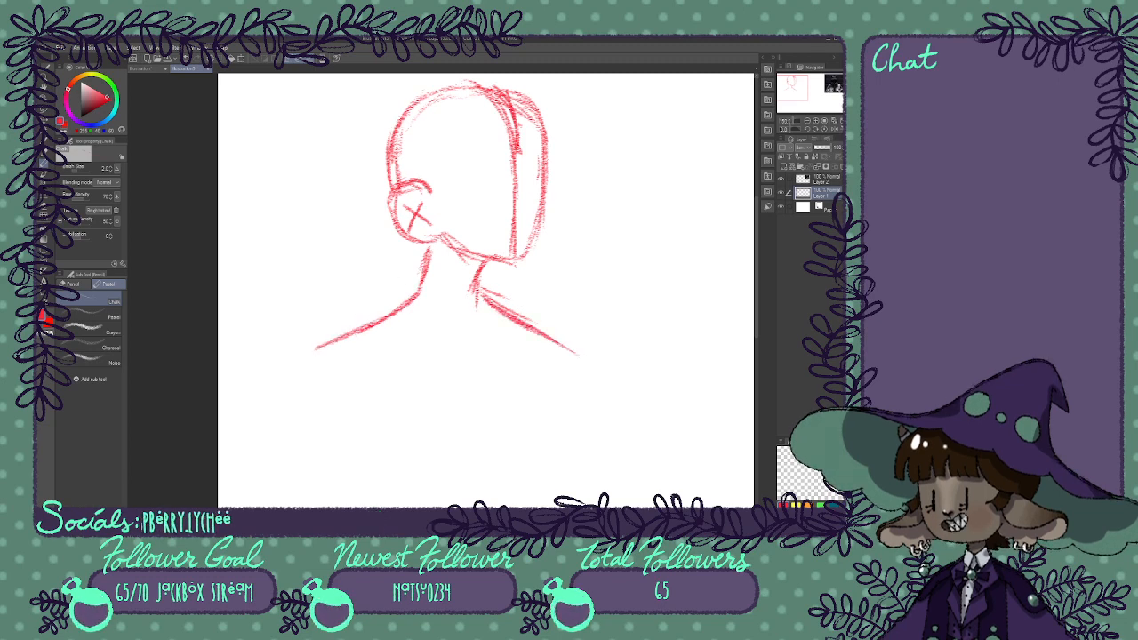
left_click_drag(406, 305, 305, 364)
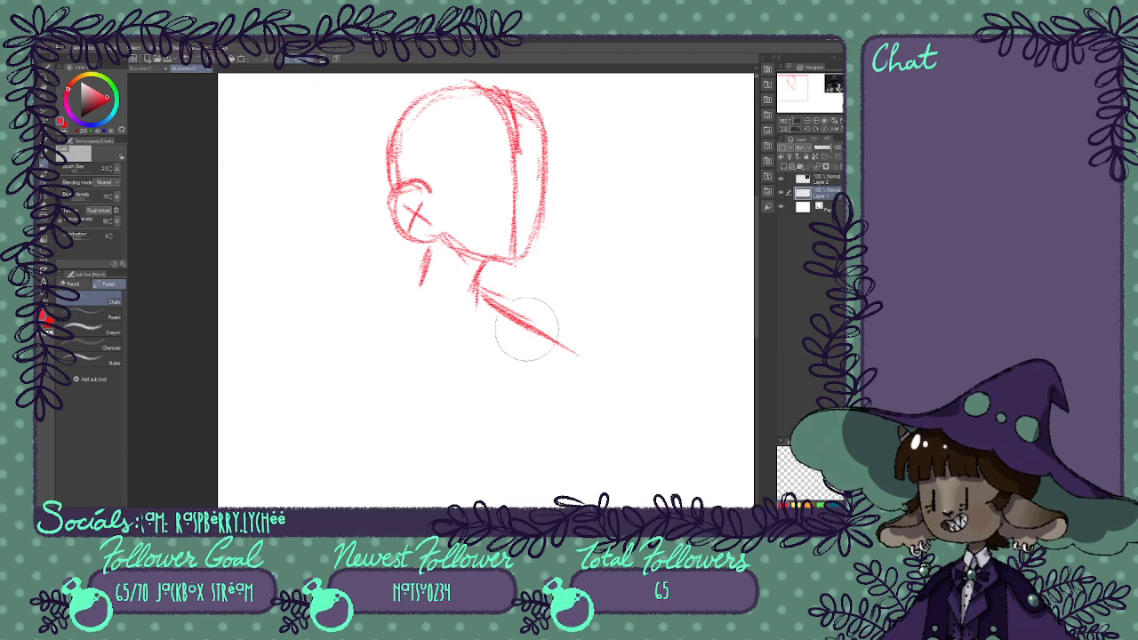
mouse_move(520, 330)
left_mouse_down()
mouse_move(500, 296)
mouse_move(584, 361)
left_mouse_up()
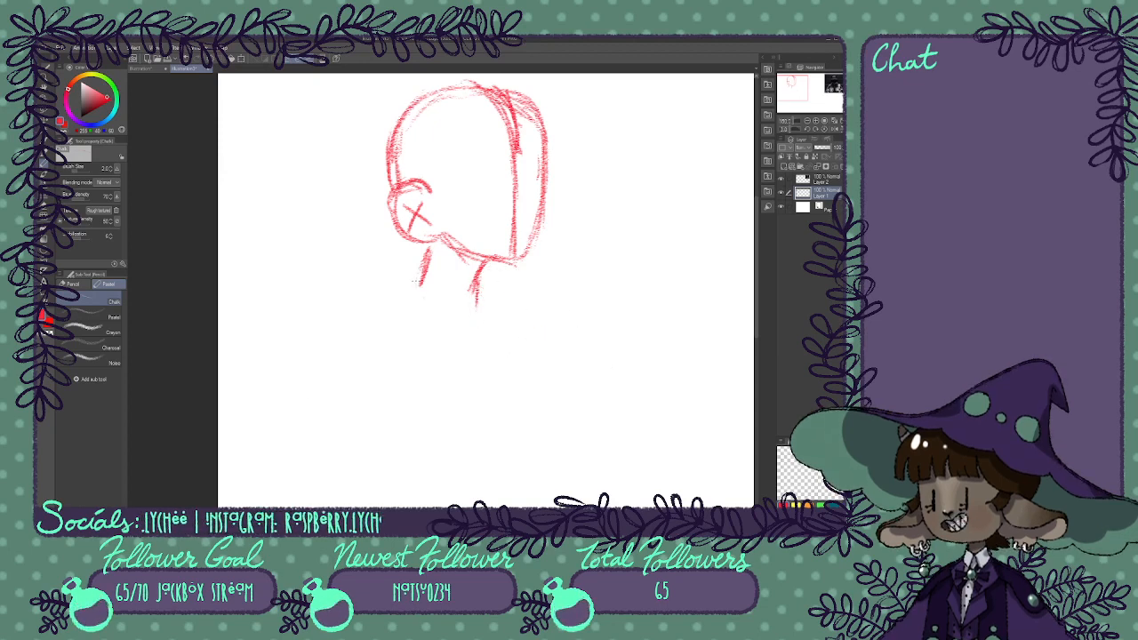
left_click_drag(425, 277, 318, 349)
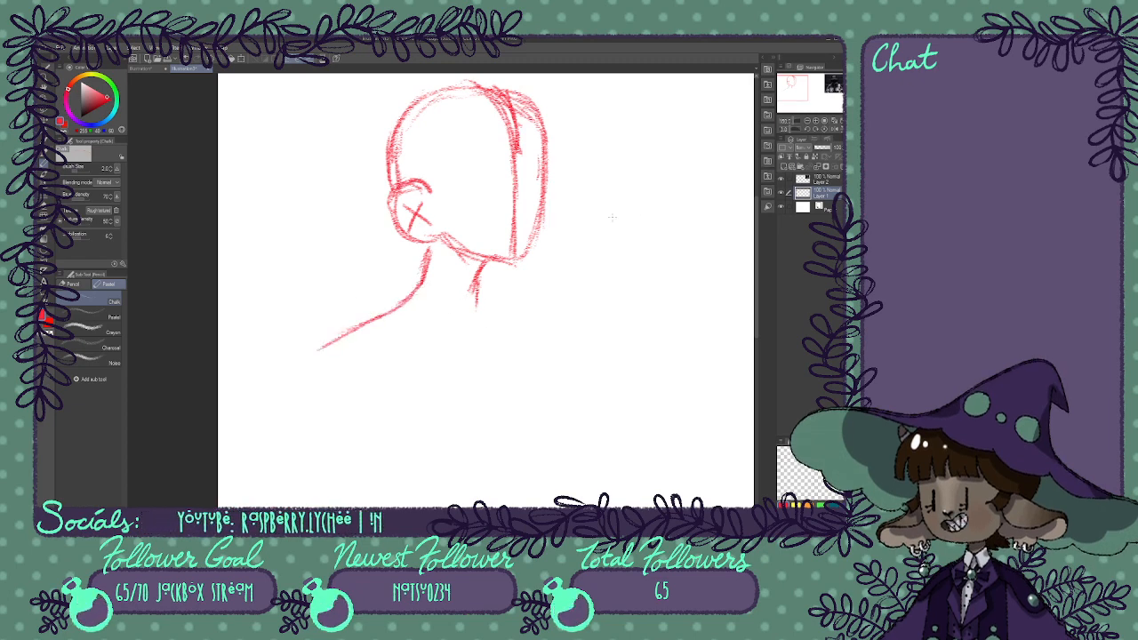
mouse_move(471, 281)
left_mouse_down()
mouse_move(476, 306)
mouse_move(557, 362)
left_mouse_up()
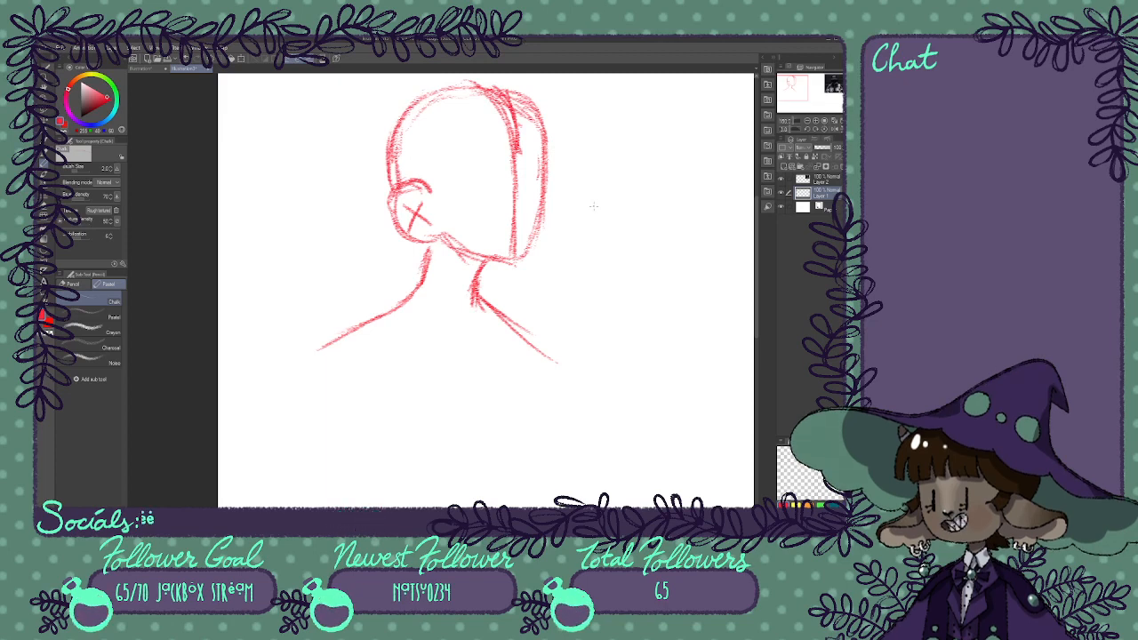
Move the whole head-and-shoulders sketch slightly toward the reference photo, keeping its size.
left_click(807, 121)
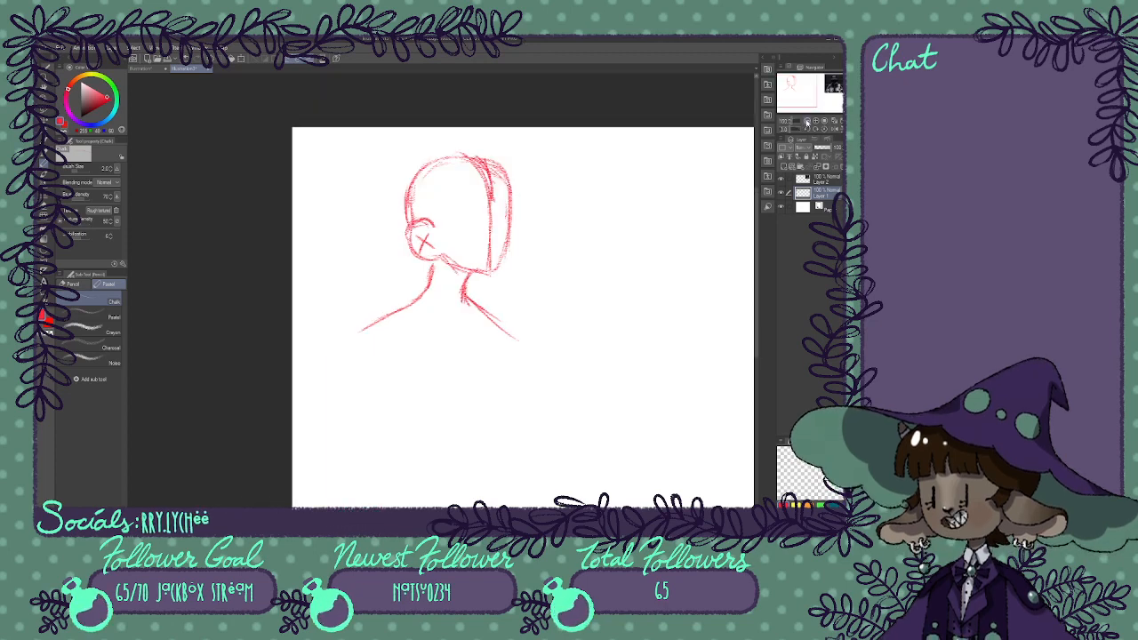
left_click_drag(804, 87, 805, 88)
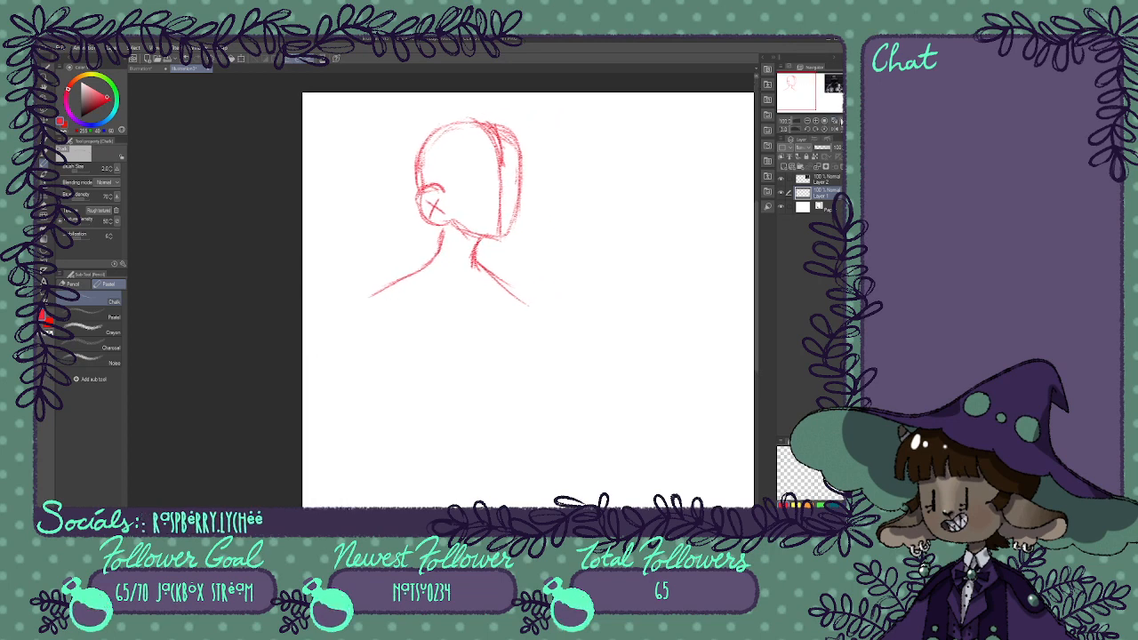
left_click(835, 121)
key("ctrl+t")
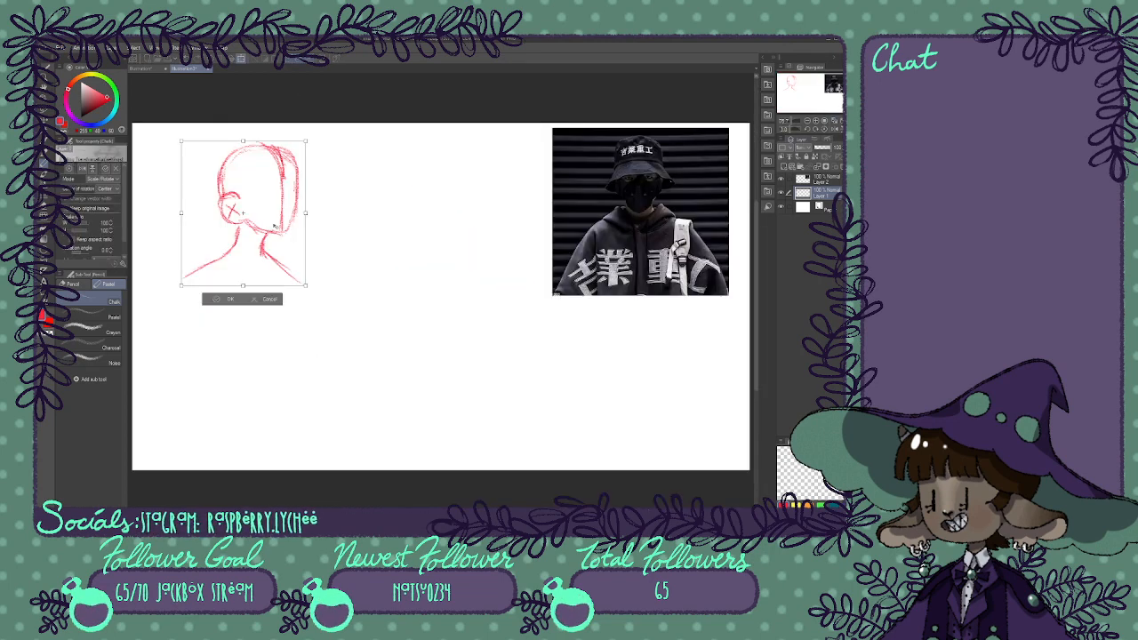
left_click_drag(244, 212, 298, 218)
left_click(282, 306)
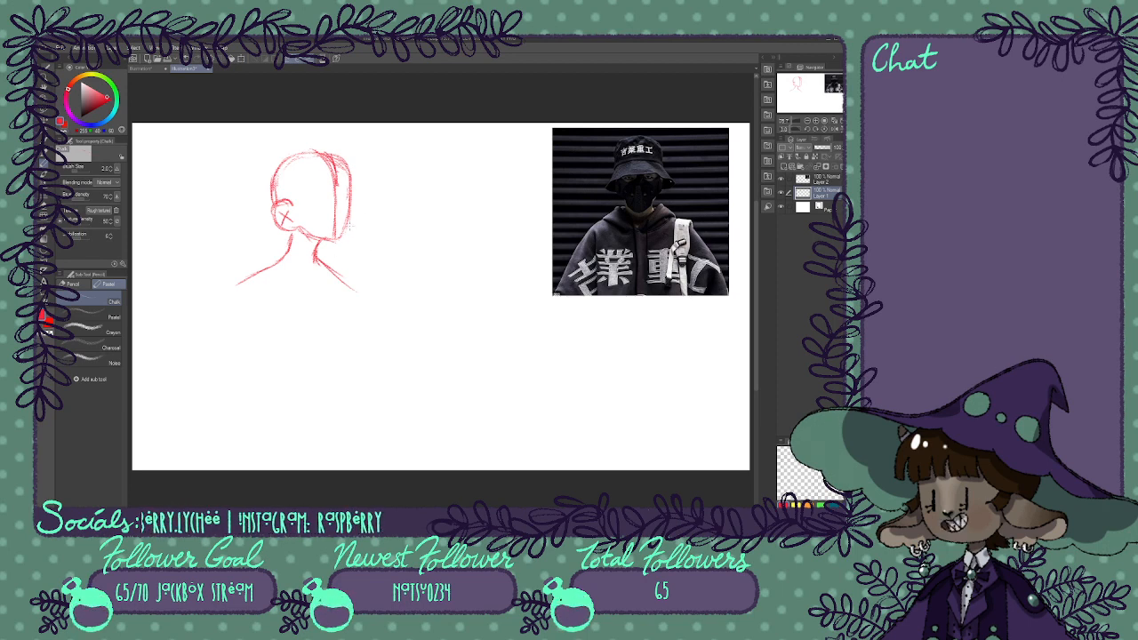
Strengthen the neck and shoulder slopes, and round each shoulder down into a short upper-arm line, reworking the rough outer end.
left_click_drag(291, 233, 283, 255)
mouse_move(291, 233)
left_mouse_down()
mouse_move(281, 260)
mouse_move(232, 286)
mouse_move(233, 309)
left_mouse_up()
mouse_move(318, 257)
left_mouse_down()
mouse_move(363, 289)
mouse_move(370, 325)
left_mouse_up()
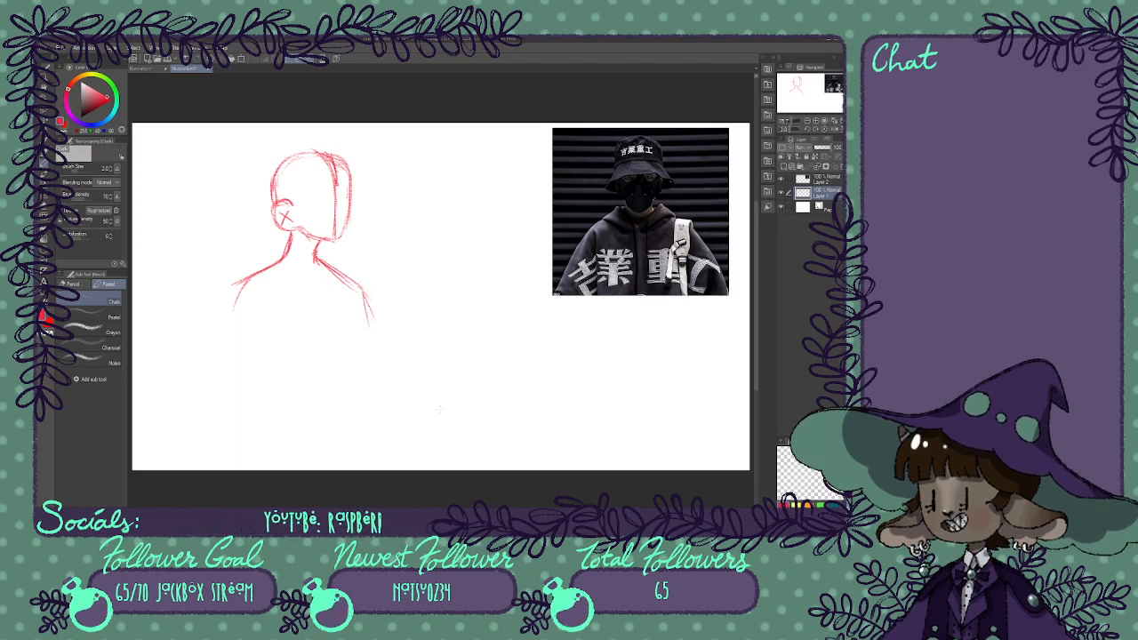
left_click_drag(231, 300, 237, 285)
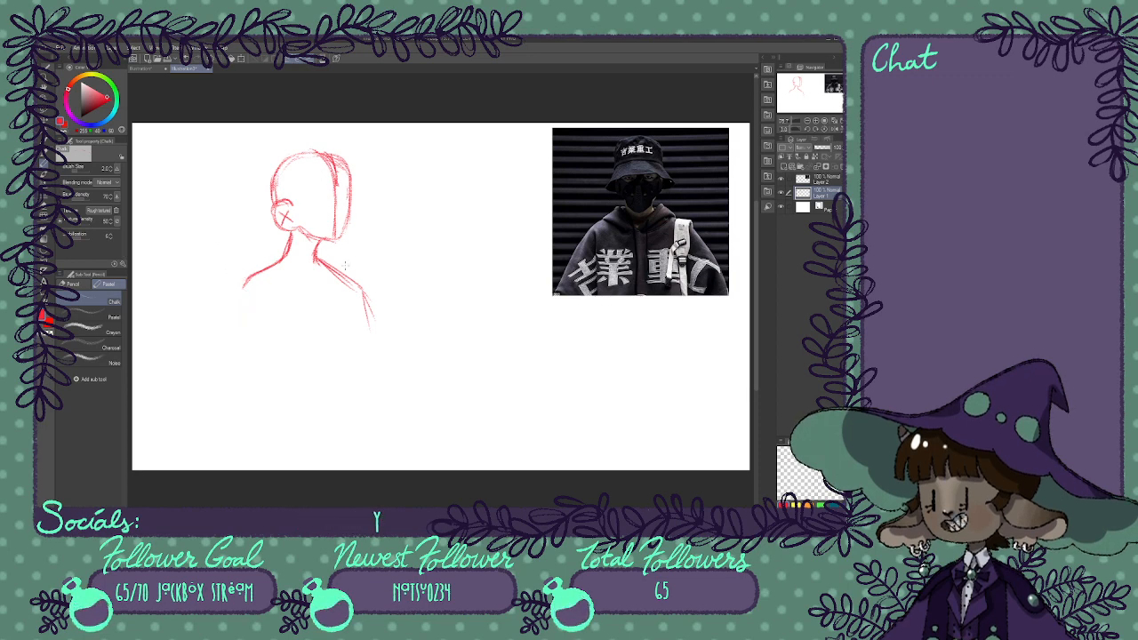
mouse_move(274, 272)
left_mouse_down()
mouse_move(229, 297)
mouse_move(226, 331)
left_mouse_up()
mouse_move(338, 271)
left_mouse_down()
mouse_move(372, 298)
mouse_move(381, 330)
left_mouse_up()
mouse_move(250, 280)
left_mouse_down()
mouse_move(224, 311)
mouse_move(228, 338)
left_mouse_up()
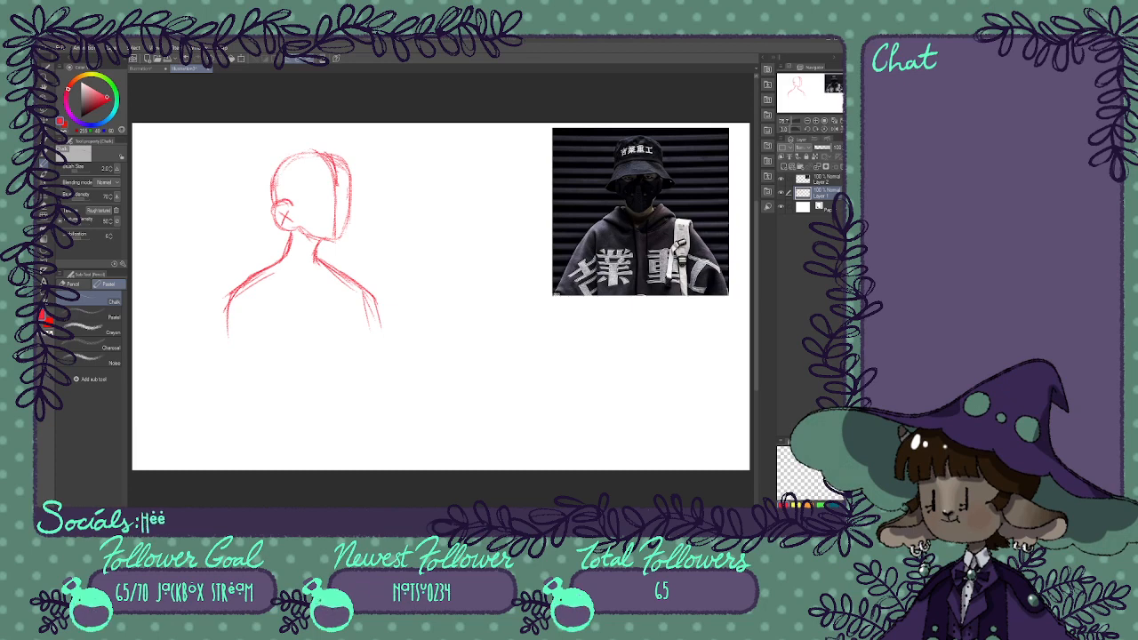
Erase the neck and shoulders and redraw the neck as two short, straight vertical sides beneath the head.
mouse_move(288, 248)
left_mouse_down()
mouse_move(307, 268)
mouse_move(285, 262)
mouse_move(385, 302)
mouse_move(402, 349)
mouse_move(261, 278)
mouse_move(250, 357)
left_mouse_up()
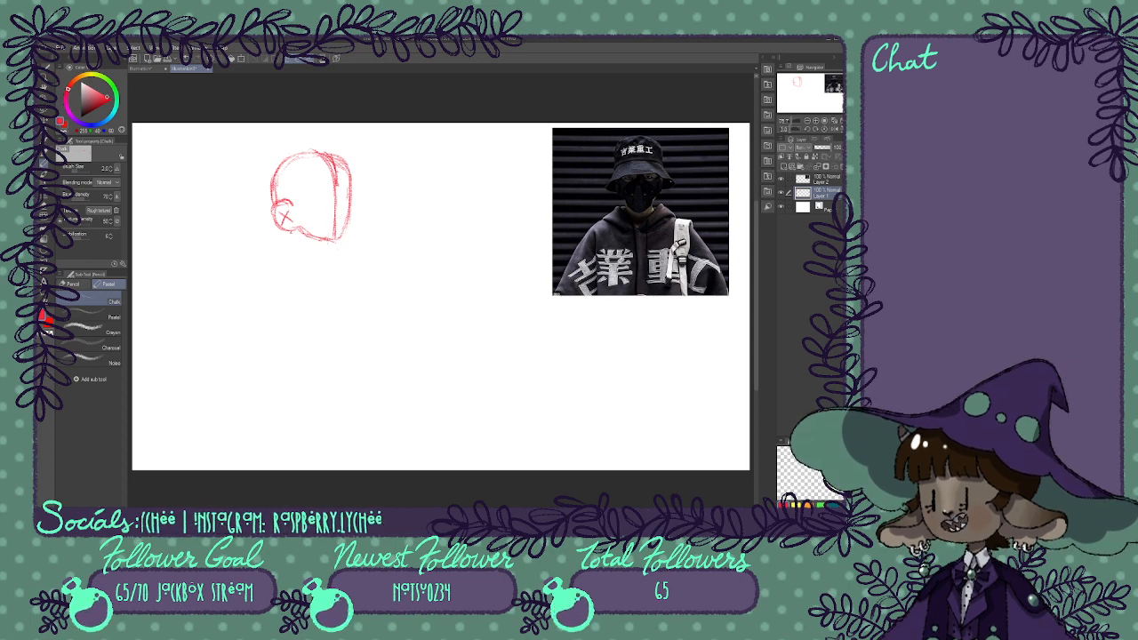
mouse_move(330, 238)
left_mouse_down()
mouse_move(324, 264)
mouse_move(293, 263)
mouse_move(323, 261)
left_mouse_up()
mouse_move(321, 239)
left_mouse_down()
mouse_move(321, 256)
mouse_move(296, 252)
mouse_move(297, 263)
left_mouse_up()
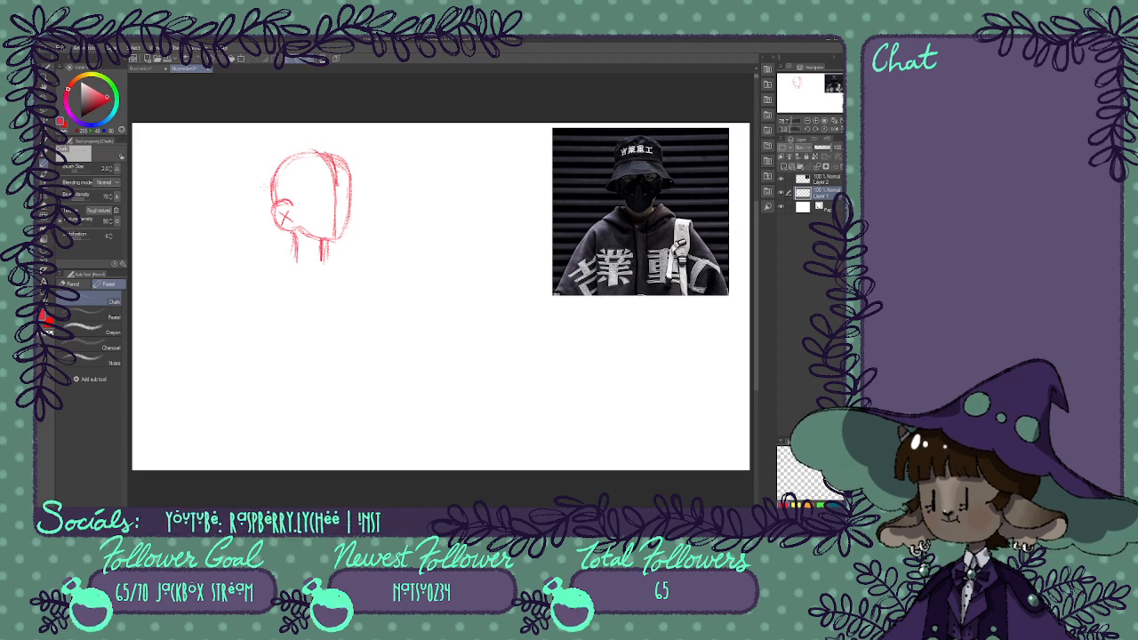
Redraw the back and crown of the head as a slightly larger curve outside the existing skull outline.
mouse_move(272, 190)
left_mouse_down()
mouse_move(268, 204)
mouse_move(301, 153)
left_mouse_up()
mouse_move(274, 167)
left_mouse_down()
mouse_move(270, 206)
mouse_move(283, 155)
mouse_move(323, 151)
left_mouse_up()
left_click_drag(295, 153, 277, 167)
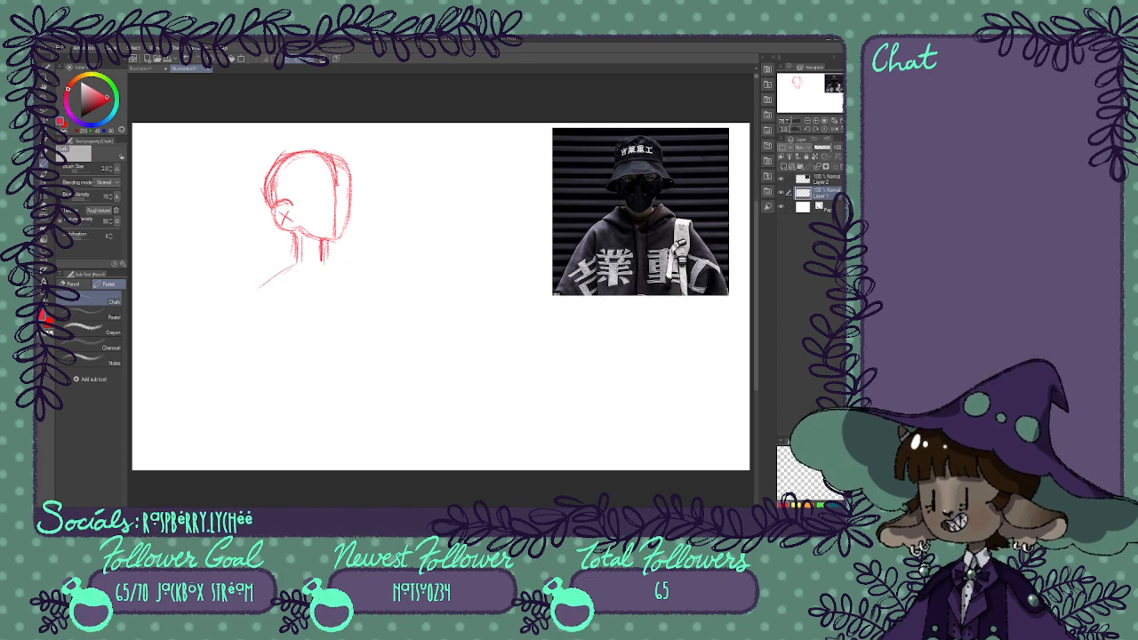
Sketch both shoulders sloping from the neck into rounded upper arms, erasing and redrawing the shoulder curve on the ear side.
left_click_drag(295, 257, 249, 289)
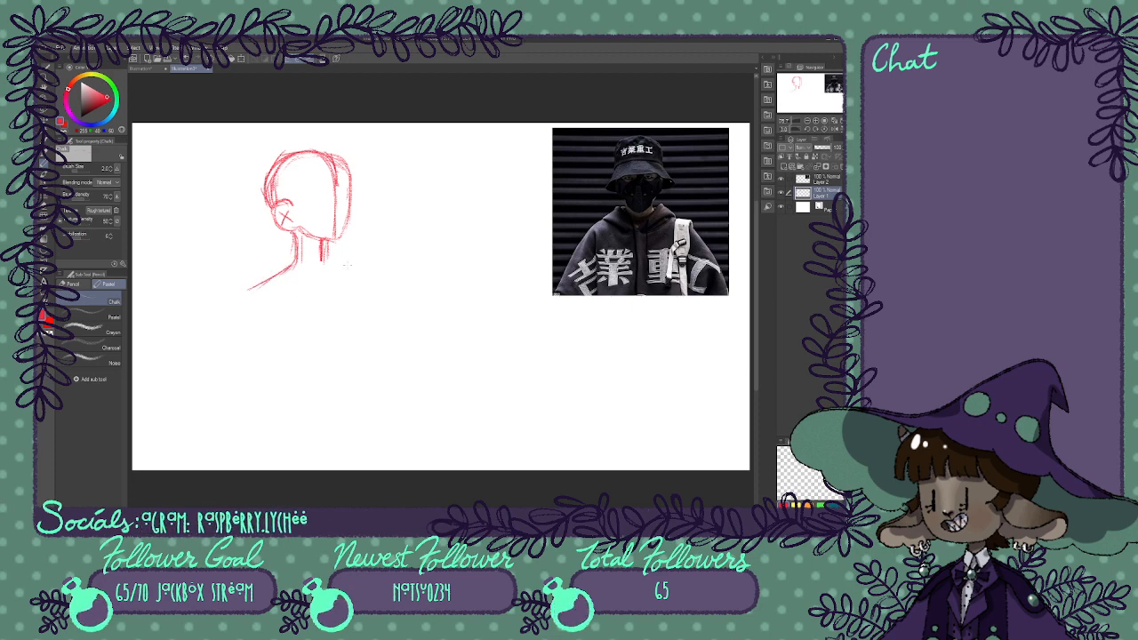
mouse_move(320, 254)
left_mouse_down()
mouse_move(334, 277)
mouse_move(375, 292)
left_mouse_up()
left_click_drag(278, 277, 214, 326)
mouse_move(356, 288)
left_mouse_down()
mouse_move(384, 297)
mouse_move(383, 325)
left_mouse_up()
left_click_drag(251, 290, 234, 327)
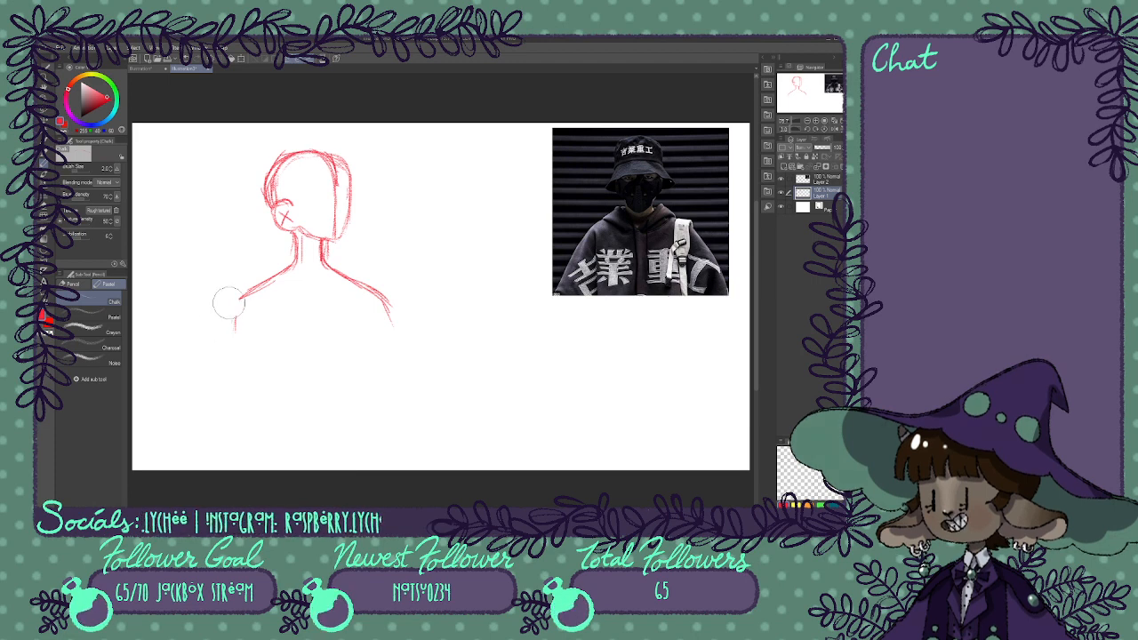
left_click_drag(224, 300, 226, 320)
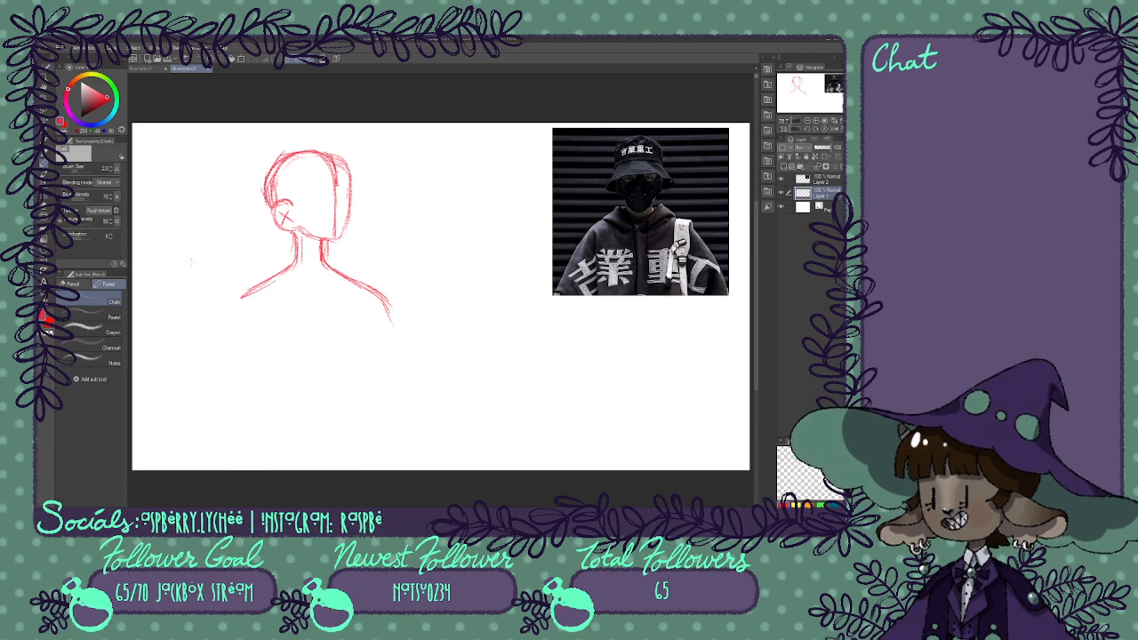
mouse_move(243, 298)
left_mouse_down()
mouse_move(223, 332)
mouse_move(270, 284)
left_mouse_up()
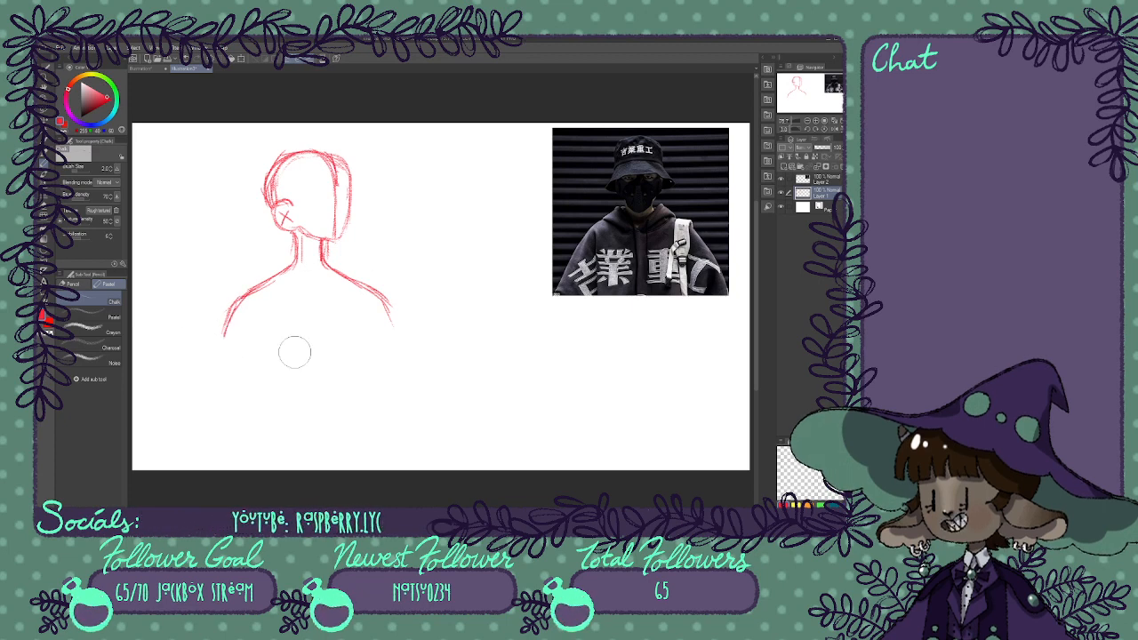
mouse_move(498, 327)
left_mouse_down()
mouse_move(486, 377)
mouse_move(537, 320)
mouse_move(543, 379)
mouse_move(485, 391)
left_mouse_up()
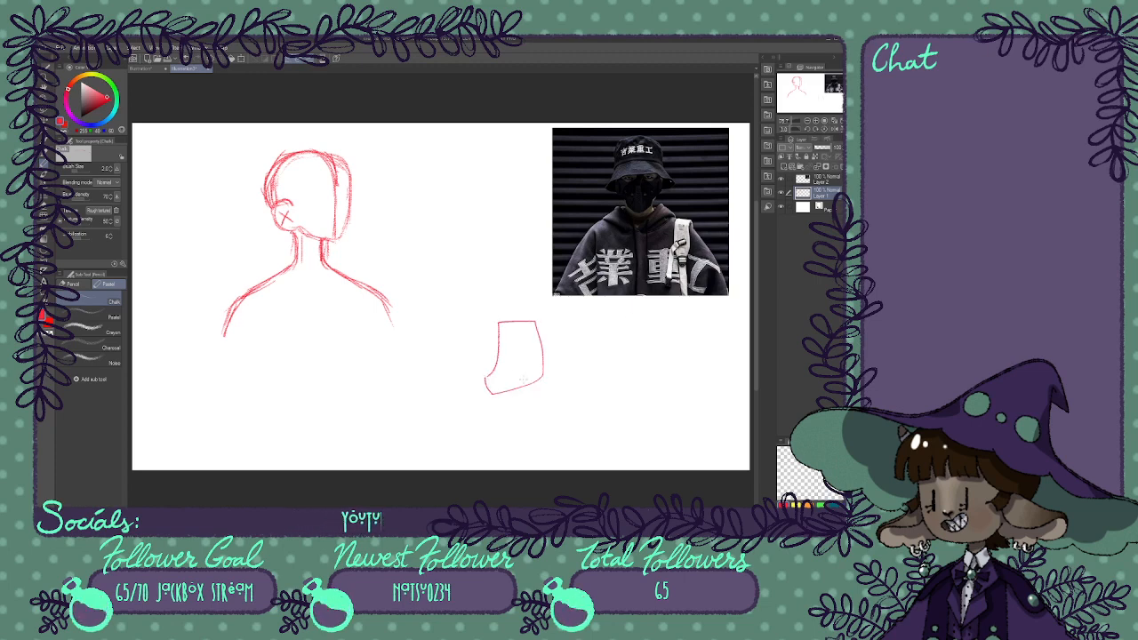
left_click_drag(491, 319, 422, 323)
mouse_move(537, 320)
left_mouse_down()
mouse_move(545, 290)
mouse_move(569, 427)
mouse_move(537, 444)
mouse_move(538, 407)
mouse_move(443, 398)
mouse_move(441, 429)
left_mouse_up()
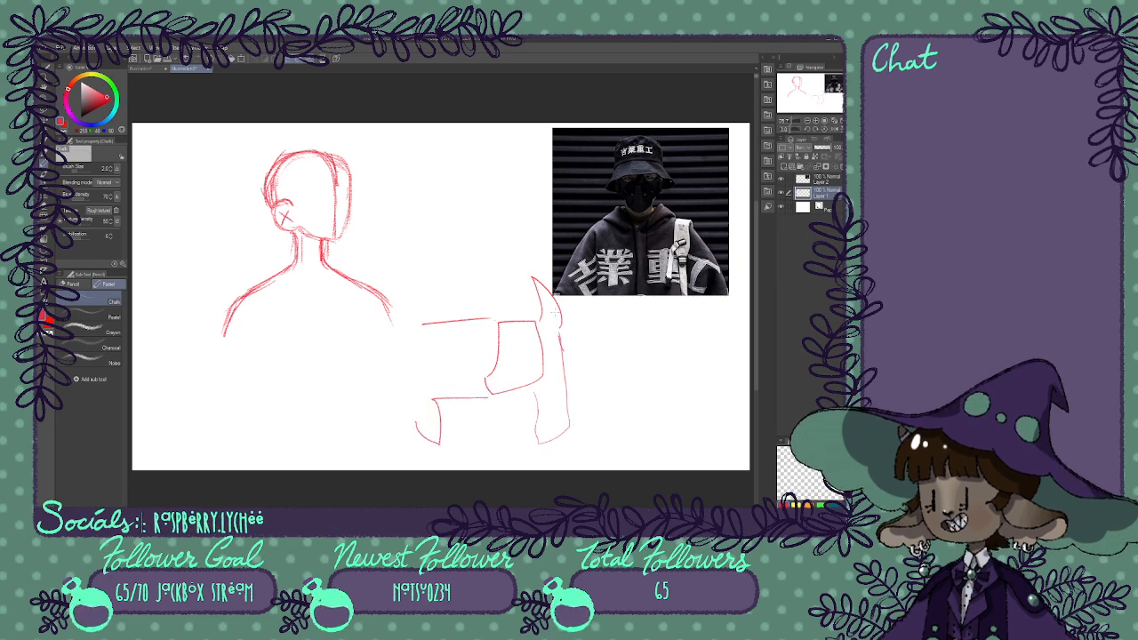
key("e")
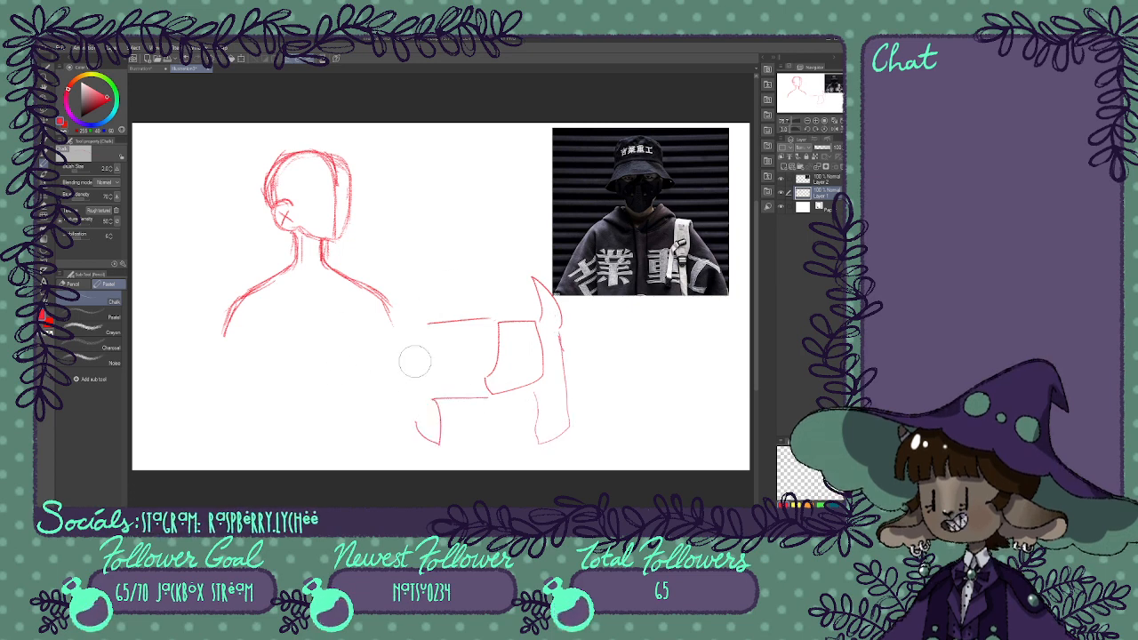
left_click_drag(437, 303, 433, 435)
mouse_move(439, 280)
left_mouse_down()
mouse_move(508, 358)
mouse_move(543, 369)
mouse_move(546, 308)
mouse_move(549, 461)
left_mouse_up()
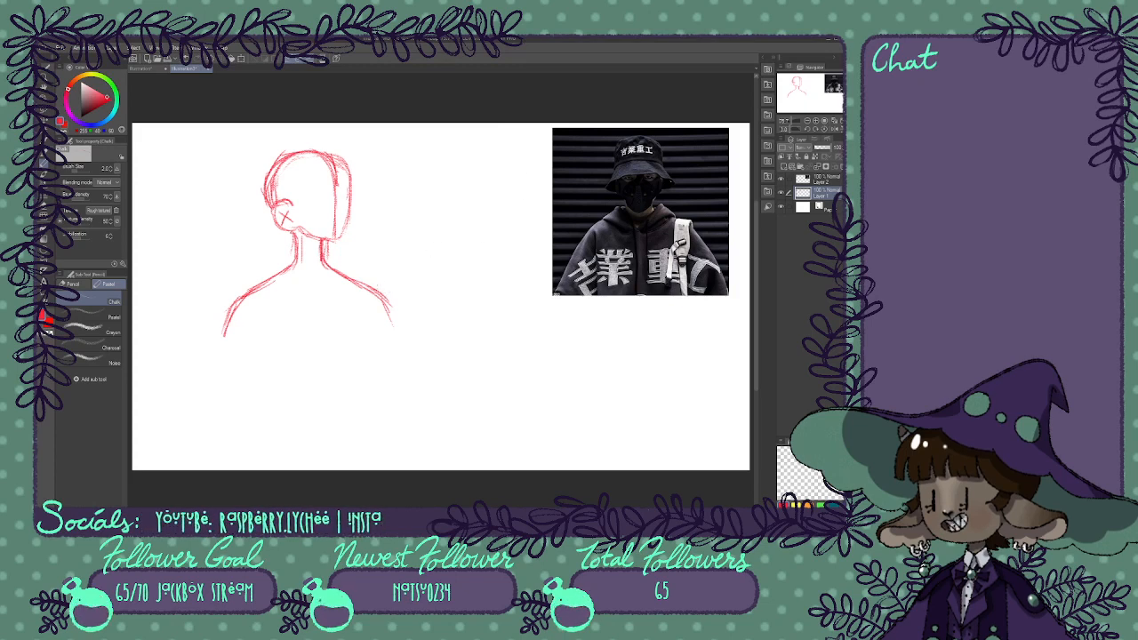
Scale the figure sketch down to about 81% width and 84% height and move it into the canvas's upper-left corner.
key("ctrl+t")
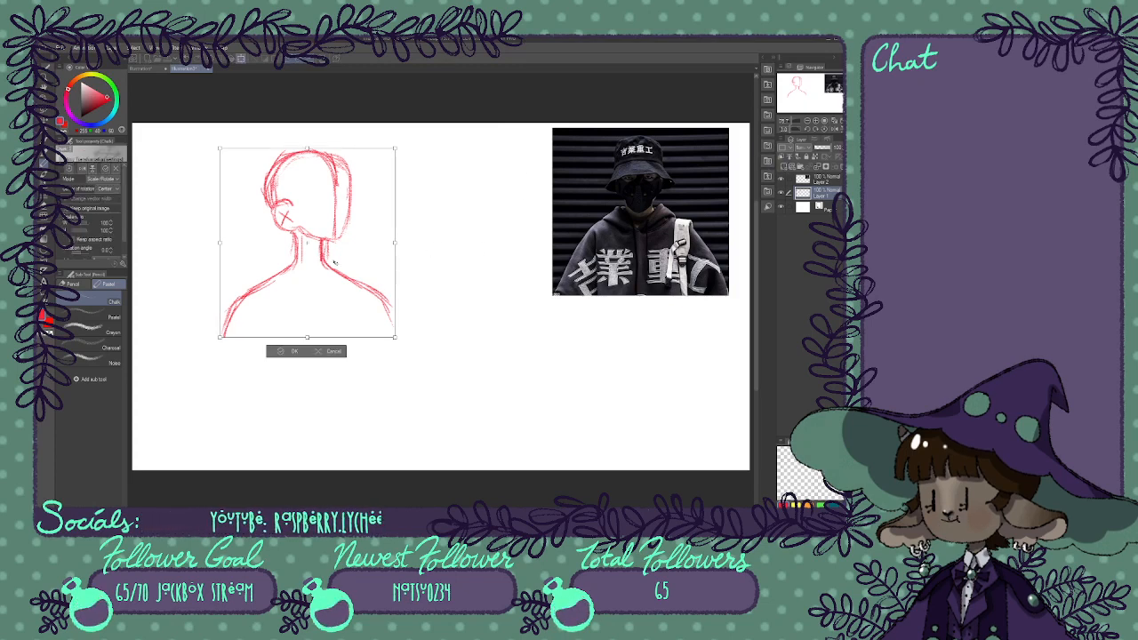
left_click_drag(343, 276, 310, 265)
left_click_drag(350, 130, 316, 161)
left_click_drag(280, 236, 271, 202)
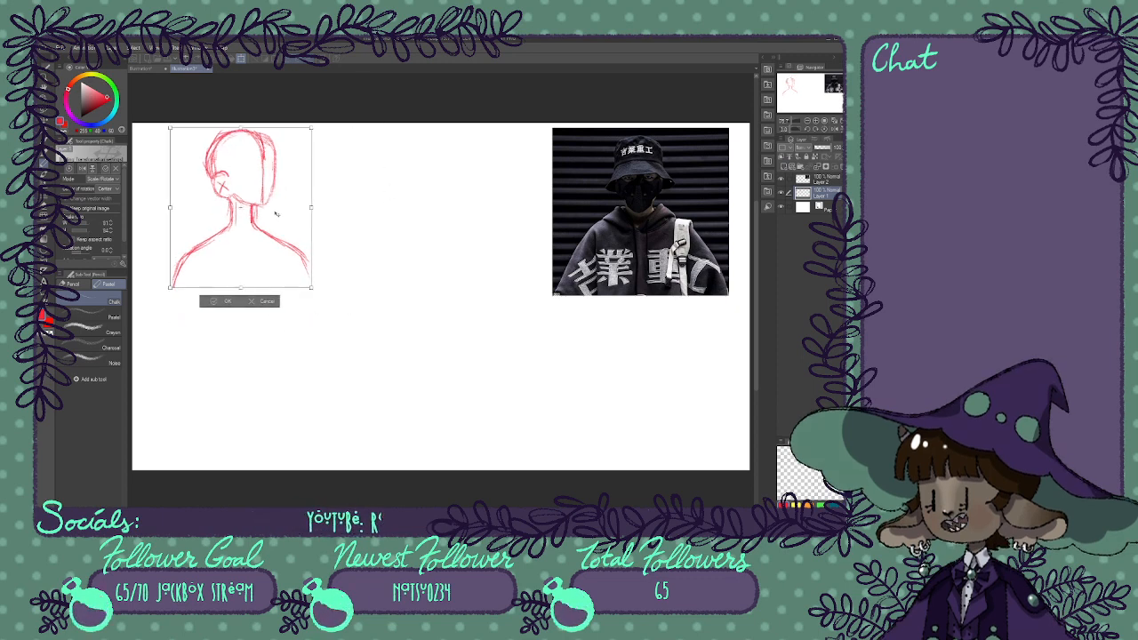
left_click(223, 303)
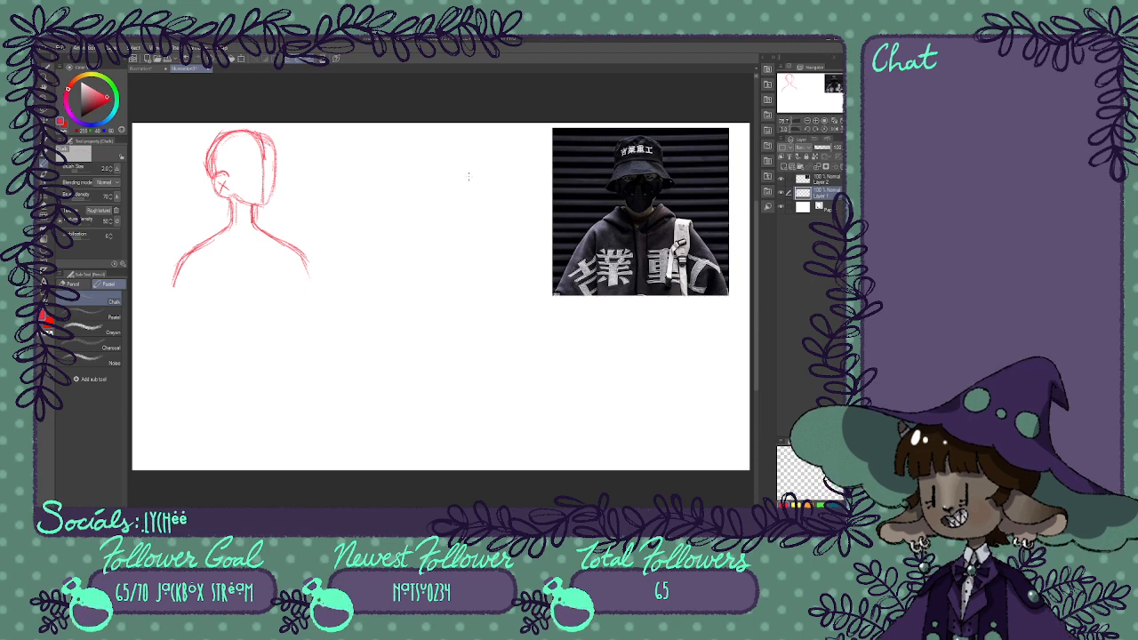
Extend the outer line of both upper arms downward from the rounded shoulders.
left_click_drag(803, 94, 792, 95)
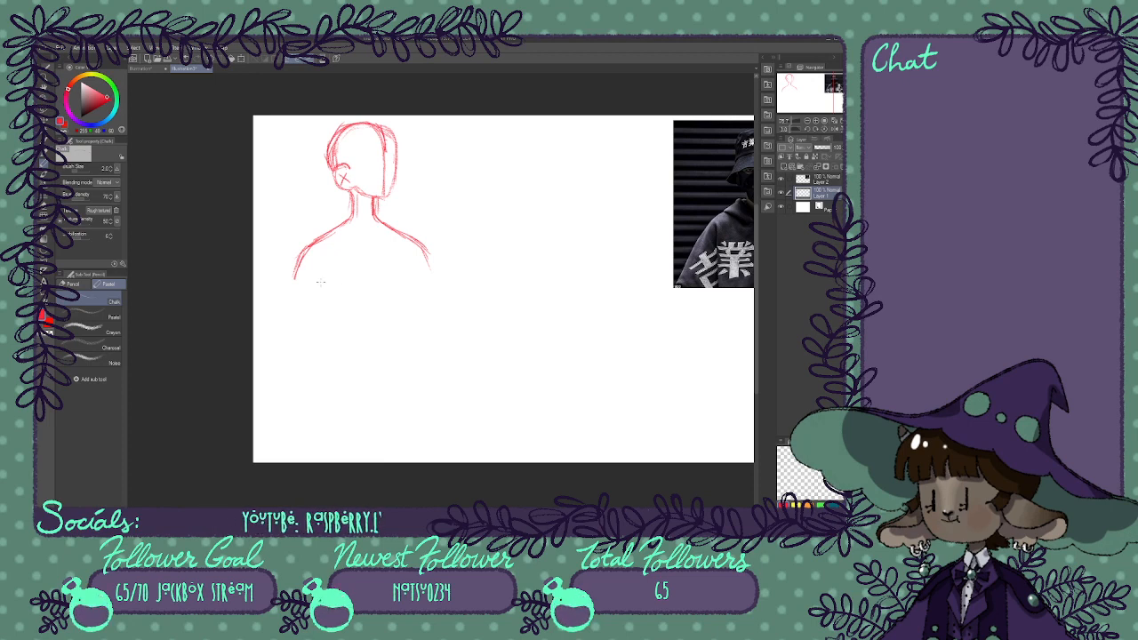
left_click_drag(294, 278, 285, 311)
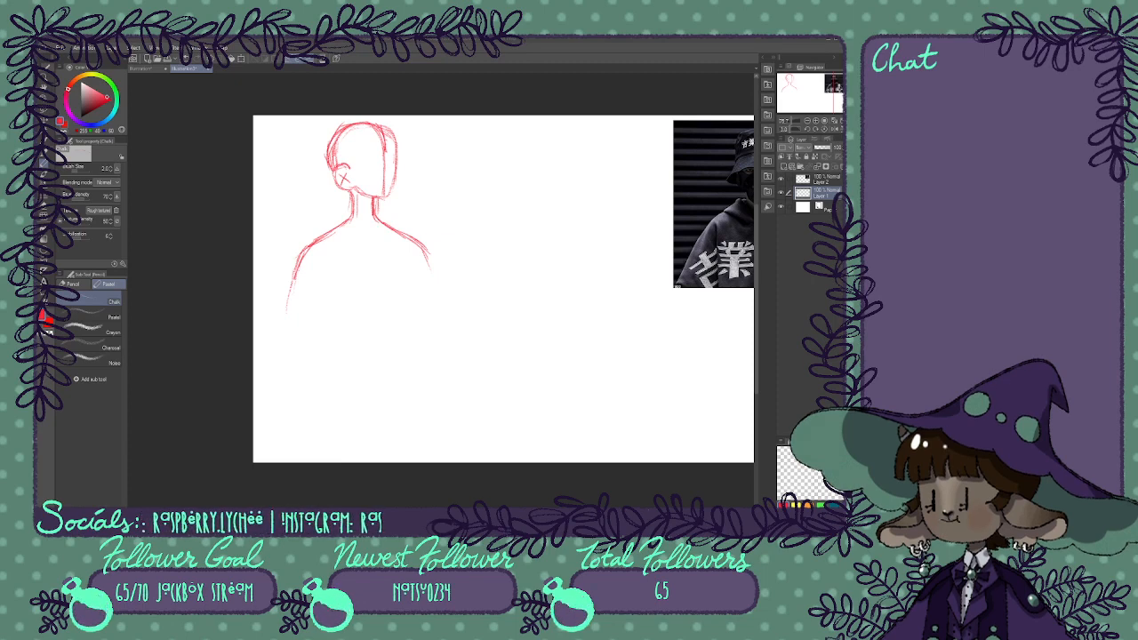
mouse_move(809, 96)
left_mouse_down()
mouse_move(796, 97)
mouse_move(807, 97)
left_mouse_up()
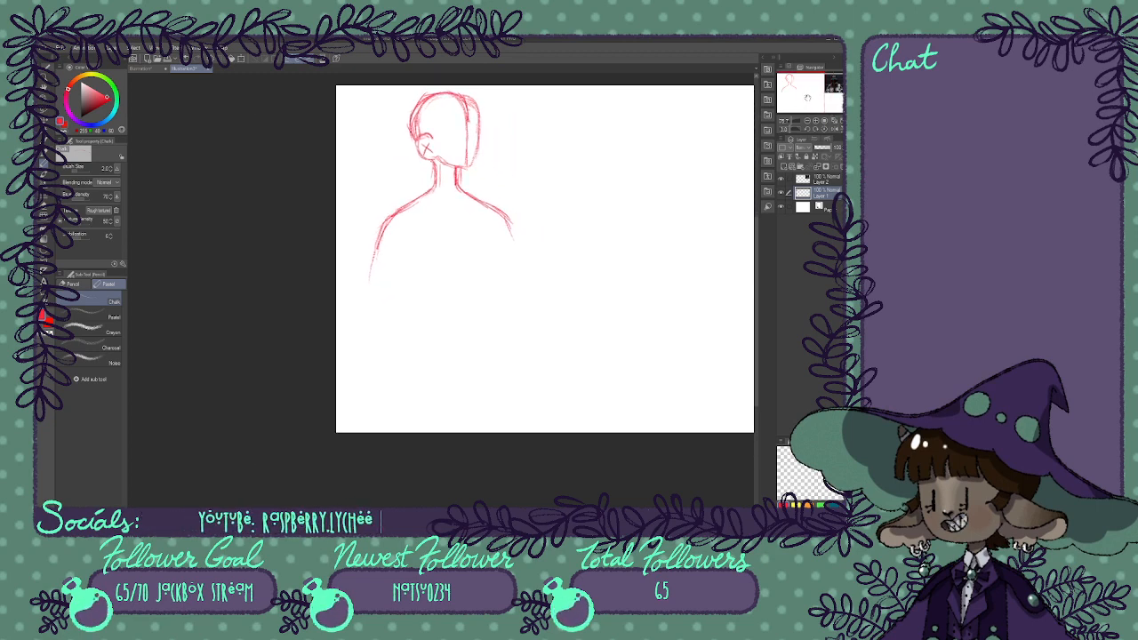
left_click_drag(508, 222, 526, 305)
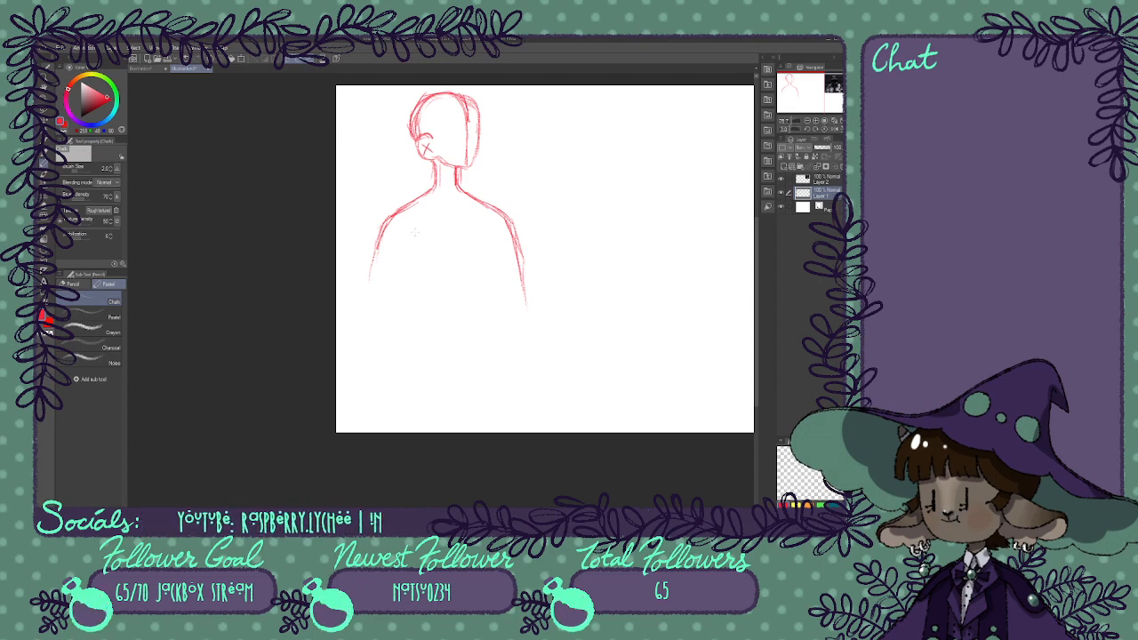
Sketch the inner arm and torso lines from both armpits downward, then darken them with repeated strokes.
left_click_drag(406, 247, 412, 313)
left_click_drag(493, 256, 490, 283)
left_click_drag(495, 233, 488, 302)
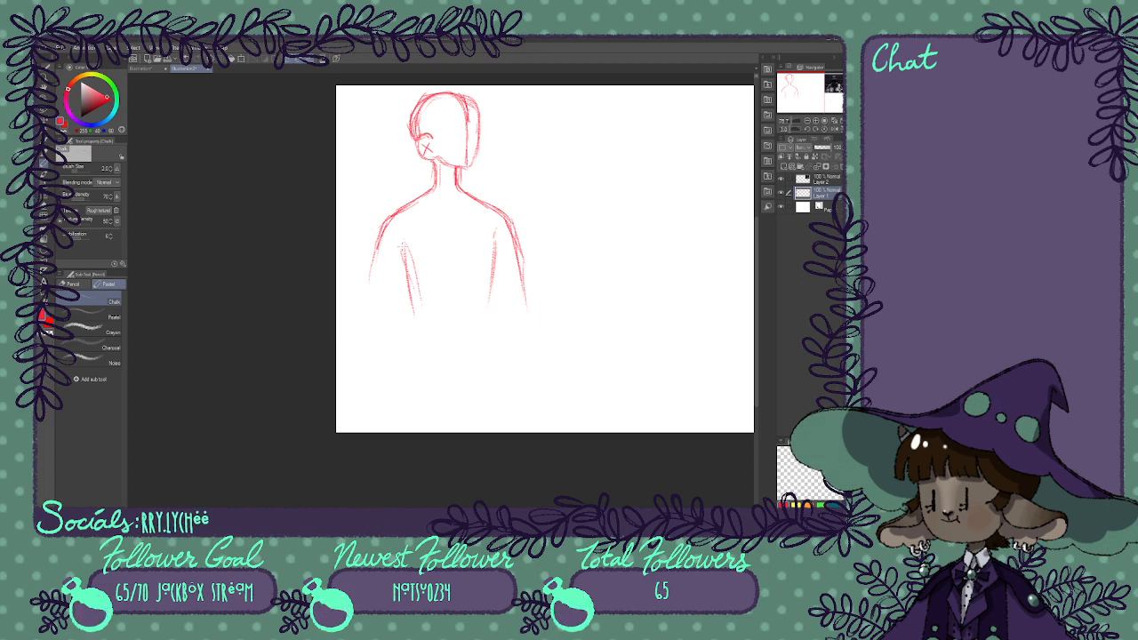
left_click_drag(400, 236, 412, 302)
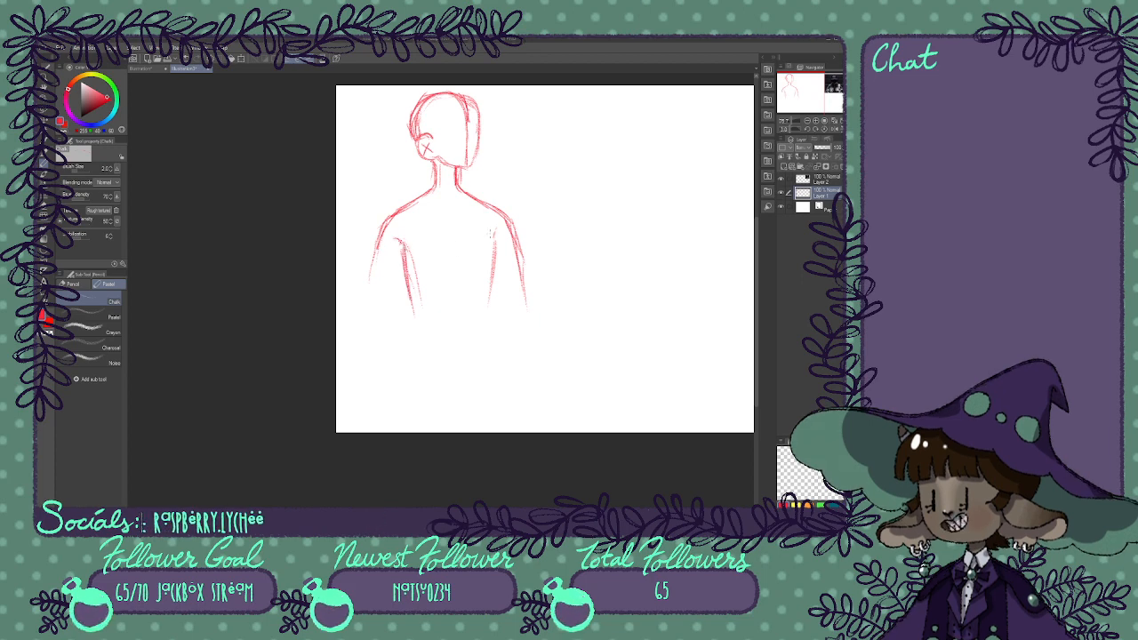
left_click_drag(496, 229, 488, 308)
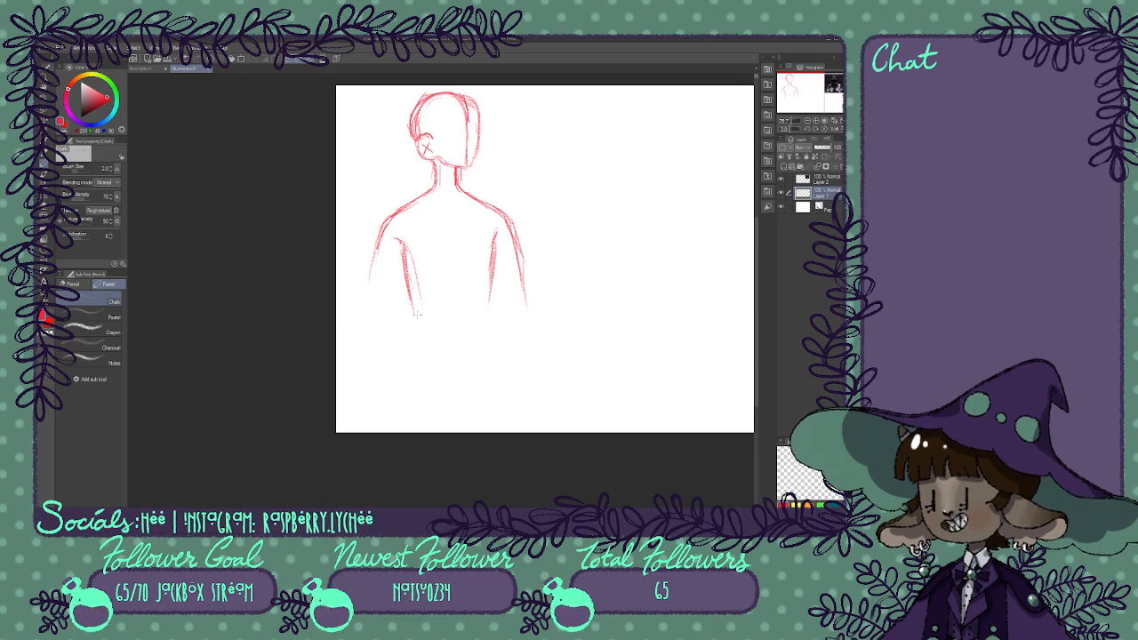
Try continuing both torso sides down to the canvas's lower edge, and erase the added lines.
left_click_drag(414, 290, 407, 423)
left_click_drag(488, 294, 494, 368)
left_click_drag(494, 320, 489, 426)
left_click_drag(486, 349, 484, 432)
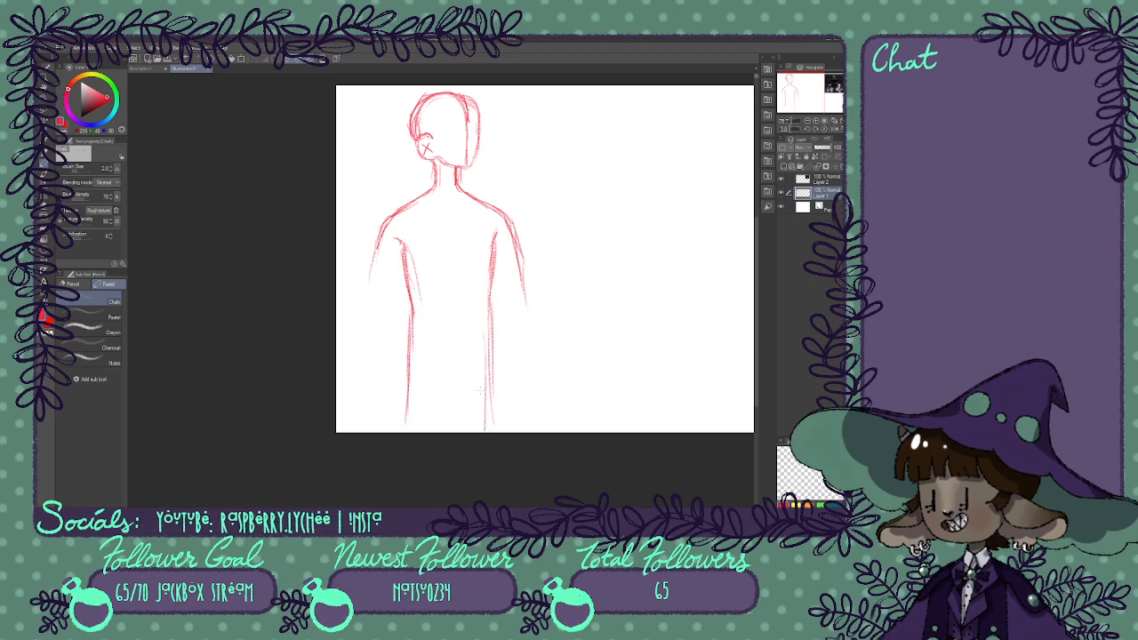
left_click_drag(407, 316, 409, 436)
mouse_move(488, 347)
left_mouse_down()
mouse_move(483, 312)
mouse_move(486, 500)
left_mouse_up()
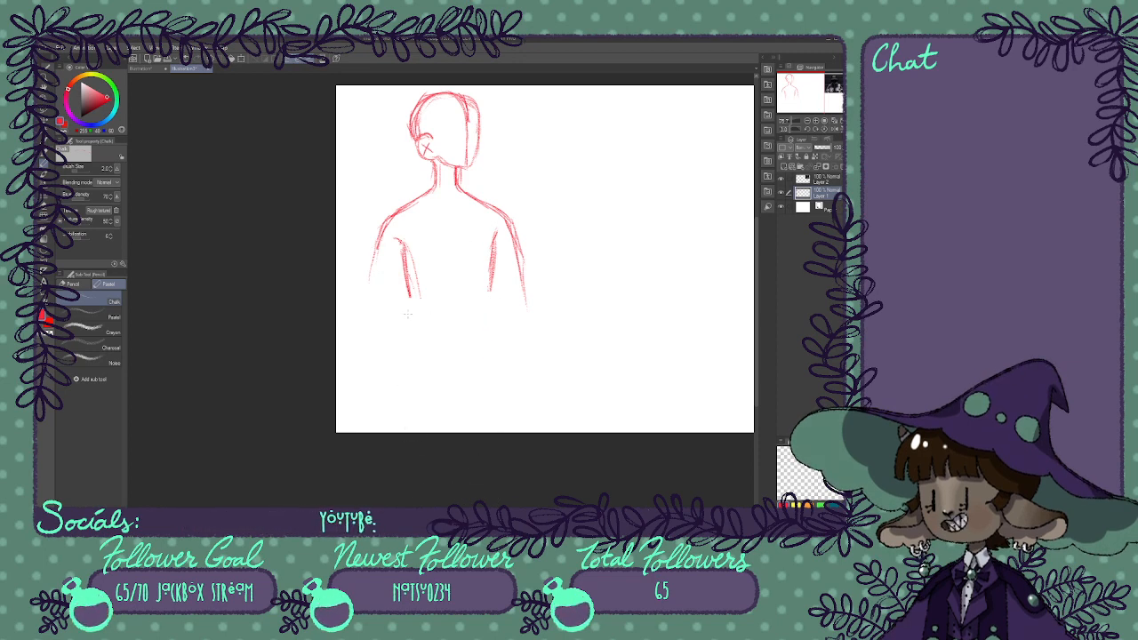
Try running both torso sides far down from the armpits, with a horizontal waist line between them.
left_click_drag(406, 277, 412, 404)
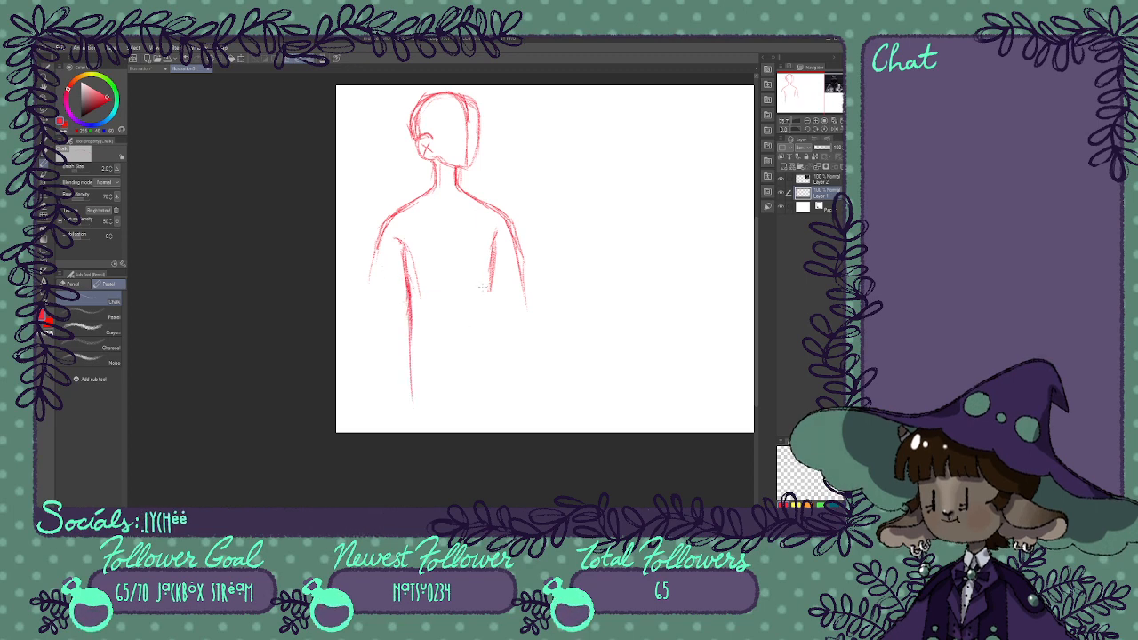
left_click_drag(493, 284, 489, 332)
left_click_drag(491, 294, 492, 386)
left_click_drag(490, 338, 492, 416)
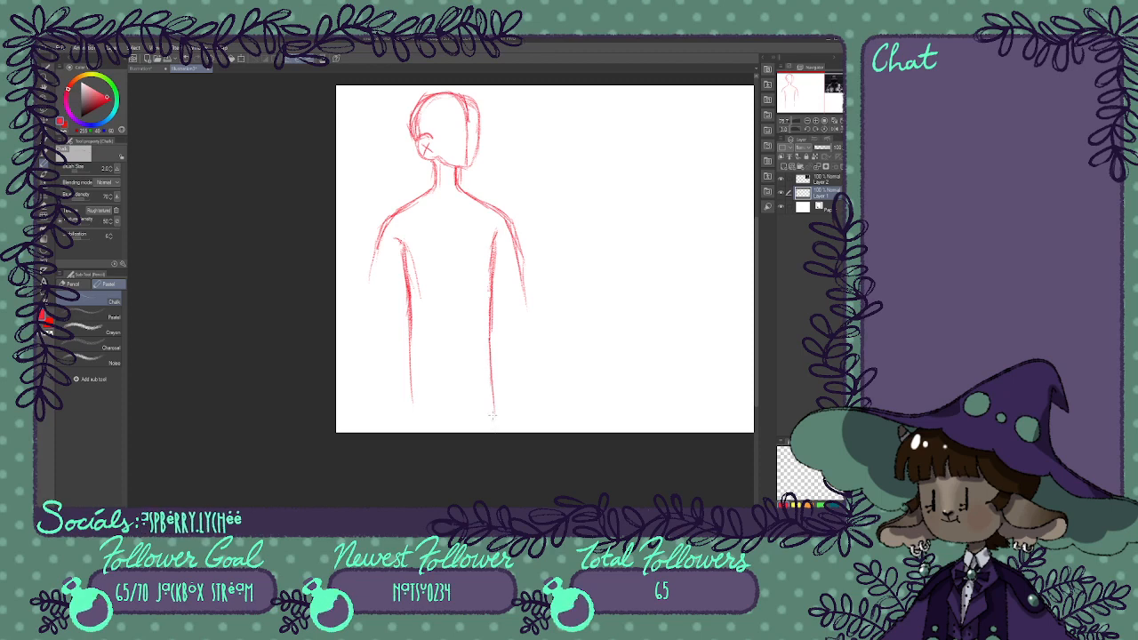
mouse_move(415, 307)
left_mouse_down()
mouse_move(416, 353)
mouse_move(480, 325)
left_mouse_up()
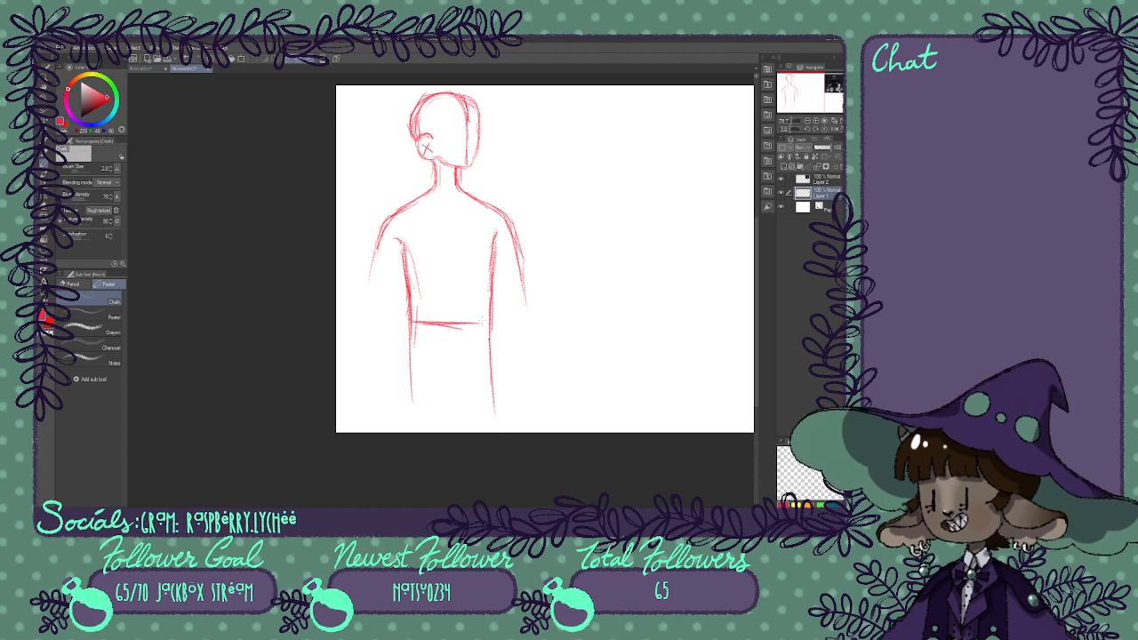
Erase all the inner arm and torso lines, keeping only the outer shoulder and arm lines.
mouse_move(414, 223)
left_mouse_down()
mouse_move(408, 293)
mouse_move(414, 405)
mouse_move(443, 337)
mouse_move(457, 318)
mouse_move(480, 334)
mouse_move(484, 312)
mouse_move(519, 439)
left_mouse_up()
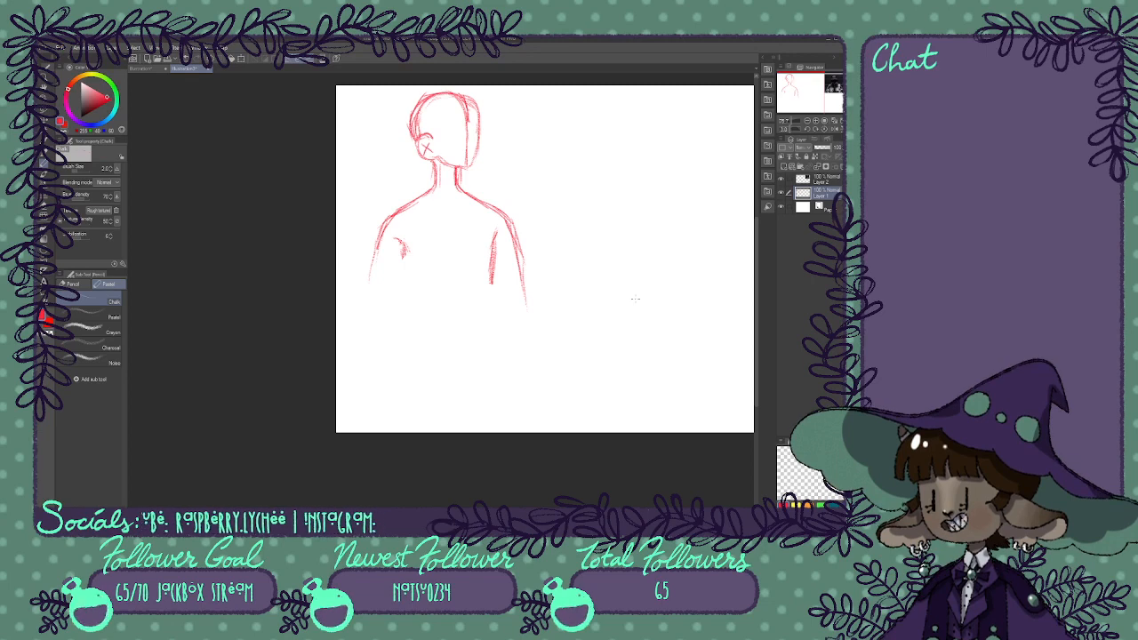
left_click_drag(405, 240, 404, 255)
mouse_move(489, 273)
left_mouse_down()
mouse_move(480, 252)
mouse_move(485, 297)
left_mouse_up()
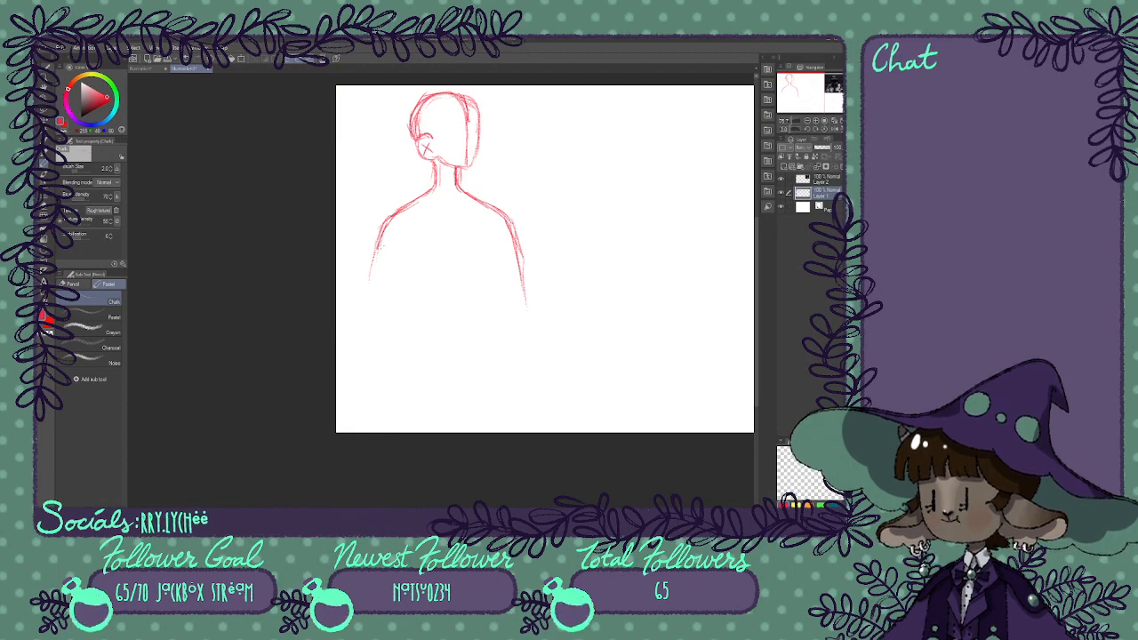
Lengthen the figure's left-hand outer arm line and block in the torso as a box tapering toward the waist.
left_click_drag(374, 247, 362, 317)
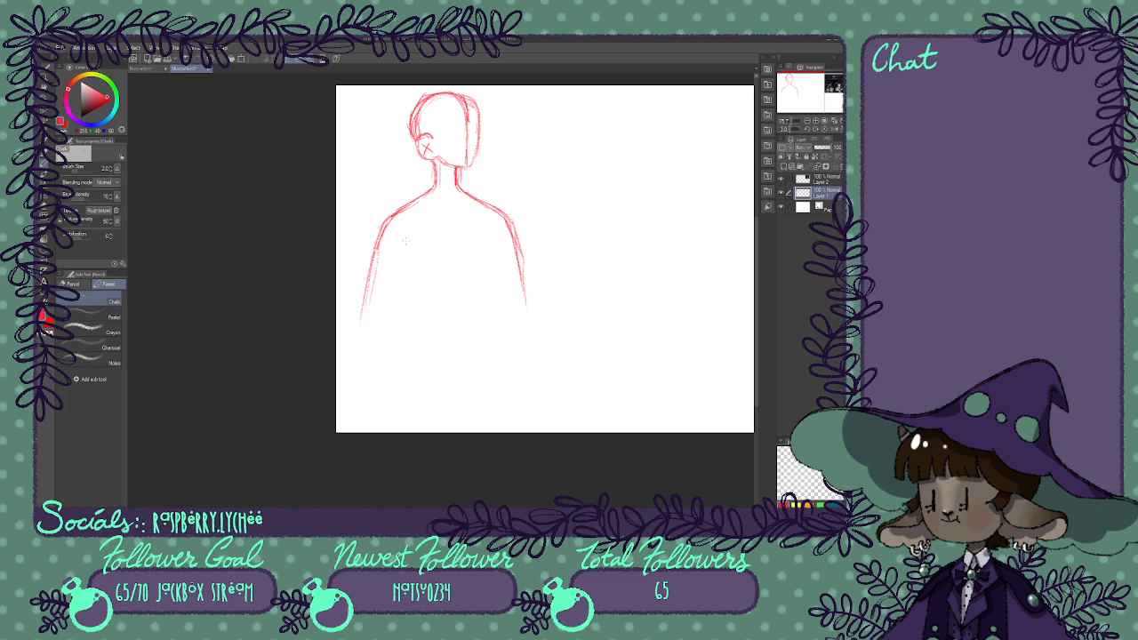
mouse_move(407, 224)
left_mouse_down()
mouse_move(494, 226)
mouse_move(491, 277)
mouse_move(497, 220)
mouse_move(488, 260)
mouse_move(407, 308)
left_mouse_up()
mouse_move(404, 248)
left_mouse_down()
mouse_move(409, 325)
mouse_move(462, 328)
left_mouse_up()
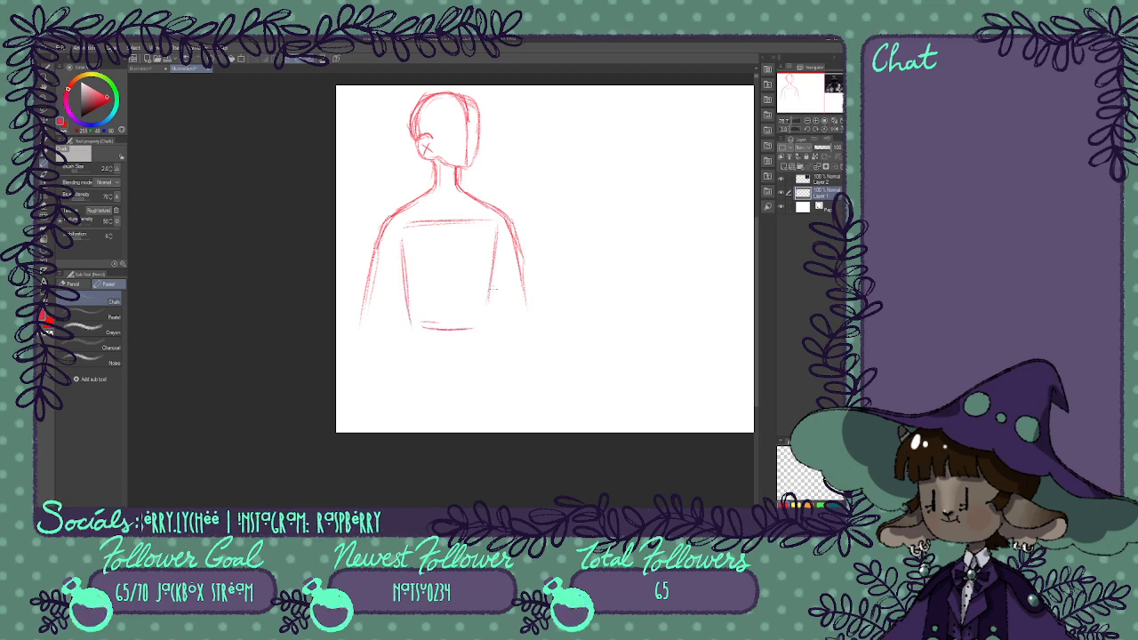
left_click_drag(496, 277, 480, 328)
mouse_move(402, 237)
left_mouse_down()
mouse_move(396, 322)
mouse_move(416, 331)
left_mouse_up()
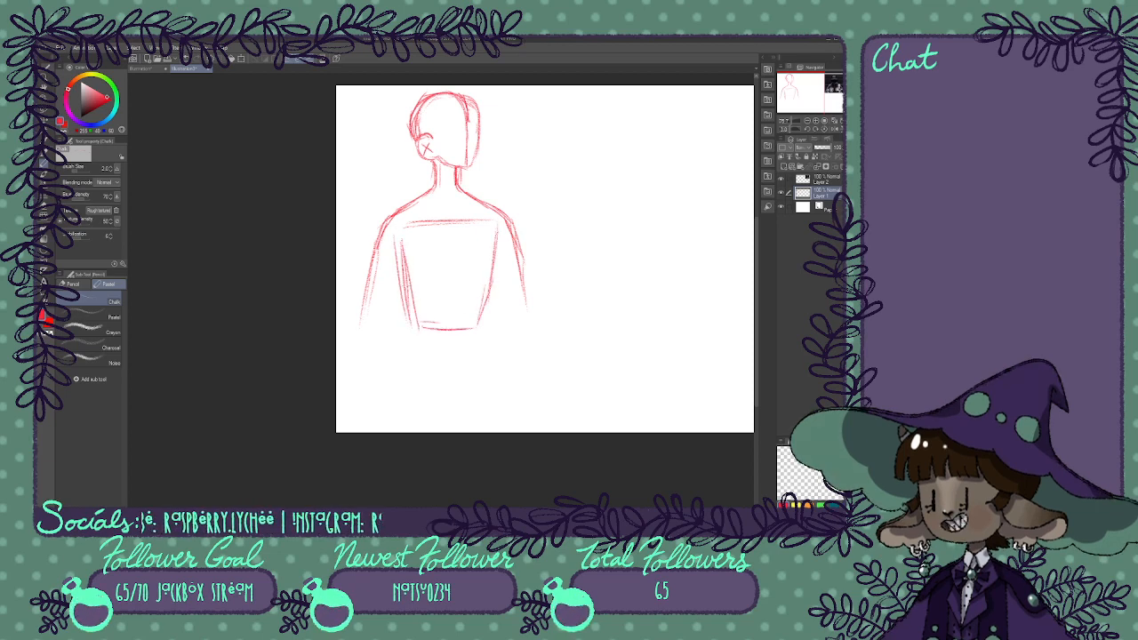
Reinforce the torso box's left edge, upper corner and waist line with repeated strokes.
left_click_drag(403, 267, 413, 327)
left_click_drag(399, 230, 407, 273)
left_click_drag(399, 229, 435, 224)
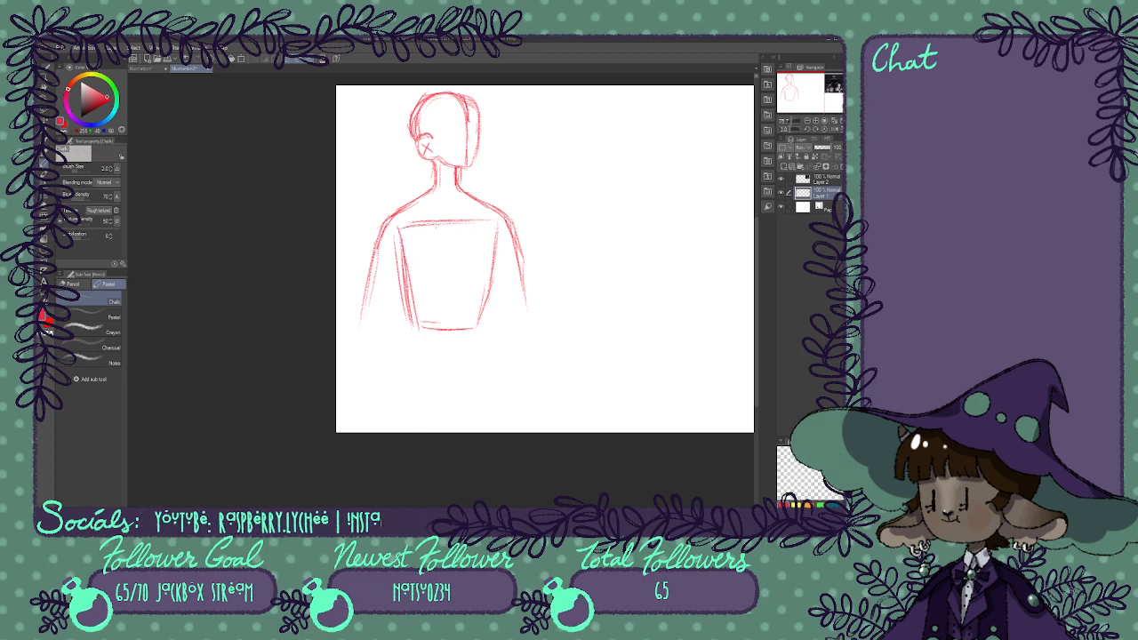
left_click_drag(410, 326, 485, 326)
left_click_drag(490, 285, 475, 330)
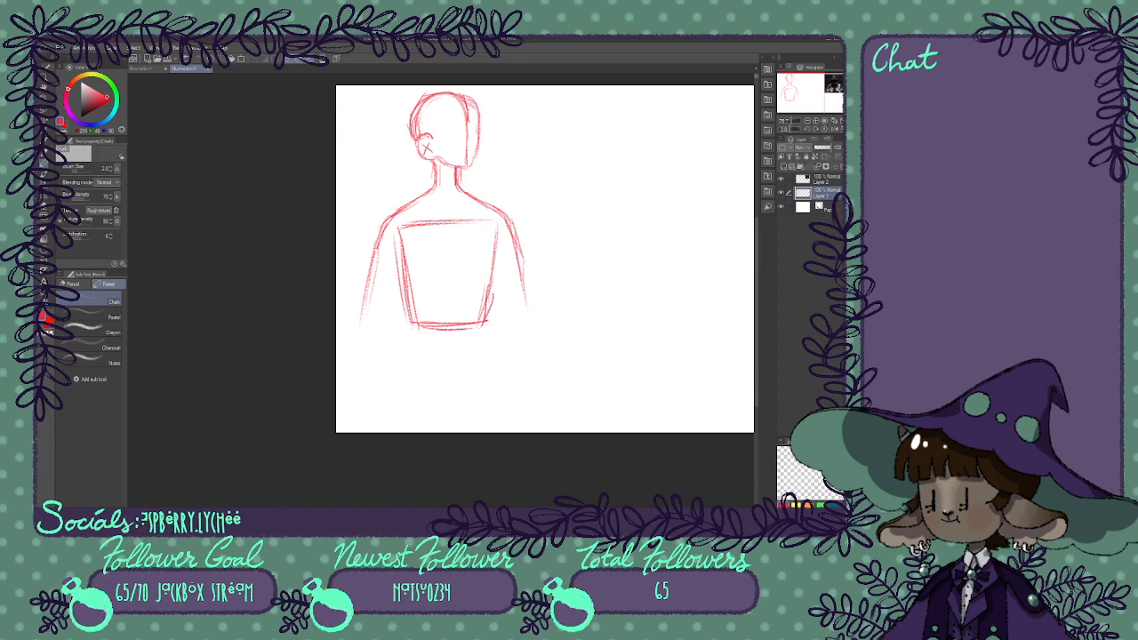
left_click_drag(407, 323, 491, 318)
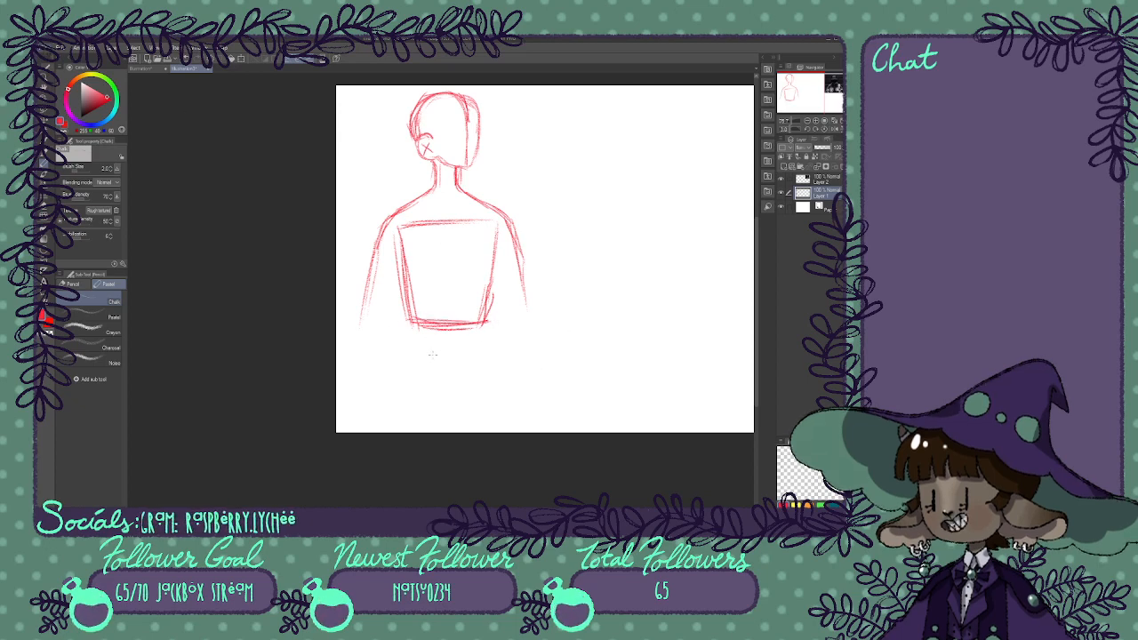
Sketch the pelvis below the waist line with angled leg openings and a flat crotch line, and darken the hip sides.
left_click_drag(442, 375, 458, 380)
mouse_move(492, 322)
left_mouse_down()
mouse_move(488, 358)
mouse_move(458, 388)
mouse_move(471, 374)
left_mouse_up()
mouse_move(408, 318)
left_mouse_down()
mouse_move(409, 347)
mouse_move(442, 385)
left_mouse_up()
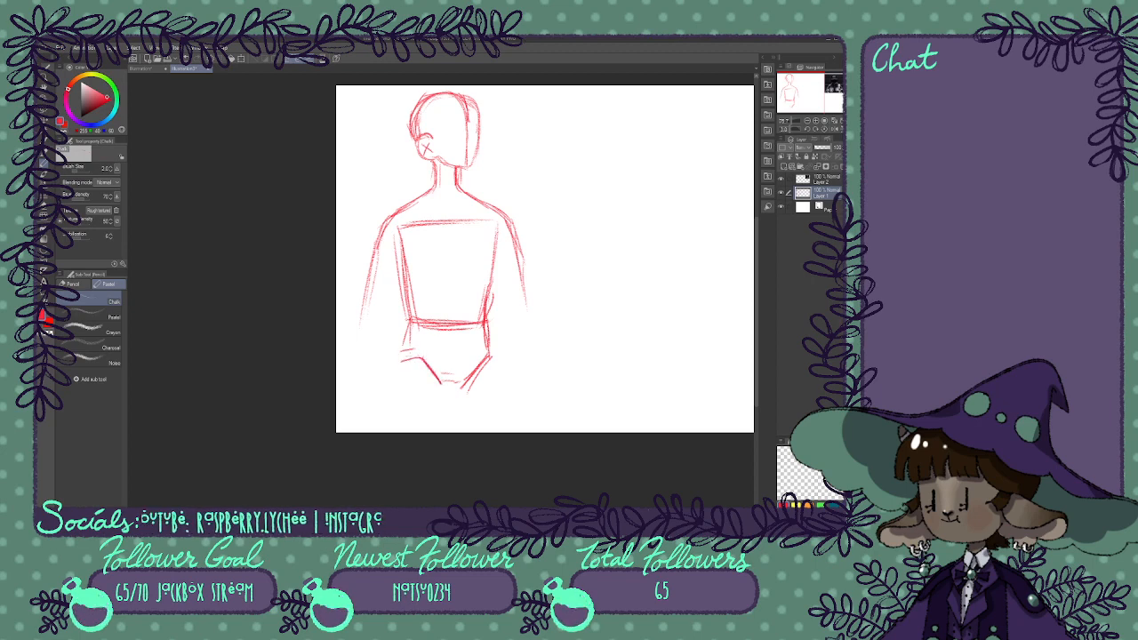
left_click_drag(411, 312, 409, 358)
mouse_move(405, 311)
left_mouse_down()
mouse_move(402, 365)
mouse_move(465, 389)
mouse_move(475, 377)
left_mouse_up()
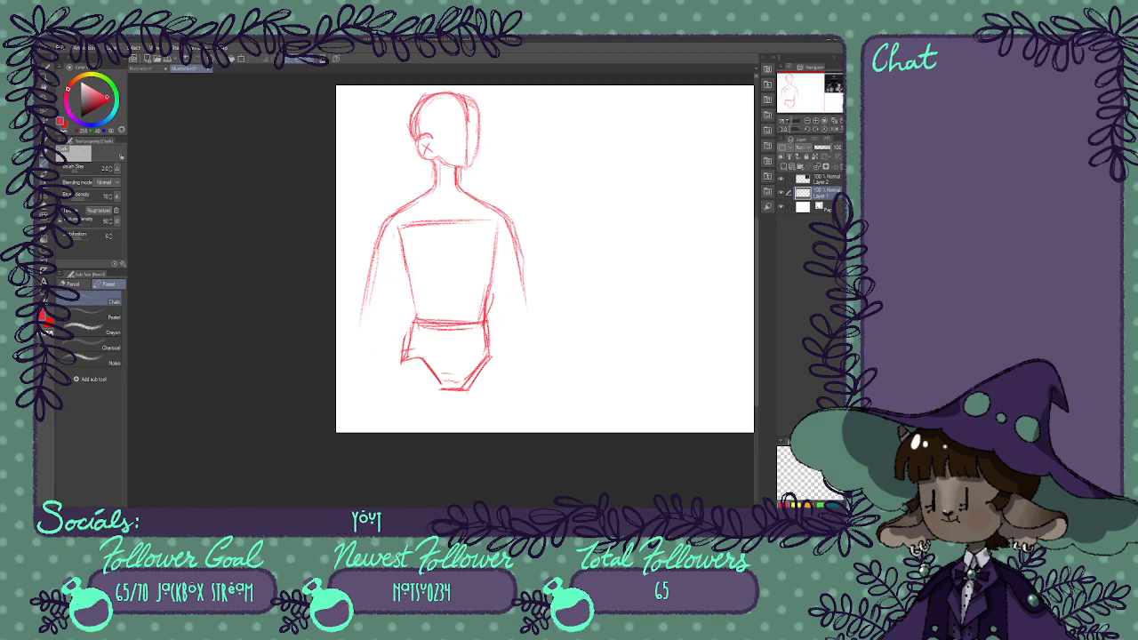
mouse_move(416, 324)
left_mouse_down()
mouse_move(404, 368)
mouse_move(414, 297)
left_mouse_up()
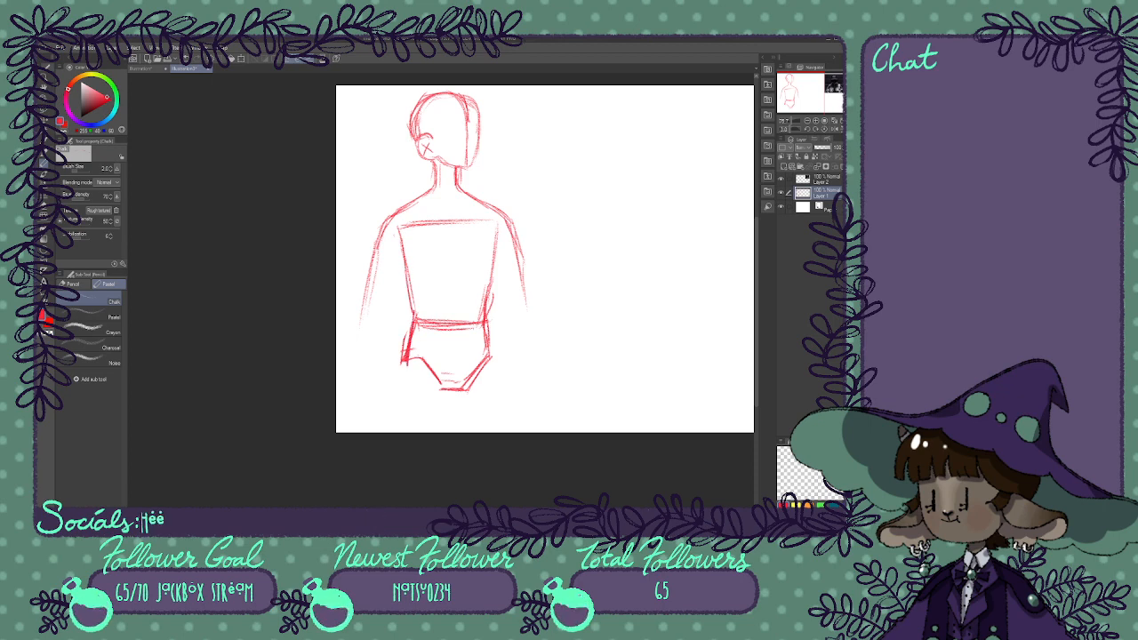
left_click_drag(490, 336, 493, 357)
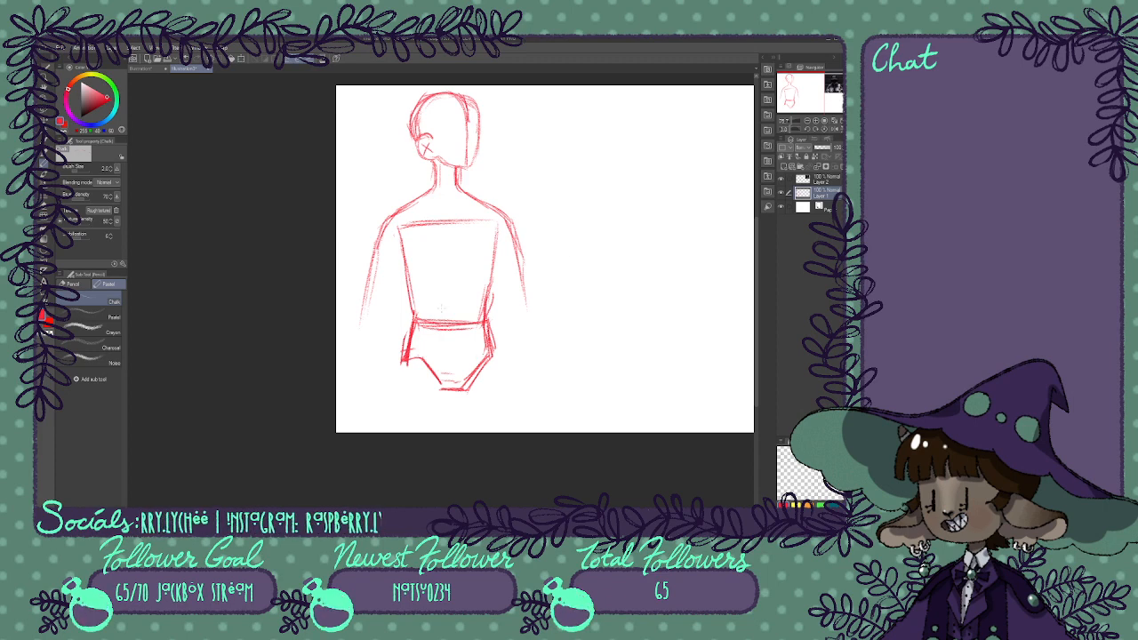
Examine the body construction sketch under the large hooded figure in the other illustration by hiding its upper layers, restore them and return to the sketch.
left_click_drag(807, 96, 805, 99)
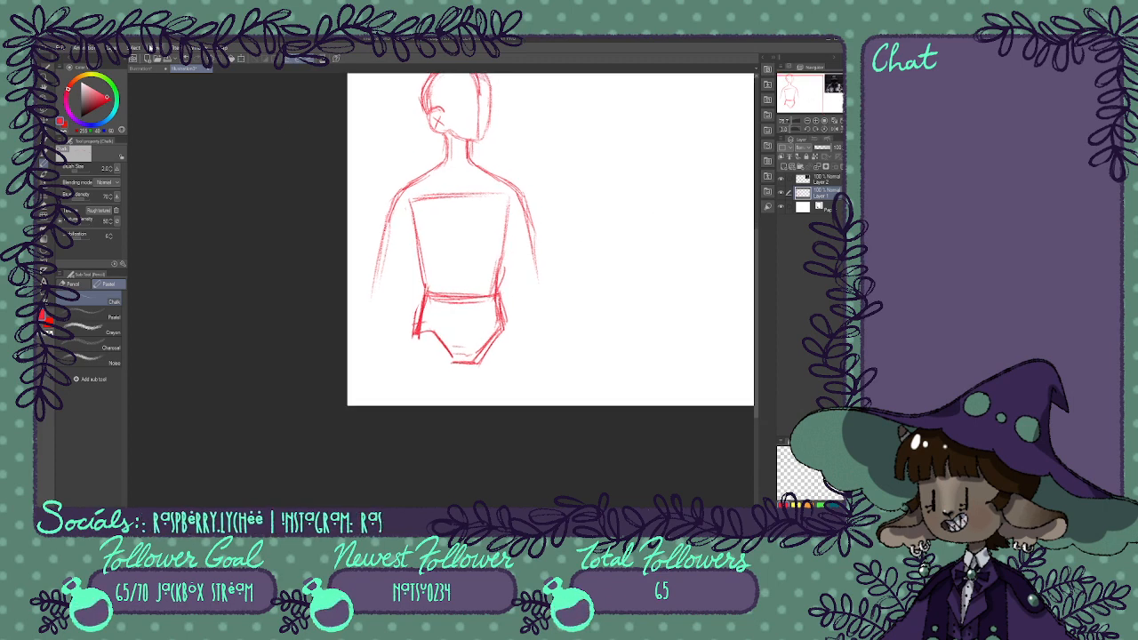
left_click(147, 67)
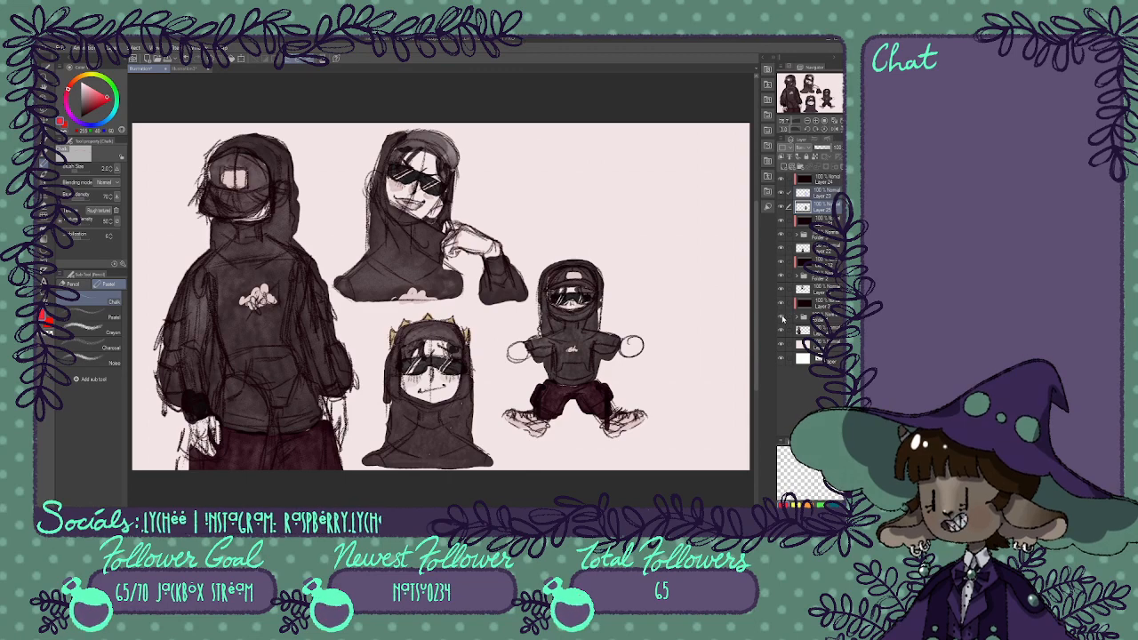
left_click(797, 318)
left_click(782, 335)
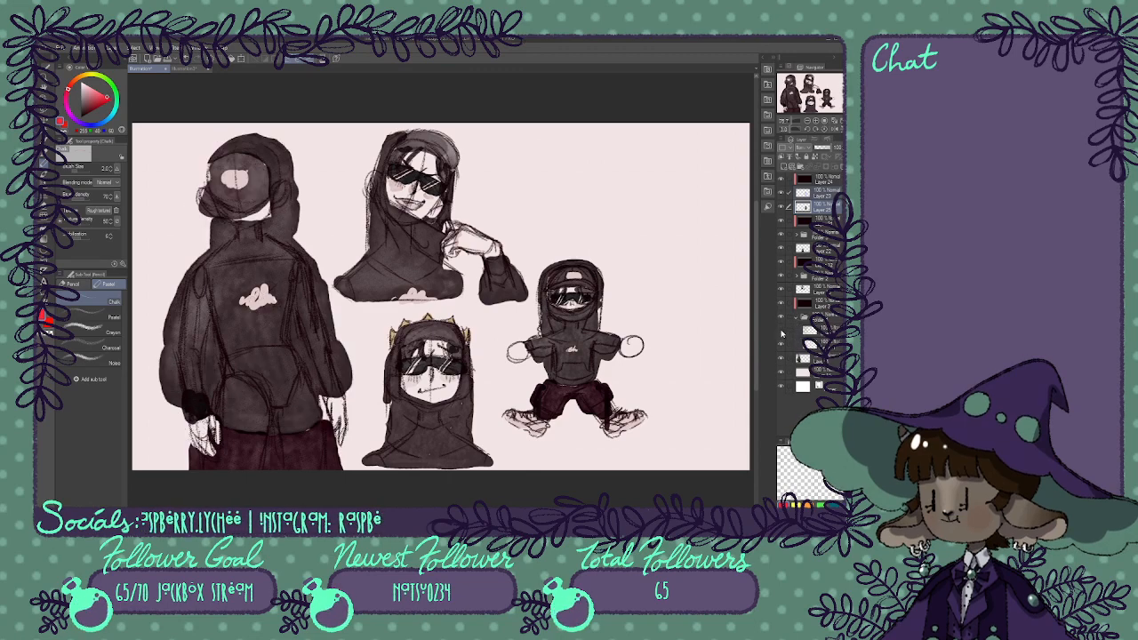
left_click(782, 318)
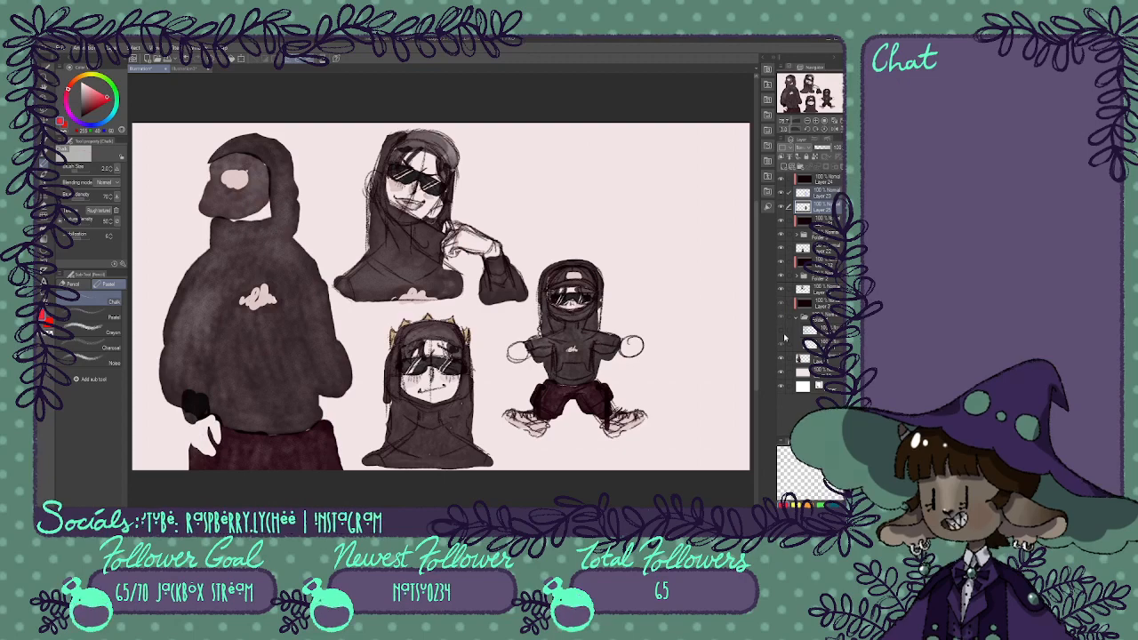
left_click(781, 317)
left_click(782, 359)
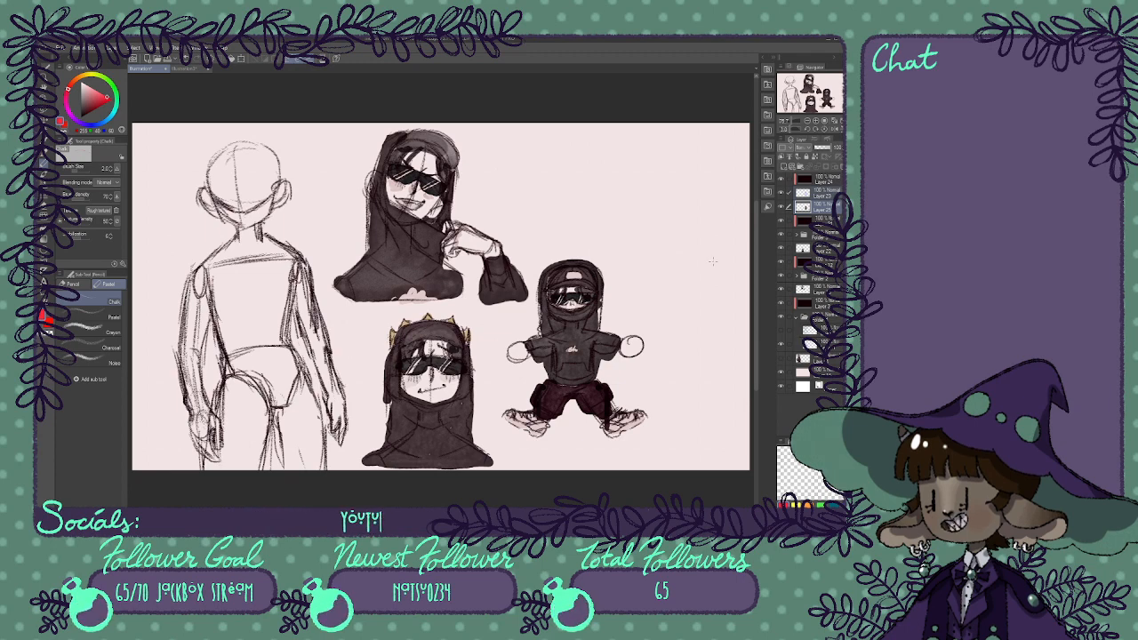
left_click(782, 331)
left_click(782, 359)
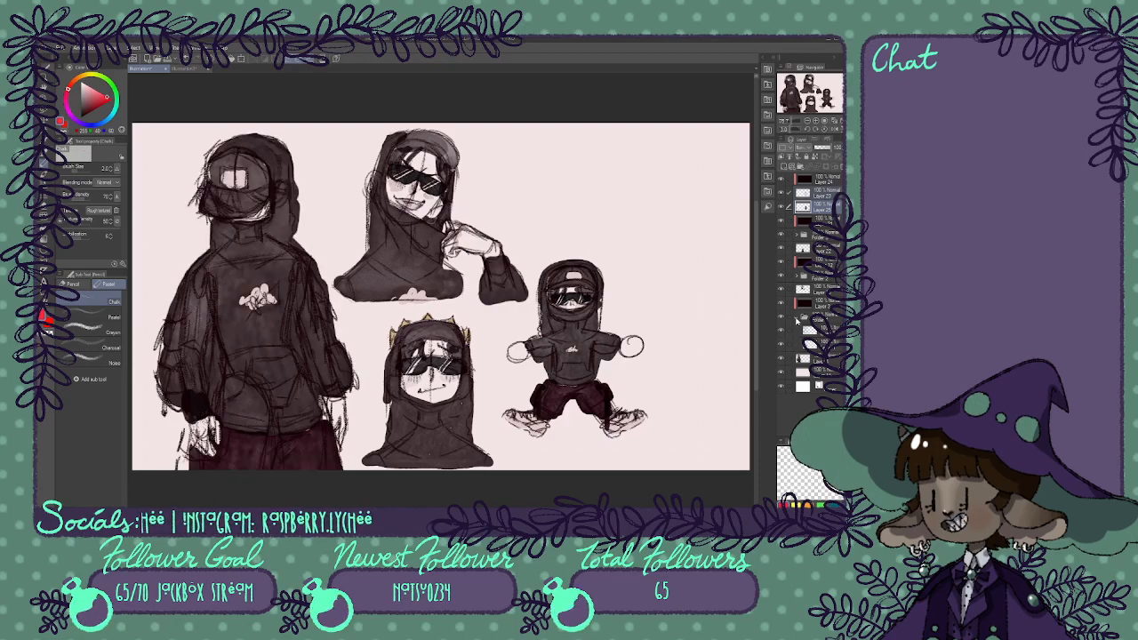
left_click(798, 321)
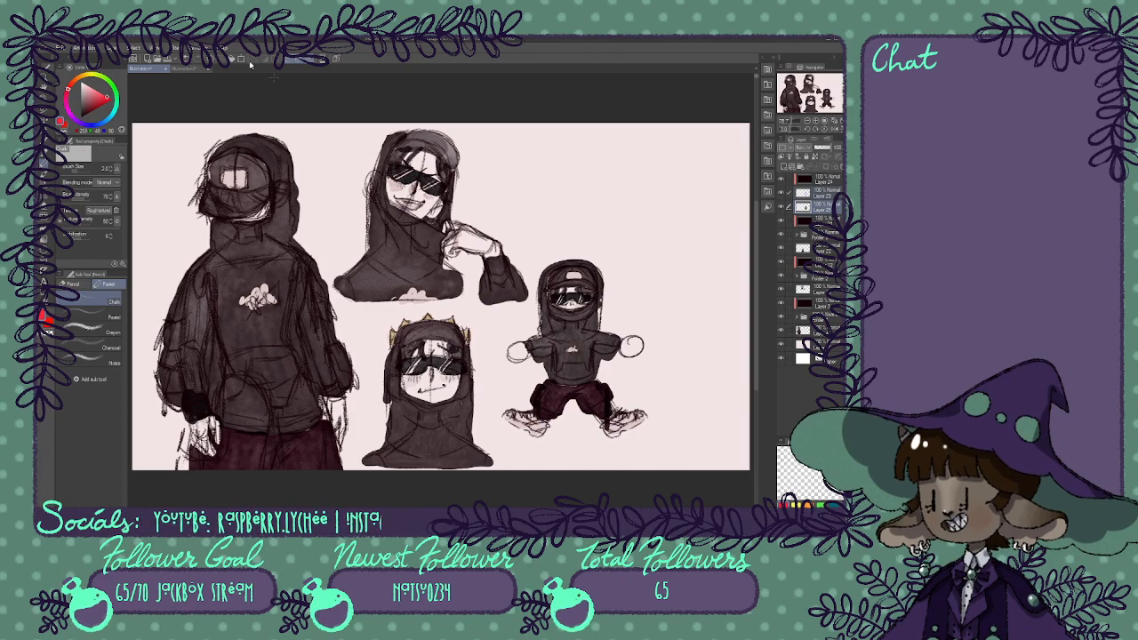
left_click(189, 68)
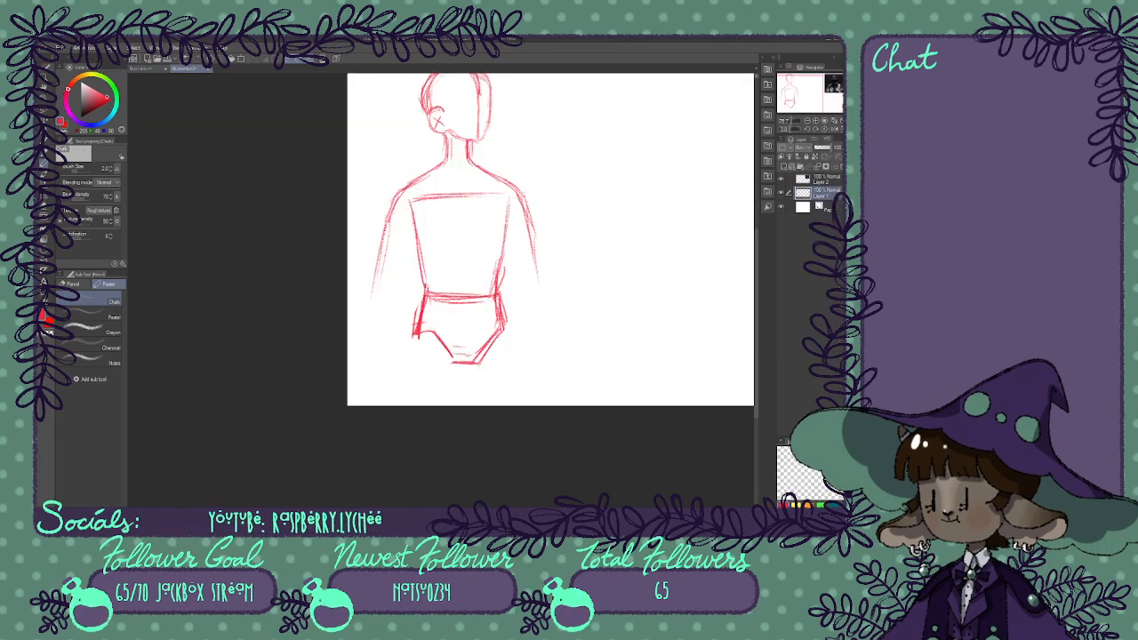
Sketch the outer and inner lines of both thighs from the pelvis to the canvas's lower edge, and darken the hip contours.
left_click_drag(502, 308, 515, 402)
left_click_drag(515, 362, 510, 404)
left_click_drag(471, 363, 474, 403)
left_click_drag(417, 336, 401, 406)
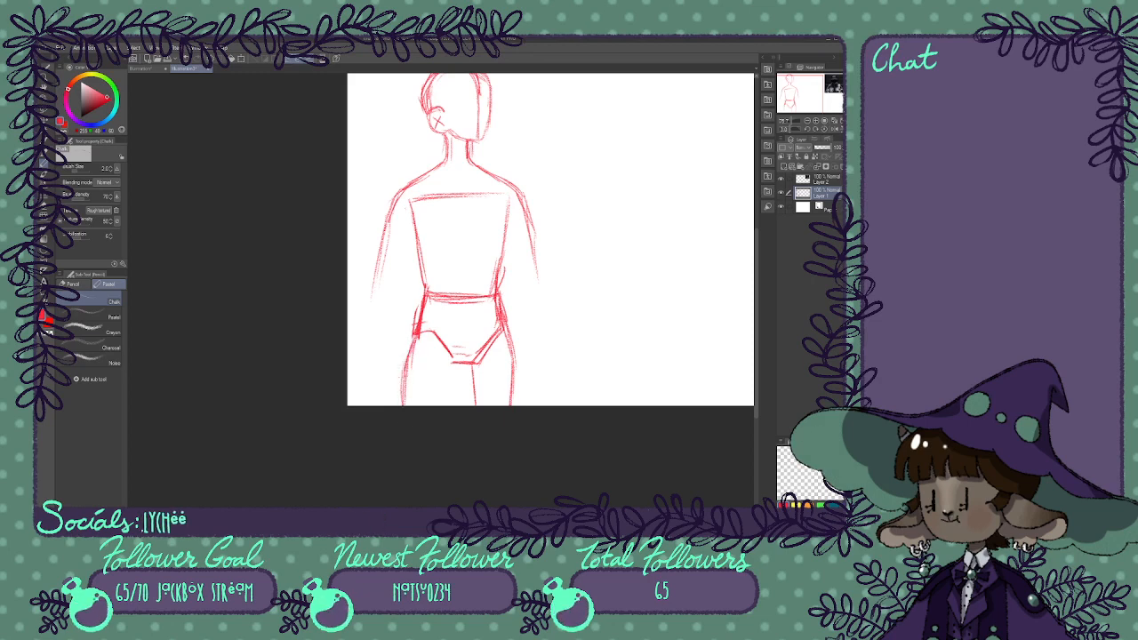
mouse_move(412, 329)
left_mouse_down()
mouse_move(400, 394)
mouse_move(448, 405)
left_mouse_up()
left_click_drag(453, 361, 449, 407)
left_click_drag(414, 369, 409, 409)
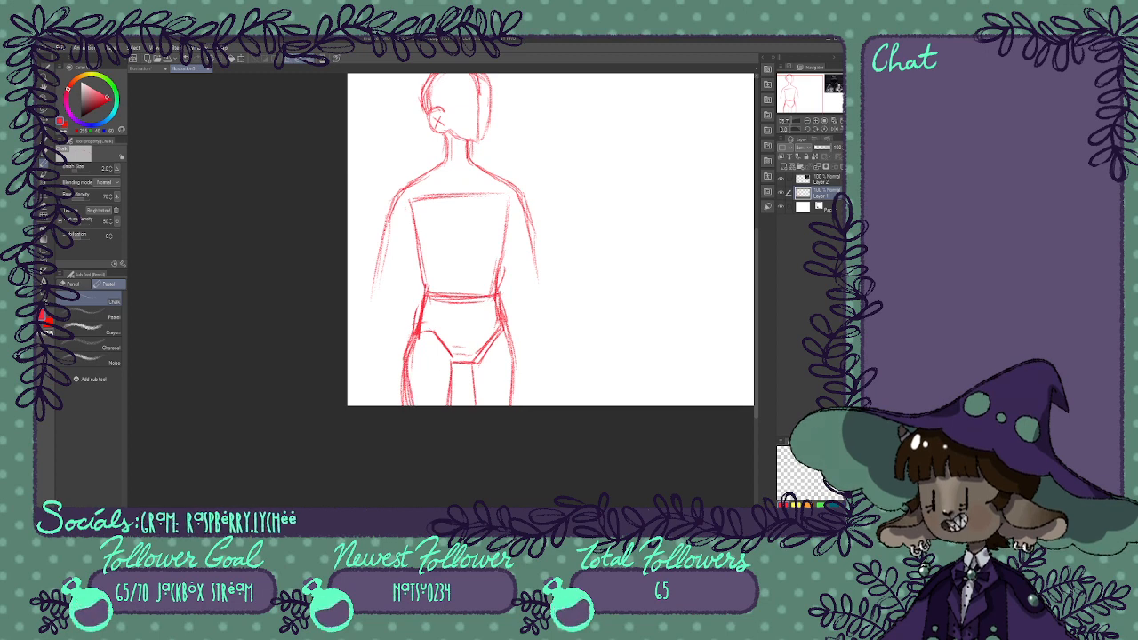
left_click_drag(418, 316, 409, 363)
mouse_move(420, 300)
left_mouse_down()
mouse_move(412, 336)
mouse_move(415, 323)
left_mouse_up()
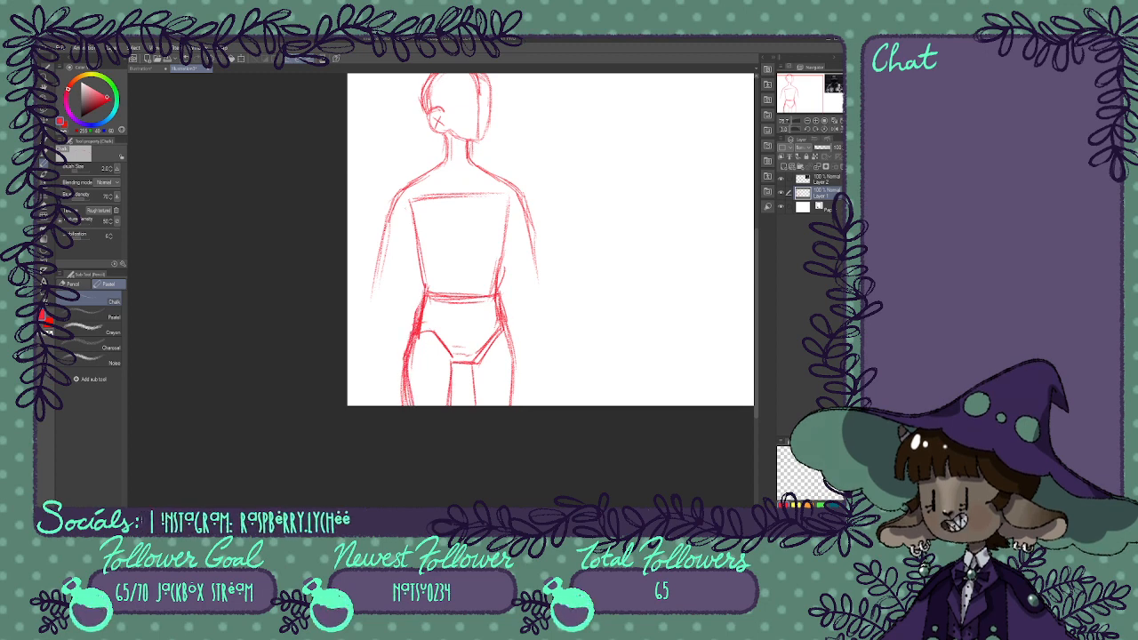
left_click_drag(502, 317, 509, 353)
Lasso the head, enlarge it slightly with a transform, and deselect it.
left_click_drag(799, 108, 804, 100)
left_click(46, 111)
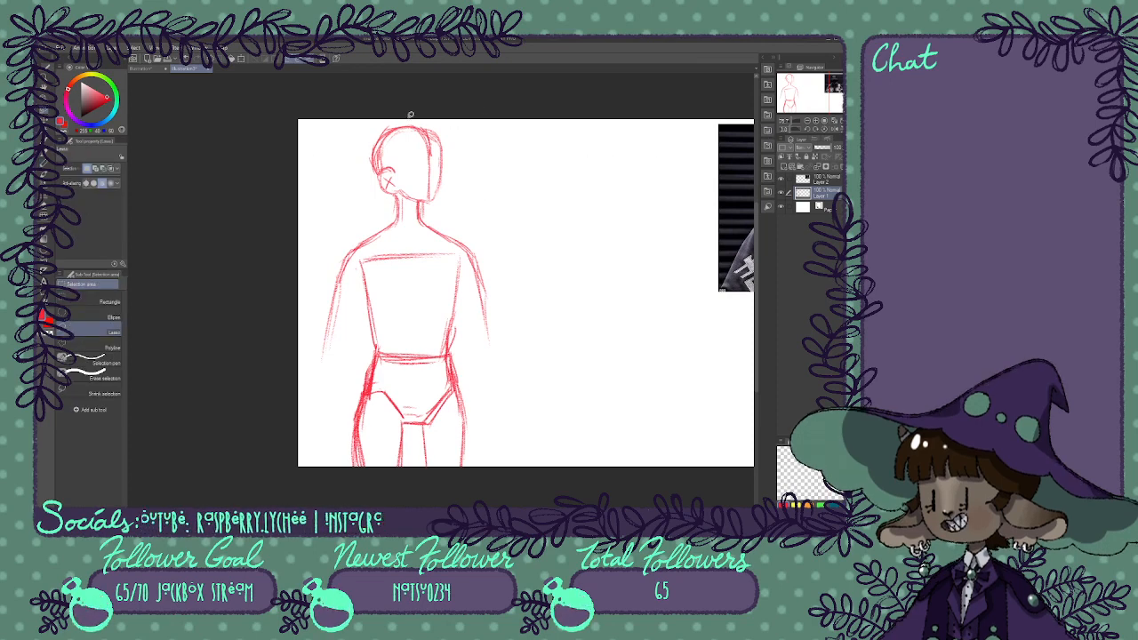
mouse_move(410, 115)
left_mouse_down()
mouse_move(372, 122)
mouse_move(350, 167)
mouse_move(385, 198)
mouse_move(445, 202)
mouse_move(480, 135)
mouse_move(410, 115)
left_mouse_up()
key("ctrl+t")
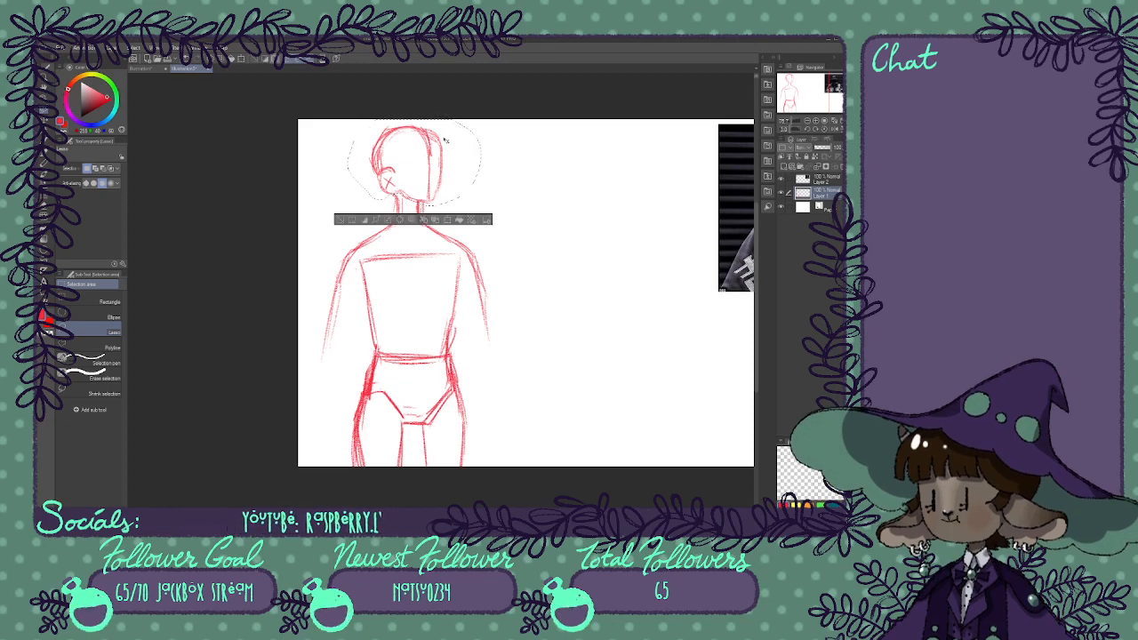
left_click_drag(482, 206, 434, 192)
key("ctrl+z")
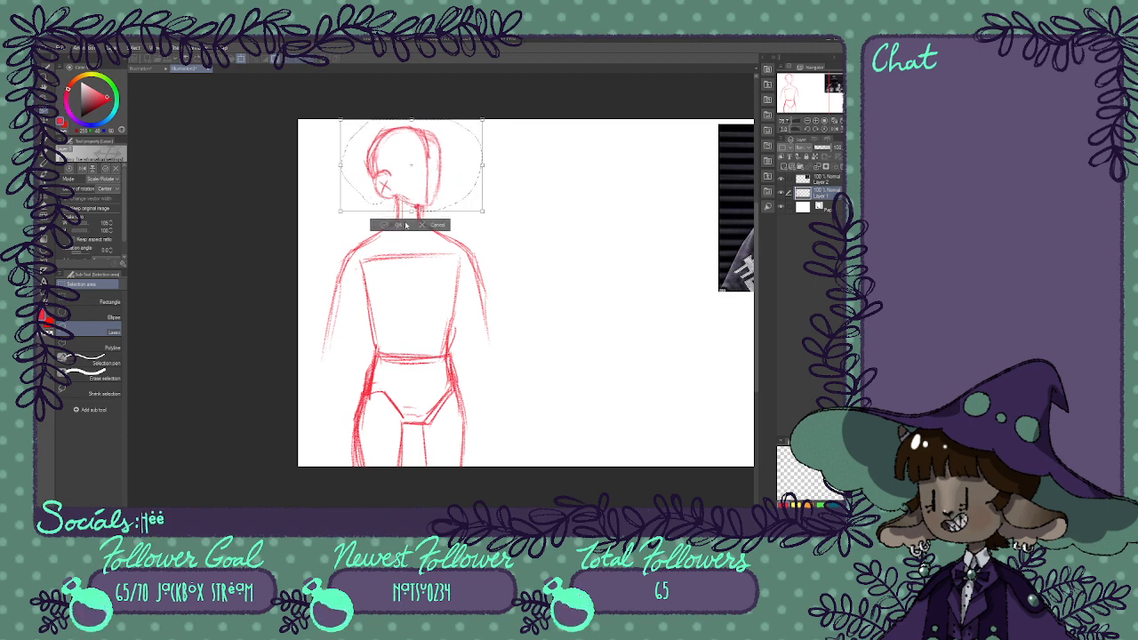
left_click(402, 225)
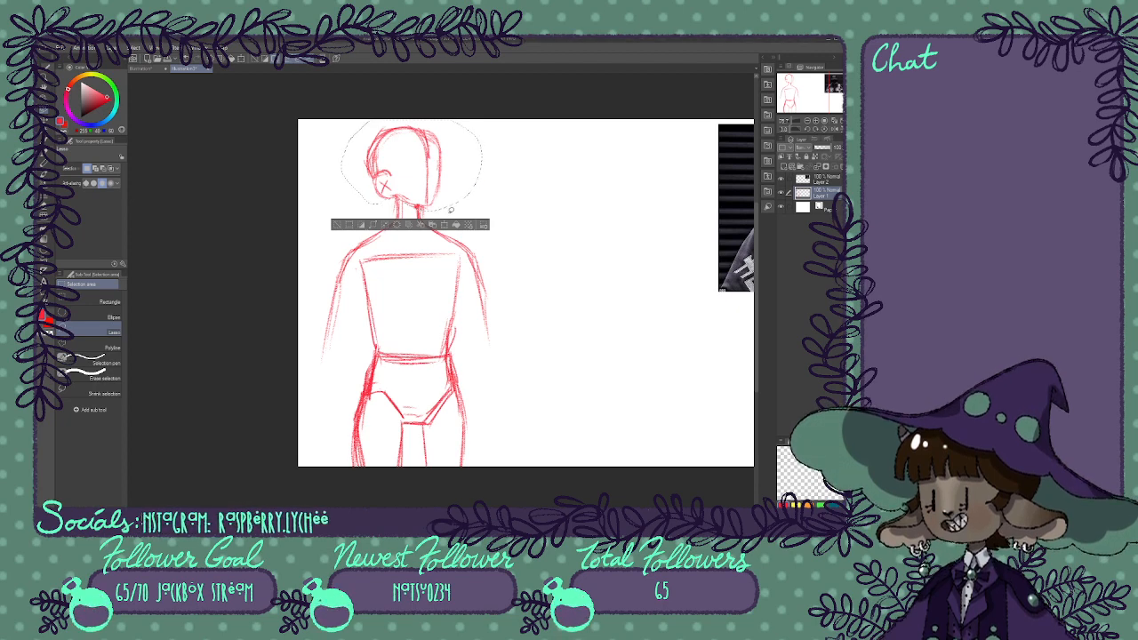
key("ctrl+d")
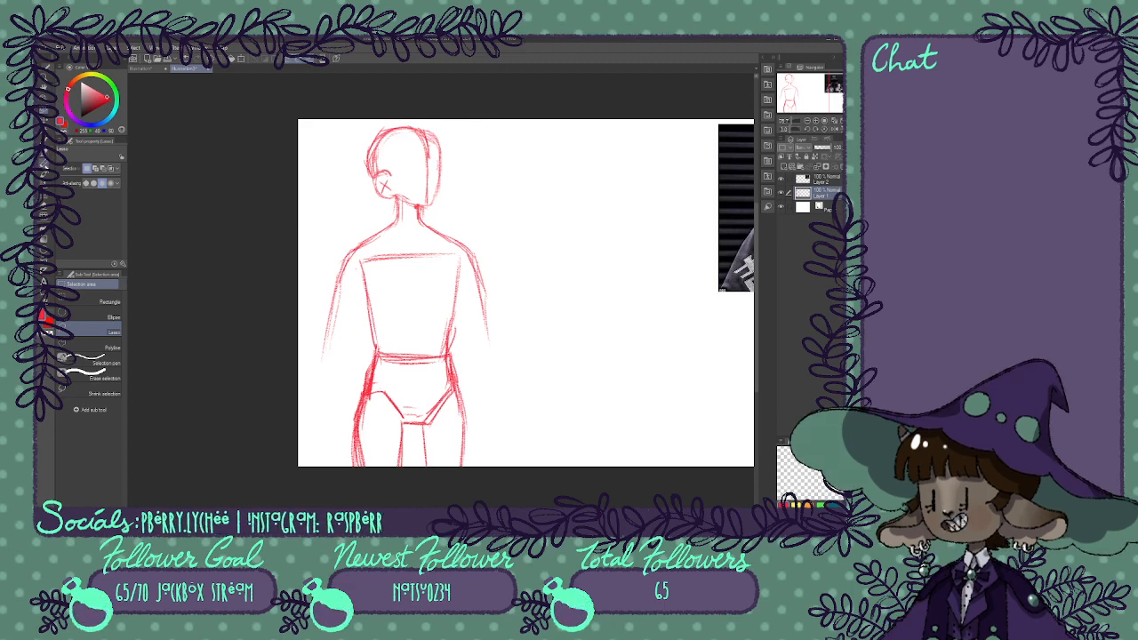
Darken both shoulders and outer upper-arm lines in chalk, and add an elbow circle at the end of the right-hand arm.
left_click(44, 162)
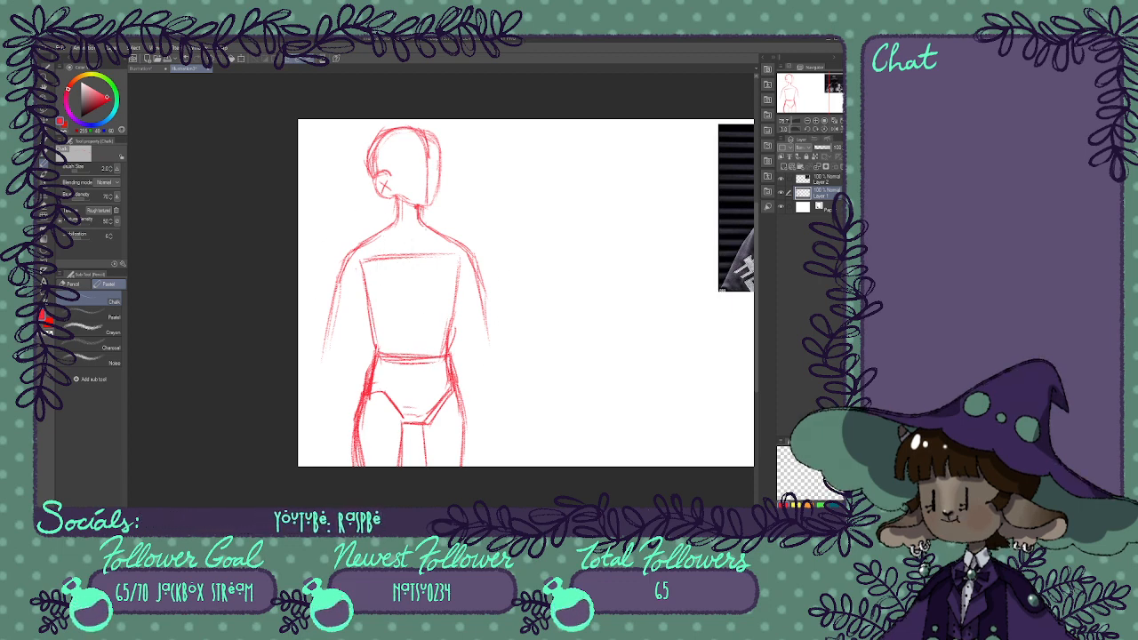
left_click_drag(345, 256, 339, 324)
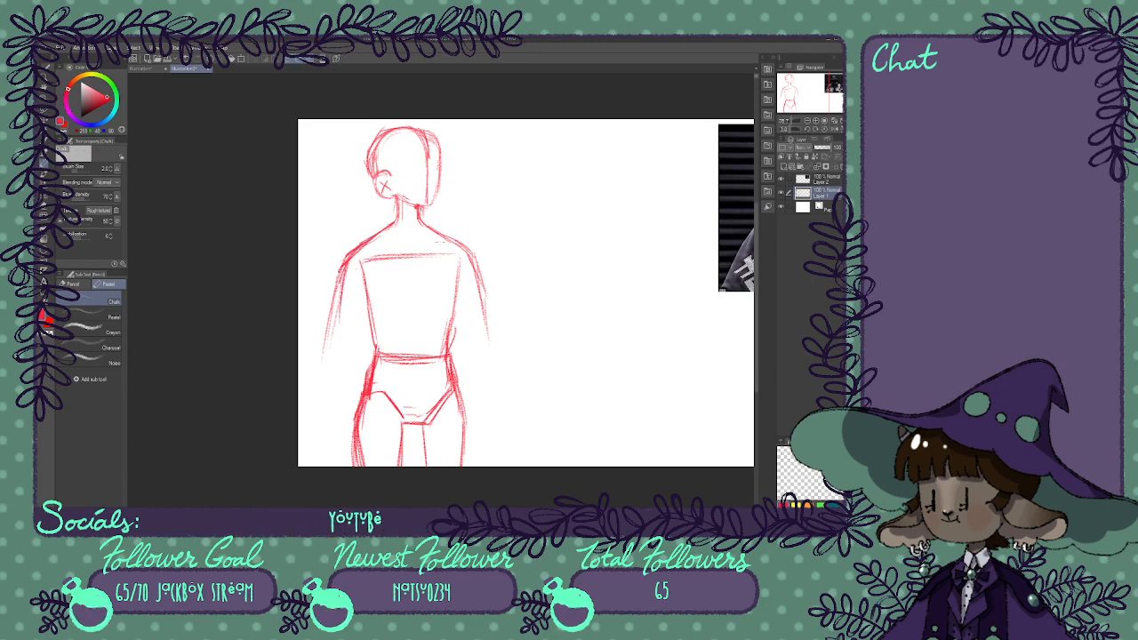
mouse_move(444, 234)
left_mouse_down()
mouse_move(343, 259)
mouse_move(476, 299)
left_mouse_up()
left_click_drag(469, 270, 480, 326)
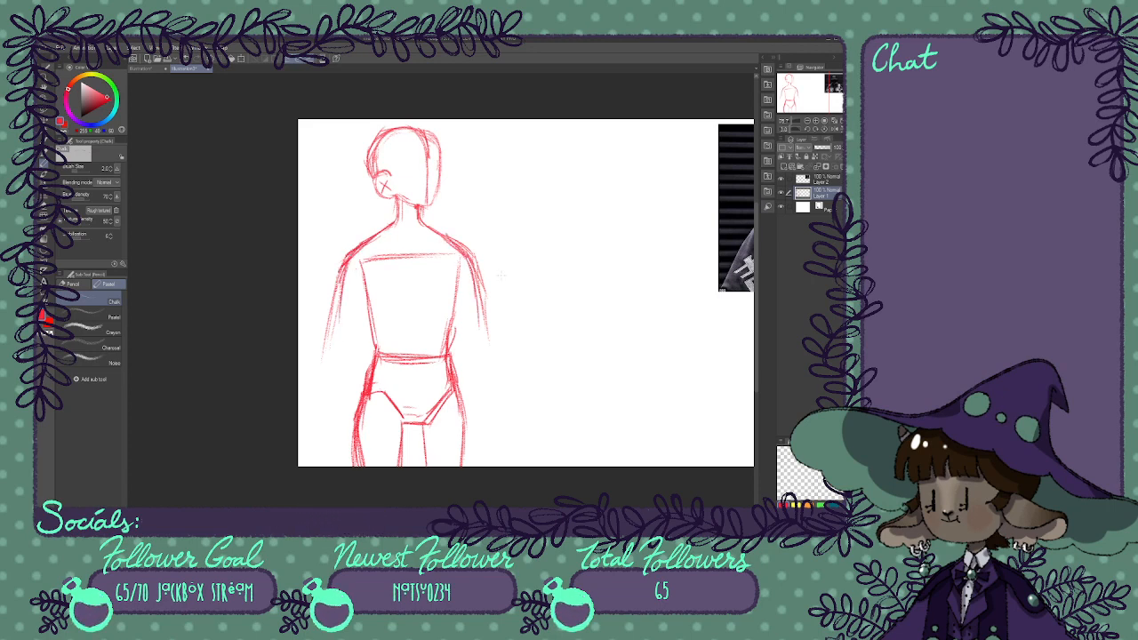
left_click_drag(481, 283, 486, 359)
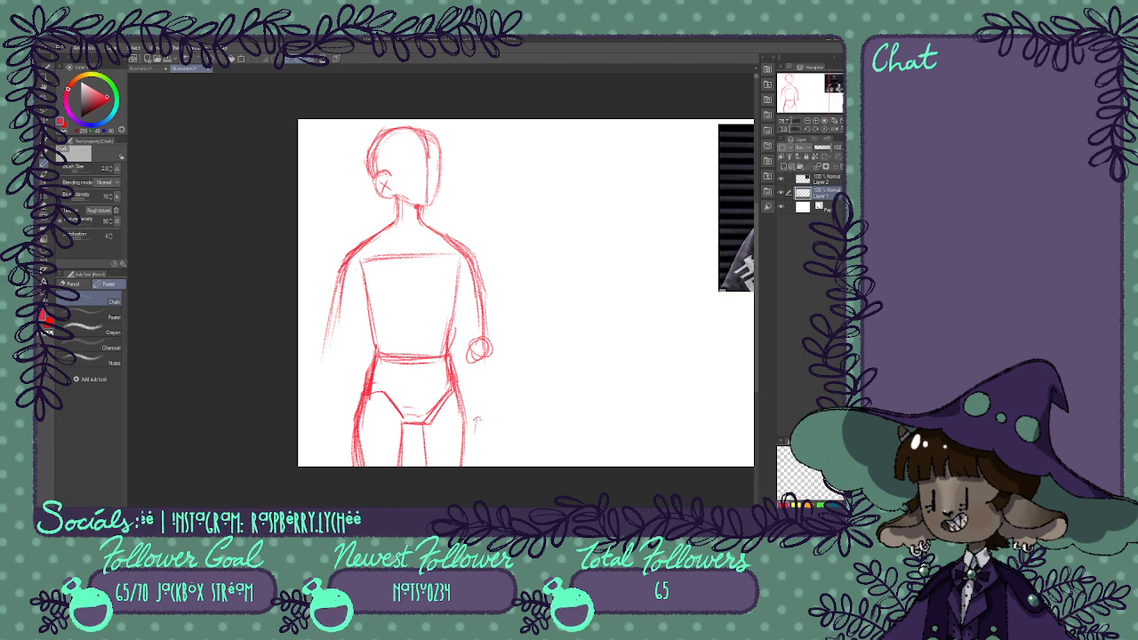
Sketch the right-hand arm's forearm below the elbow circle, a relaxed hand with fingers beside the thigh, and the inner upper-arm line.
mouse_move(478, 420)
left_mouse_down()
mouse_move(470, 447)
mouse_move(481, 440)
left_mouse_up()
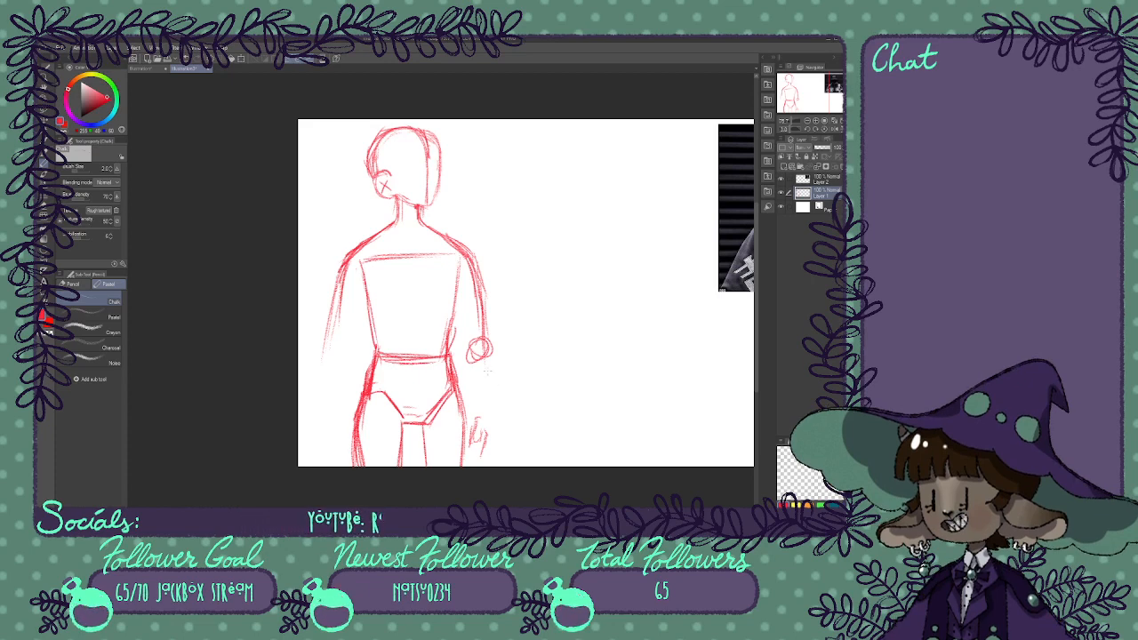
left_click_drag(497, 409, 506, 434)
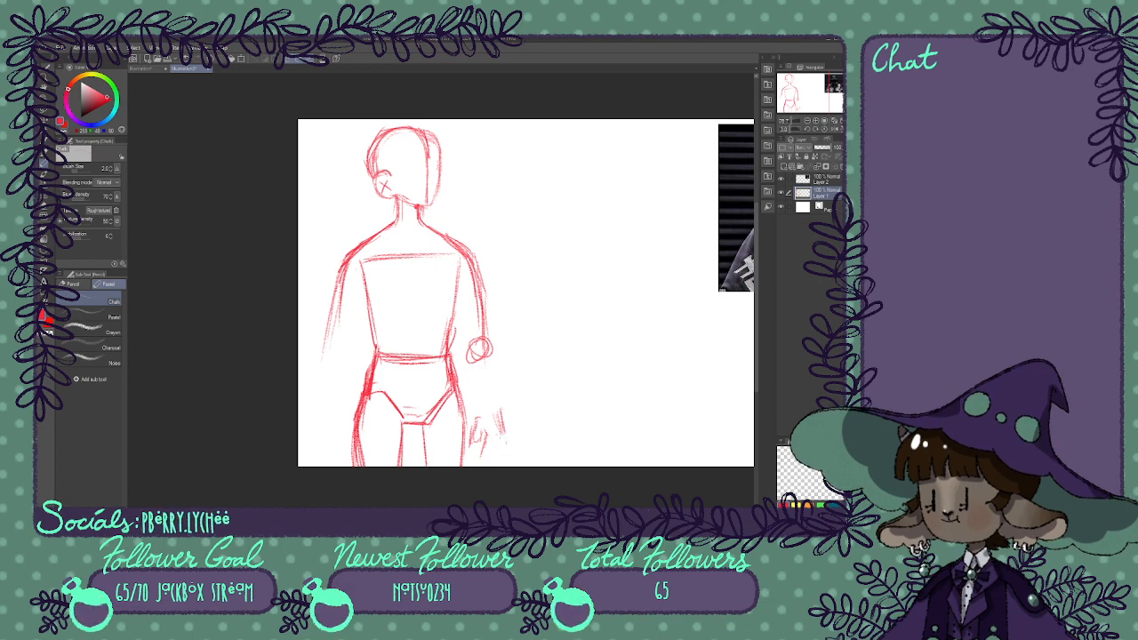
mouse_move(487, 433)
left_mouse_down()
mouse_move(499, 455)
mouse_move(480, 462)
left_mouse_up()
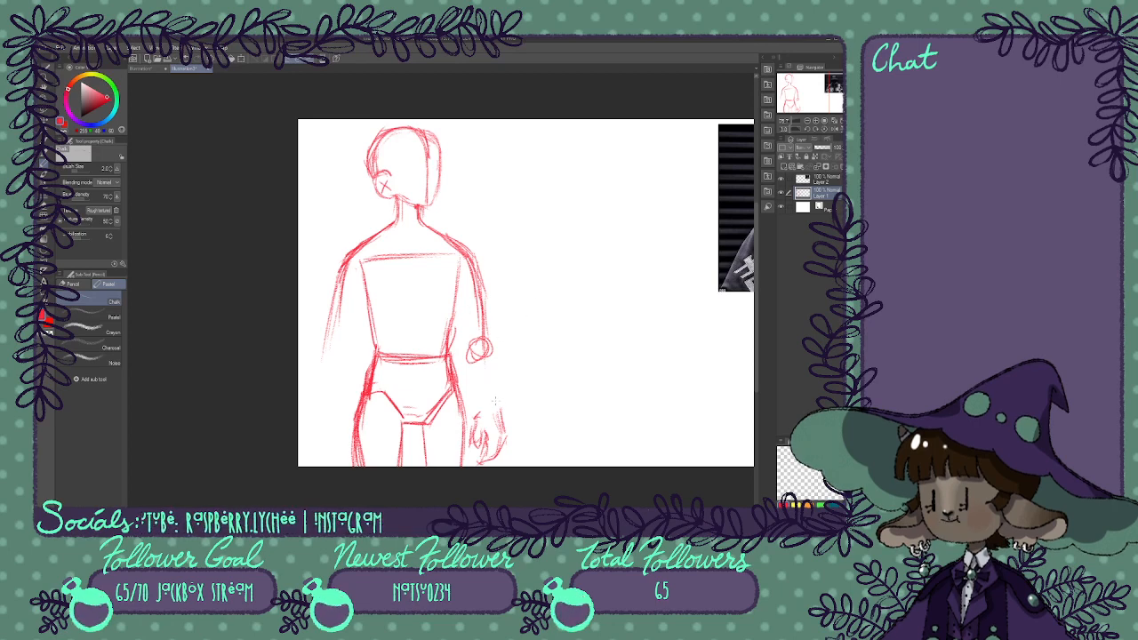
left_click_drag(498, 397, 501, 416)
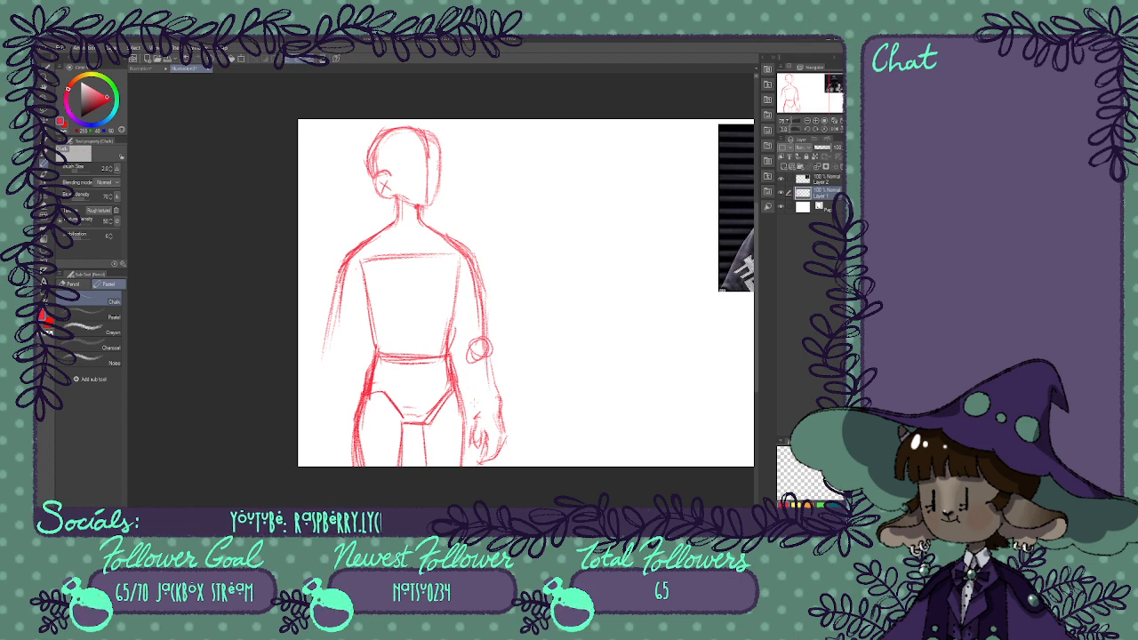
mouse_move(474, 373)
left_mouse_down()
mouse_move(476, 413)
mouse_move(467, 295)
left_mouse_up()
left_click_drag(466, 350, 473, 398)
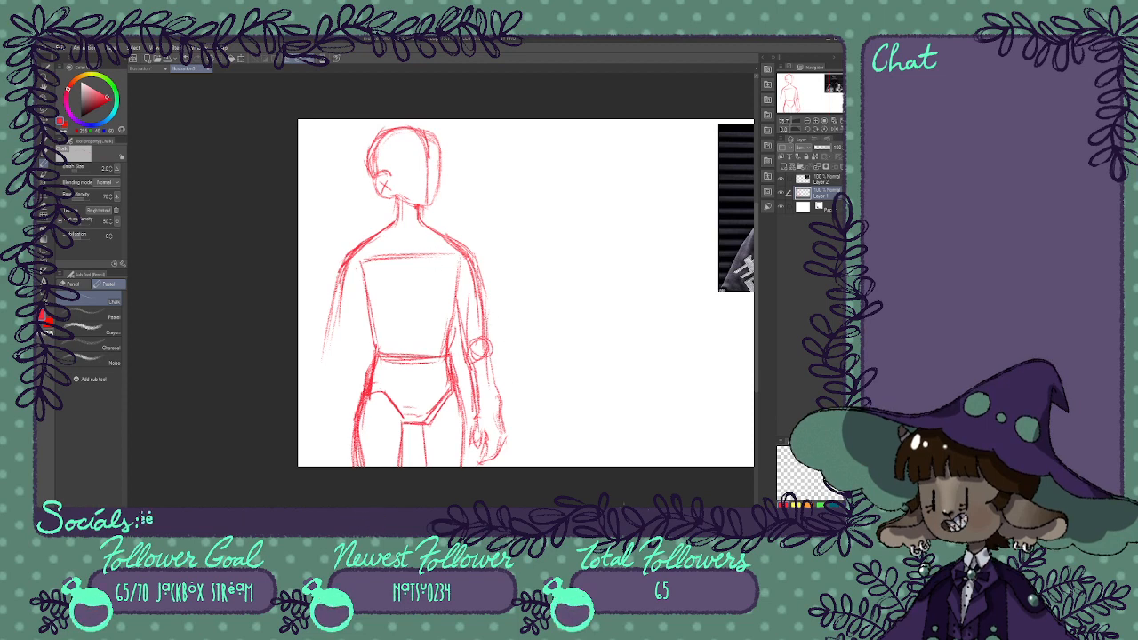
left_click_drag(493, 384, 502, 404)
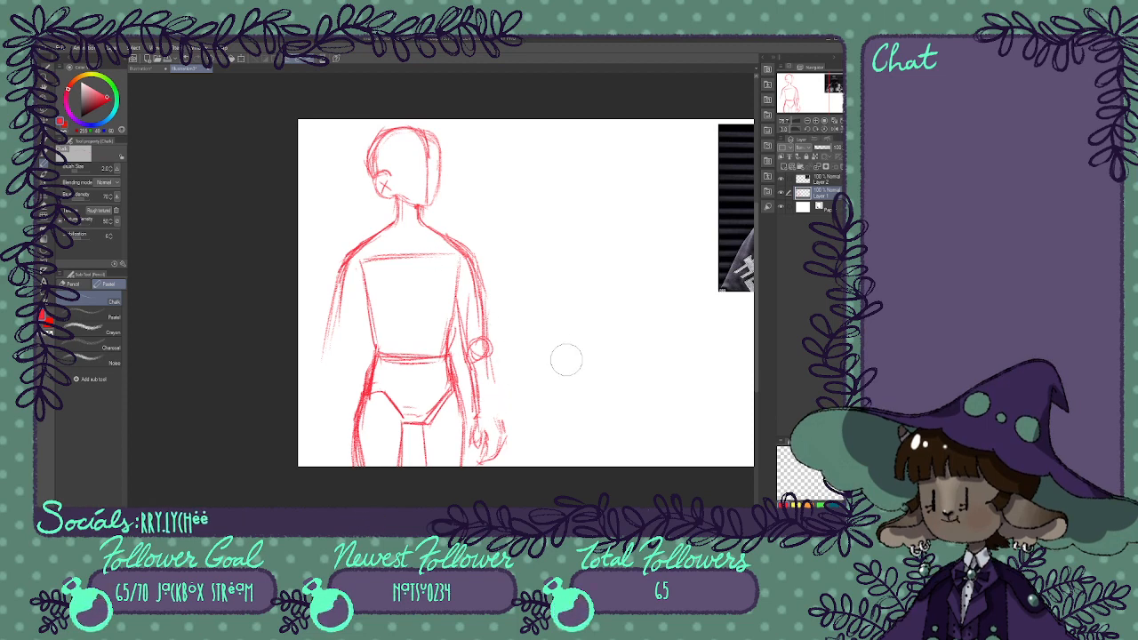
left_click_drag(488, 357, 493, 396)
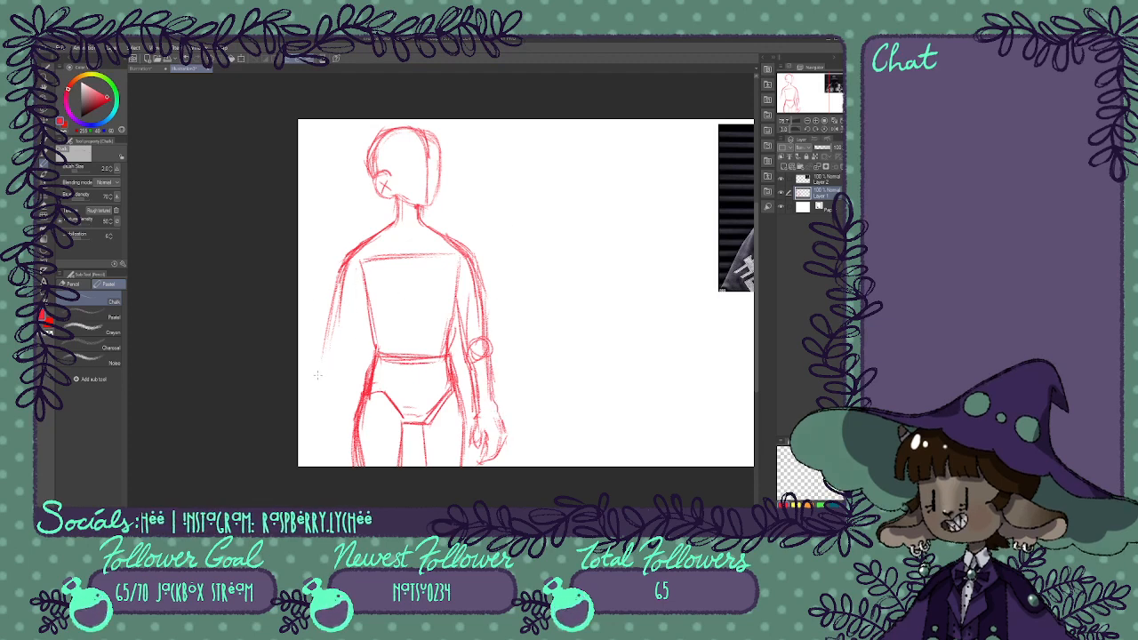
Erase the left-hand arm below the shoulder and redraw it with an elbow circle, upper-arm and forearm lines, and a wrist circle beside the thigh.
left_click_drag(341, 301, 328, 359)
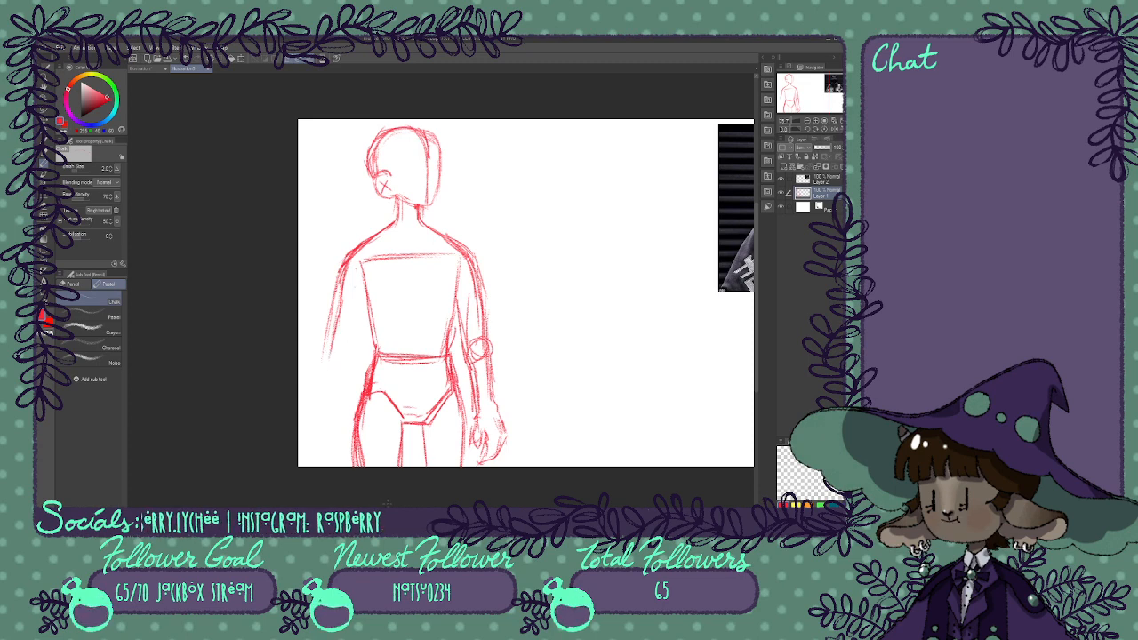
left_click_drag(331, 289, 326, 376)
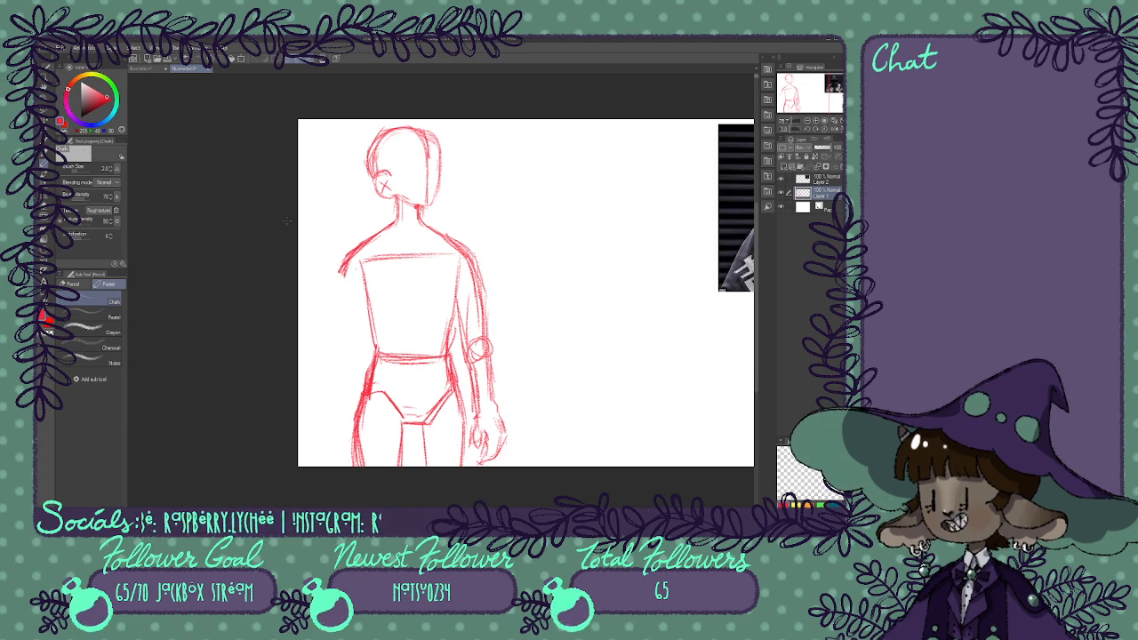
left_click_drag(375, 297, 366, 370)
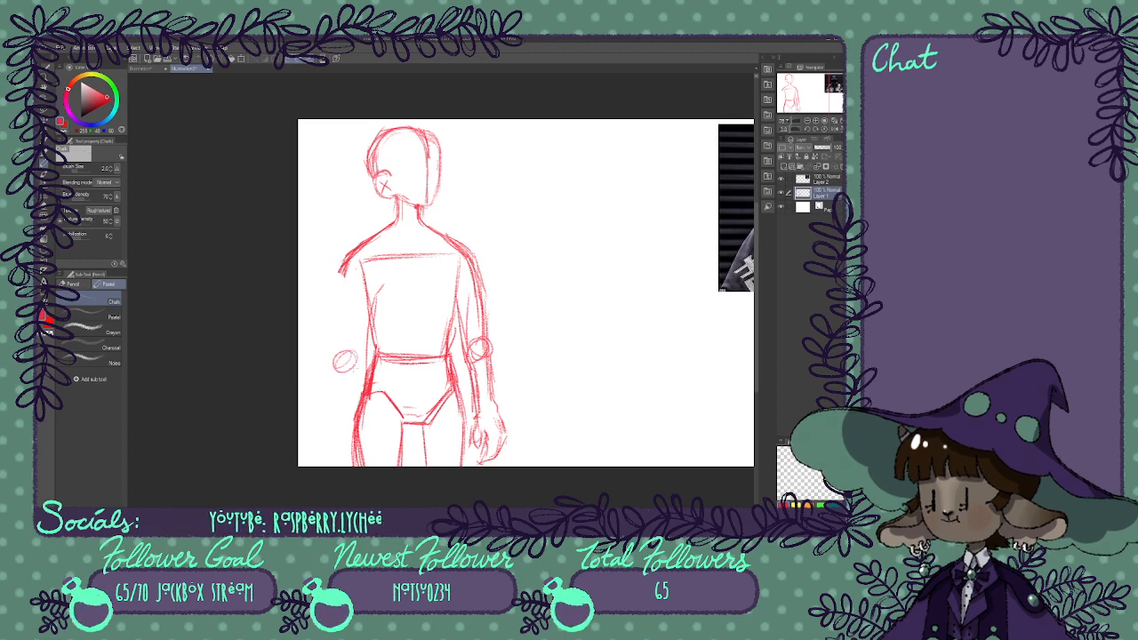
mouse_move(336, 364)
left_mouse_down()
mouse_move(334, 420)
mouse_move(359, 400)
mouse_move(365, 454)
left_mouse_up()
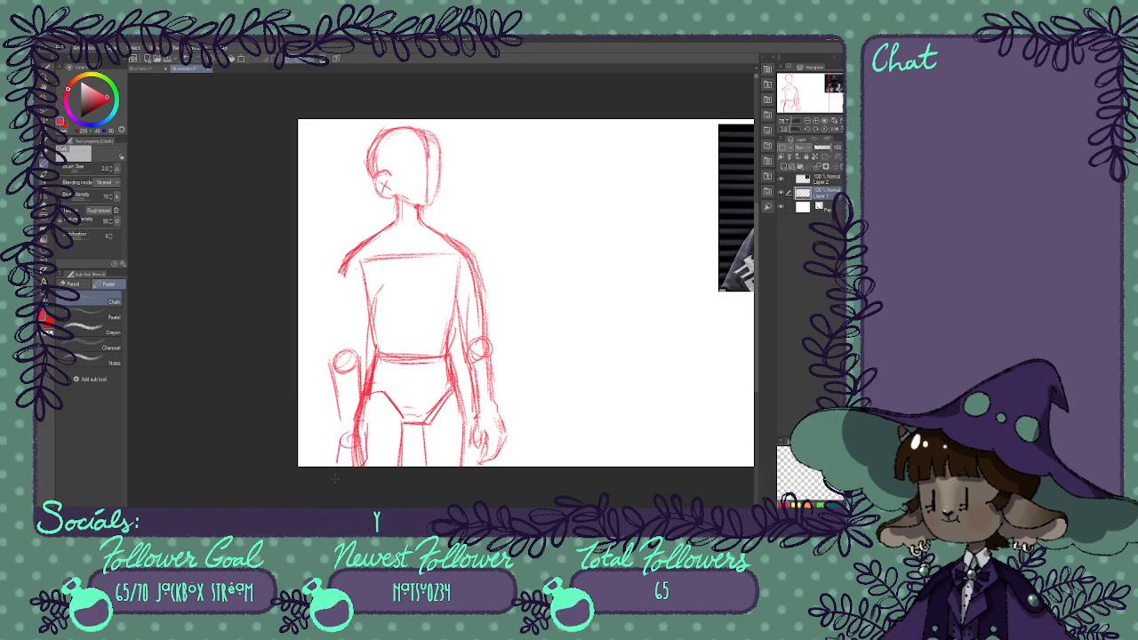
mouse_move(341, 267)
left_mouse_down()
mouse_move(318, 351)
mouse_move(332, 354)
mouse_move(323, 381)
left_mouse_up()
mouse_move(363, 302)
left_mouse_down()
mouse_move(352, 366)
mouse_move(364, 363)
left_mouse_up()
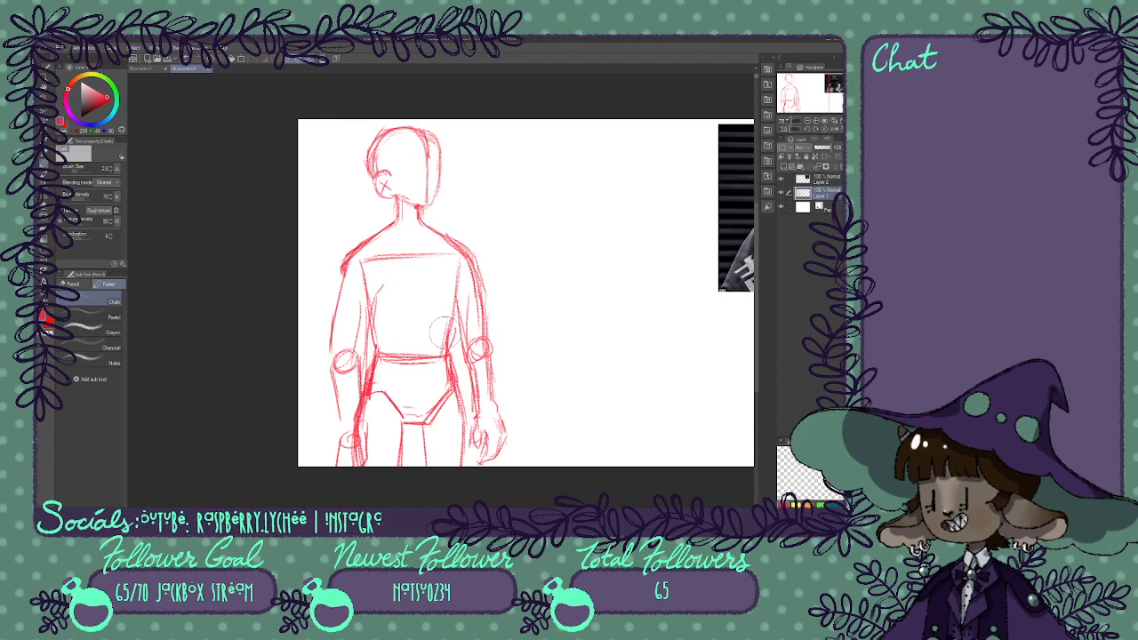
left_click_drag(354, 344, 336, 366)
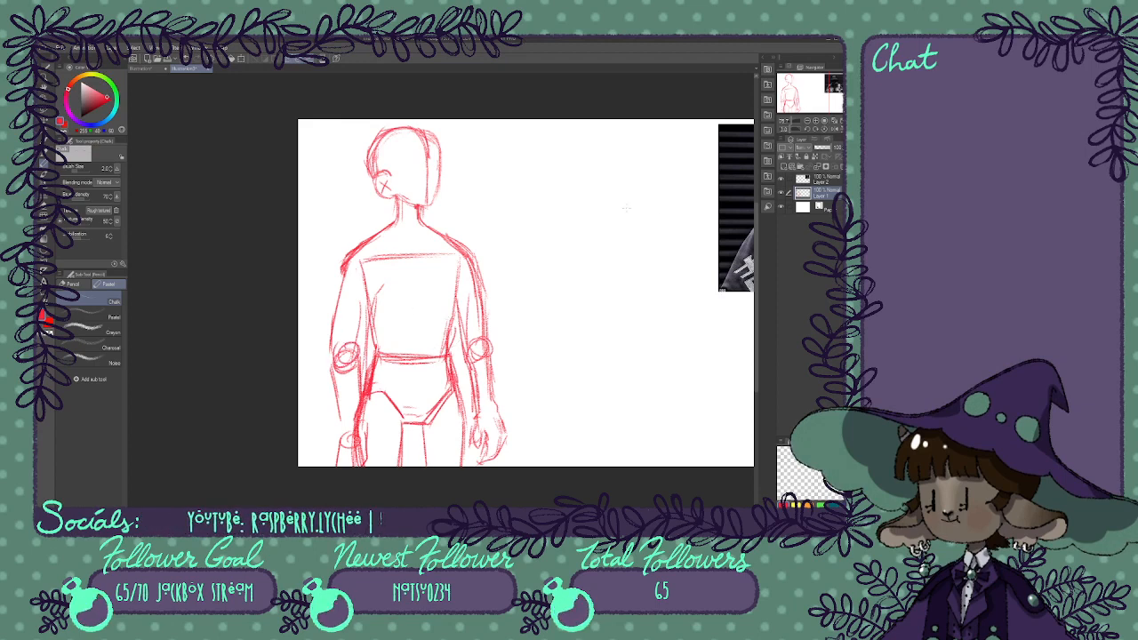
Strengthen the shoulder slopes and the outer upper-arm contours on both sides in red chalk.
left_click(816, 121)
left_click_drag(791, 91, 794, 86)
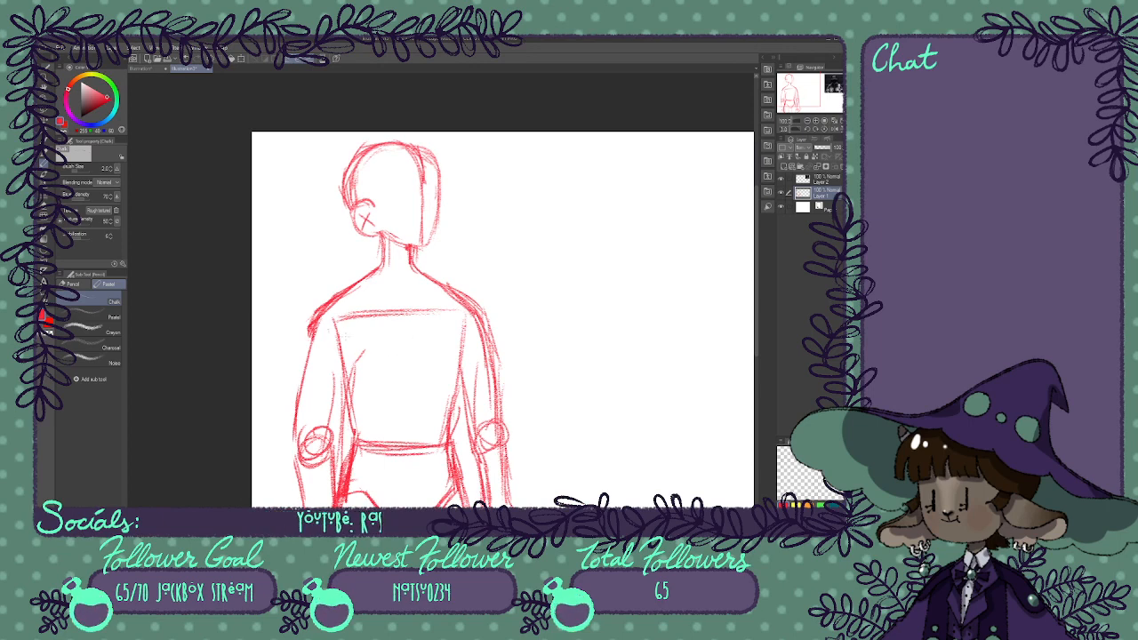
mouse_move(356, 283)
left_mouse_down()
mouse_move(320, 333)
mouse_move(302, 403)
left_mouse_up()
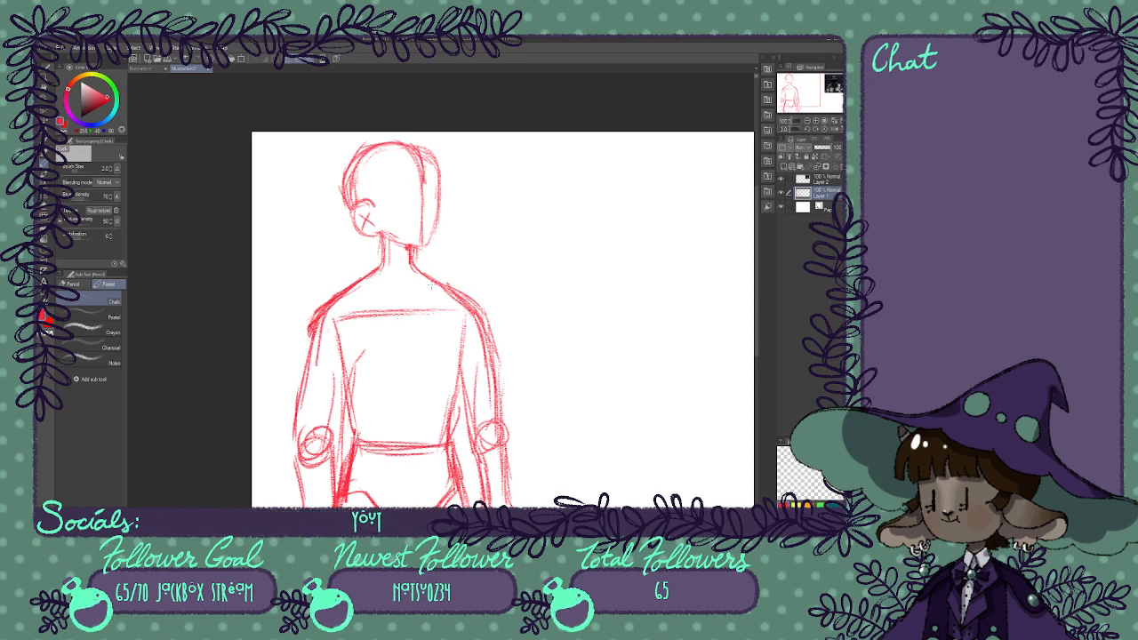
mouse_move(430, 283)
left_mouse_down()
mouse_move(489, 322)
mouse_move(505, 393)
left_mouse_up()
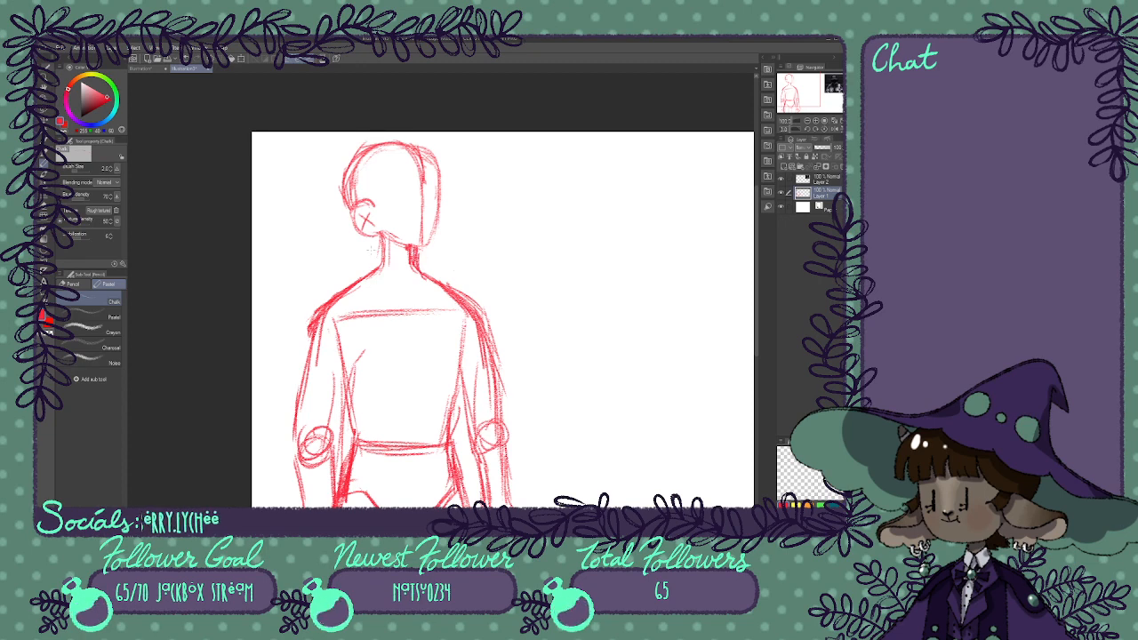
Add a new layer above the body sketch and switch the drawing colour to dark blue.
left_click(807, 121)
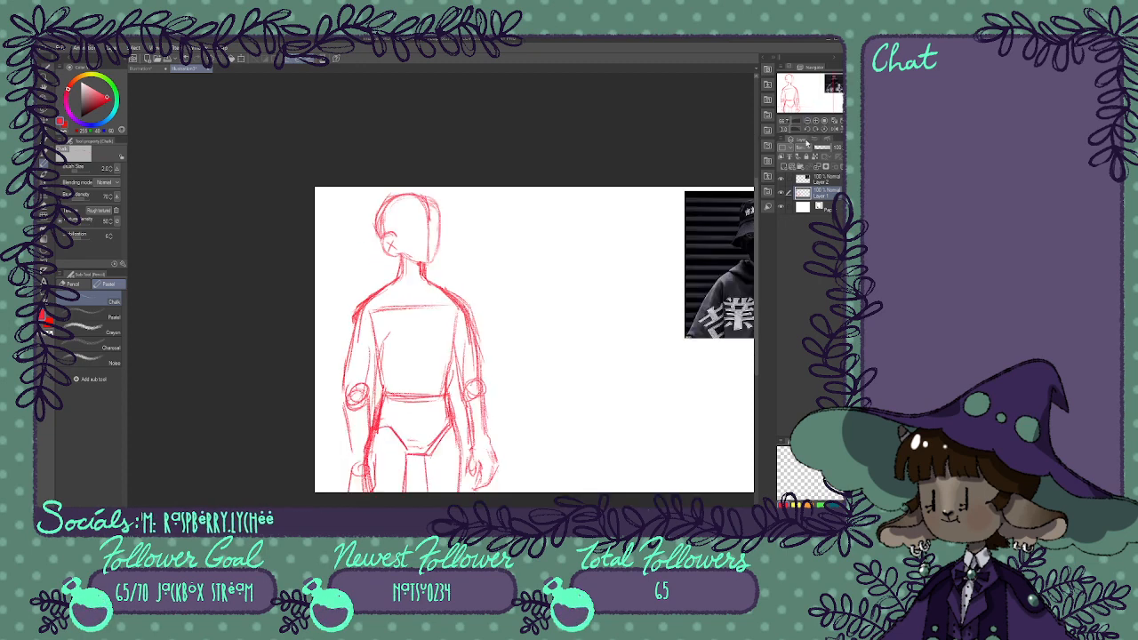
left_click(783, 167)
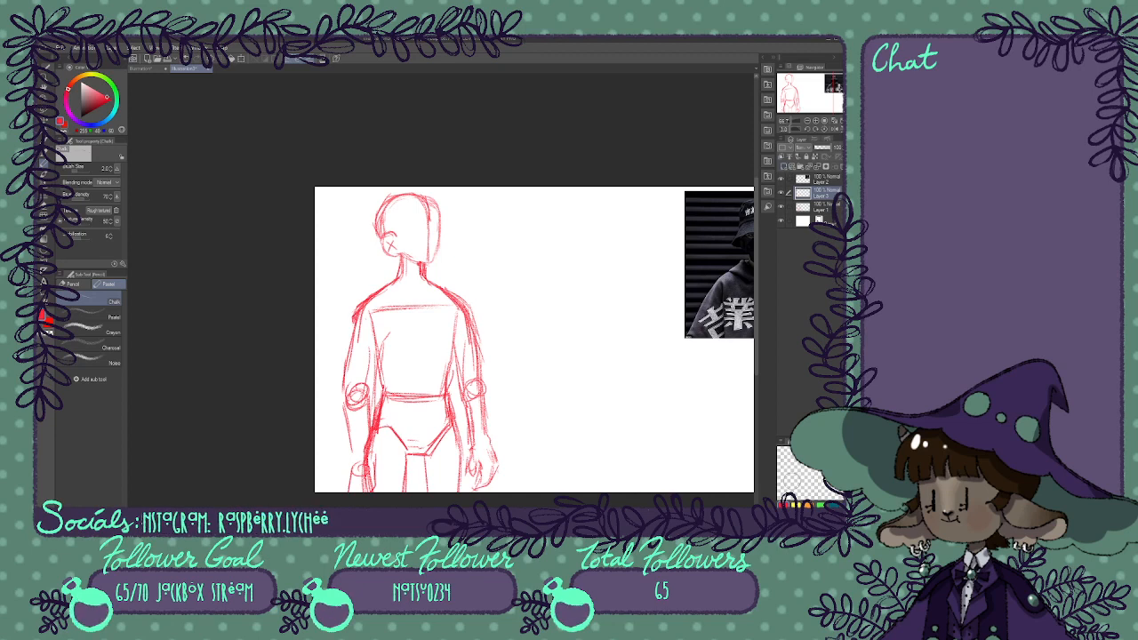
left_click_drag(810, 109, 814, 108)
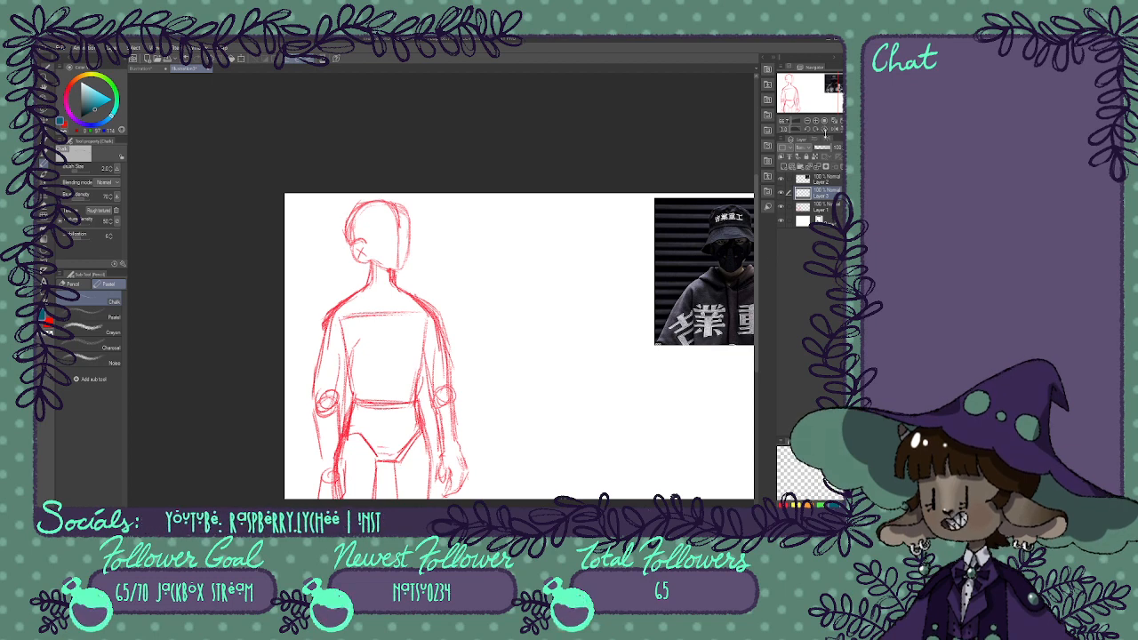
Select the body sketch's layer, Layer 1, and scale the whole figure down slightly with a transform, leaving more room above the head.
key("ctrl+minus")
left_click(826, 207)
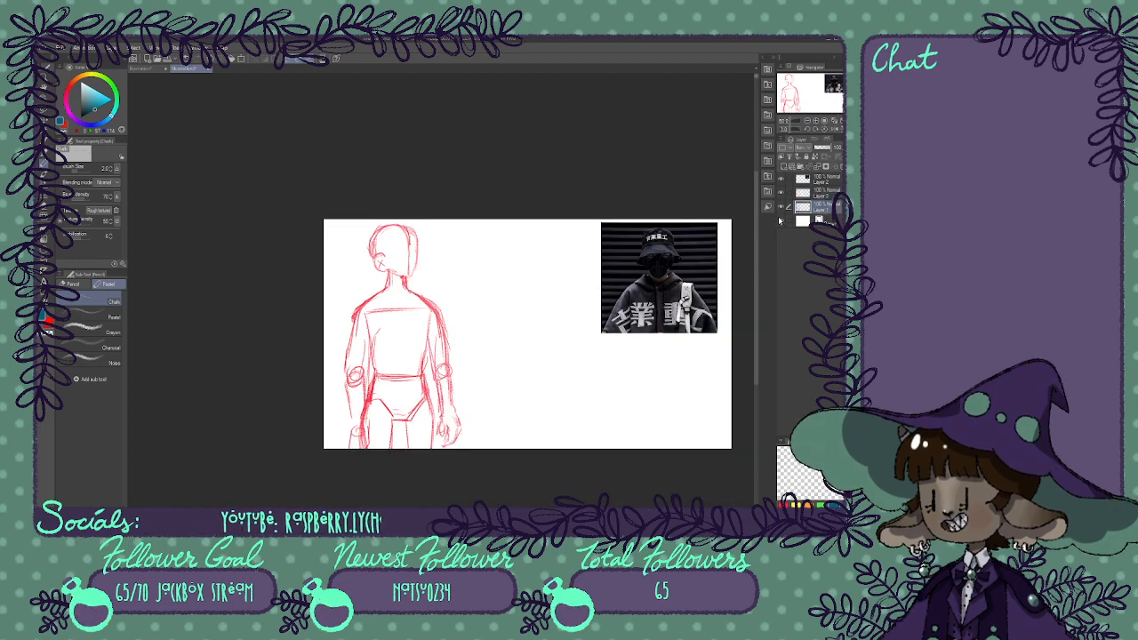
key("ctrl+t")
left_click_drag(463, 220, 450, 234)
left_click_drag(415, 279, 416, 281)
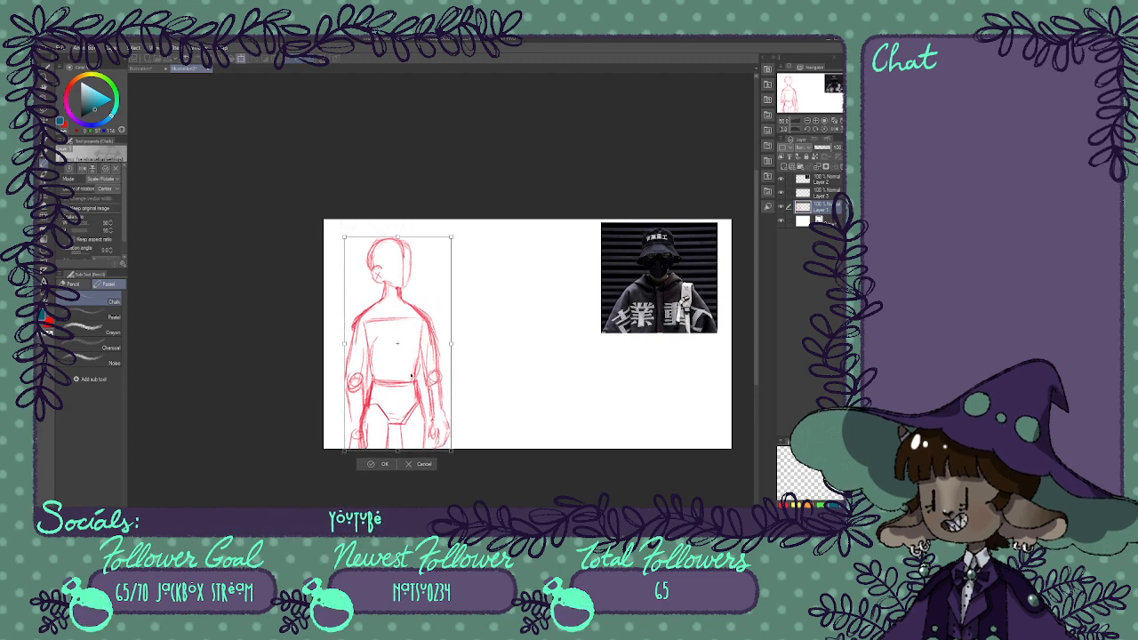
left_click(379, 464)
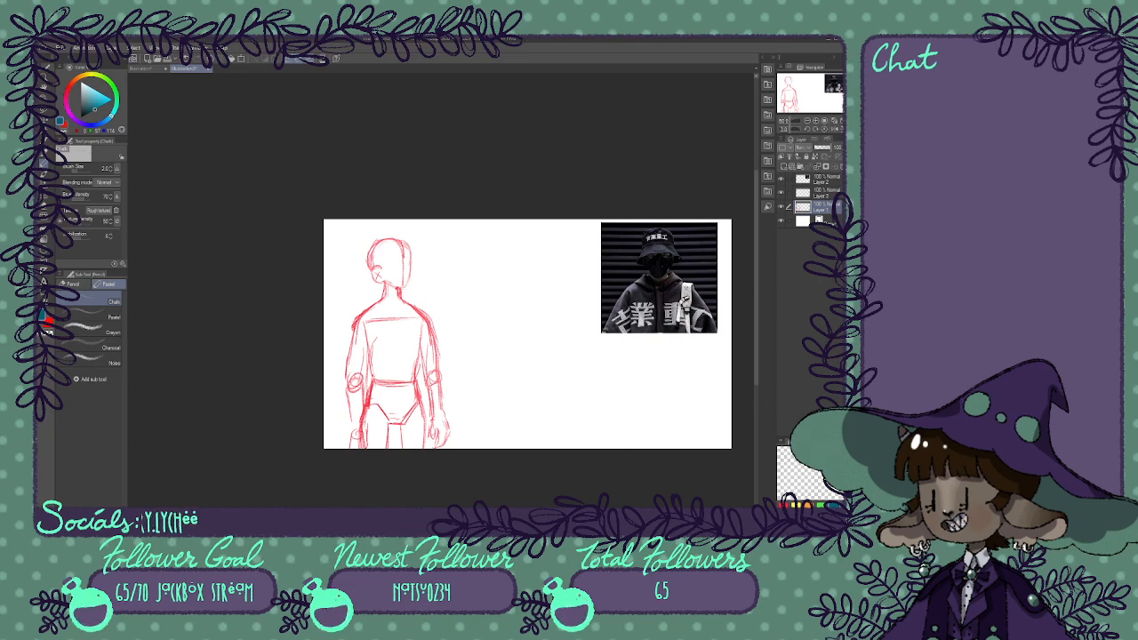
Flip the canvas view horizontally, lasso the head, tilt it about 4 degrees and enlarge it slightly with a transform, and deselect it.
left_click(837, 131)
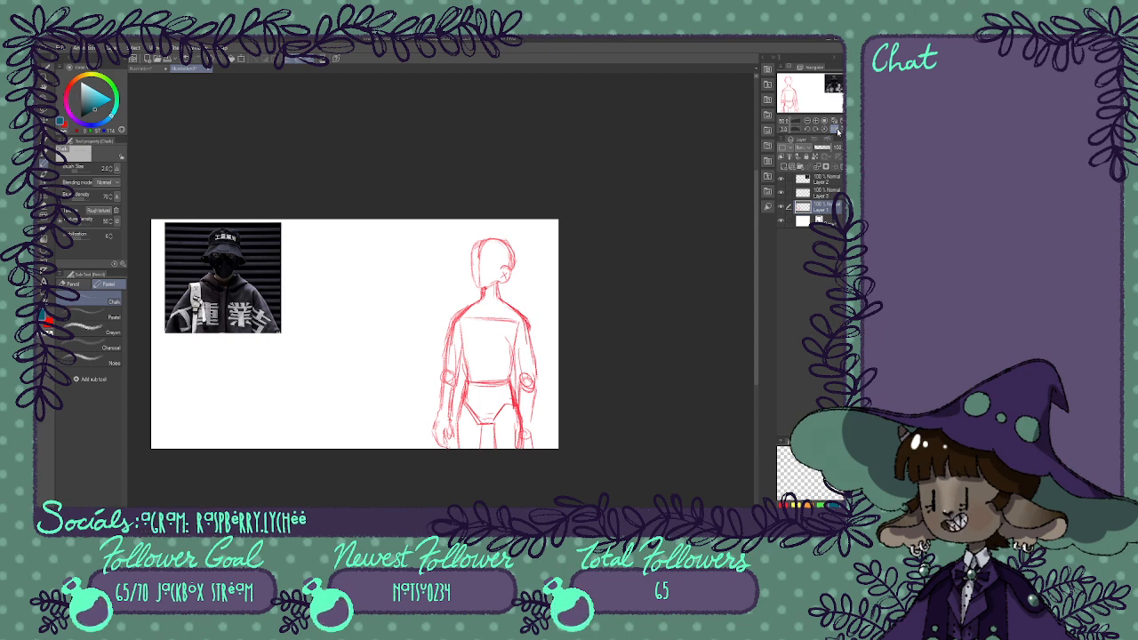
left_click(46, 111)
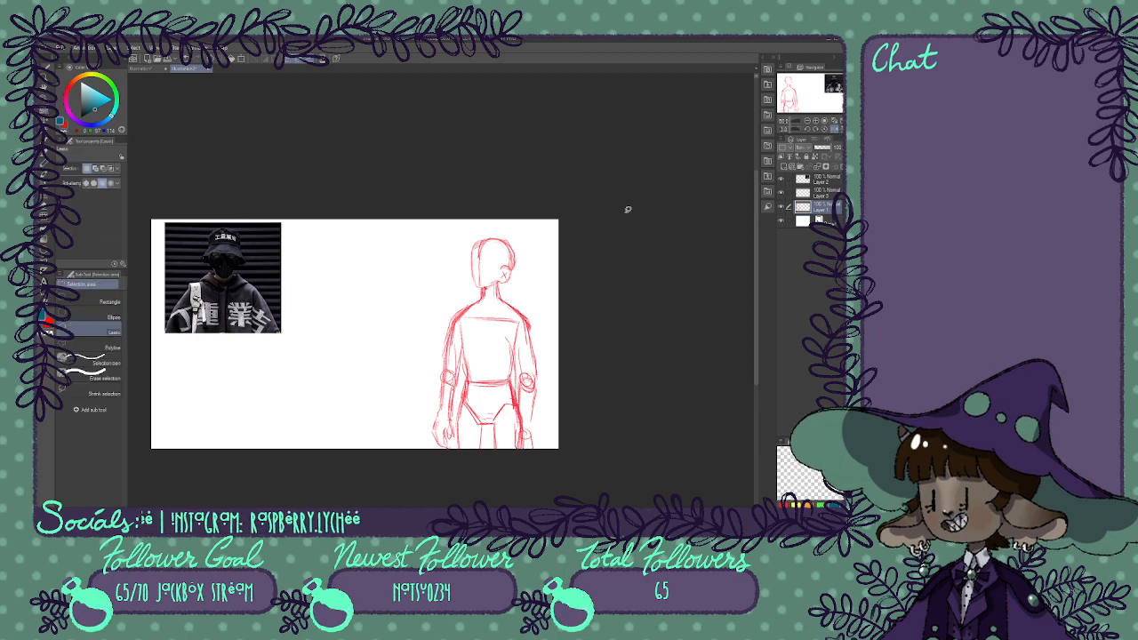
mouse_move(463, 233)
left_mouse_down()
mouse_move(480, 290)
mouse_move(528, 249)
mouse_move(460, 242)
left_mouse_up()
key("ctrl+t")
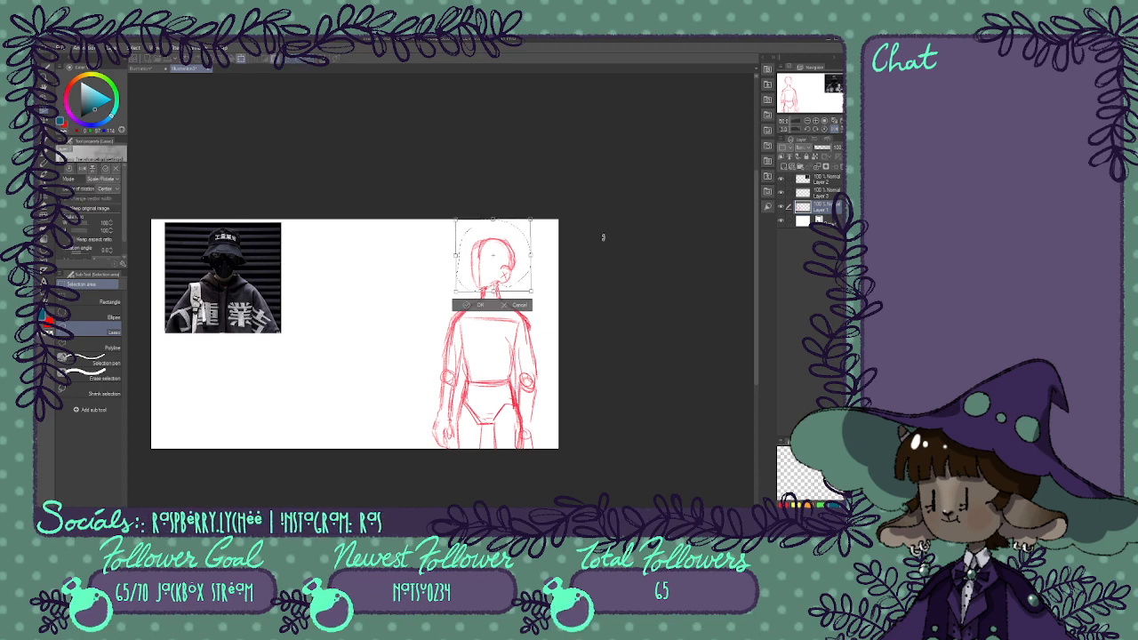
left_click_drag(503, 266, 505, 267)
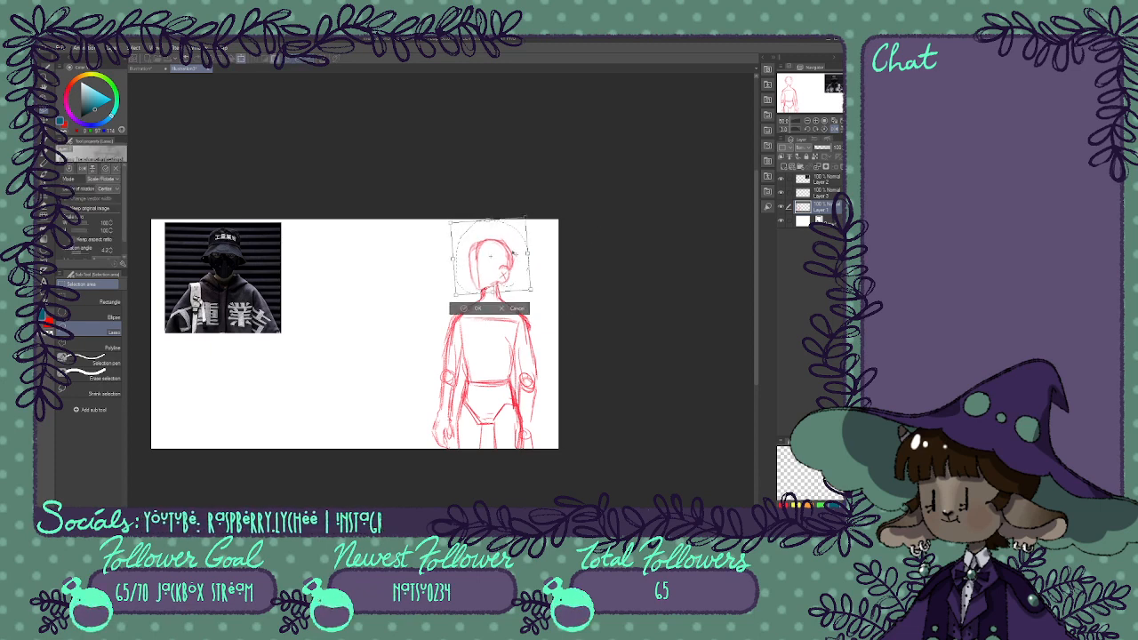
left_click_drag(526, 217, 529, 215)
left_click_drag(499, 262, 496, 264)
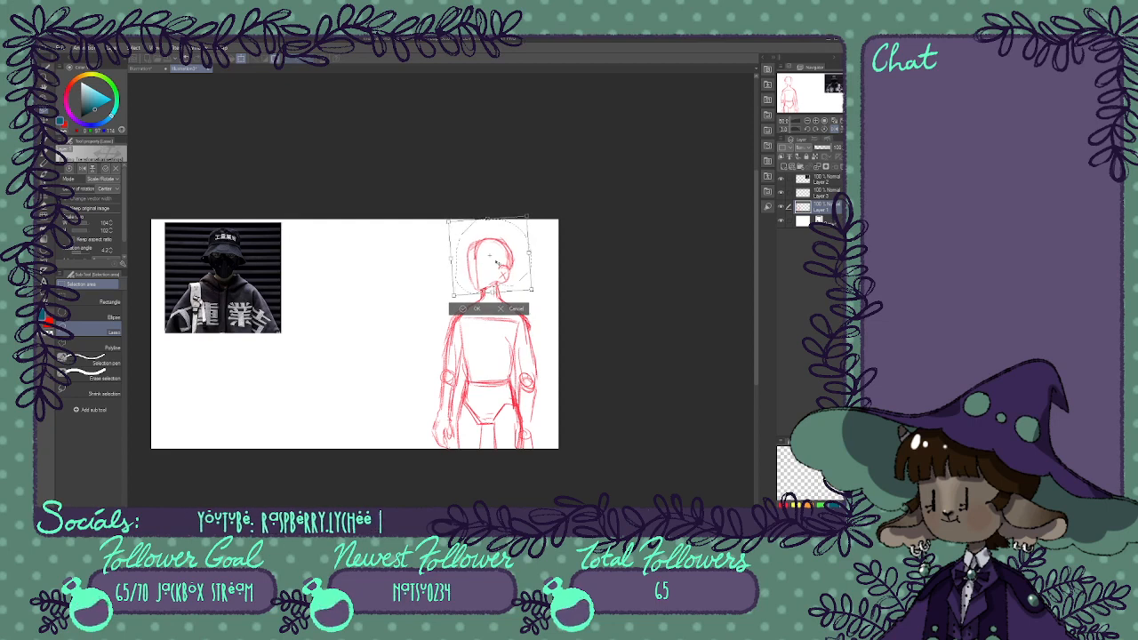
left_click(473, 309)
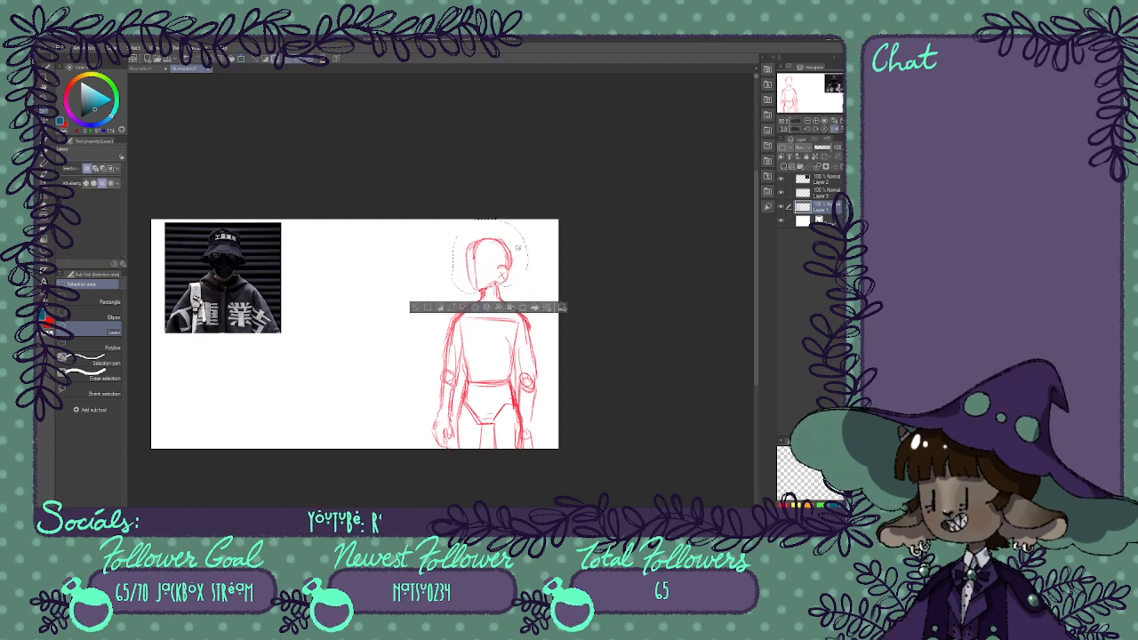
key("ctrl+d")
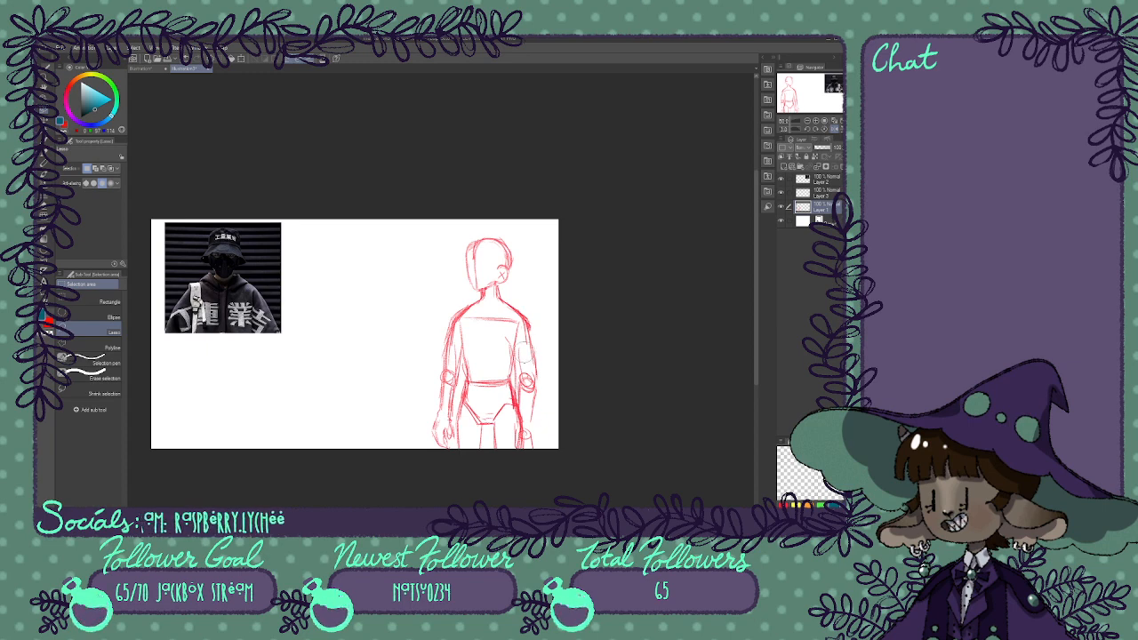
Remove the ear-side arm below its shoulder line, switch back to red chalk and sketch a small elbow circle for its replacement.
mouse_move(531, 430)
left_mouse_down()
mouse_move(531, 458)
mouse_move(525, 355)
mouse_move(560, 456)
left_mouse_up()
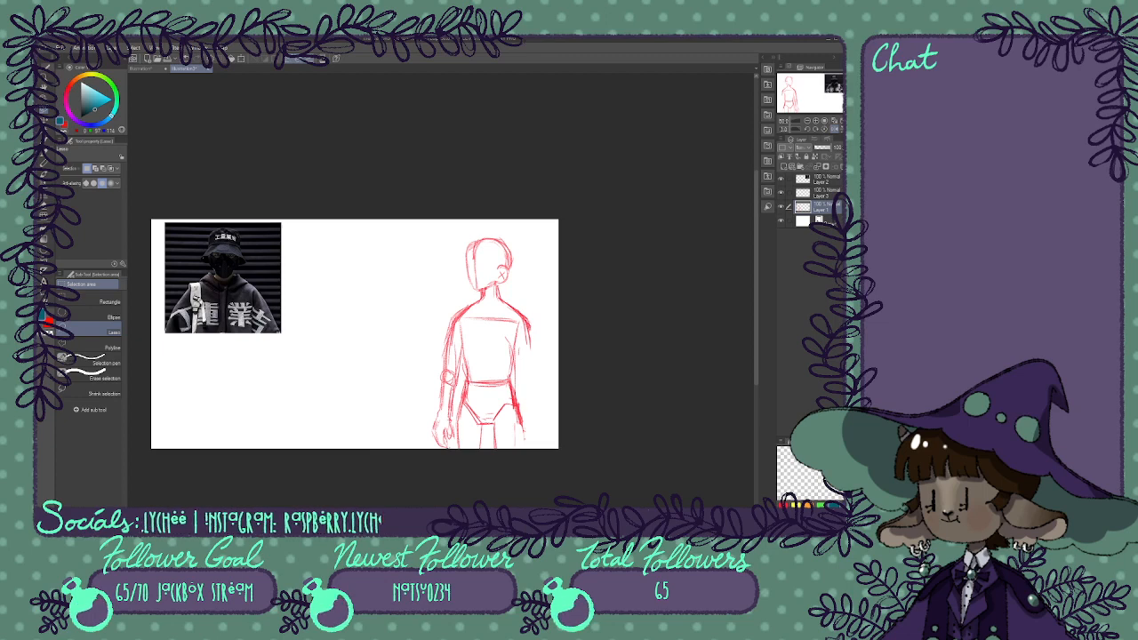
left_click(783, 504)
key("p")
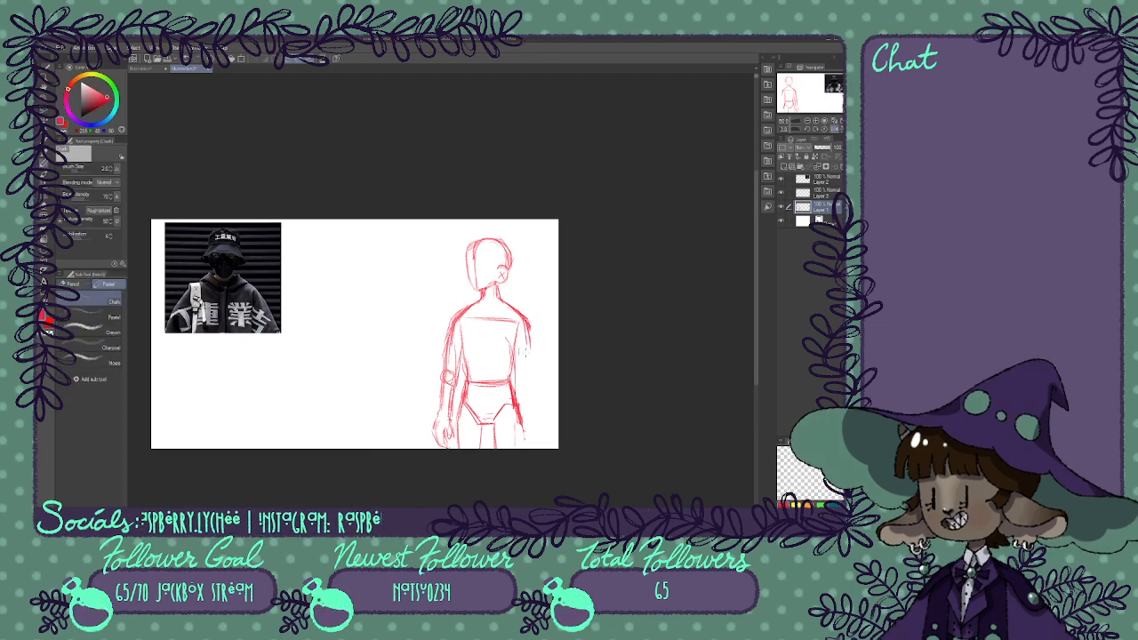
left_click_drag(520, 371, 521, 374)
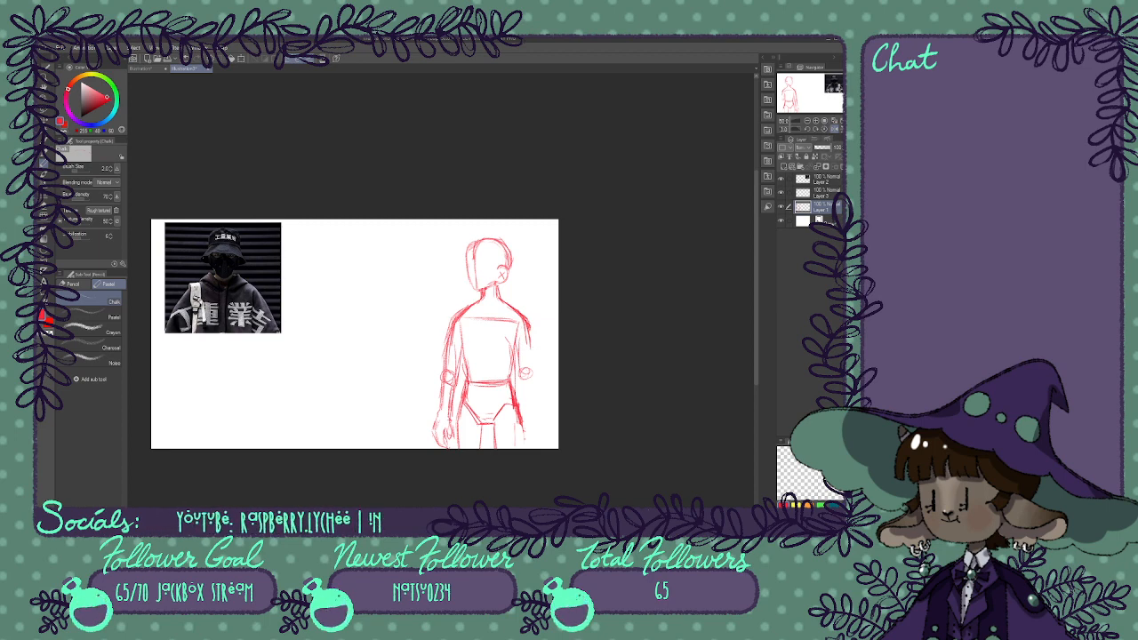
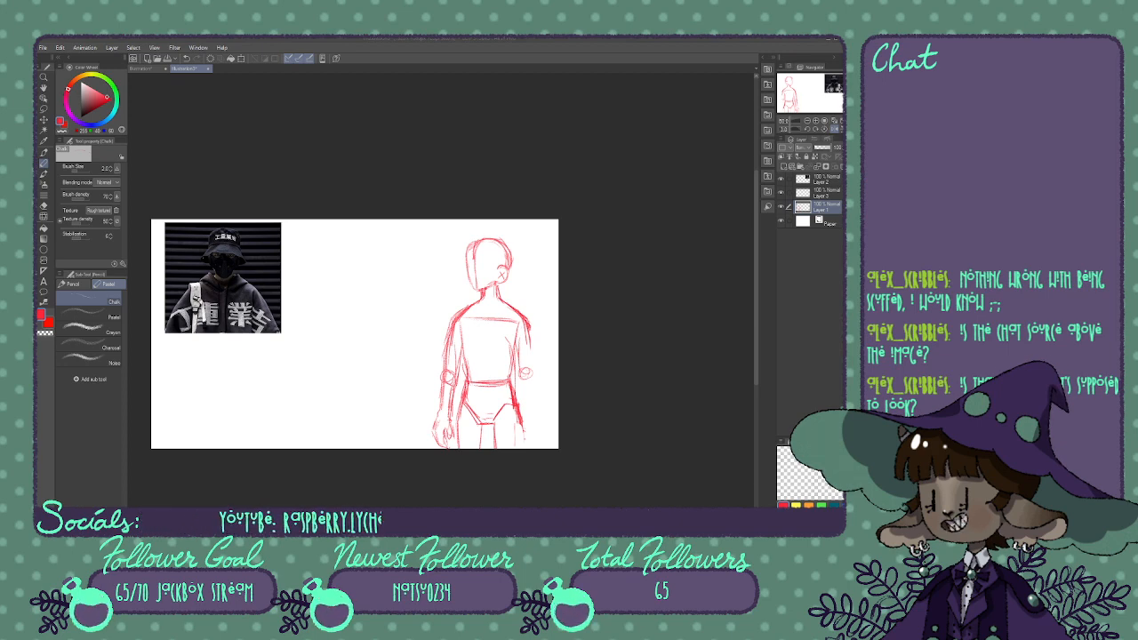
Glance at the finished hooded-character illustration, then open the stream overlay image and its layered source file.
left_click(158, 68)
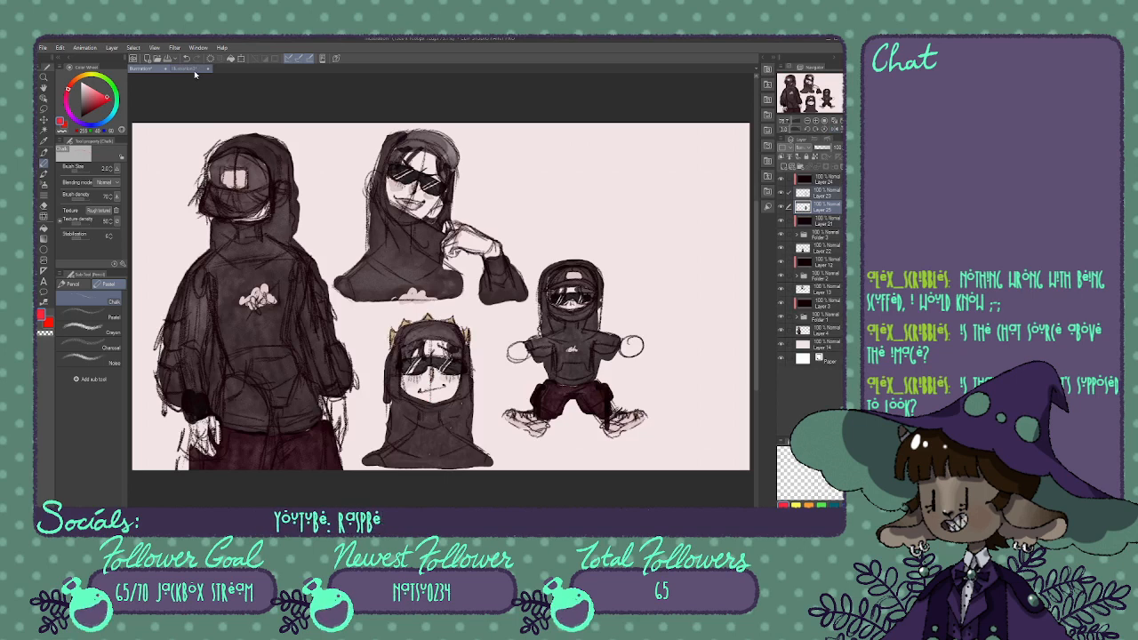
left_click(192, 70)
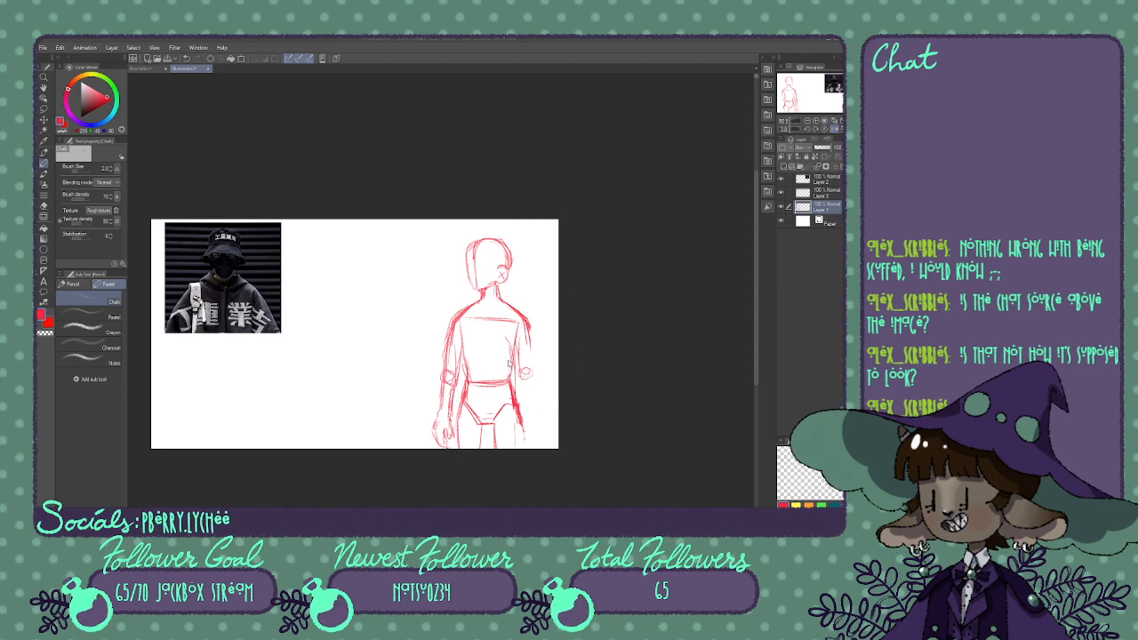
double_click(509, 363)
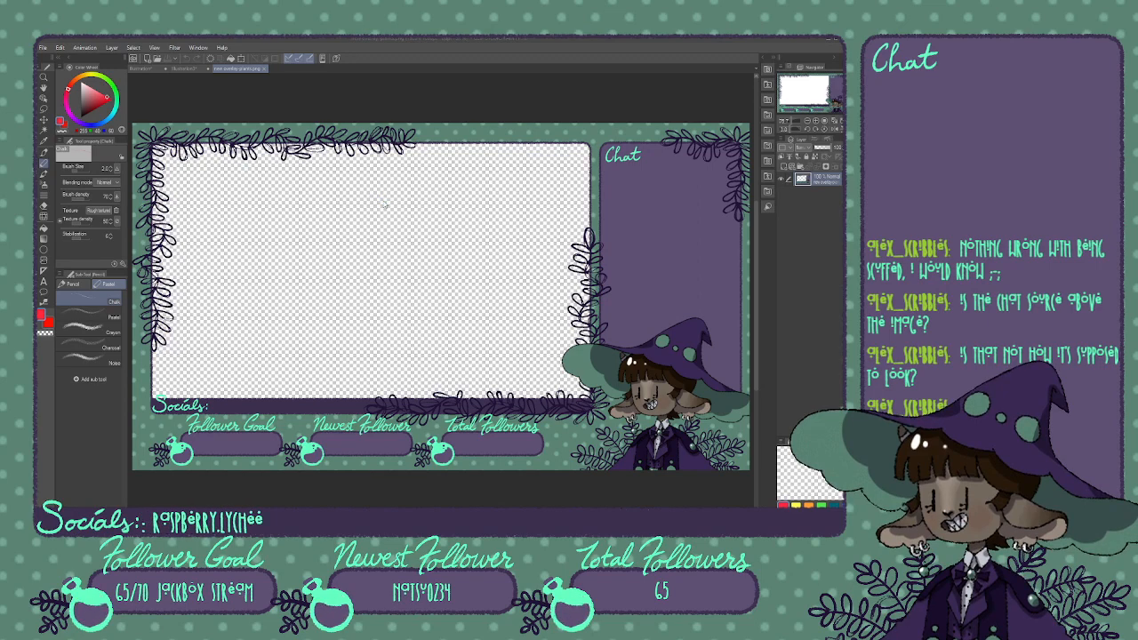
double_click(385, 206)
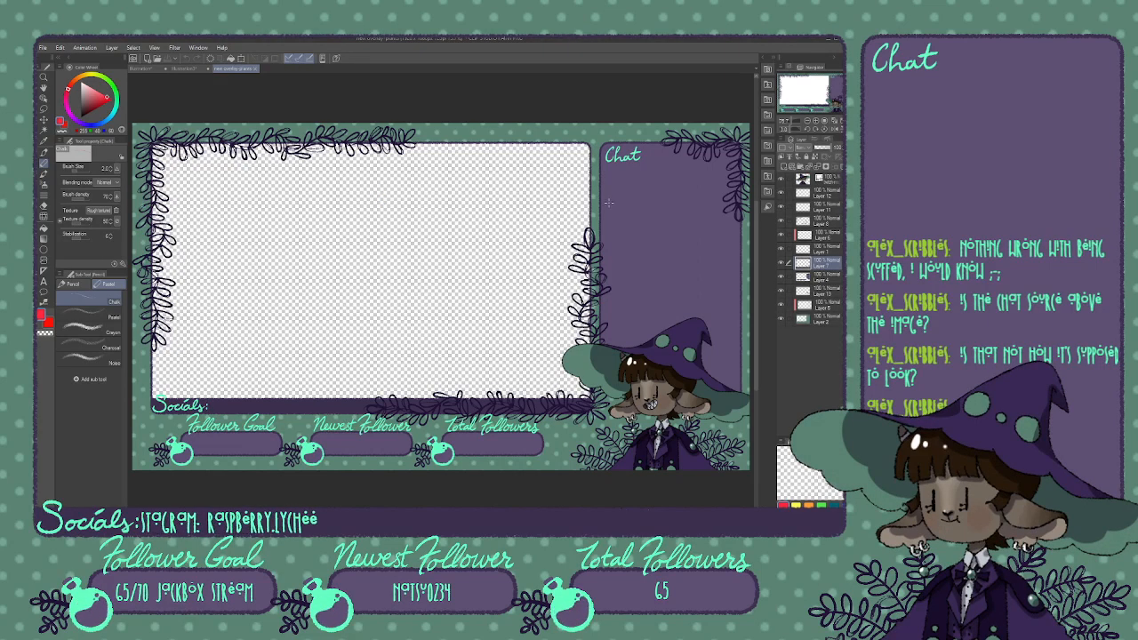
Hide all layers of the stream overlay except the leafy vine border, and close the overlay file.
left_click(781, 281)
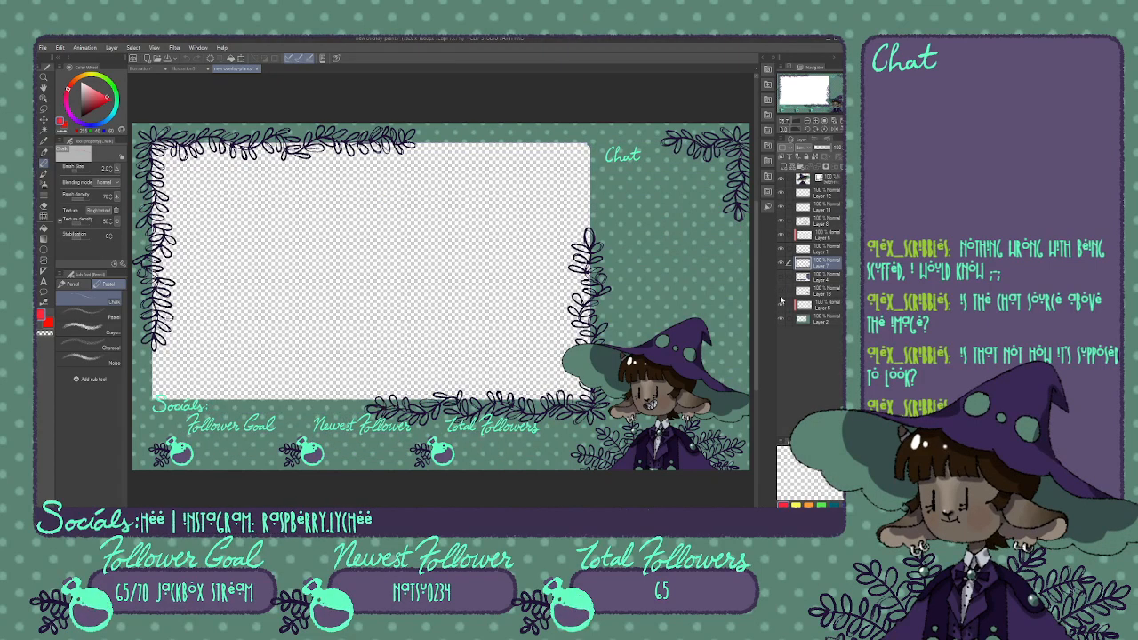
left_click(781, 318)
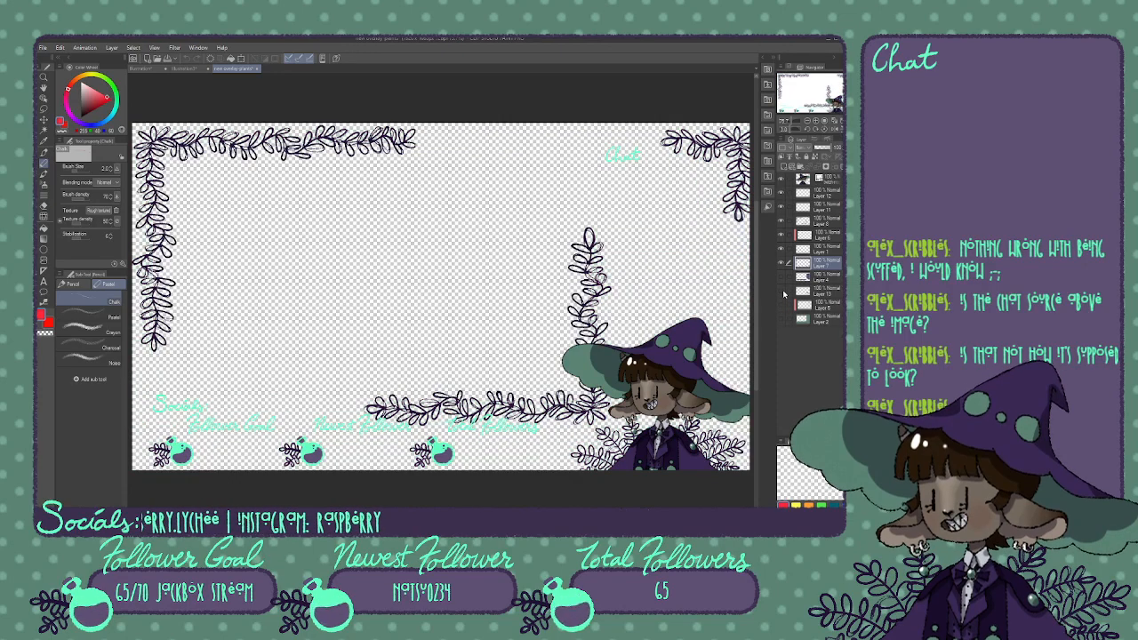
left_click(781, 252)
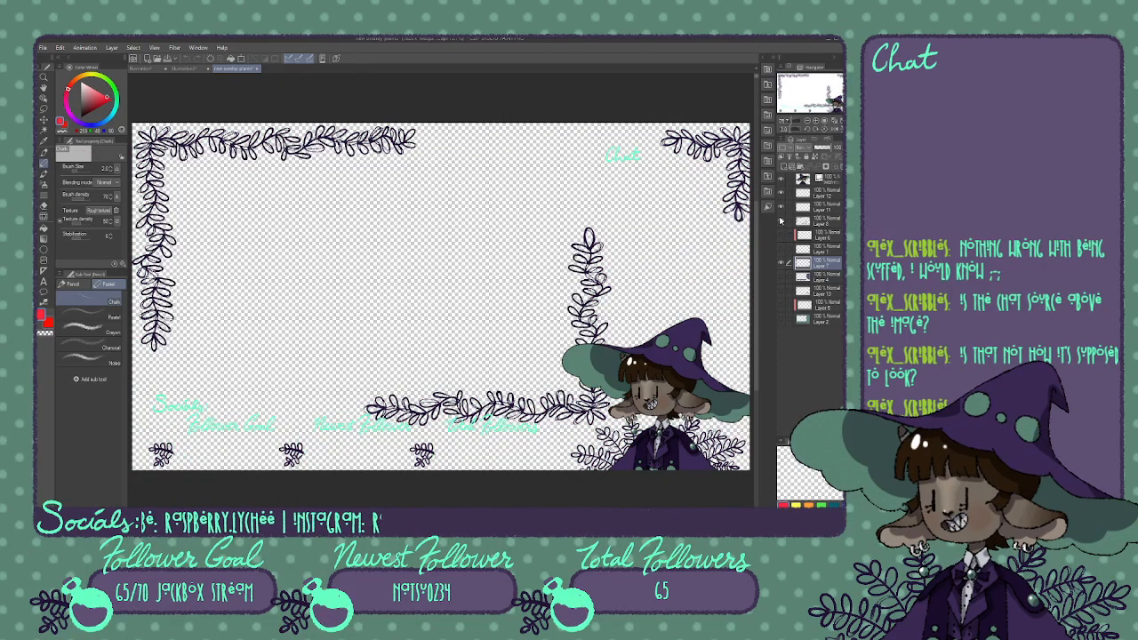
left_click(781, 210)
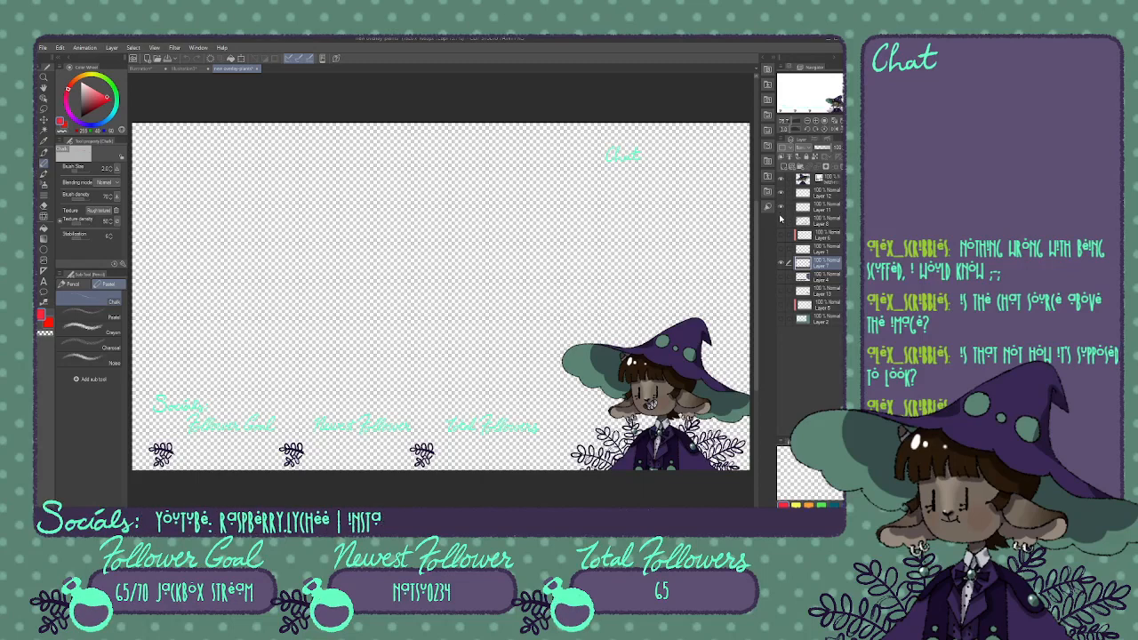
left_click(782, 210)
left_click(781, 192)
left_click(780, 179)
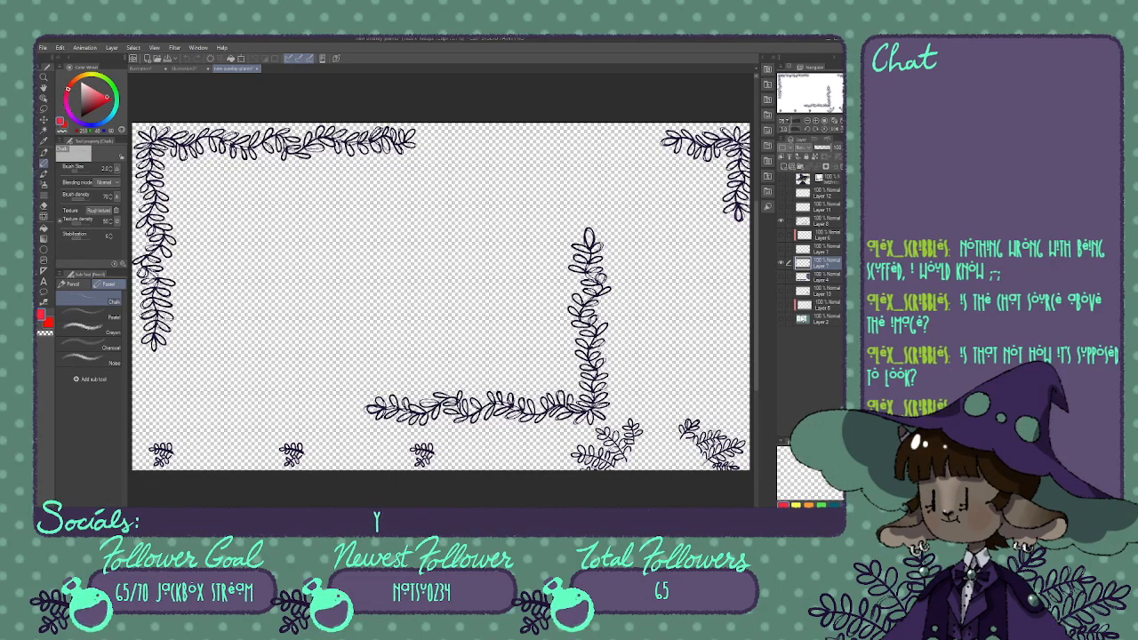
left_click(781, 264)
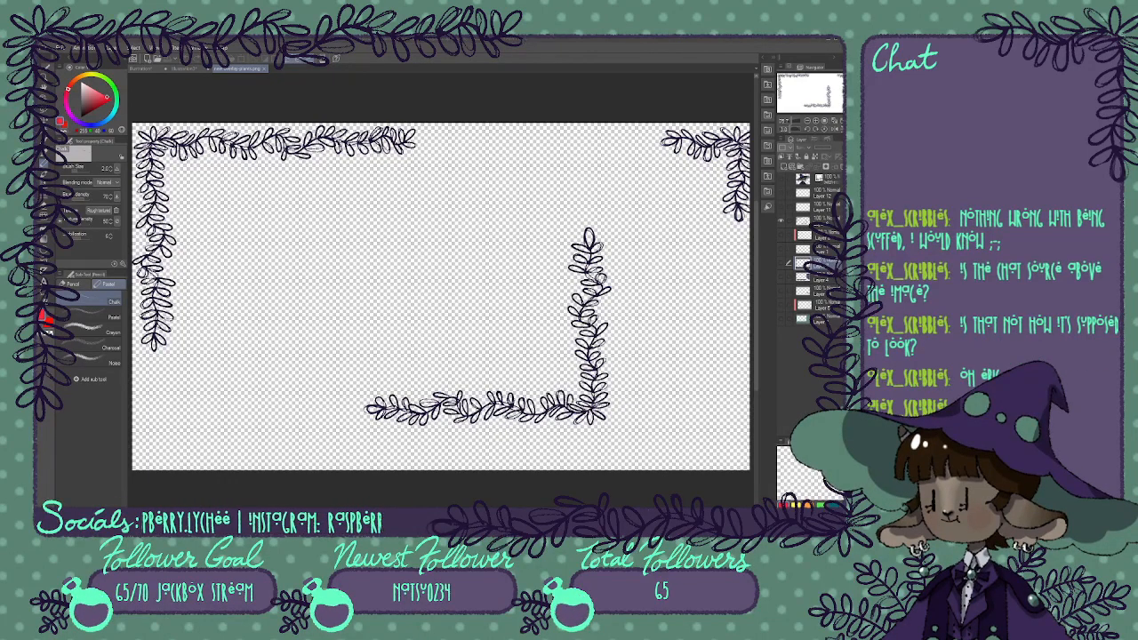
left_click(264, 68)
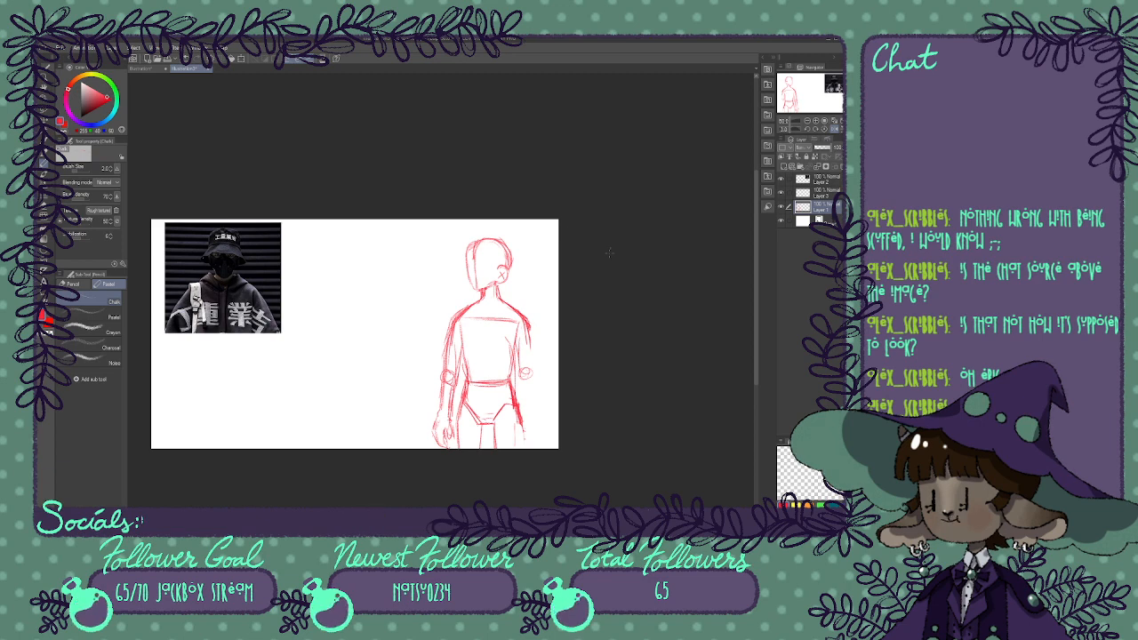
Lasso the remaining complete arm from shoulder to hand and rotate it about 3.5 degrees around the shoulder, bringing the hand closer to the body.
left_click(816, 120)
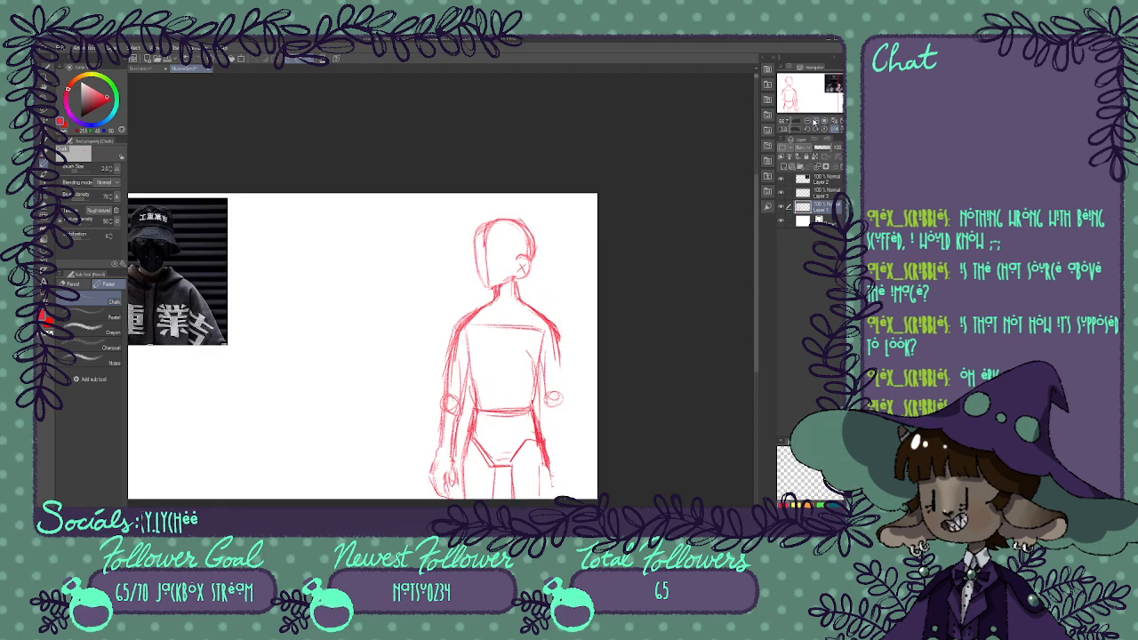
left_click(815, 120)
left_click_drag(814, 95, 814, 100)
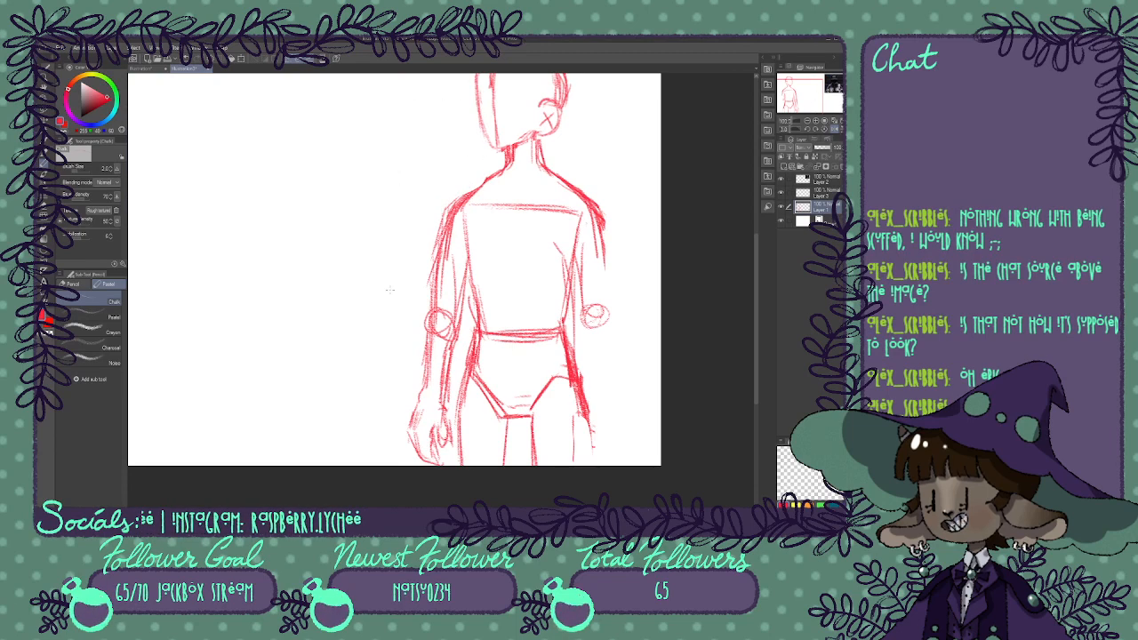
key("m")
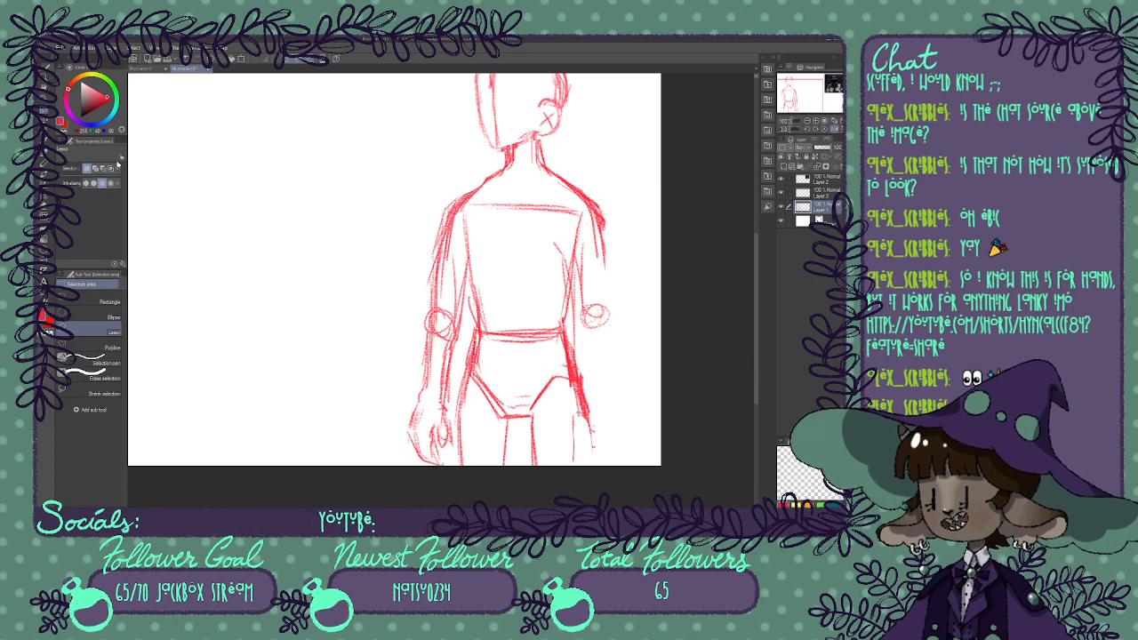
mouse_move(396, 384)
left_mouse_down()
mouse_move(375, 439)
mouse_move(424, 482)
mouse_move(454, 455)
mouse_move(470, 296)
mouse_move(461, 213)
mouse_move(449, 188)
left_mouse_up()
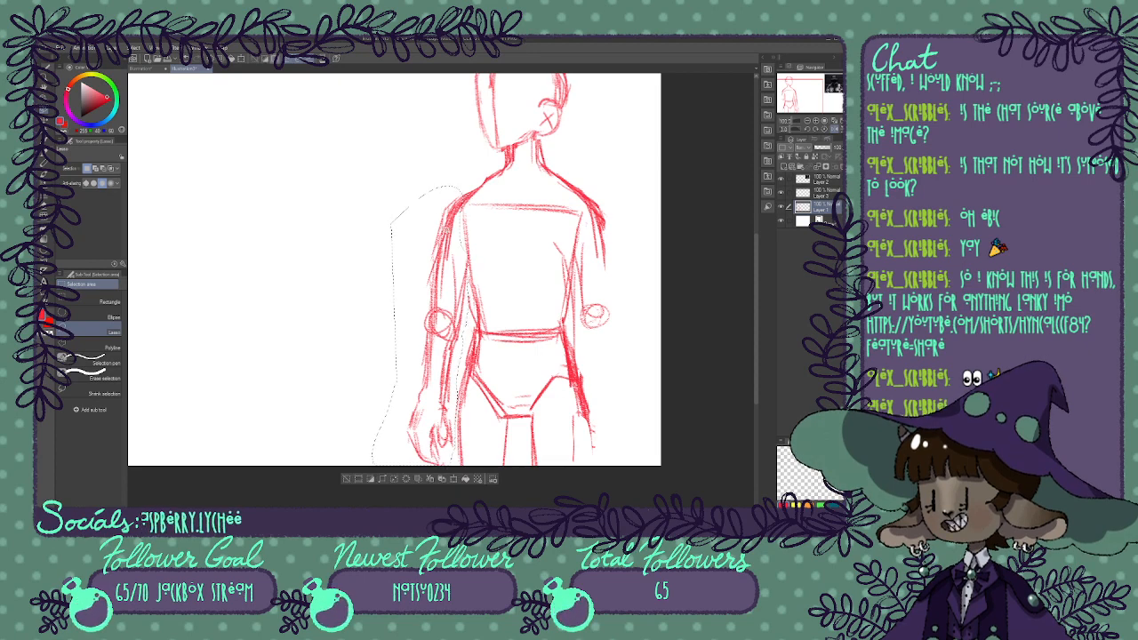
key("ctrl+t")
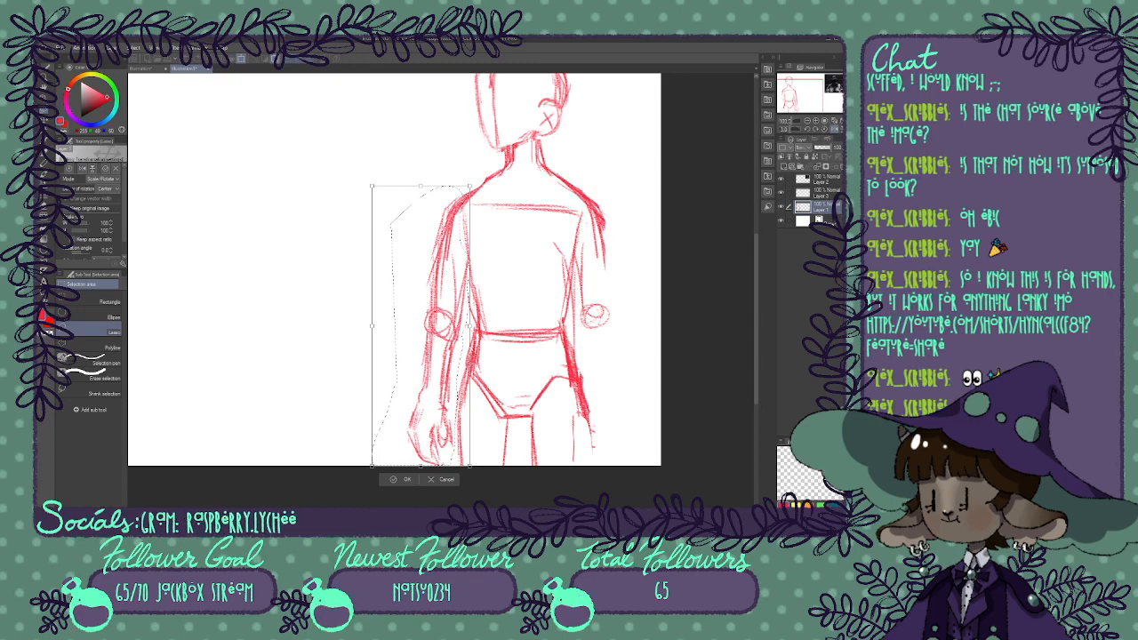
left_click_drag(550, 235, 556, 226)
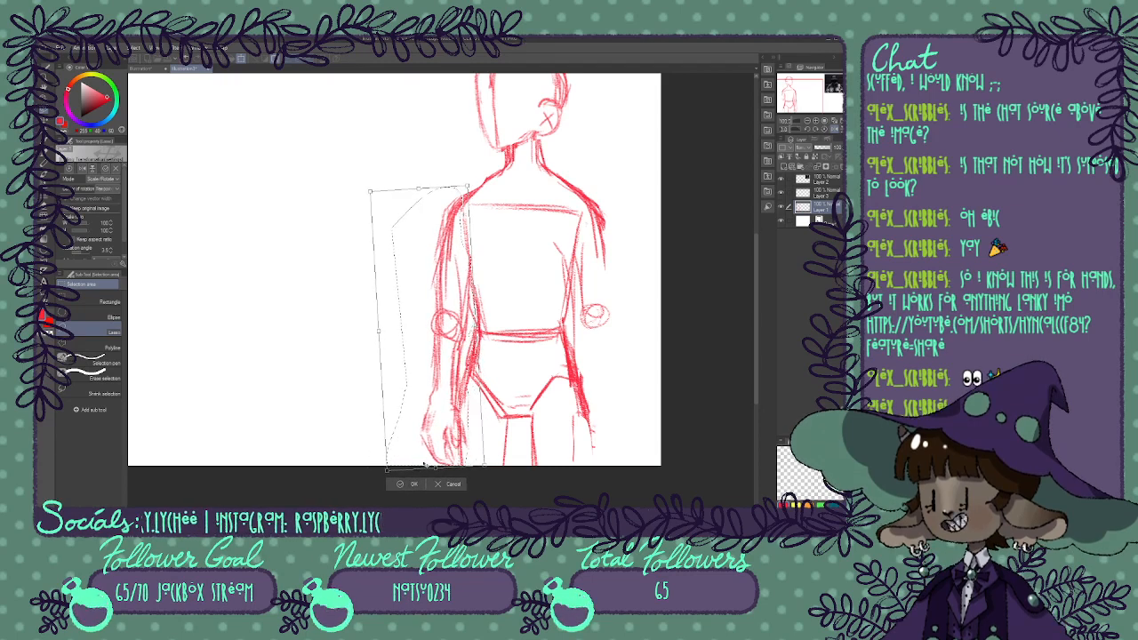
left_click(411, 484)
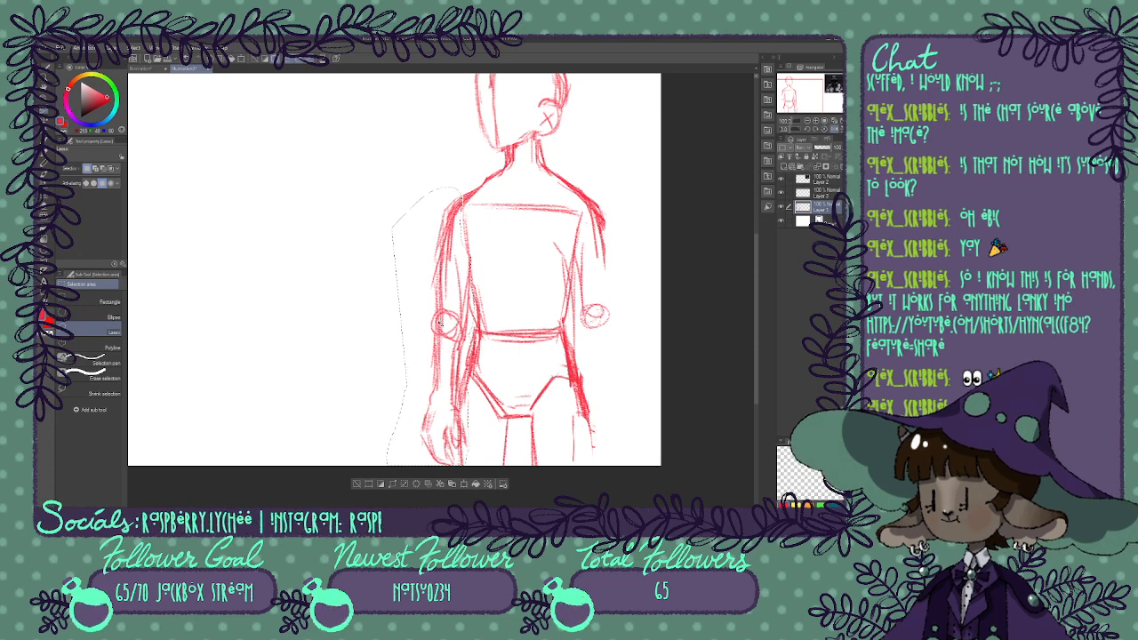
Lasso that arm's forearm and hand, rotate them about 6 degrees outward around the elbow, and deselect.
left_click_drag(410, 317, 459, 313)
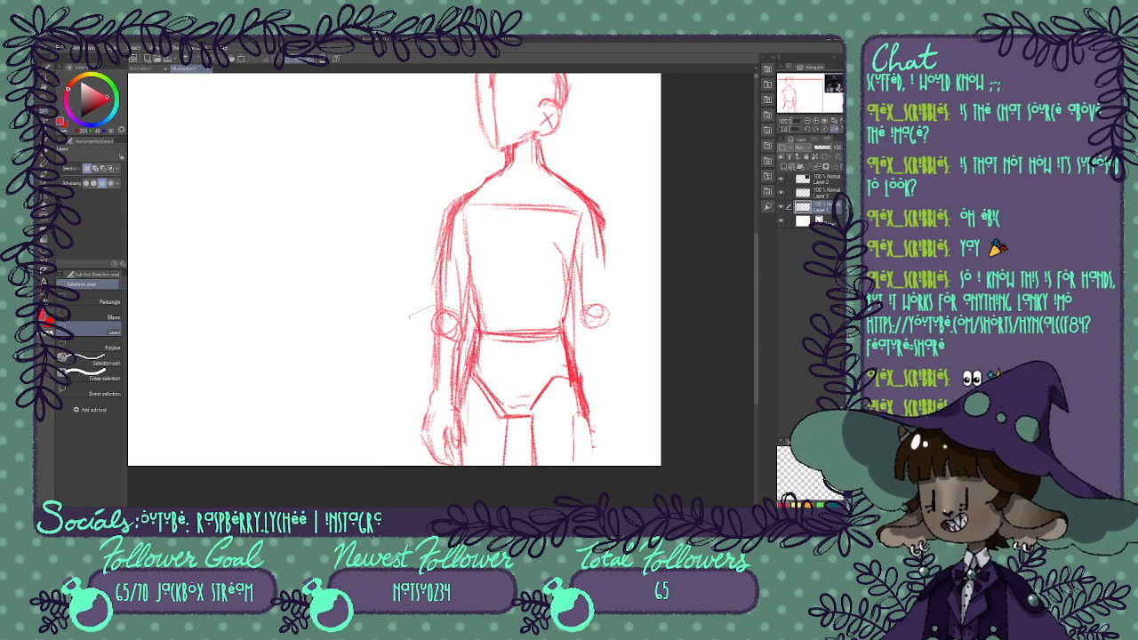
mouse_move(462, 418)
left_mouse_down()
mouse_move(444, 479)
mouse_move(389, 356)
mouse_move(410, 318)
left_mouse_up()
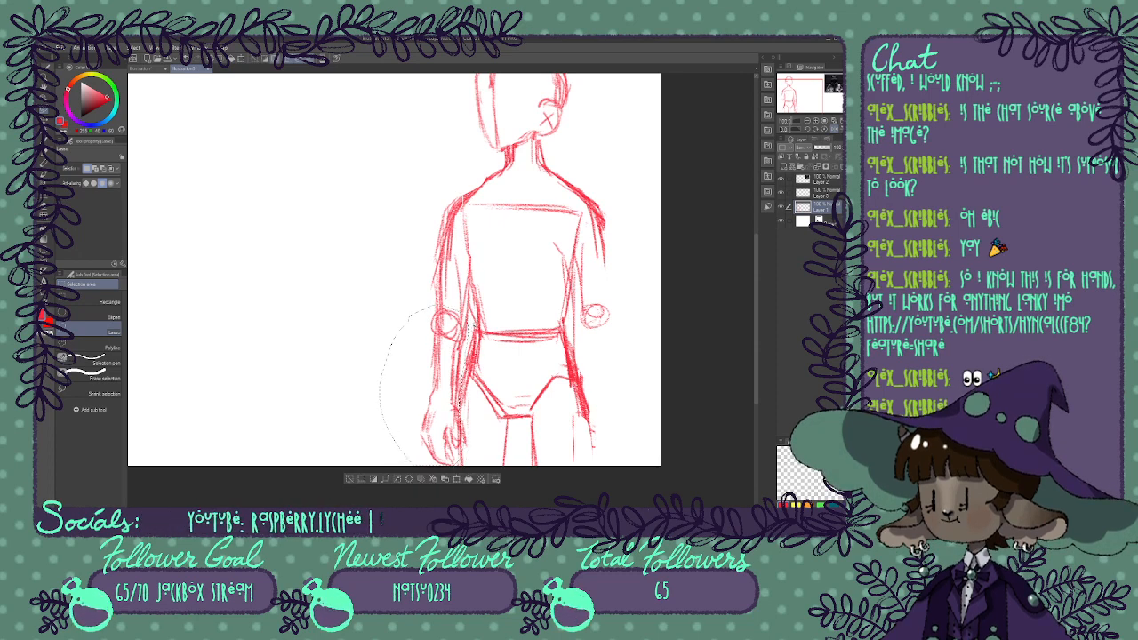
key("ctrl+t")
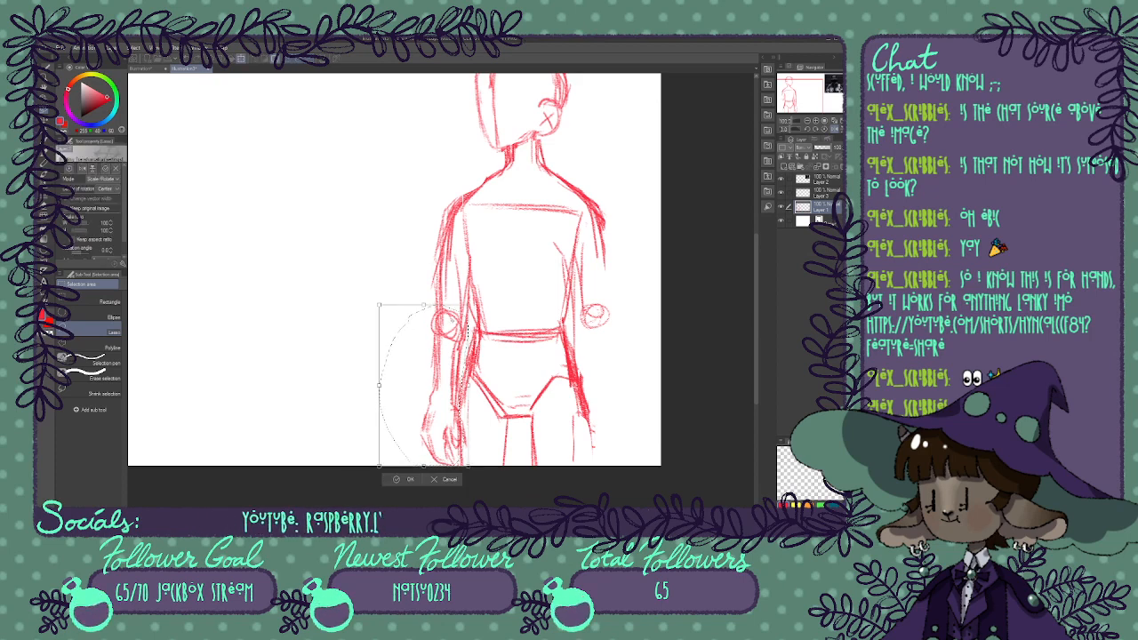
left_click_drag(506, 329, 514, 337)
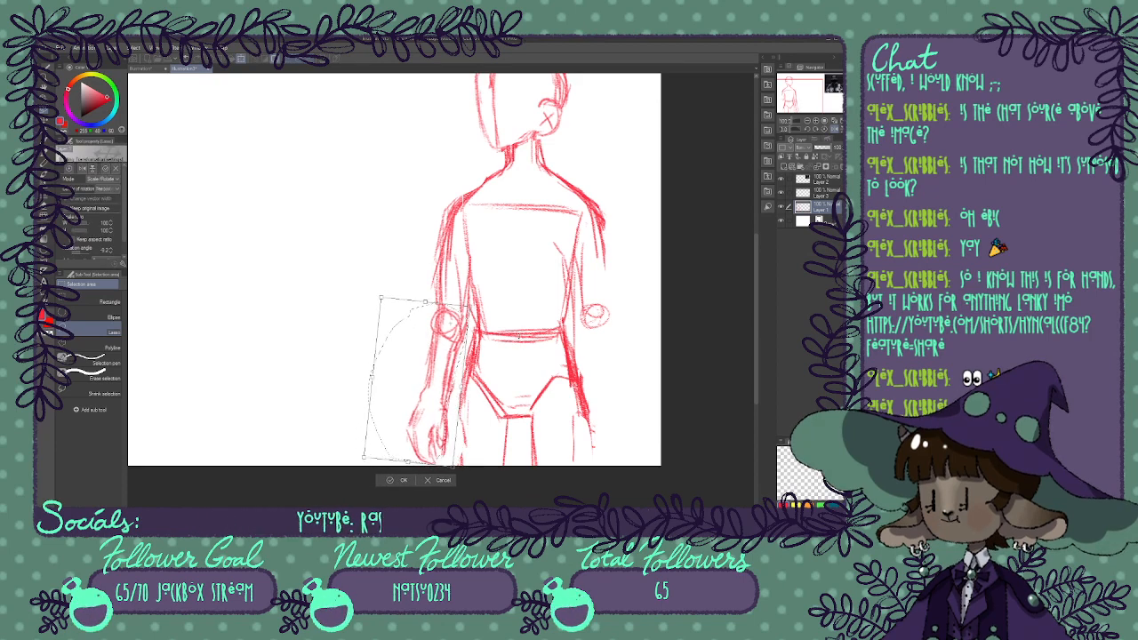
key("Return")
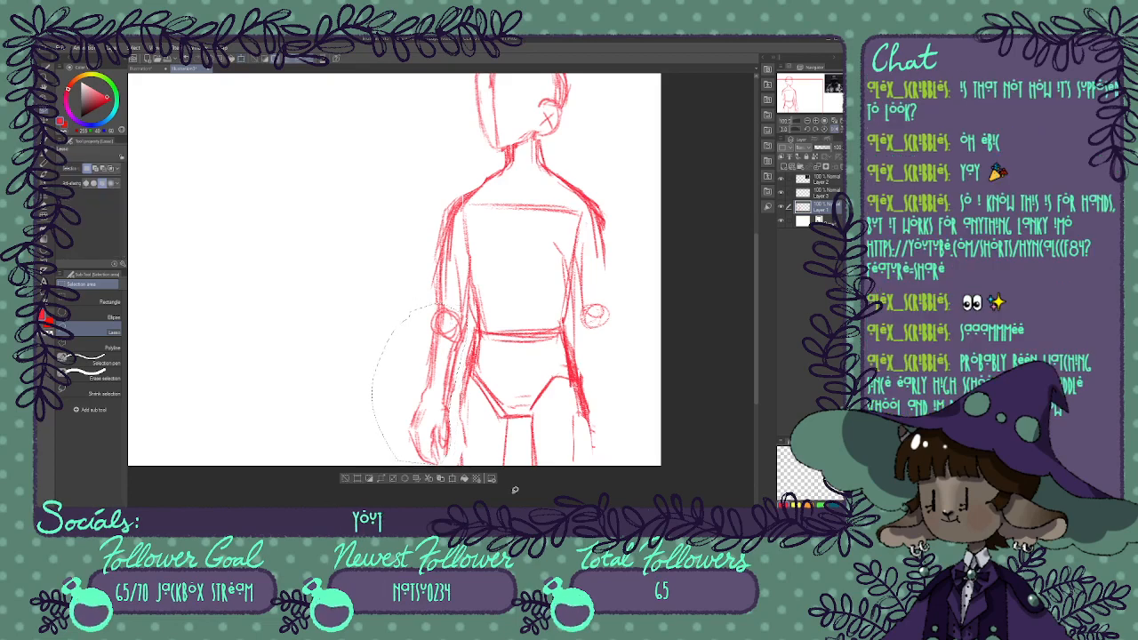
key("ctrl+d")
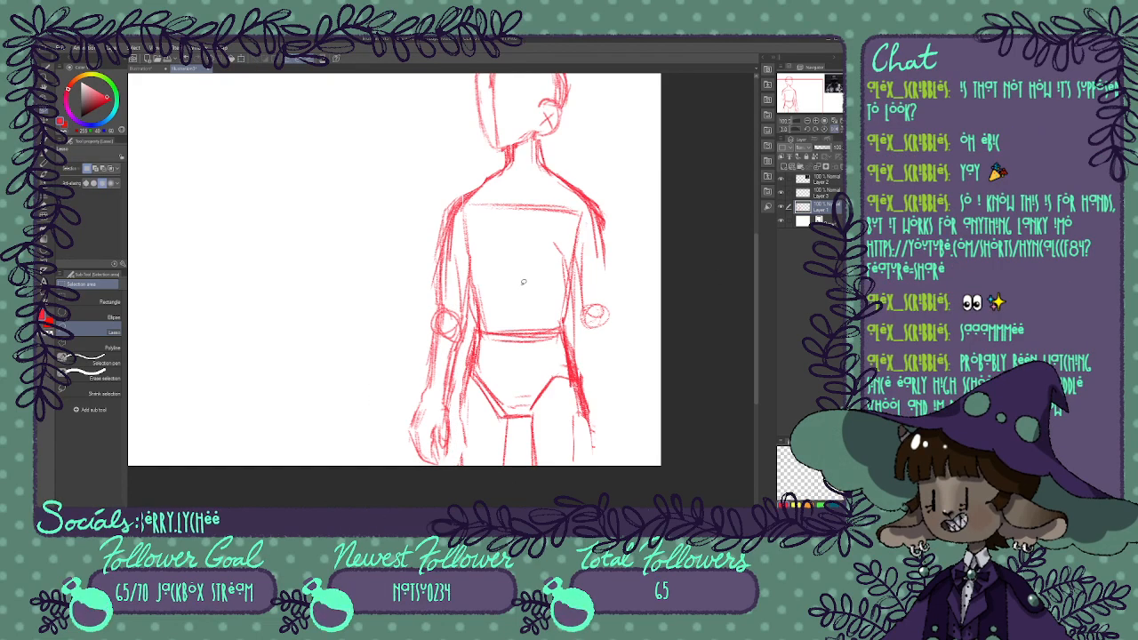
Redraw the outer thigh line beside the hand in red chalk, flip the canvas view and draw the missing arm's outer upper-arm contour.
left_click(44, 163)
mouse_move(458, 407)
left_mouse_down()
mouse_move(459, 465)
mouse_move(462, 416)
left_mouse_up()
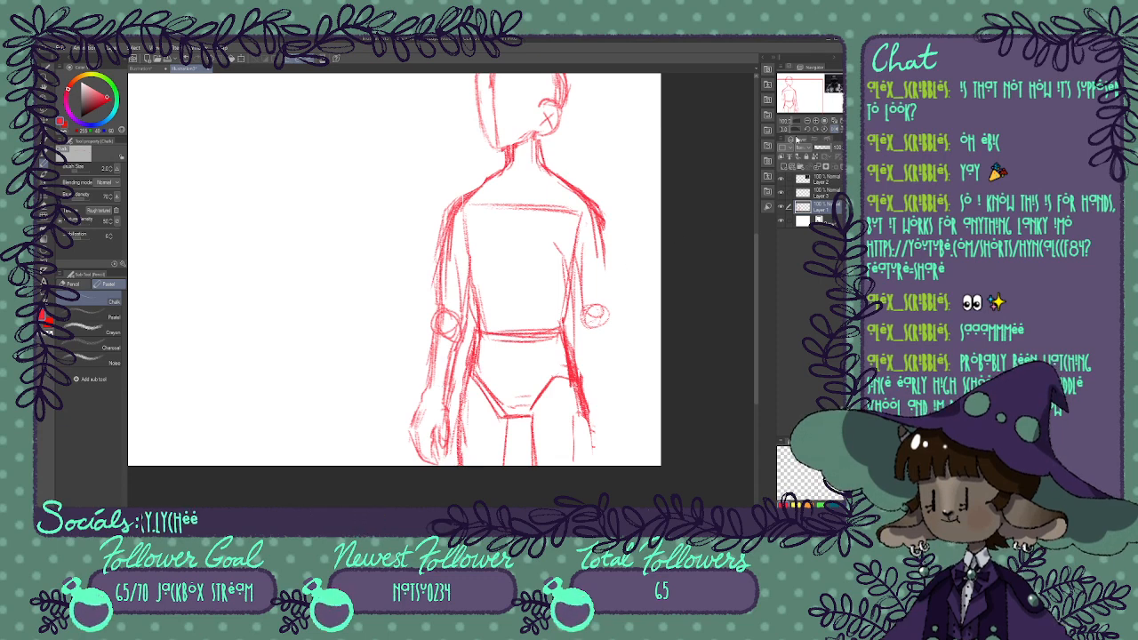
left_click_drag(806, 101, 788, 97)
left_click(833, 130)
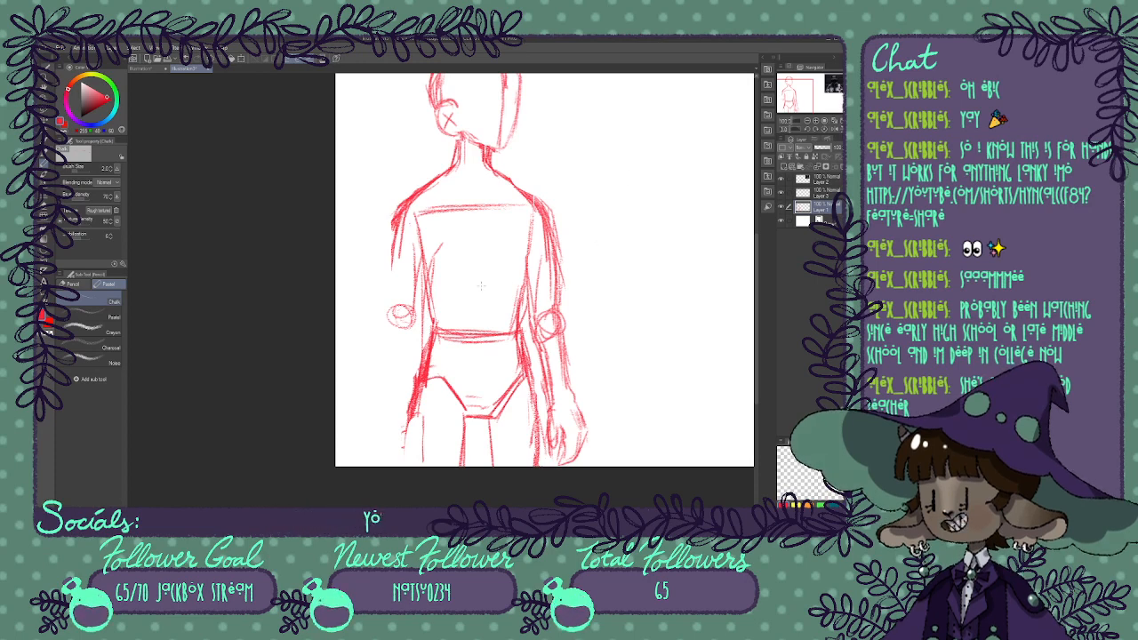
left_click_drag(391, 254, 394, 318)
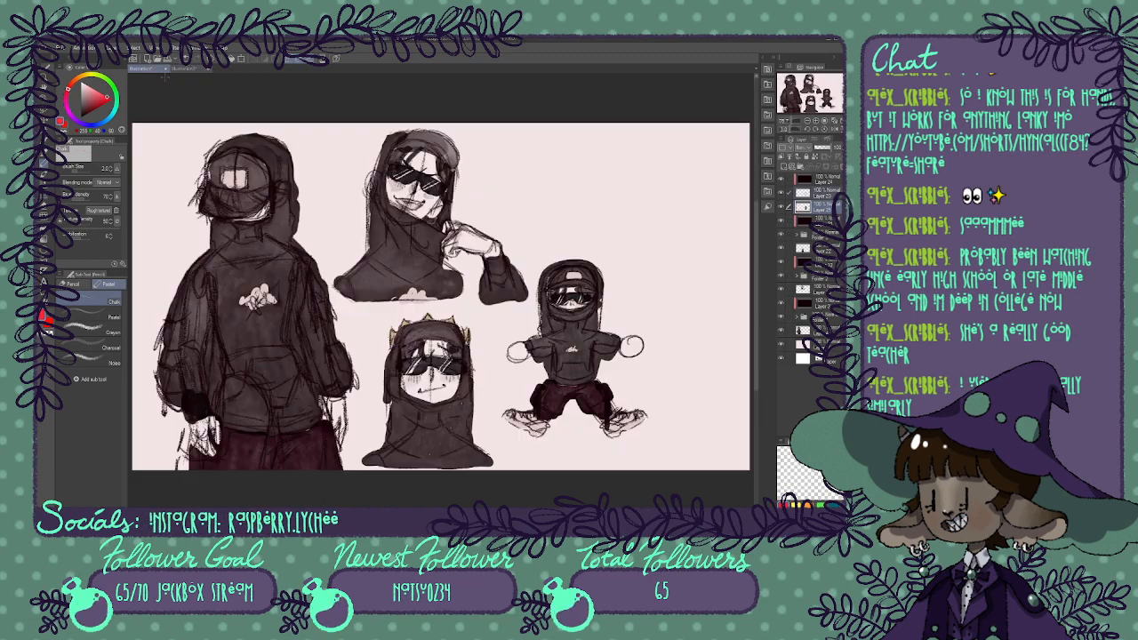
Check the hooded character sheet on the other canvas, then return to the body sketch and enlarge the missing arm's elbow circle.
left_click(156, 70)
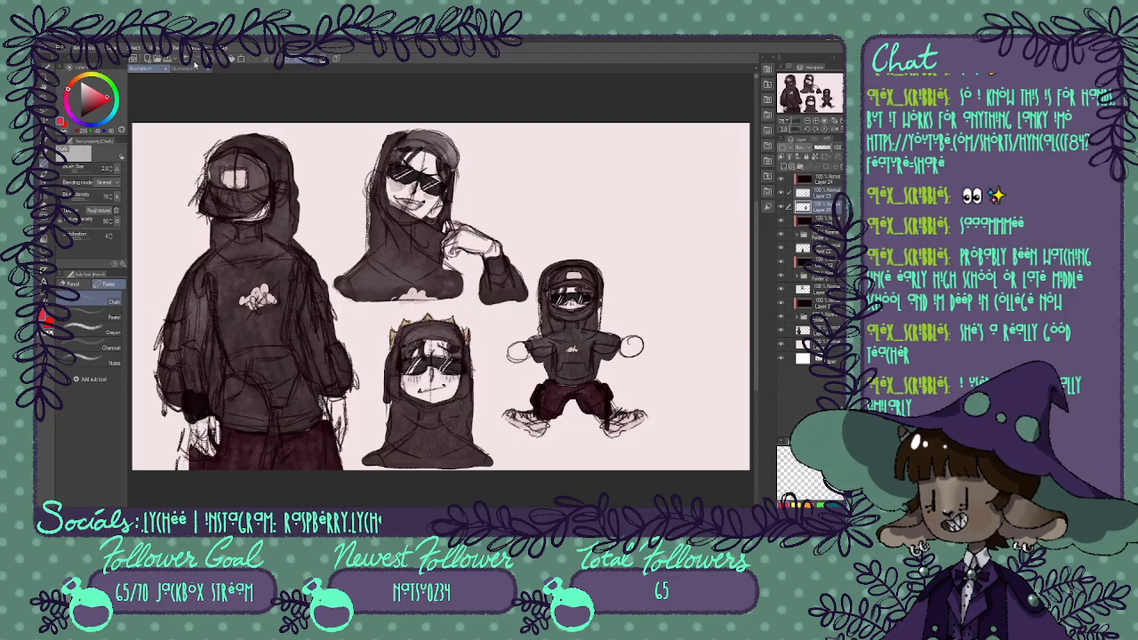
left_click(190, 71)
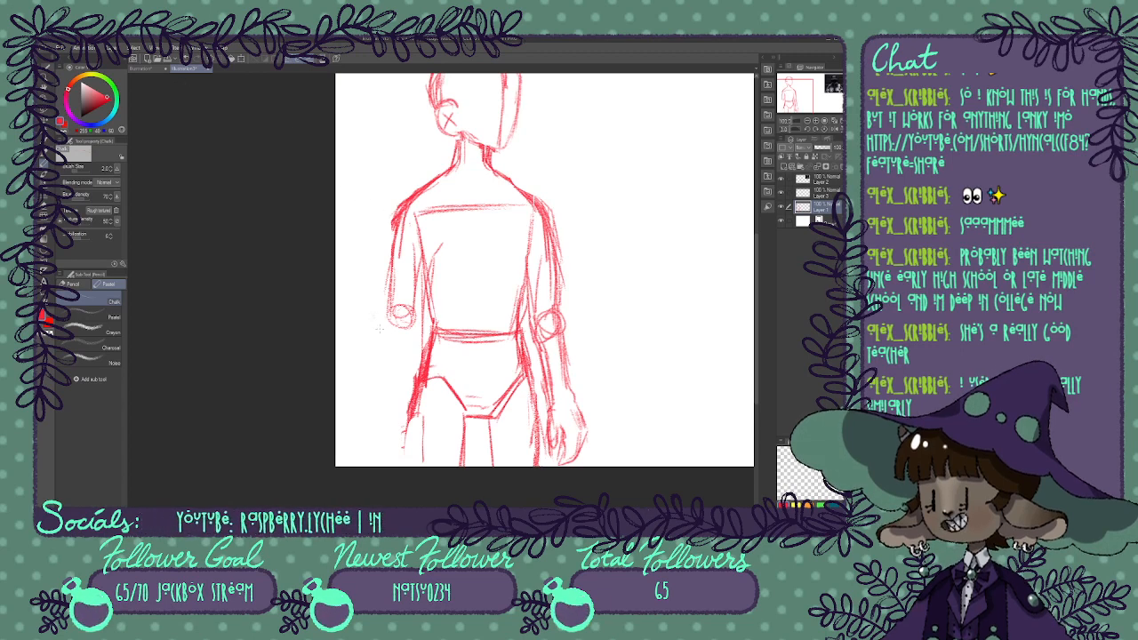
mouse_move(383, 313)
left_mouse_down()
mouse_move(377, 356)
mouse_move(388, 358)
left_mouse_up()
left_click_drag(391, 327, 391, 358)
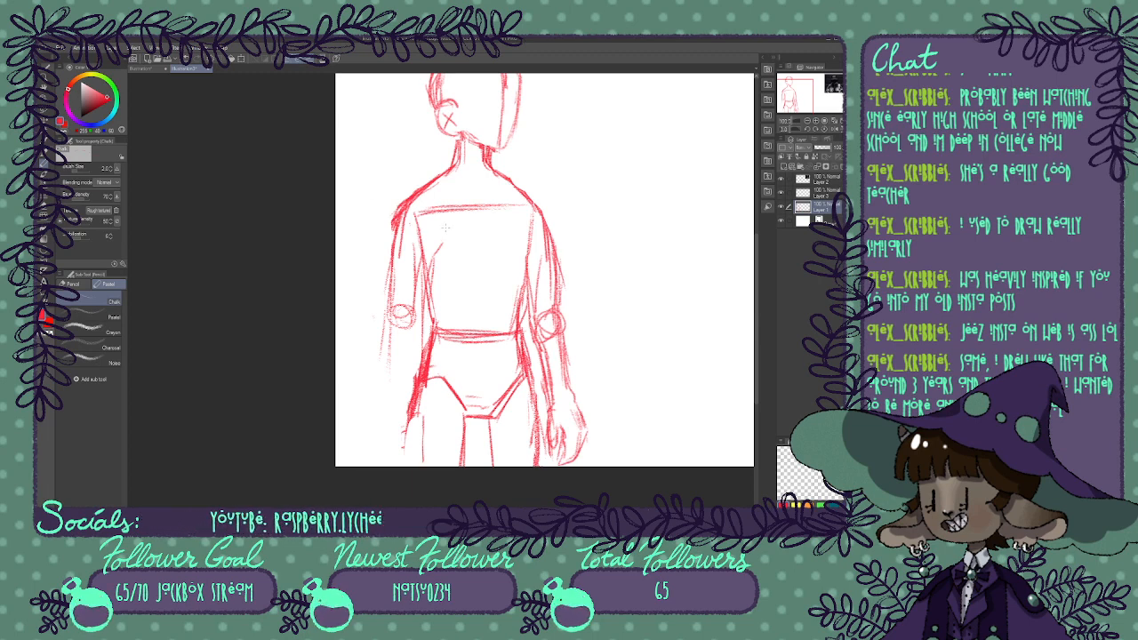
mouse_move(387, 318)
left_mouse_down()
mouse_move(414, 322)
mouse_move(386, 334)
left_mouse_up()
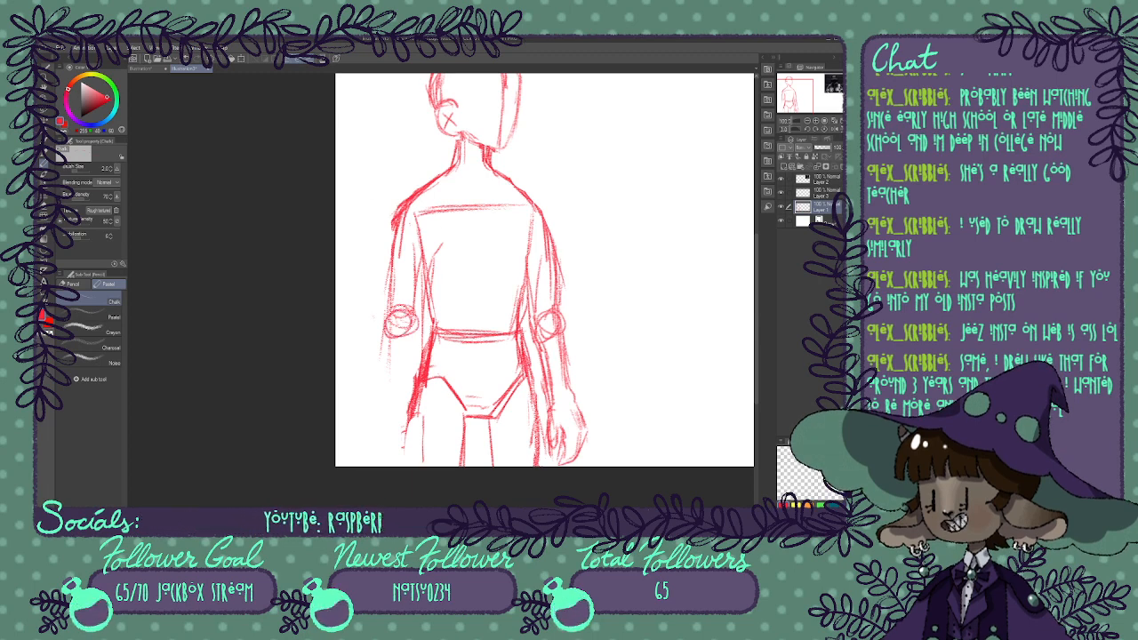
Draw the missing arm's inner contour and long outer line from the upper arm past the elbow to the hand in red chalk.
left_click_drag(427, 272, 411, 340)
left_click_drag(392, 254, 381, 380)
left_click_drag(382, 326, 375, 402)
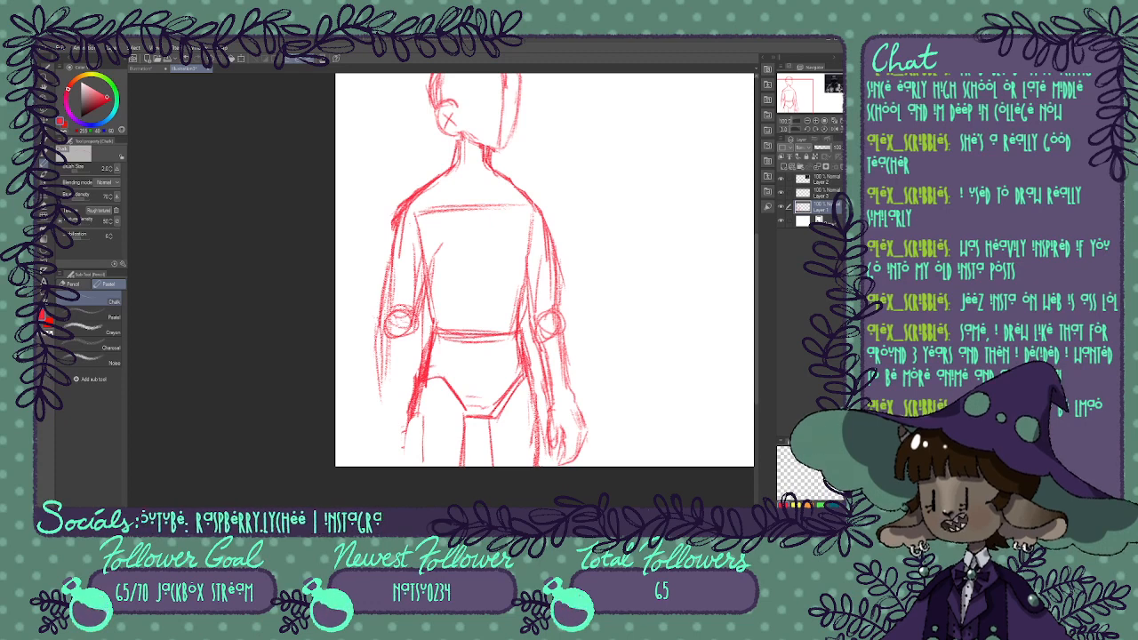
left_click_drag(377, 346, 384, 462)
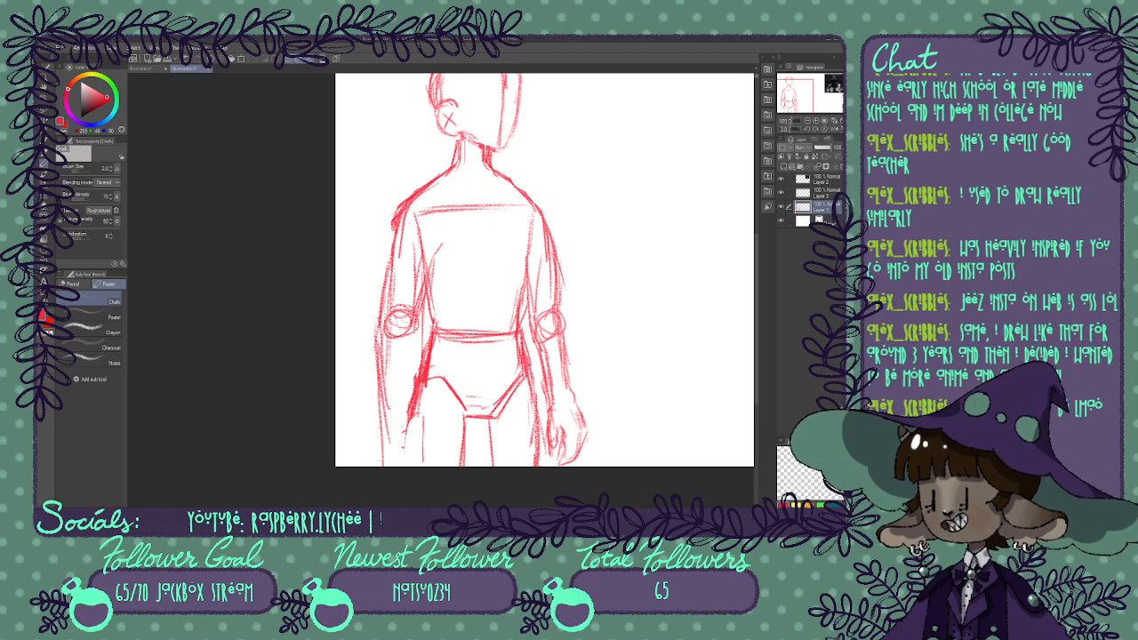
Add the wrist circle and rough in the palm and fingers of the same arm down to the canvas edge.
mouse_move(393, 414)
left_mouse_down()
mouse_move(391, 434)
mouse_move(409, 406)
mouse_move(396, 430)
mouse_move(375, 430)
mouse_move(407, 463)
left_mouse_up()
key("ctrl+z")
mouse_move(412, 419)
left_mouse_down()
mouse_move(418, 457)
mouse_move(381, 462)
left_mouse_up()
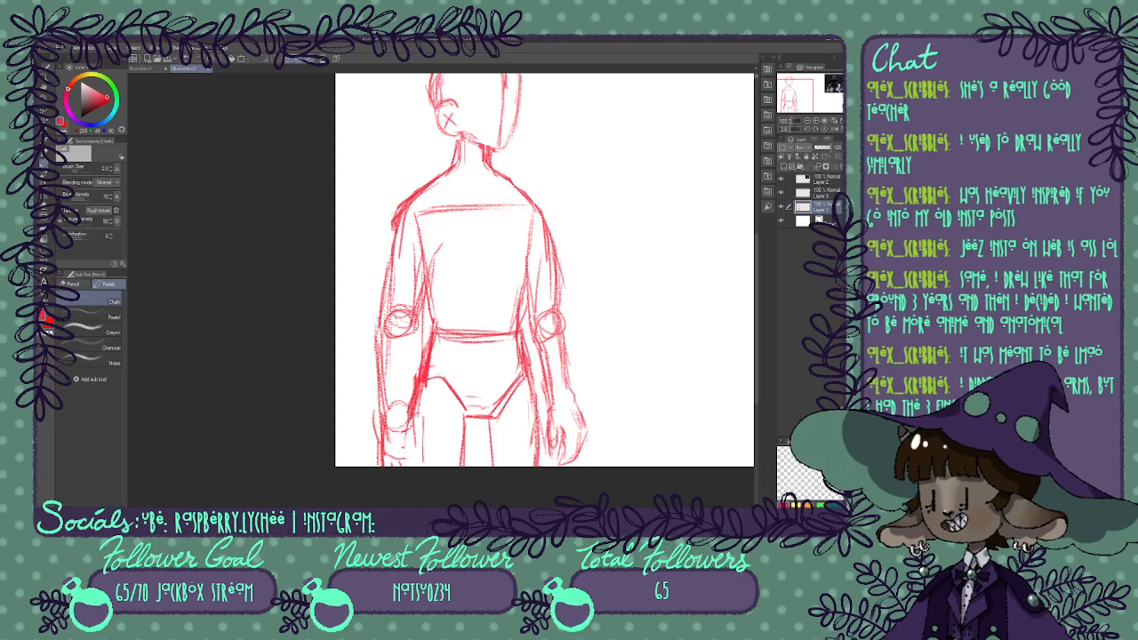
mouse_move(626, 319)
left_mouse_down()
mouse_move(645, 316)
mouse_move(640, 333)
mouse_move(623, 316)
left_mouse_up()
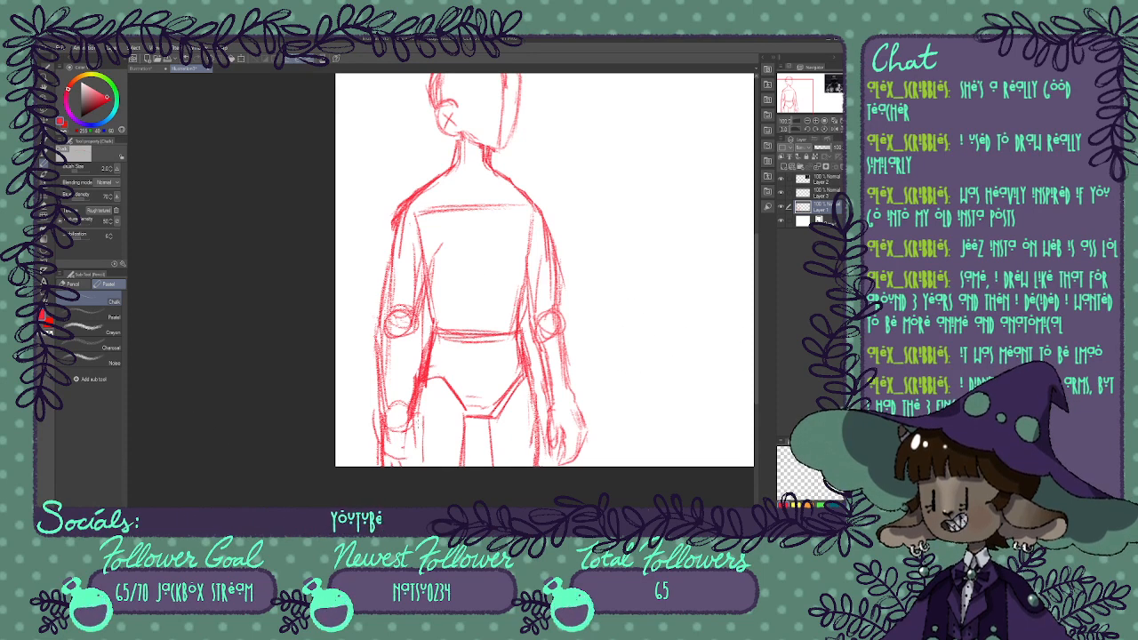
mouse_move(414, 421)
left_mouse_down()
mouse_move(426, 452)
mouse_move(414, 465)
left_mouse_up()
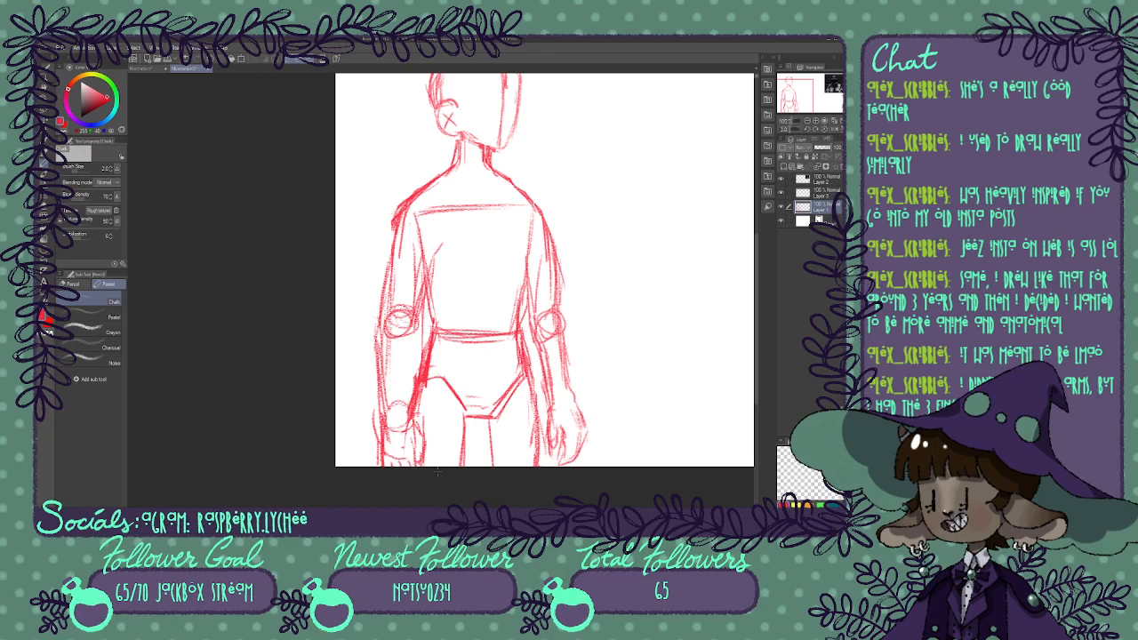
Doodle a simplified cartoon hand and a round head in the blank area beside the figure, and remove both.
mouse_move(639, 322)
left_mouse_down()
mouse_move(676, 286)
mouse_move(679, 301)
mouse_move(687, 293)
mouse_move(706, 314)
mouse_move(682, 343)
left_mouse_up()
left_click_drag(648, 305, 664, 345)
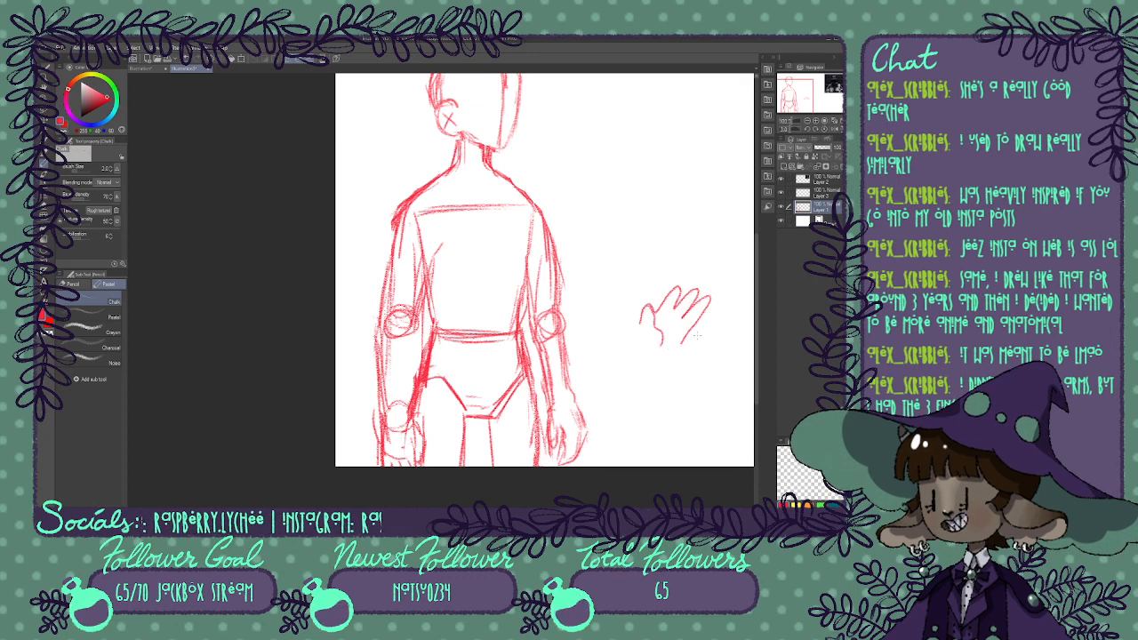
mouse_move(732, 305)
left_mouse_down()
mouse_move(642, 347)
mouse_move(636, 338)
mouse_move(731, 323)
left_mouse_up()
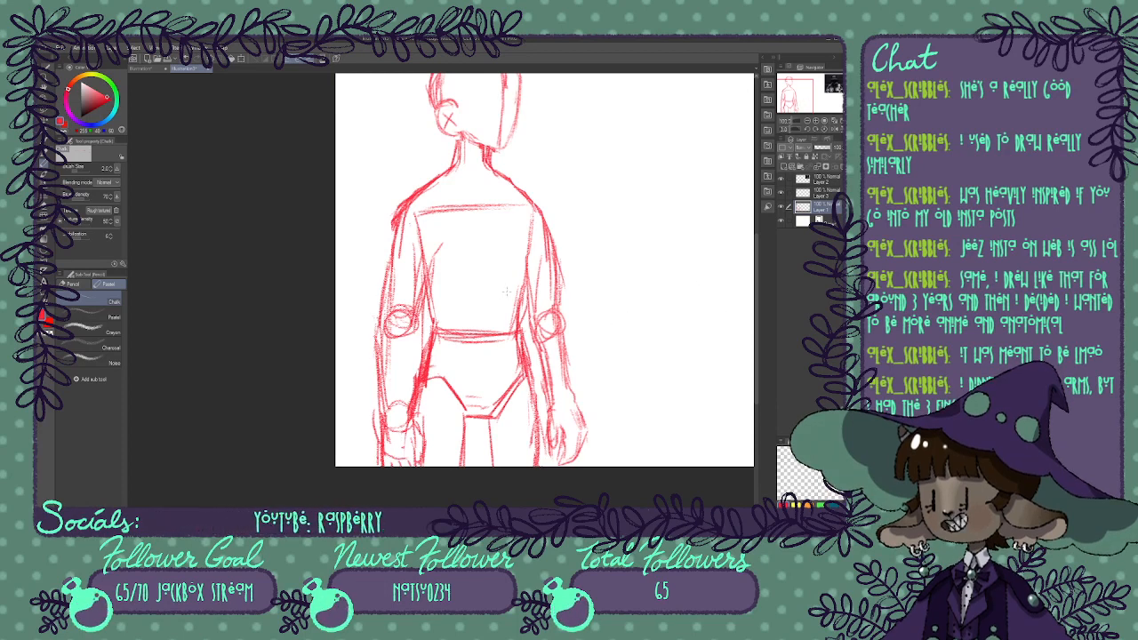
mouse_move(637, 302)
left_mouse_down()
mouse_move(645, 339)
mouse_move(658, 265)
left_mouse_up()
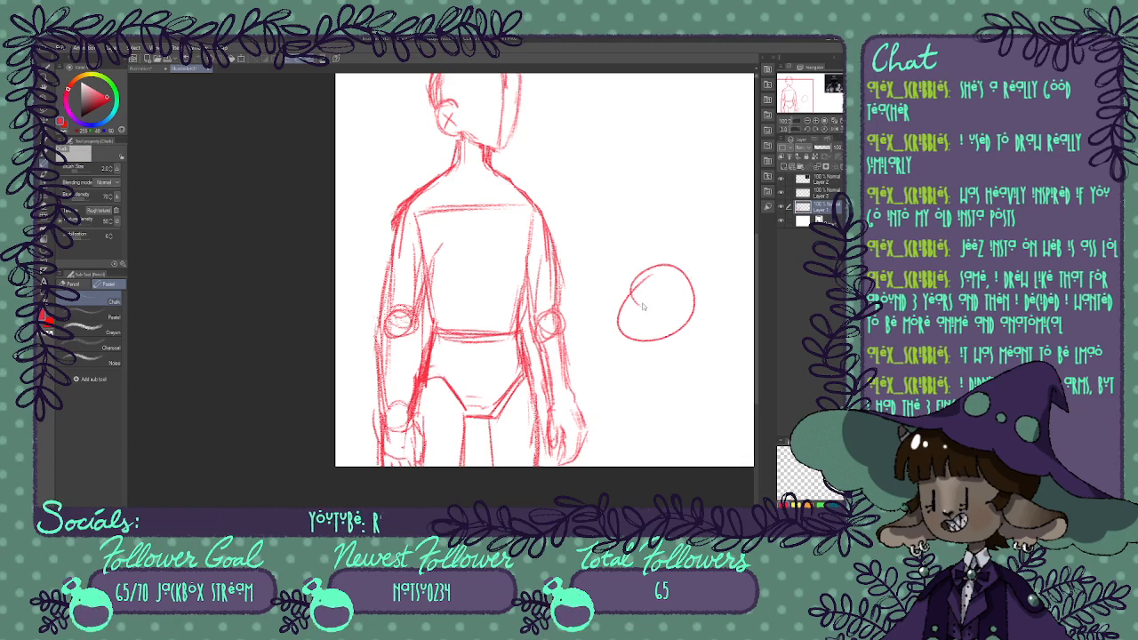
key("ctrl+z")
mouse_move(612, 311)
left_mouse_down()
mouse_move(610, 325)
mouse_move(623, 284)
mouse_move(671, 295)
mouse_move(672, 313)
left_mouse_up()
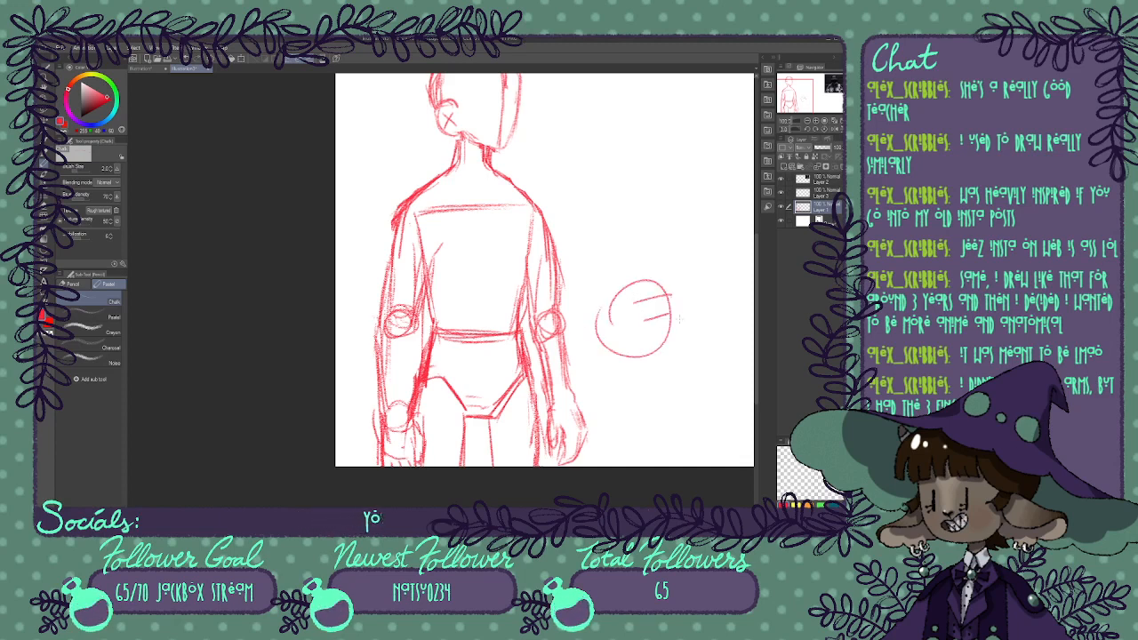
key("ctrl+z")
key("ctrl+z")
key("ctrl+z")
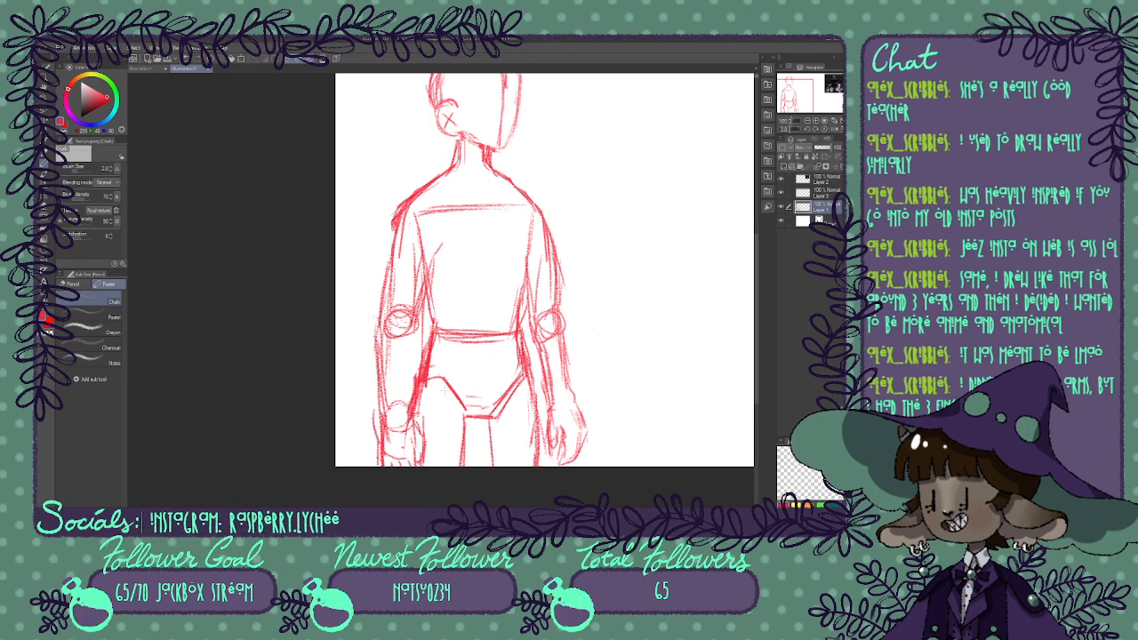
Reinforce the new arm's inner and outer contours with repeated red chalk strokes from the upper arm to the wrist.
mouse_move(418, 328)
left_mouse_down()
mouse_move(408, 402)
mouse_move(412, 338)
left_mouse_up()
left_click_drag(426, 284, 409, 345)
left_click_drag(423, 298, 411, 368)
left_click_drag(384, 309, 382, 356)
left_click_drag(381, 316, 386, 416)
left_click_drag(385, 358, 387, 421)
left_click_drag(381, 327, 380, 370)
left_click_drag(381, 295, 381, 327)
left_click_drag(389, 247, 386, 299)
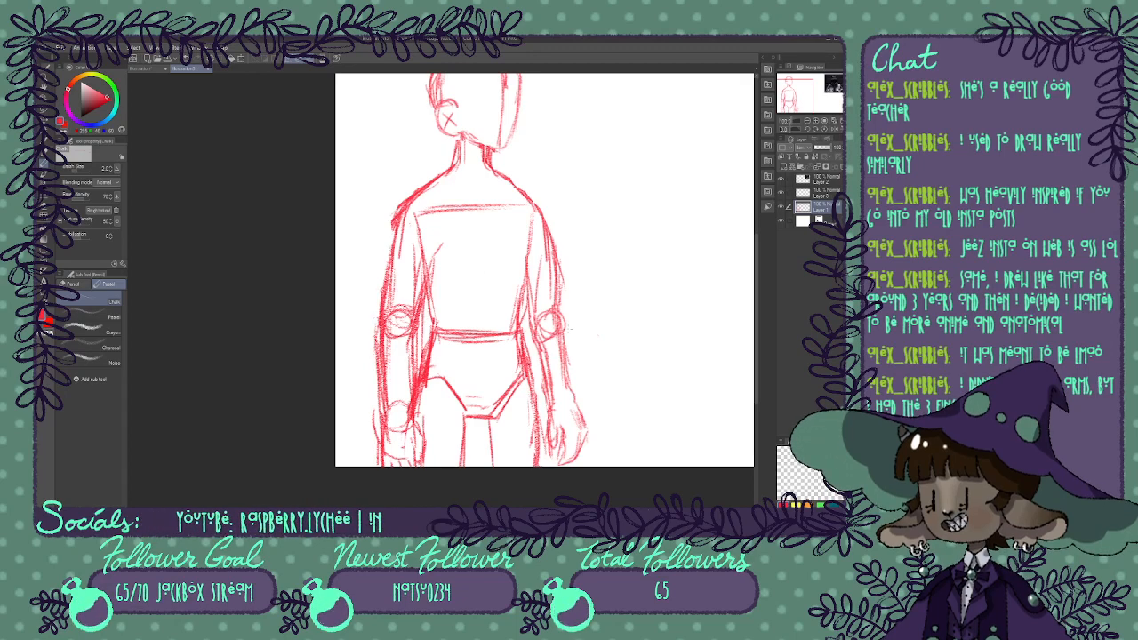
Strengthen the opposite forearm's outer contour and its inner line beside the hip in red chalk.
left_click_drag(565, 322, 549, 413)
left_click_drag(532, 343, 532, 357)
left_click_drag(532, 310, 531, 348)
left_click_drag(529, 298, 525, 352)
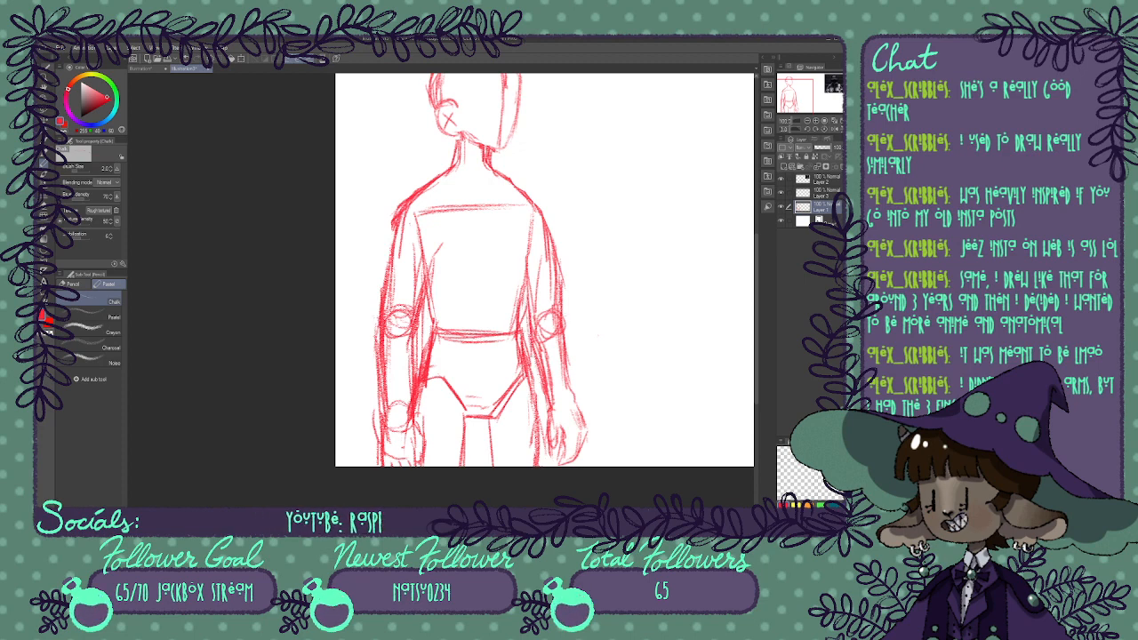
Darken both sides of the torso from below the chest down to the waist in red chalk.
left_click_drag(528, 240, 521, 285)
left_click_drag(534, 233, 520, 298)
left_click_drag(518, 297, 514, 318)
left_click_drag(522, 278, 514, 323)
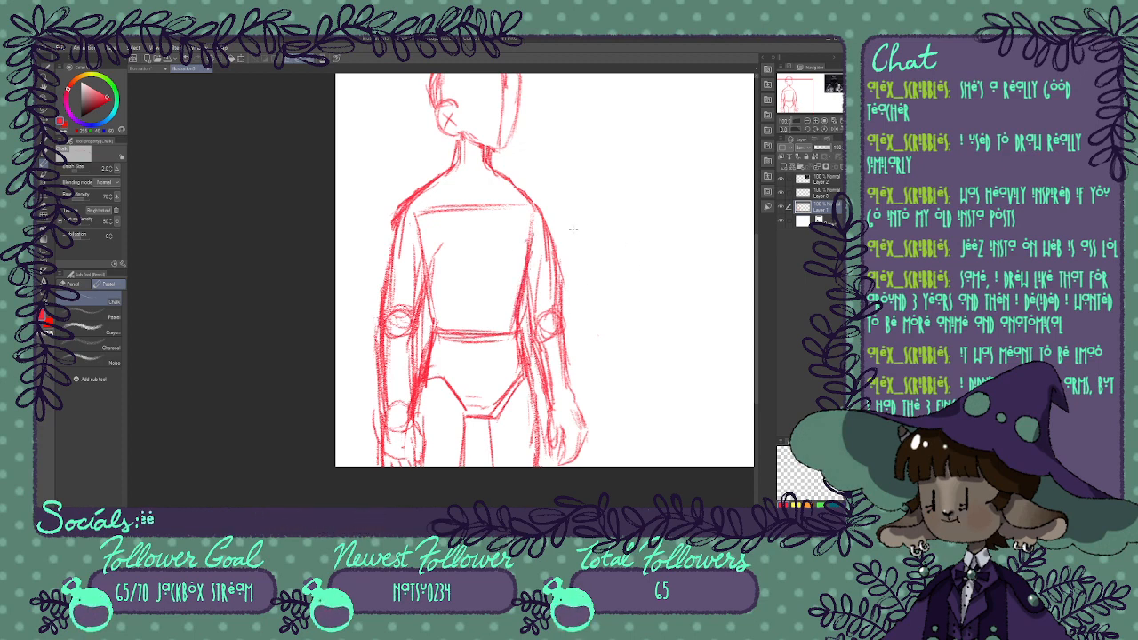
left_click_drag(423, 288, 433, 316)
left_click_drag(429, 292, 433, 347)
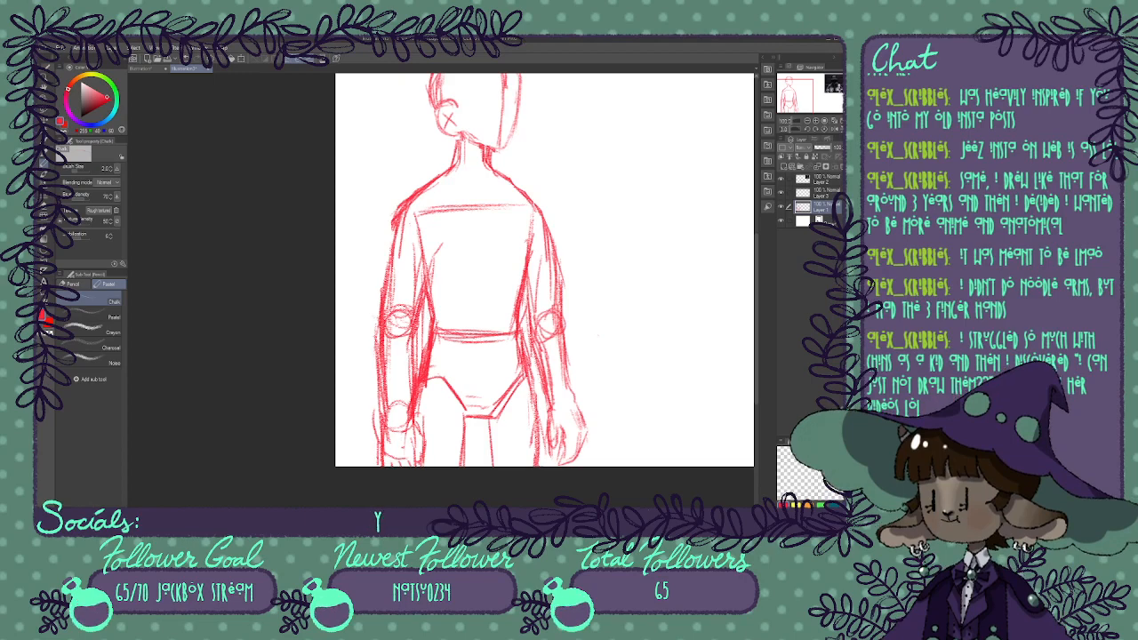
Doodle a round smiling face and an arched head shape beside the figure's head, and remove them.
key("ctrl+plus")
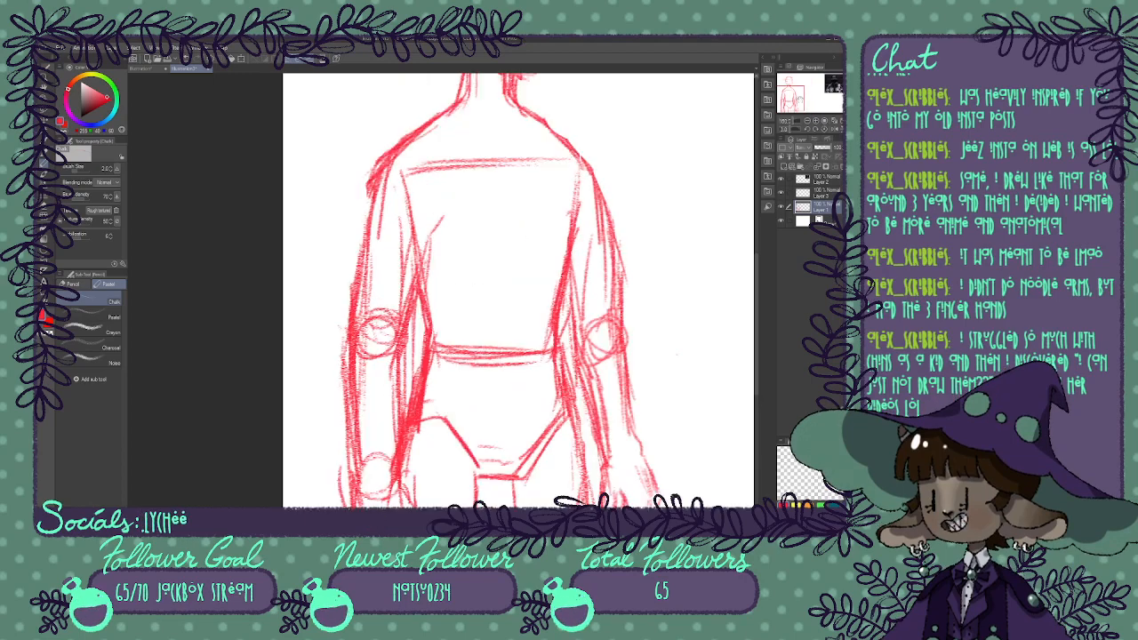
left_click_drag(591, 159, 563, 372)
left_click_drag(485, 287, 512, 343)
left_click_drag(592, 227, 601, 210)
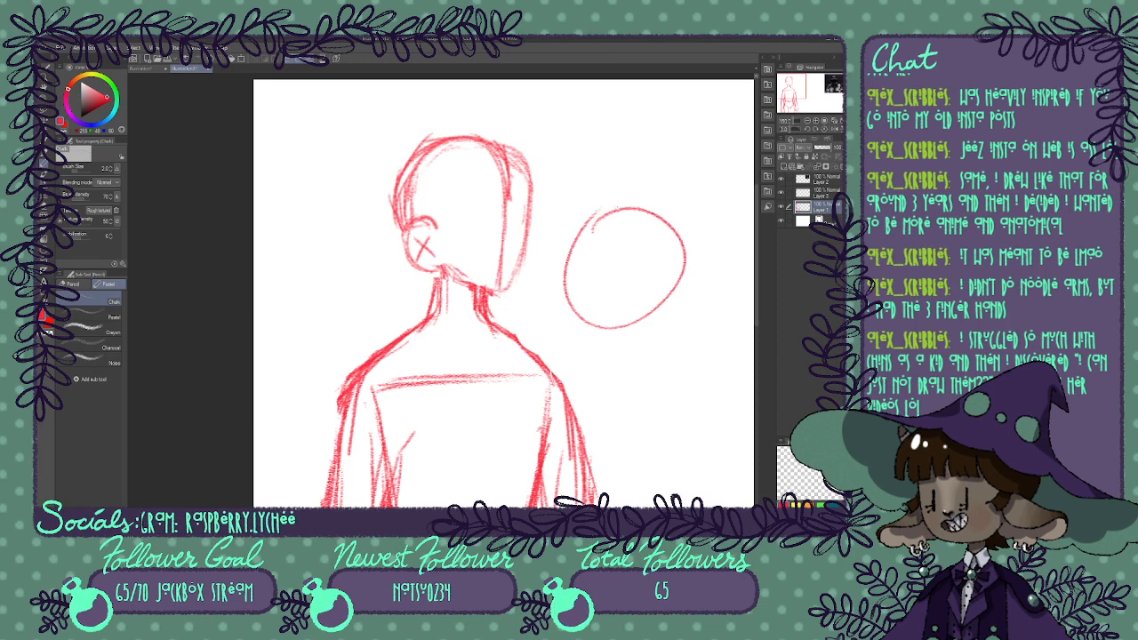
left_click_drag(591, 291, 602, 293)
left_click_drag(638, 273, 630, 286)
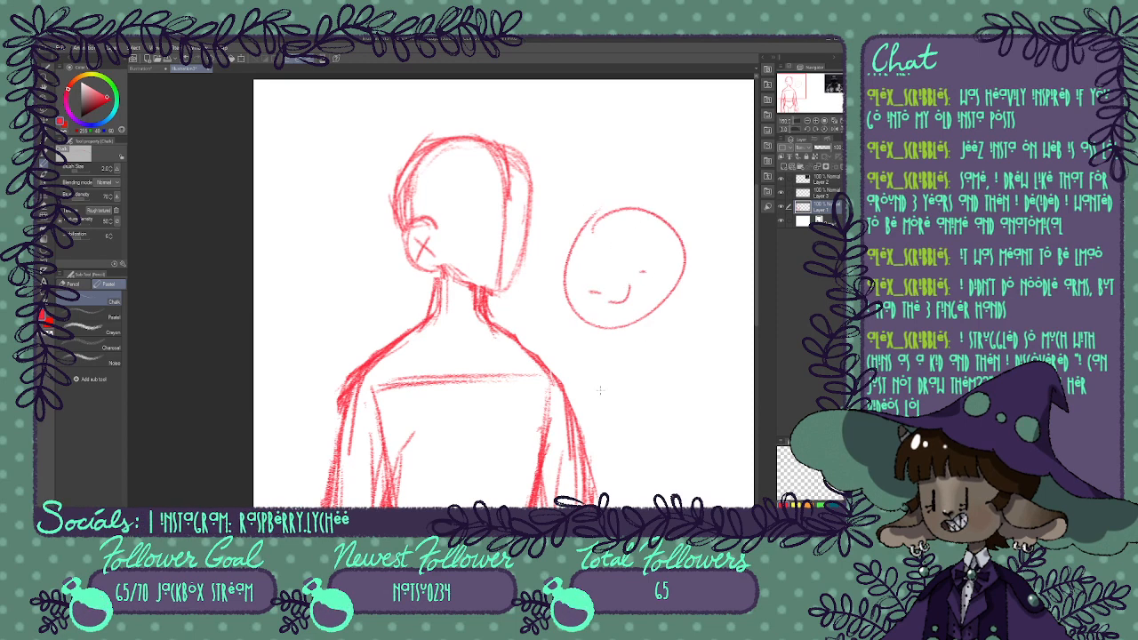
mouse_move(689, 212)
left_mouse_down()
mouse_move(586, 264)
mouse_move(651, 309)
mouse_move(661, 335)
mouse_move(698, 276)
mouse_move(660, 160)
left_mouse_up()
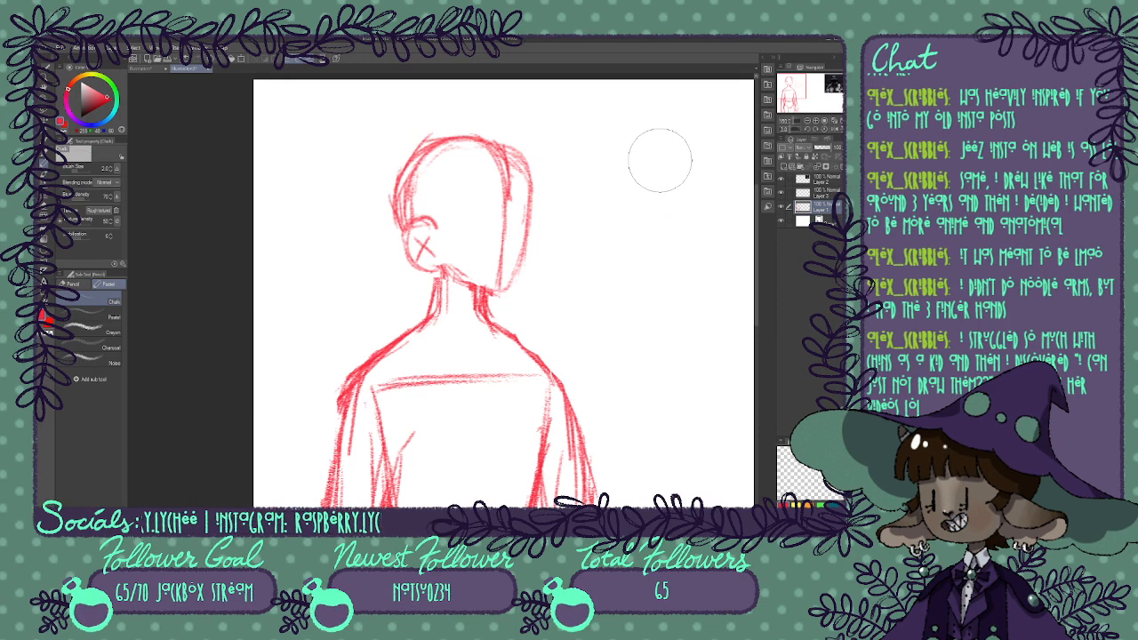
mouse_move(615, 289)
left_mouse_down()
mouse_move(624, 217)
mouse_move(671, 254)
mouse_move(680, 305)
left_mouse_up()
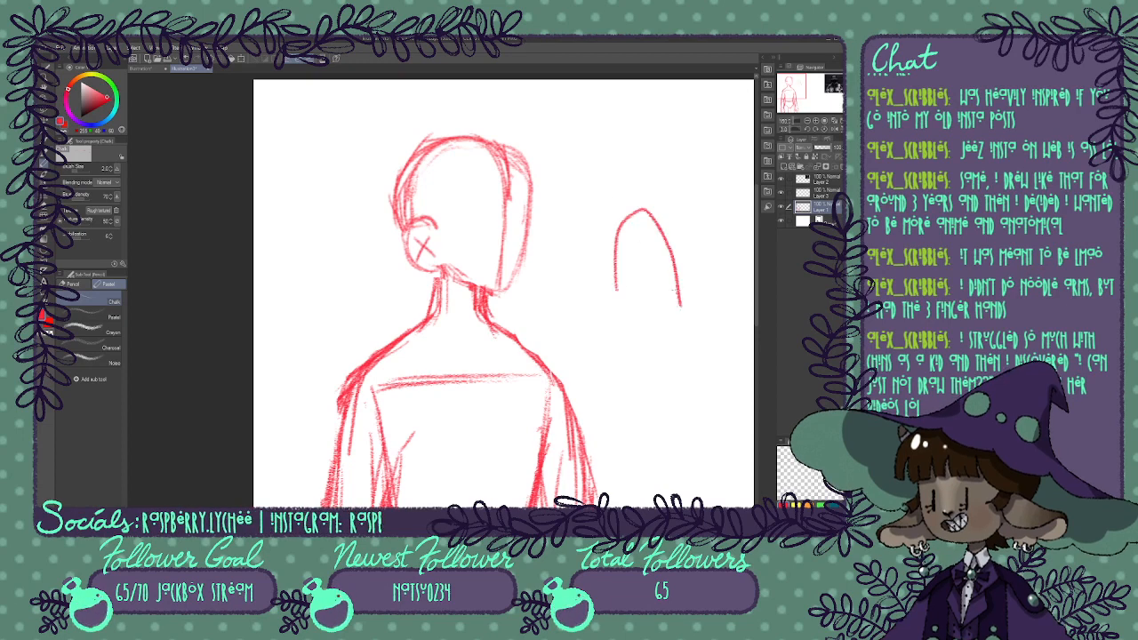
left_click_drag(628, 251, 631, 253)
mouse_move(649, 246)
left_mouse_down()
mouse_move(646, 207)
mouse_move(642, 321)
mouse_move(693, 285)
left_mouse_up()
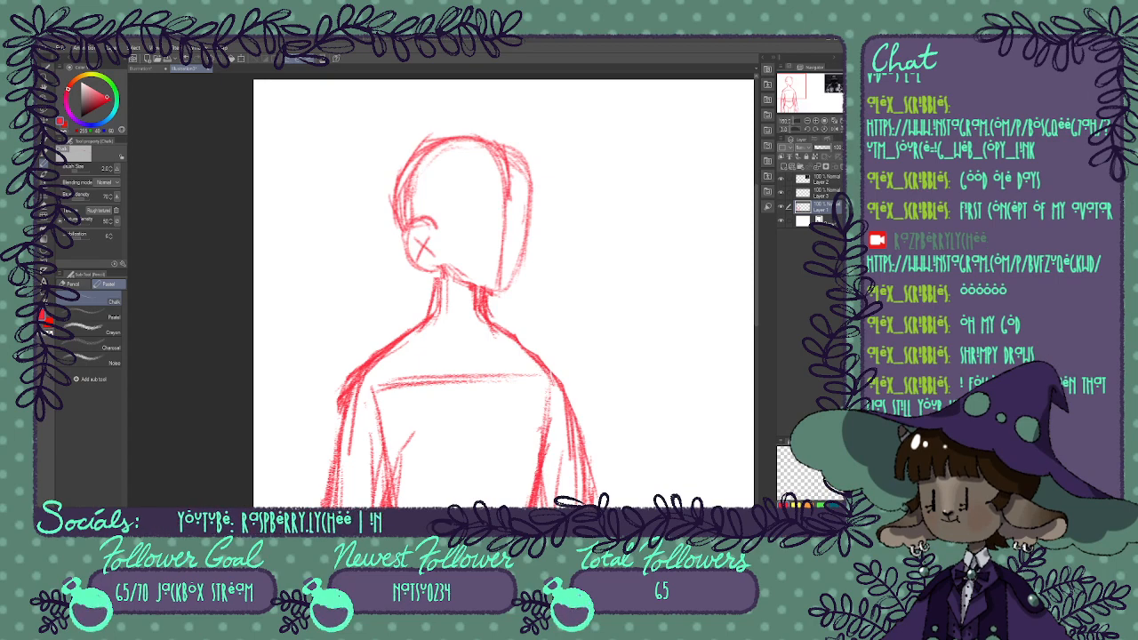
Make the layer directly above the red body sketch active and set the chalk colour to dark teal.
left_click_drag(550, 406, 452, 242)
left_click_drag(794, 95, 795, 92)
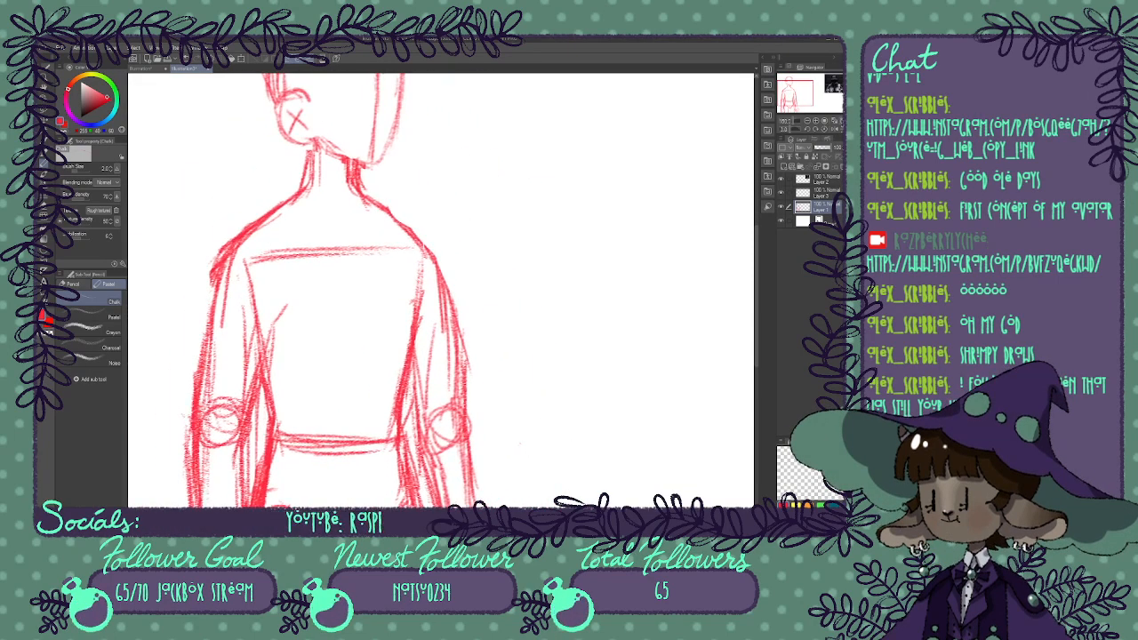
left_click(841, 121)
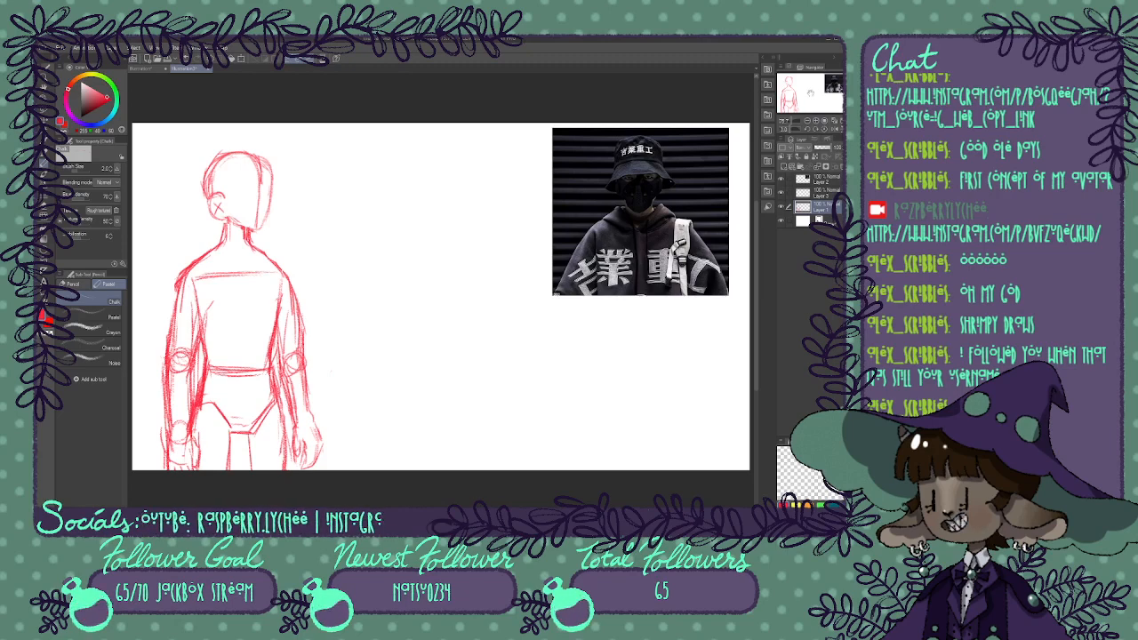
left_click_drag(812, 93, 800, 95)
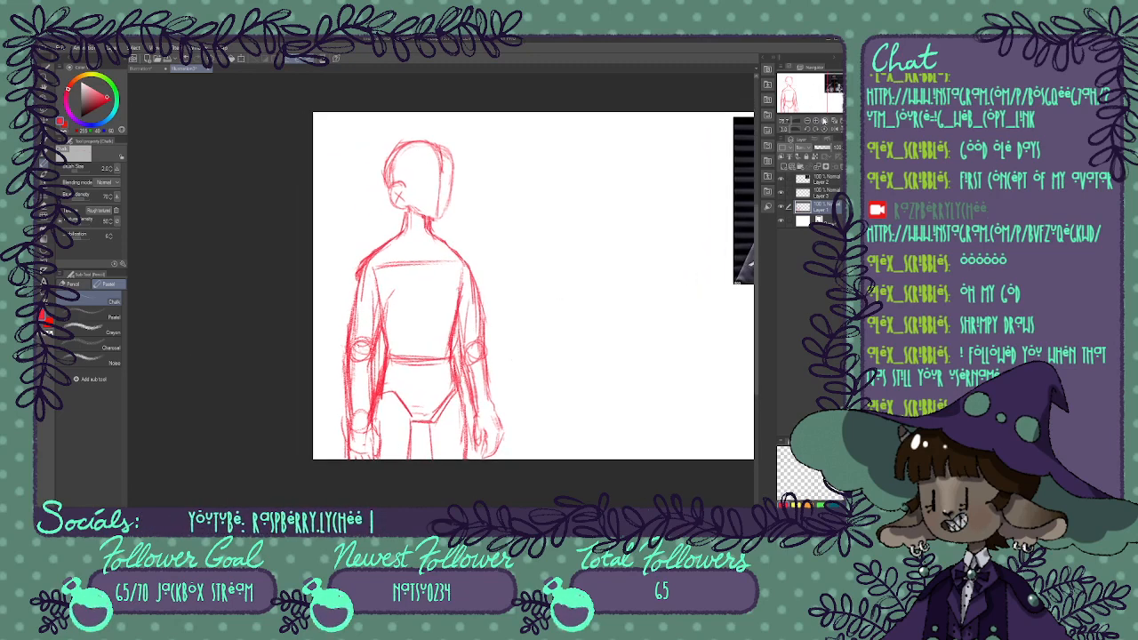
left_click(822, 193)
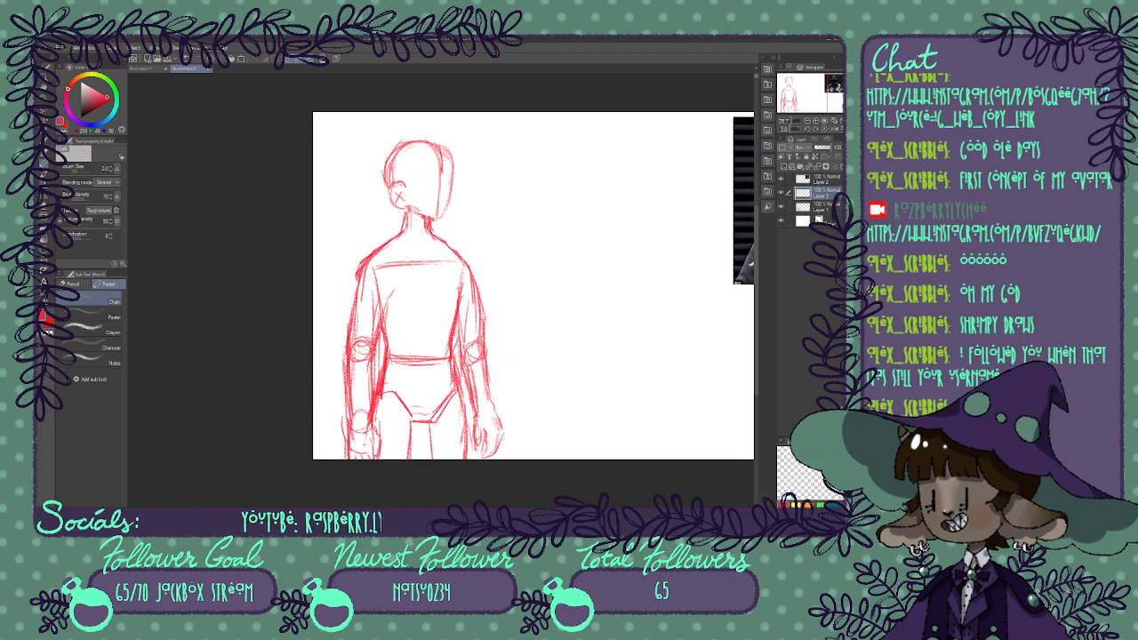
left_click(832, 505)
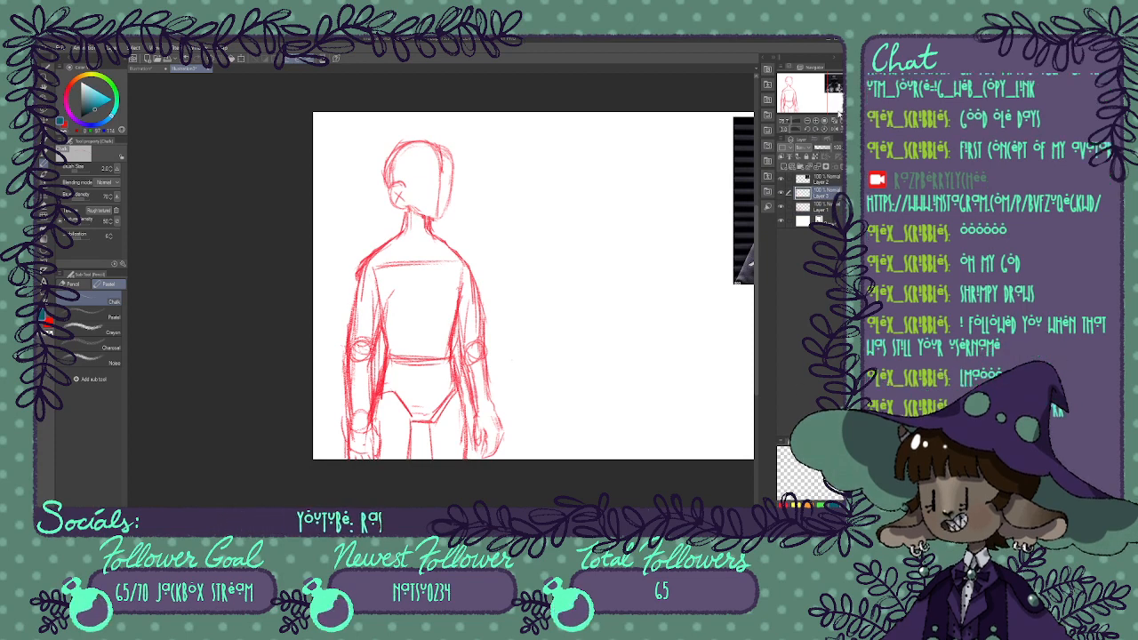
Sketch a tilted hat brim across the head in teal chalk, with curved ends projecting past both sides of the head.
mouse_move(812, 86)
left_mouse_down()
mouse_move(834, 87)
mouse_move(814, 92)
left_mouse_up()
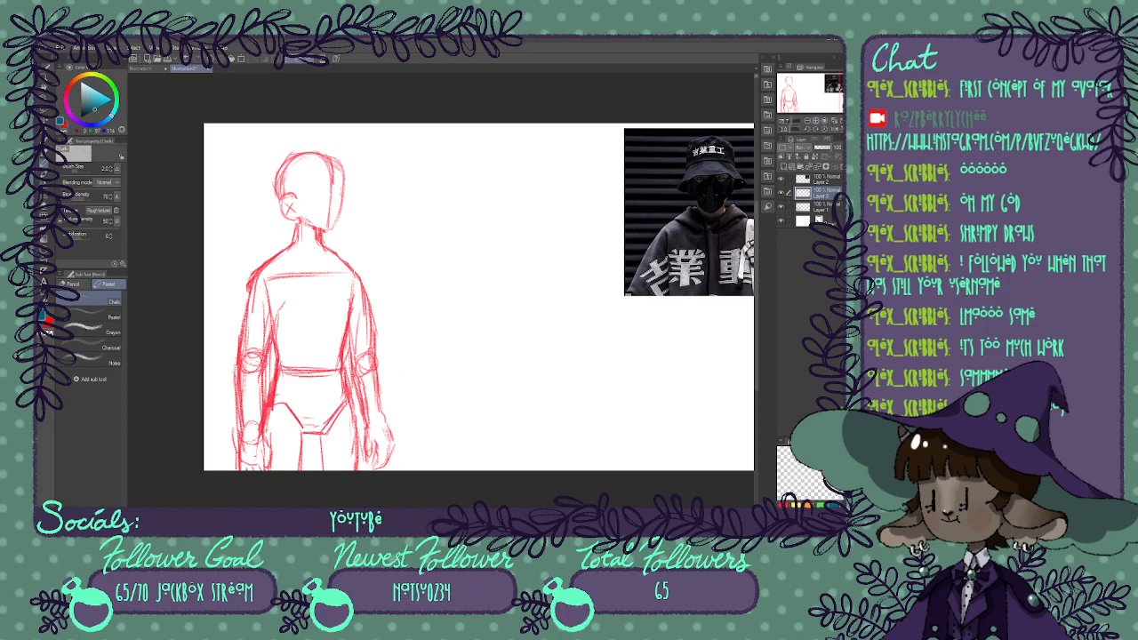
left_click(807, 120)
left_click(815, 120)
left_click_drag(812, 100, 794, 87)
left_click(815, 120)
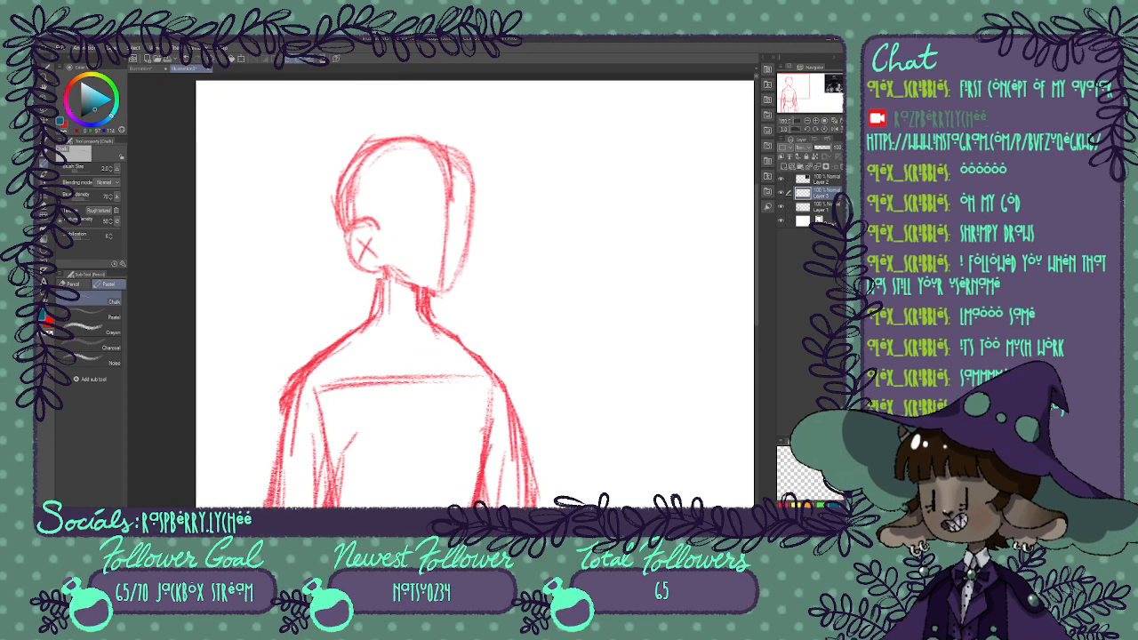
left_click_drag(313, 210, 363, 178)
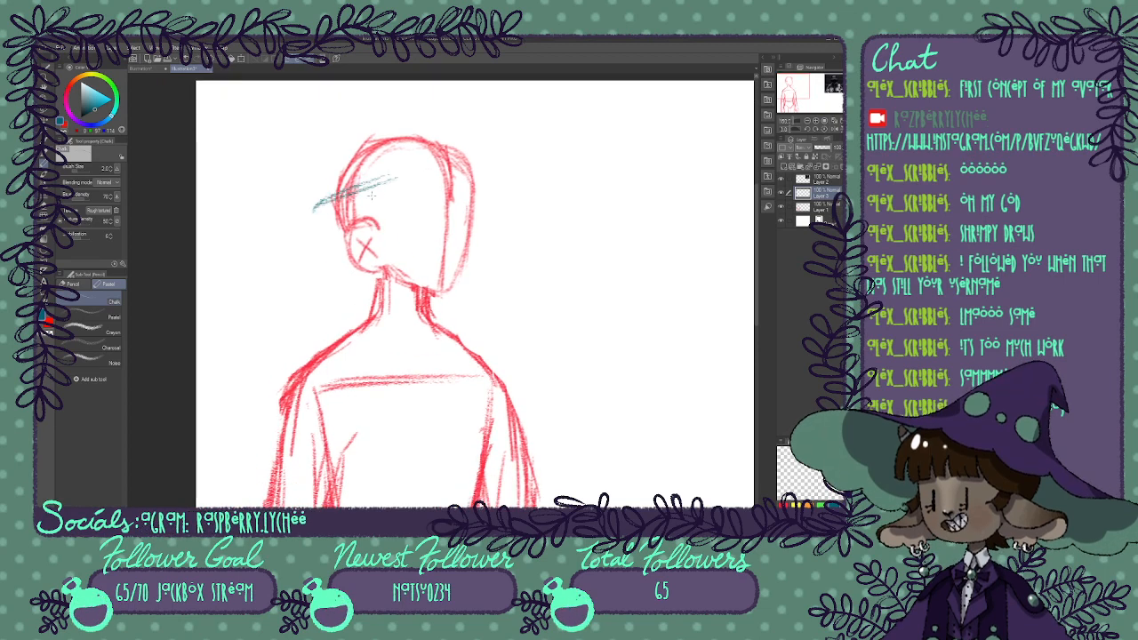
mouse_move(343, 199)
left_mouse_down()
mouse_move(441, 176)
mouse_move(499, 185)
left_mouse_up()
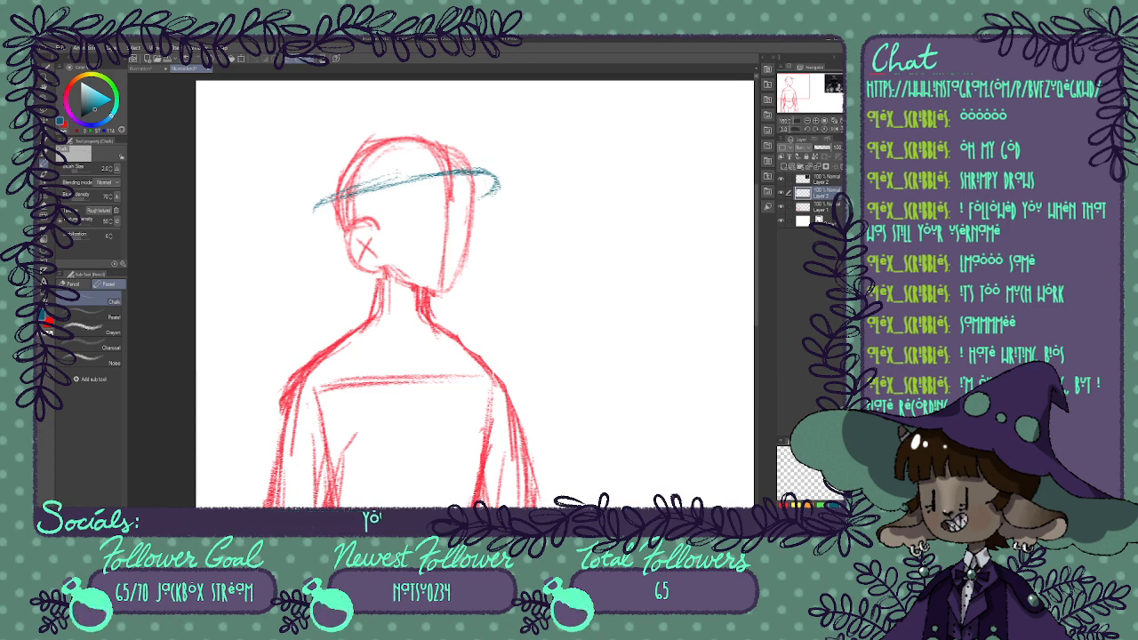
mouse_move(330, 206)
left_mouse_down()
mouse_move(320, 230)
mouse_move(327, 203)
mouse_move(423, 178)
mouse_move(509, 173)
mouse_move(479, 199)
left_mouse_up()
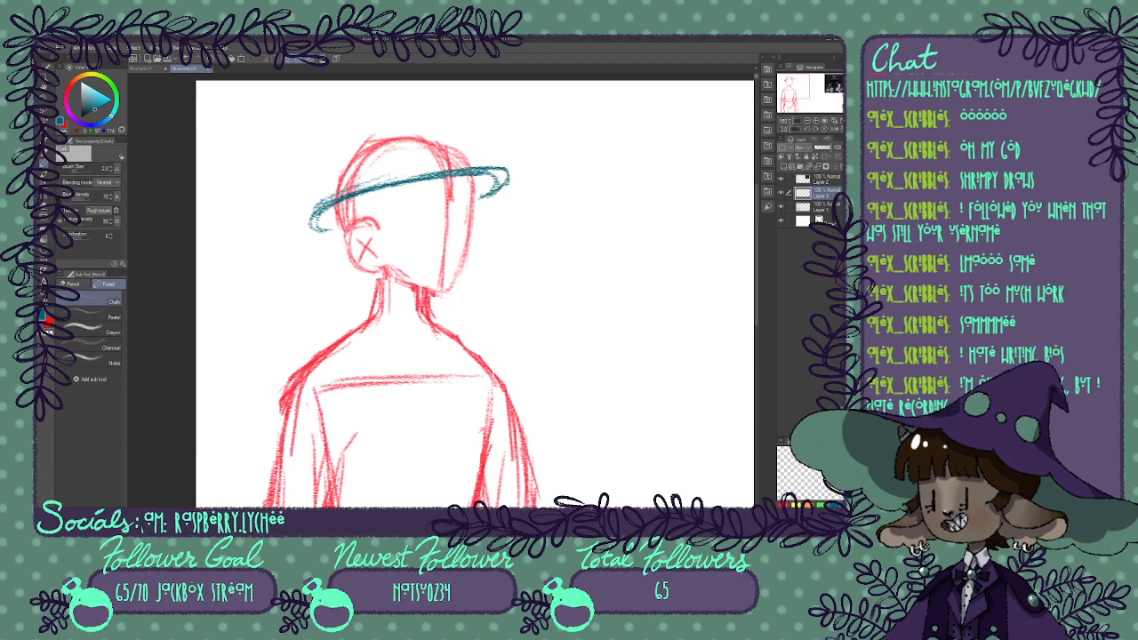
mouse_move(330, 189)
left_mouse_down()
mouse_move(307, 218)
mouse_move(340, 180)
mouse_move(414, 159)
mouse_move(471, 149)
mouse_move(508, 172)
left_mouse_up()
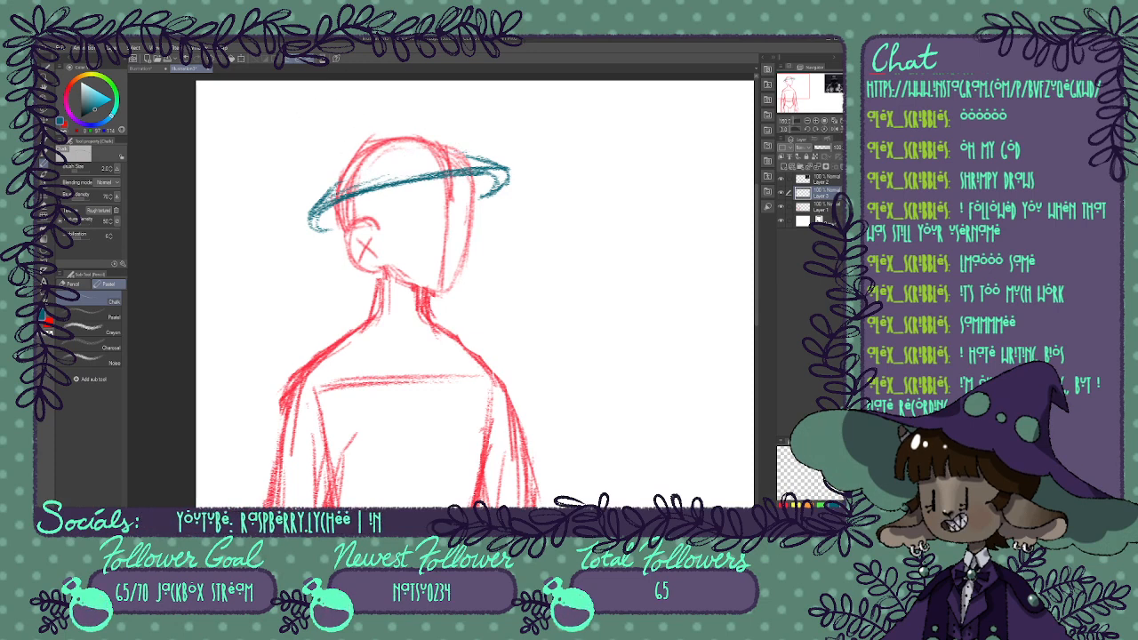
Sketch the arched back edge of the hat brim in teal chalk and move the whole brim slightly lower on the head.
mouse_move(338, 183)
left_mouse_down()
mouse_move(308, 221)
mouse_move(319, 196)
mouse_move(365, 169)
mouse_move(475, 149)
mouse_move(512, 171)
left_mouse_up()
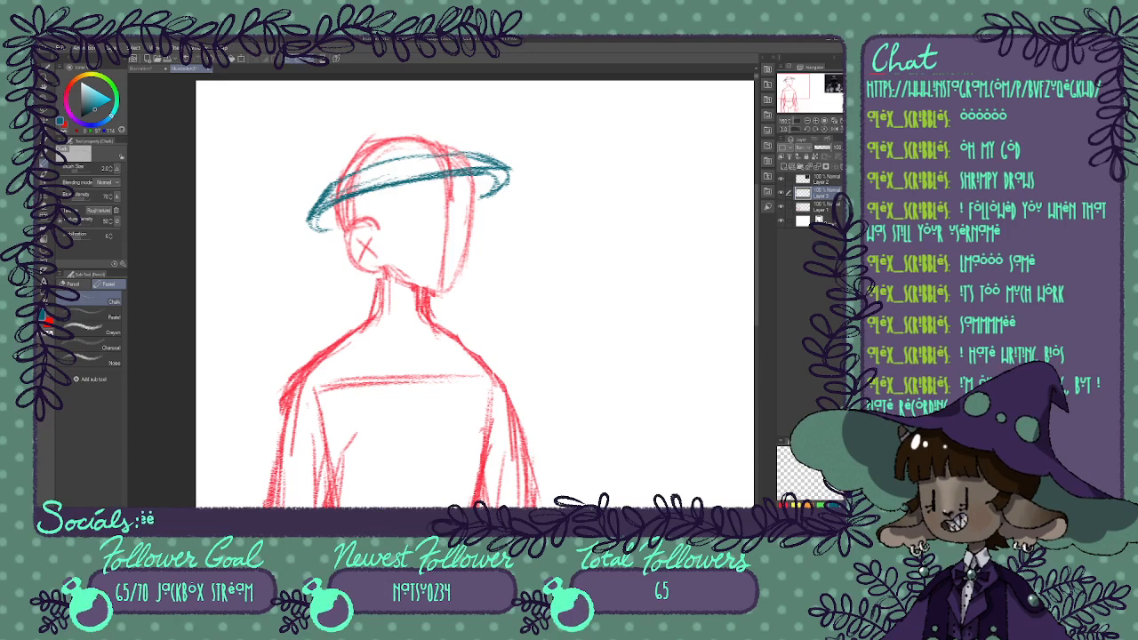
key("ctrl+t")
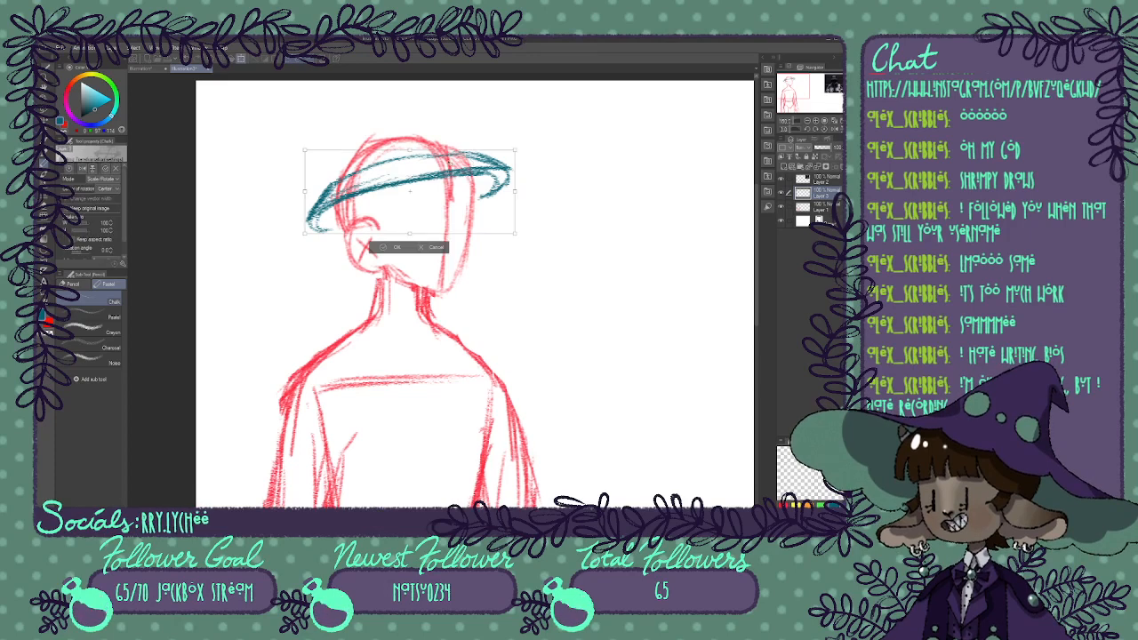
left_click_drag(450, 169, 449, 180)
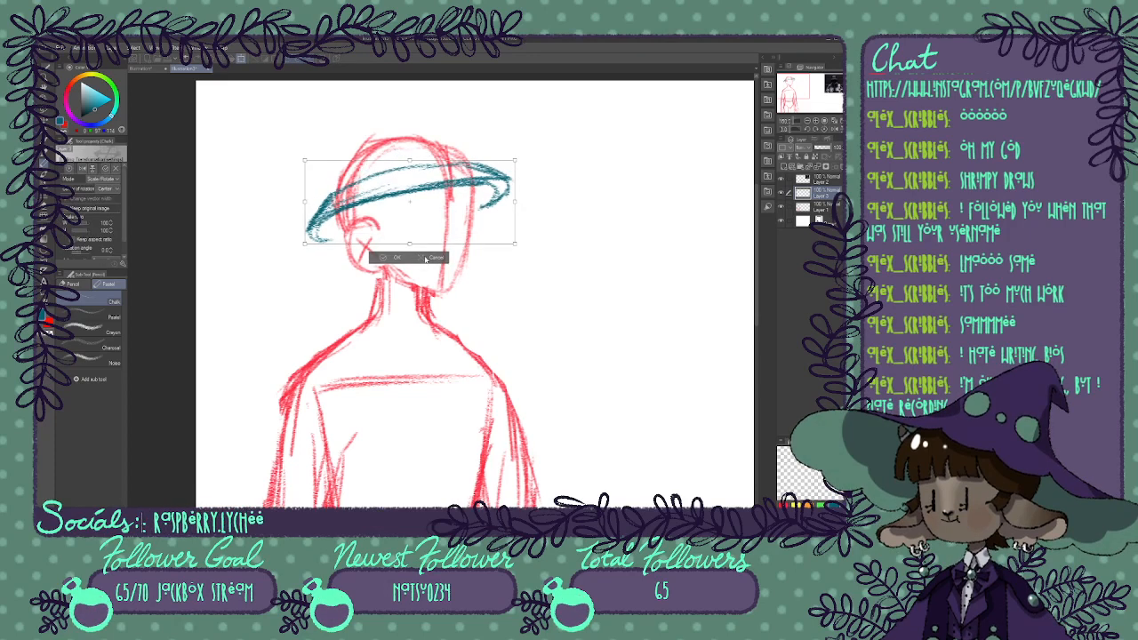
key("Return")
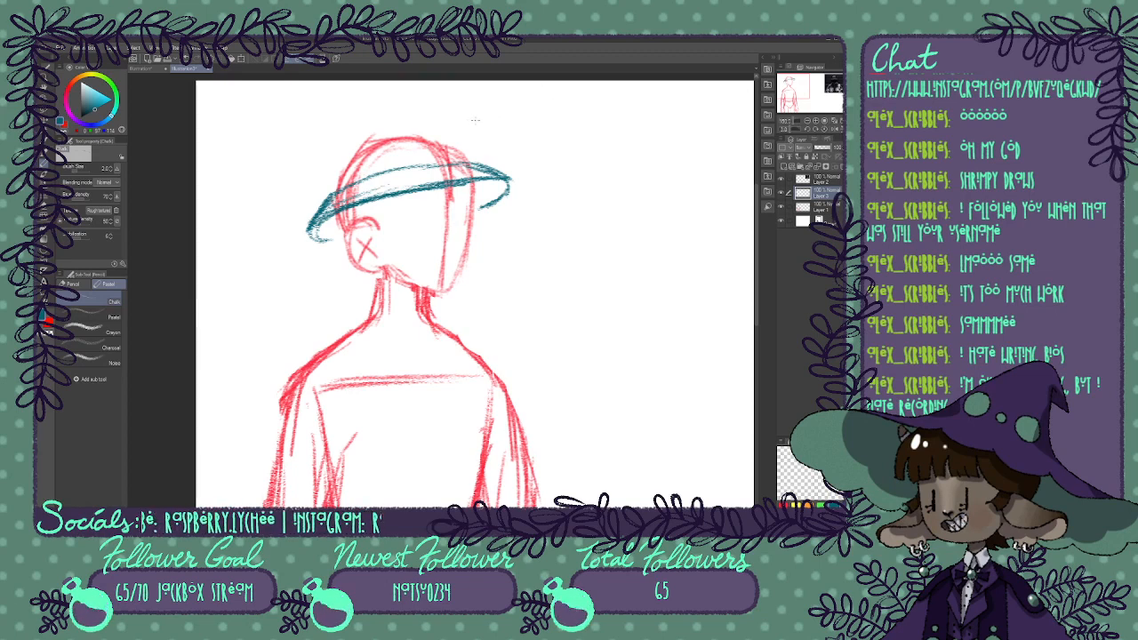
Sketch the hat's crown above the brim with slanted sides and a rounded top, and darken its outline.
mouse_move(455, 133)
left_mouse_down()
mouse_move(470, 158)
mouse_move(449, 119)
left_mouse_up()
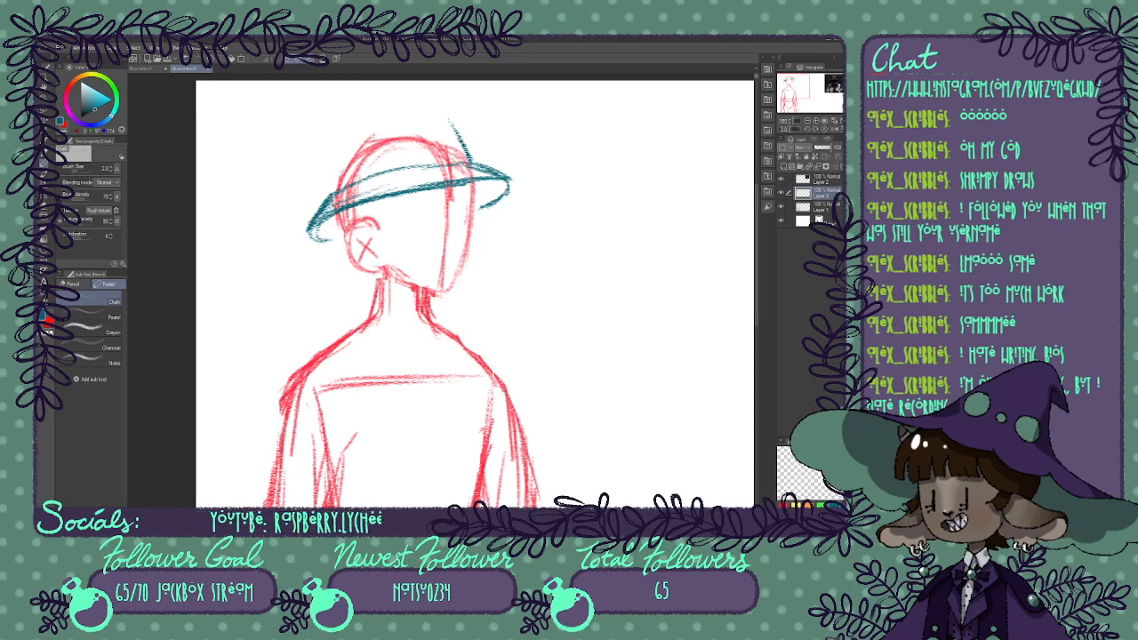
mouse_move(334, 197)
left_mouse_down()
mouse_move(329, 145)
mouse_move(400, 113)
mouse_move(443, 110)
mouse_move(471, 156)
left_mouse_up()
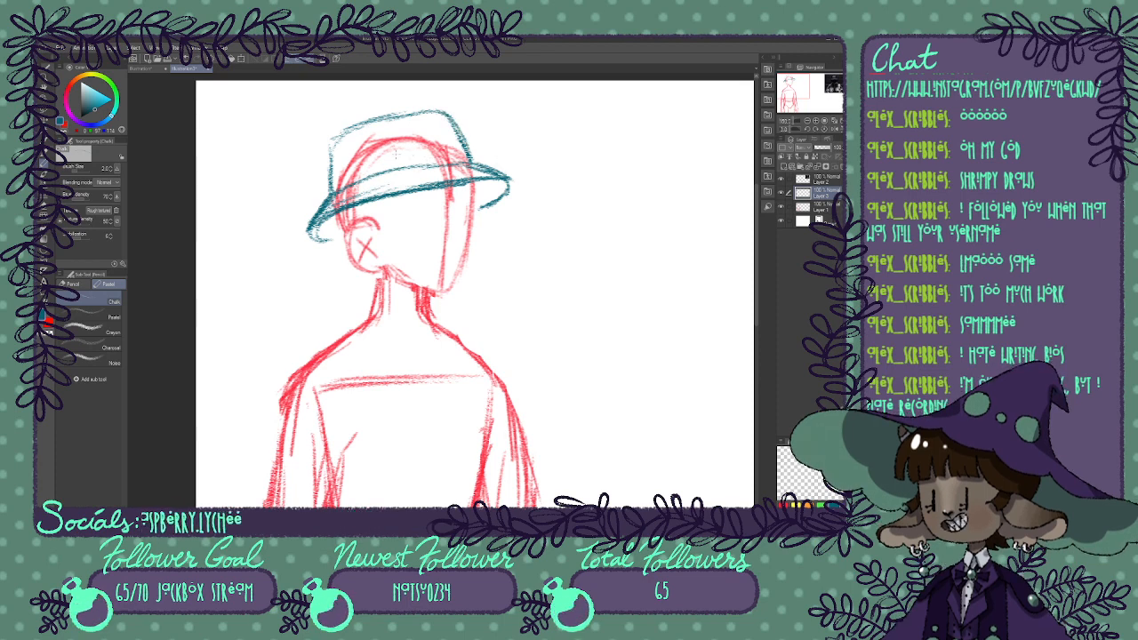
mouse_move(340, 144)
left_mouse_down()
mouse_move(329, 190)
mouse_move(364, 122)
mouse_move(407, 111)
mouse_move(454, 125)
mouse_move(469, 155)
left_mouse_up()
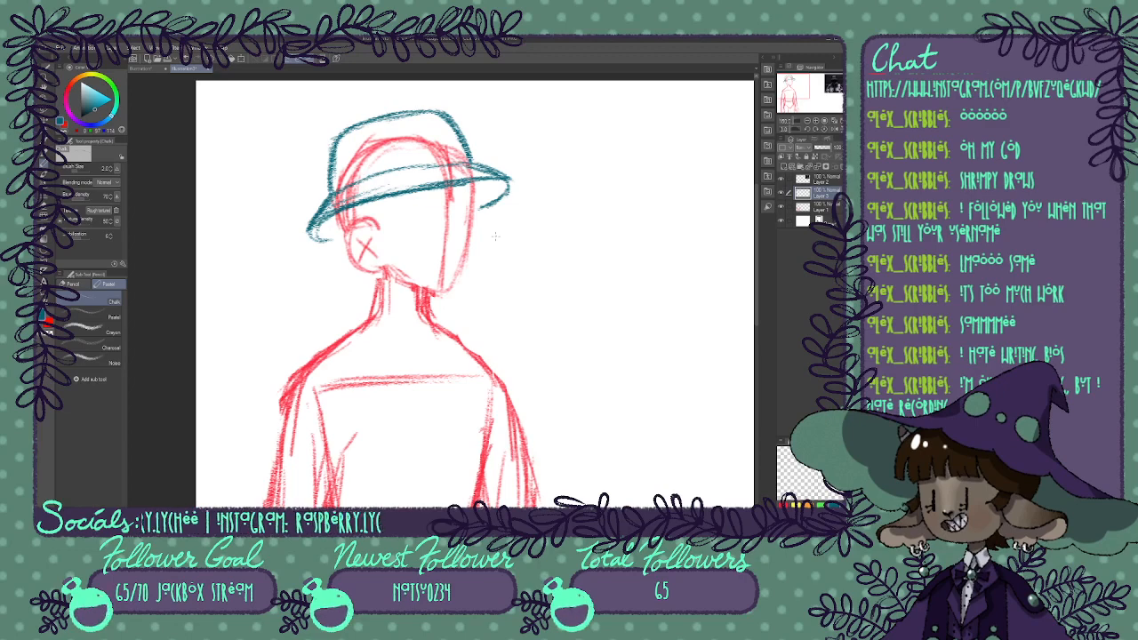
Erase both side edges of the hat's crown and redraw them with cleaner slanted lines running down to the brim.
mouse_move(451, 114)
left_mouse_down()
mouse_move(478, 135)
mouse_move(517, 219)
left_mouse_up()
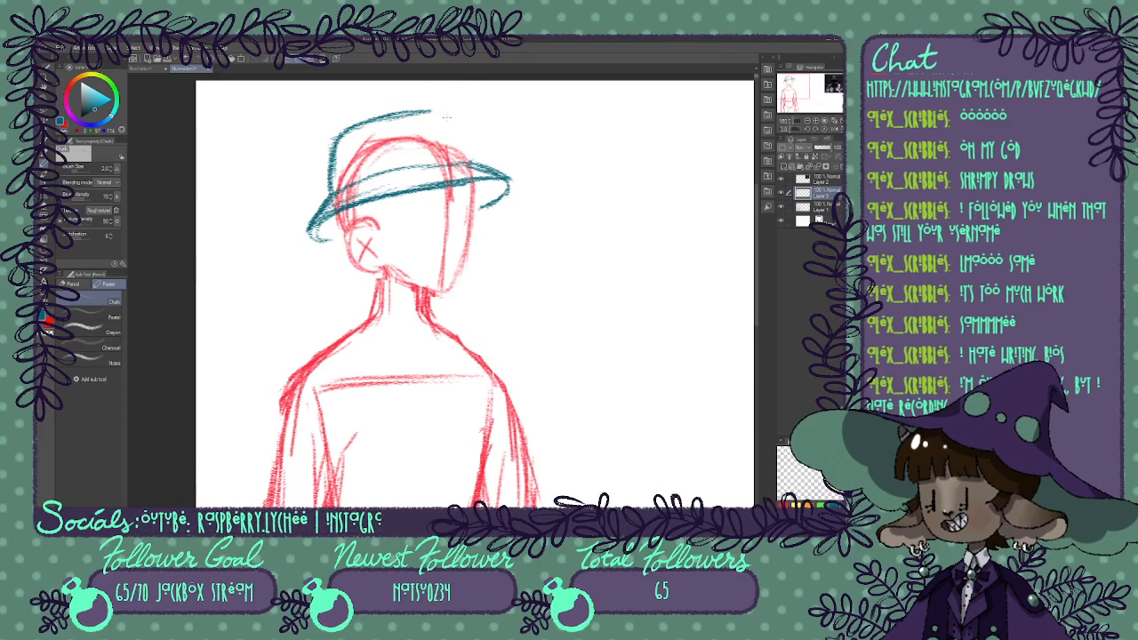
mouse_move(436, 113)
left_mouse_down()
mouse_move(469, 163)
mouse_move(437, 115)
mouse_move(404, 114)
left_mouse_up()
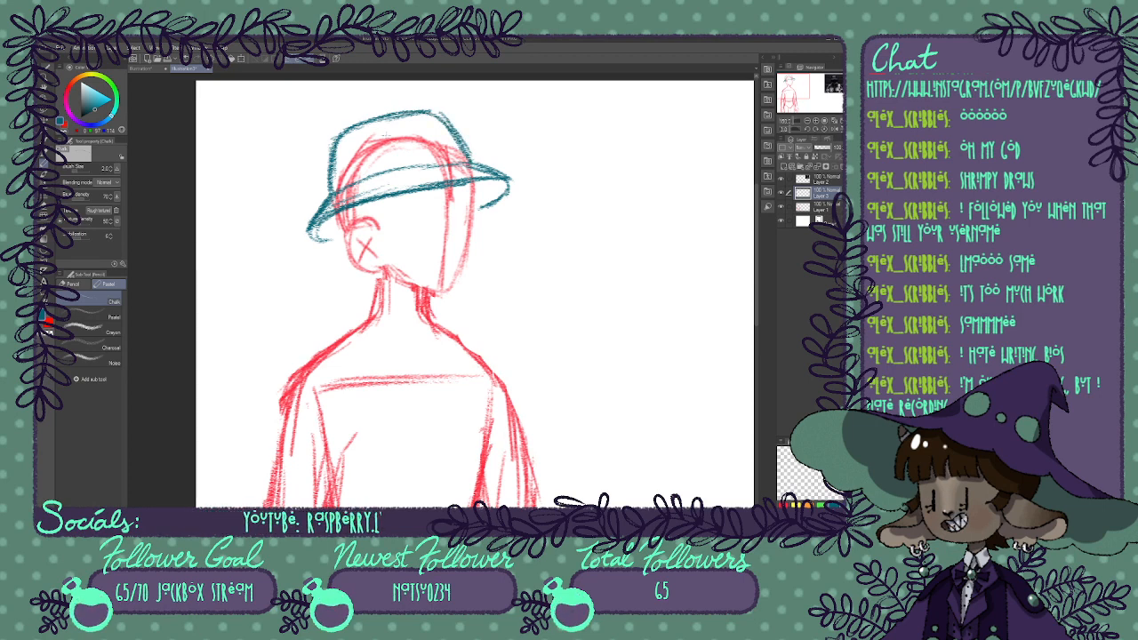
left_click_drag(324, 135, 322, 169)
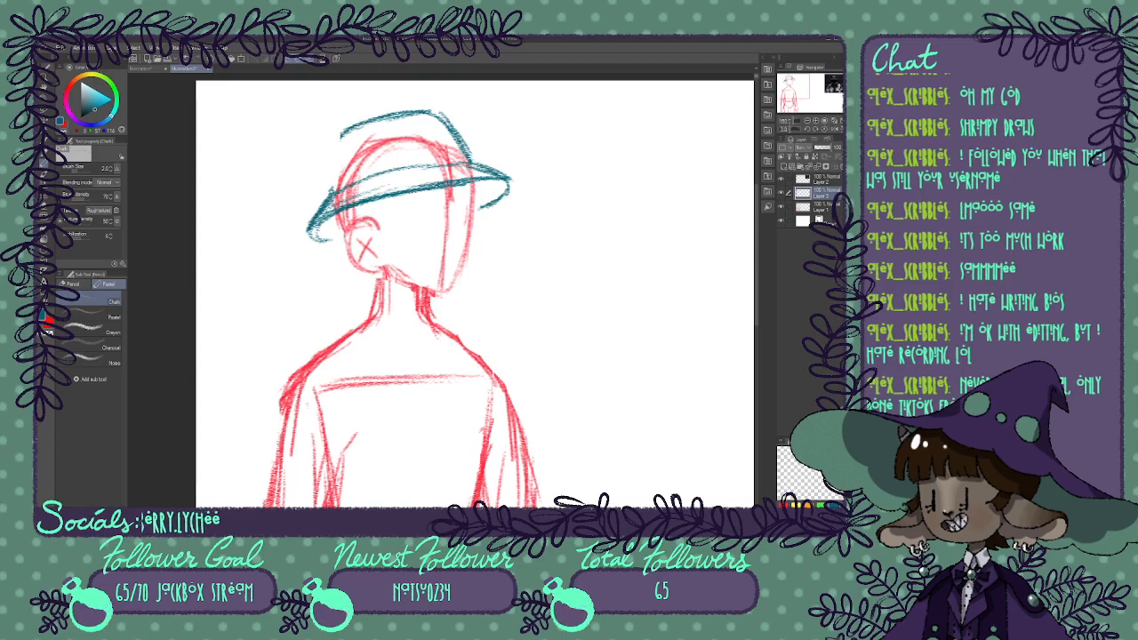
left_click_drag(332, 192, 343, 135)
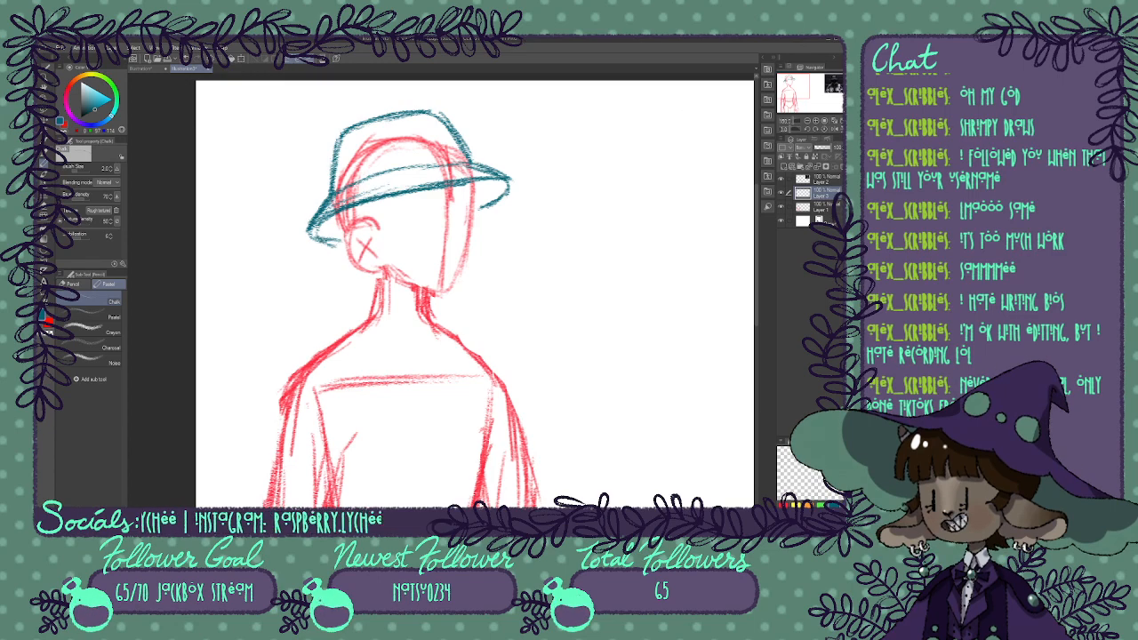
mouse_move(711, 257)
left_mouse_down()
mouse_move(122, 281)
mouse_move(711, 281)
left_mouse_up()
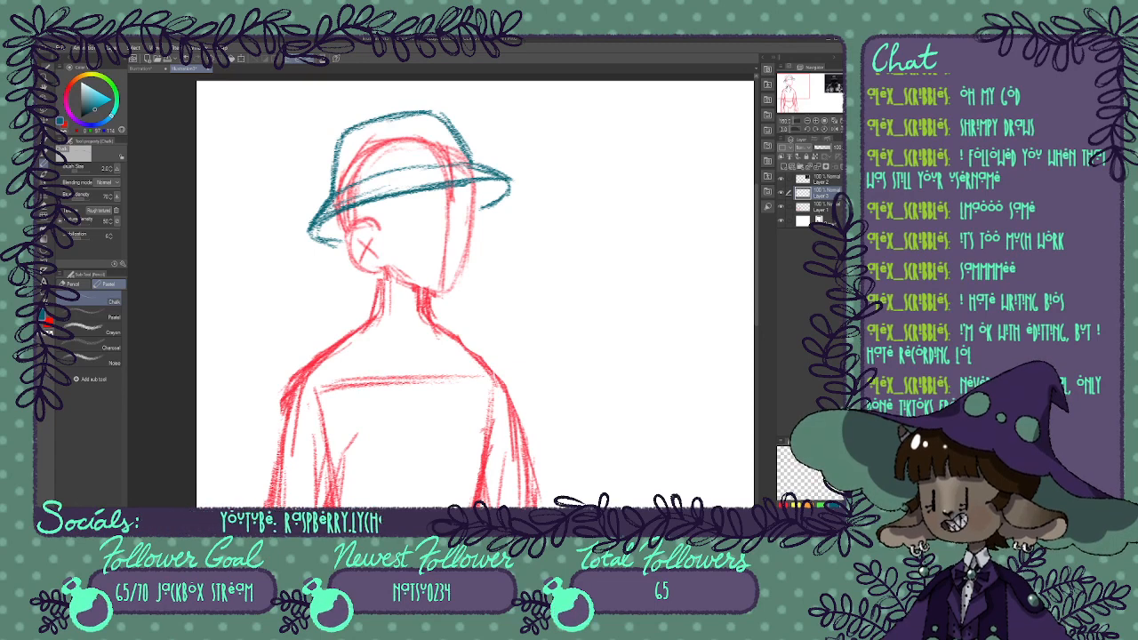
Erase the brim's heavy front line, redraw it lighter with pointed ends, and darken the line where crown meets brim.
mouse_move(797, 88)
left_mouse_down()
mouse_move(834, 88)
mouse_move(789, 88)
left_mouse_up()
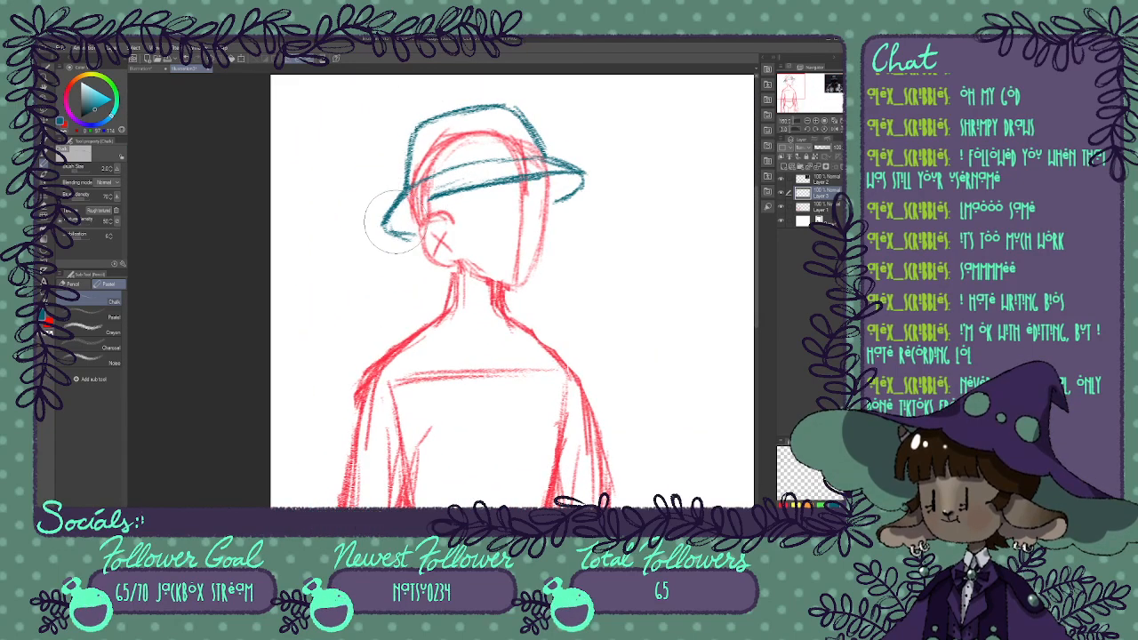
mouse_move(391, 222)
left_mouse_down()
mouse_move(468, 184)
mouse_move(567, 178)
left_mouse_up()
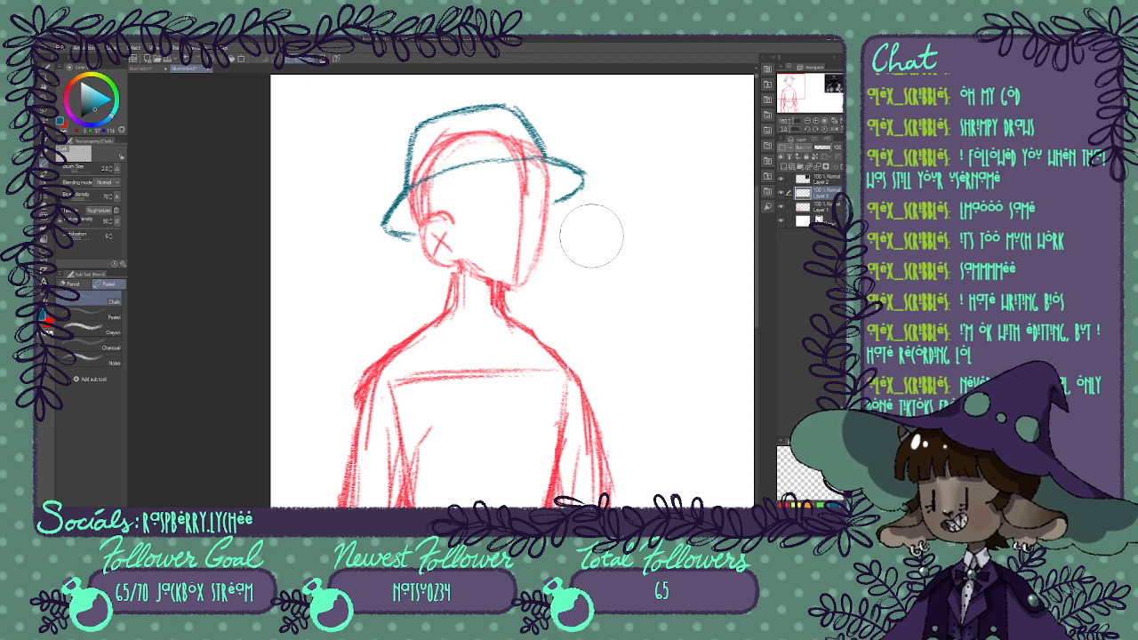
mouse_move(397, 222)
left_mouse_down()
mouse_move(534, 183)
mouse_move(574, 181)
mouse_move(580, 194)
mouse_move(584, 177)
mouse_move(580, 196)
mouse_move(554, 206)
left_mouse_up()
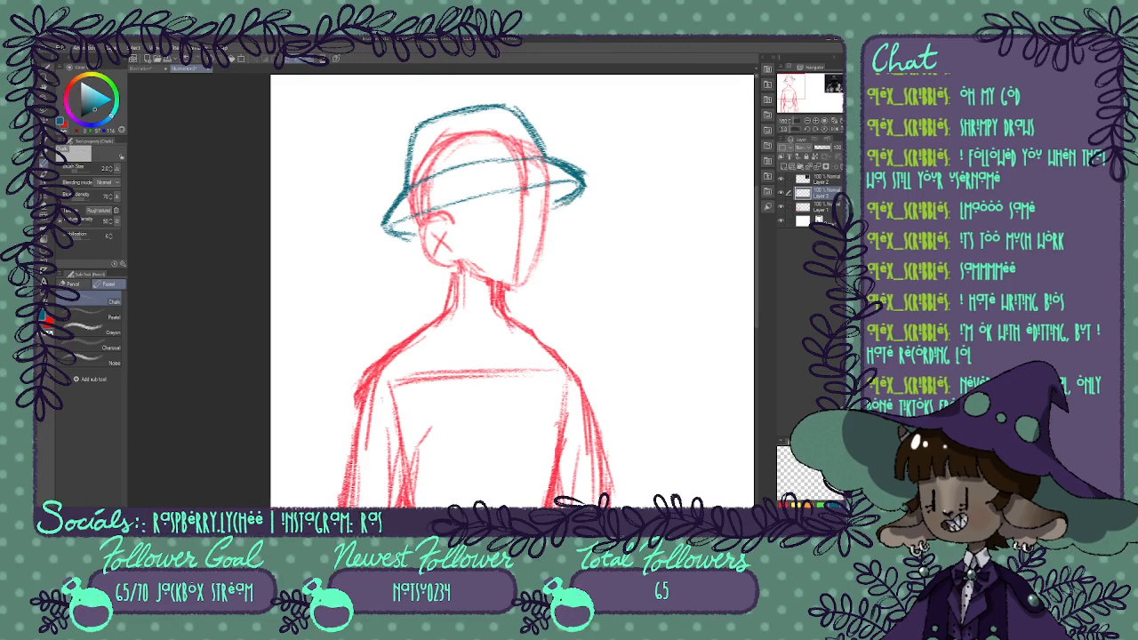
left_click_drag(397, 236, 425, 244)
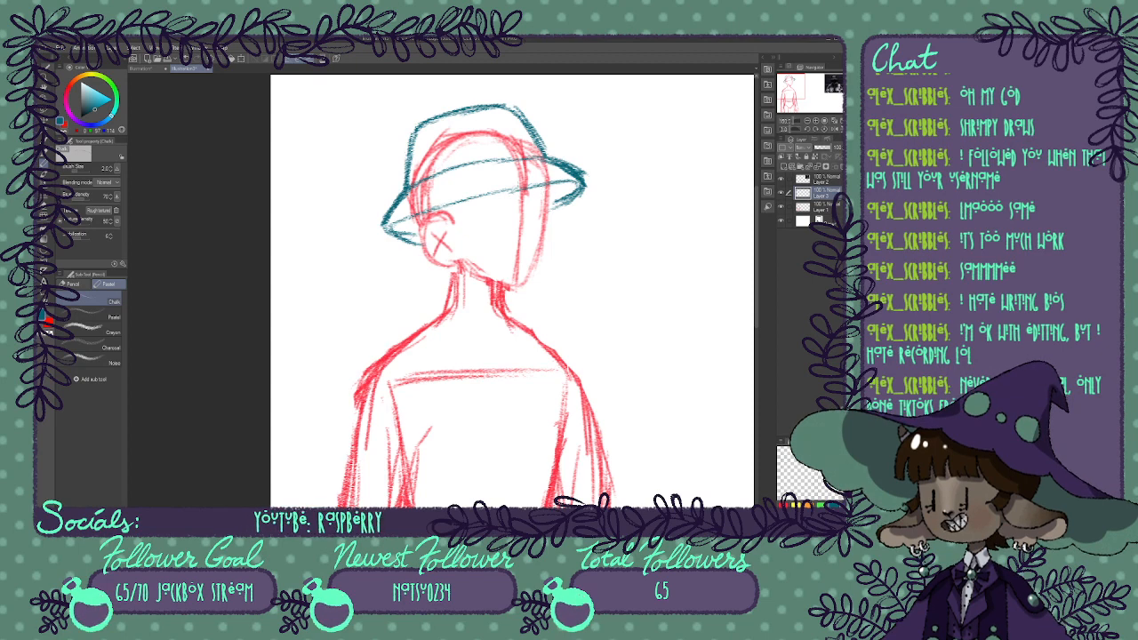
left_click_drag(411, 185, 542, 155)
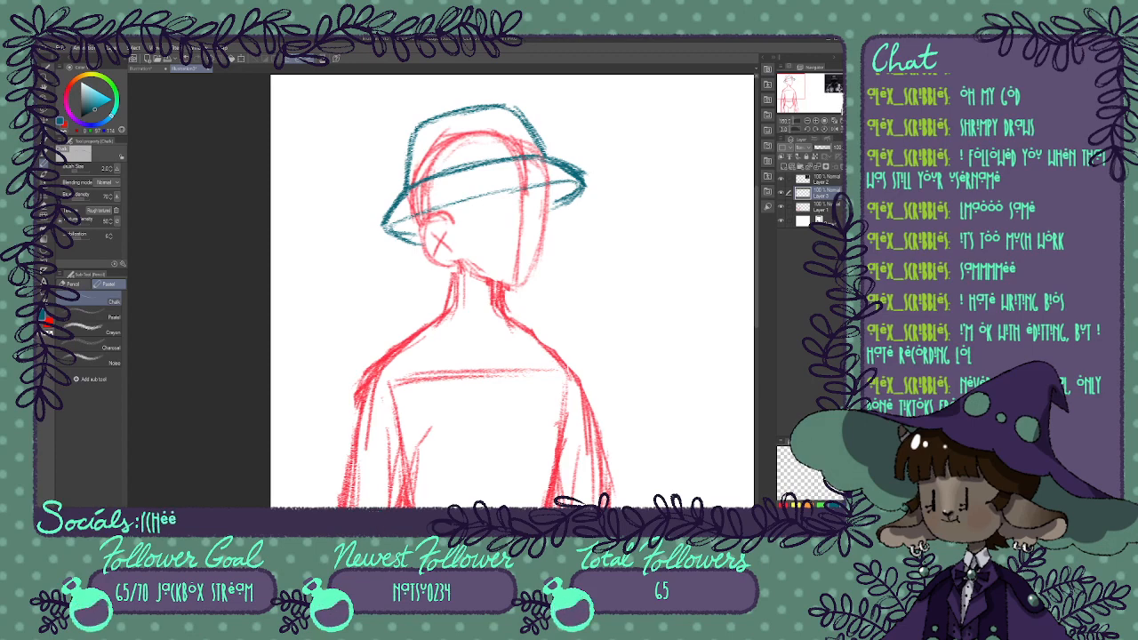
Sketch a lowered hoodie hood around the neck in teal chalk, with a V-shaped opening and a lower edge along the shoulders.
mouse_move(786, 86)
left_mouse_down()
mouse_move(838, 86)
mouse_move(791, 91)
left_mouse_up()
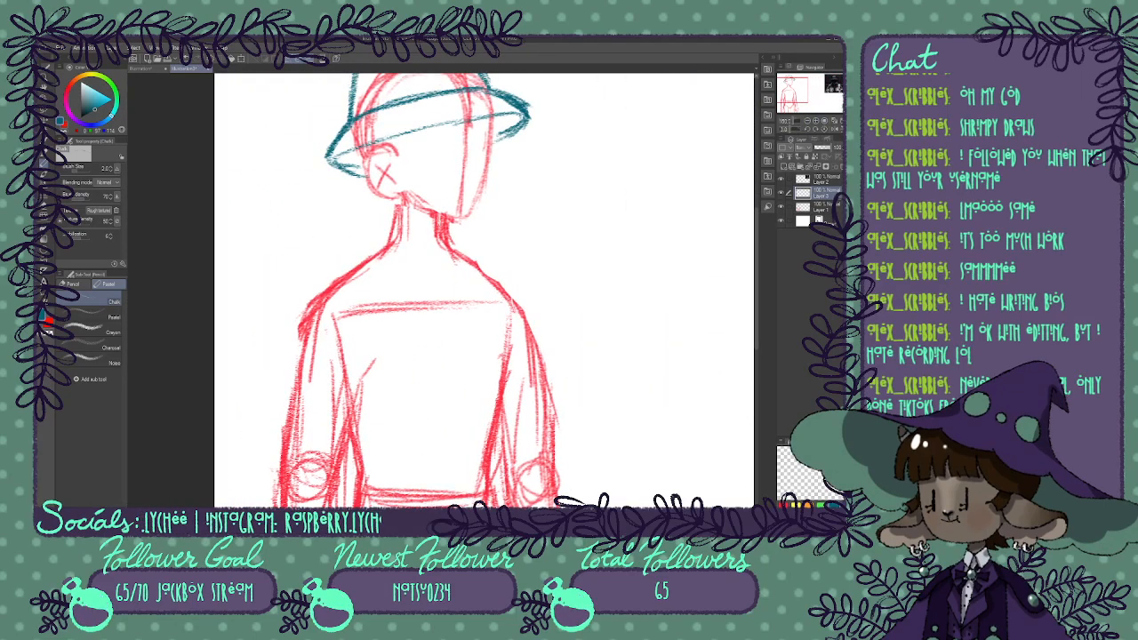
mouse_move(393, 229)
left_mouse_down()
mouse_move(439, 274)
mouse_move(366, 220)
mouse_move(335, 266)
left_mouse_up()
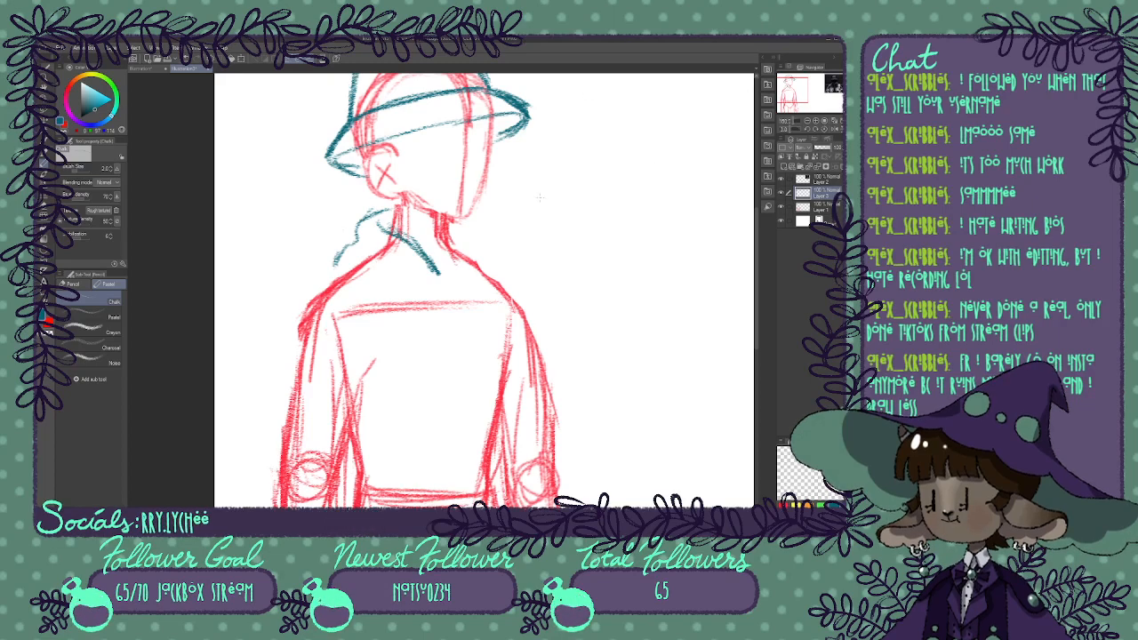
left_click_drag(454, 229, 482, 240)
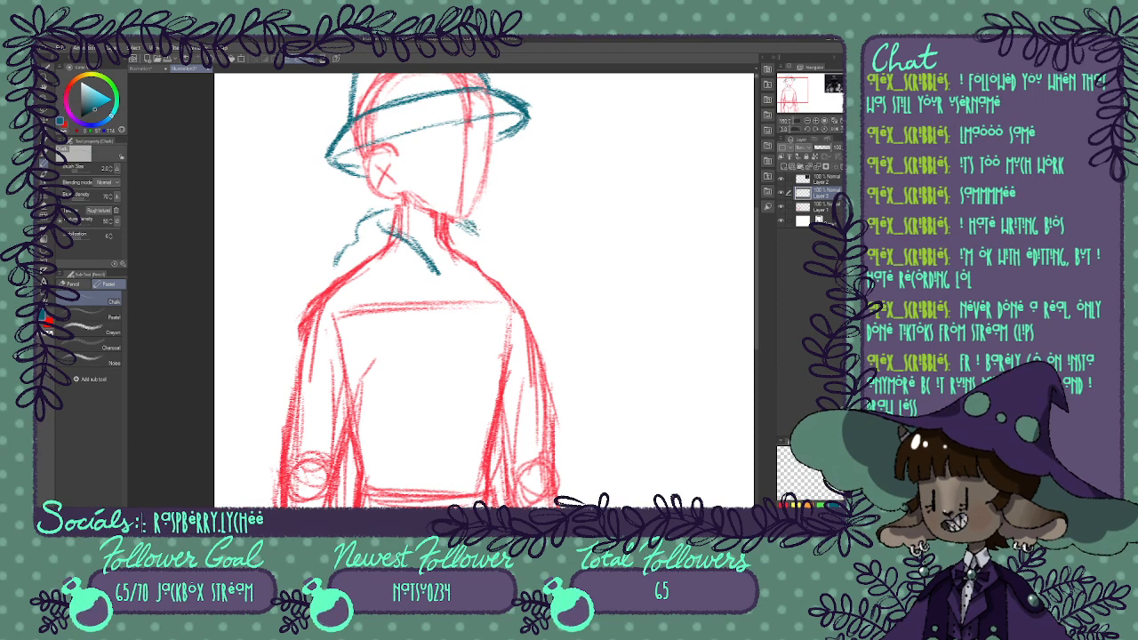
mouse_move(448, 287)
left_mouse_down()
mouse_move(445, 261)
mouse_move(462, 239)
left_mouse_up()
left_click_drag(455, 248, 462, 229)
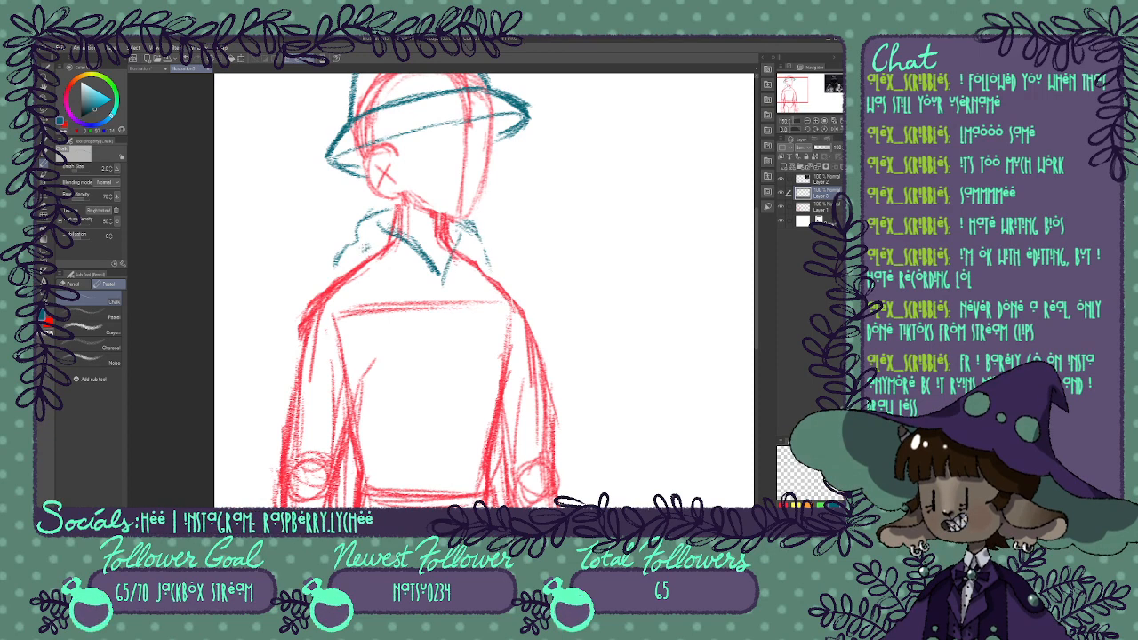
left_click_drag(359, 248, 435, 281)
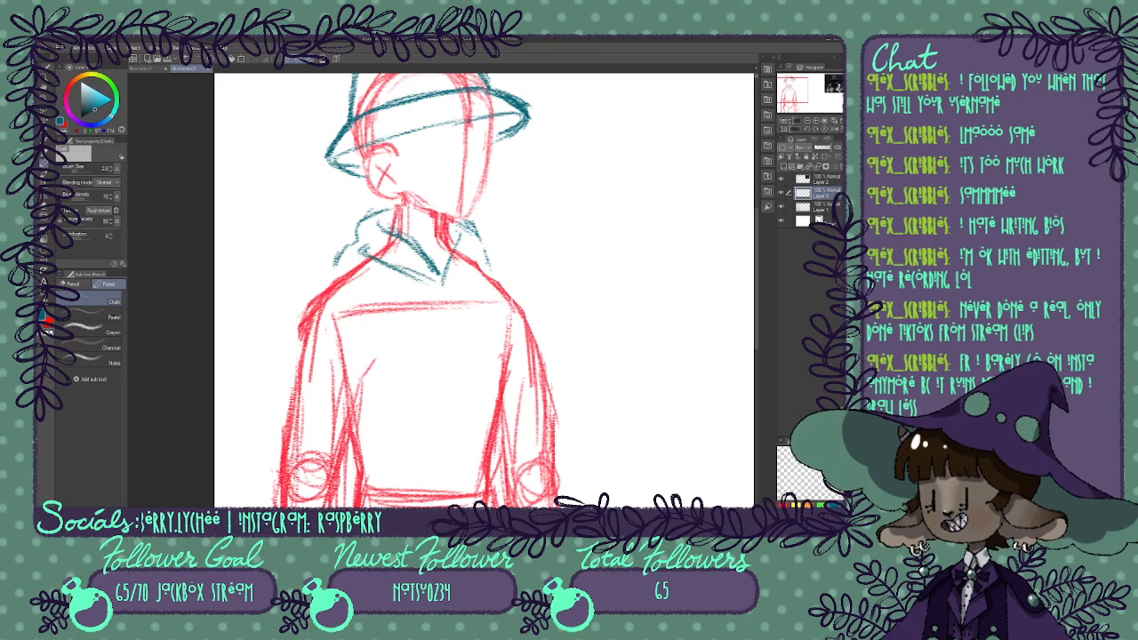
mouse_move(329, 281)
left_mouse_down()
mouse_move(493, 274)
mouse_move(480, 267)
left_mouse_up()
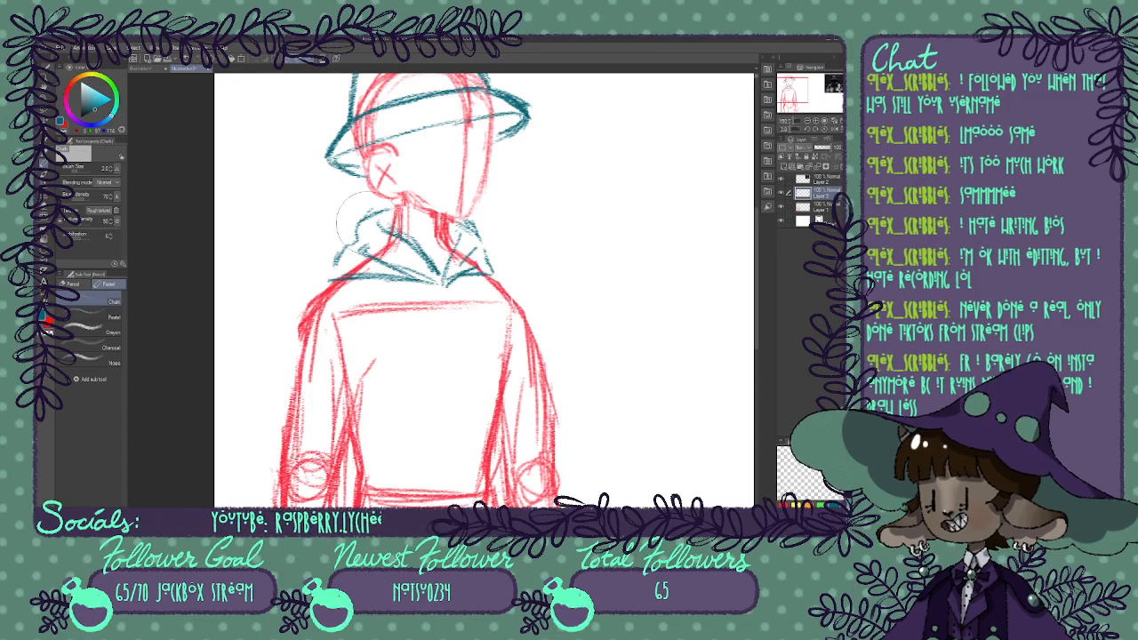
Erase the inner lines on the hood's larger side and redraw them as fabric folds.
left_click_drag(365, 252, 390, 267)
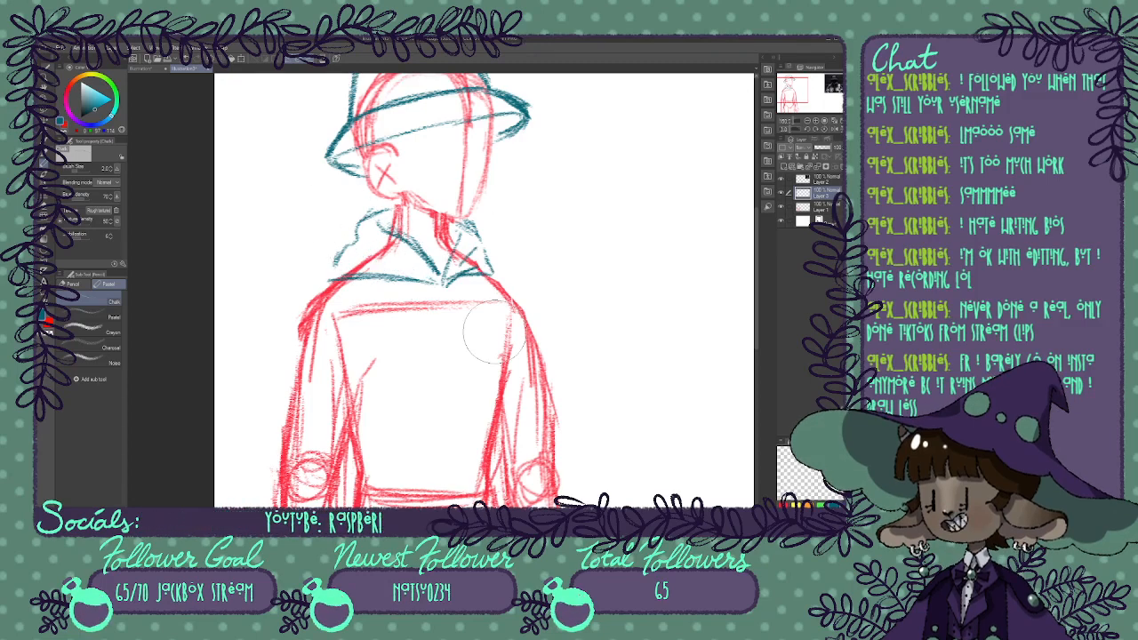
mouse_move(356, 226)
left_mouse_down()
mouse_move(330, 277)
mouse_move(402, 266)
left_mouse_up()
mouse_move(349, 250)
left_mouse_down()
mouse_move(411, 265)
mouse_move(369, 256)
left_mouse_up()
left_click_drag(355, 232, 344, 246)
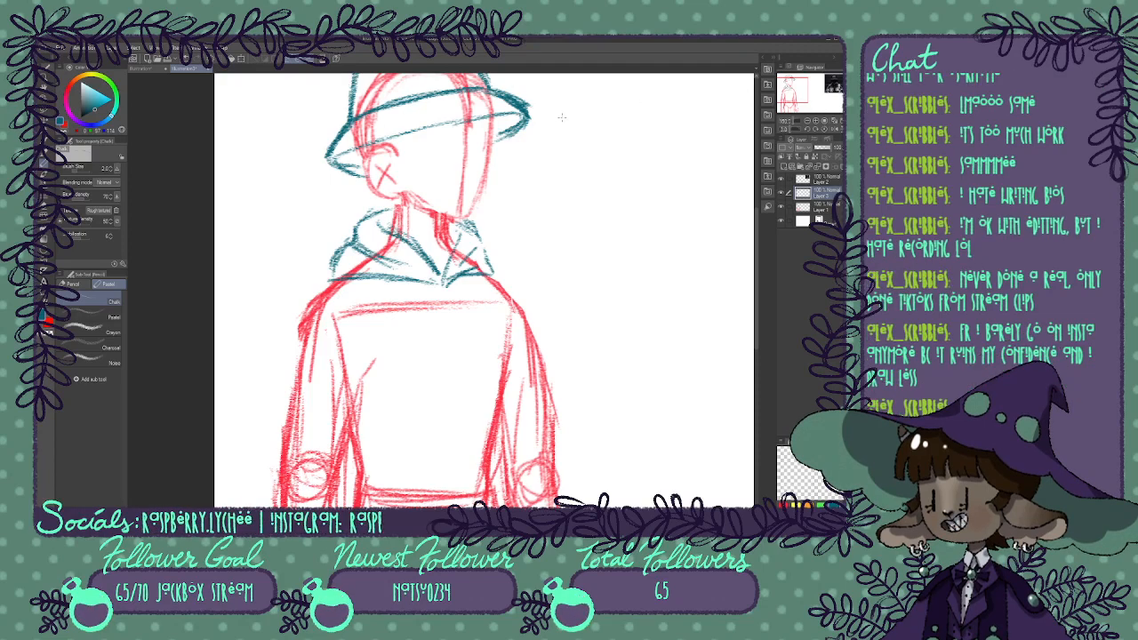
Draw two drawstrings hanging from the hood's opening down over the chest.
mouse_move(794, 89)
left_mouse_down()
mouse_move(839, 86)
mouse_move(800, 89)
left_mouse_up()
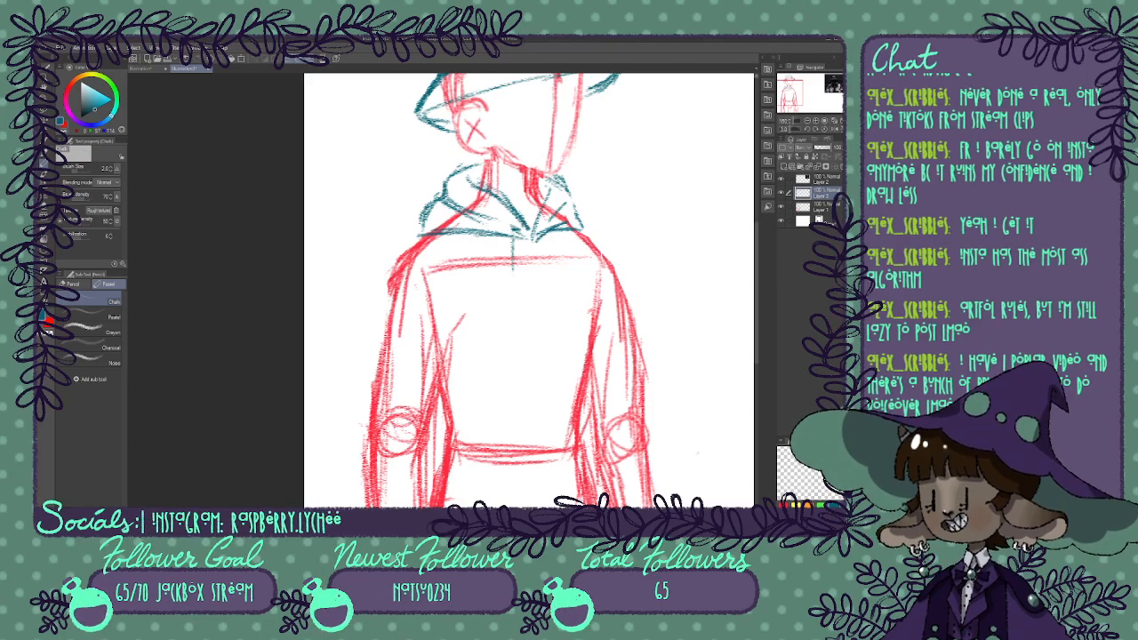
mouse_move(513, 240)
left_mouse_down()
mouse_move(517, 313)
mouse_move(514, 302)
mouse_move(537, 294)
mouse_move(512, 316)
mouse_move(542, 310)
left_mouse_up()
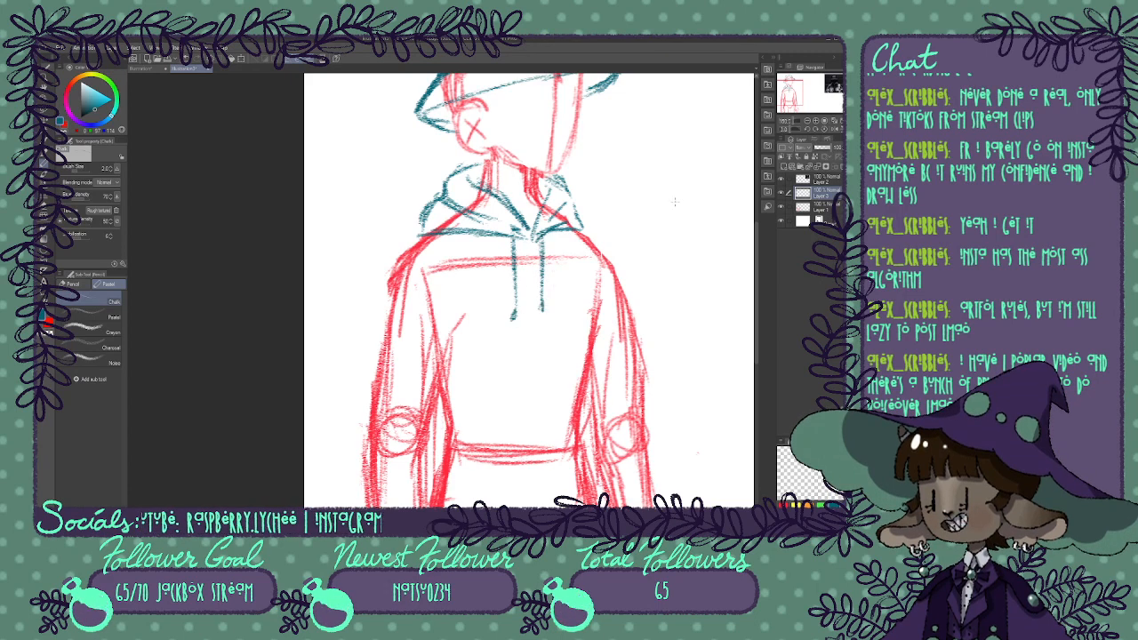
left_click(782, 119)
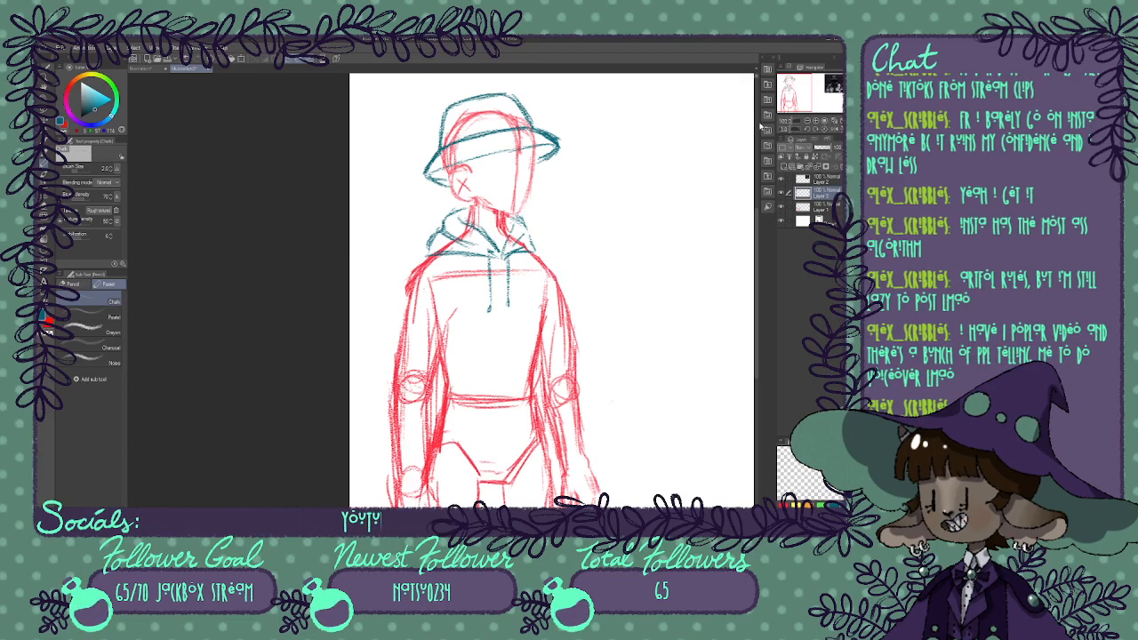
Sketch the hoodie's side in teal chalk from the shoulder down between torso and arm, on the right of the figure.
left_click_drag(799, 92, 791, 101)
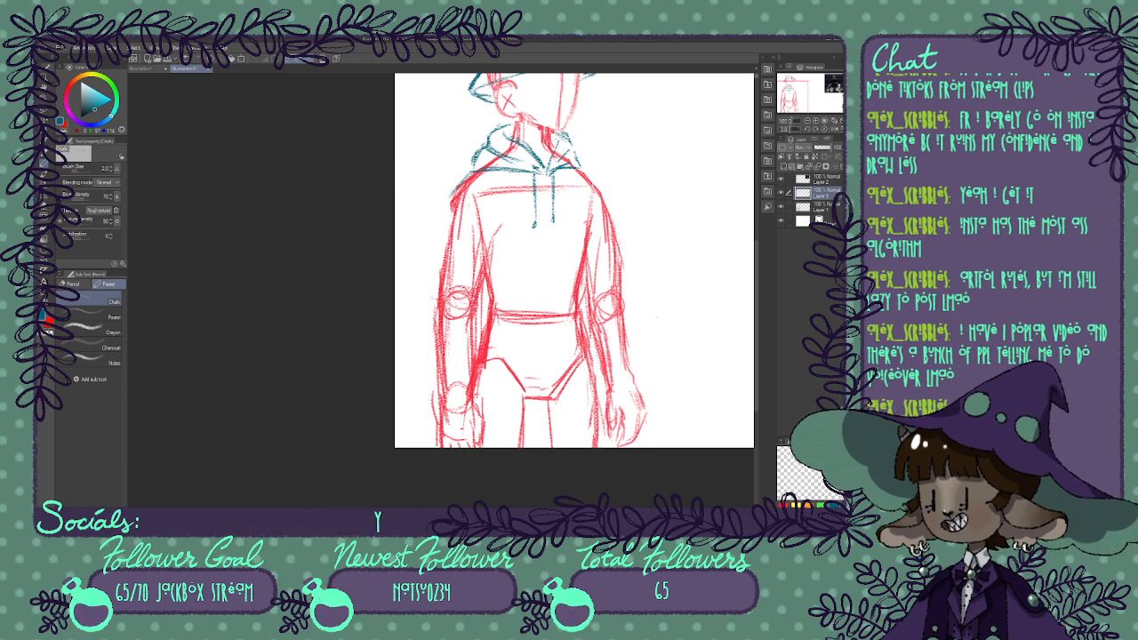
mouse_move(657, 275)
left_mouse_down()
mouse_move(152, 313)
mouse_move(216, 309)
left_mouse_up()
left_click_drag(214, 352, 513, 286)
mouse_move(436, 139)
left_mouse_down()
mouse_move(464, 165)
mouse_move(468, 190)
mouse_move(452, 189)
mouse_move(439, 239)
left_mouse_up()
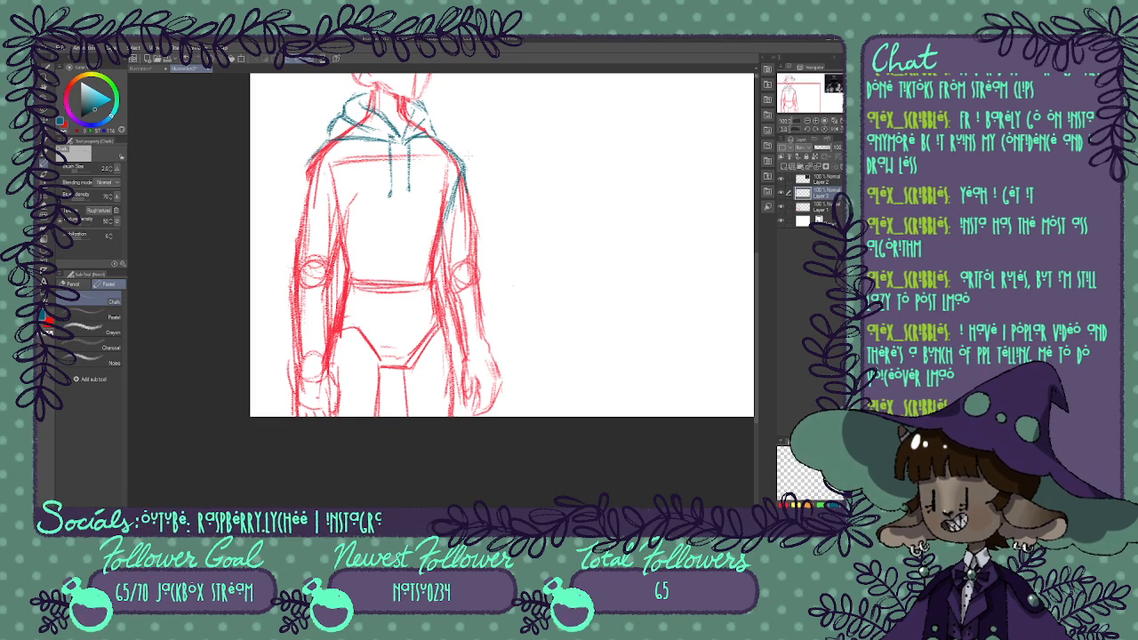
left_click_drag(451, 189, 447, 255)
left_click_drag(454, 215, 449, 266)
left_click_drag(447, 237, 442, 292)
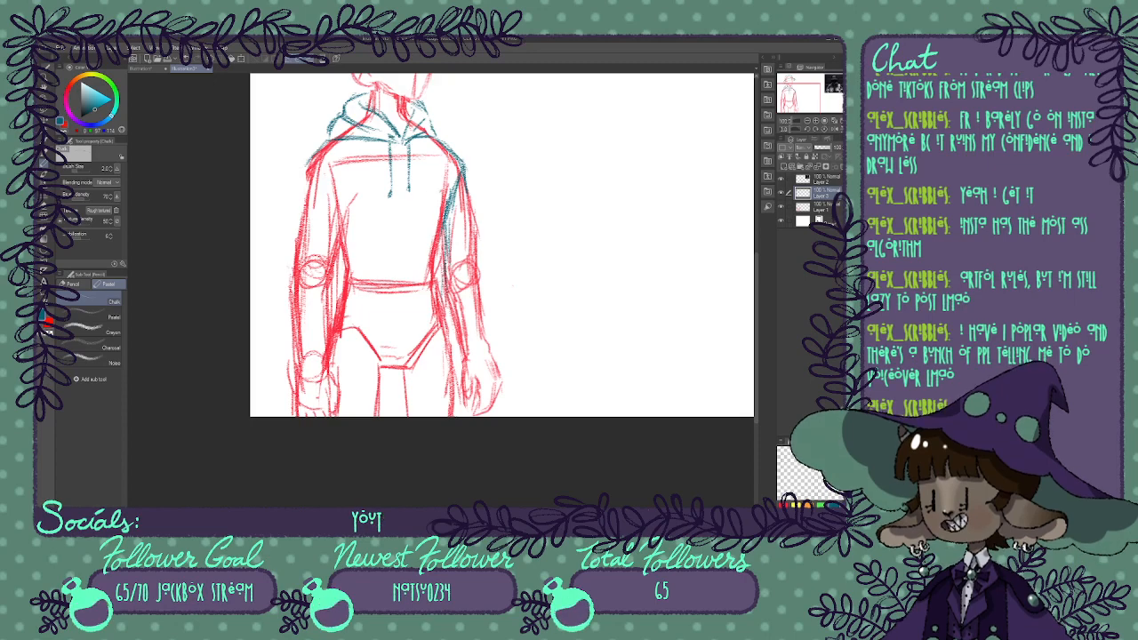
mouse_move(512, 286)
left_mouse_down()
mouse_move(310, 318)
mouse_move(213, 354)
mouse_move(473, 336)
mouse_move(578, 307)
left_mouse_up()
left_click_drag(790, 100, 789, 100)
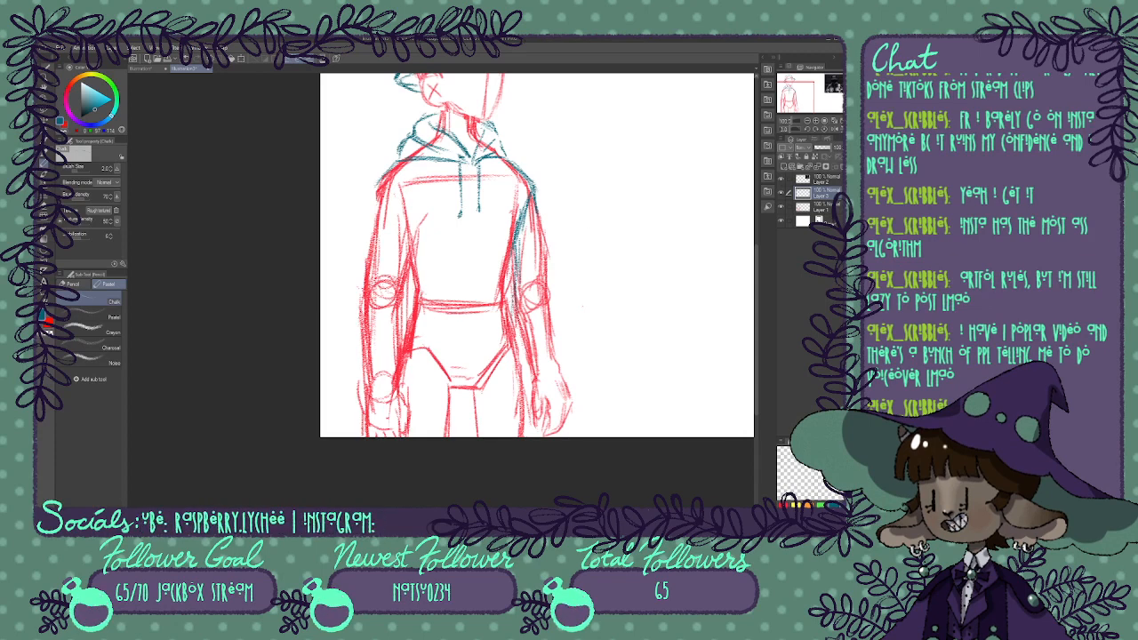
Sketch a sleeve cuff around the wrist on the left of the figure and a baggy outer sleeve edge up to the shoulder.
mouse_move(364, 371)
left_mouse_down()
mouse_move(399, 369)
mouse_move(397, 398)
left_mouse_up()
left_click_drag(374, 402, 397, 397)
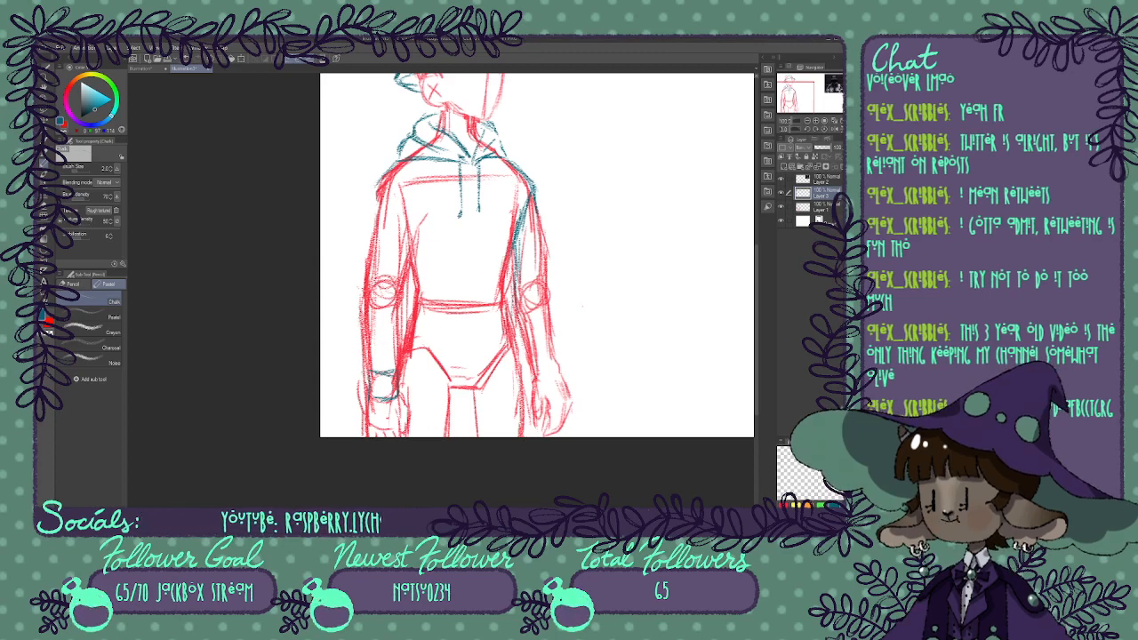
mouse_move(367, 381)
left_mouse_down()
mouse_move(338, 310)
mouse_move(344, 321)
mouse_move(360, 218)
left_mouse_up()
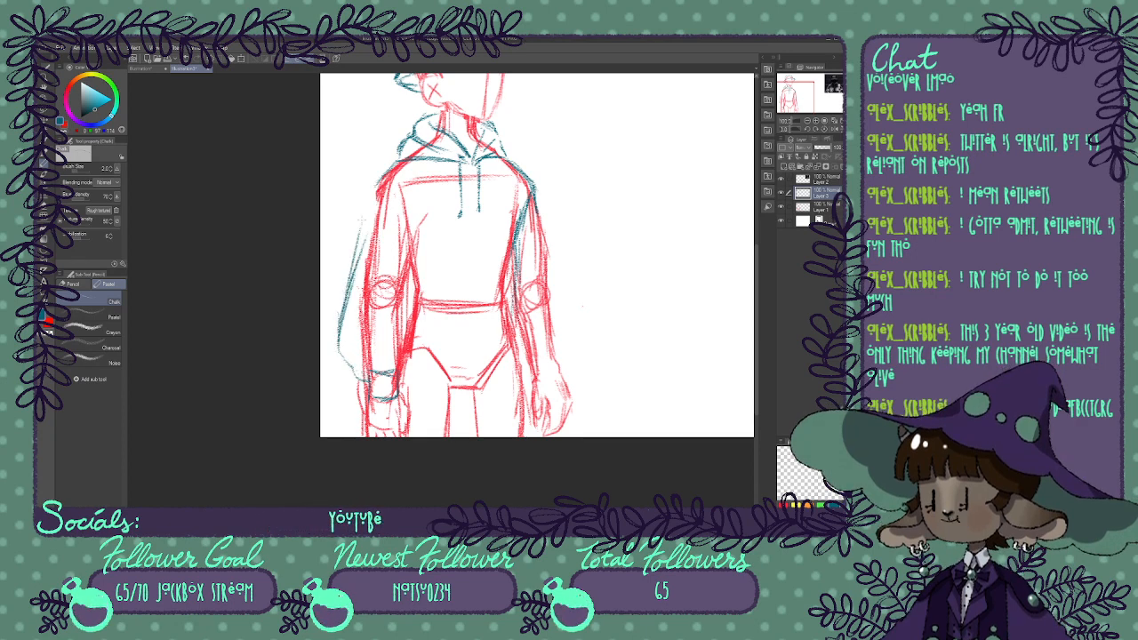
mouse_move(350, 277)
left_mouse_down()
mouse_move(381, 176)
mouse_move(352, 281)
left_mouse_up()
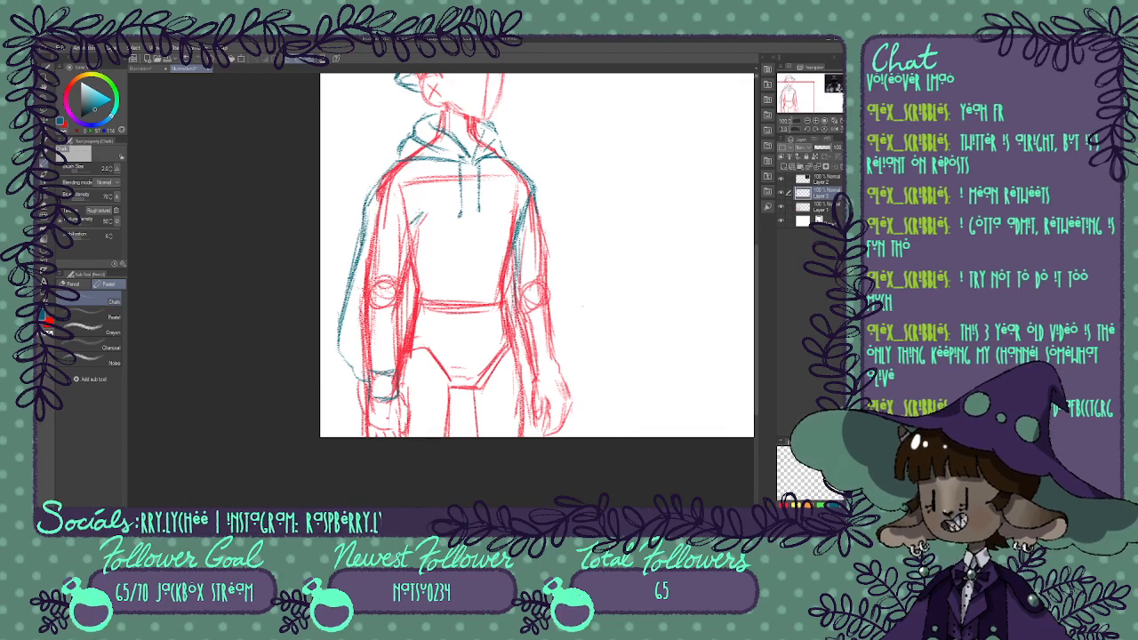
Extend the inner sleeve line on the left of the figure and sketch a cuff around the wrist on the right.
left_click_drag(419, 215, 403, 324)
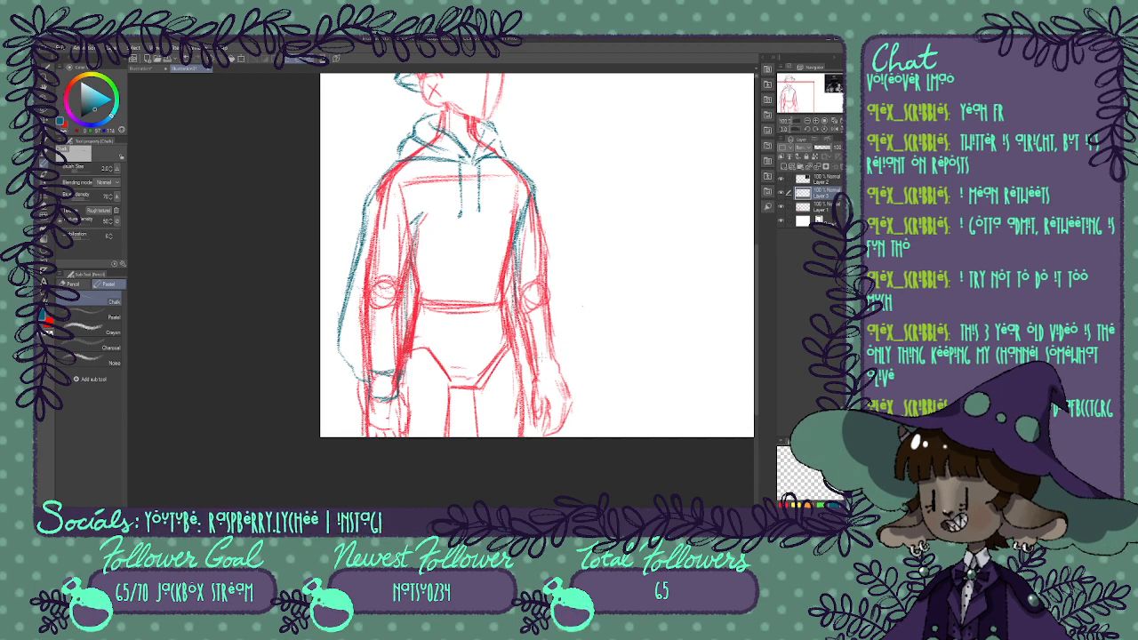
mouse_move(531, 359)
left_mouse_down()
mouse_move(553, 355)
mouse_move(559, 380)
left_mouse_up()
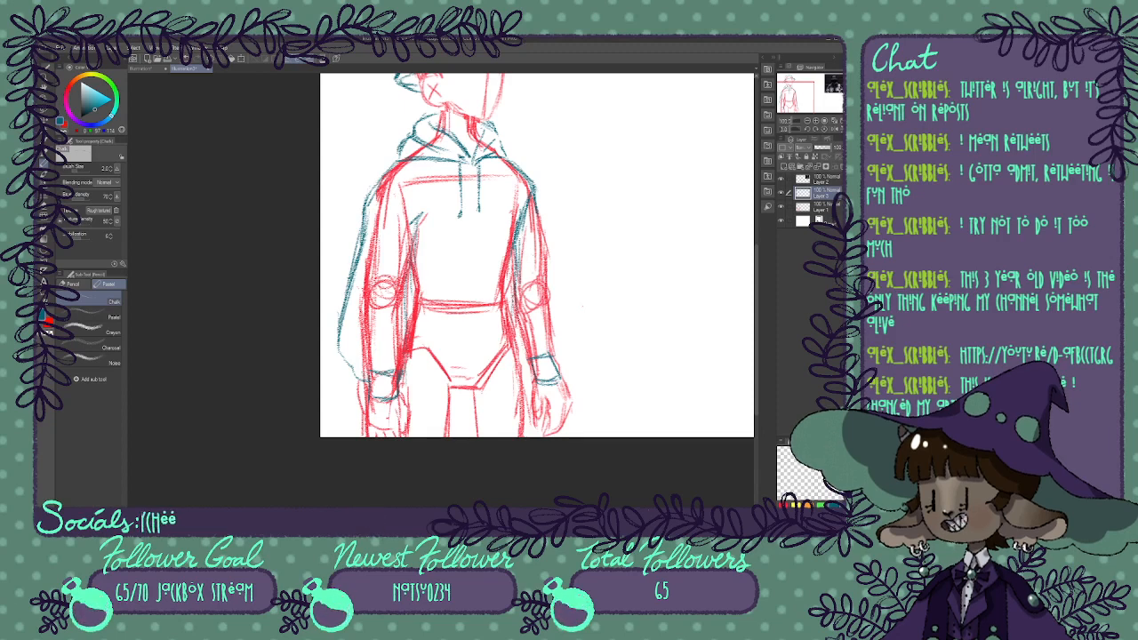
mouse_move(530, 360)
left_mouse_down()
mouse_move(549, 354)
mouse_move(562, 376)
left_mouse_up()
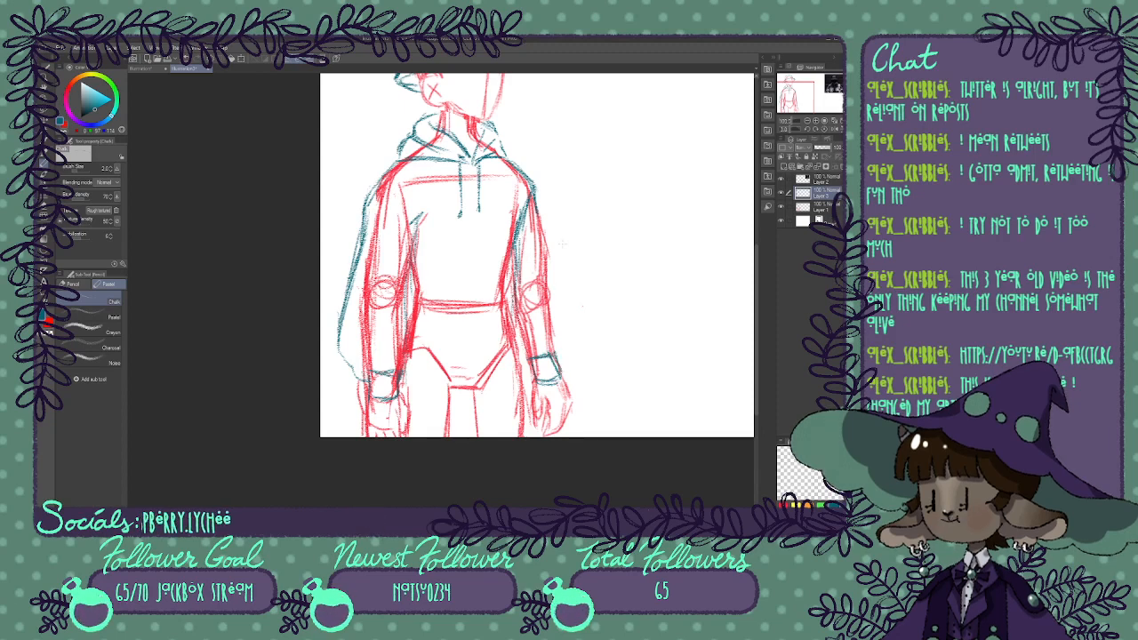
Sketch the baggy sleeve on the right of the figure, from the shoulder down to a gathered end above the cuff.
left_click_drag(536, 204, 548, 252)
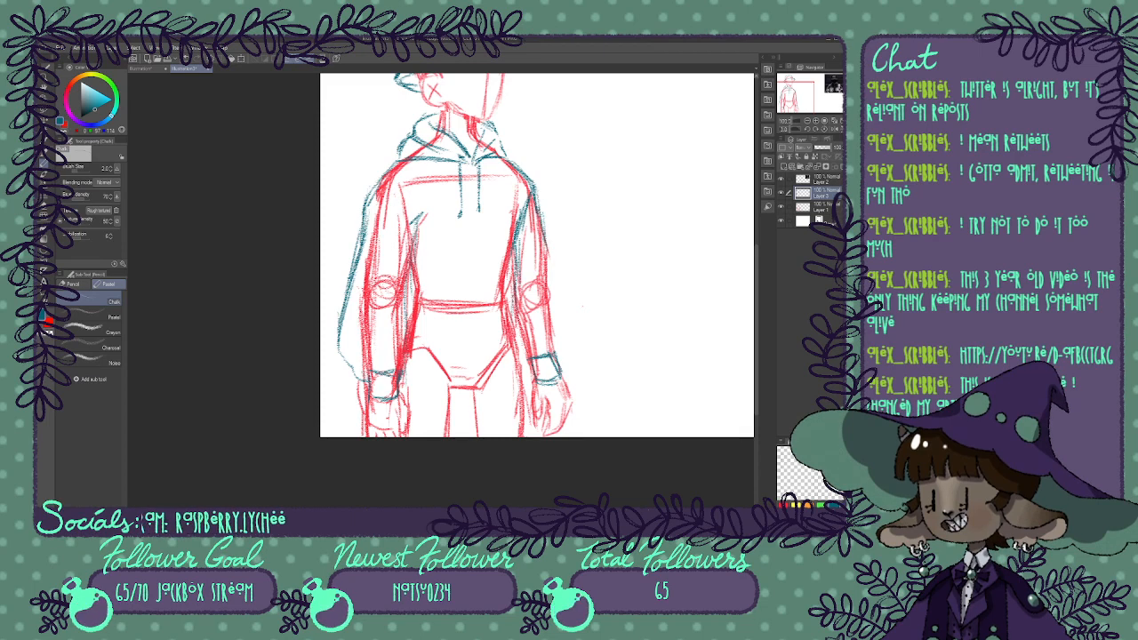
left_click_drag(532, 192, 559, 327)
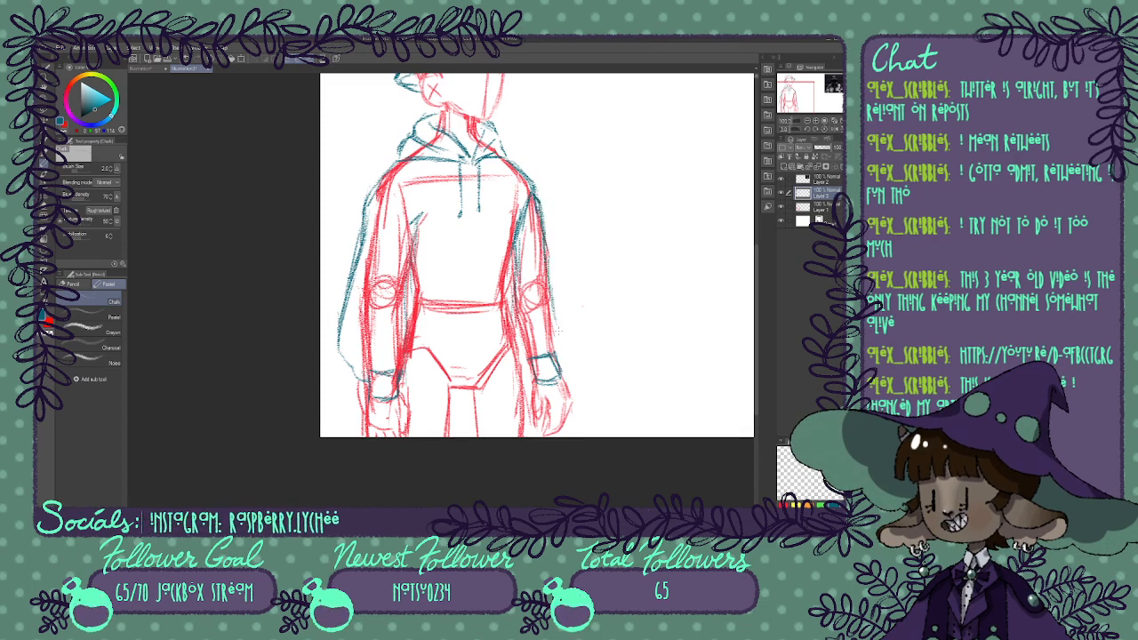
left_click_drag(559, 366, 558, 288)
left_click_drag(546, 247, 560, 304)
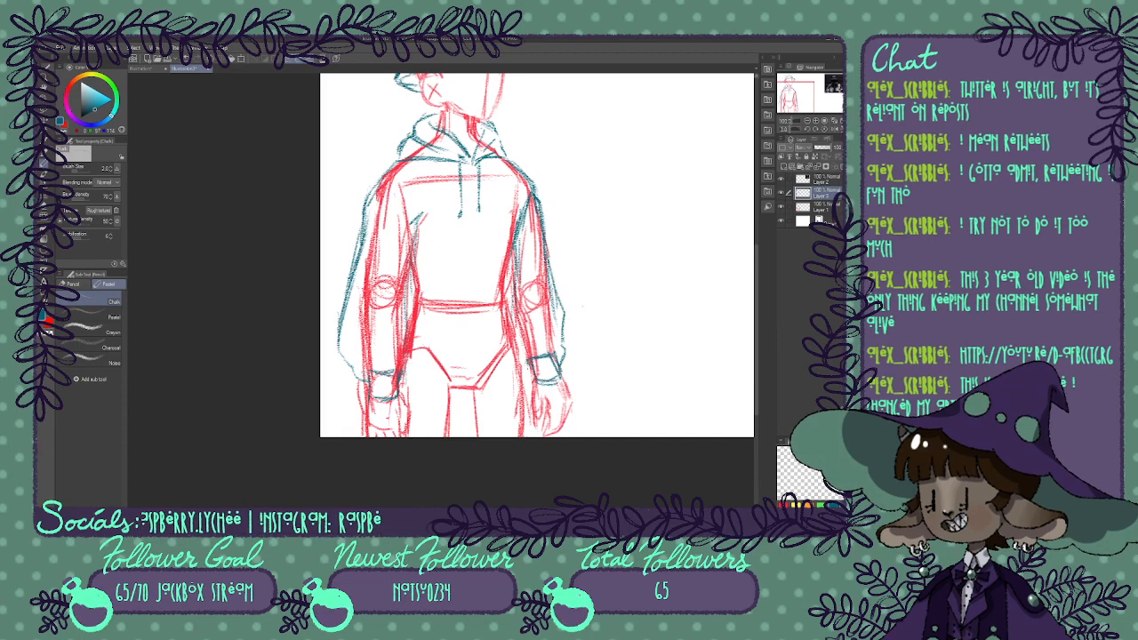
left_click_drag(532, 372, 520, 351)
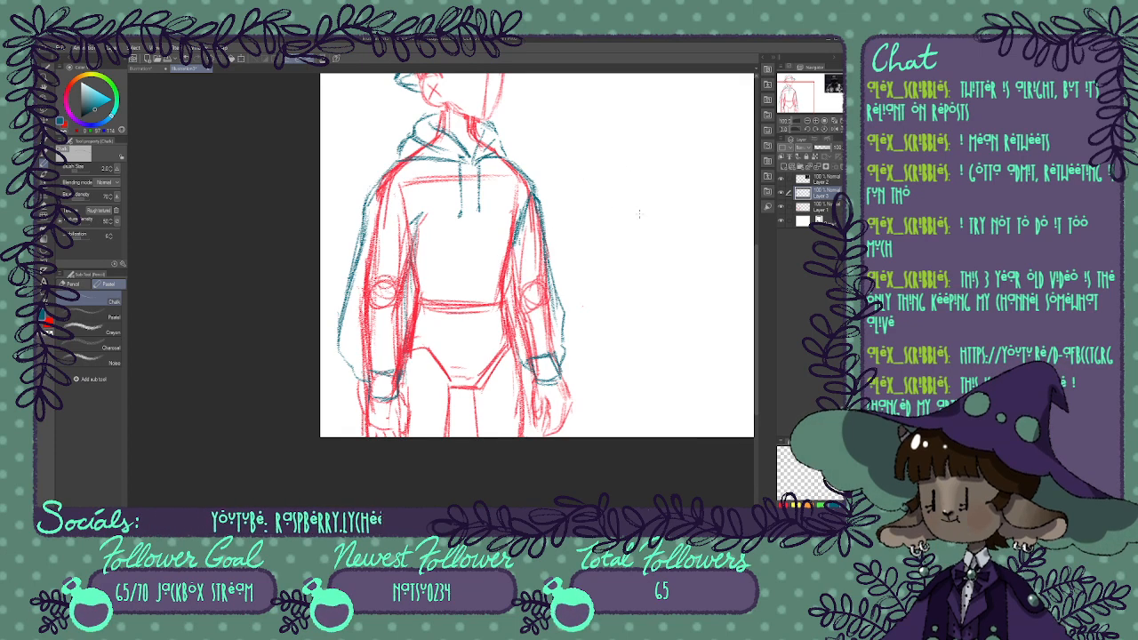
left_click_drag(517, 236, 522, 353)
Remove the drawstrings from the chest and the baggy outer sleeve edge on the left of the figure.
left_click_drag(802, 95, 811, 90)
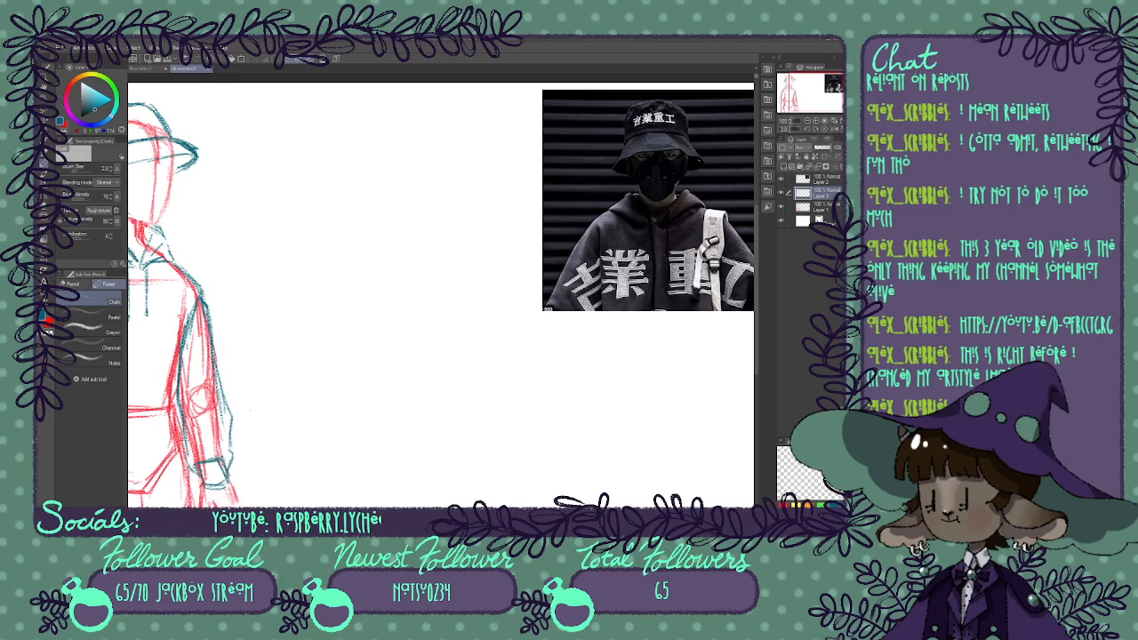
left_click_drag(251, 410, 594, 345)
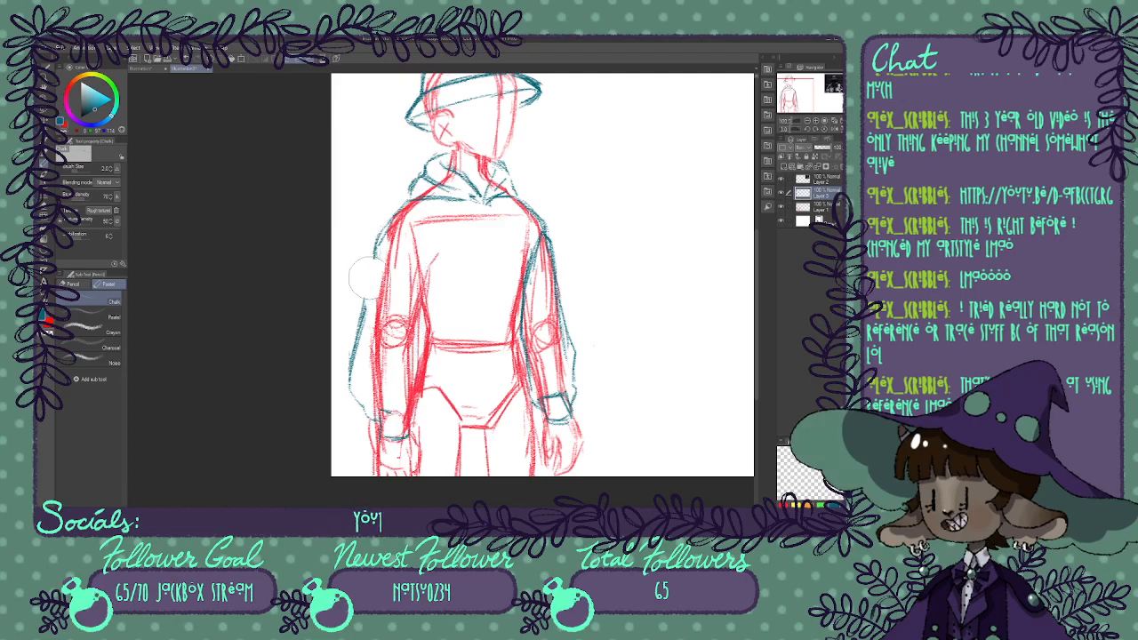
key("ctrl+z")
key("ctrl+z")
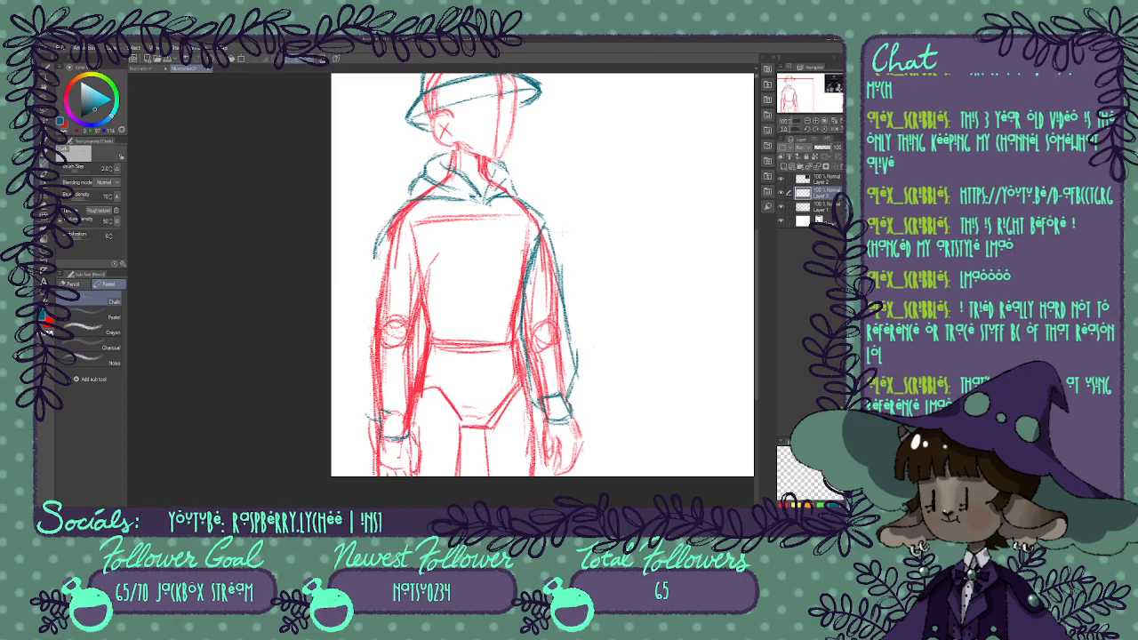
Strengthen the outer sleeve edge on the right, add an armpit fold on the left, and redraw the left sleeve closer to the arm.
left_click_drag(545, 229, 573, 336)
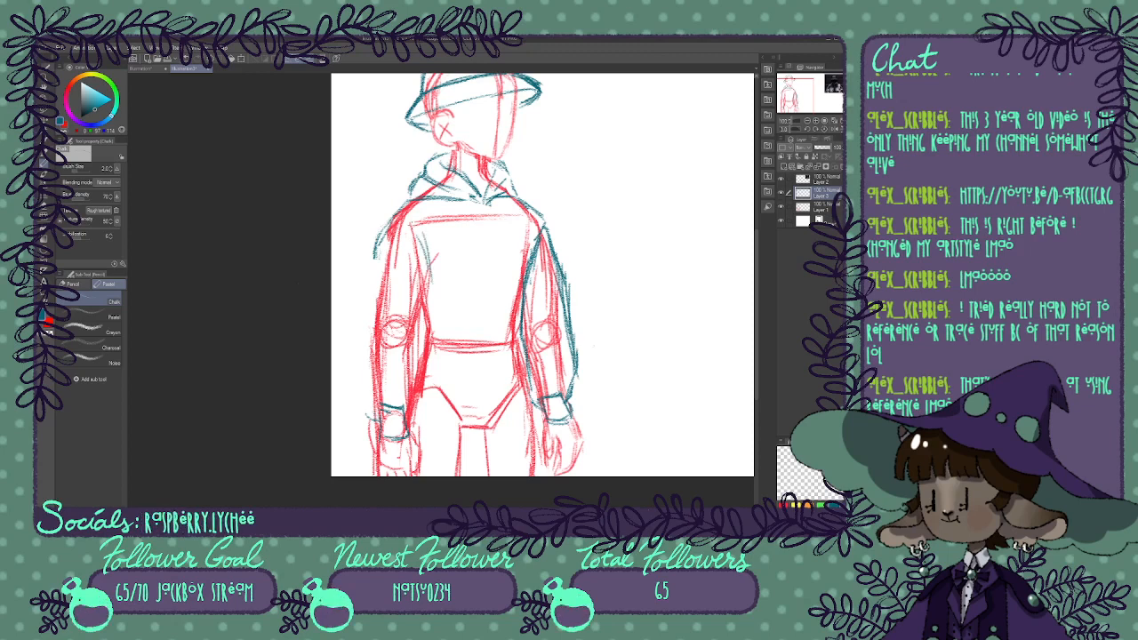
left_click_drag(409, 270, 427, 298)
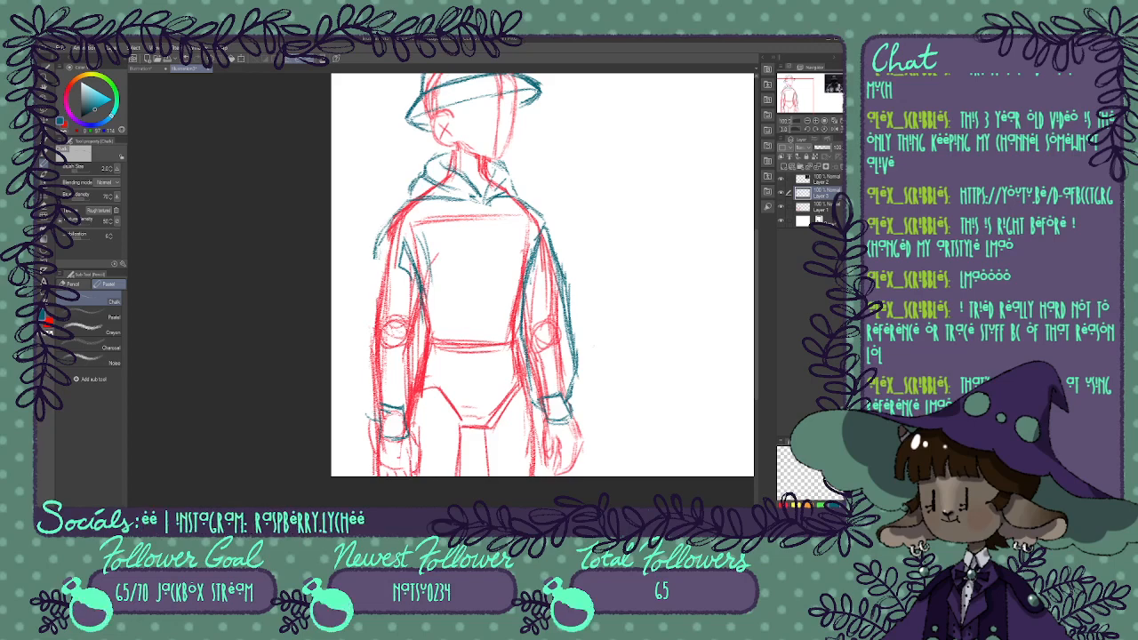
left_click_drag(373, 240, 377, 420)
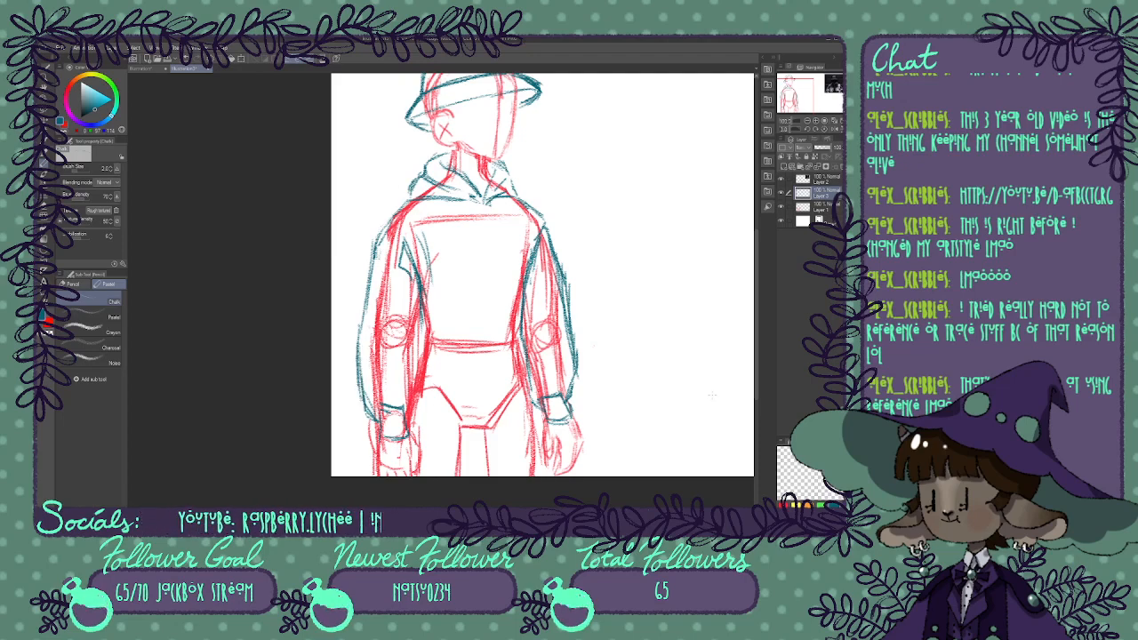
Erase the teal hood around the neck and its neckline, keeping both sleeves.
key("ctrl+z")
key("ctrl+z")
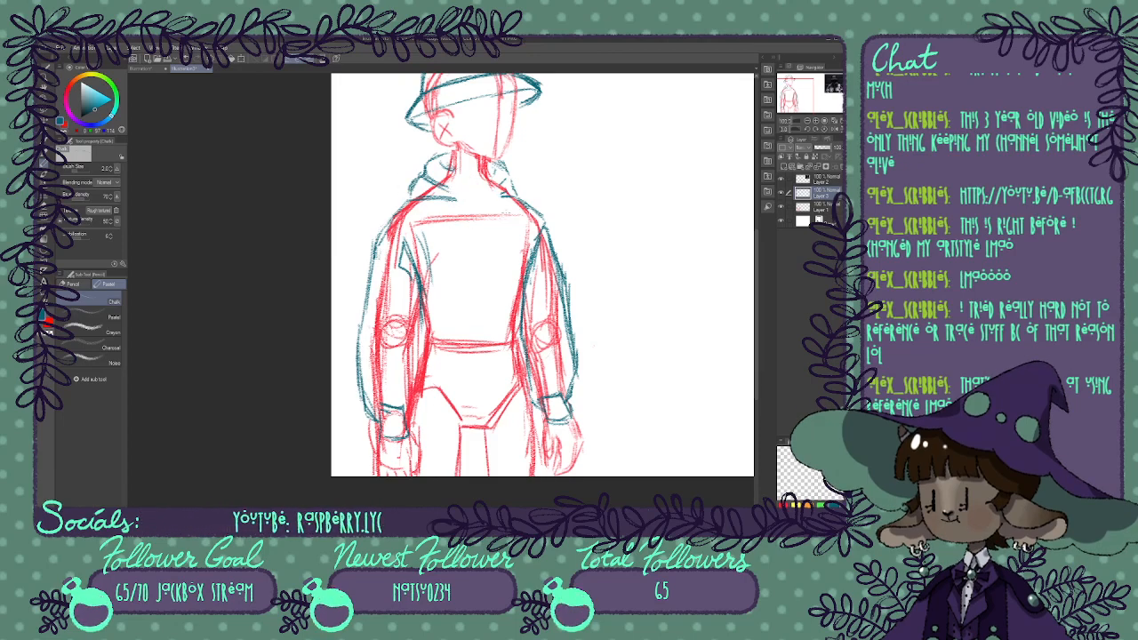
mouse_move(453, 188)
left_mouse_down()
mouse_move(435, 164)
mouse_move(465, 195)
mouse_move(506, 178)
mouse_move(516, 147)
left_mouse_up()
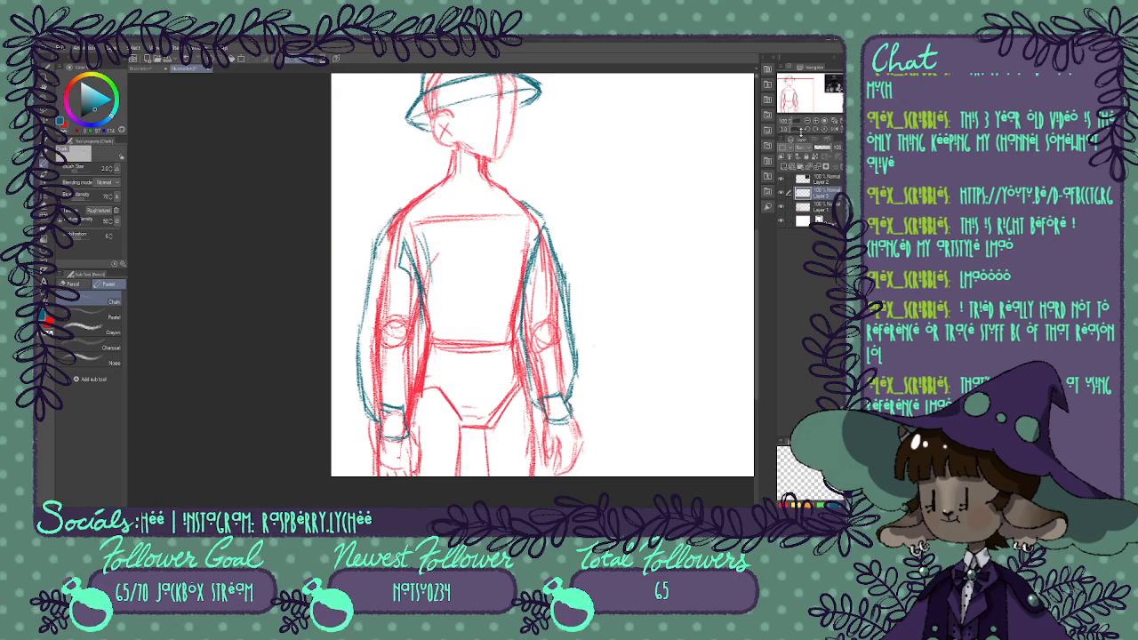
Try to sketch a diagonal garment opening line from the left base of the neck down to the chest.
left_click(816, 119)
left_click_drag(794, 97, 794, 91)
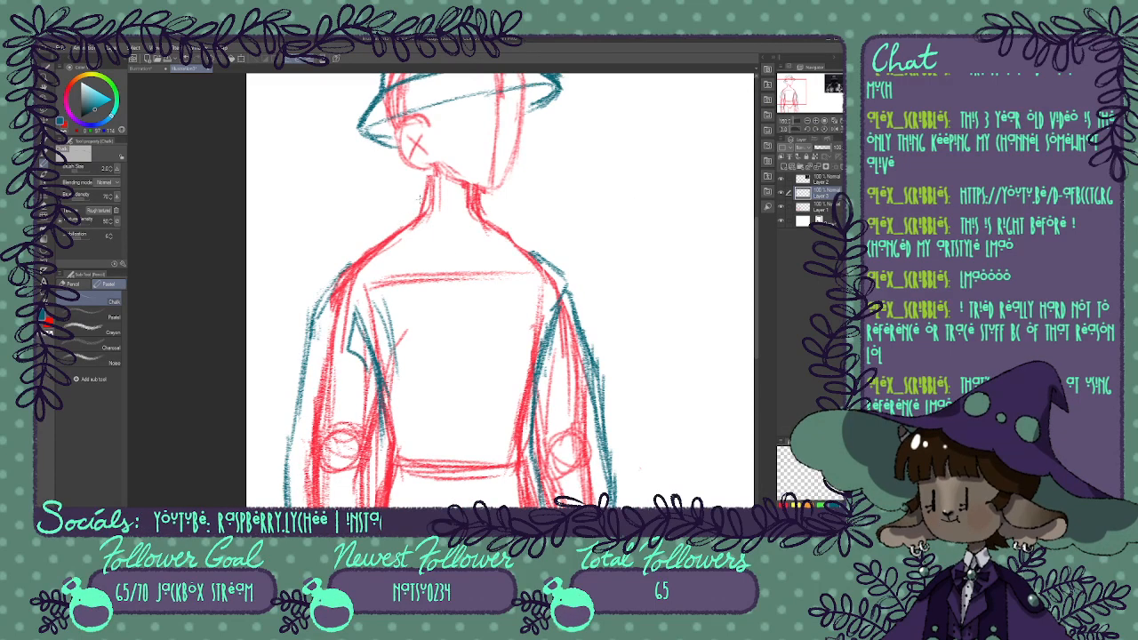
mouse_move(420, 199)
left_mouse_down()
mouse_move(410, 212)
mouse_move(449, 297)
left_mouse_up()
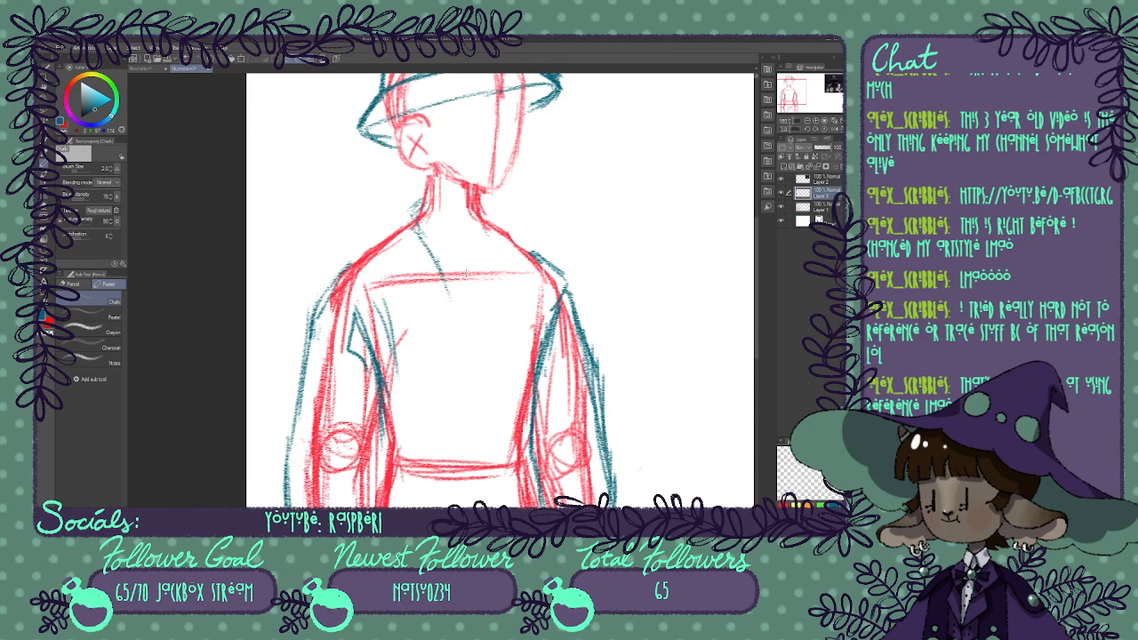
left_click_drag(409, 219, 465, 305)
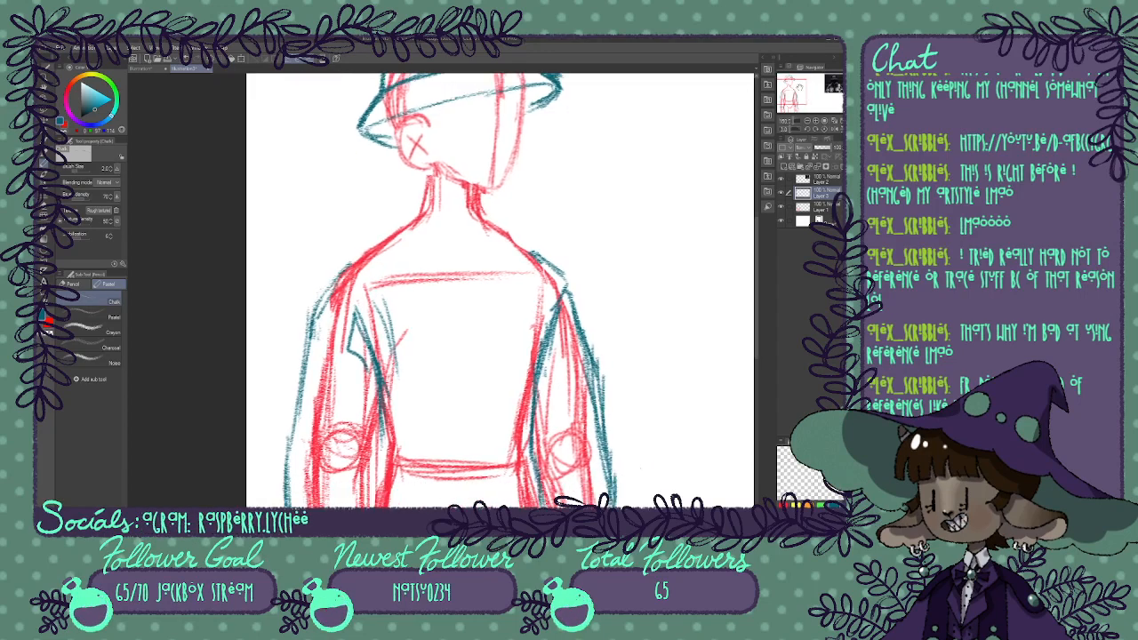
Check the hoodie in the reference photo, extend the left shoulder edge, and sketch diagonal lines from the neck to the chest.
key("ctrl+minus")
mouse_move(444, 355)
left_mouse_down()
mouse_move(460, 269)
mouse_move(505, 190)
mouse_move(502, 276)
mouse_move(364, 302)
left_mouse_up()
left_click_drag(747, 302, 397, 277)
left_click_drag(594, 142, 639, 156)
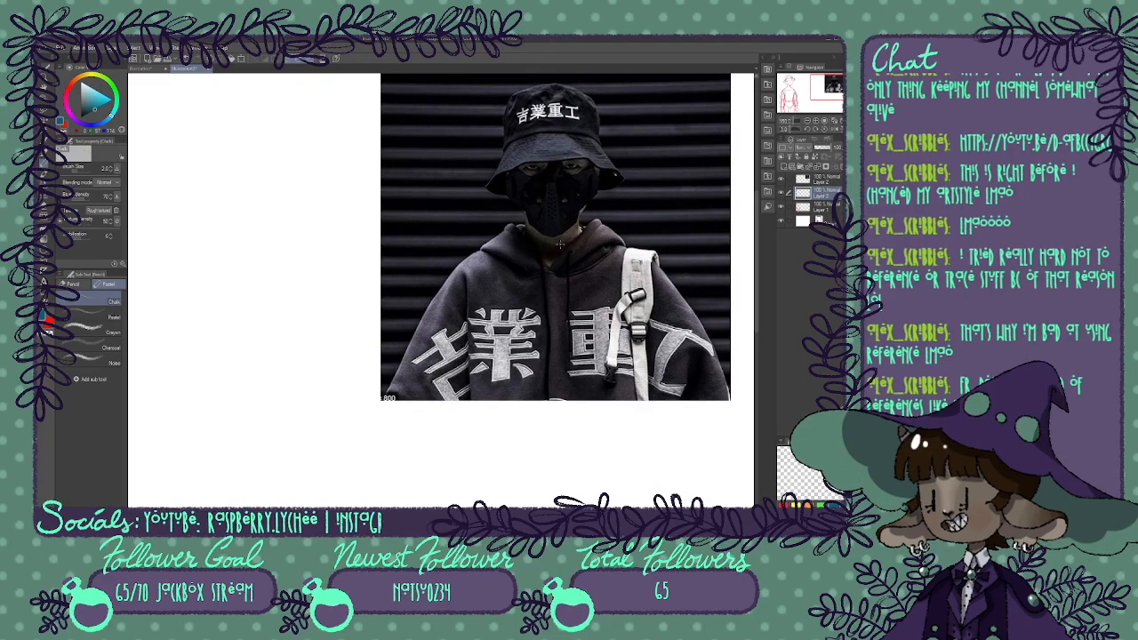
left_click_drag(826, 89, 786, 103)
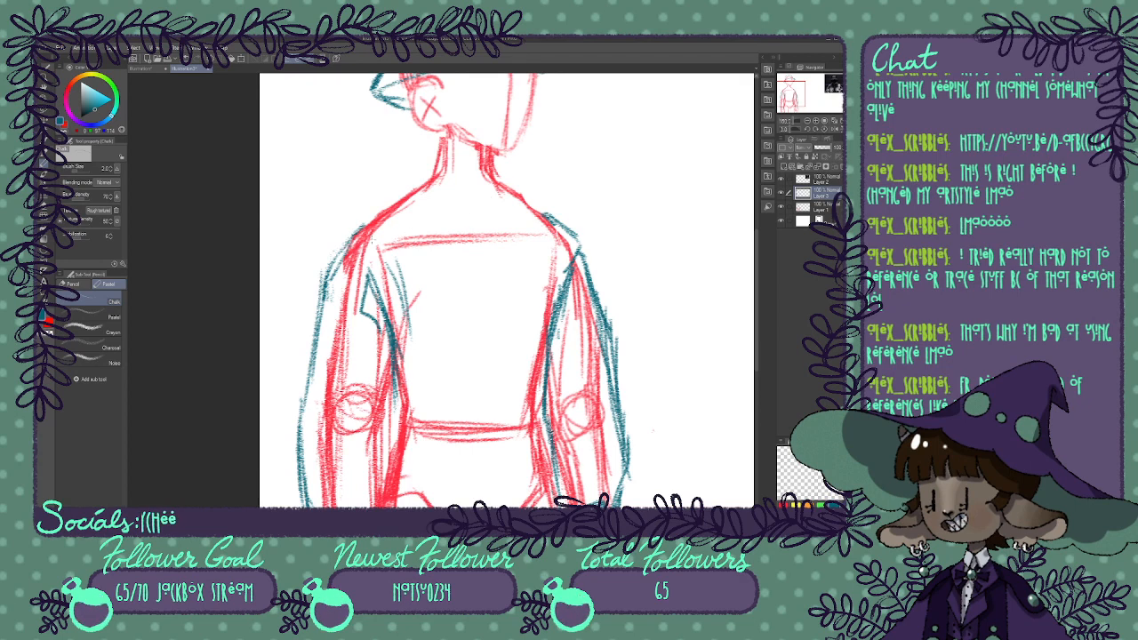
mouse_move(351, 236)
left_mouse_down()
mouse_move(372, 208)
mouse_move(432, 176)
mouse_move(371, 218)
left_mouse_up()
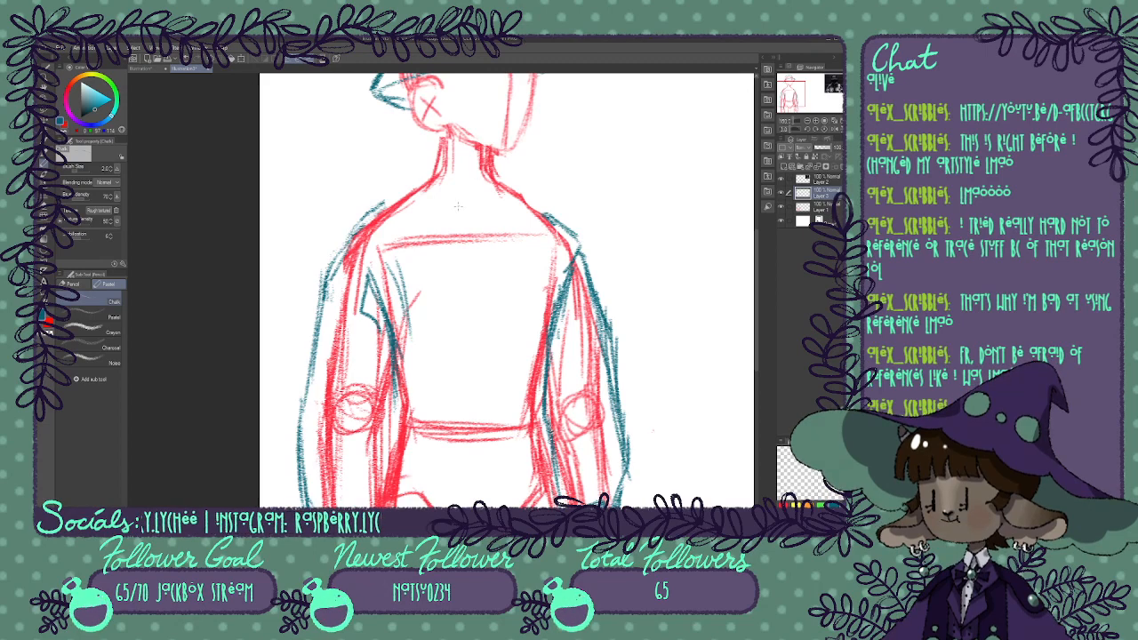
left_click_drag(422, 174, 462, 249)
left_click_drag(425, 194, 466, 282)
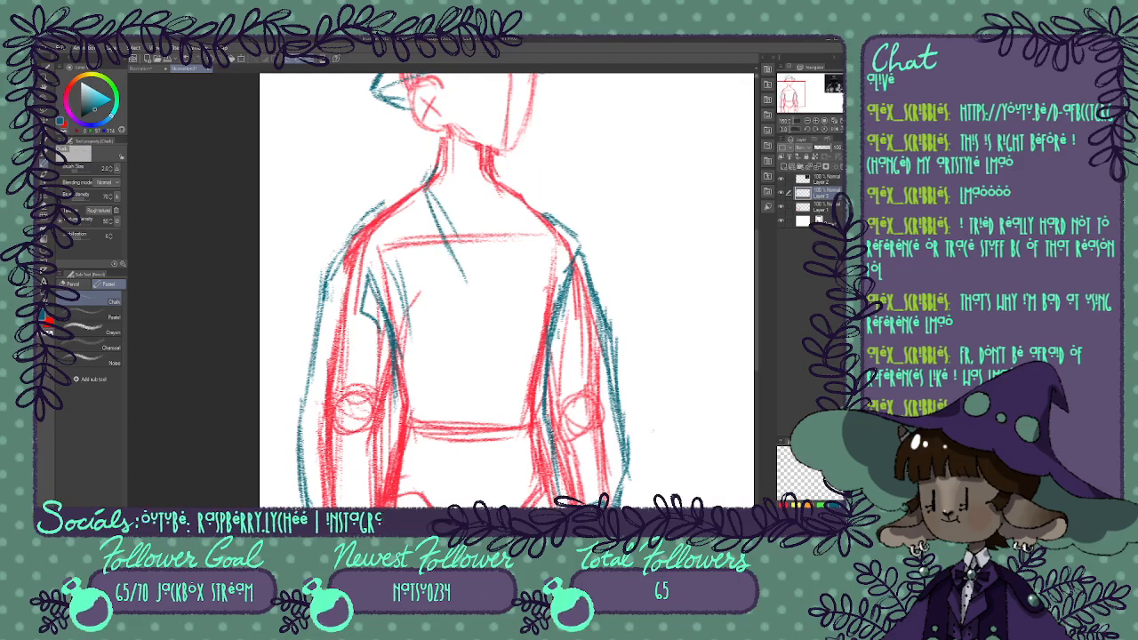
Sketch the collar slopes on both sides of the neck and add fold lines across the left of the chest.
mouse_move(432, 158)
left_mouse_down()
mouse_move(407, 191)
mouse_move(410, 181)
left_mouse_up()
left_click_drag(433, 151, 407, 170)
mouse_move(435, 150)
left_mouse_down()
mouse_move(379, 205)
mouse_move(470, 317)
left_mouse_up()
left_click_drag(450, 252, 454, 336)
left_click_drag(494, 155, 527, 183)
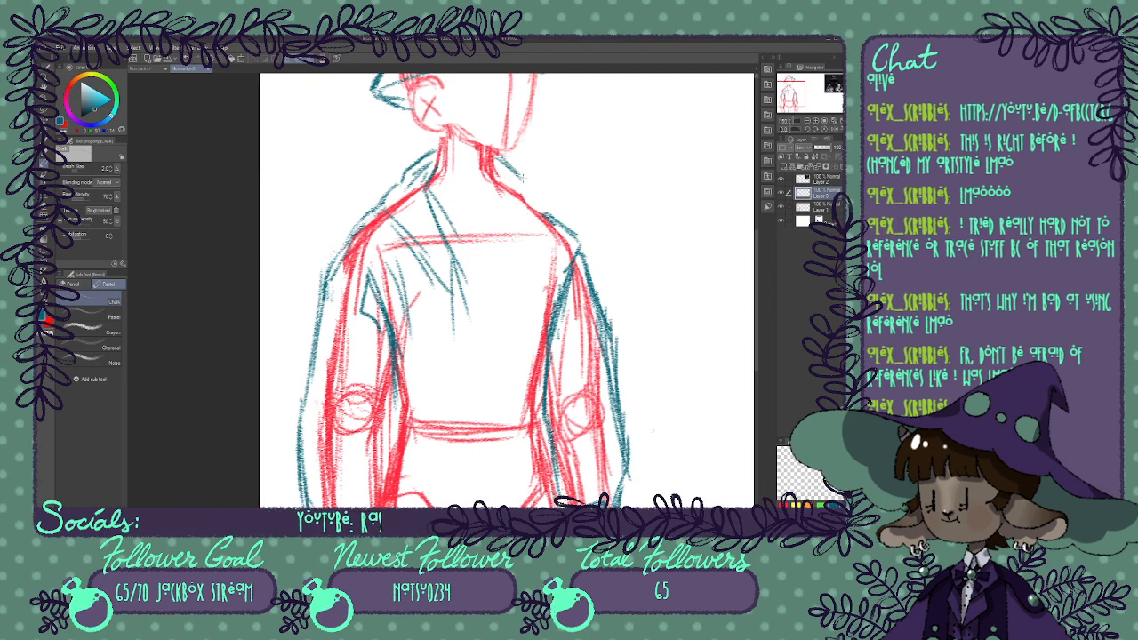
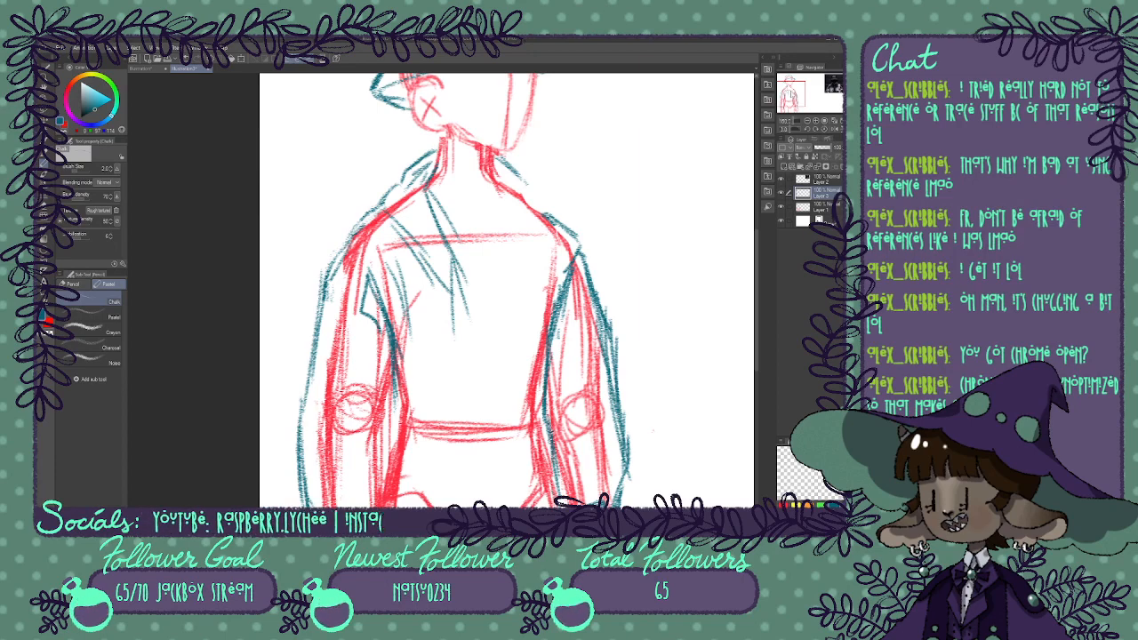
Sketch a vertical opening line and slanting folds from the collar down the right side of the chest.
mouse_move(798, 100)
left_mouse_down()
mouse_move(808, 110)
mouse_move(794, 89)
left_mouse_up()
left_click(807, 120)
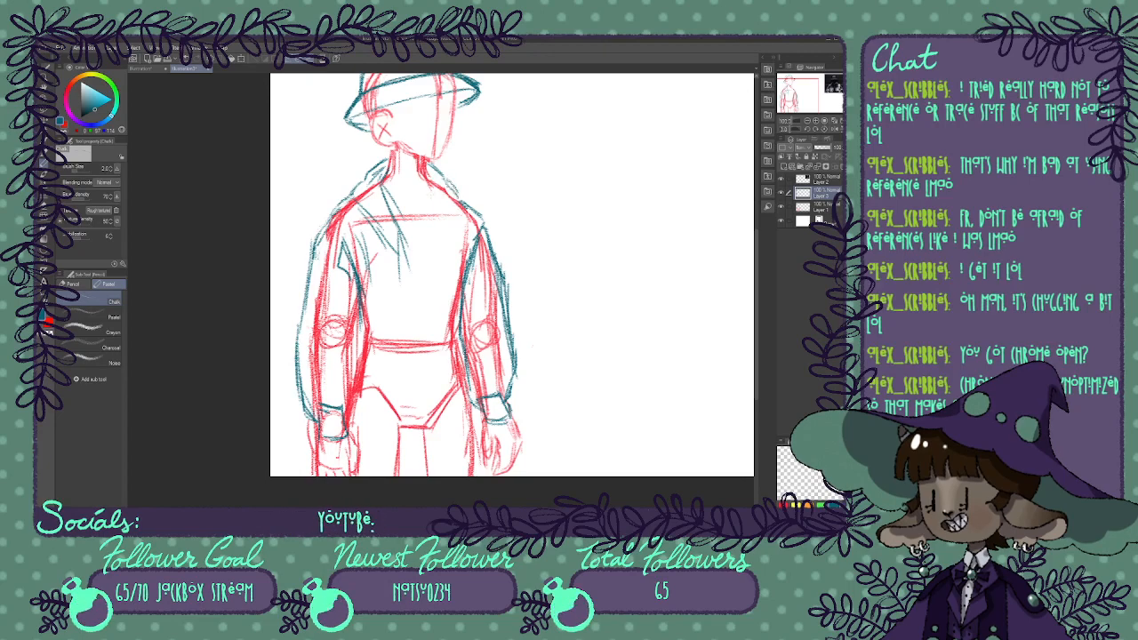
left_click_drag(429, 181, 436, 273)
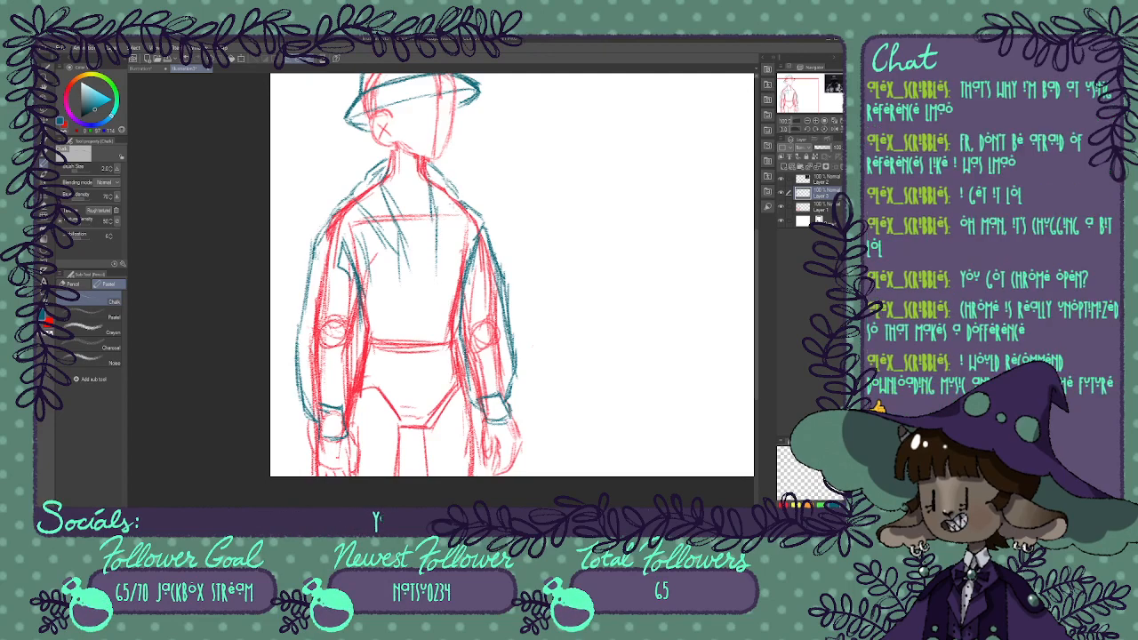
left_click_drag(444, 212, 457, 234)
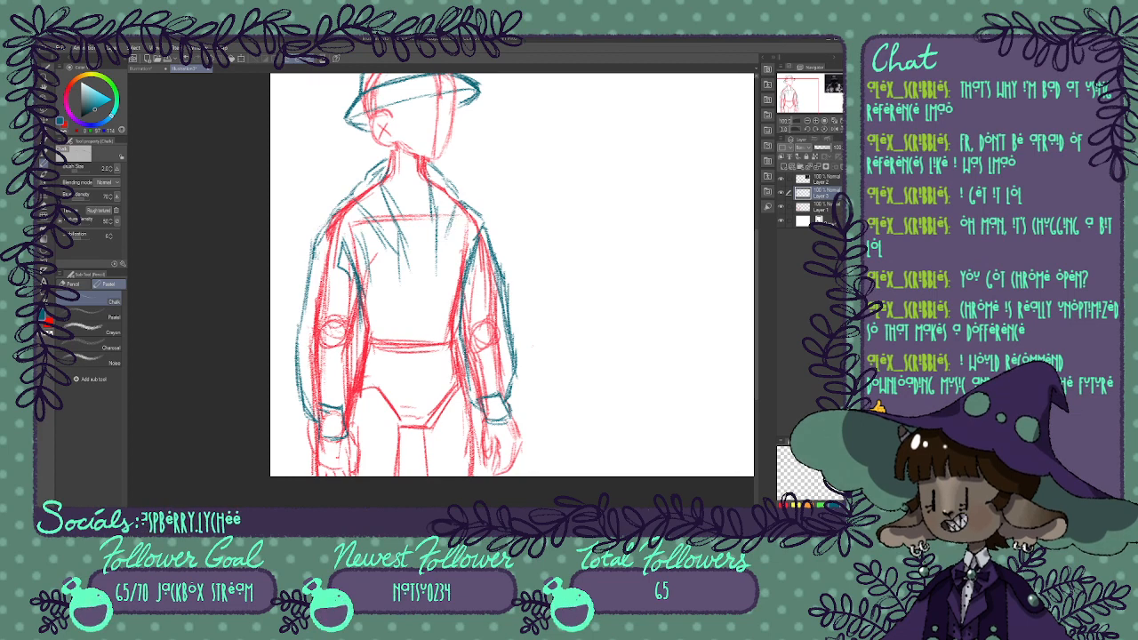
left_click_drag(455, 198, 430, 270)
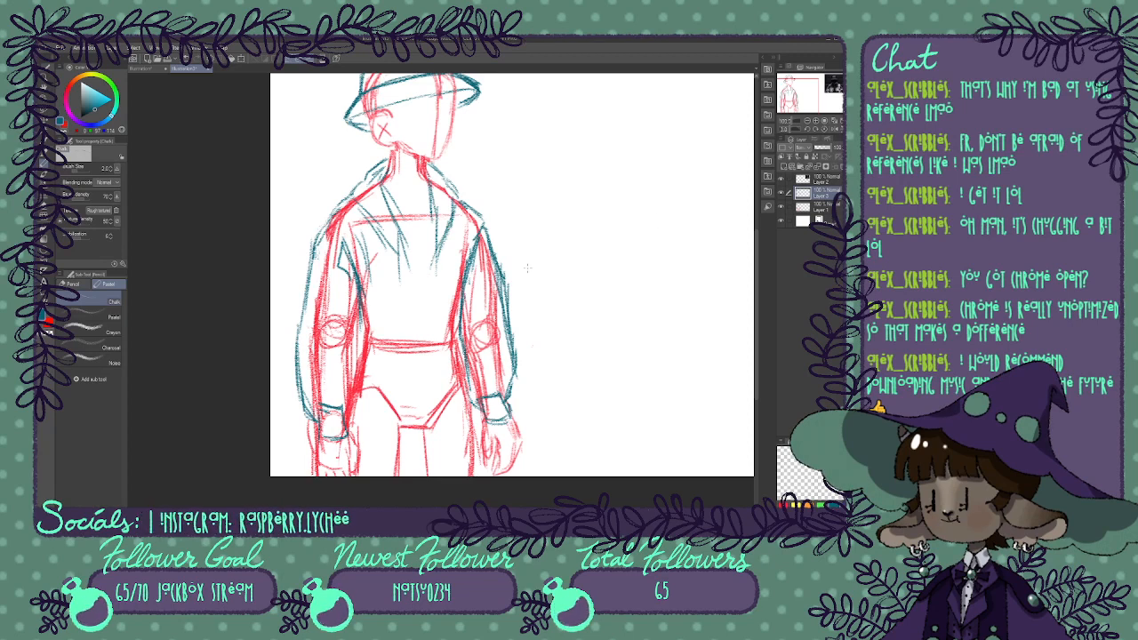
Lengthen both opening edges down the torso, taking the left one past the waist to the thigh.
left_click_drag(393, 238, 391, 338)
left_click_drag(392, 268, 385, 466)
left_click_drag(442, 252, 435, 343)
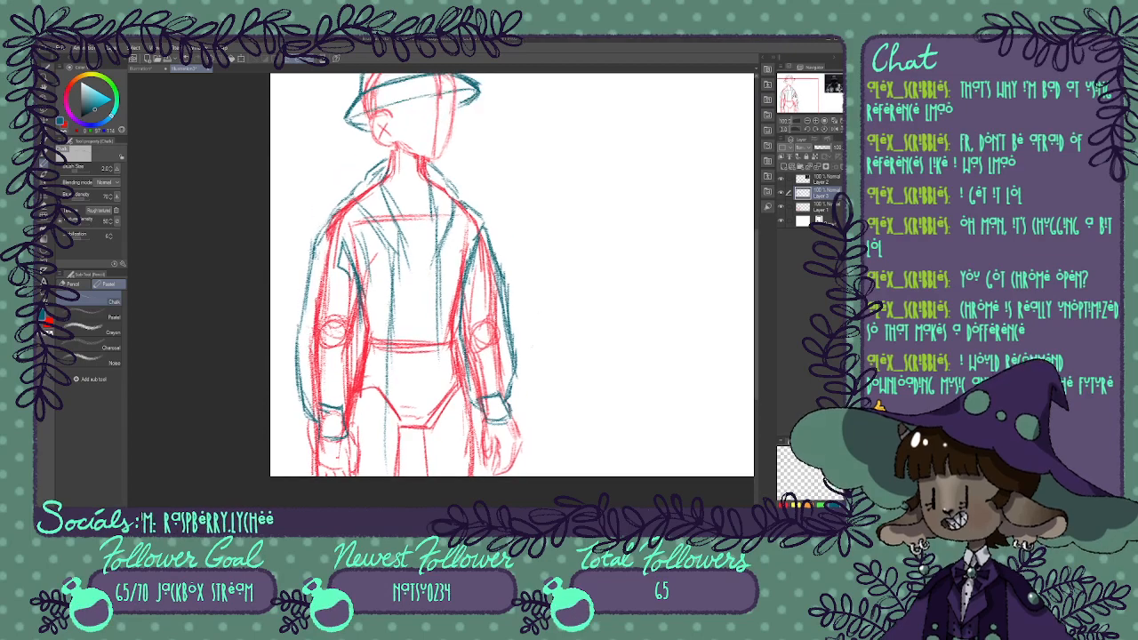
Erase the opening lines across the chest and redraw the left opening edge from the collar to the waist with shoulder folds.
left_click_drag(511, 293, 557, 249)
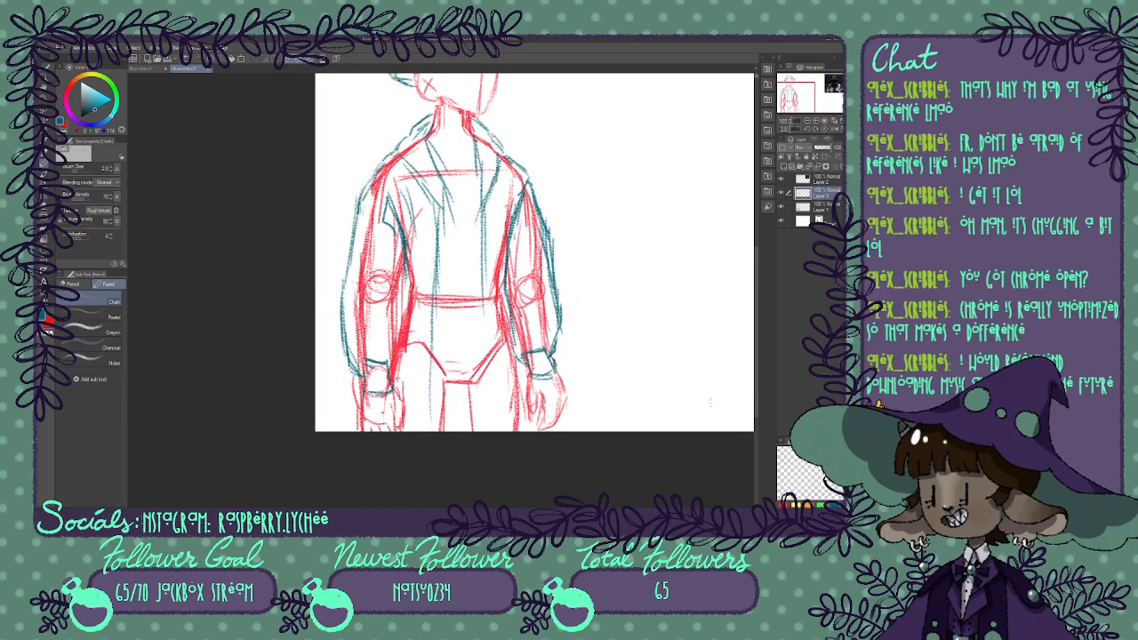
mouse_move(432, 162)
left_mouse_down()
mouse_move(441, 207)
mouse_move(481, 194)
mouse_move(483, 228)
mouse_move(470, 184)
mouse_move(477, 285)
left_mouse_up()
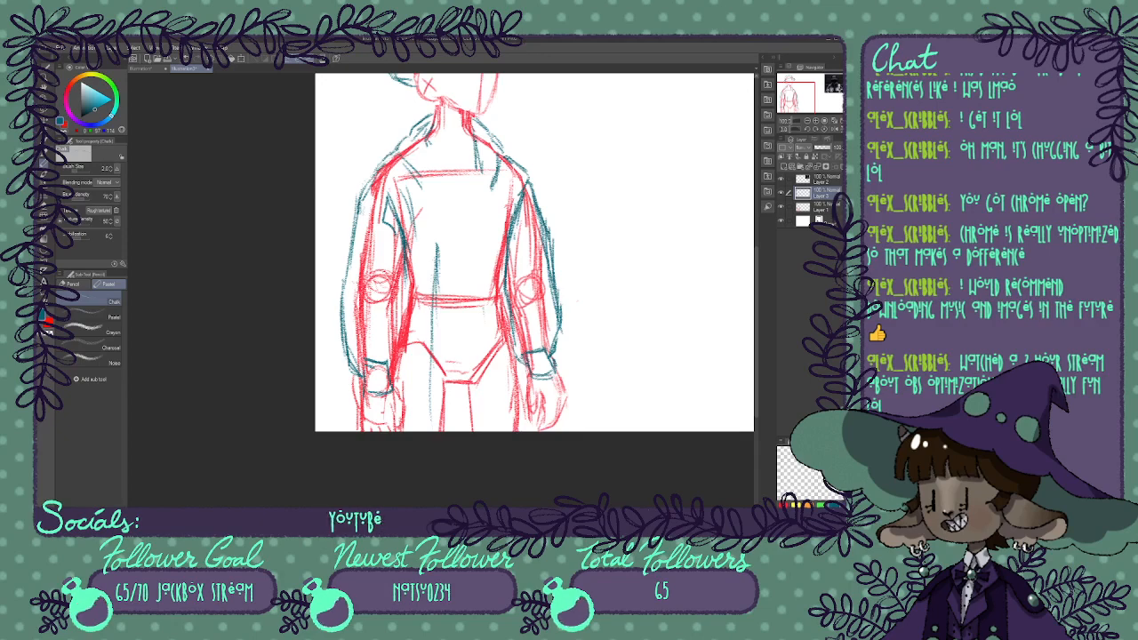
left_click_drag(422, 136, 439, 250)
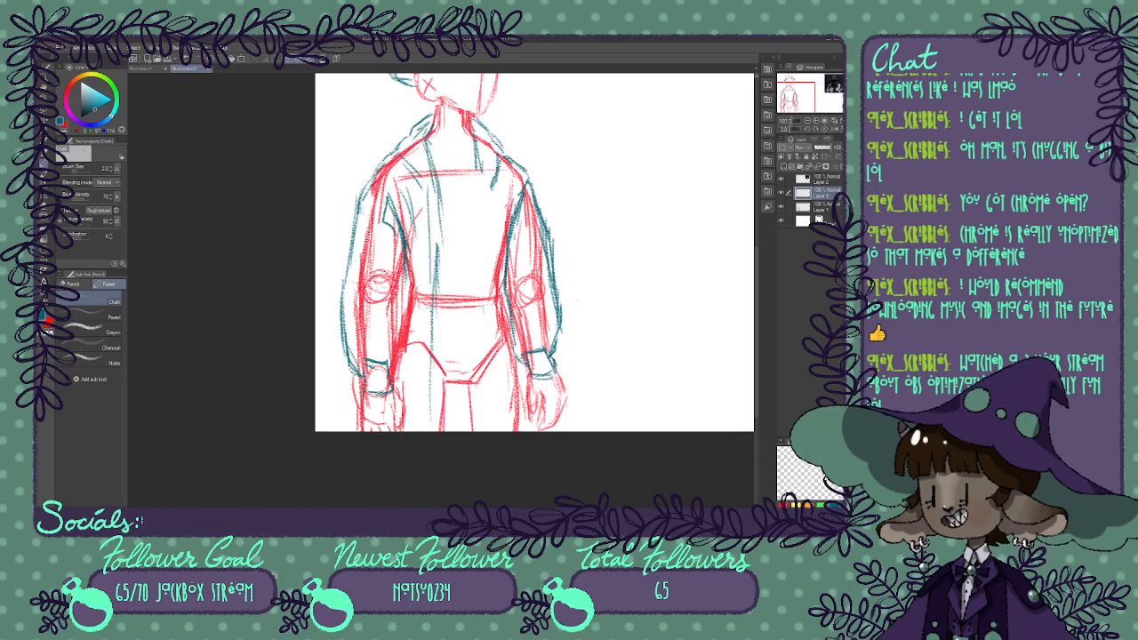
left_click_drag(397, 174, 433, 221)
mouse_move(404, 174)
left_mouse_down()
mouse_move(426, 195)
mouse_move(434, 249)
left_mouse_up()
left_click_drag(431, 178, 432, 279)
left_click_drag(432, 217, 427, 302)
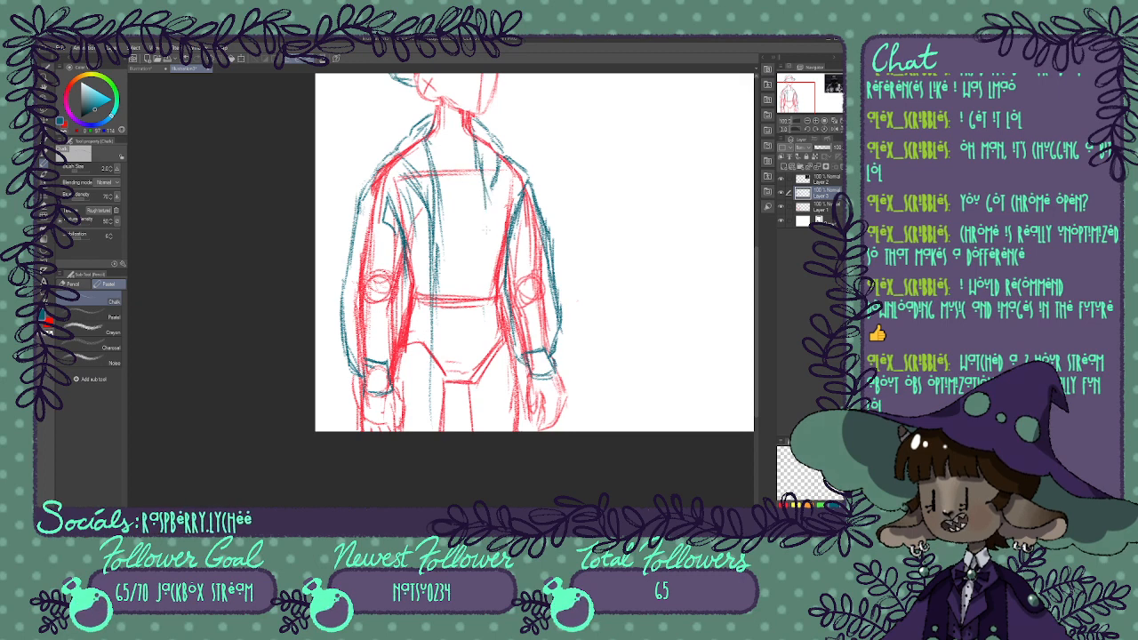
Redraw the right opening edge from the chest down to the bottom of the canvas, with a short fold beside it.
left_click_drag(485, 164, 485, 263)
left_click_drag(488, 197, 494, 300)
left_click_drag(485, 243, 485, 430)
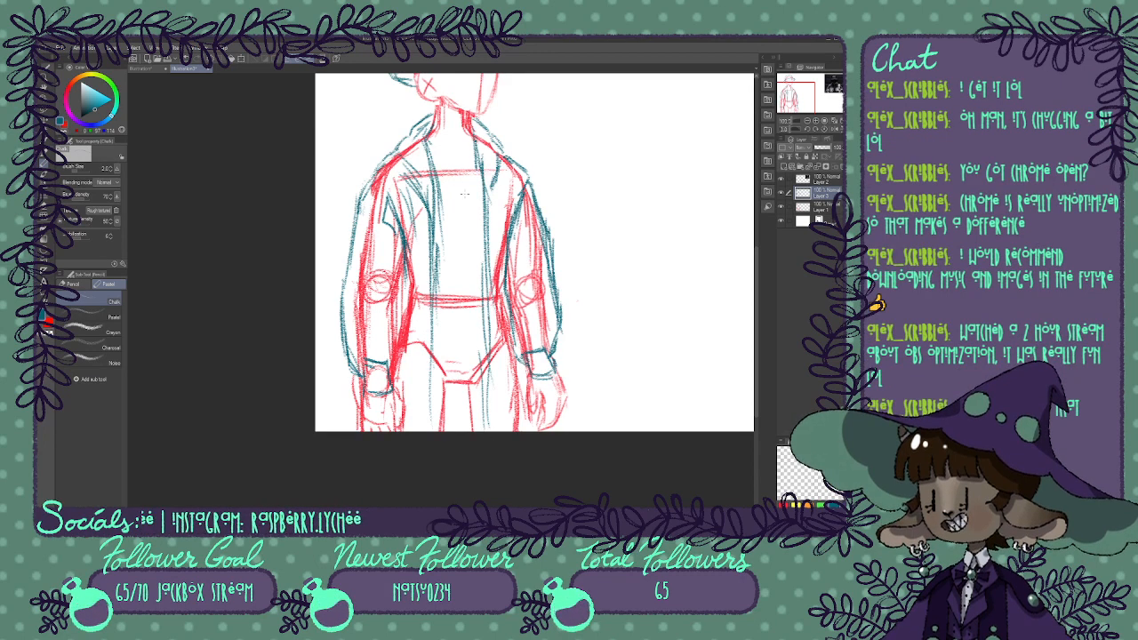
left_click_drag(493, 185, 483, 231)
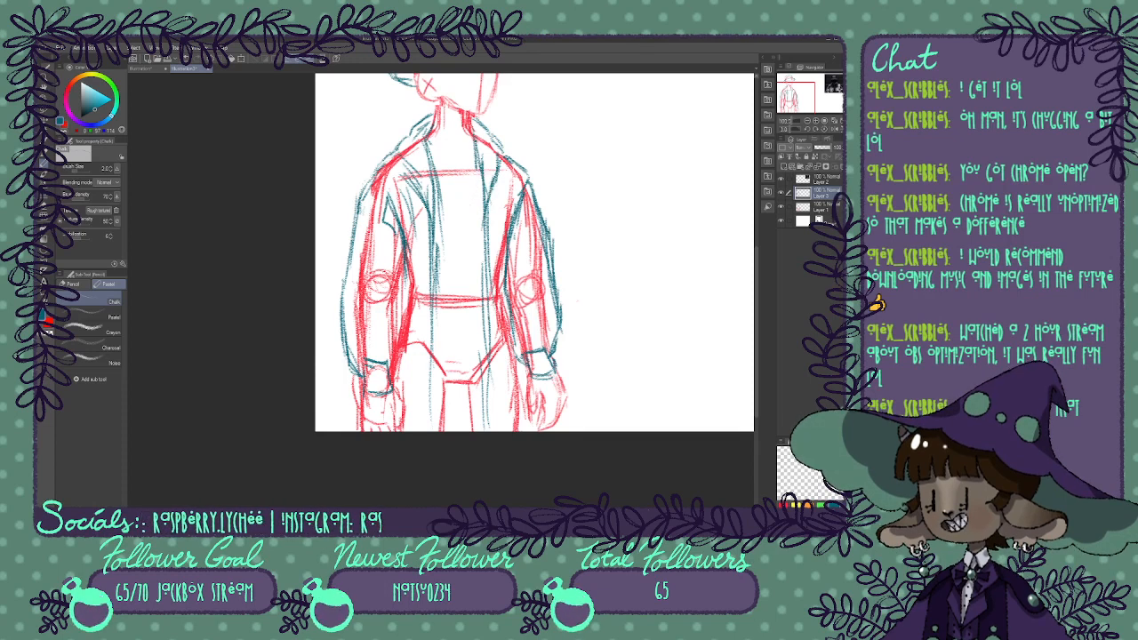
Add folds along the left shoulder and chest, and darken both opening edges from the hips to the canvas bottom.
left_click_drag(406, 173, 432, 227)
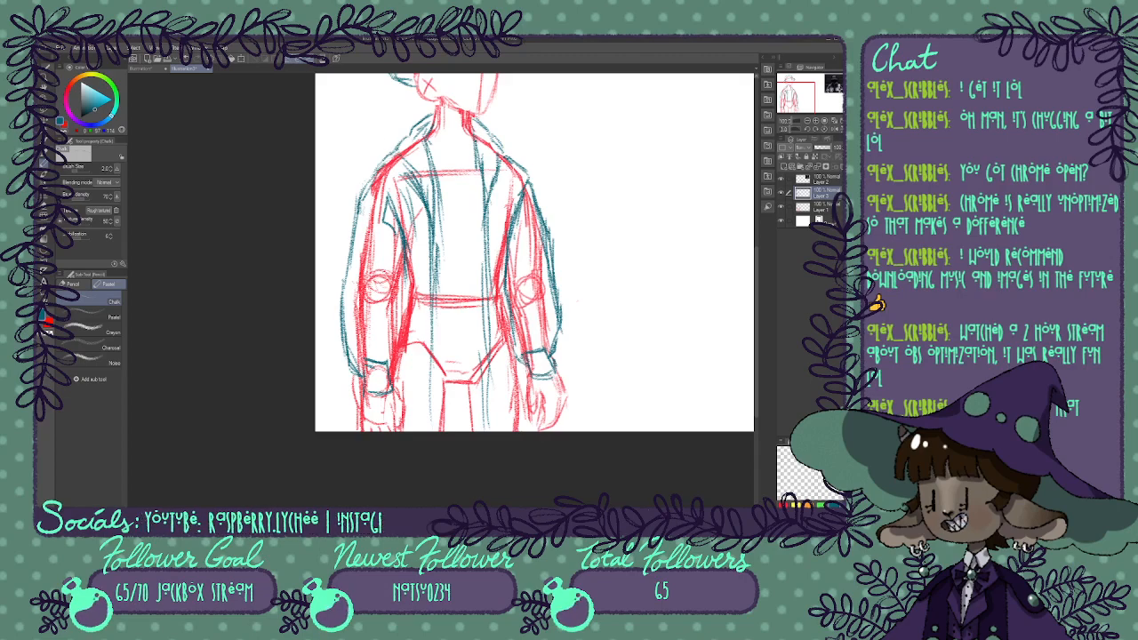
left_click_drag(418, 135, 409, 164)
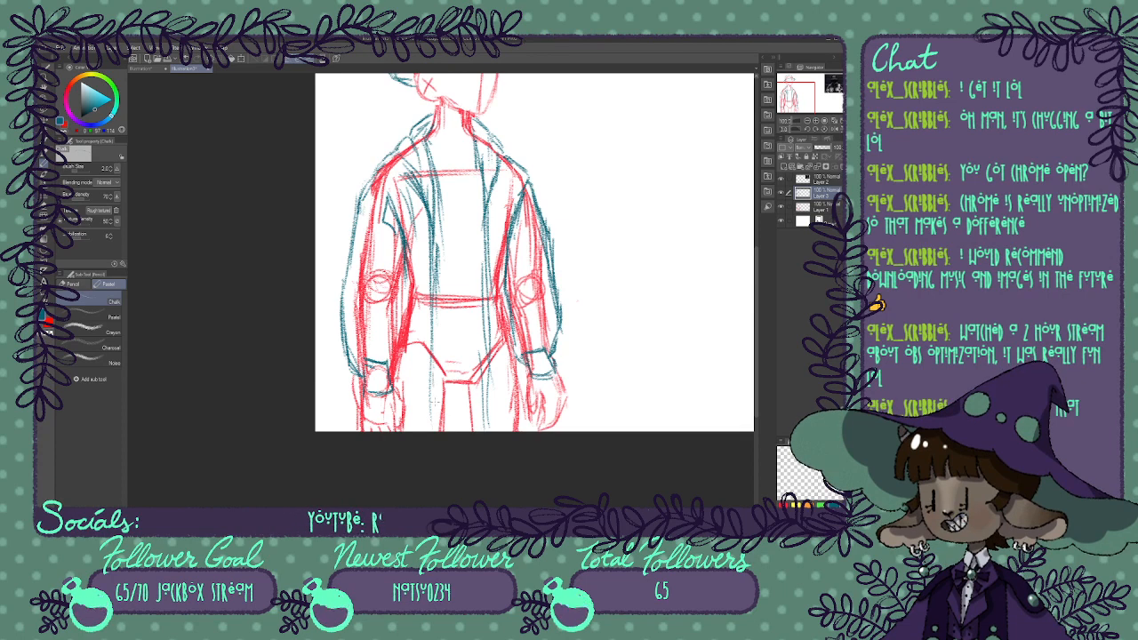
left_click_drag(435, 400, 434, 425)
left_click_drag(432, 376, 427, 432)
left_click_drag(484, 379, 482, 429)
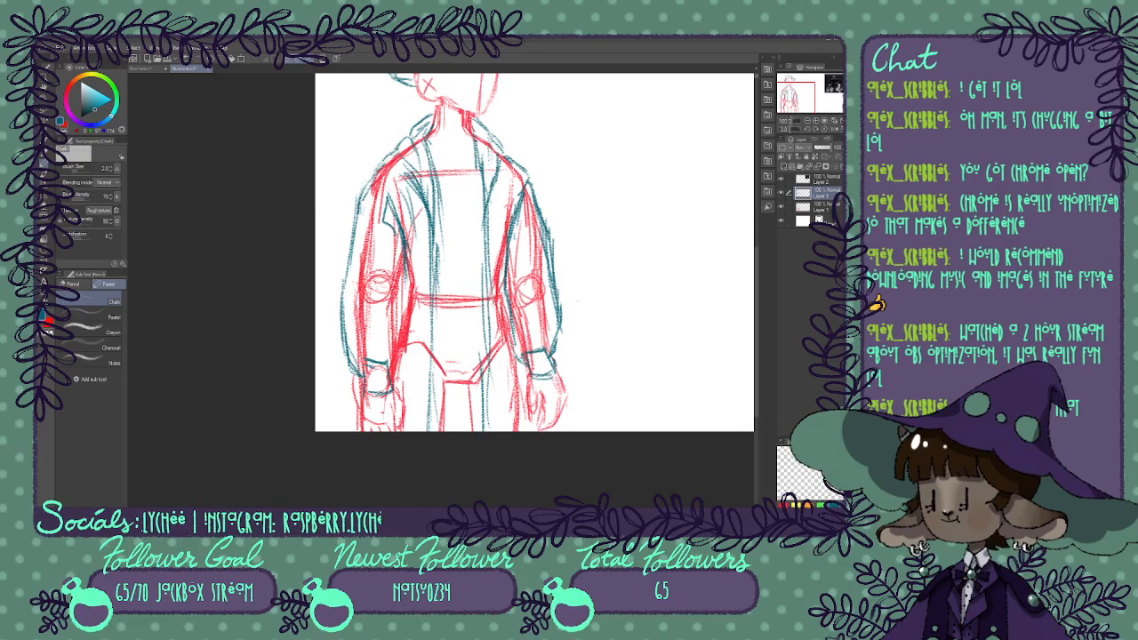
Sketch slanting garment lines beside both hips and reinforce the right opening edge below the waist.
left_click_drag(497, 376, 534, 431)
left_click_drag(419, 371, 410, 403)
left_click_drag(417, 365, 401, 407)
left_click_drag(480, 311, 486, 387)
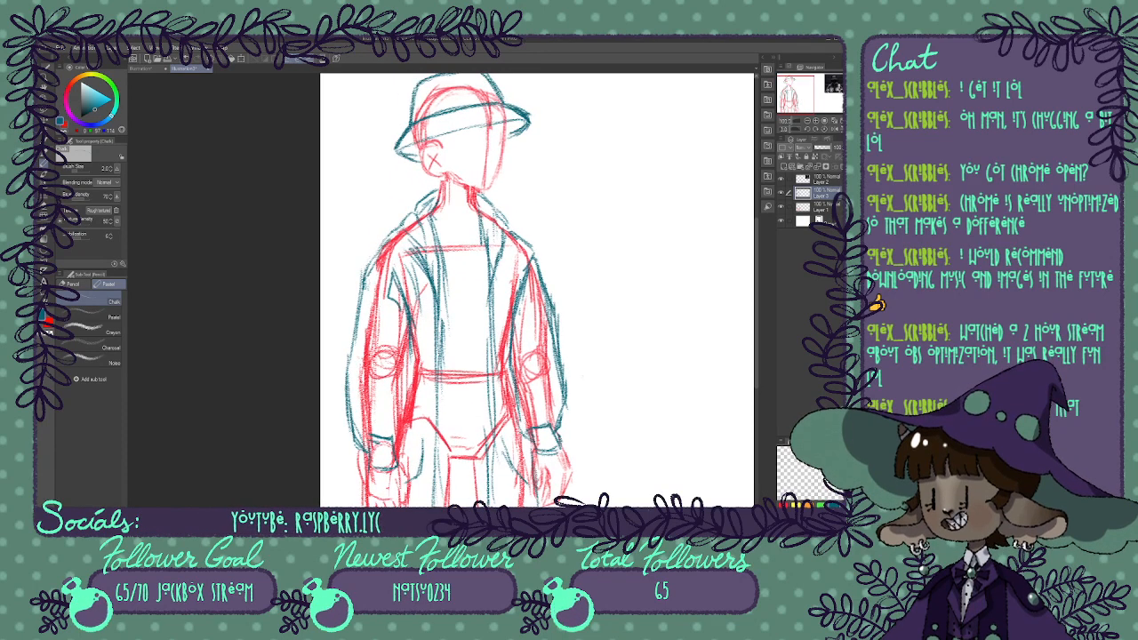
left_click(815, 120)
left_click_drag(793, 95, 792, 89)
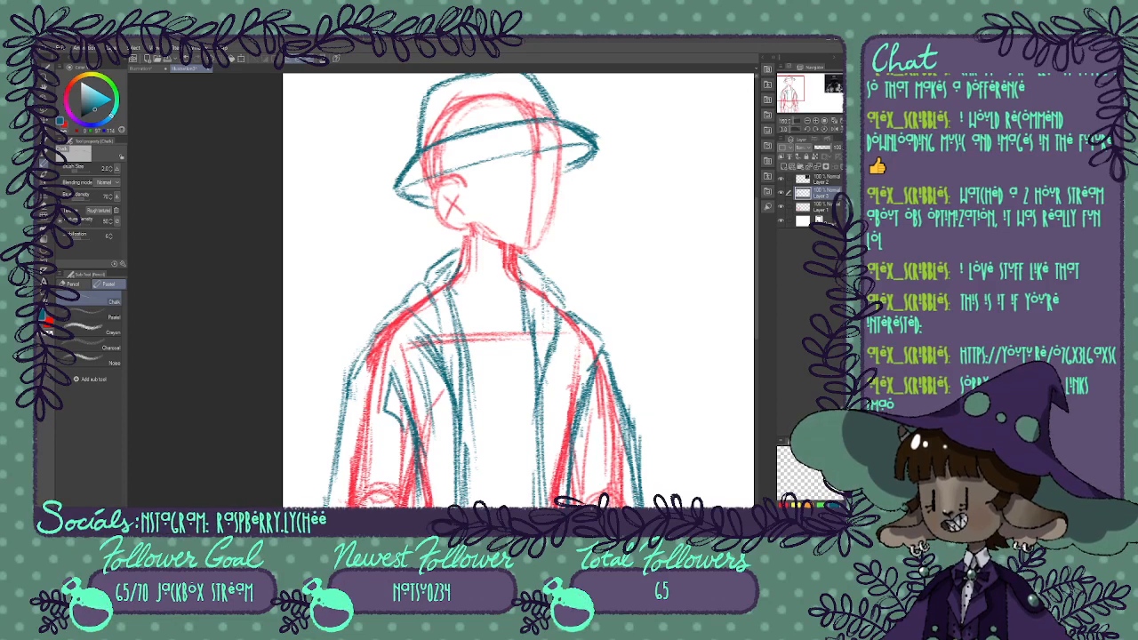
left_click_drag(516, 294, 493, 352)
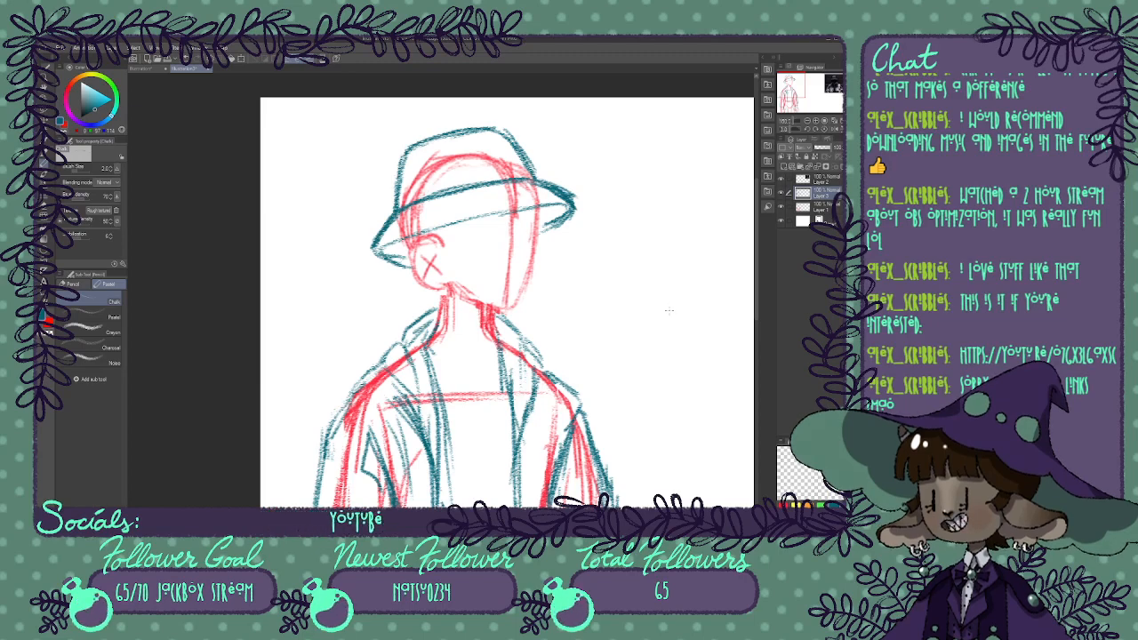
mouse_move(612, 251)
left_mouse_down()
mouse_move(608, 319)
mouse_move(633, 323)
left_mouse_up()
left_click_drag(649, 261, 633, 327)
mouse_move(569, 267)
left_mouse_down()
mouse_move(574, 331)
mouse_move(551, 331)
left_mouse_up()
key("e")
mouse_move(651, 271)
left_mouse_down()
mouse_move(562, 316)
mouse_move(653, 298)
left_mouse_up()
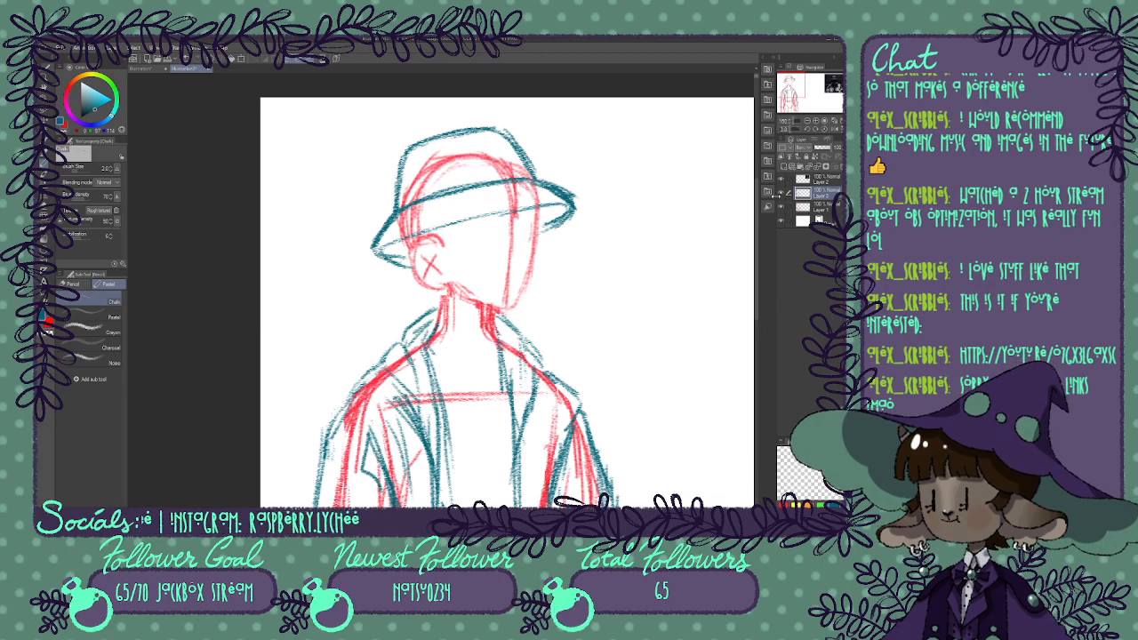
Switch the drawing color to bright green and add a new layer above the clothing sketch.
left_click(820, 504)
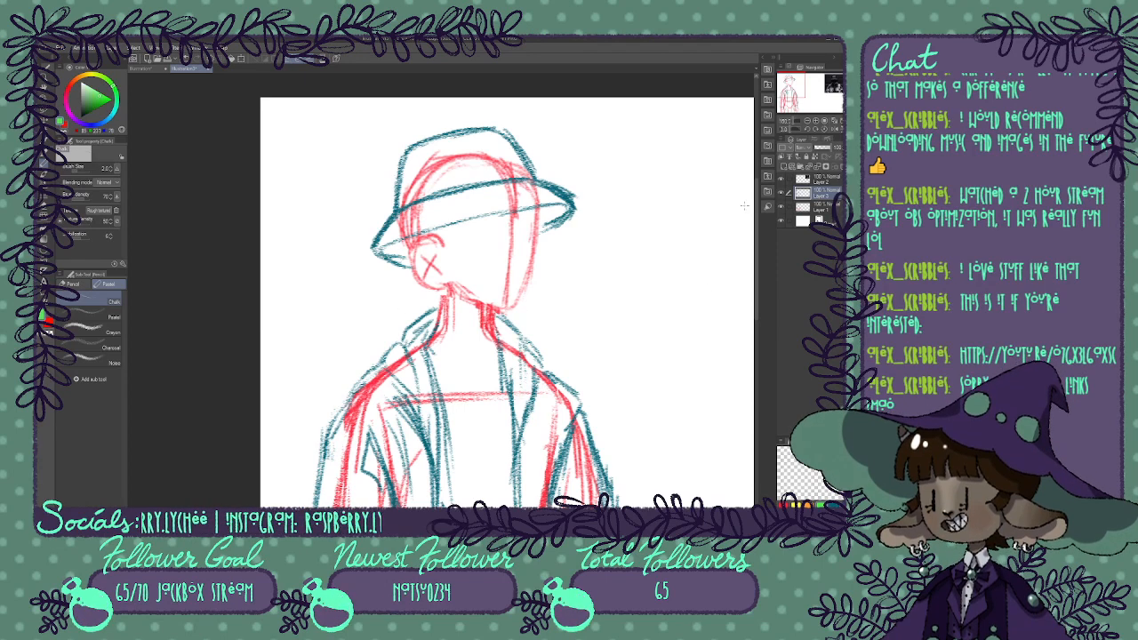
left_click(784, 169)
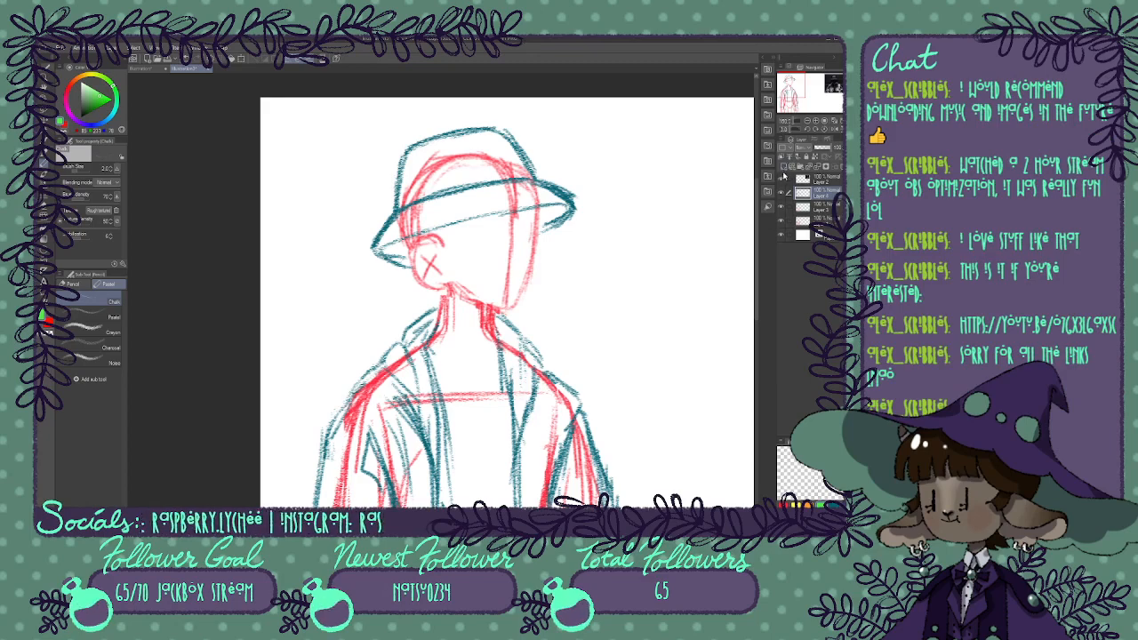
mouse_move(498, 293)
left_mouse_down()
mouse_move(572, 332)
mouse_move(527, 332)
left_mouse_up()
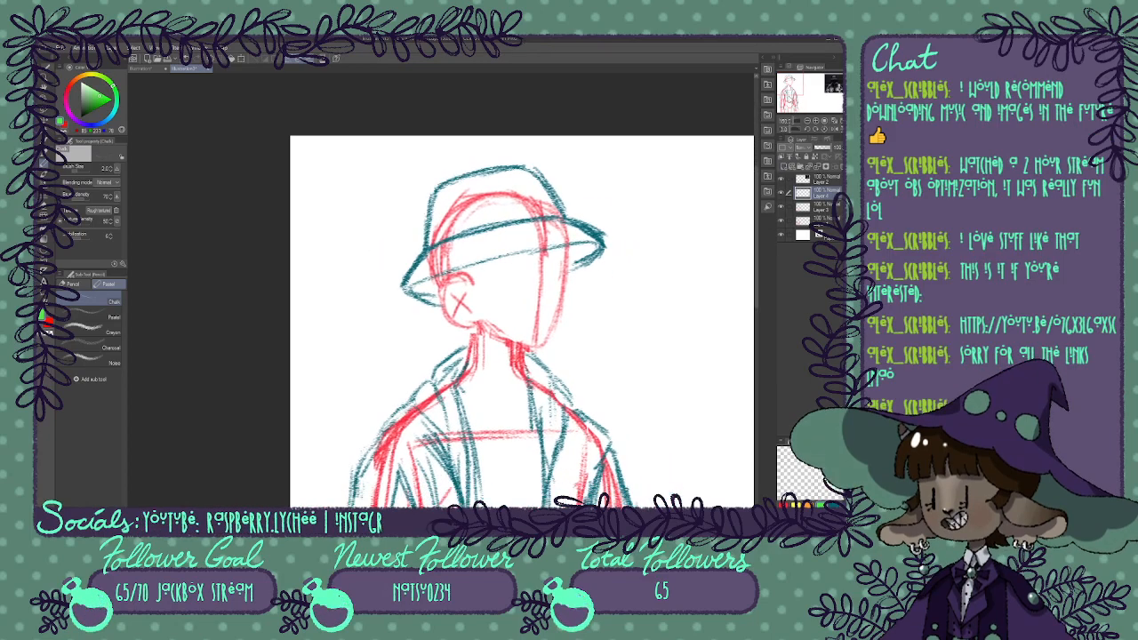
left_click(808, 121)
left_click(815, 120)
left_click(793, 89)
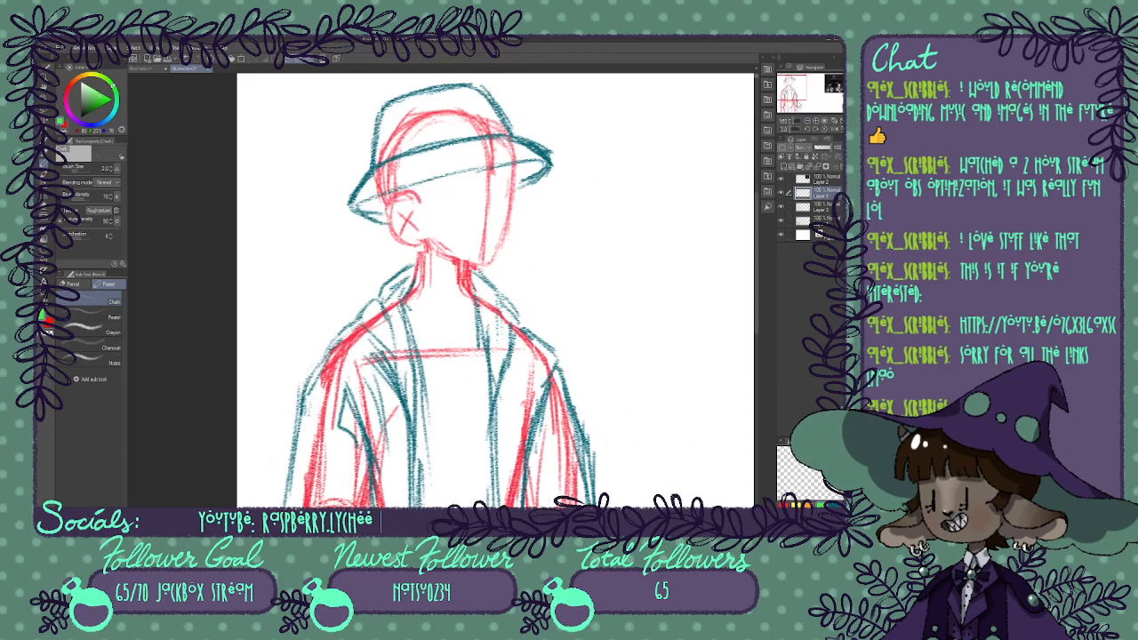
left_click(815, 121)
left_click(791, 82)
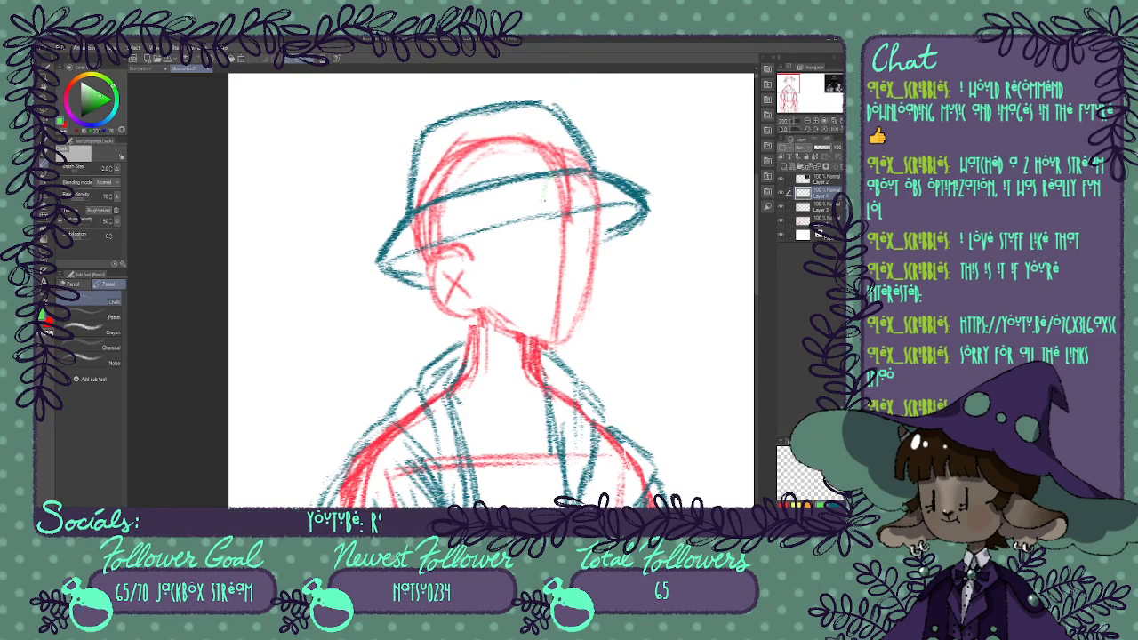
Sketch a row of curved green bangs hanging from under the hat brim across the forehead.
mouse_move(545, 198)
left_mouse_down()
mouse_move(539, 253)
mouse_move(552, 262)
left_mouse_up()
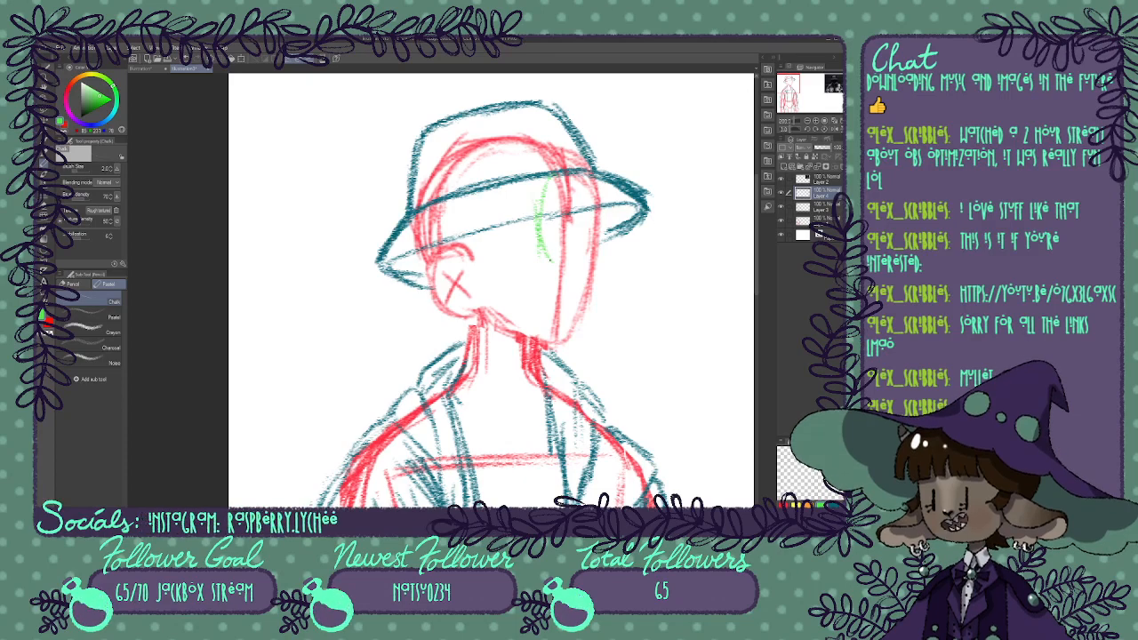
mouse_move(513, 210)
left_mouse_down()
mouse_move(528, 262)
mouse_move(520, 265)
left_mouse_up()
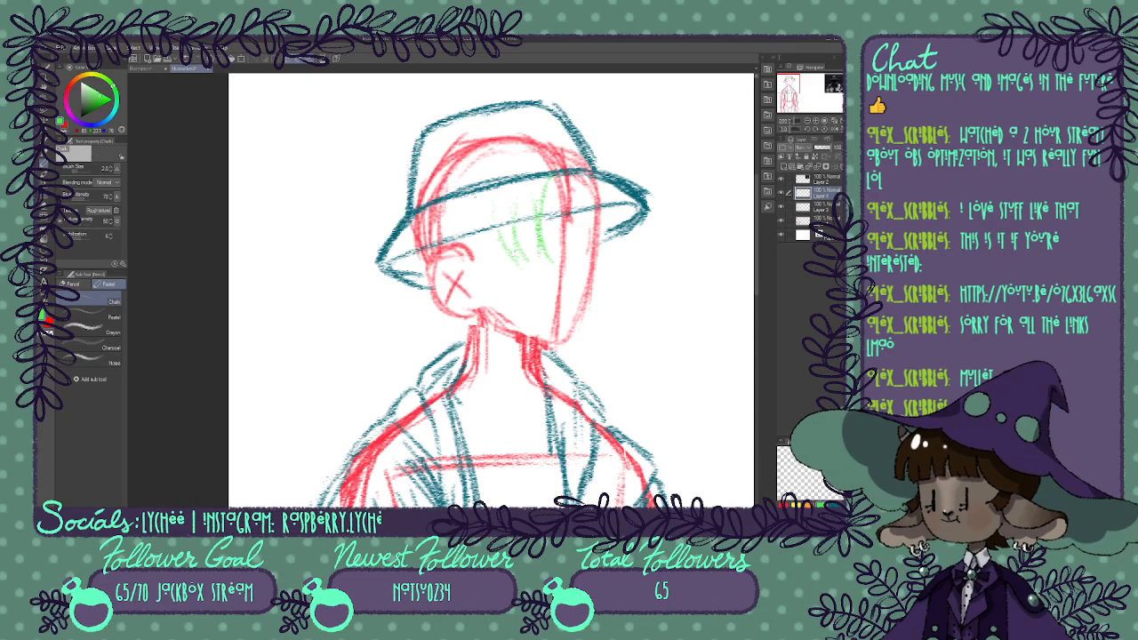
left_click_drag(469, 202, 488, 261)
left_click_drag(565, 235, 578, 269)
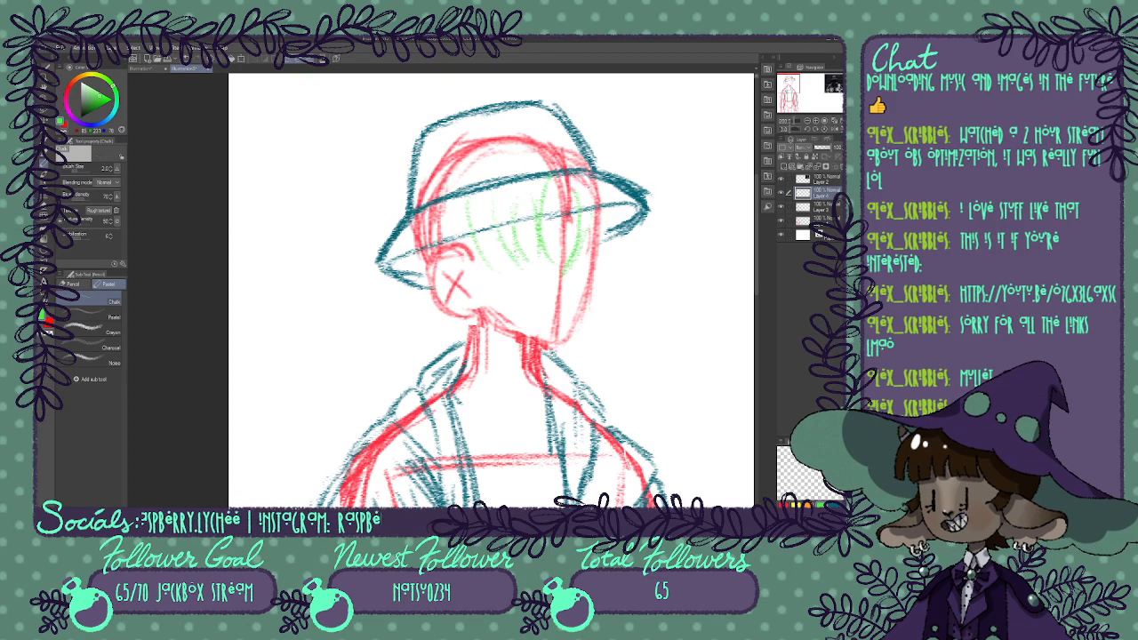
left_click_drag(583, 199, 589, 262)
left_click_drag(599, 218, 603, 239)
left_click_drag(610, 194, 611, 237)
mouse_move(611, 190)
left_mouse_down()
mouse_move(611, 236)
mouse_move(578, 272)
left_mouse_up()
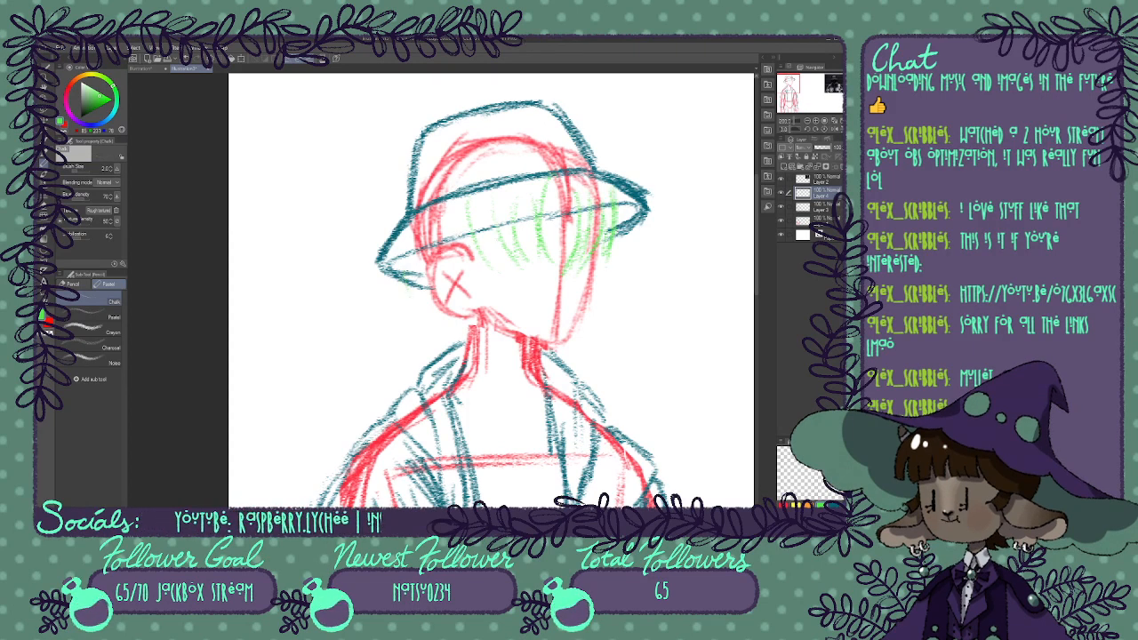
Sketch a green lock running down behind the ear to the collar and short flicks on the other side of the neck.
mouse_move(465, 260)
left_mouse_down()
mouse_move(457, 275)
mouse_move(414, 273)
mouse_move(443, 345)
left_mouse_up()
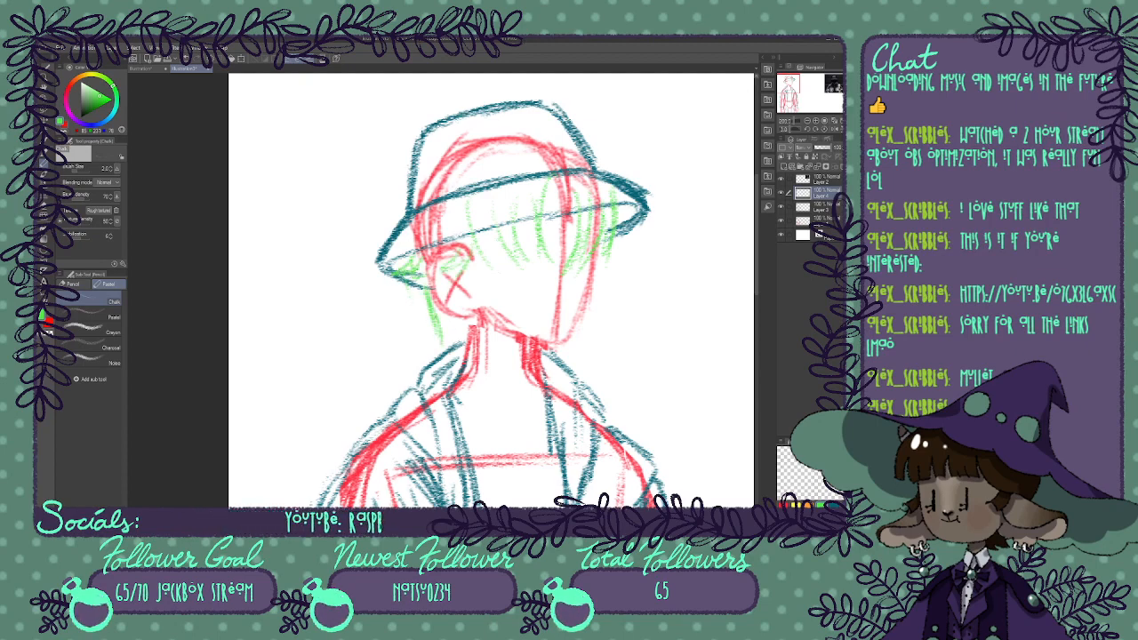
mouse_move(416, 287)
left_mouse_down()
mouse_move(459, 333)
mouse_move(460, 355)
mouse_move(433, 363)
mouse_move(445, 371)
left_mouse_up()
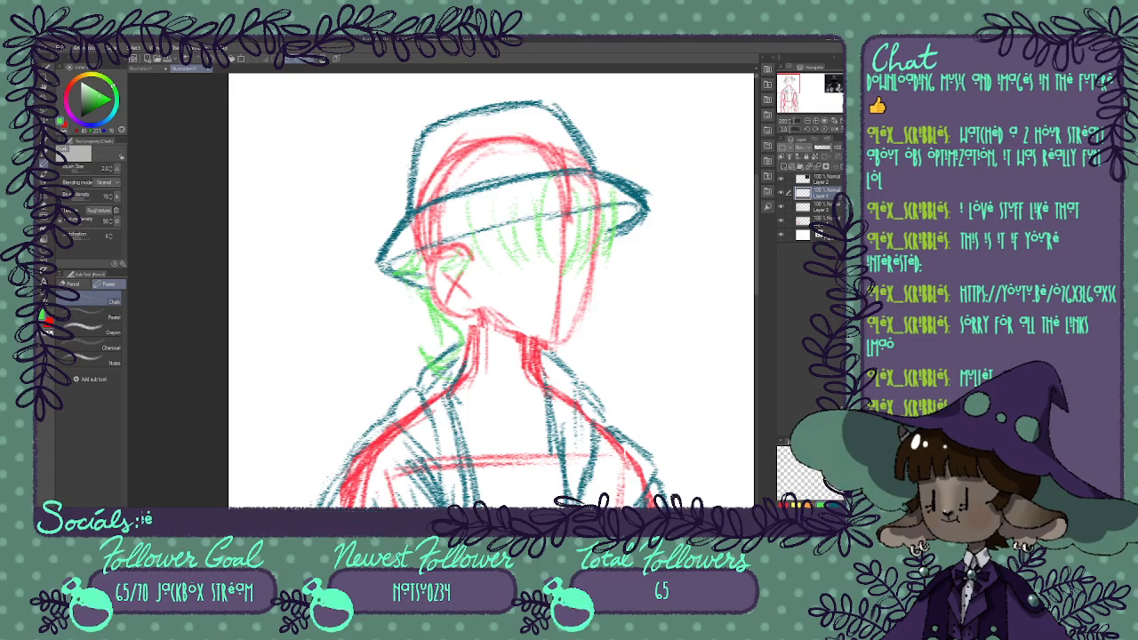
left_click_drag(541, 355, 537, 365)
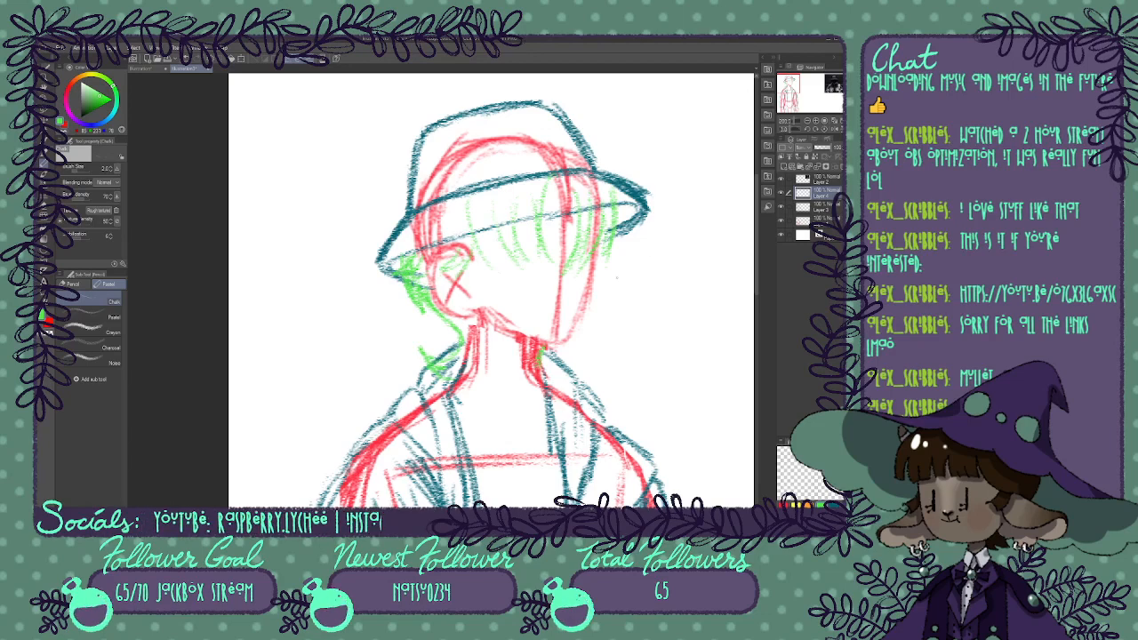
mouse_move(542, 349)
left_mouse_down()
mouse_move(553, 377)
mouse_move(564, 366)
left_mouse_up()
left_click_drag(551, 354, 569, 384)
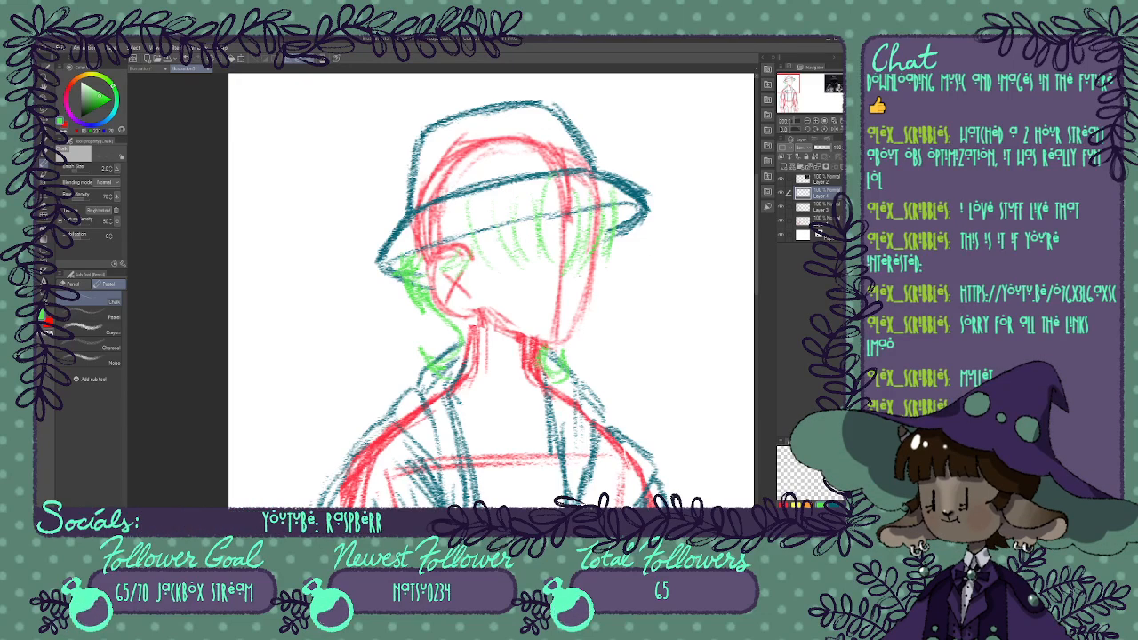
Hide the first hair layer and sketch an alternative parted, wavy fringe under the brim on a new layer.
left_click(780, 193)
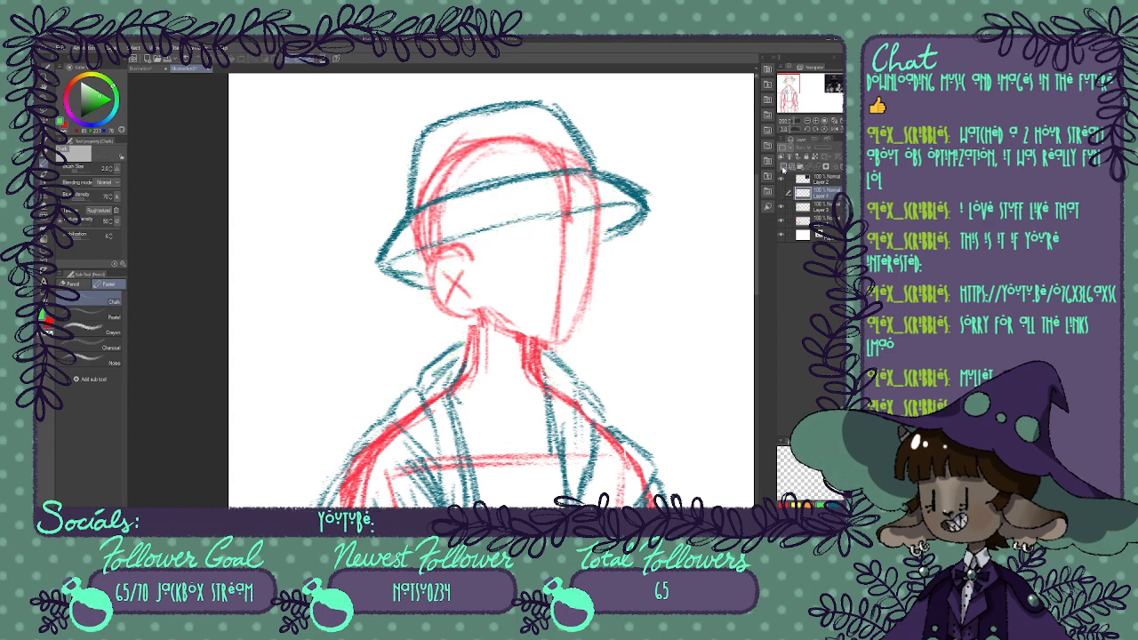
left_click(784, 168)
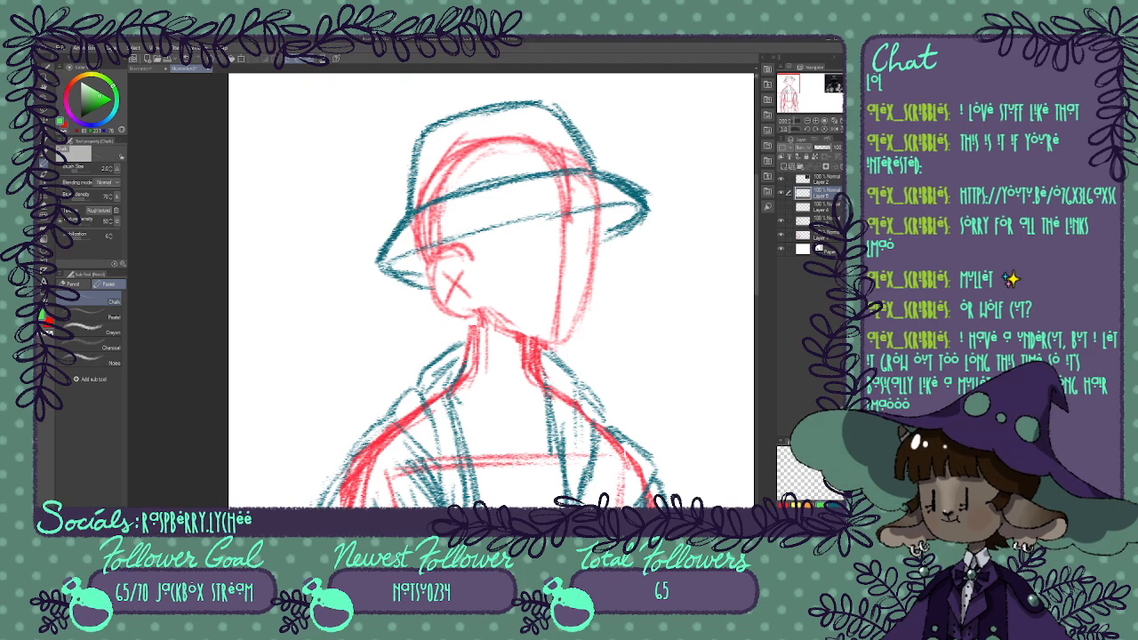
mouse_move(548, 163)
left_mouse_down()
mouse_move(531, 169)
mouse_move(532, 221)
left_mouse_up()
mouse_move(534, 181)
left_mouse_down()
mouse_move(498, 259)
mouse_move(529, 203)
mouse_move(513, 253)
mouse_move(495, 252)
left_mouse_up()
mouse_move(521, 226)
left_mouse_down()
mouse_move(478, 253)
mouse_move(452, 235)
mouse_move(422, 249)
mouse_move(476, 258)
left_mouse_up()
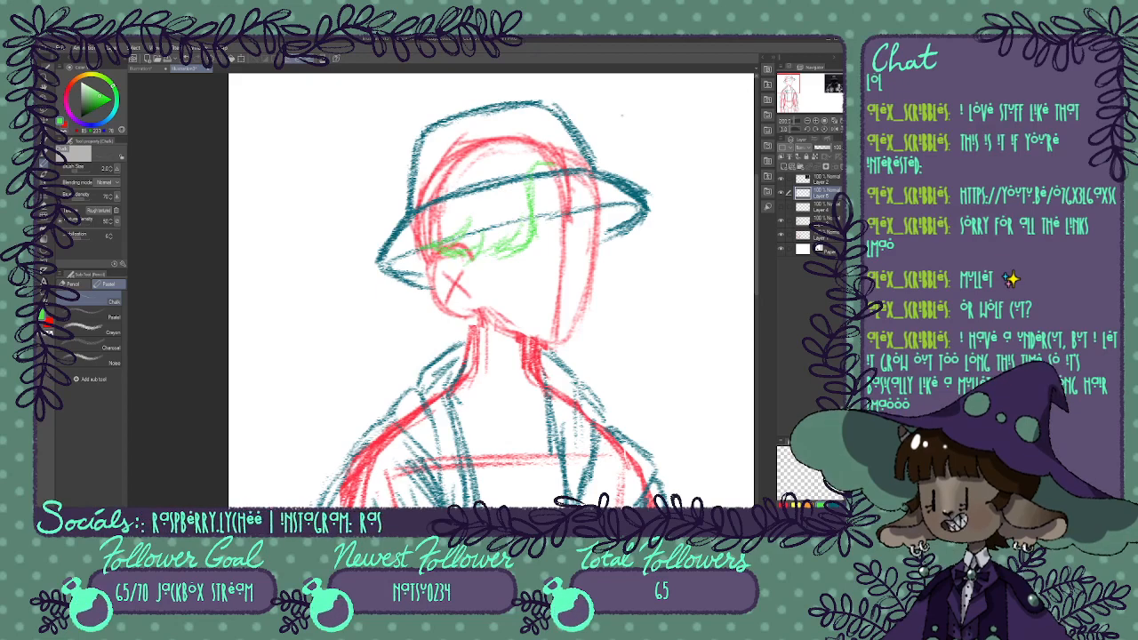
mouse_move(585, 189)
left_mouse_down()
mouse_move(579, 254)
mouse_move(615, 254)
left_mouse_up()
left_click_drag(601, 249, 628, 240)
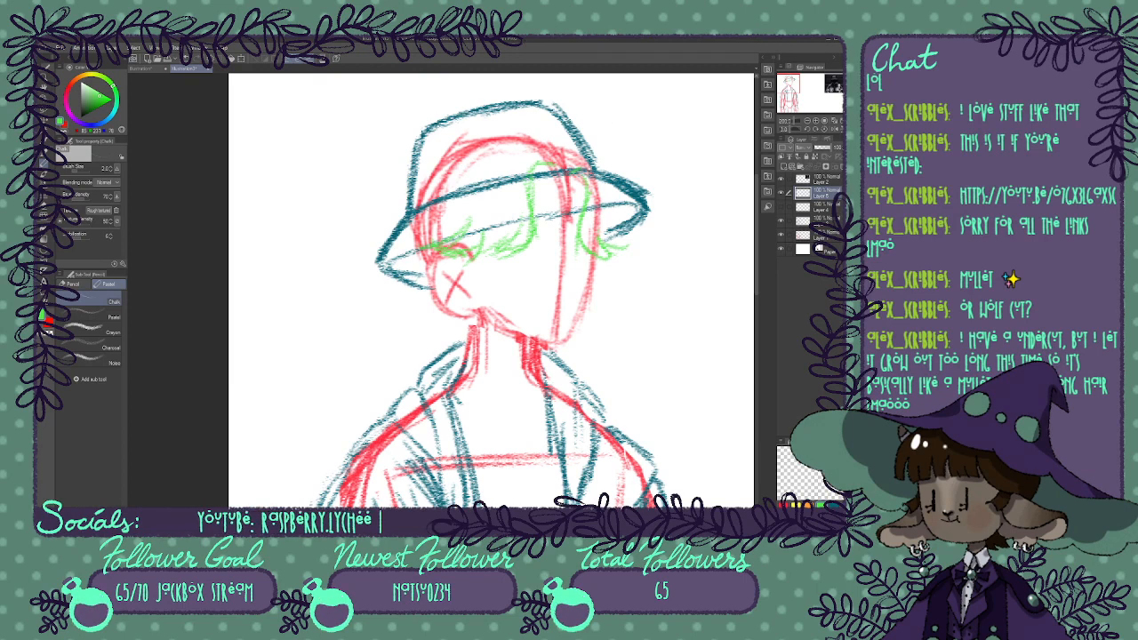
mouse_move(558, 199)
left_mouse_down()
mouse_move(560, 247)
mouse_move(581, 250)
left_mouse_up()
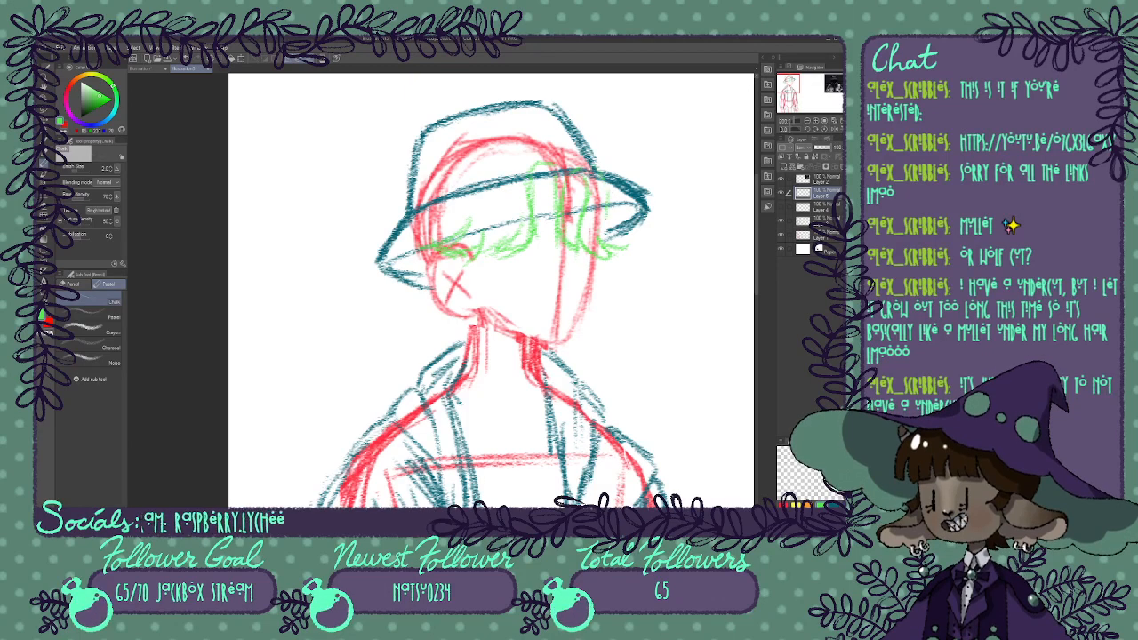
Sketch long wavy locks down both sides of the face, ending in curls at the collar.
mouse_move(617, 234)
left_mouse_down()
mouse_move(631, 253)
mouse_move(610, 248)
mouse_move(617, 305)
mouse_move(593, 320)
left_mouse_up()
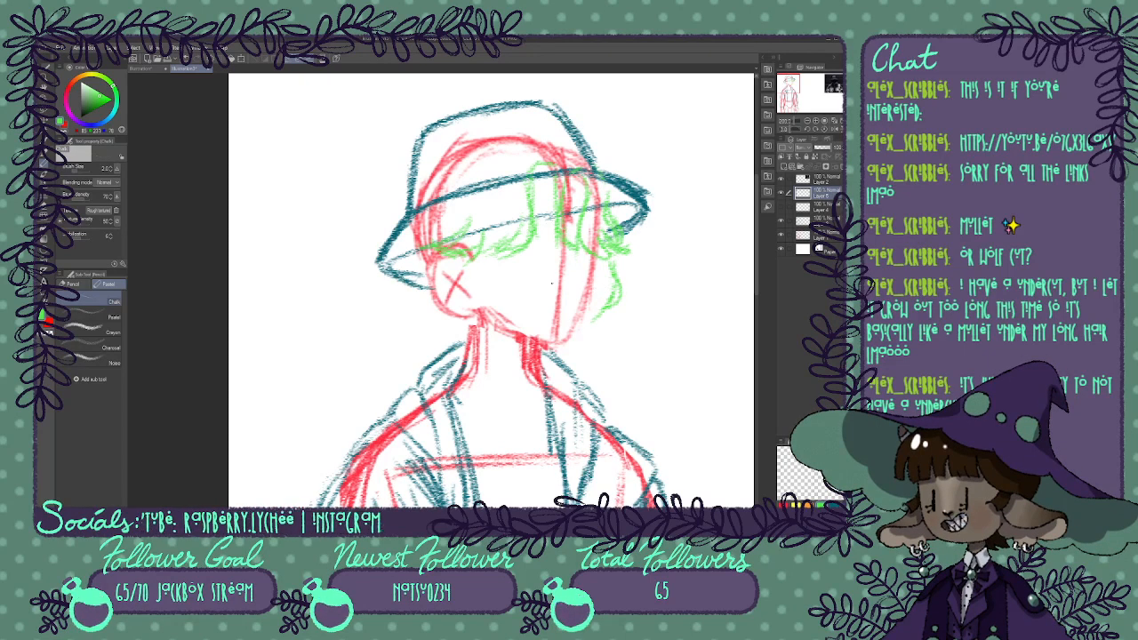
mouse_move(413, 253)
left_mouse_down()
mouse_move(418, 272)
mouse_move(398, 301)
mouse_move(432, 336)
mouse_move(434, 352)
mouse_move(413, 359)
mouse_move(435, 363)
mouse_move(428, 374)
left_mouse_up()
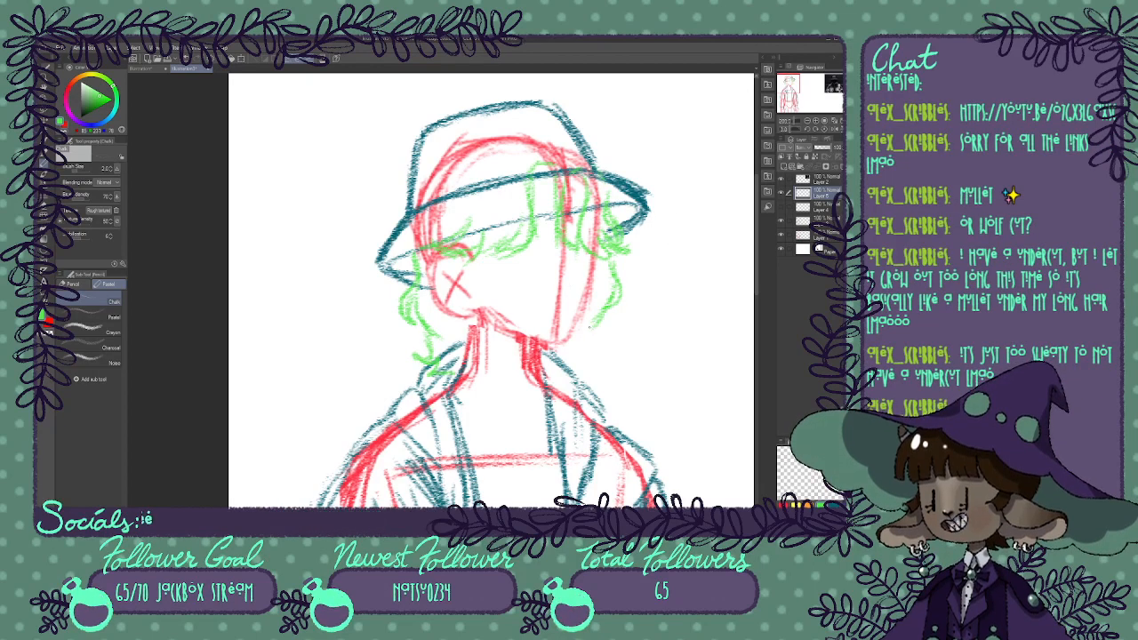
mouse_move(592, 319)
left_mouse_down()
mouse_move(612, 352)
mouse_move(585, 353)
mouse_move(585, 375)
mouse_move(550, 389)
left_mouse_up()
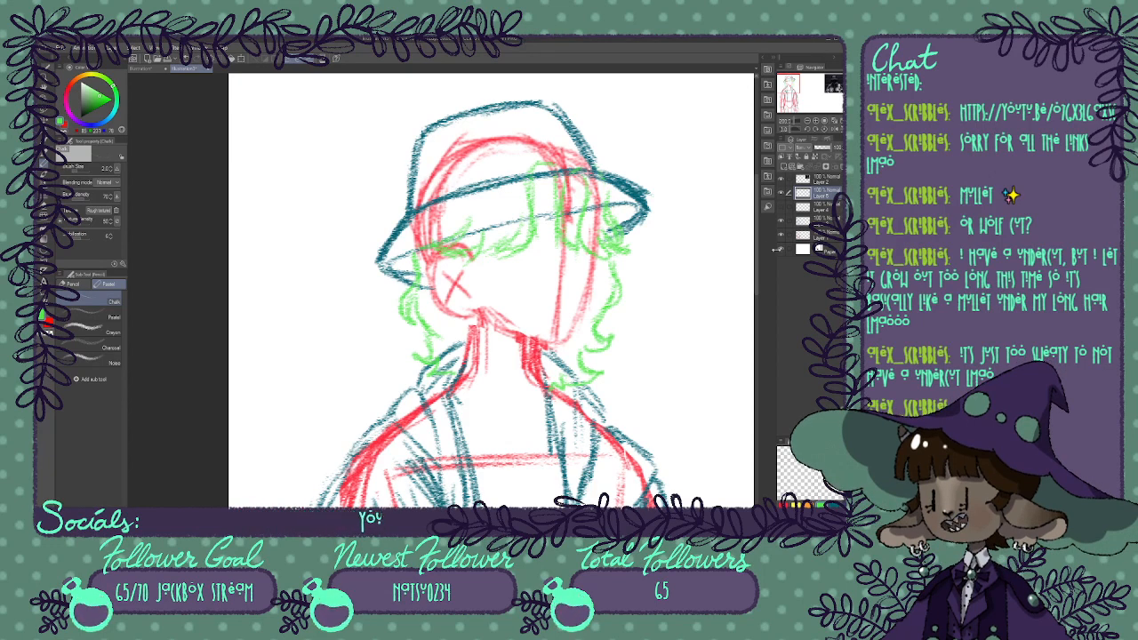
Hide the second hair version and sketch a thick wavy lock behind the ear down to the collar on a new layer.
left_click(782, 167)
left_click(782, 209)
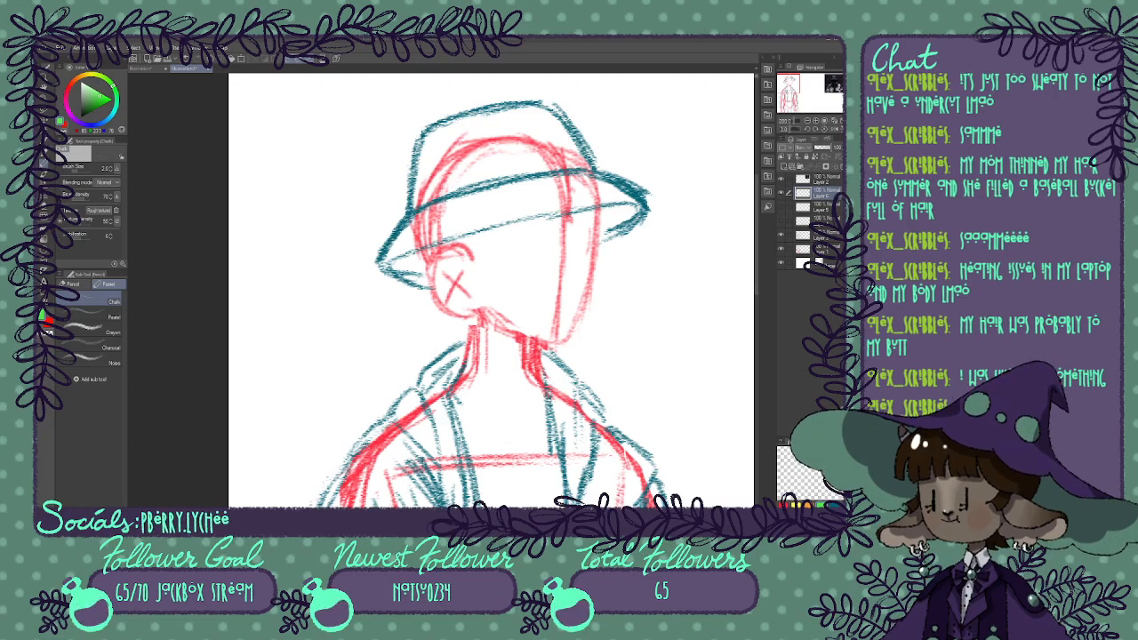
mouse_move(418, 261)
left_mouse_down()
mouse_move(423, 300)
mouse_move(407, 271)
mouse_move(441, 340)
mouse_move(418, 359)
mouse_move(444, 356)
mouse_move(460, 373)
left_mouse_up()
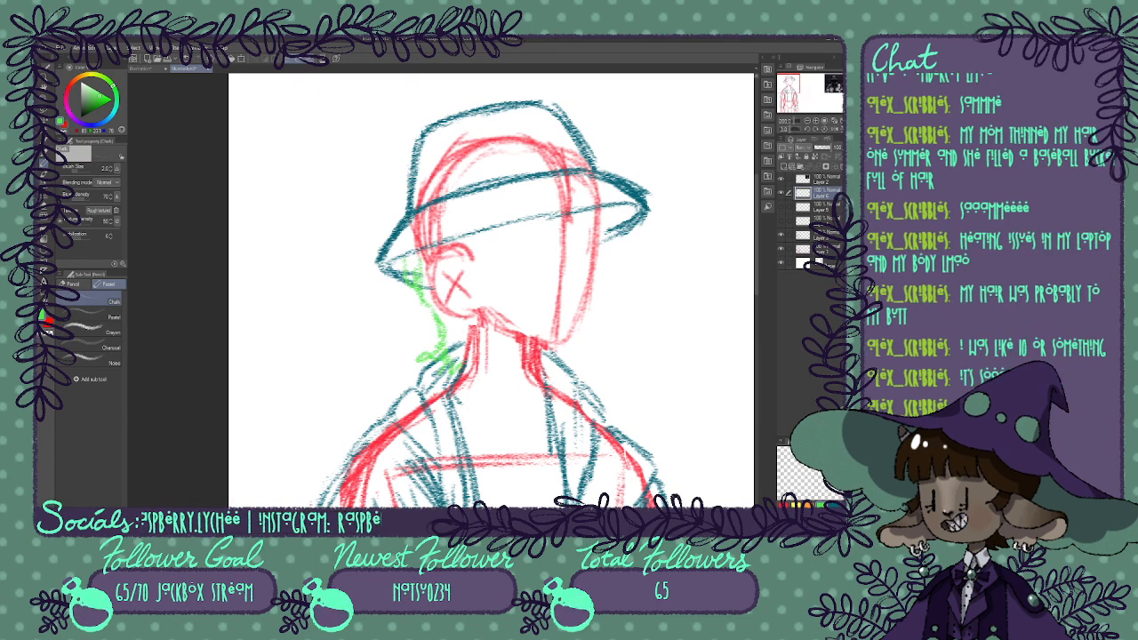
left_click_drag(433, 313, 426, 352)
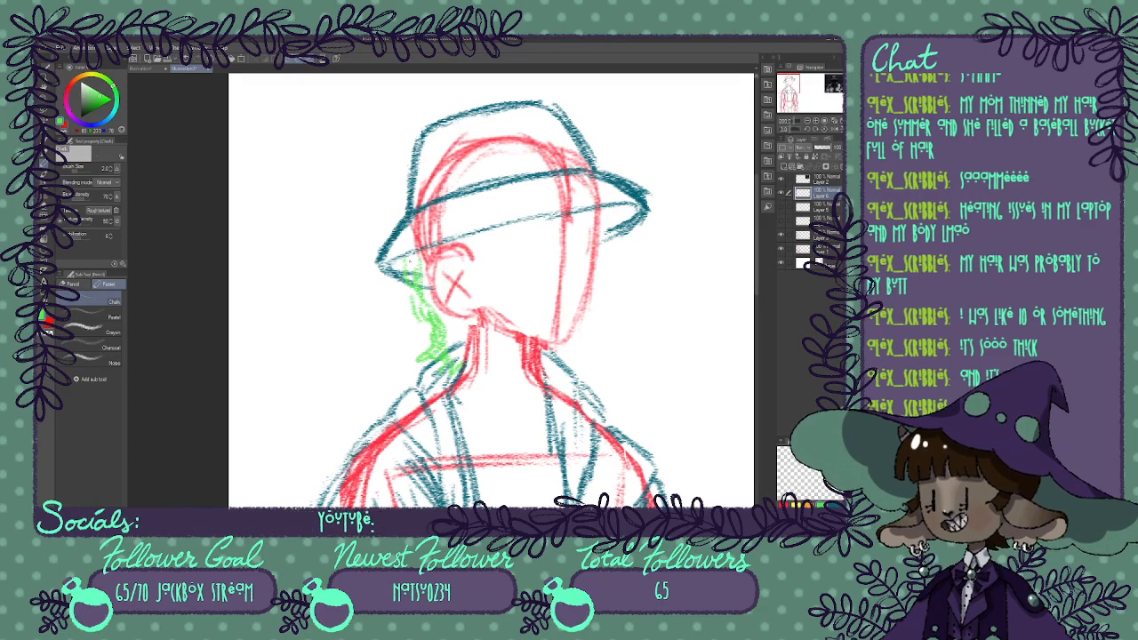
left_click_drag(410, 262, 424, 312)
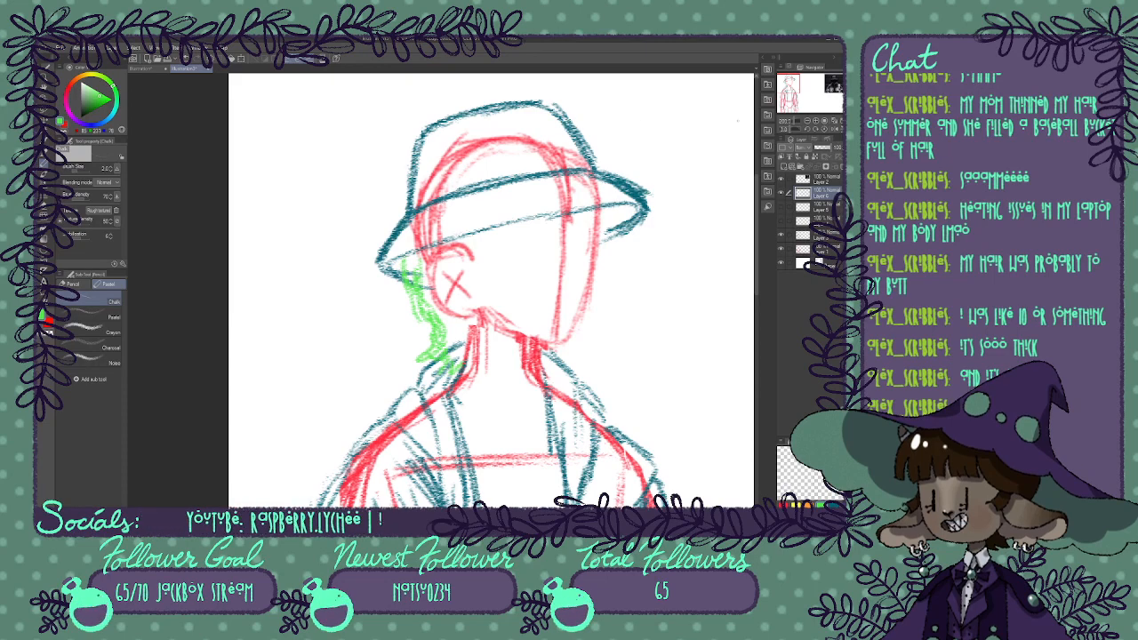
Sketch a curved strand at the right end of the brim and a short, choppy fringe across the forehead.
left_click(815, 121)
left_click_drag(787, 83, 789, 80)
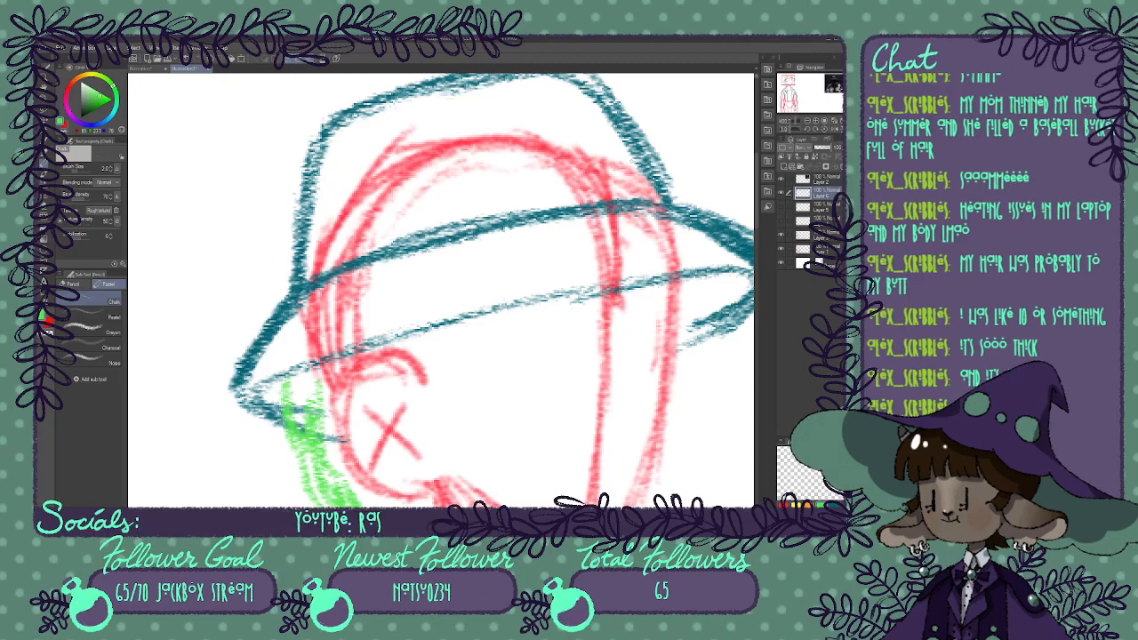
left_click_drag(654, 170, 693, 238)
left_click_drag(663, 205, 691, 254)
mouse_move(687, 216)
left_mouse_down()
mouse_move(701, 265)
mouse_move(664, 295)
left_mouse_up()
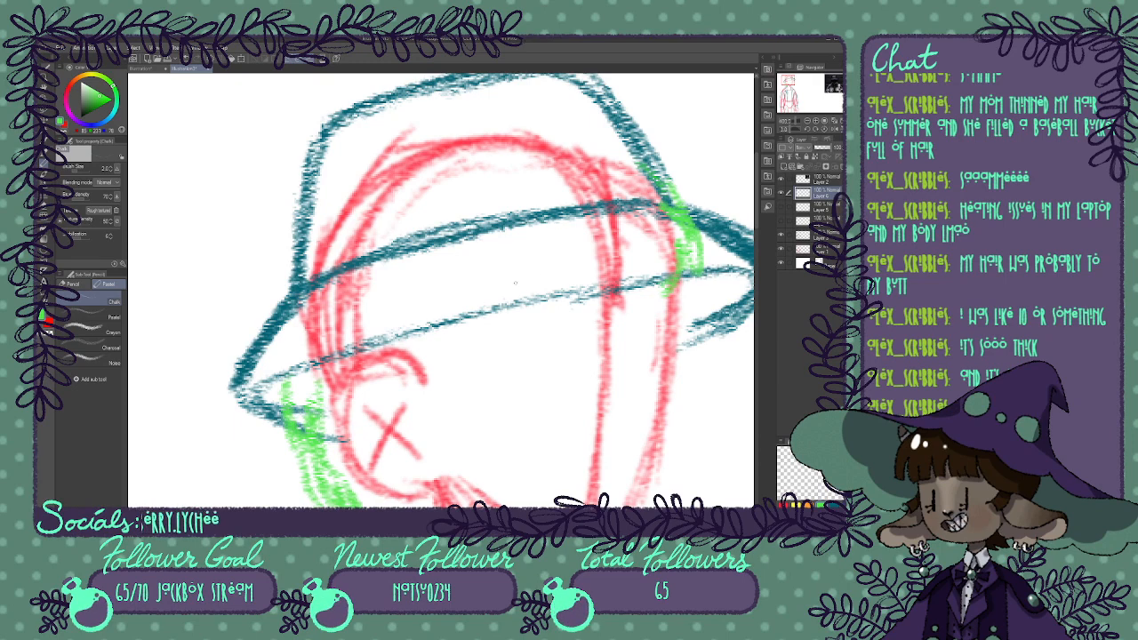
mouse_move(499, 293)
left_mouse_down()
mouse_move(543, 304)
mouse_move(603, 310)
mouse_move(626, 292)
mouse_move(638, 306)
mouse_move(628, 277)
mouse_move(631, 292)
mouse_move(654, 295)
mouse_move(685, 302)
left_mouse_up()
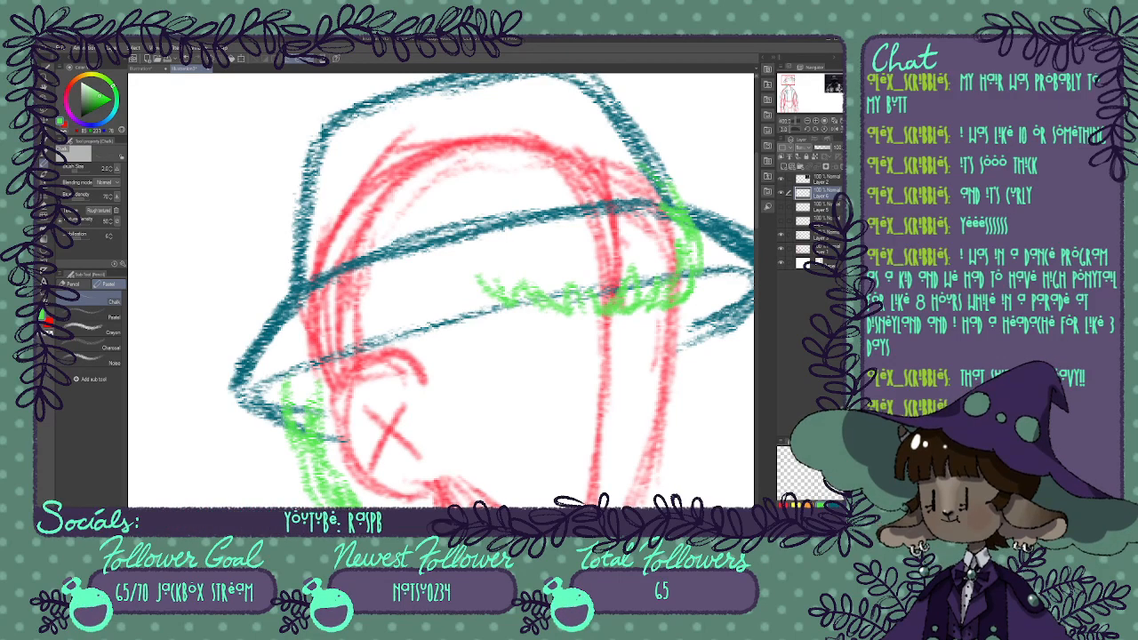
Sketch a short, jagged green strand just in front of the ear below the hat brim.
mouse_move(498, 355)
left_mouse_down()
mouse_move(360, 271)
mouse_move(479, 277)
left_mouse_up()
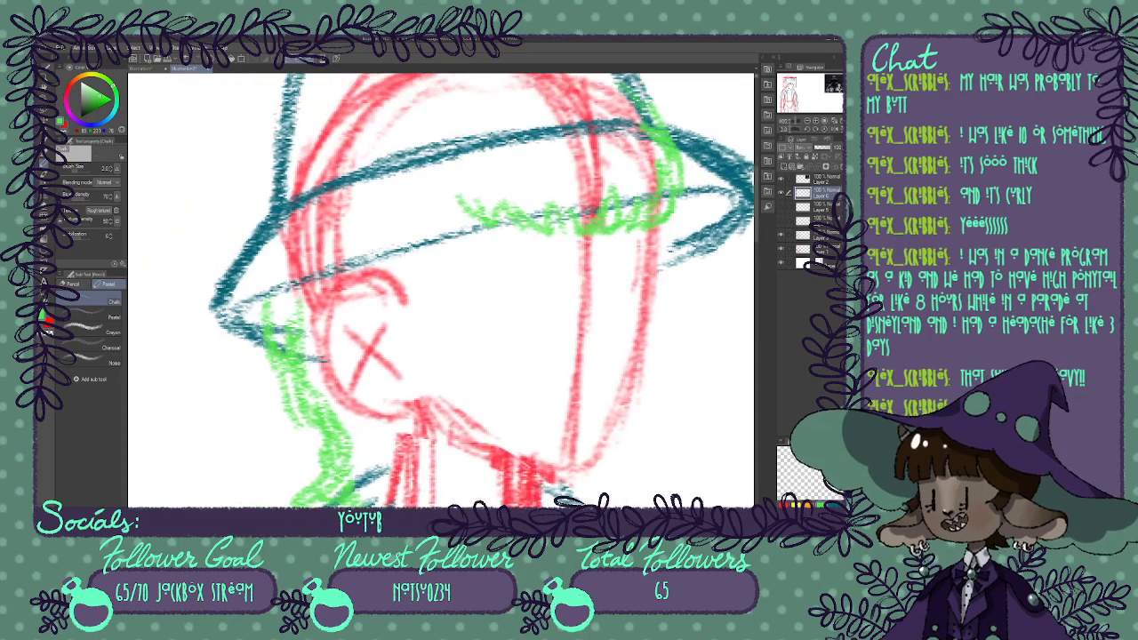
left_click_drag(791, 84, 790, 83)
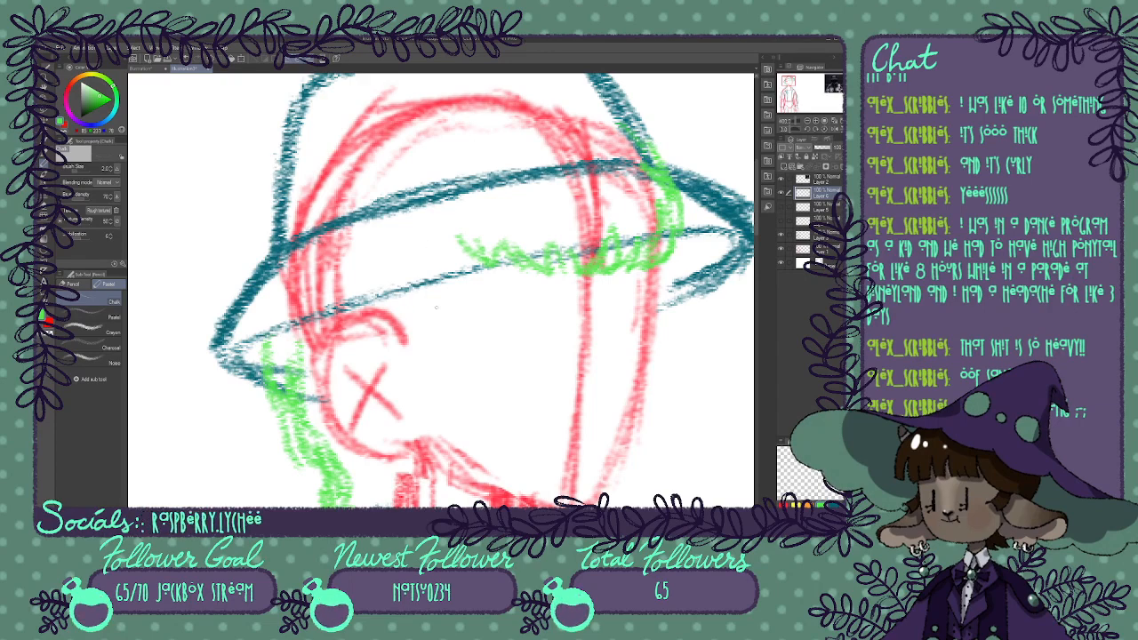
mouse_move(435, 295)
left_mouse_down()
mouse_move(428, 341)
mouse_move(405, 342)
left_mouse_up()
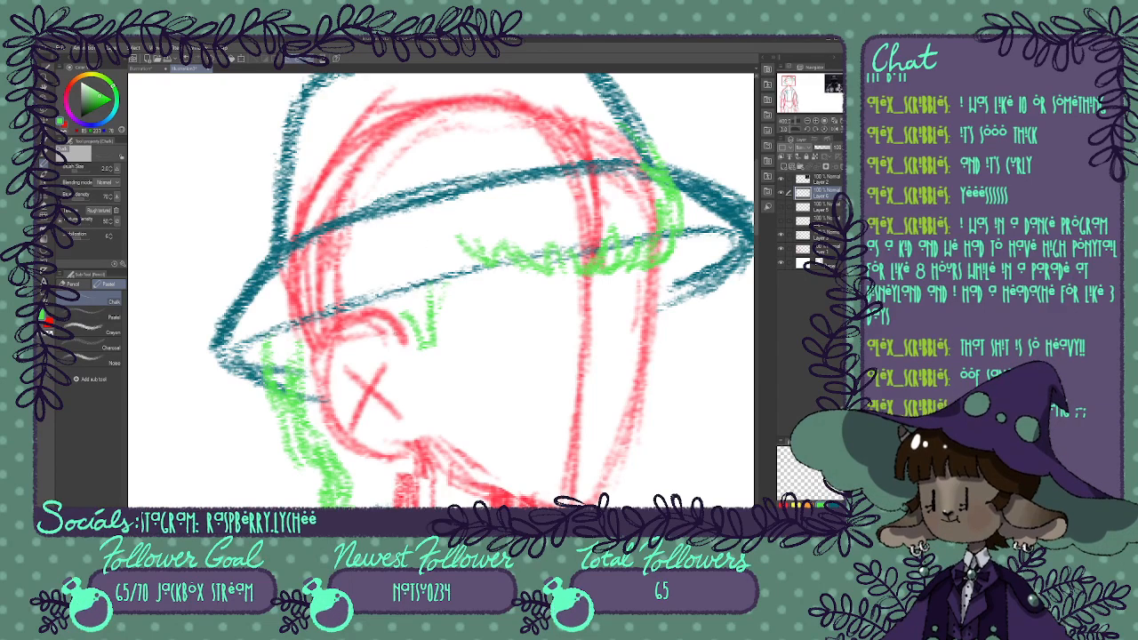
left_click(799, 121)
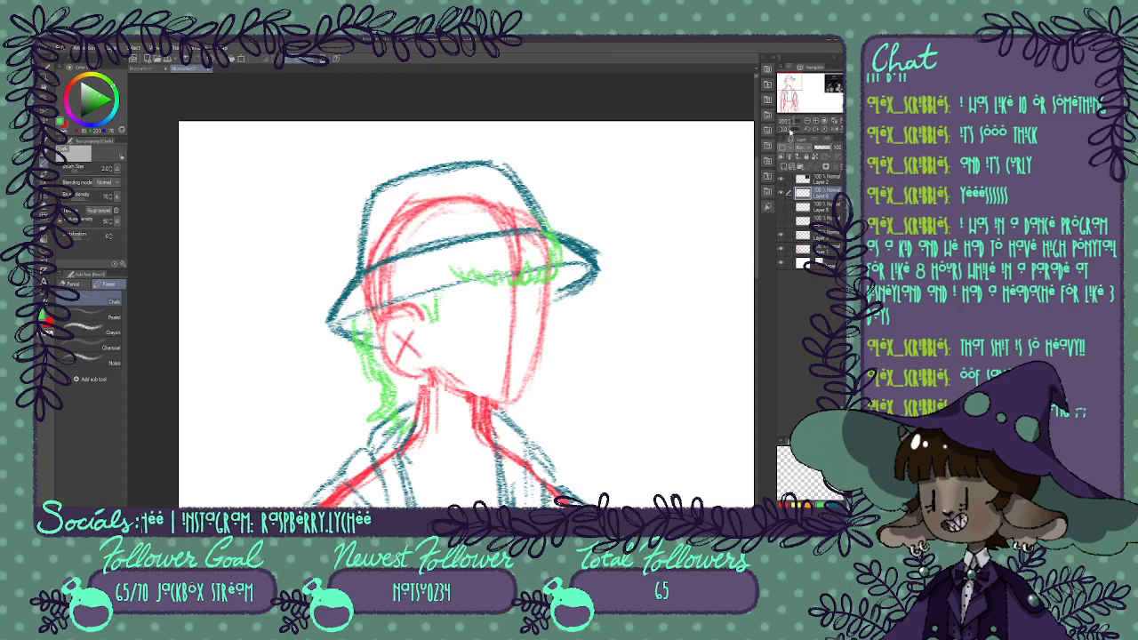
Hide the teal hat and clothing and the third hair version, and add a new layer for another hairstyle.
left_click(783, 236)
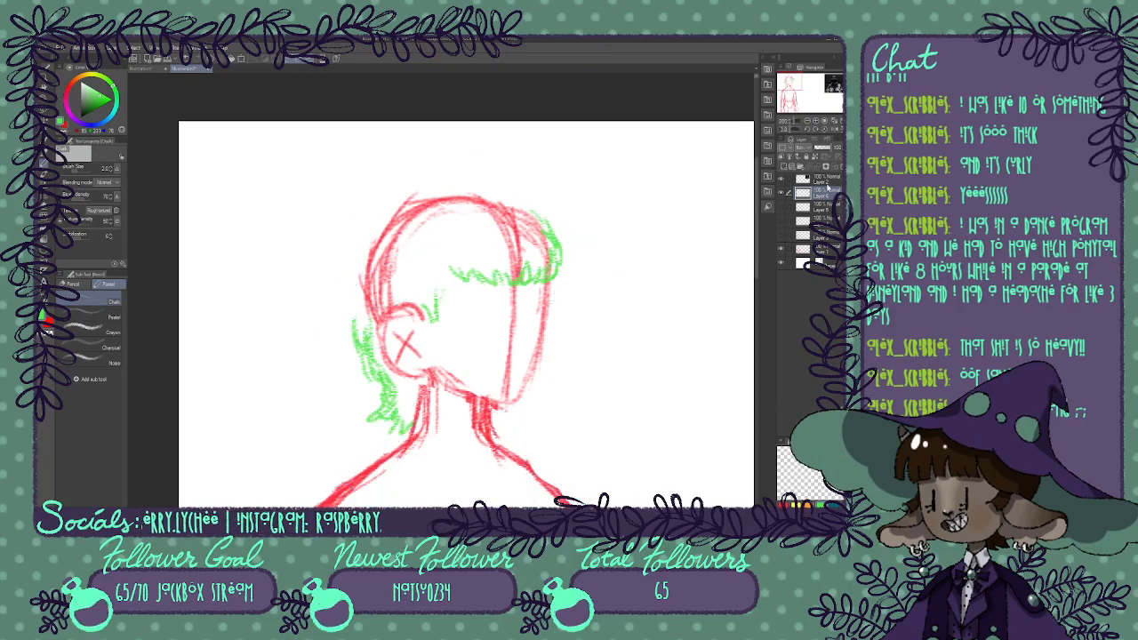
left_click(783, 194)
left_click(784, 168)
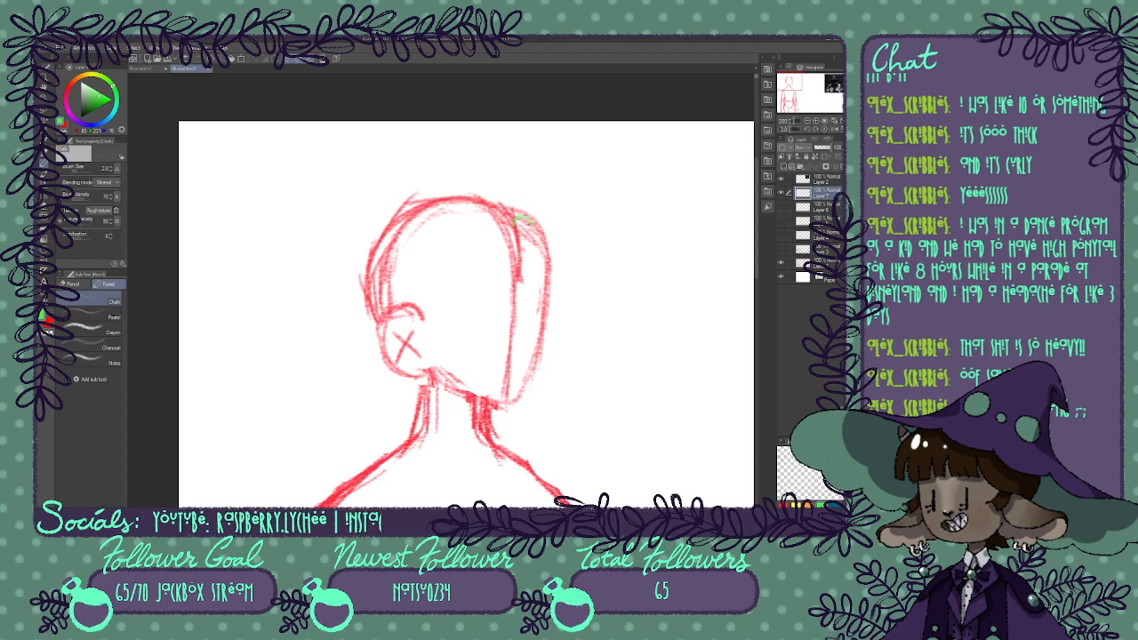
Sketch a side-parted fringe and the back hair outline on the bare head, undoing the lower part of the back outline.
mouse_move(528, 220)
left_mouse_down()
mouse_move(535, 290)
mouse_move(576, 293)
left_mouse_up()
mouse_move(495, 228)
left_mouse_down()
mouse_move(476, 288)
mouse_move(410, 289)
left_mouse_up()
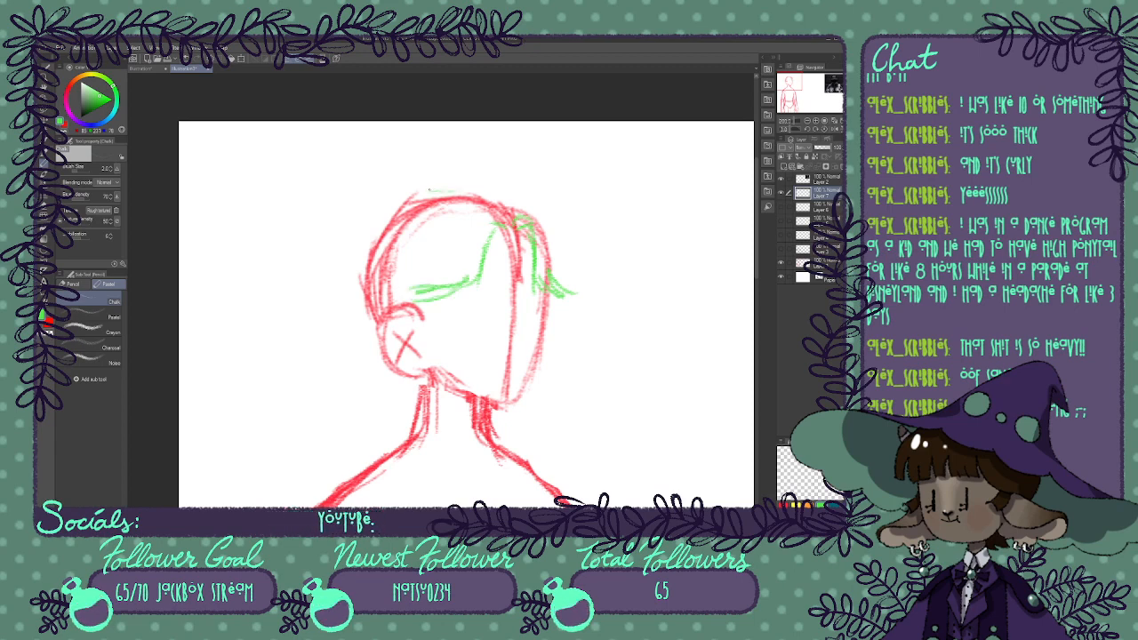
mouse_move(420, 191)
left_mouse_down()
mouse_move(357, 197)
mouse_move(366, 217)
mouse_move(341, 322)
mouse_move(379, 350)
mouse_move(381, 381)
left_mouse_up()
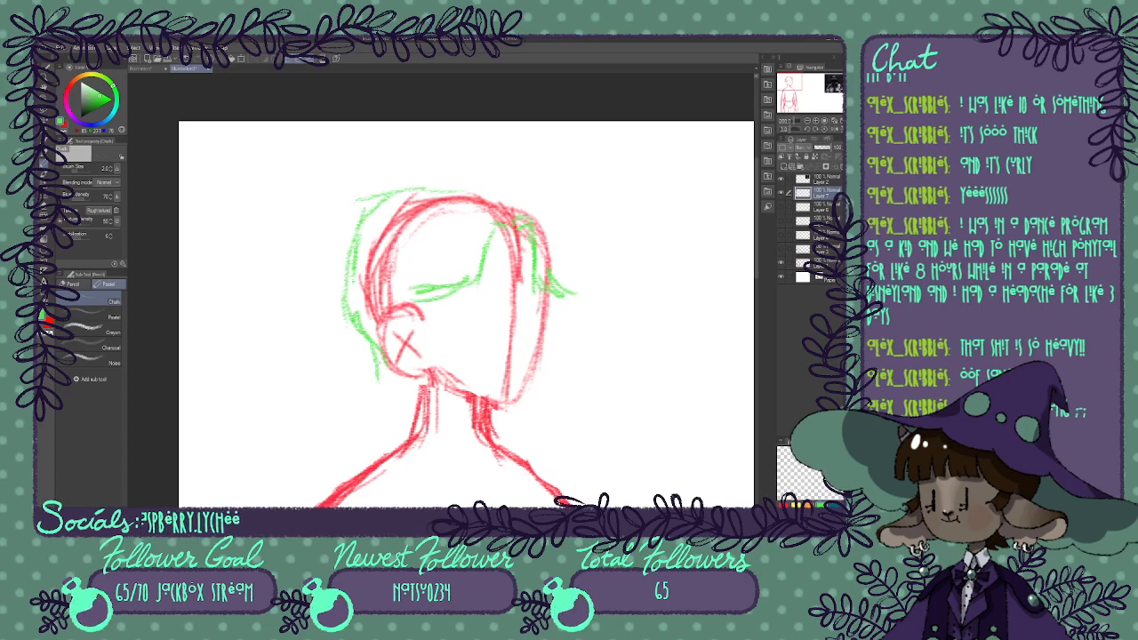
key("ctrl+z")
key("ctrl+z")
key("ctrl+z")
key("ctrl+z")
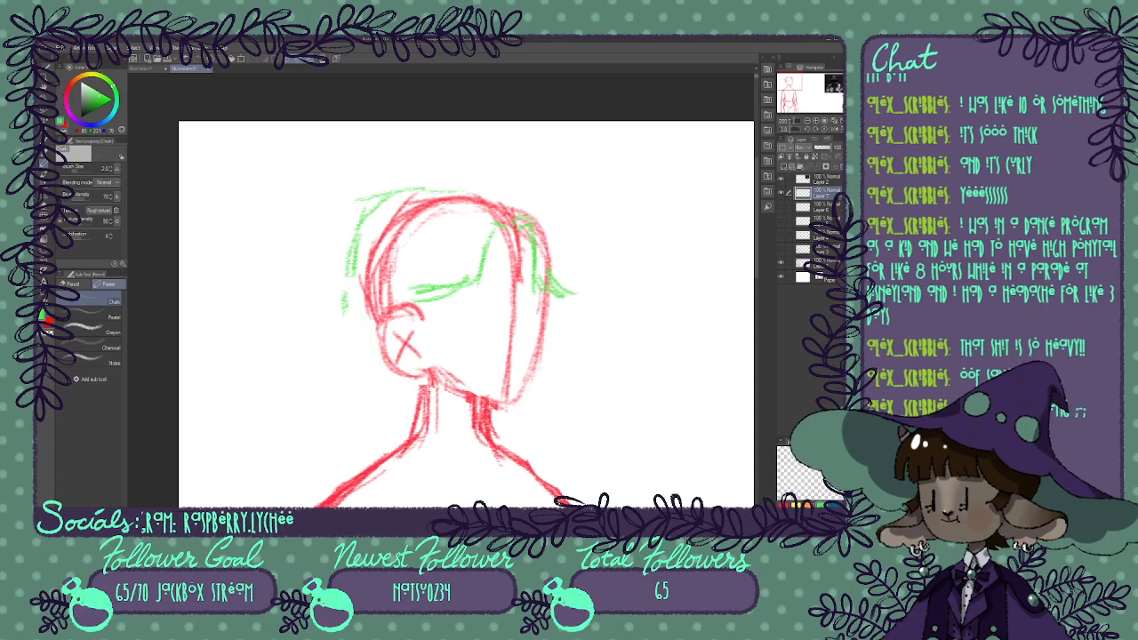
Sketch the short hair down to the nape, over the crown to the face's far side, and in tufts above the ear.
mouse_move(341, 277)
left_mouse_down()
mouse_move(337, 325)
mouse_move(345, 318)
mouse_move(418, 395)
left_mouse_up()
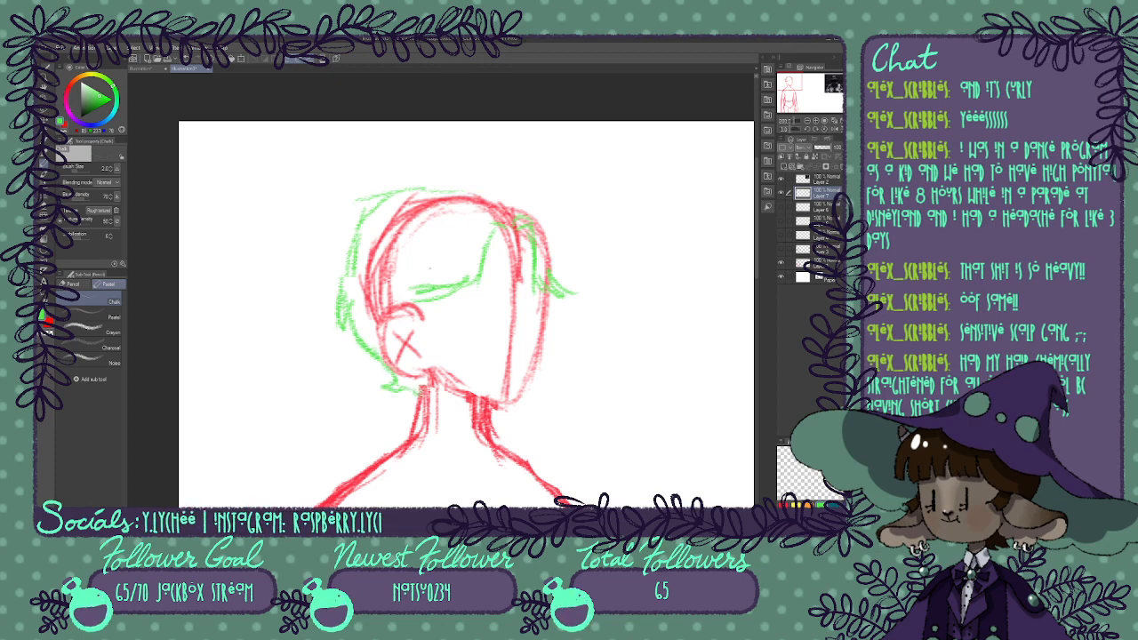
mouse_move(432, 189)
left_mouse_down()
mouse_move(512, 192)
mouse_move(558, 241)
mouse_move(548, 217)
mouse_move(574, 290)
mouse_move(562, 288)
left_mouse_up()
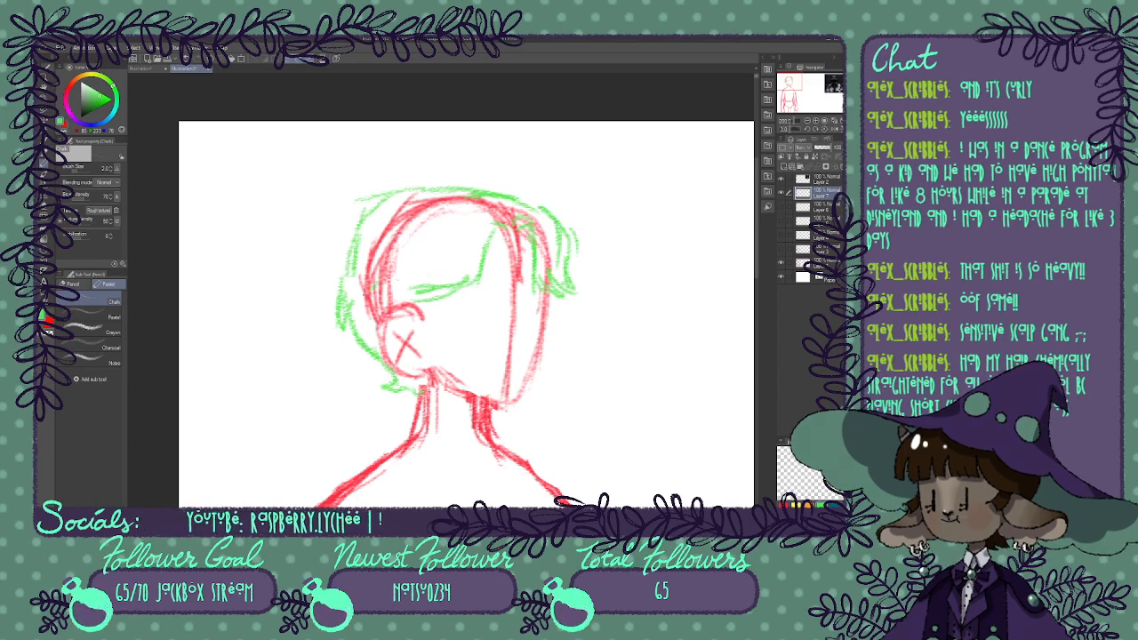
mouse_move(367, 289)
left_mouse_down()
mouse_move(347, 302)
mouse_move(357, 299)
left_mouse_up()
mouse_move(421, 292)
left_mouse_down()
mouse_move(455, 290)
mouse_move(430, 302)
mouse_move(433, 323)
mouse_move(363, 327)
left_mouse_up()
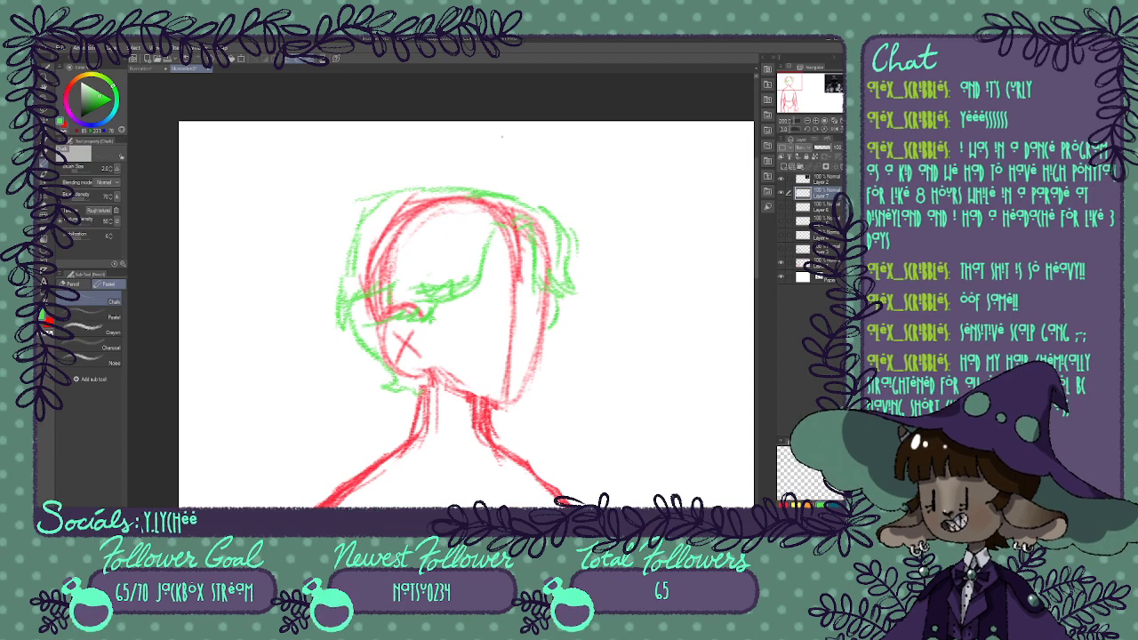
Scribble small zigzag and coil shapes in the blank space beside the head to try out curl textures.
mouse_move(642, 203)
left_mouse_down()
mouse_move(652, 222)
mouse_move(638, 236)
left_mouse_up()
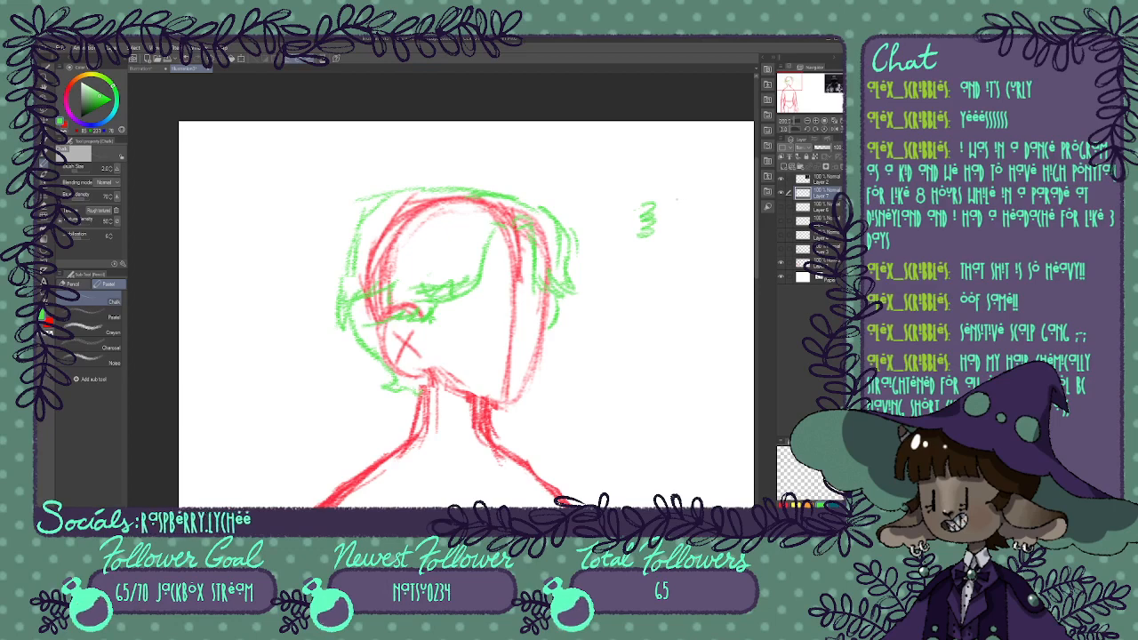
mouse_move(669, 199)
left_mouse_down()
mouse_move(702, 217)
mouse_move(668, 227)
mouse_move(702, 238)
mouse_move(686, 245)
left_mouse_up()
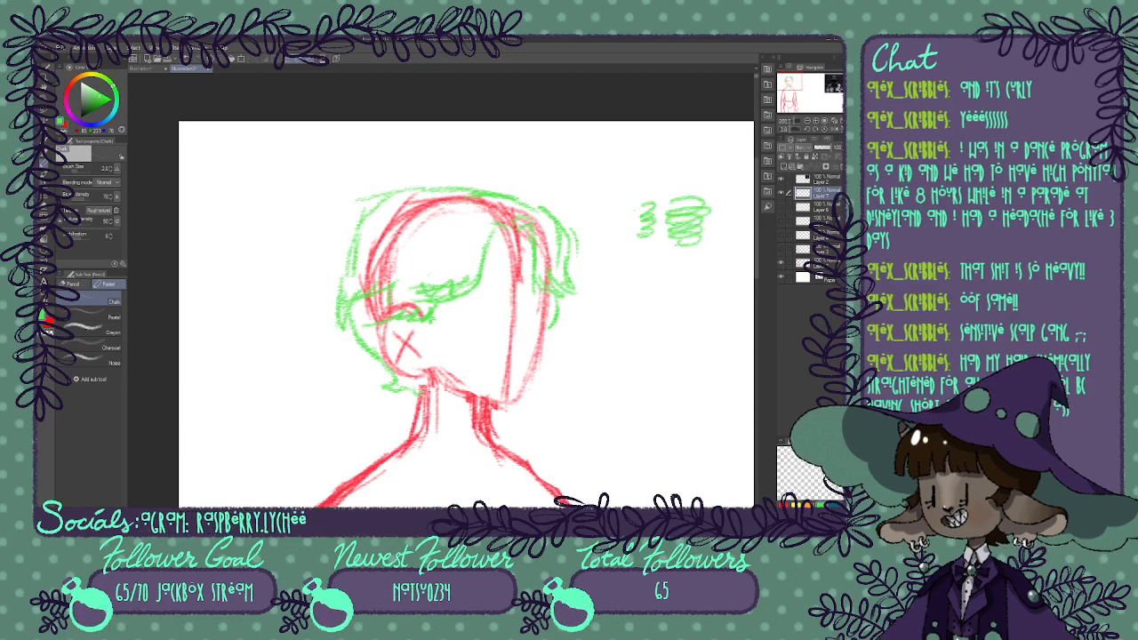
left_click_drag(655, 183, 679, 178)
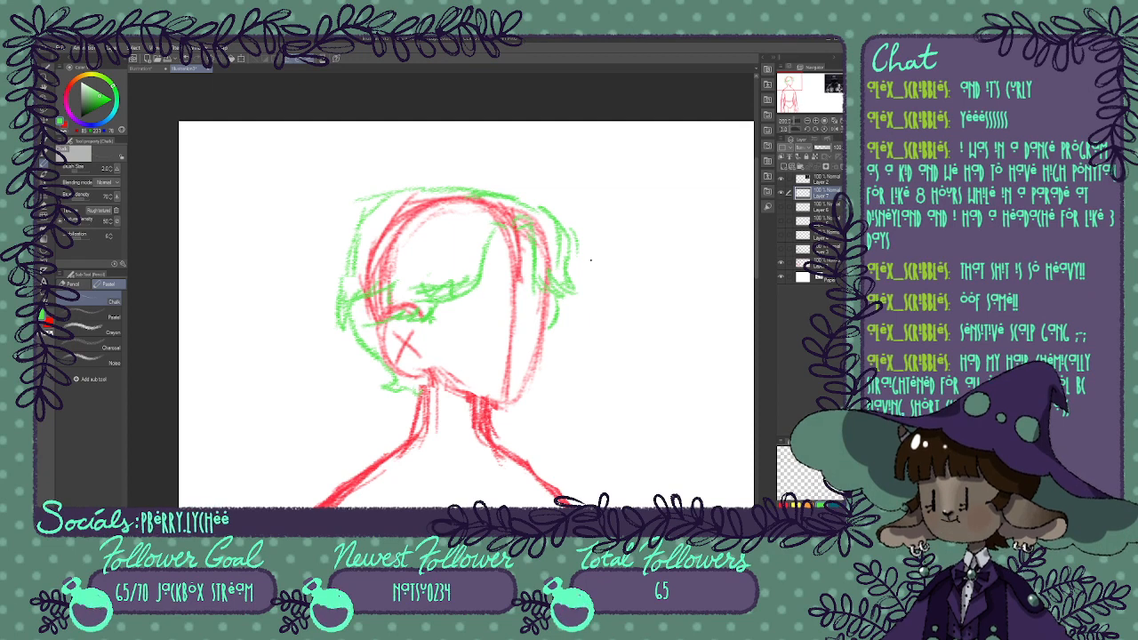
Try adding small test marks near the neck and short, feathery strands at the nape, and undo them.
left_click_drag(788, 84, 783, 88)
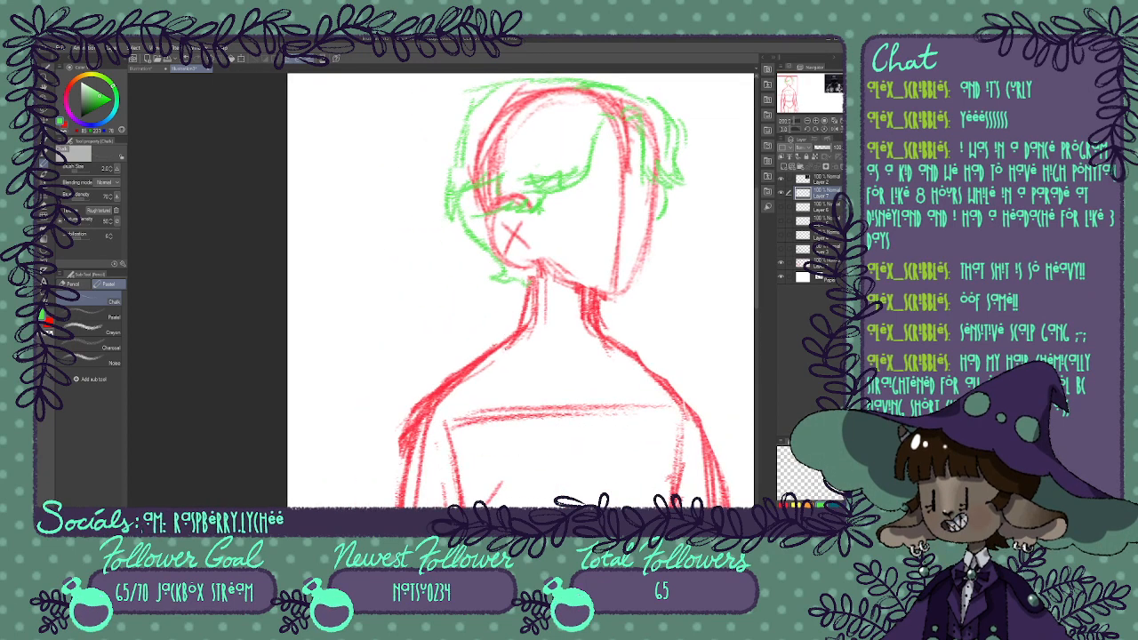
left_click_drag(511, 348, 509, 357)
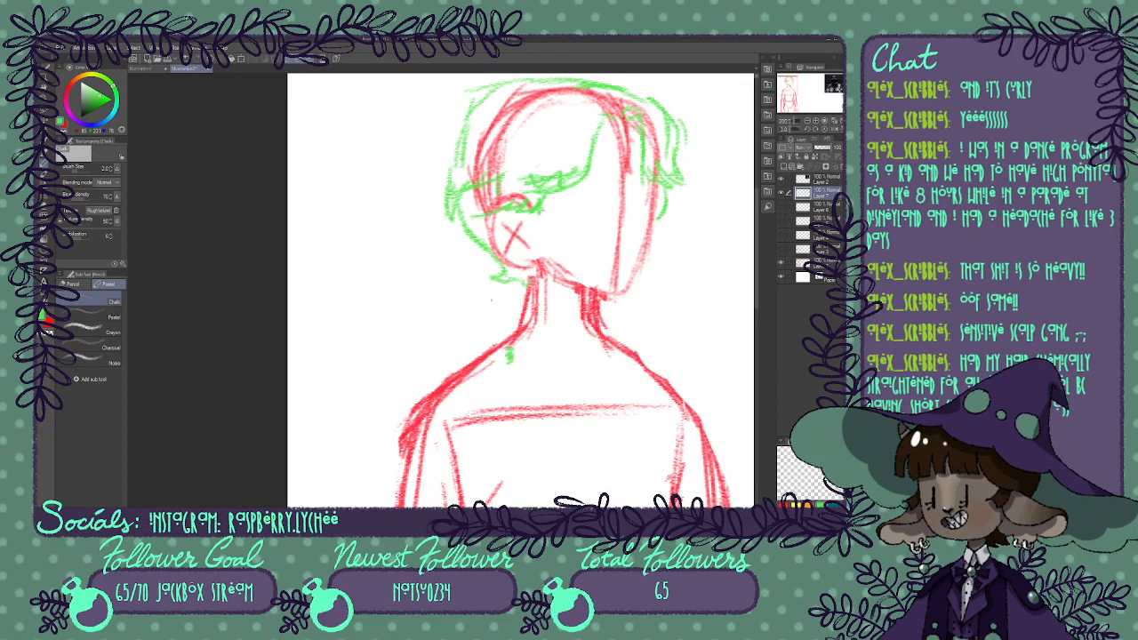
key("ctrl+z")
mouse_move(492, 251)
left_mouse_down()
mouse_move(475, 262)
mouse_move(497, 292)
left_mouse_up()
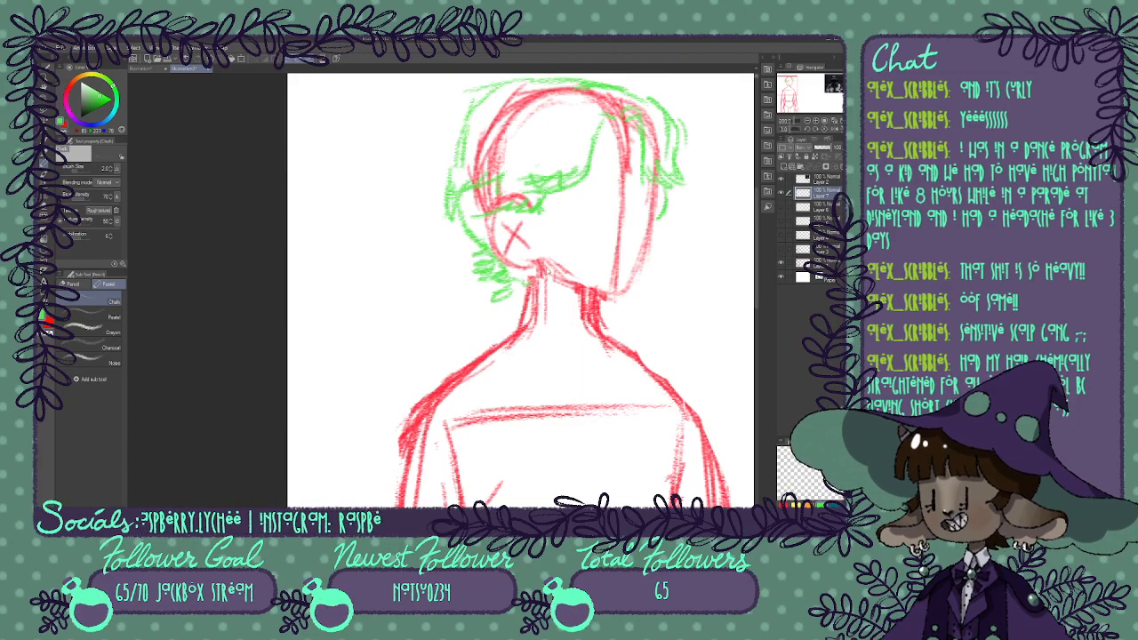
key("ctrl+z")
key("ctrl+z")
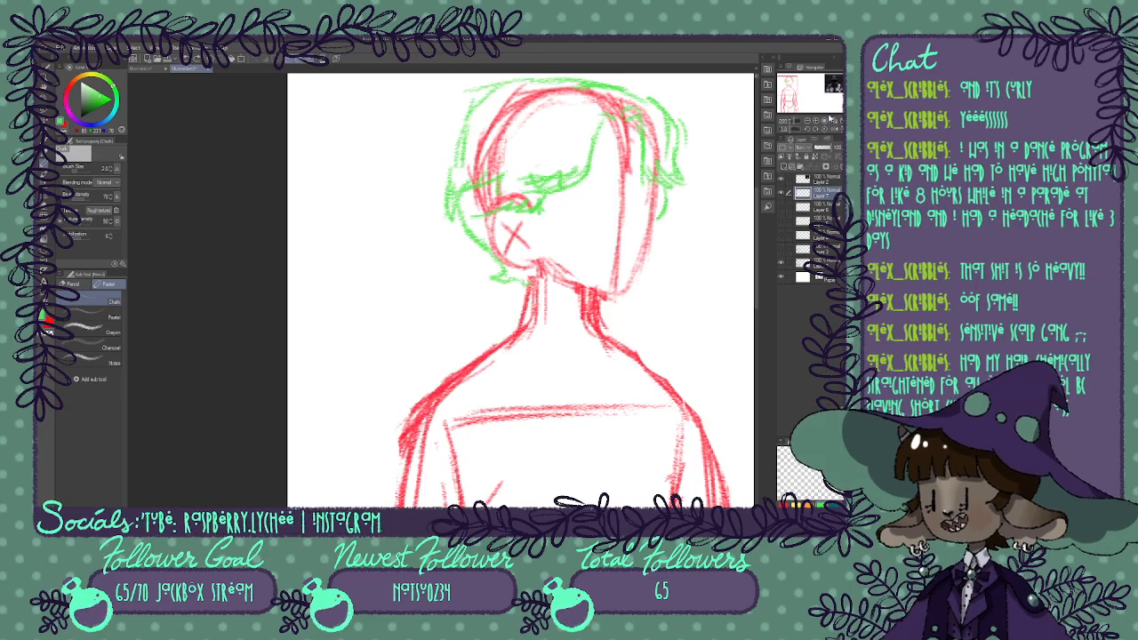
Try a straighter, choppy fringe with jagged ends across the forehead and a straight strand on the far side.
left_click_drag(792, 87, 793, 82)
mouse_move(585, 214)
left_mouse_down()
mouse_move(558, 261)
mouse_move(588, 267)
mouse_move(568, 293)
left_mouse_up()
mouse_move(563, 292)
left_mouse_down()
mouse_move(524, 306)
mouse_move(528, 317)
left_mouse_up()
key("ctrl+z")
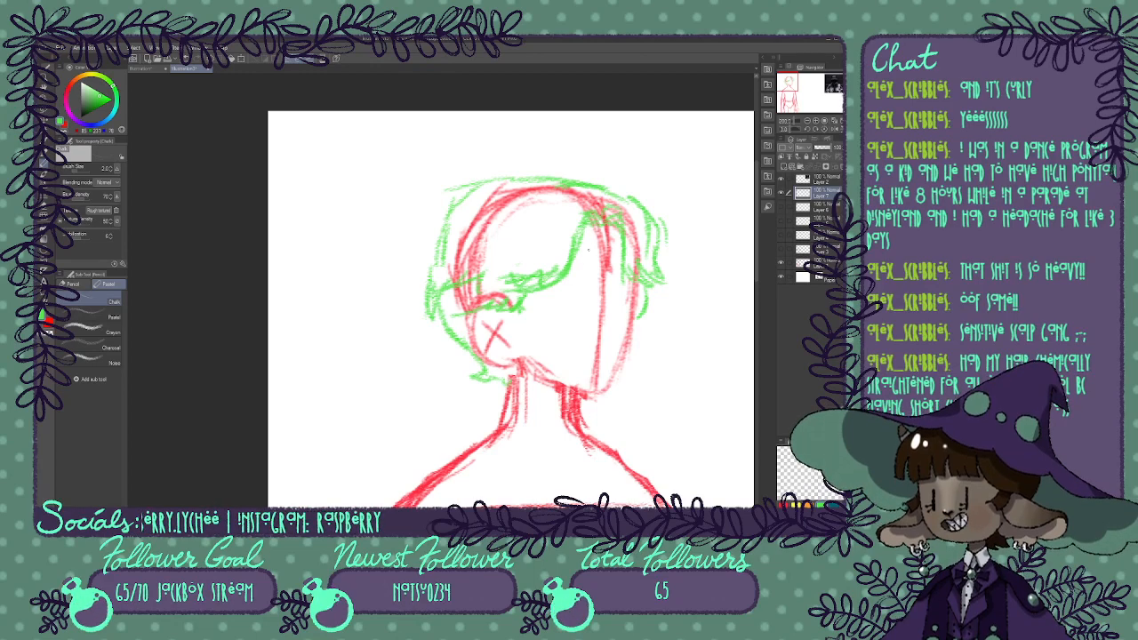
mouse_move(587, 254)
left_mouse_down()
mouse_move(475, 248)
mouse_move(550, 275)
mouse_move(552, 248)
mouse_move(574, 284)
mouse_move(629, 259)
mouse_move(640, 324)
mouse_move(573, 361)
left_mouse_up()
mouse_move(589, 220)
left_mouse_down()
mouse_move(574, 293)
mouse_move(524, 304)
left_mouse_up()
mouse_move(626, 235)
left_mouse_down()
mouse_move(619, 293)
mouse_move(642, 293)
left_mouse_up()
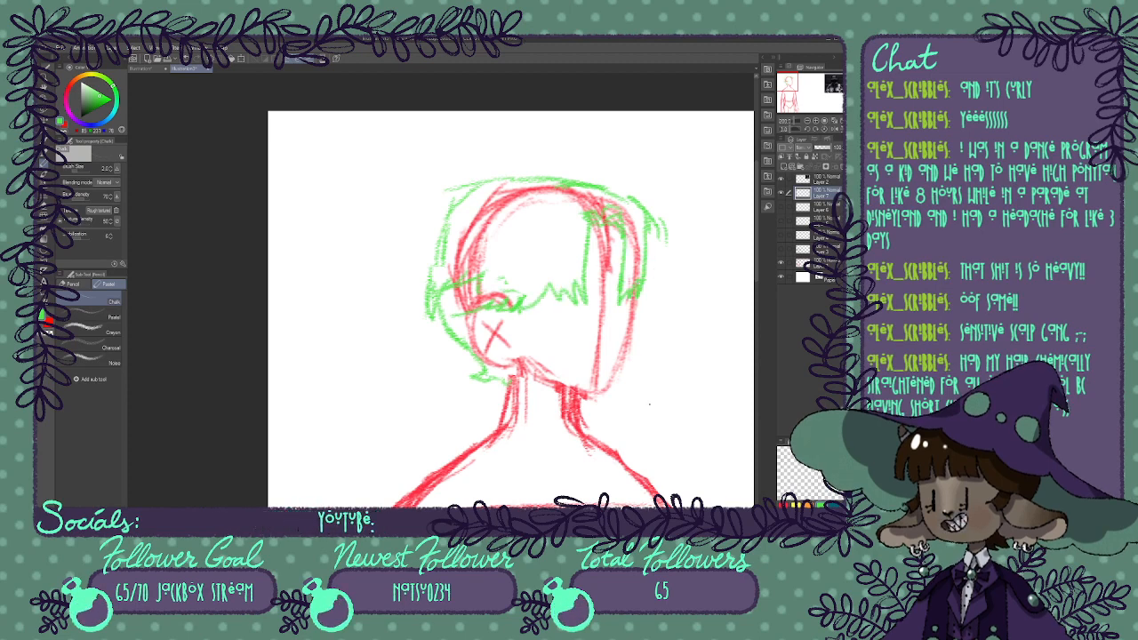
Undo the choppy fringe changes and erase the whole short hair sketch from the layer.
key("ctrl+z")
key("ctrl+z")
key("ctrl+z")
key("ctrl+z")
key("ctrl+z")
key("ctrl+z")
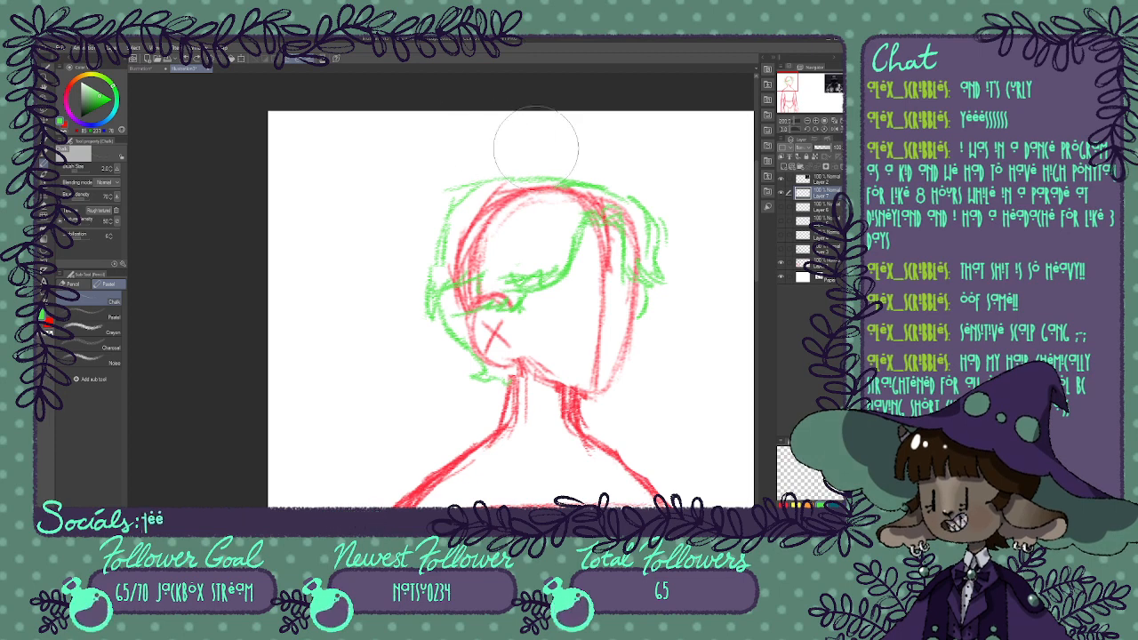
mouse_move(701, 212)
left_mouse_down()
mouse_move(381, 225)
mouse_move(567, 297)
mouse_move(346, 328)
mouse_move(726, 346)
mouse_move(635, 381)
left_mouse_up()
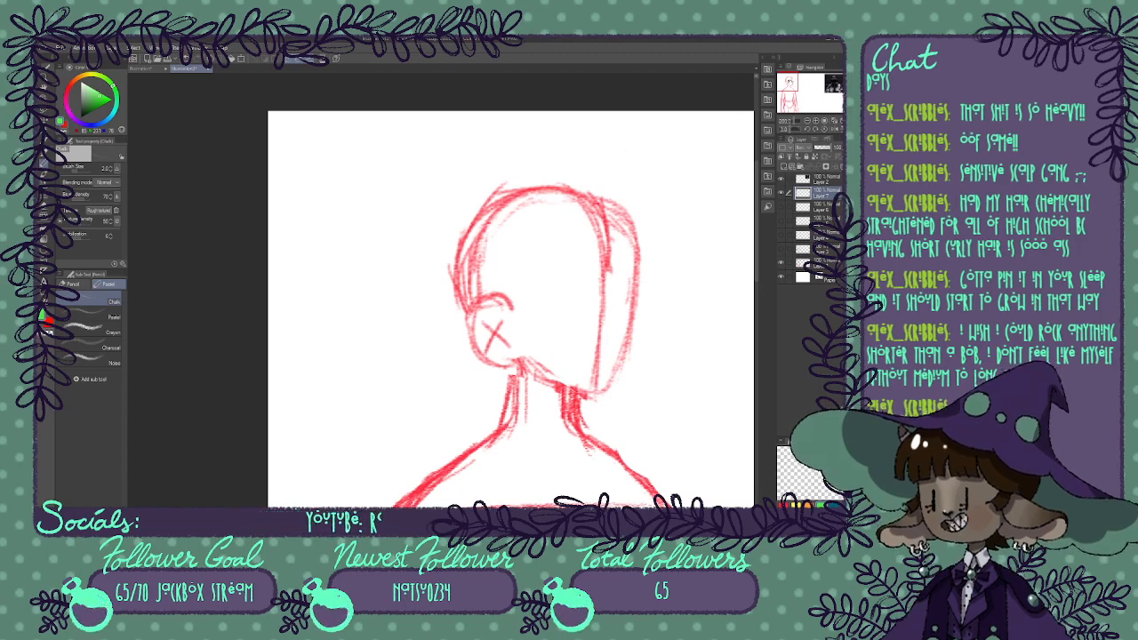
Try a jagged hairline from behind the ear along the jaw, and clear it from the layer.
left_click_drag(789, 83, 795, 88)
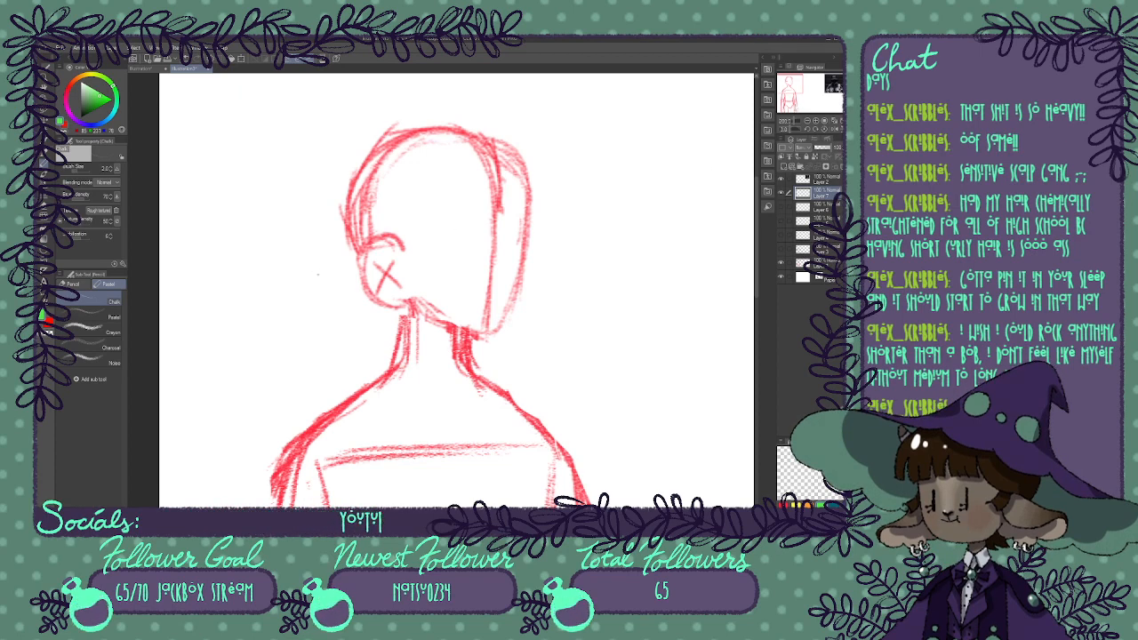
mouse_move(348, 251)
left_mouse_down()
mouse_move(365, 317)
mouse_move(462, 305)
left_mouse_up()
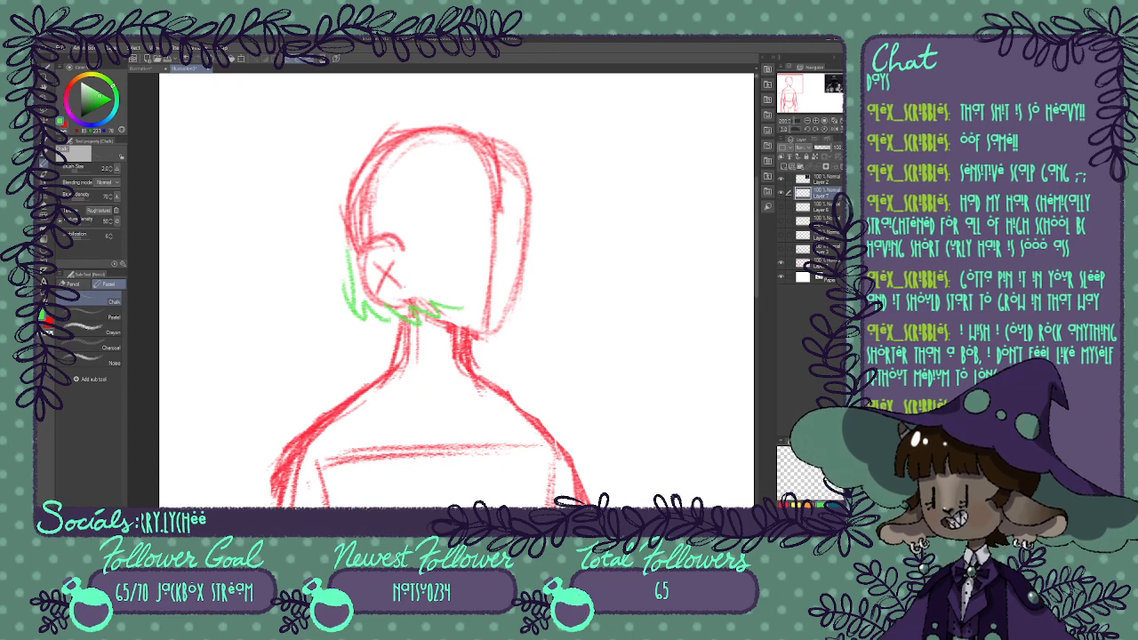
mouse_move(342, 266)
left_mouse_down()
mouse_move(393, 332)
mouse_move(485, 311)
left_mouse_up()
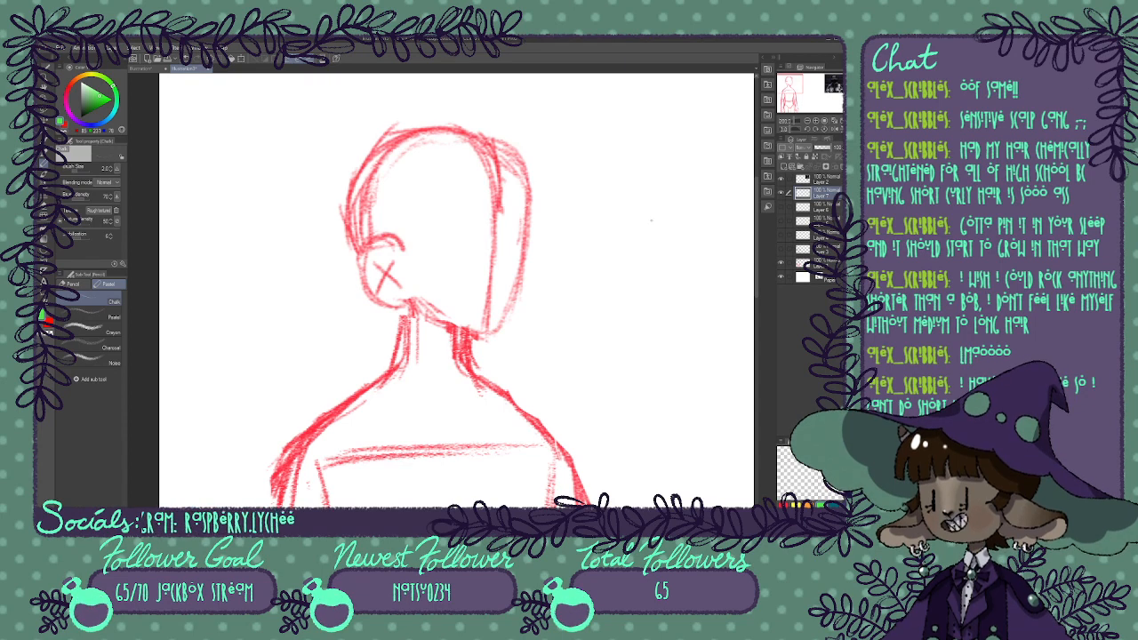
Draw a wide oval across the head and try short, jagged tufts near both sides, undoing the tufts.
mouse_move(440, 147)
left_mouse_down()
mouse_move(418, 295)
mouse_move(427, 149)
left_mouse_up()
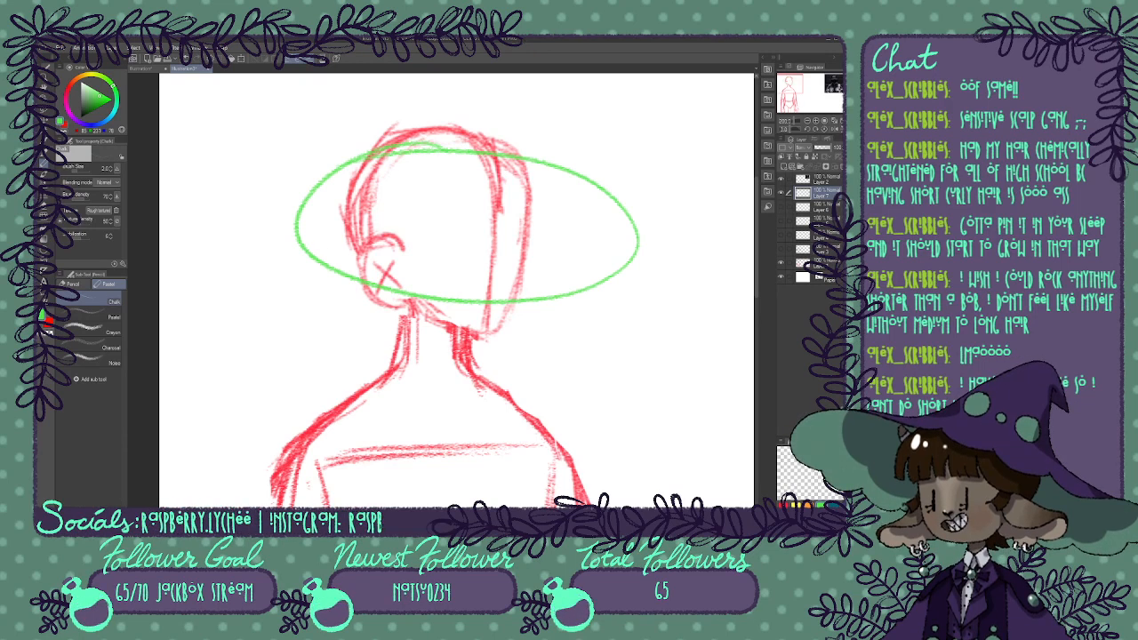
mouse_move(429, 164)
left_mouse_down()
mouse_move(409, 209)
mouse_move(342, 178)
left_mouse_up()
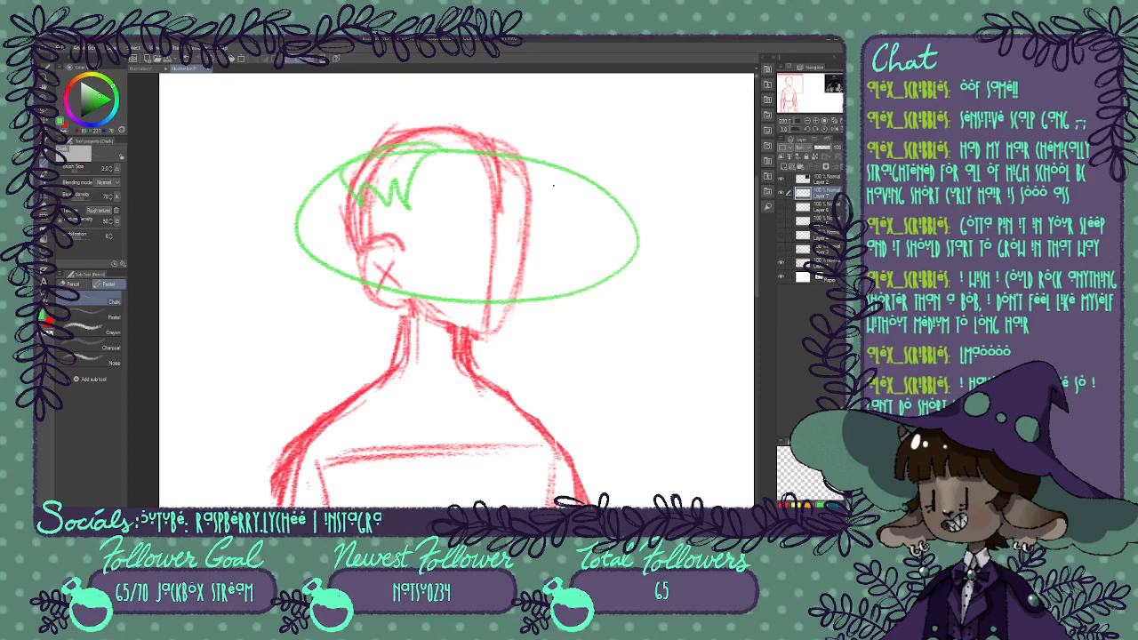
mouse_move(549, 171)
left_mouse_down()
mouse_move(561, 199)
mouse_move(592, 203)
left_mouse_up()
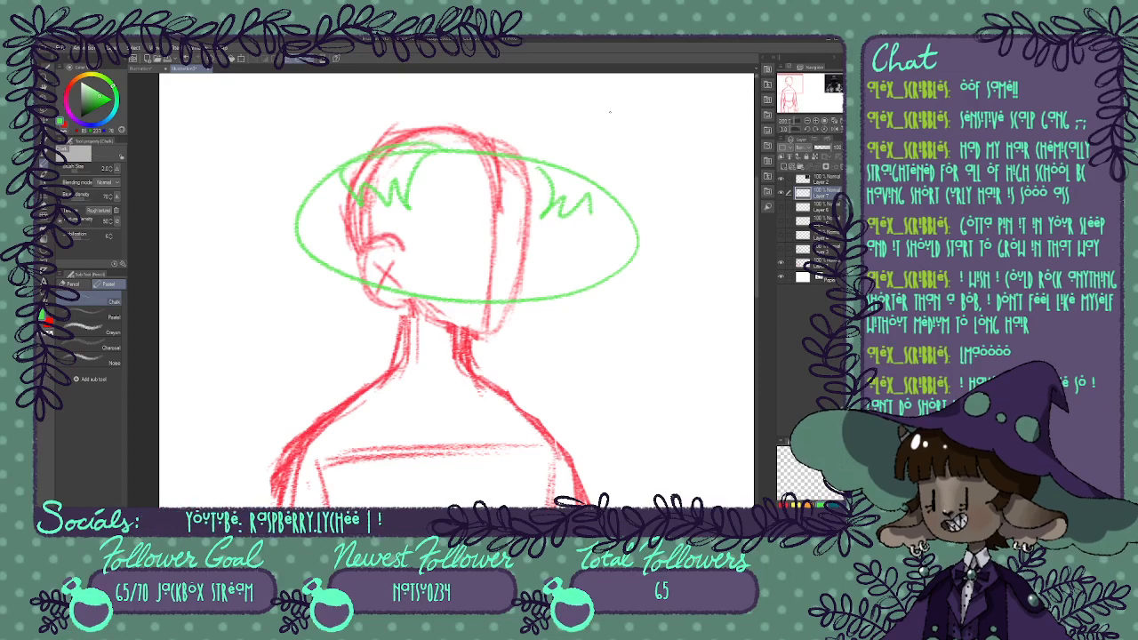
key("ctrl+z")
key("ctrl+z")
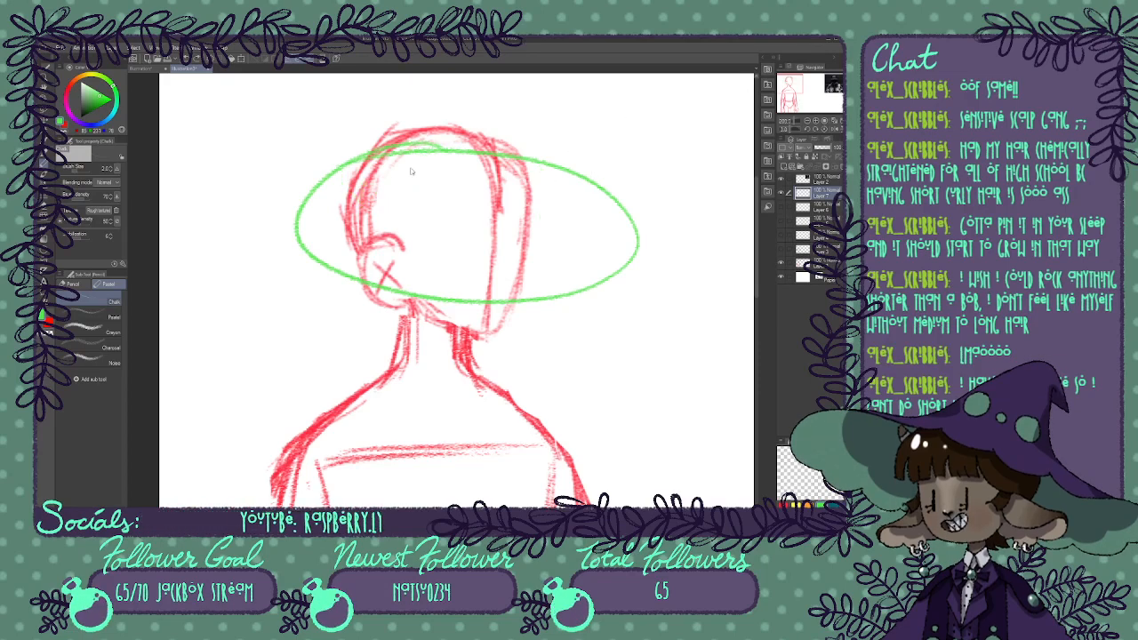
Try long, jagged locks flaring out from both sides of the wide oval, and clear the whole doodle.
mouse_move(425, 151)
left_mouse_down()
mouse_move(392, 182)
mouse_move(366, 364)
mouse_move(319, 287)
mouse_move(284, 224)
left_mouse_up()
mouse_move(569, 164)
left_mouse_down()
mouse_move(583, 235)
mouse_move(569, 327)
mouse_move(669, 260)
left_mouse_up()
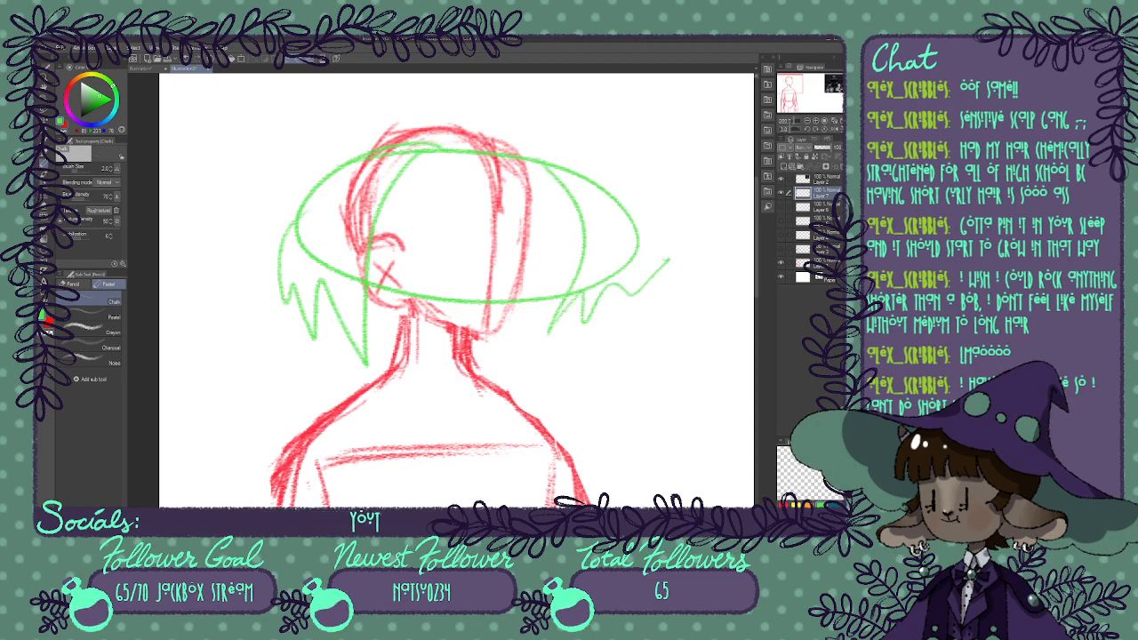
mouse_move(462, 198)
left_mouse_down()
mouse_move(568, 181)
mouse_move(545, 193)
mouse_move(258, 216)
mouse_move(224, 284)
mouse_move(646, 309)
mouse_move(666, 246)
left_mouse_up()
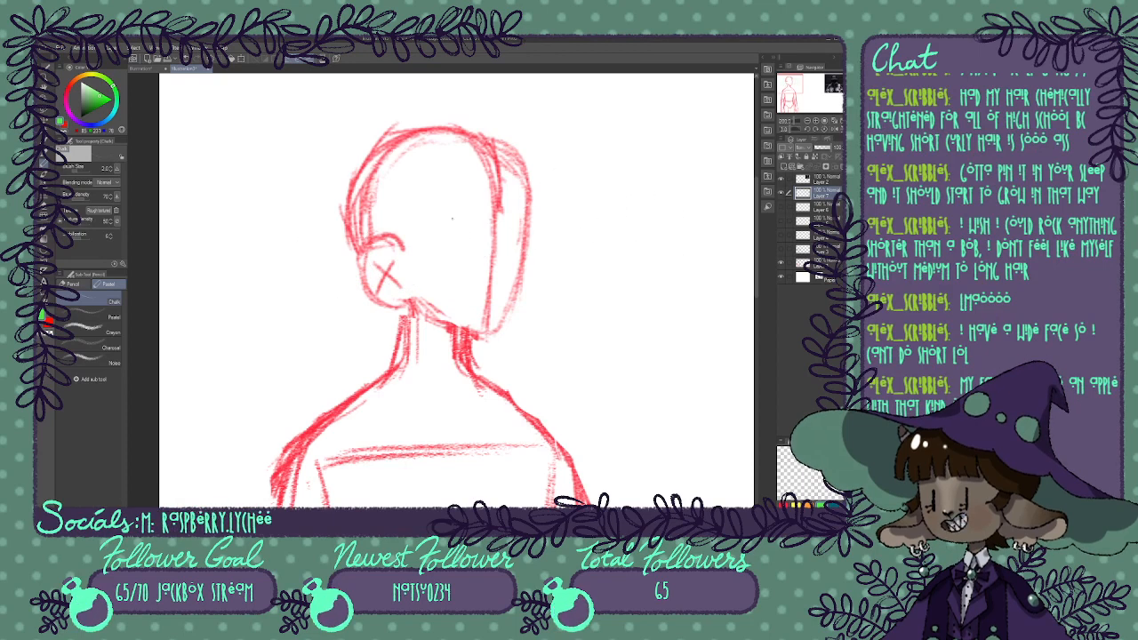
Doodle a large two-lobed, apple-like outline over the face and clear it from the layer.
mouse_move(453, 189)
left_mouse_down()
mouse_move(390, 196)
mouse_move(381, 253)
mouse_move(459, 327)
mouse_move(536, 322)
mouse_move(603, 290)
mouse_move(638, 216)
mouse_move(608, 164)
mouse_move(542, 149)
mouse_move(455, 184)
left_mouse_up()
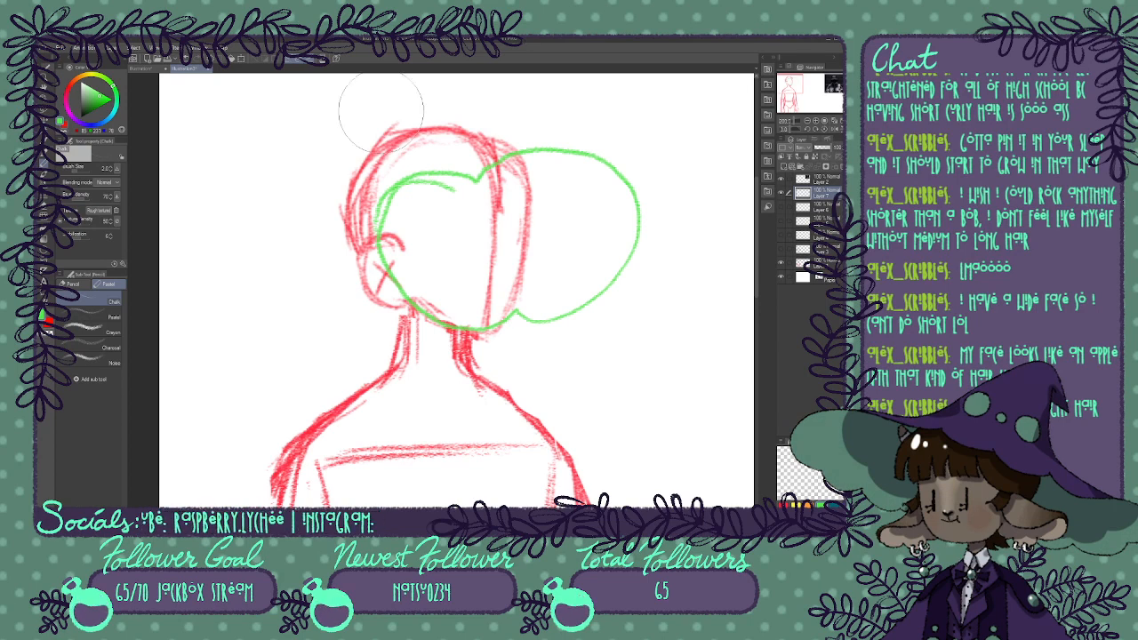
mouse_move(535, 193)
left_mouse_down()
mouse_move(421, 170)
mouse_move(674, 163)
mouse_move(561, 273)
mouse_move(375, 339)
mouse_move(462, 297)
mouse_move(639, 293)
mouse_move(658, 190)
left_mouse_up()
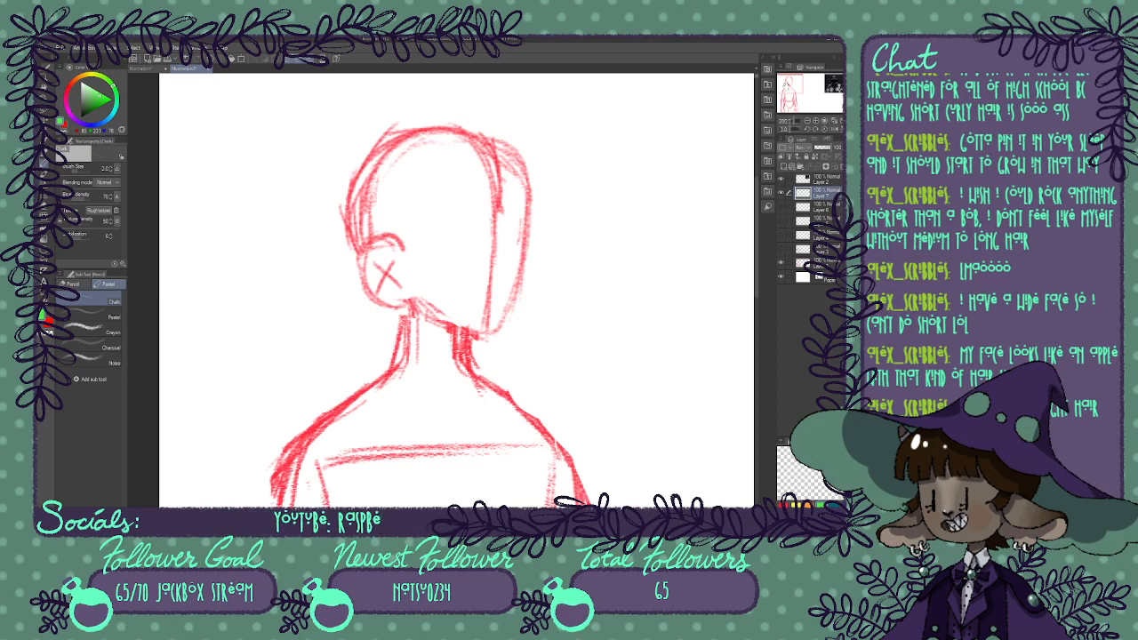
mouse_move(457, 290)
left_mouse_down()
mouse_move(506, 240)
mouse_move(526, 240)
mouse_move(457, 329)
mouse_move(476, 327)
left_mouse_up()
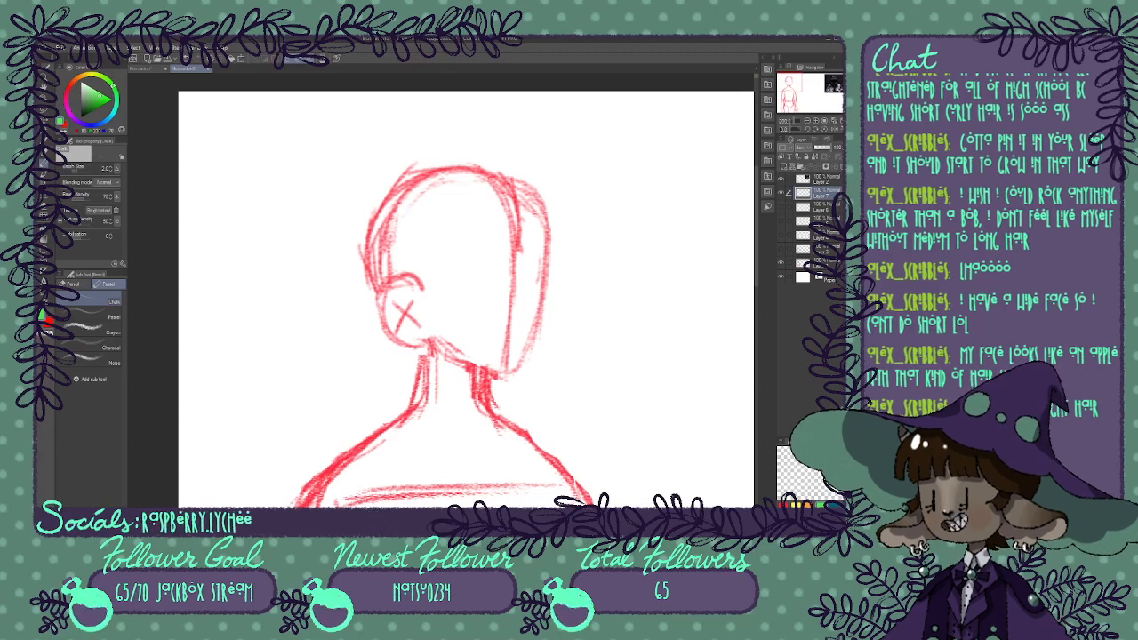
Try straight green bangs across the forehead with a rounded hair outline over the crown and far side of the head.
mouse_move(497, 198)
left_mouse_down()
mouse_move(493, 247)
mouse_move(471, 281)
left_mouse_up()
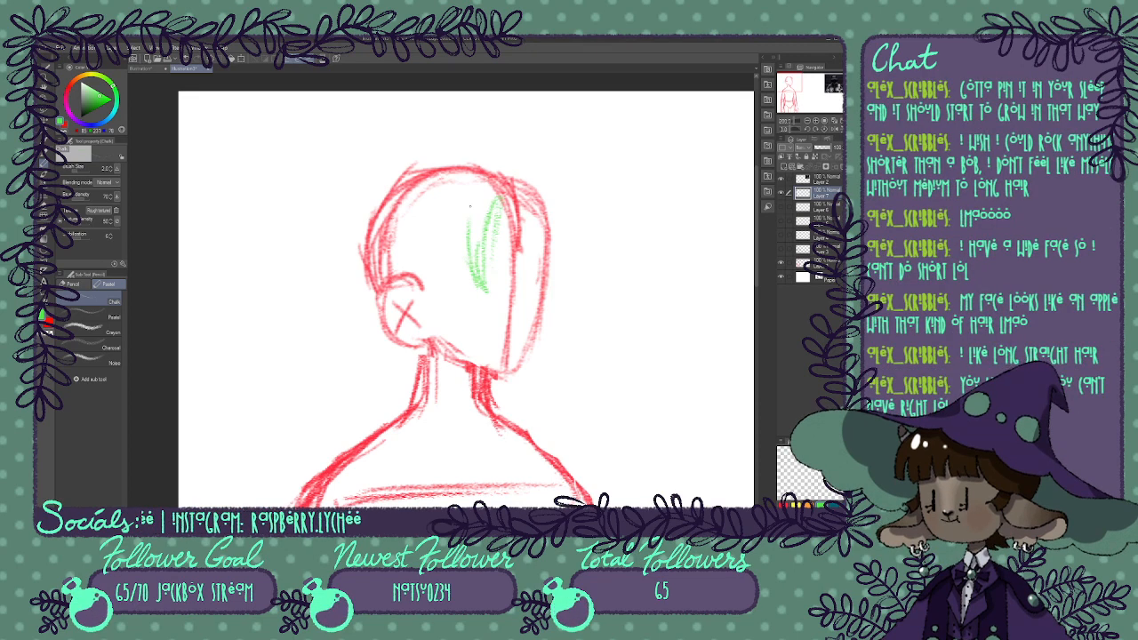
left_click_drag(464, 220, 450, 294)
left_click_drag(525, 230, 524, 293)
mouse_move(516, 168)
left_mouse_down()
mouse_move(555, 194)
mouse_move(557, 209)
left_mouse_up()
left_click_drag(562, 190, 560, 251)
left_click_drag(562, 226, 548, 293)
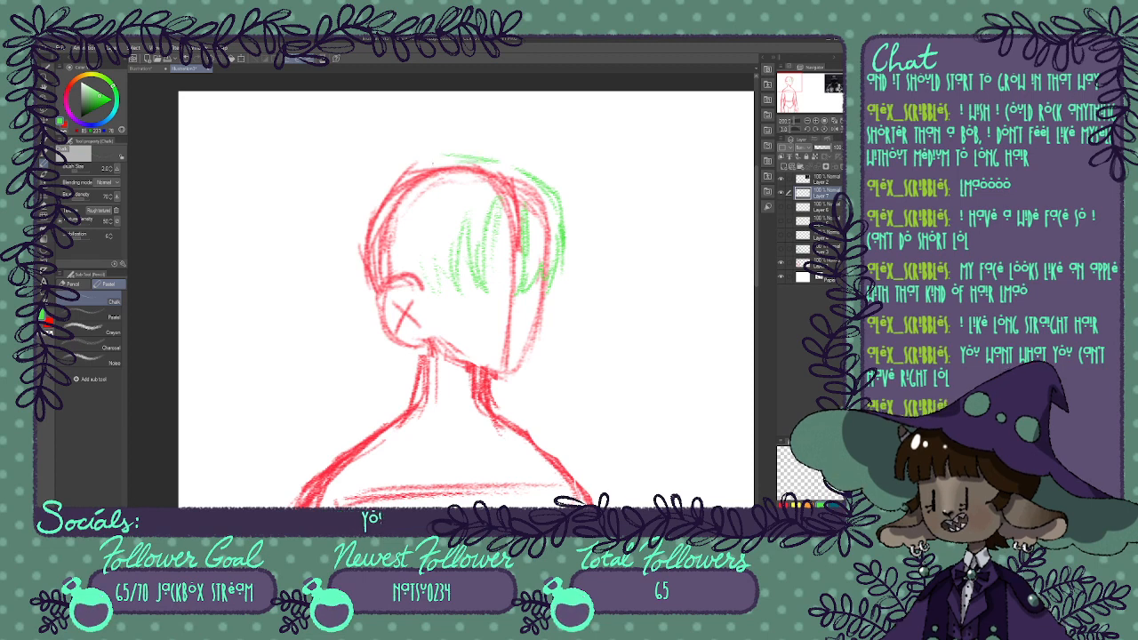
Try outlining the back of the hair down to long flicked locks at the neck, undoing the neck locks.
mouse_move(457, 162)
left_mouse_down()
mouse_move(373, 196)
mouse_move(341, 265)
mouse_move(349, 307)
left_mouse_up()
mouse_move(350, 271)
left_mouse_down()
mouse_move(372, 339)
mouse_move(408, 369)
left_mouse_up()
mouse_move(386, 348)
left_mouse_down()
mouse_move(381, 402)
mouse_move(354, 404)
mouse_move(359, 395)
left_mouse_up()
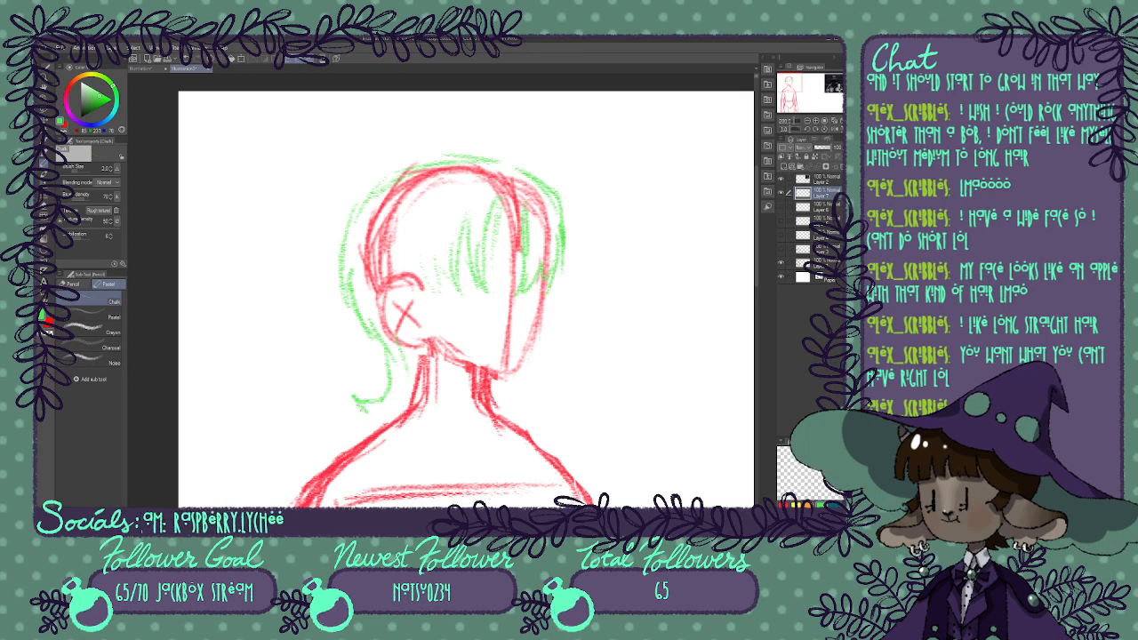
mouse_move(514, 380)
left_mouse_down()
mouse_move(533, 401)
mouse_move(499, 414)
left_mouse_up()
key("ctrl+z")
key("ctrl+z")
key("ctrl+z")
key("ctrl+z")
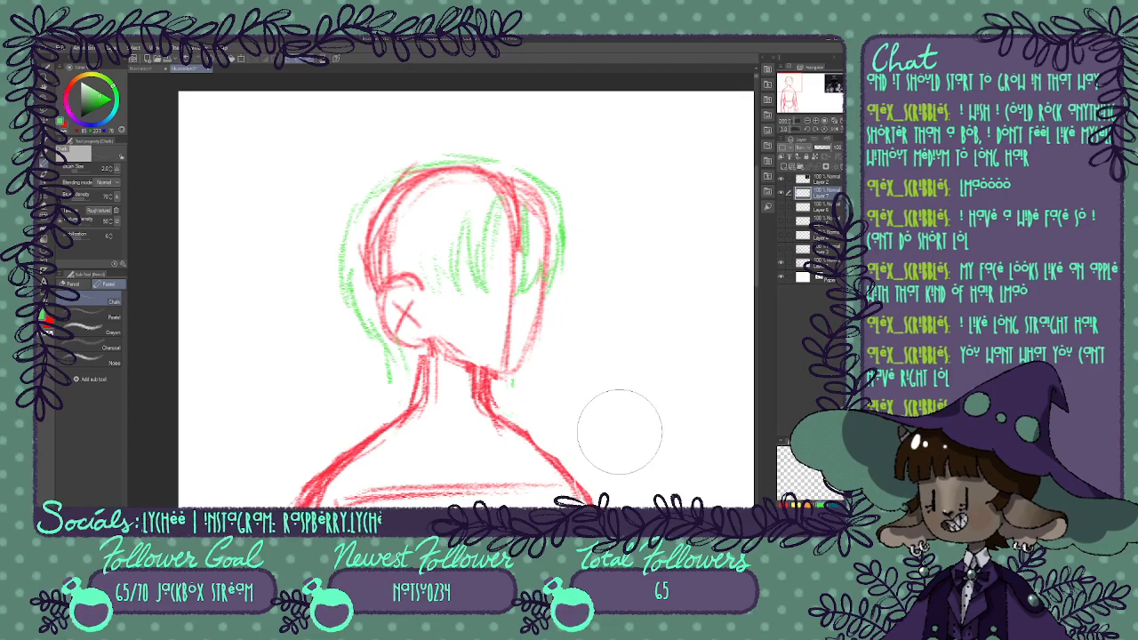
Try short flipped ends at the nape with strands in front of the ear, and clear the bob from the layer.
mouse_move(383, 341)
left_mouse_down()
mouse_move(386, 360)
mouse_move(361, 371)
mouse_move(411, 377)
left_mouse_up()
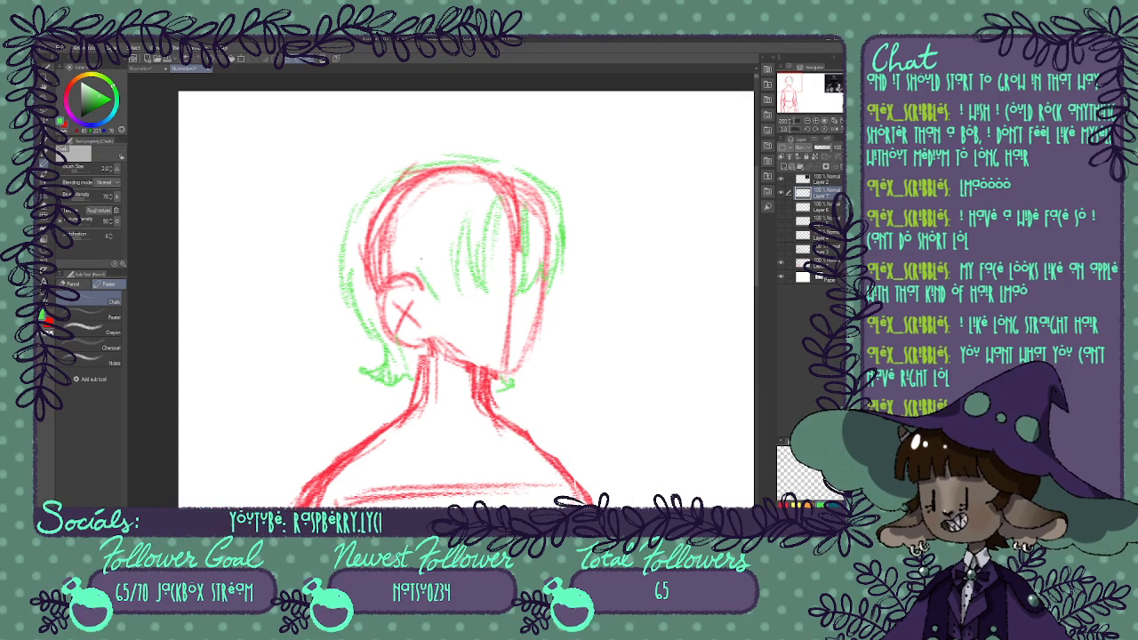
mouse_move(411, 265)
left_mouse_down()
mouse_move(459, 288)
mouse_move(424, 275)
mouse_move(432, 346)
left_mouse_up()
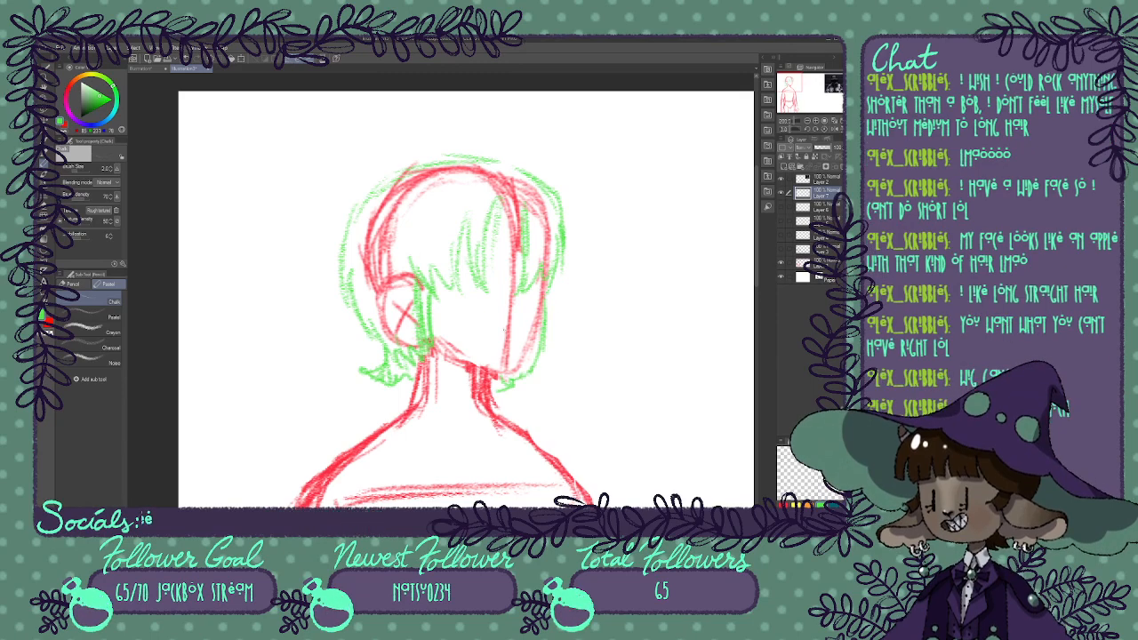
mouse_move(430, 174)
left_mouse_down()
mouse_move(482, 153)
mouse_move(679, 170)
mouse_move(638, 233)
mouse_move(516, 301)
mouse_move(590, 326)
left_mouse_up()
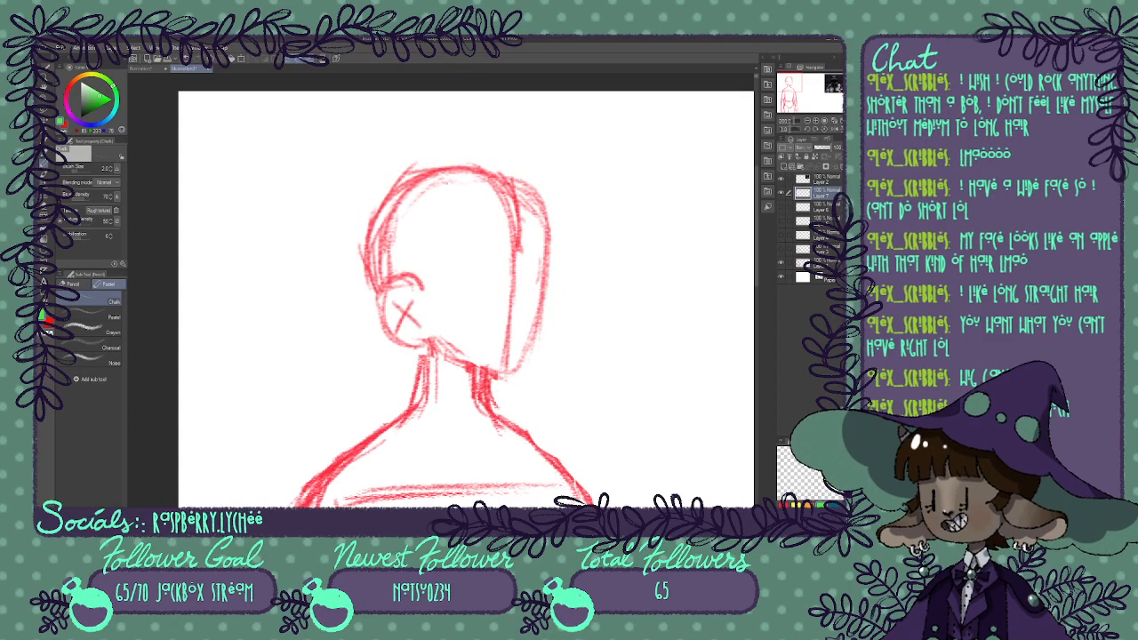
Try a parted, curled fringe with a rounded back outline and wavy flicks around the ear and nape.
mouse_move(491, 190)
left_mouse_down()
mouse_move(484, 226)
mouse_move(433, 236)
mouse_move(439, 222)
mouse_move(521, 224)
mouse_move(555, 232)
left_mouse_up()
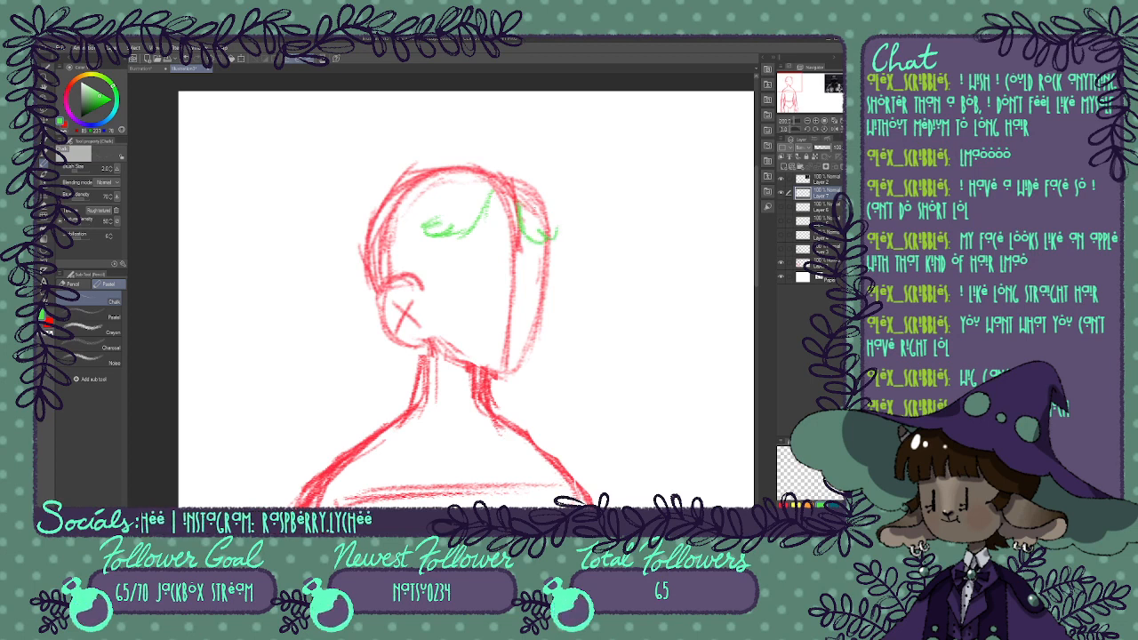
mouse_move(494, 169)
left_mouse_down()
mouse_move(385, 180)
mouse_move(414, 169)
mouse_move(364, 195)
mouse_move(351, 267)
mouse_move(360, 322)
mouse_move(340, 311)
mouse_move(361, 347)
mouse_move(417, 360)
left_mouse_up()
mouse_move(448, 236)
left_mouse_down()
mouse_move(419, 273)
mouse_move(381, 263)
mouse_move(424, 267)
mouse_move(381, 296)
left_mouse_up()
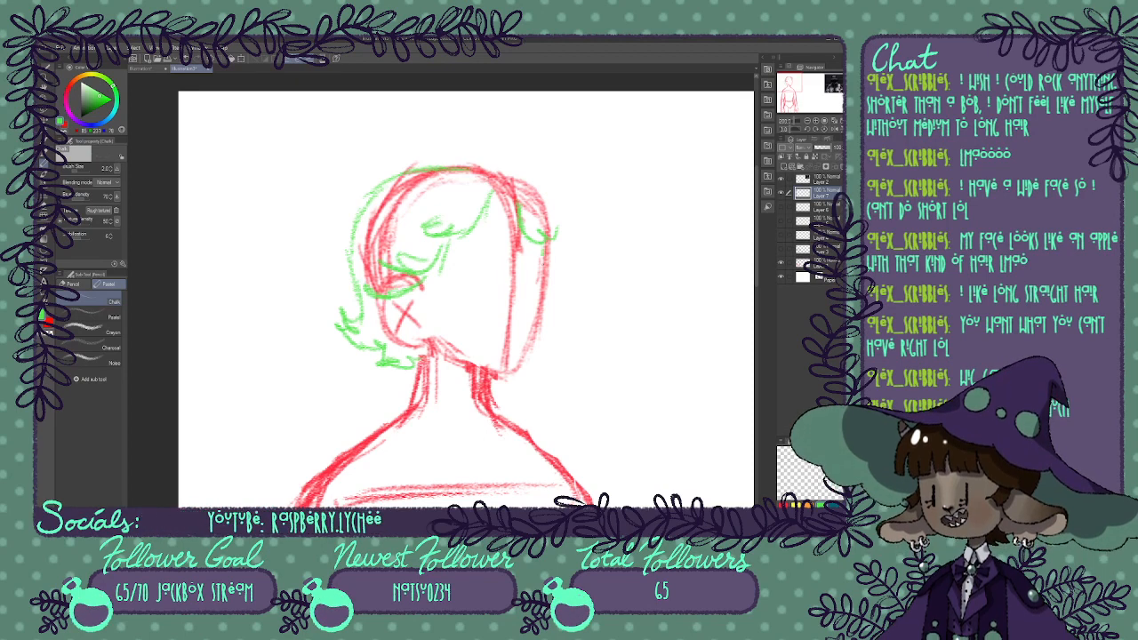
Try extending the wavy hair along the far side, crown and back flicks, and clear the hairstyle from the layer.
left_click_drag(560, 272, 546, 317)
mouse_move(507, 169)
left_mouse_down()
mouse_move(552, 197)
mouse_move(552, 241)
left_mouse_up()
left_click_drag(360, 282, 327, 301)
left_click_drag(332, 292, 360, 317)
mouse_move(496, 196)
left_mouse_down()
mouse_move(300, 261)
mouse_move(572, 229)
mouse_move(281, 193)
mouse_move(382, 182)
left_mouse_up()
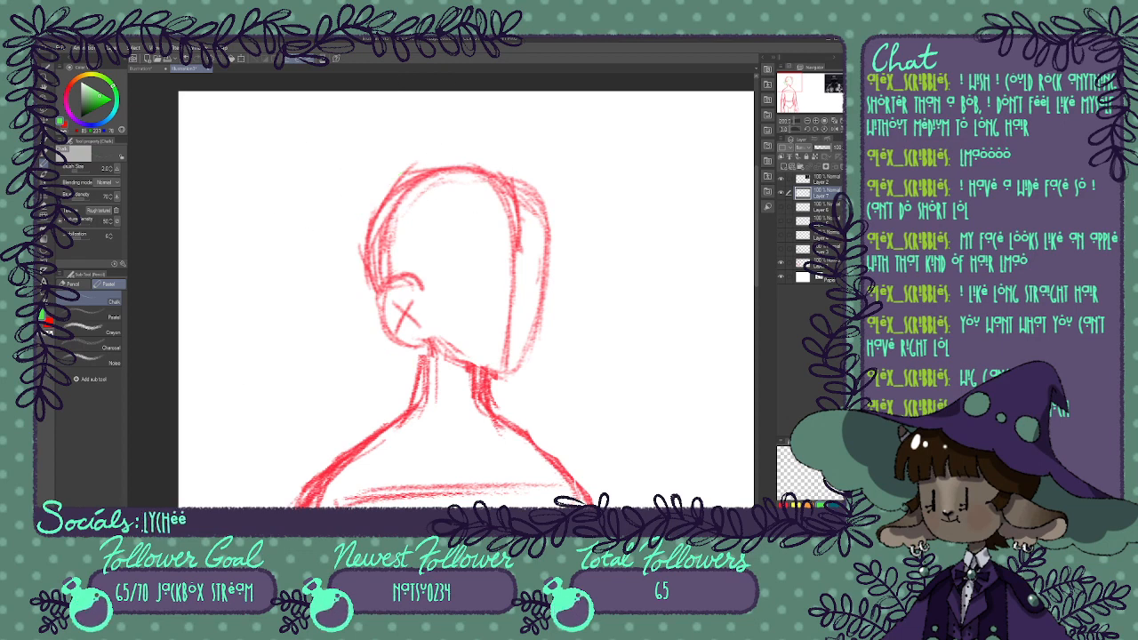
Try a straight, shoulder-length hairstyle in green chalk around the head, with jagged ends on both sides and an outline over the crown.
mouse_move(473, 185)
left_mouse_down()
mouse_move(508, 206)
mouse_move(459, 291)
left_mouse_up()
left_click_drag(455, 215, 436, 400)
left_click_drag(430, 277, 426, 398)
left_click_drag(353, 225, 354, 370)
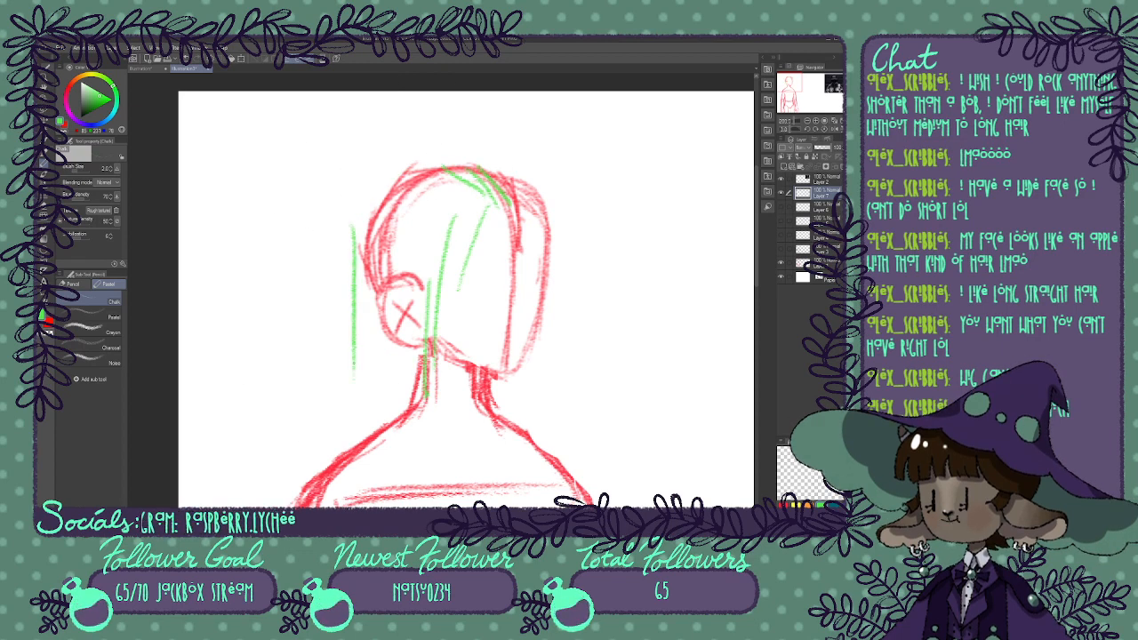
mouse_move(345, 308)
left_mouse_down()
mouse_move(359, 416)
mouse_move(439, 424)
left_mouse_up()
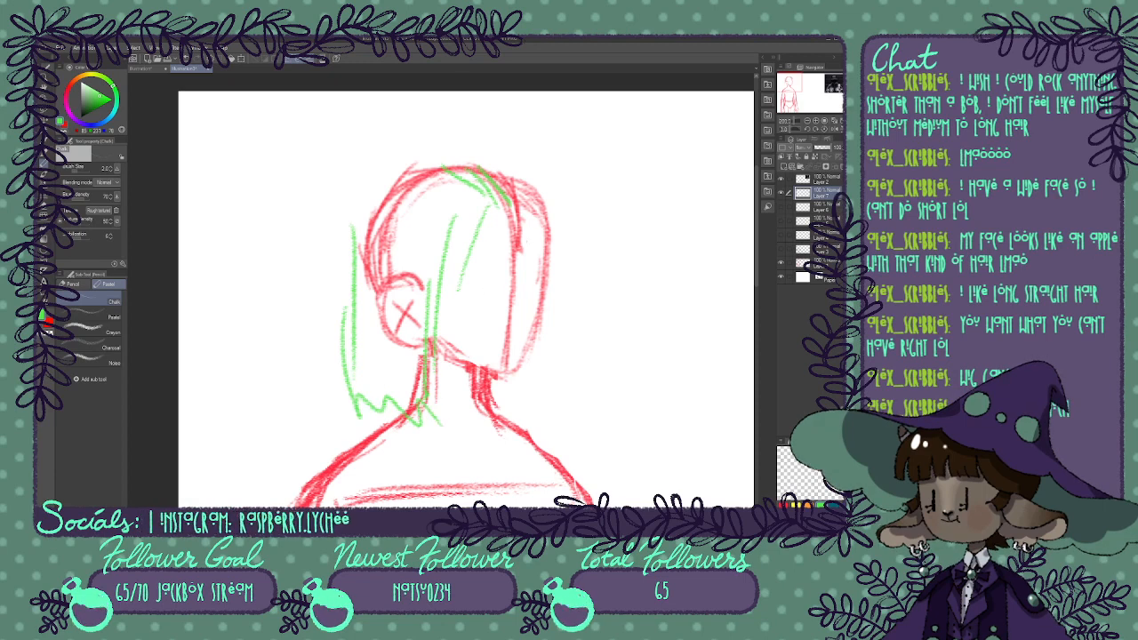
left_click_drag(524, 211, 527, 327)
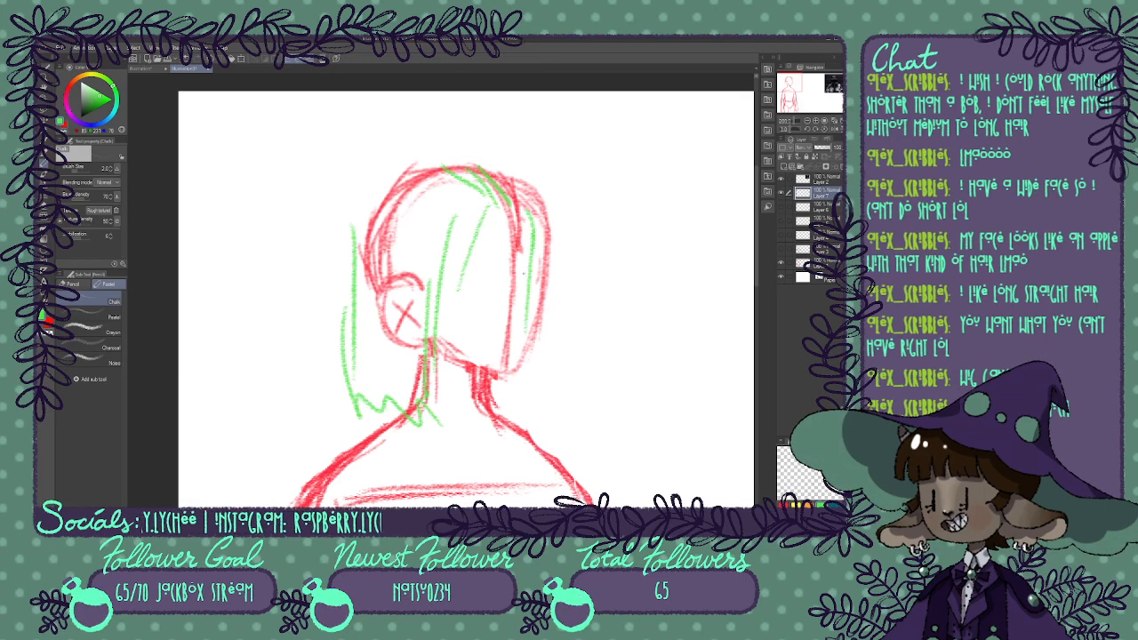
mouse_move(525, 272)
left_mouse_down()
mouse_move(514, 423)
mouse_move(546, 427)
left_mouse_up()
left_click_drag(540, 206, 536, 368)
left_click_drag(551, 274, 543, 433)
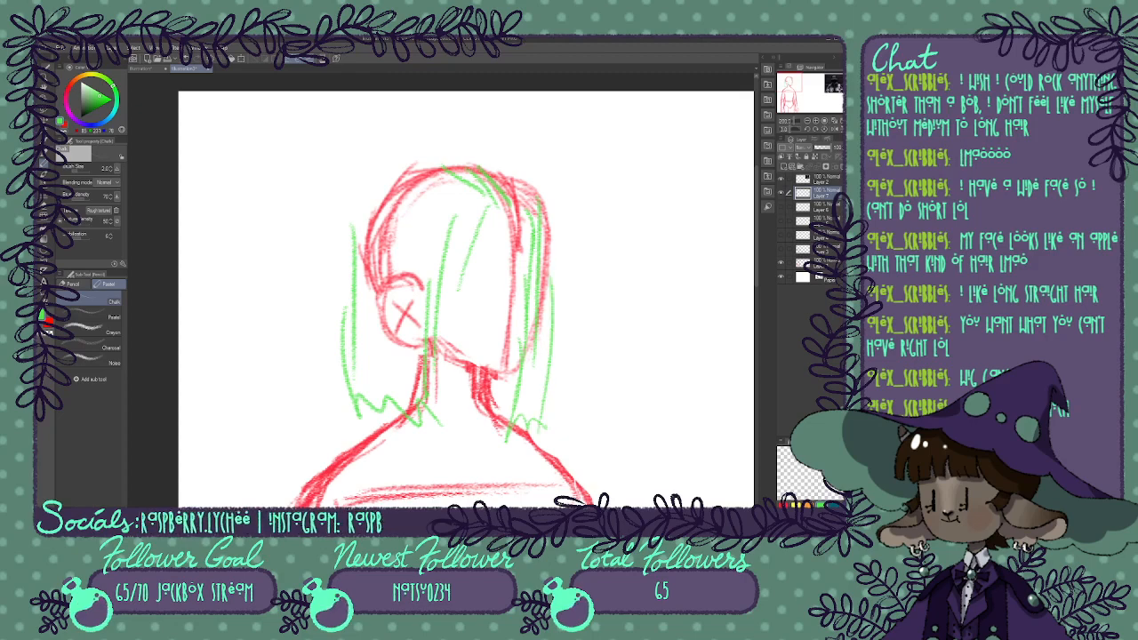
mouse_move(548, 210)
left_mouse_down()
mouse_move(498, 170)
mouse_move(336, 217)
mouse_move(343, 326)
left_mouse_up()
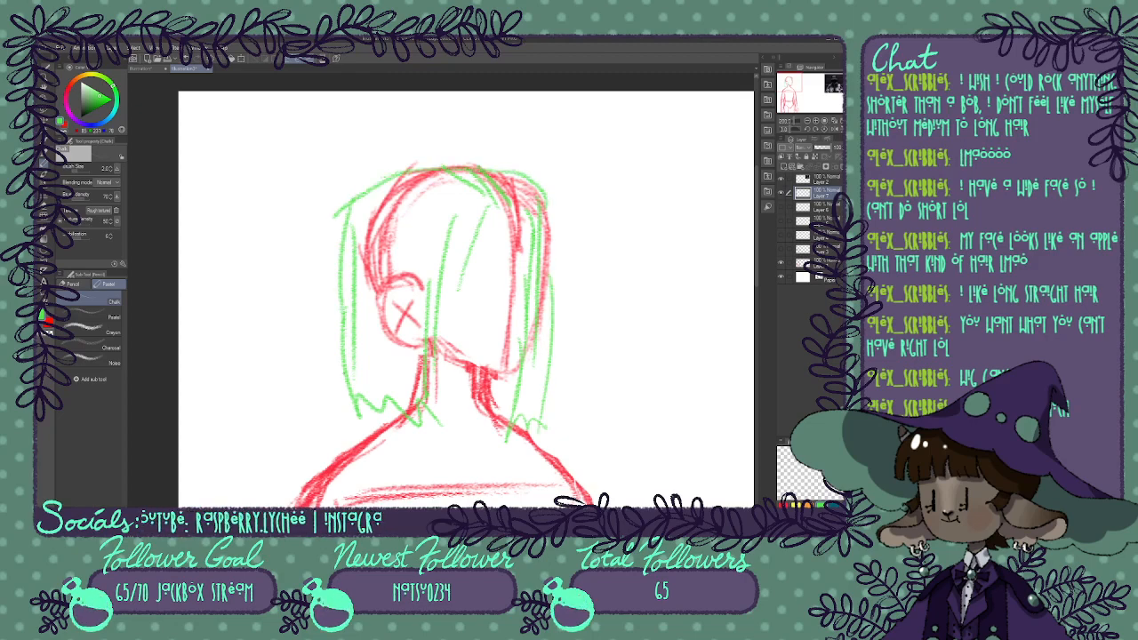
mouse_move(485, 215)
left_mouse_down()
mouse_move(345, 264)
mouse_move(386, 380)
mouse_move(561, 356)
left_mouse_up()
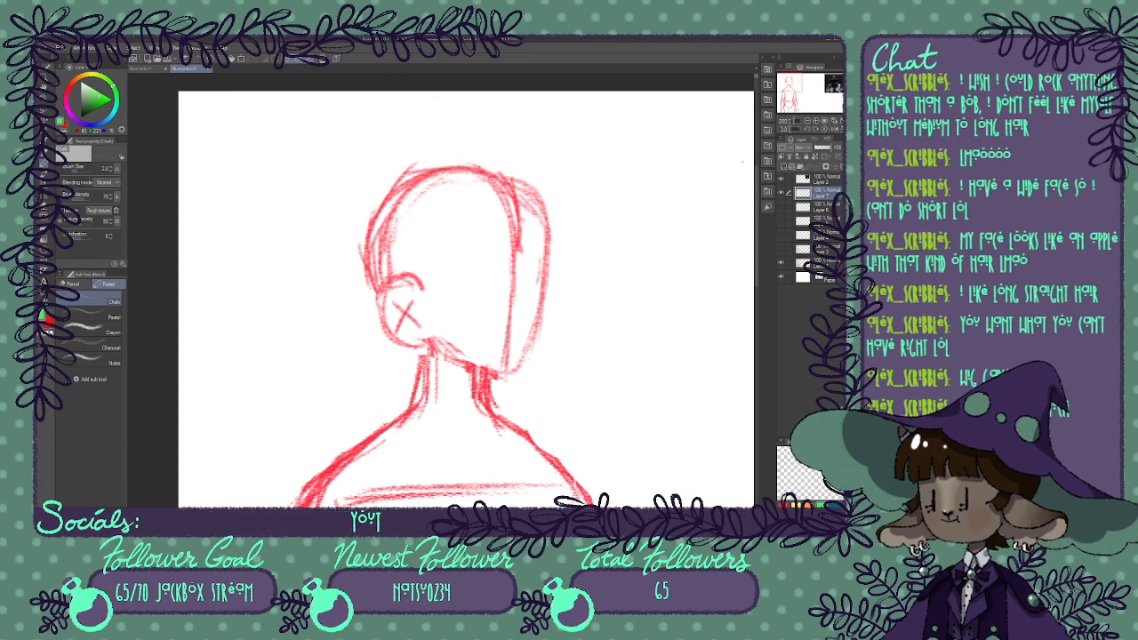
Delete the layer used for the straight hair and leave only the short-hair sketch showing over the head.
left_click(780, 192)
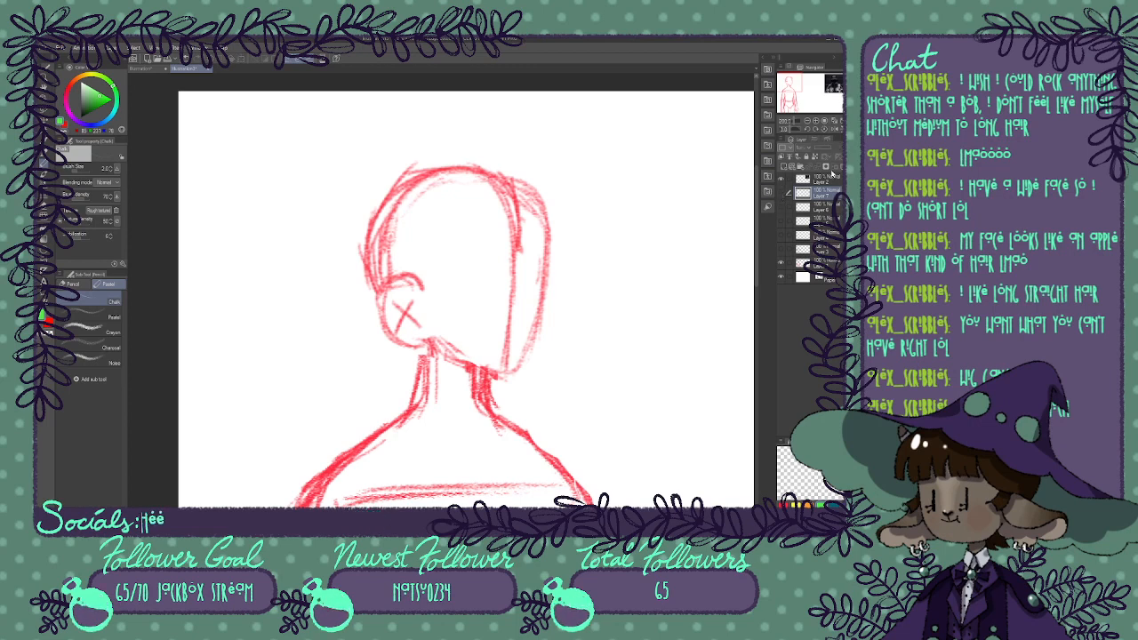
left_click(834, 167)
left_click(781, 193)
left_click(782, 207)
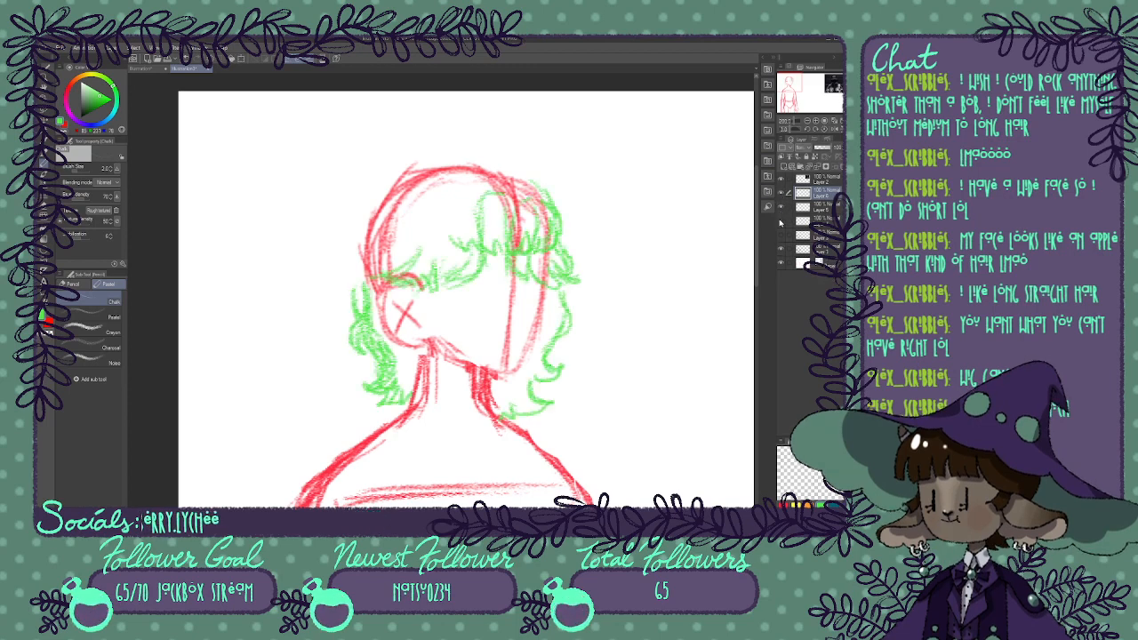
left_click(781, 221)
key("ctrl+z")
key("ctrl+z")
key("ctrl+z")
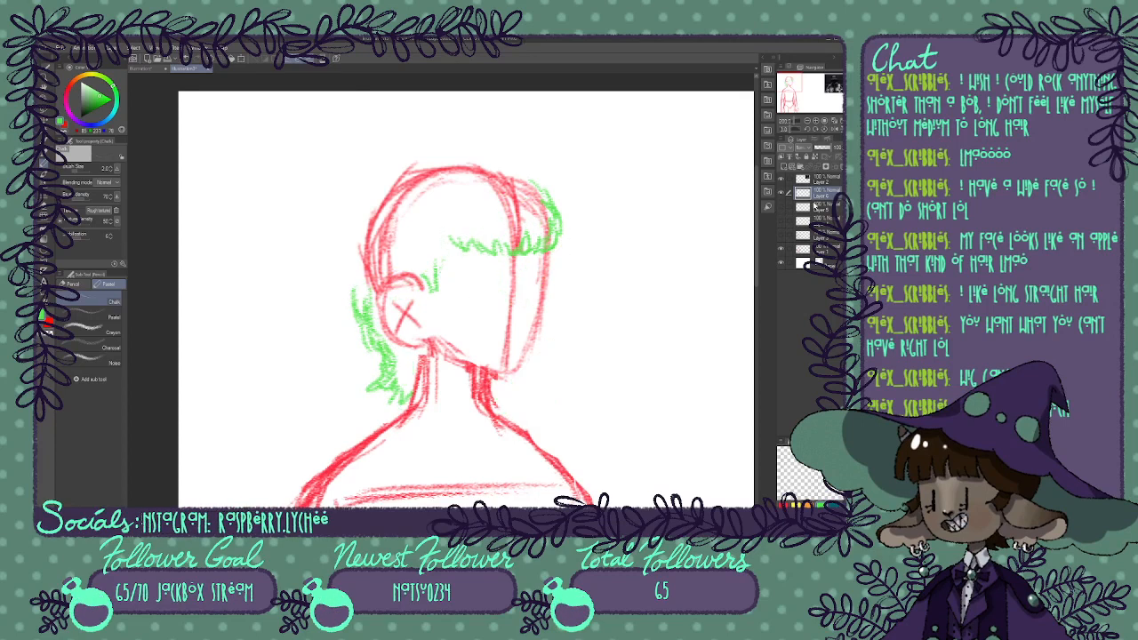
Extend the short hair in green with a sideburn before the ear, a longer fringe and extra strands behind the head.
left_click_drag(444, 241, 435, 287)
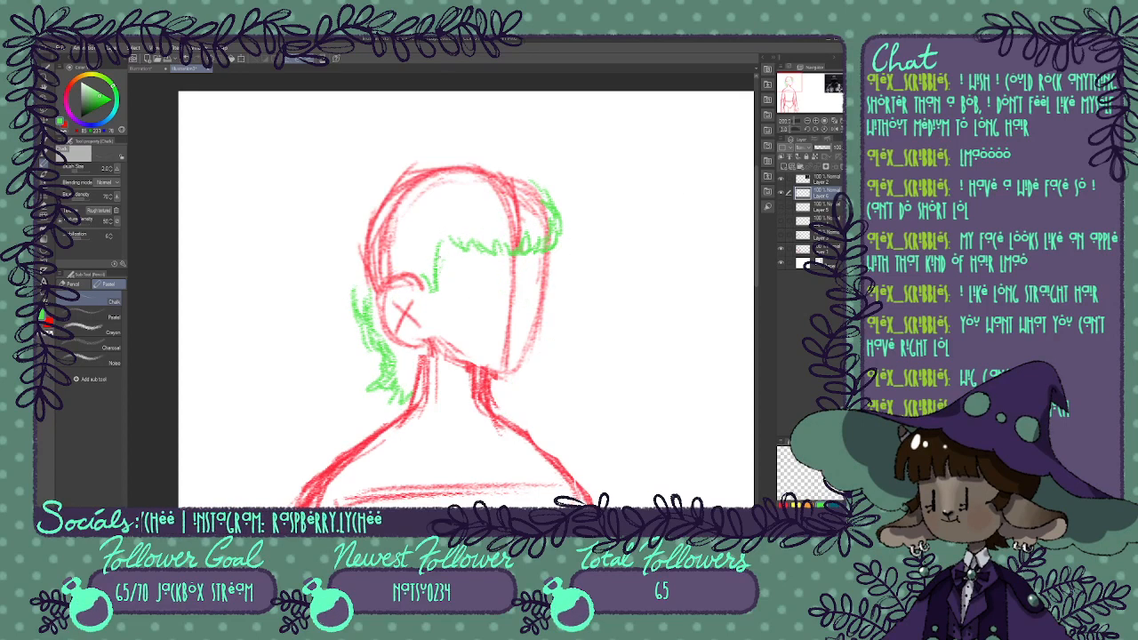
left_click_drag(445, 233, 417, 232)
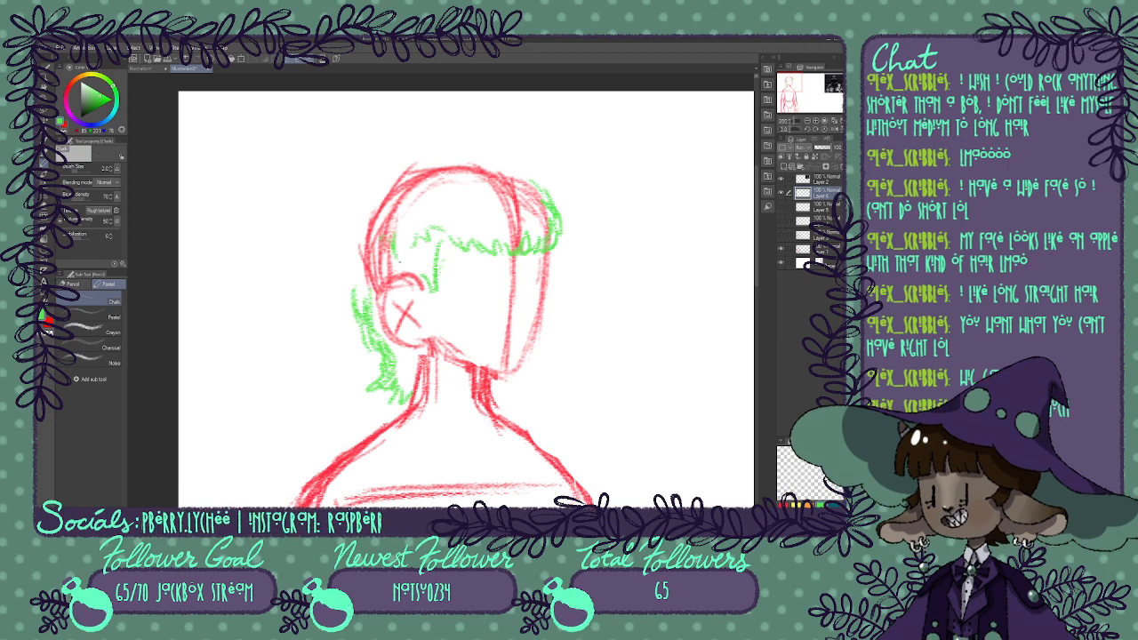
left_click_drag(346, 250, 343, 290)
left_click_drag(350, 269, 357, 305)
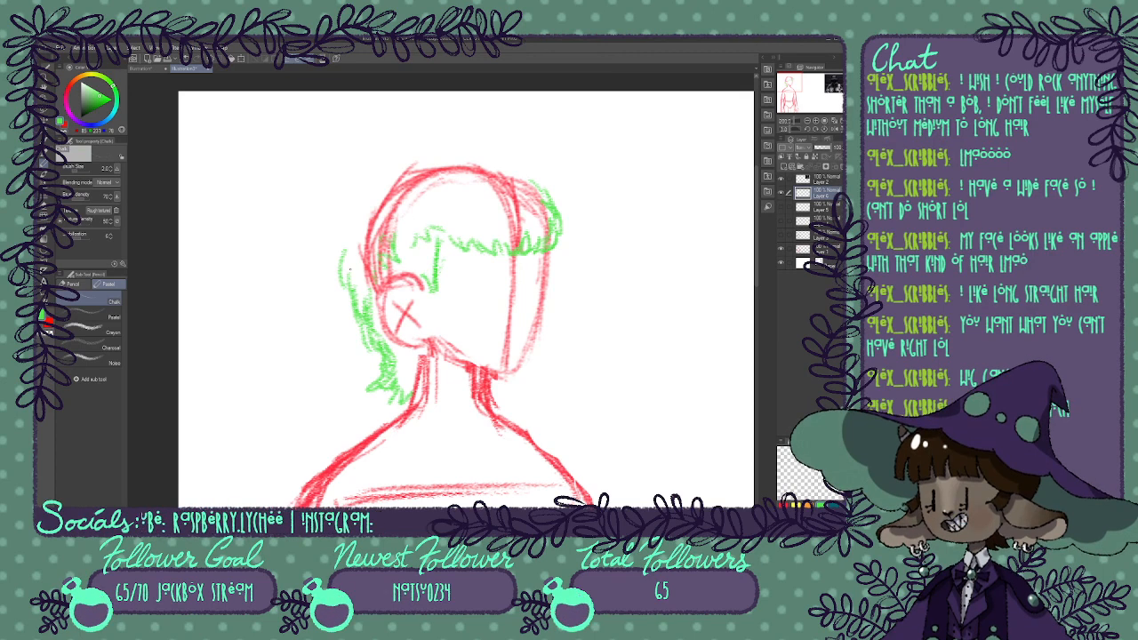
Sketch the short hairstyle's outer outline in green over the crown and down the back of the head with choppy strands.
mouse_move(426, 165)
left_mouse_down()
mouse_move(500, 158)
mouse_move(546, 193)
left_mouse_up()
mouse_move(426, 159)
left_mouse_down()
mouse_move(405, 160)
mouse_move(337, 212)
left_mouse_up()
mouse_move(383, 173)
left_mouse_down()
mouse_move(423, 152)
mouse_move(486, 149)
left_mouse_up()
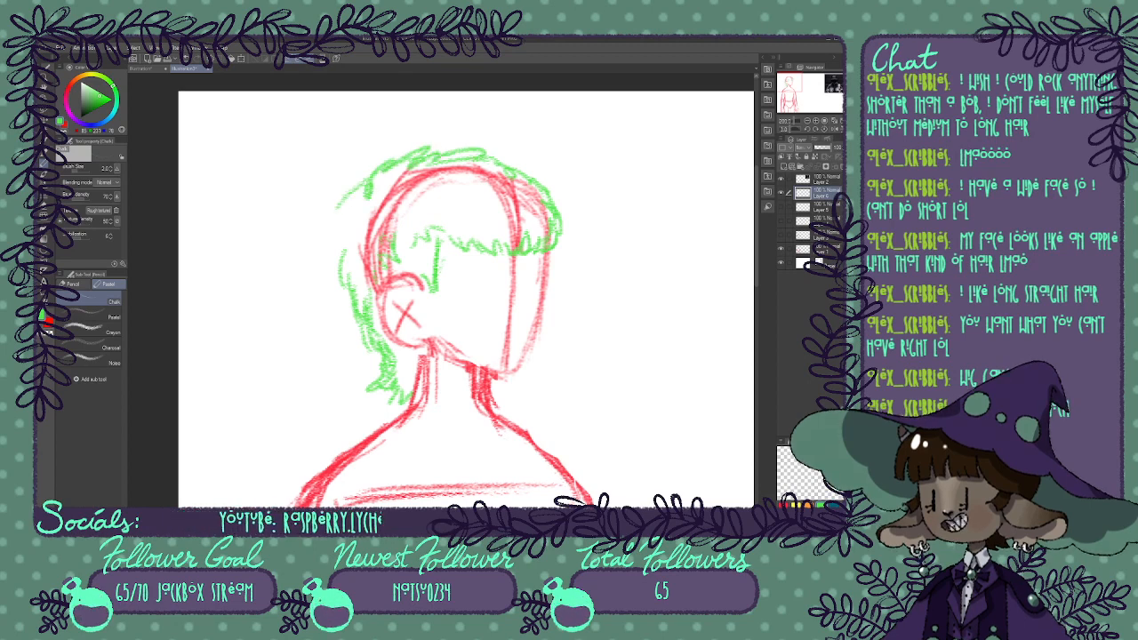
left_click_drag(345, 210, 327, 277)
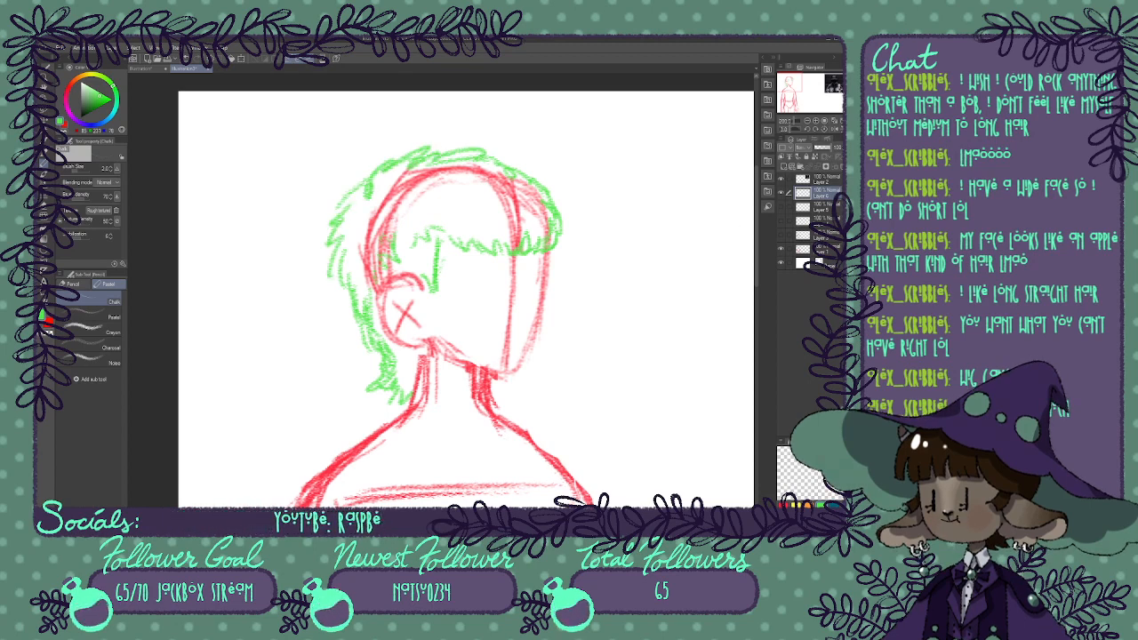
Show the wavy hair sketch instead of the short one and lasso its curls behind the ear and neck.
left_click(781, 193)
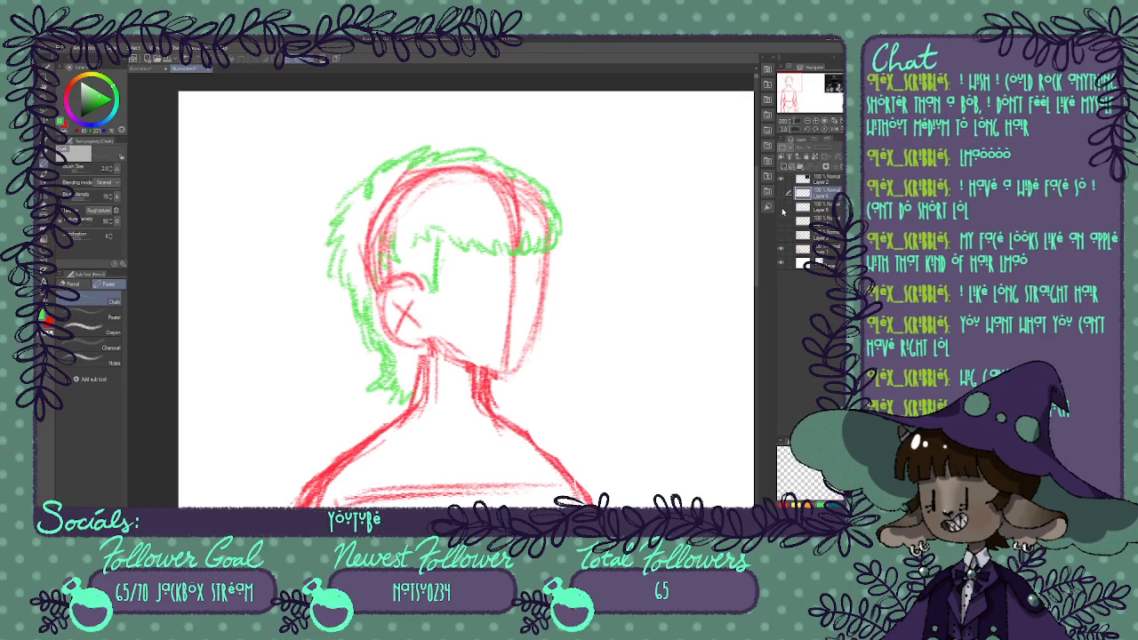
left_click(780, 208)
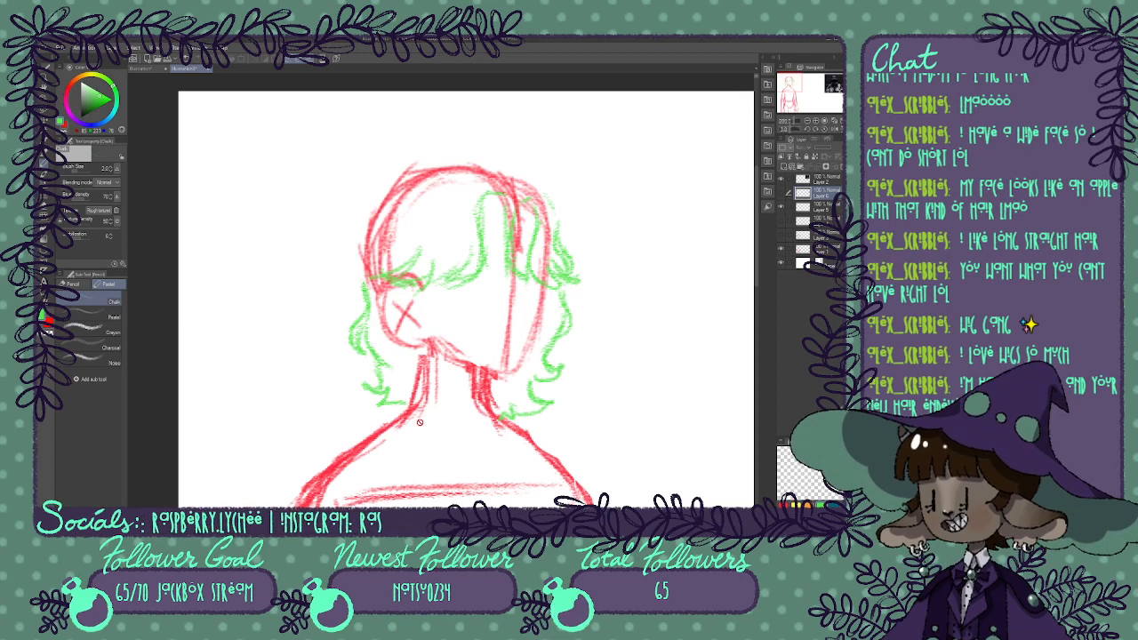
left_click(45, 112)
mouse_move(323, 313)
left_mouse_down()
mouse_move(361, 418)
mouse_move(442, 396)
mouse_move(388, 301)
mouse_move(351, 276)
left_mouse_up()
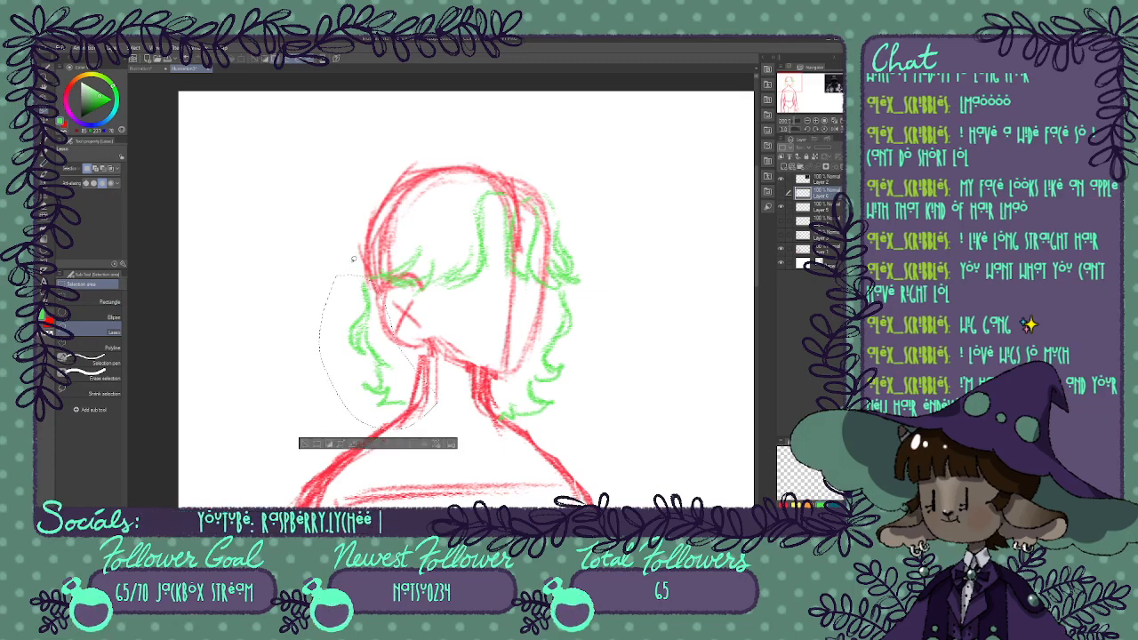
left_click(441, 300)
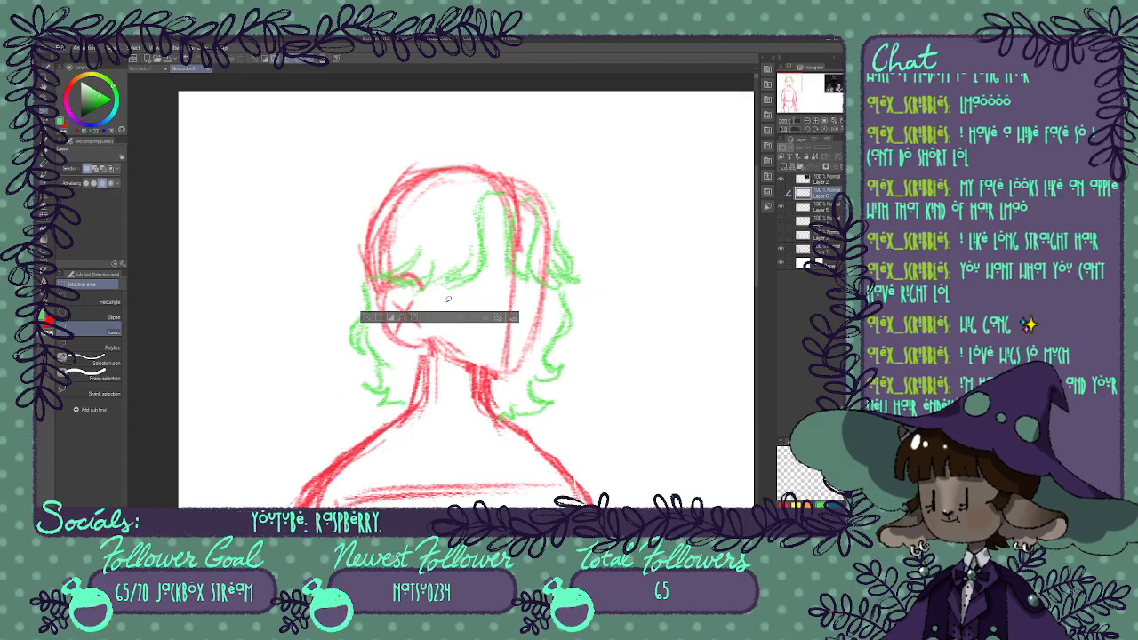
mouse_move(315, 358)
left_mouse_down()
mouse_move(391, 425)
mouse_move(434, 382)
mouse_move(382, 282)
mouse_move(329, 318)
left_mouse_up()
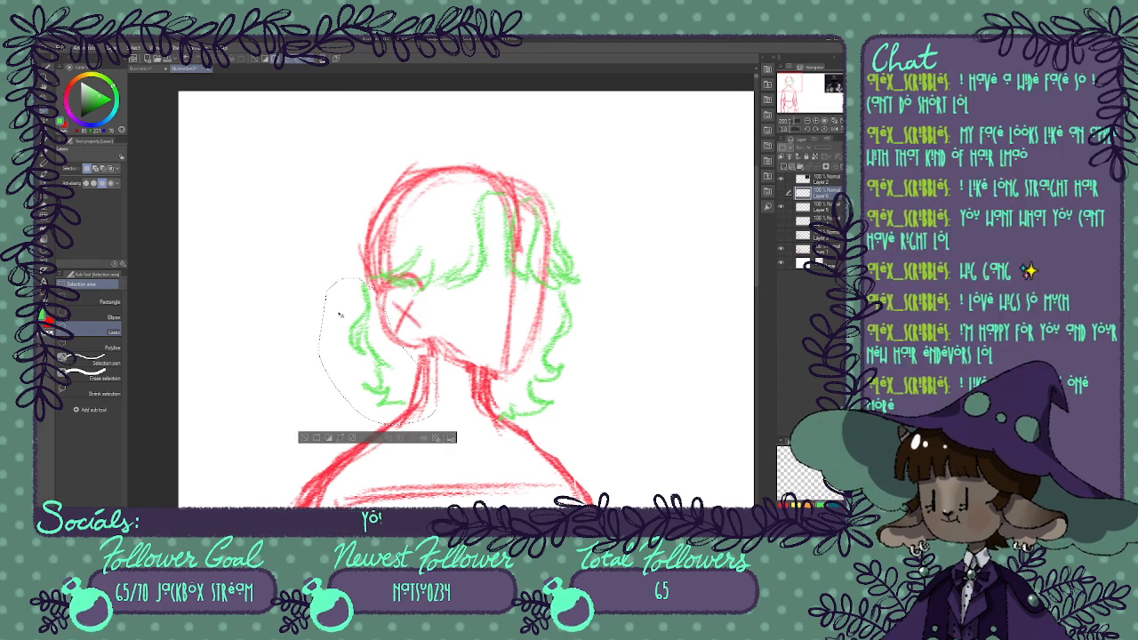
left_click(514, 286)
mouse_move(331, 343)
left_mouse_down()
mouse_move(449, 382)
mouse_move(383, 293)
mouse_move(320, 302)
left_mouse_up()
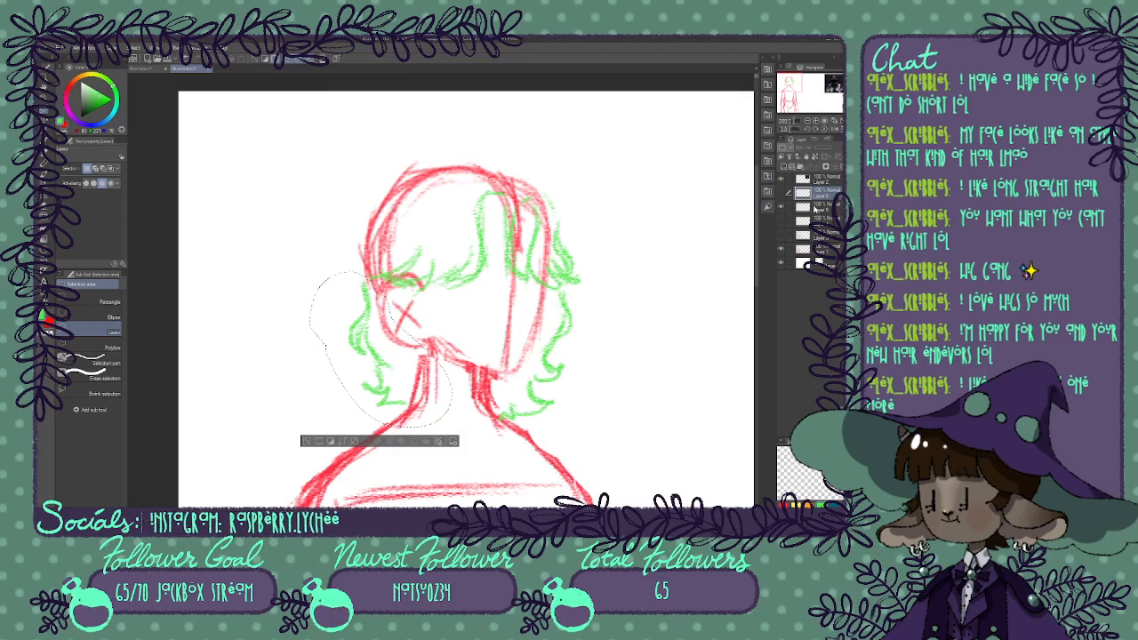
Transform the selected curls on the wavy hair layer, turning them slightly outward from the neck.
left_click(804, 204)
key("ctrl+t")
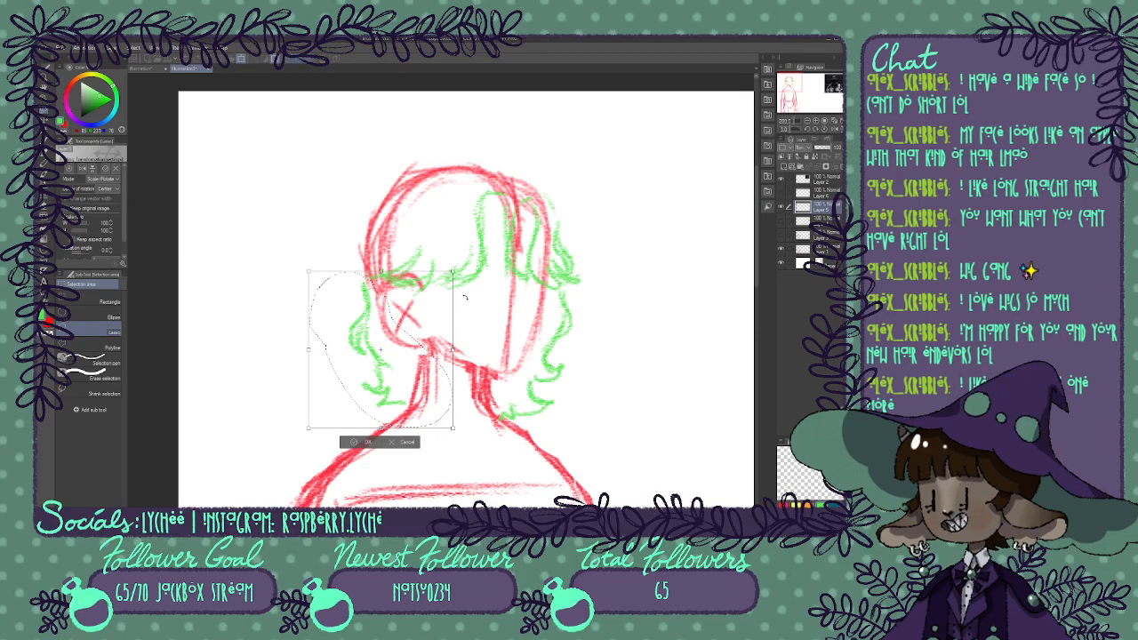
left_click_drag(464, 298, 502, 273)
left_click(364, 449)
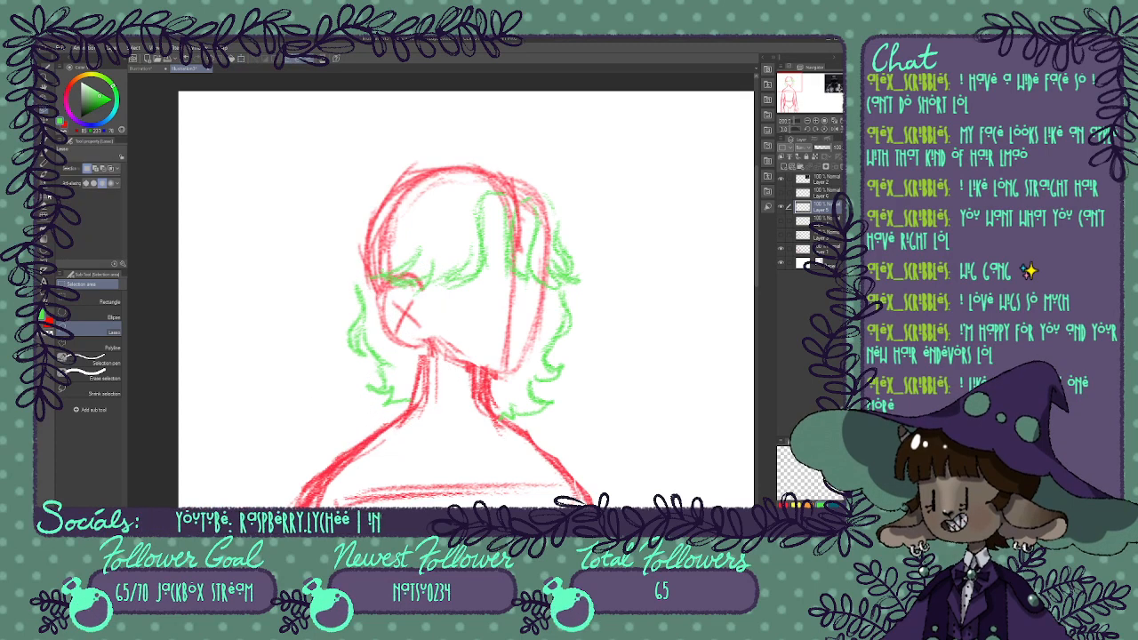
Draw the wavy hairstyle's outer outline in green chalk over the crown, down the back to a flick and along the face side.
left_click(45, 156)
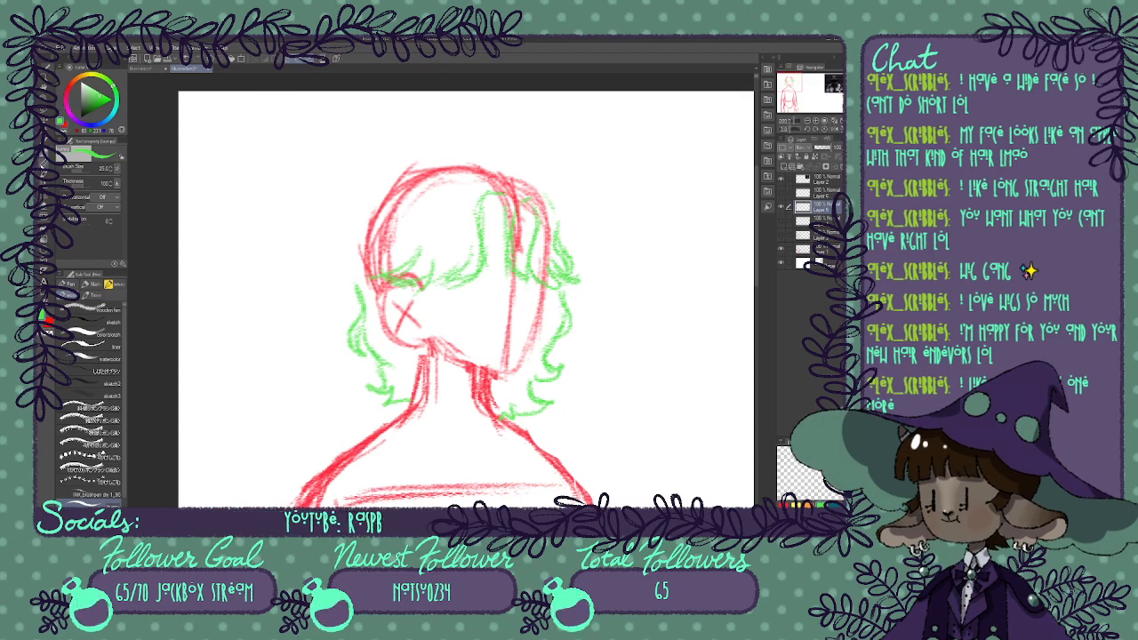
left_click(44, 170)
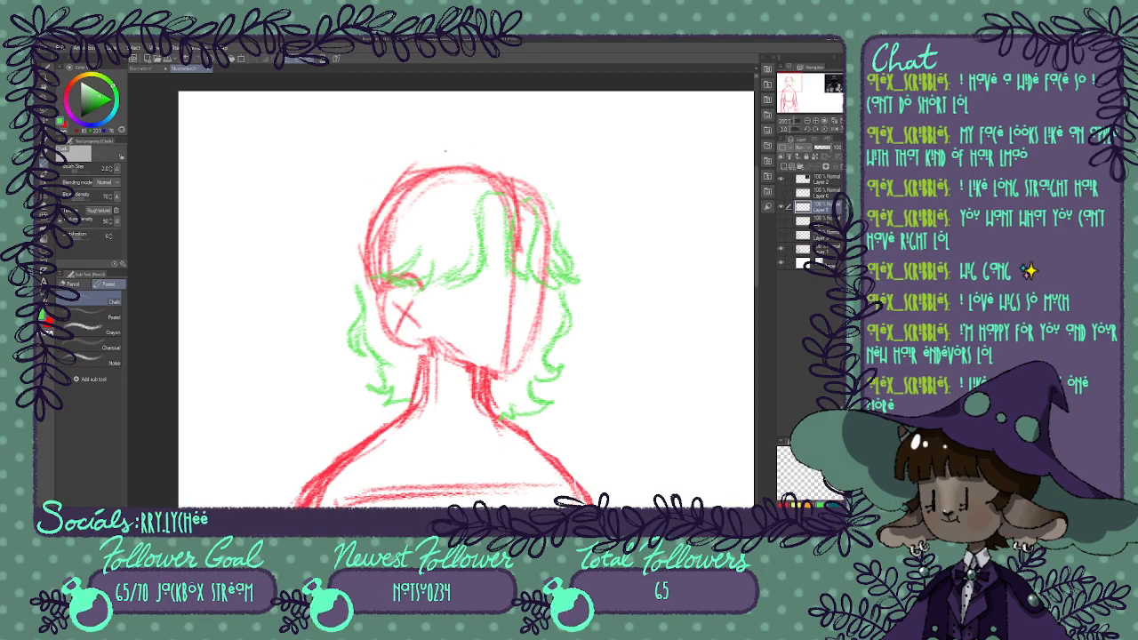
mouse_move(436, 164)
left_mouse_down()
mouse_move(498, 160)
mouse_move(544, 179)
mouse_move(553, 204)
left_mouse_up()
mouse_move(476, 160)
left_mouse_down()
mouse_move(401, 157)
mouse_move(354, 206)
mouse_move(336, 264)
mouse_move(349, 299)
mouse_move(329, 307)
left_mouse_up()
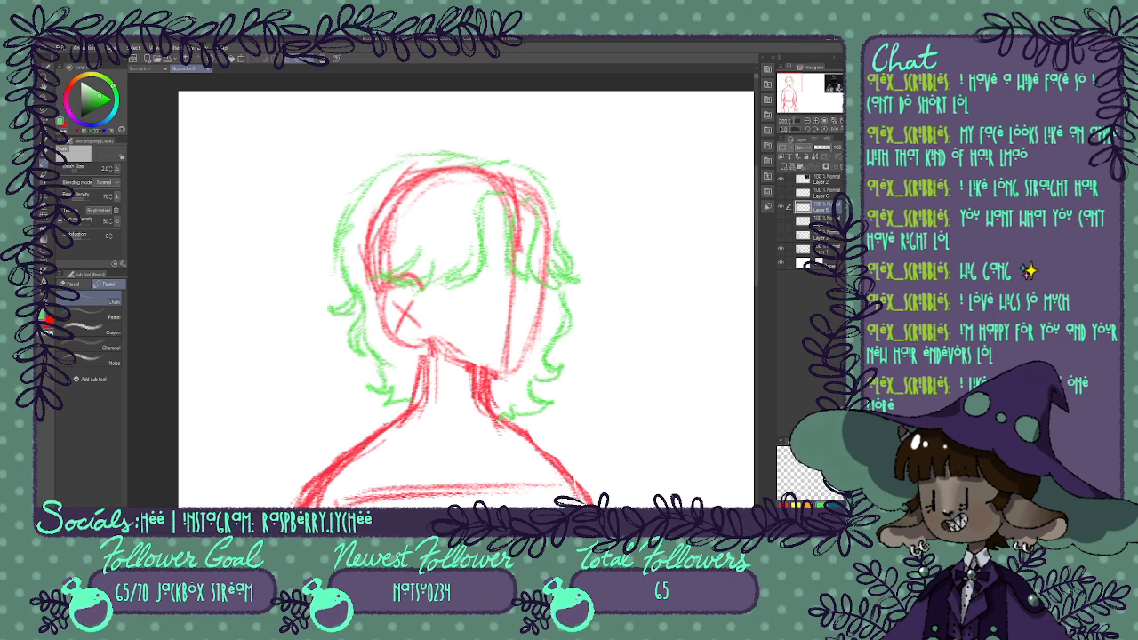
mouse_move(557, 201)
left_mouse_down()
mouse_move(571, 219)
mouse_move(568, 245)
left_mouse_up()
Hide the wavy hair sketch and delete the layer holding the thin-fringe hair variant with the curled strand at the neck.
left_click(780, 207)
left_click(781, 222)
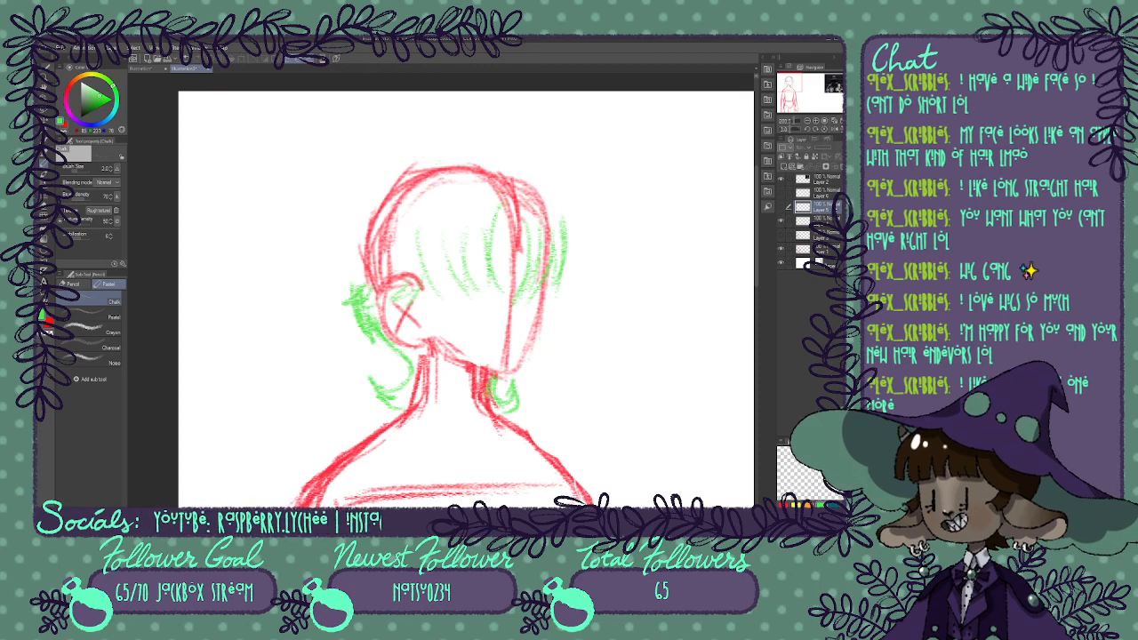
left_click(818, 219)
left_click(841, 167)
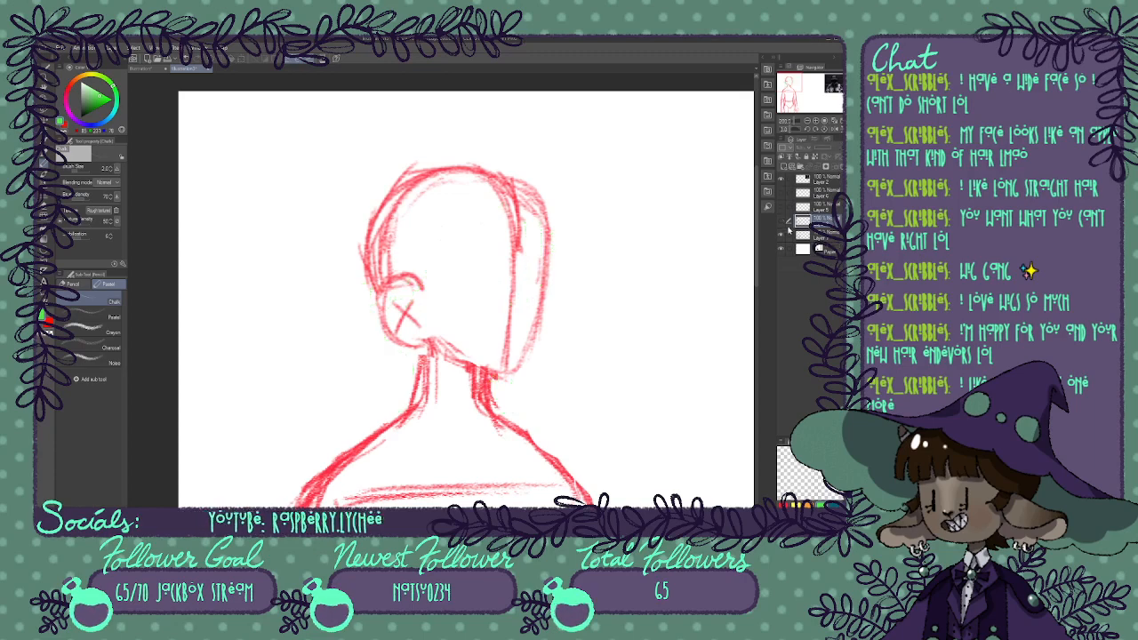
Show the bucket hat and jacket layer, and preview the short and the wavy hair with it in turn.
left_click(782, 221)
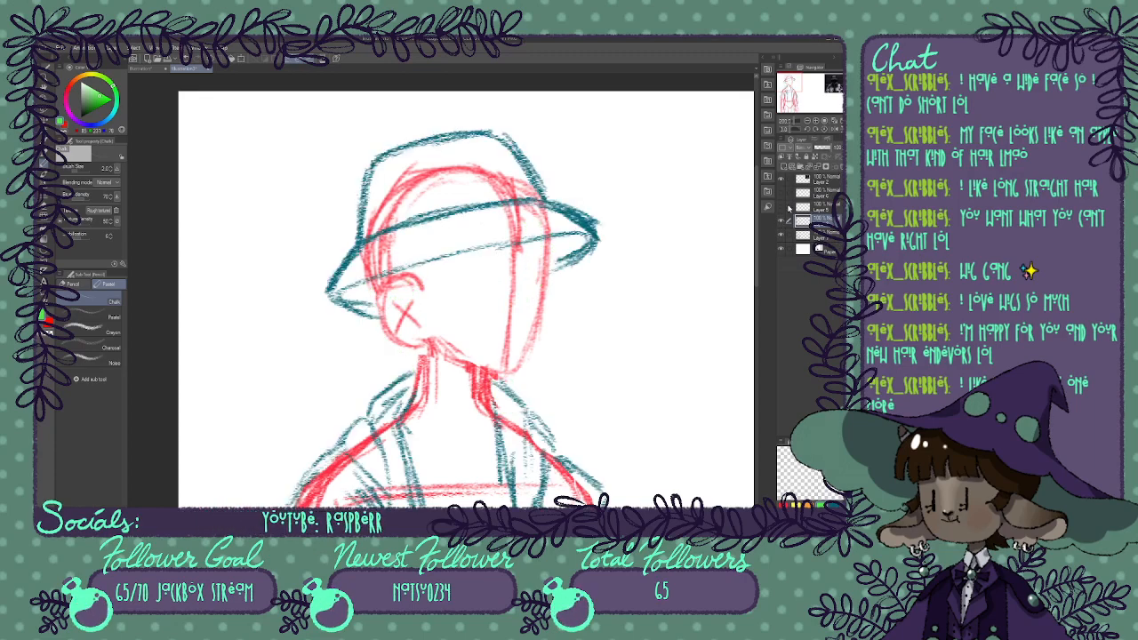
left_click(783, 206)
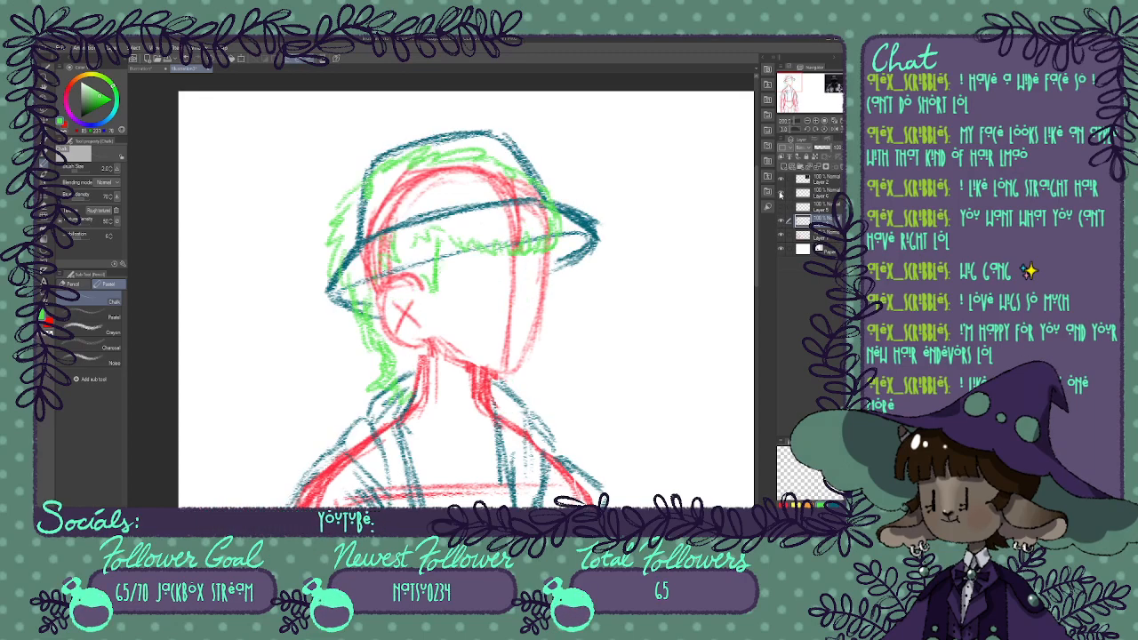
left_click(779, 193)
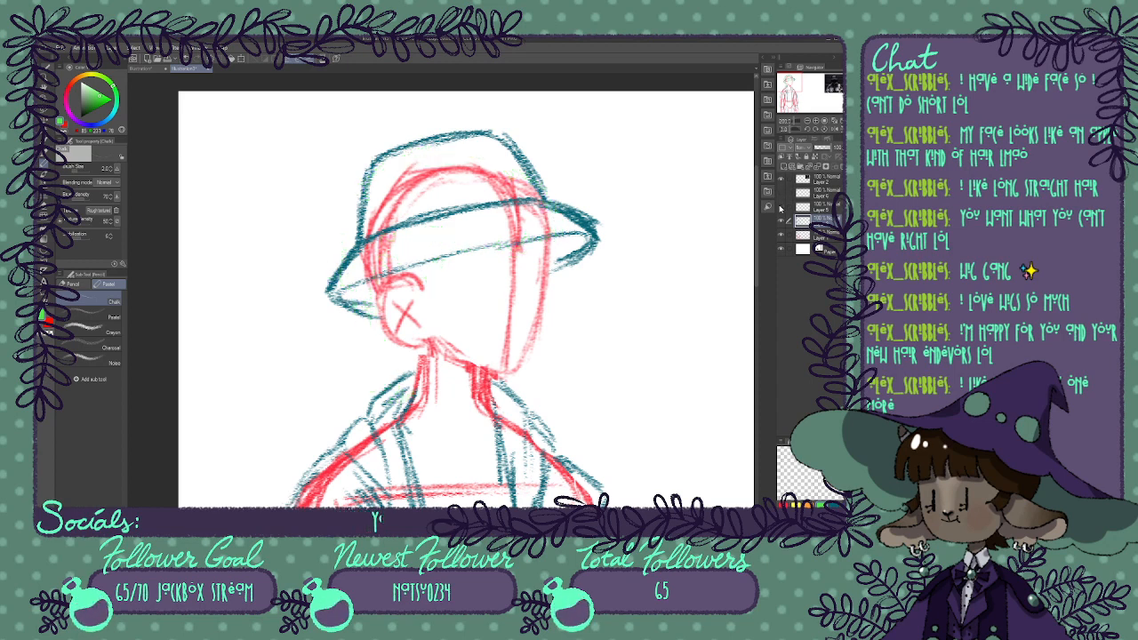
left_click(782, 207)
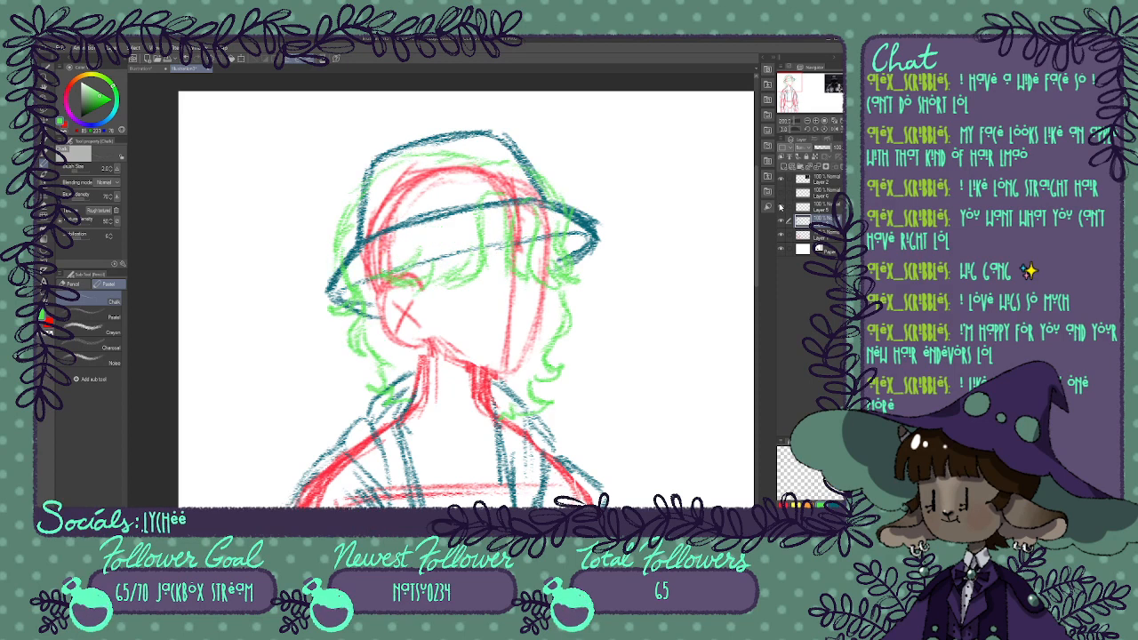
left_click(781, 207)
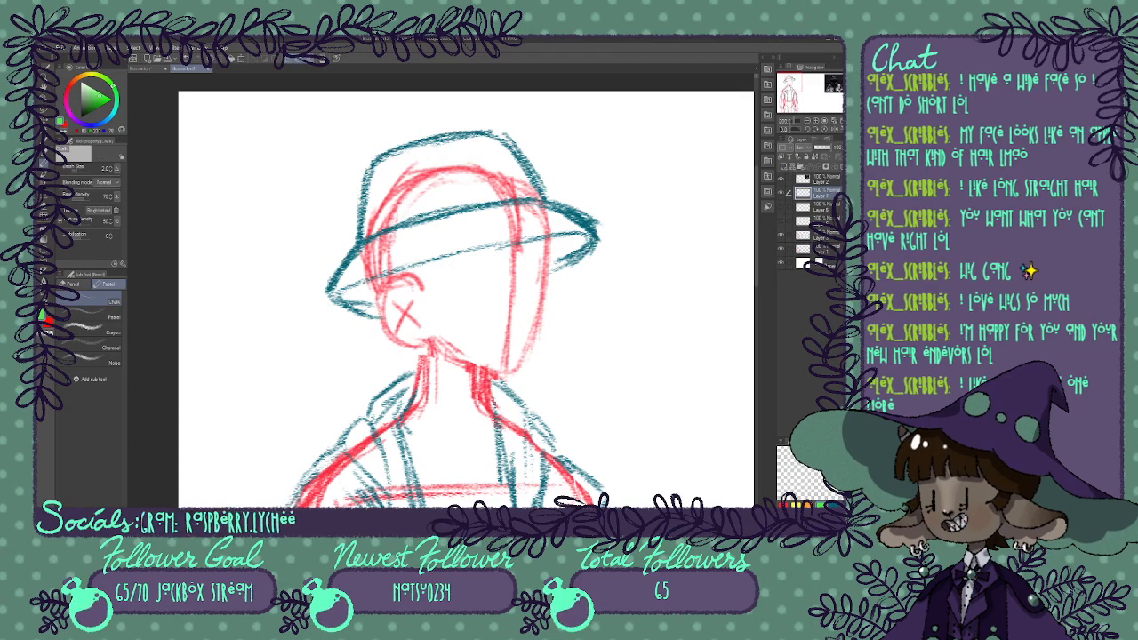
Sketch blue chalk guides on a new layer: curved lines below the hat brim, the cheek and jaw contour, and the ear's edge.
left_click(831, 505)
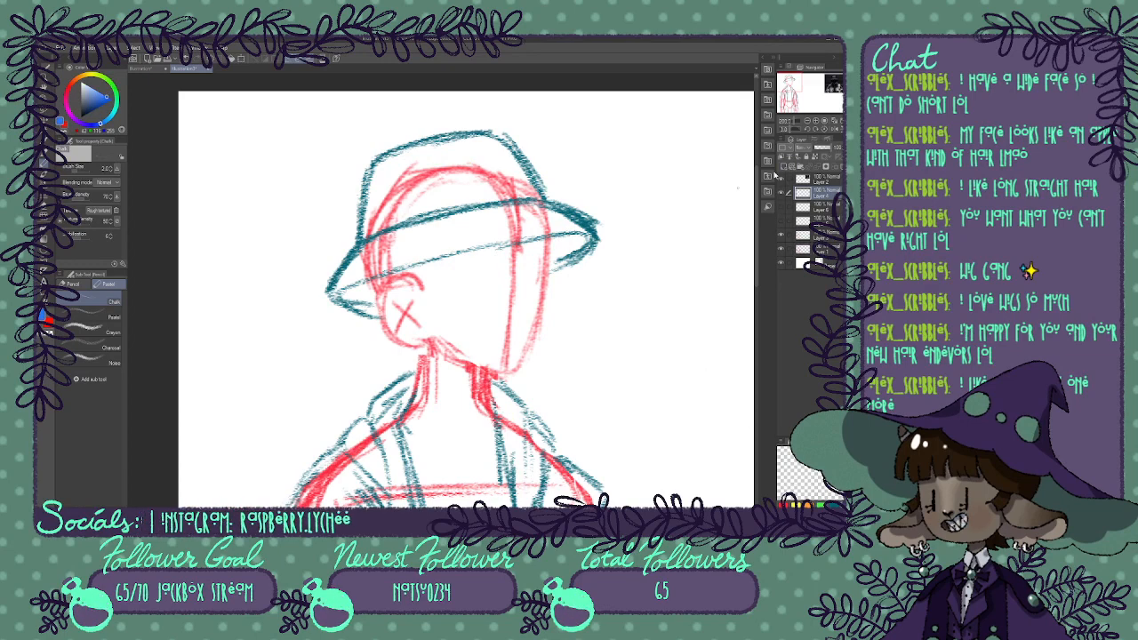
mouse_move(793, 85)
left_mouse_down()
mouse_move(837, 87)
mouse_move(791, 84)
left_mouse_up()
mouse_move(423, 244)
left_mouse_down()
mouse_move(462, 259)
mouse_move(484, 231)
mouse_move(470, 256)
mouse_move(425, 235)
left_mouse_up()
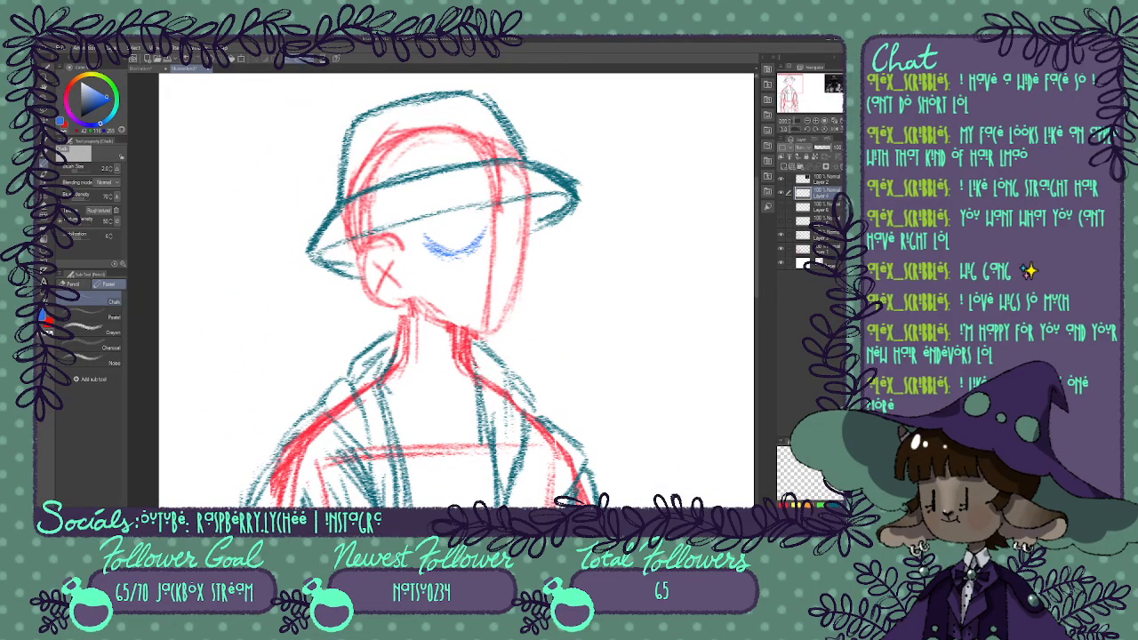
mouse_move(496, 221)
left_mouse_down()
mouse_move(501, 263)
mouse_move(511, 252)
mouse_move(530, 259)
mouse_move(528, 302)
mouse_move(496, 334)
mouse_move(471, 336)
left_mouse_up()
mouse_move(428, 233)
left_mouse_down()
mouse_move(387, 247)
mouse_move(410, 263)
mouse_move(409, 293)
mouse_move(386, 308)
mouse_move(464, 331)
left_mouse_up()
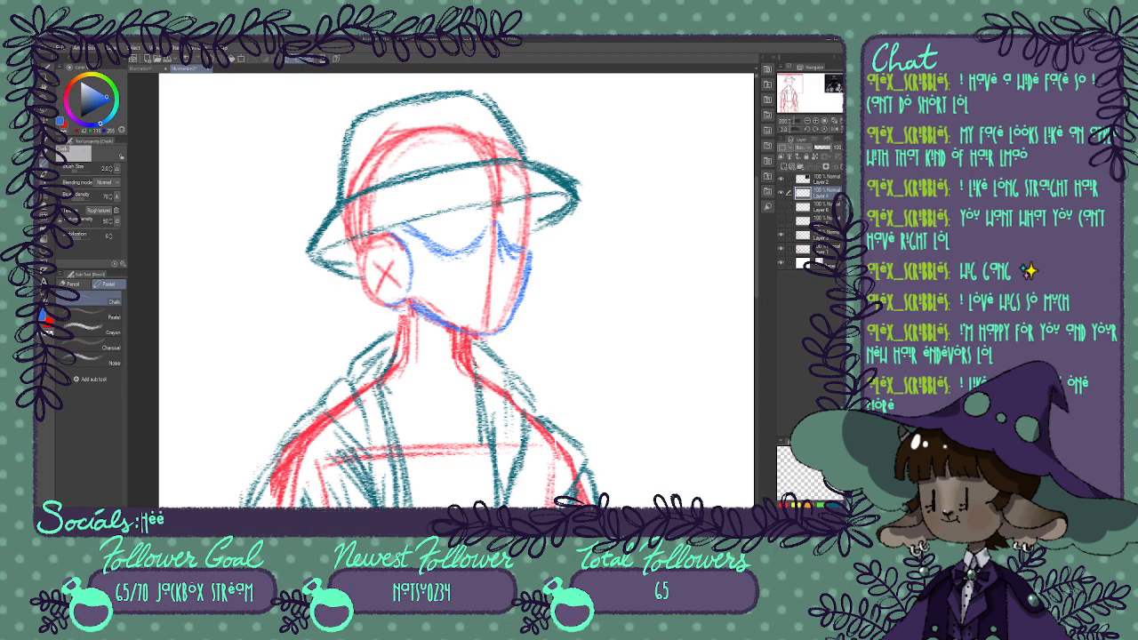
Sketch a face mask in blue chalk with a rounded front panel over the mouth, a lower edge and converging crease lines on the cheek.
left_click_drag(500, 229, 511, 322)
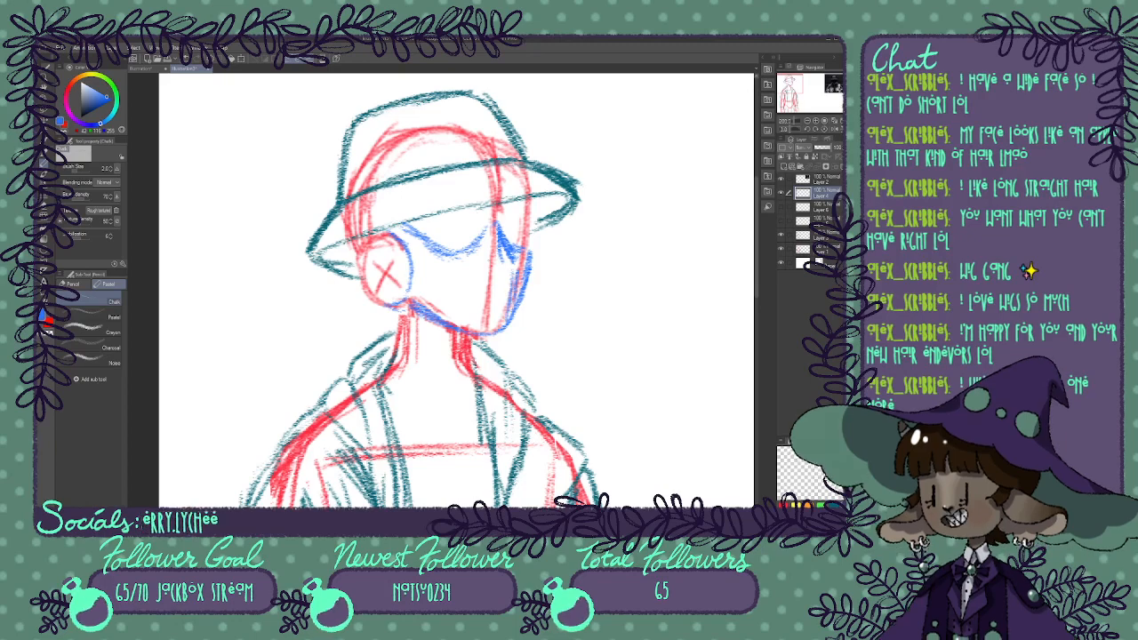
mouse_move(509, 271)
left_mouse_down()
mouse_move(469, 292)
mouse_move(475, 282)
left_mouse_up()
mouse_move(503, 260)
left_mouse_down()
mouse_move(495, 293)
mouse_move(457, 309)
mouse_move(468, 303)
mouse_move(468, 321)
mouse_move(484, 303)
mouse_move(496, 329)
left_mouse_up()
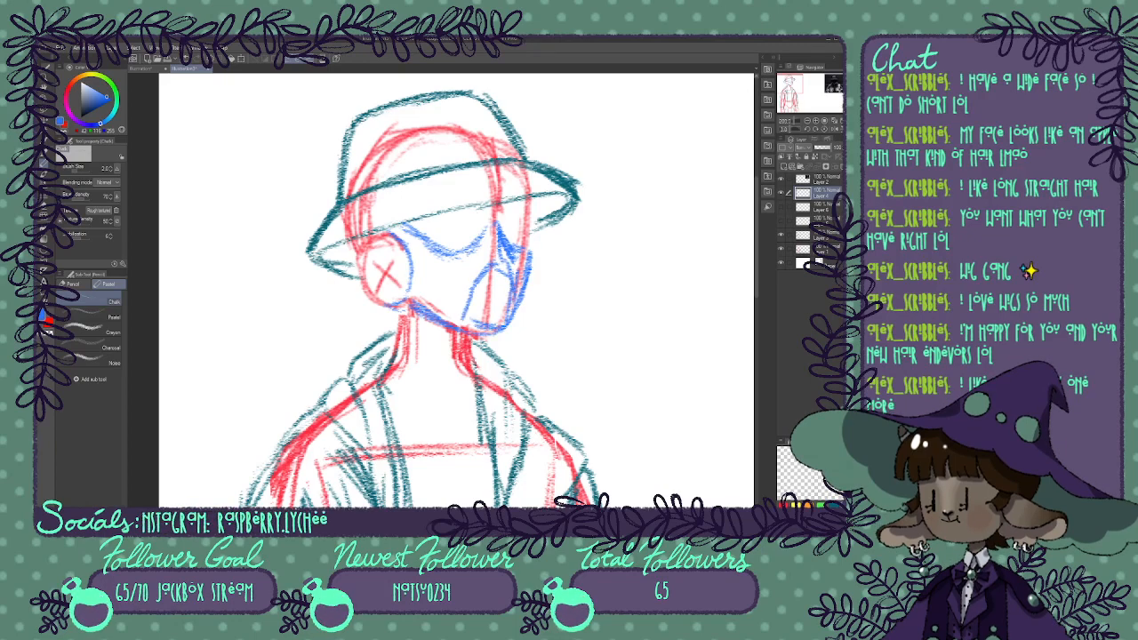
mouse_move(515, 292)
left_mouse_down()
mouse_move(494, 336)
mouse_move(477, 335)
left_mouse_up()
left_click_drag(471, 303, 469, 332)
left_click_drag(459, 270, 458, 328)
left_click_drag(452, 270, 449, 325)
mouse_move(444, 264)
left_mouse_down()
mouse_move(454, 325)
mouse_move(455, 309)
left_mouse_up()
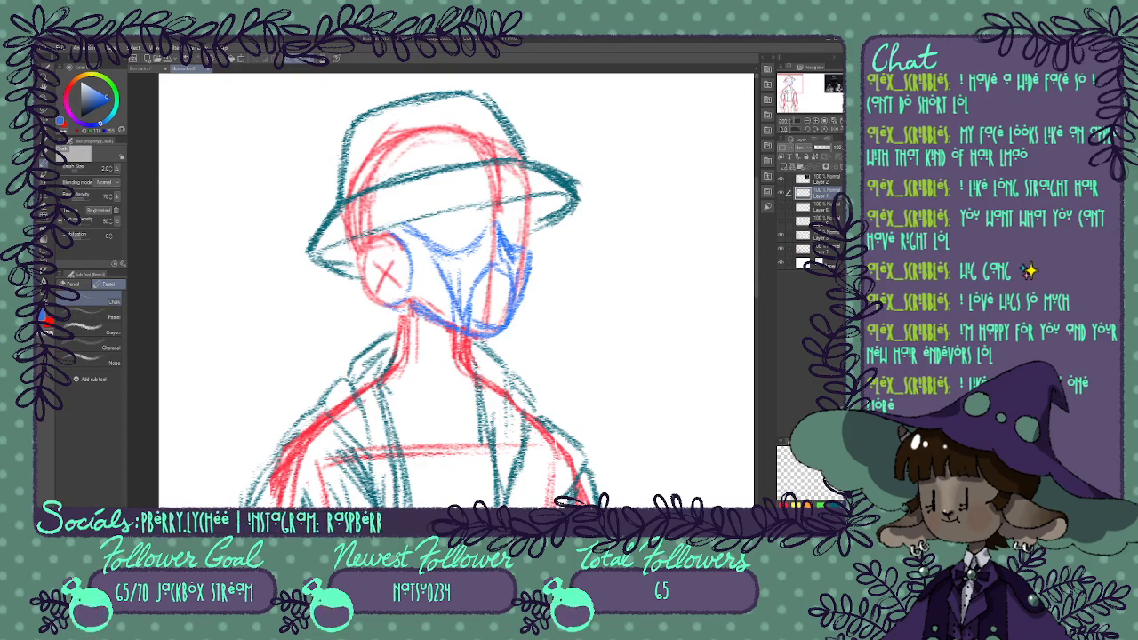
Reinforce the mask's upper edge and nose peak in blue, and strengthen the crease lines on its cheek side.
left_click_drag(522, 263, 520, 297)
mouse_move(481, 229)
left_mouse_down()
mouse_move(462, 255)
mouse_move(491, 220)
mouse_move(511, 244)
left_mouse_up()
left_click_drag(503, 227, 521, 282)
left_click_drag(467, 248, 430, 249)
left_click_drag(431, 251, 441, 295)
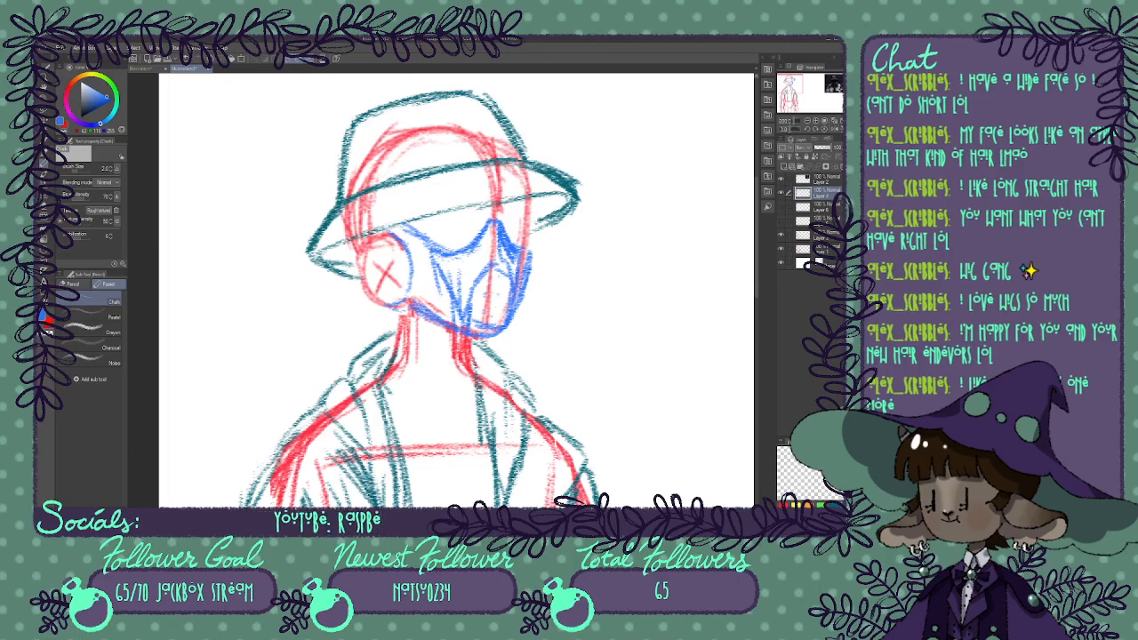
Draw the mask's slanted back edge across the cheek in blue and thicken its front edge.
mouse_move(794, 87)
left_mouse_down()
mouse_move(829, 86)
mouse_move(786, 84)
left_mouse_up()
mouse_move(543, 208)
left_mouse_down()
mouse_move(511, 230)
mouse_move(499, 283)
left_mouse_up()
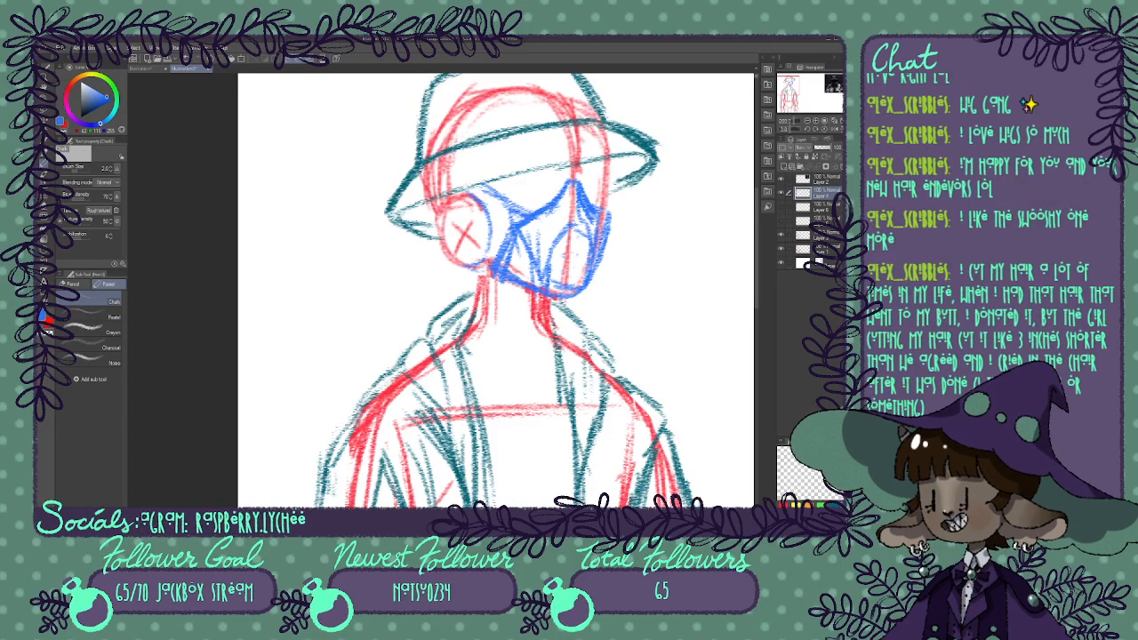
left_click_drag(600, 214, 592, 237)
left_click_drag(600, 214, 595, 270)
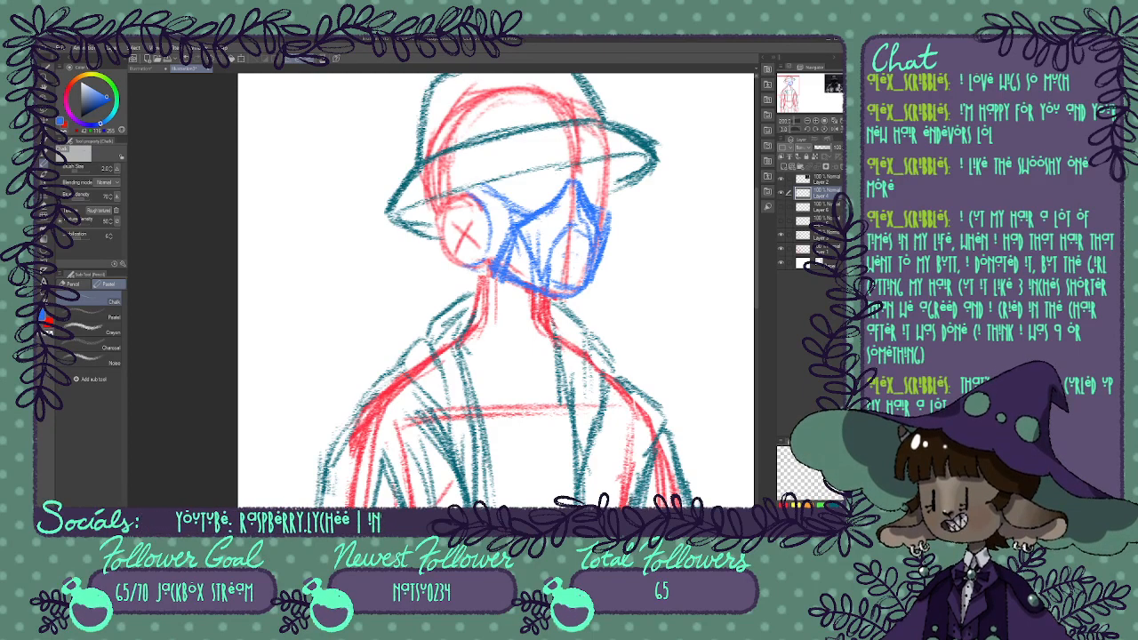
key("ctrl+space")
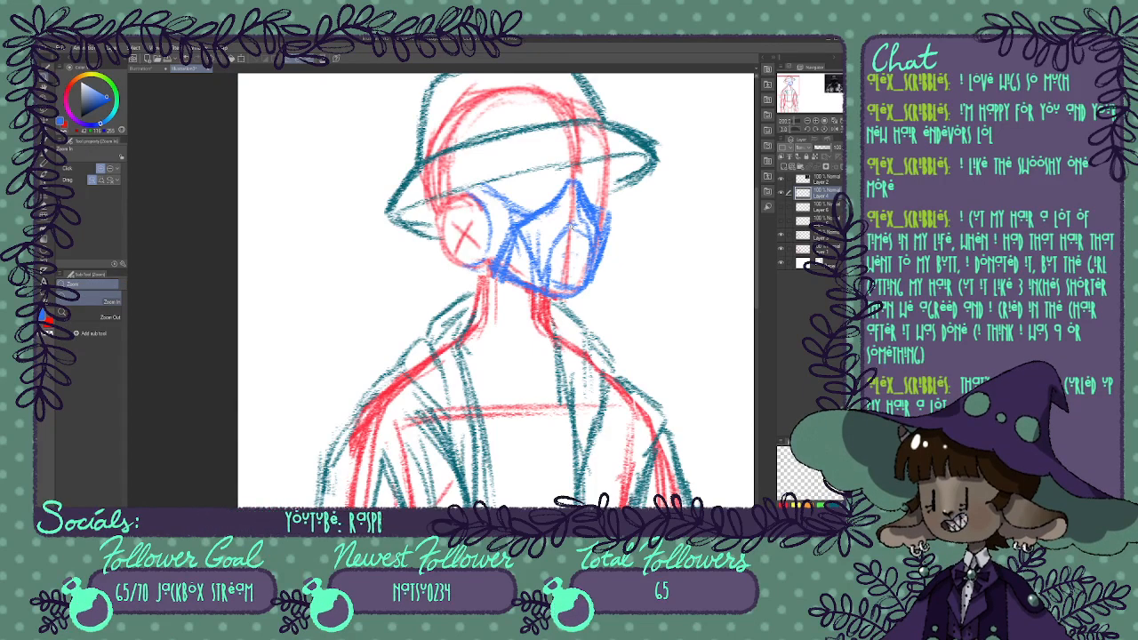
left_click(612, 231)
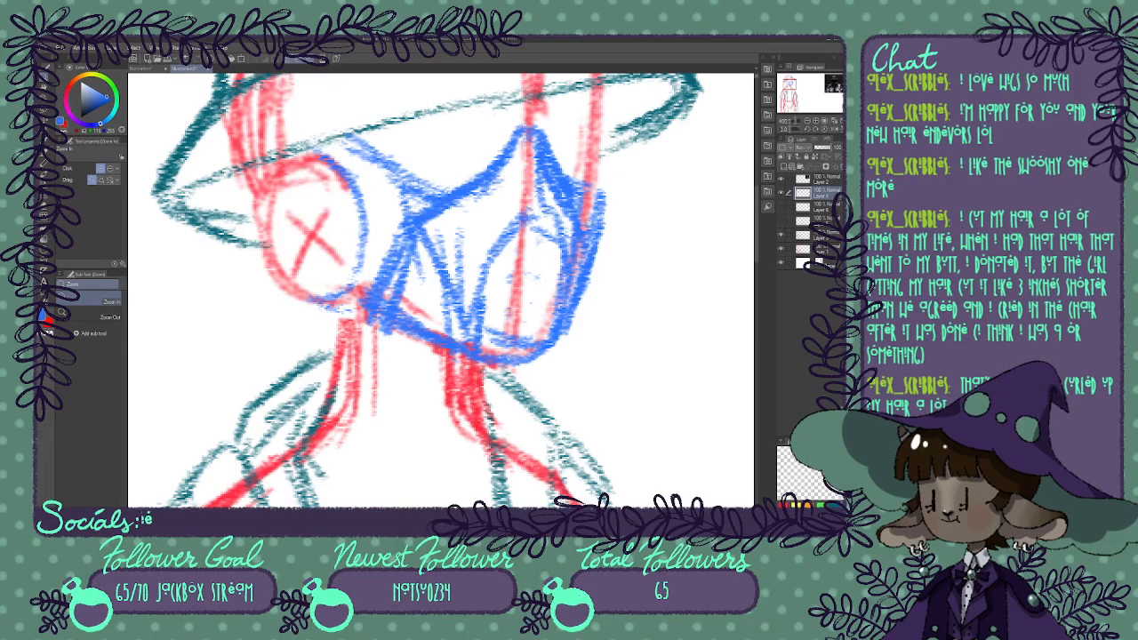
left_click(45, 154)
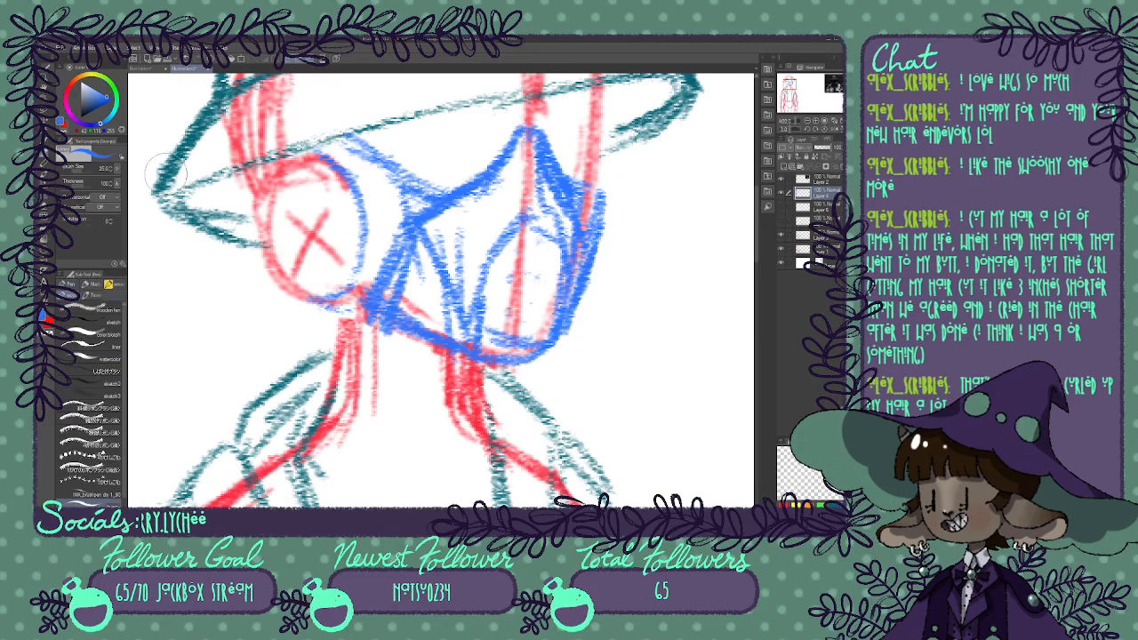
left_click(807, 119)
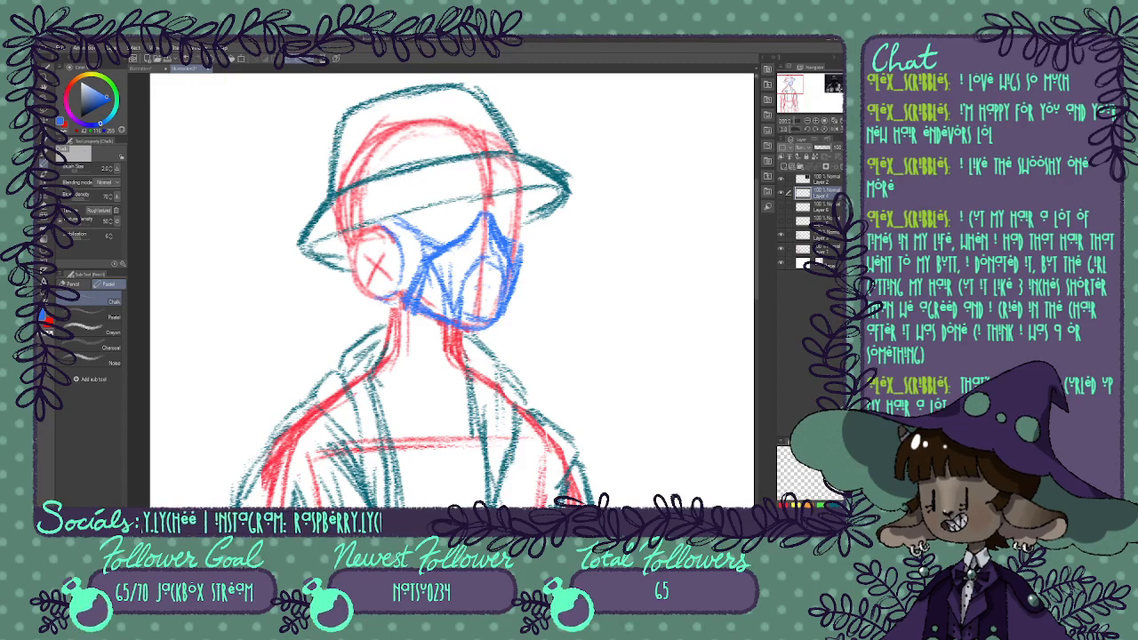
Square off the mask's front panel and chin in blue, add a small oval vent on the cheek side and darken the front vent.
mouse_move(791, 84)
left_mouse_down()
mouse_move(831, 82)
mouse_move(789, 86)
left_mouse_up()
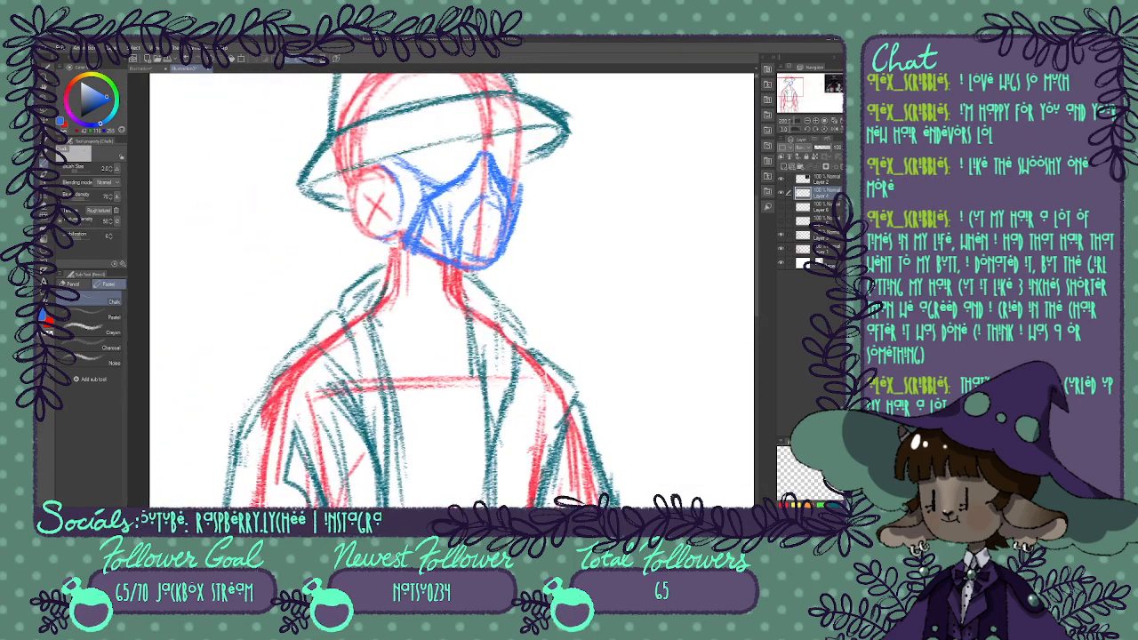
left_click_drag(481, 189, 455, 256)
mouse_move(484, 190)
left_mouse_down()
mouse_move(497, 207)
mouse_move(498, 265)
mouse_move(464, 266)
mouse_move(489, 273)
mouse_move(498, 251)
left_mouse_up()
left_click_drag(418, 252, 455, 272)
left_click_drag(512, 241, 500, 272)
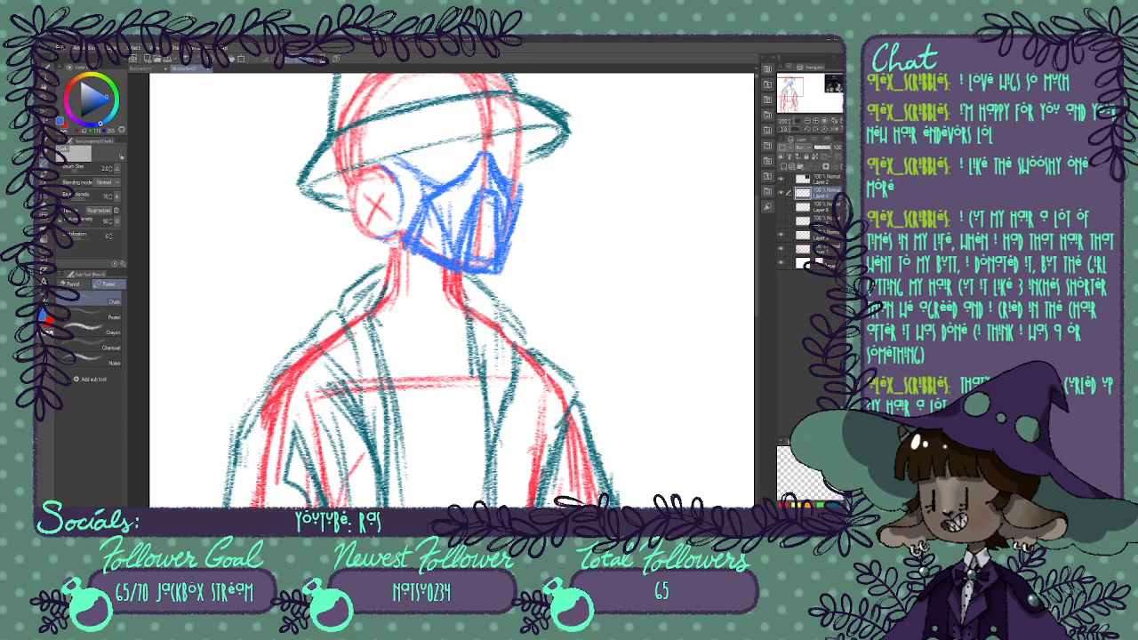
left_click_drag(433, 212, 431, 238)
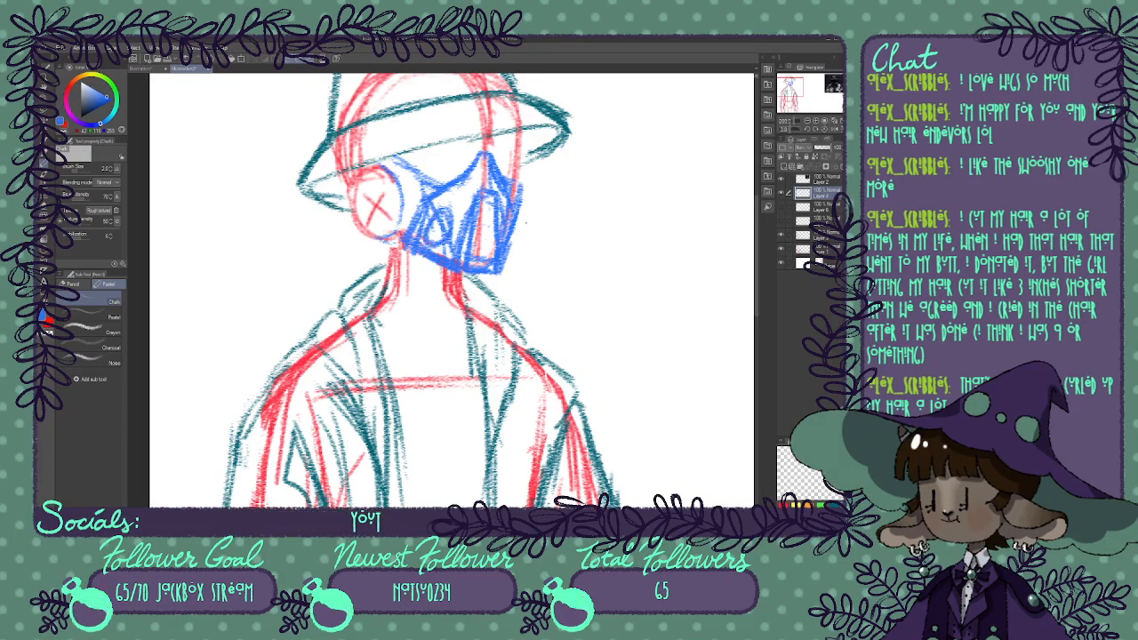
left_click_drag(506, 217, 498, 237)
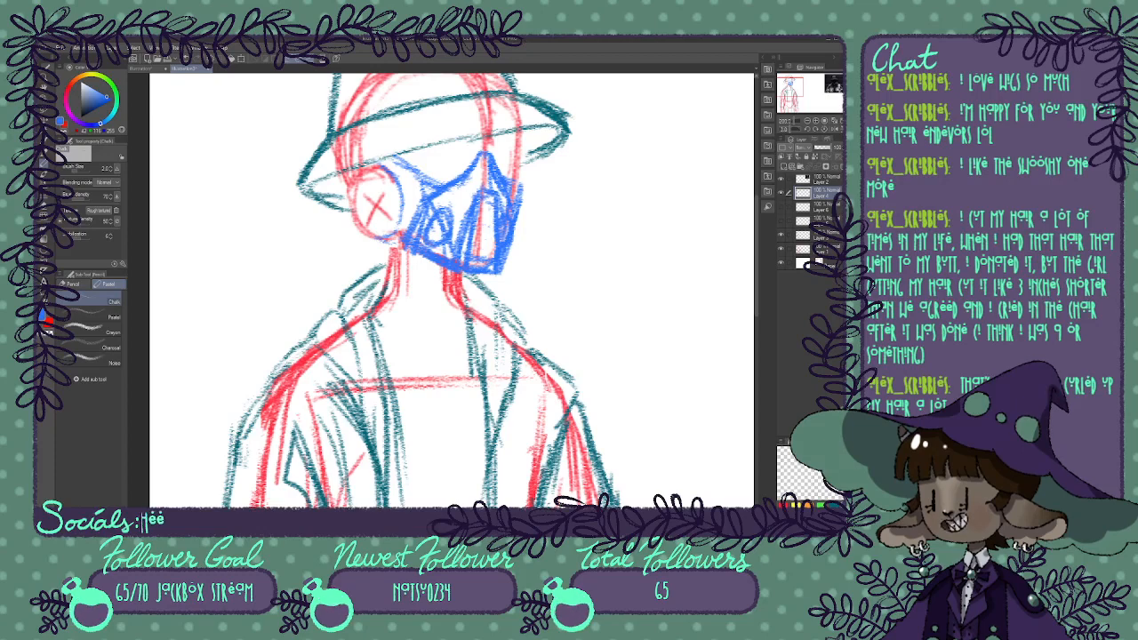
Show the light green hairstyle under the bucket hat and delete the other, hidden hair layer.
left_click(839, 121)
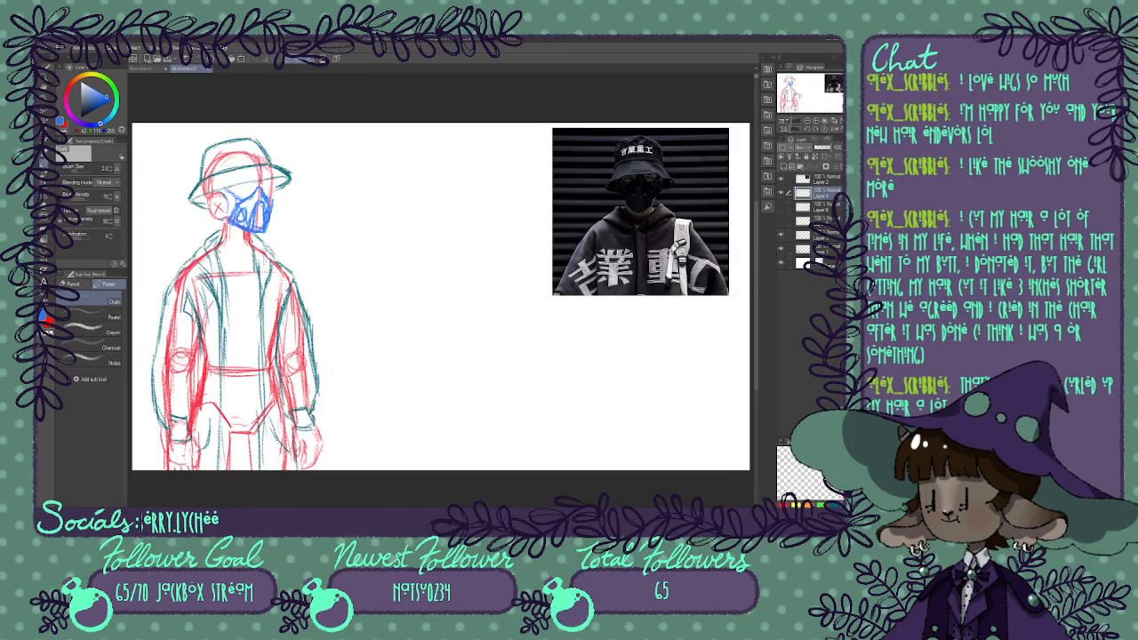
left_click(782, 208)
left_click(780, 207)
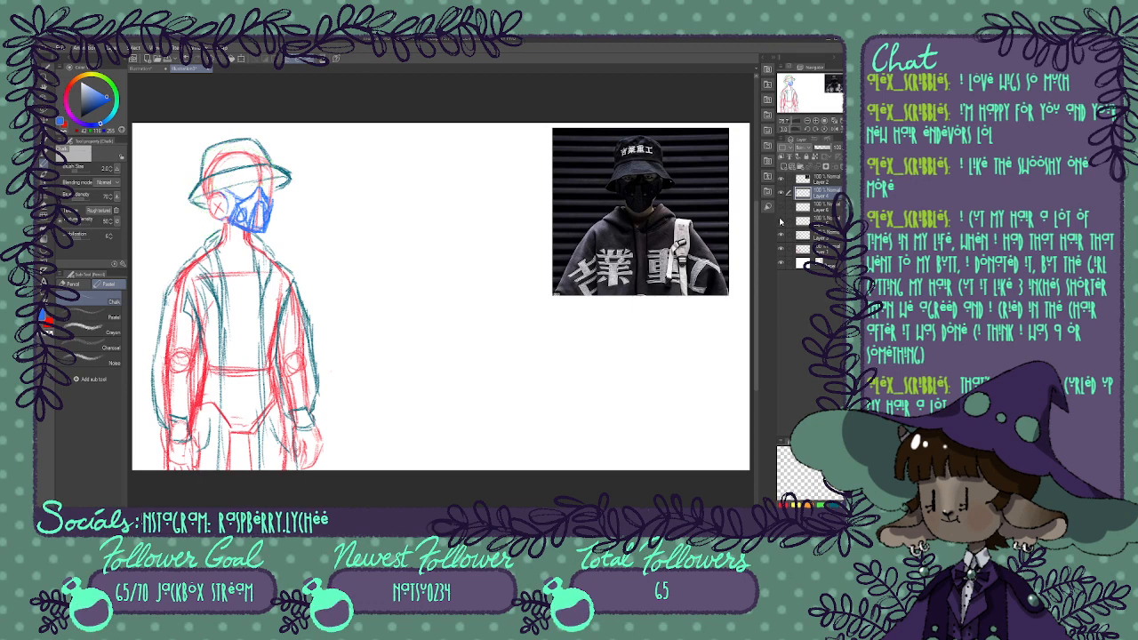
left_click(781, 220)
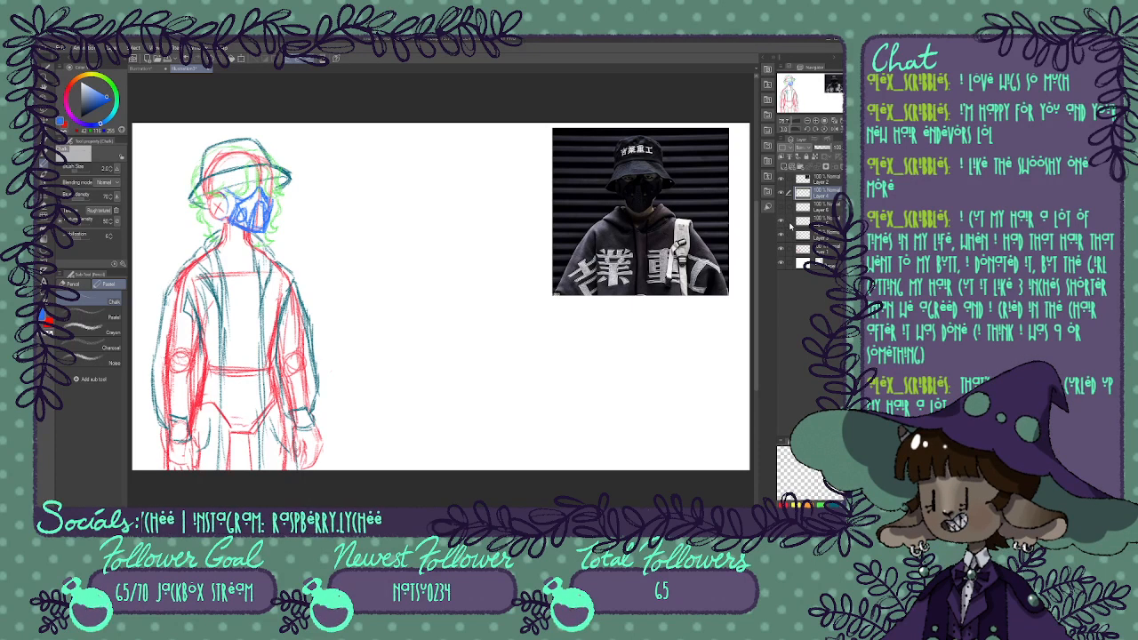
left_click(821, 208)
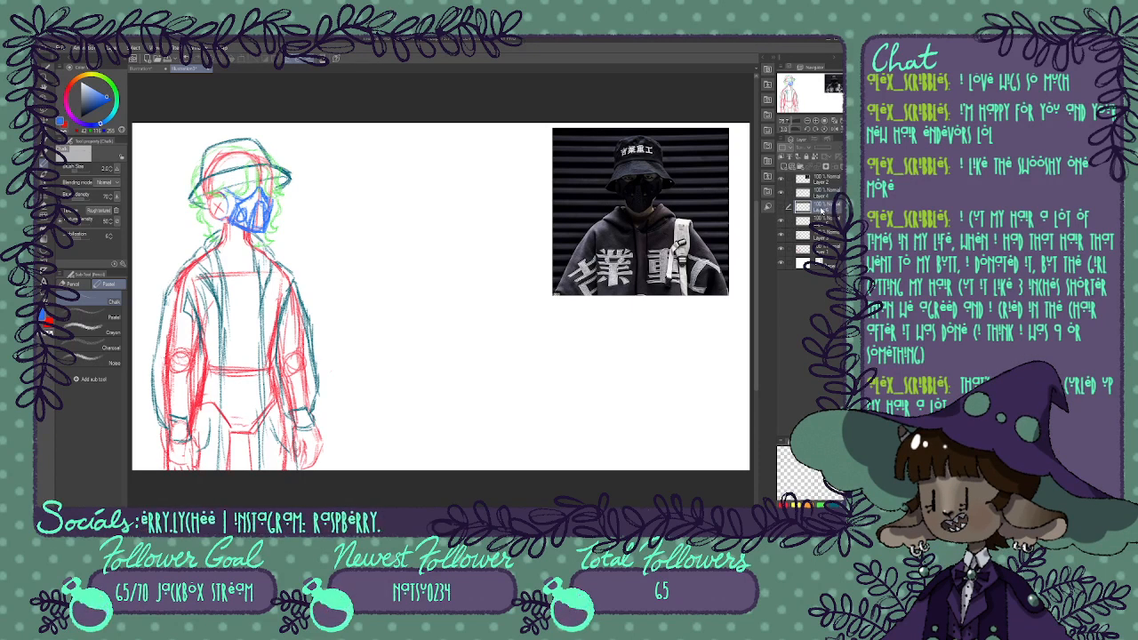
left_click(841, 167)
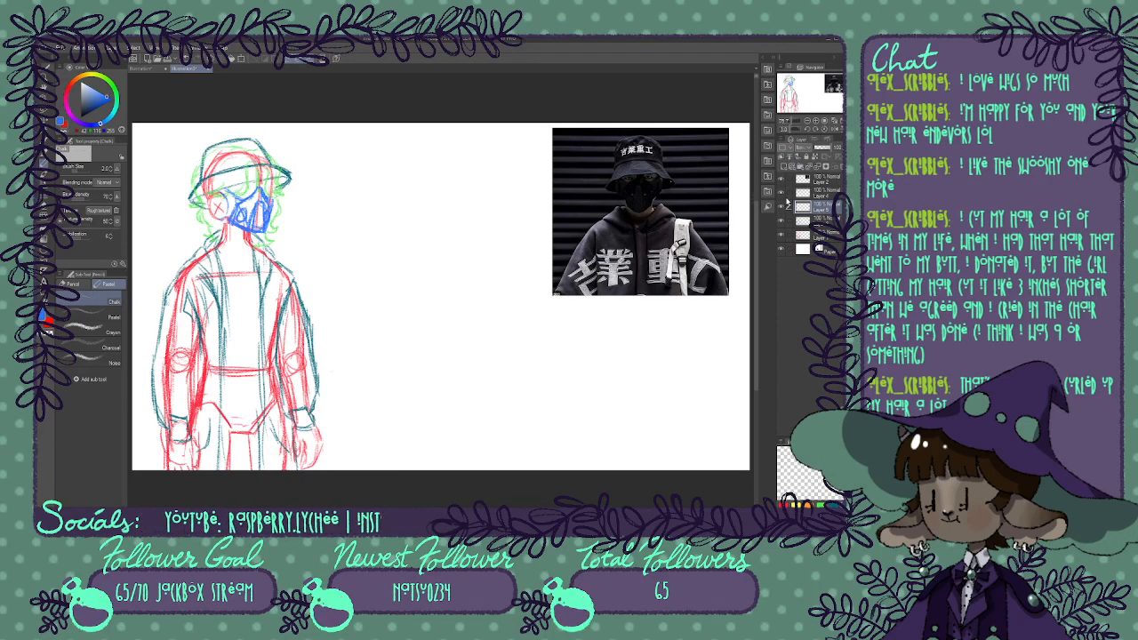
Draw the mask's blue strap lines toward the ear on the mask layer.
key("alt+bracketright")
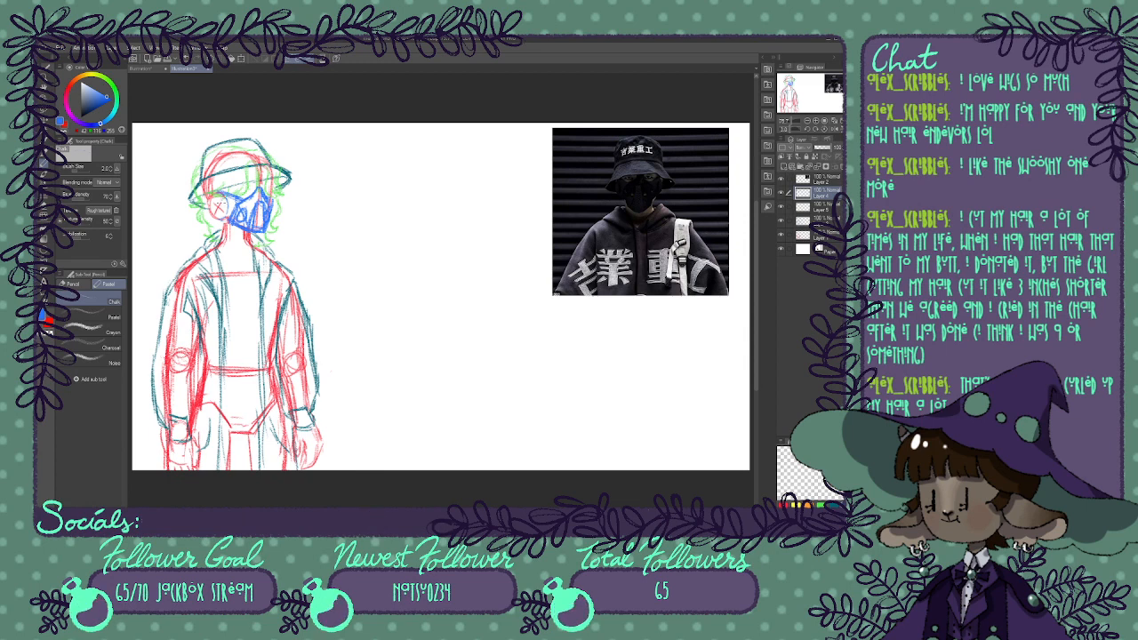
left_click_drag(222, 196, 228, 216)
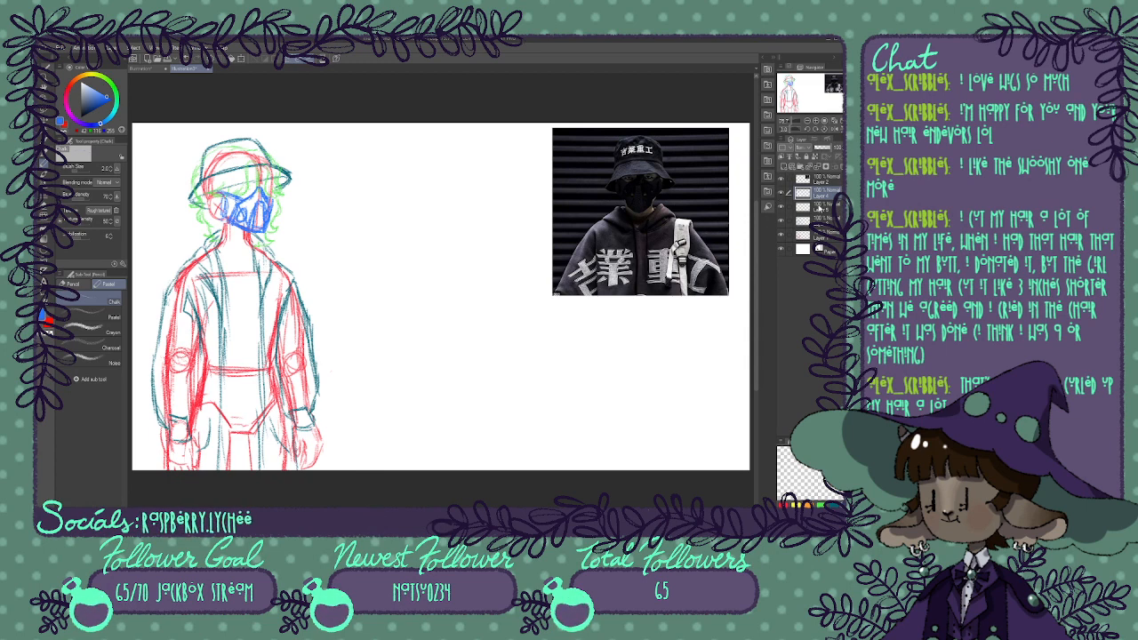
Draw the shirt's curved neckline with a second collar line in teal on the outfit layer.
left_click(818, 221)
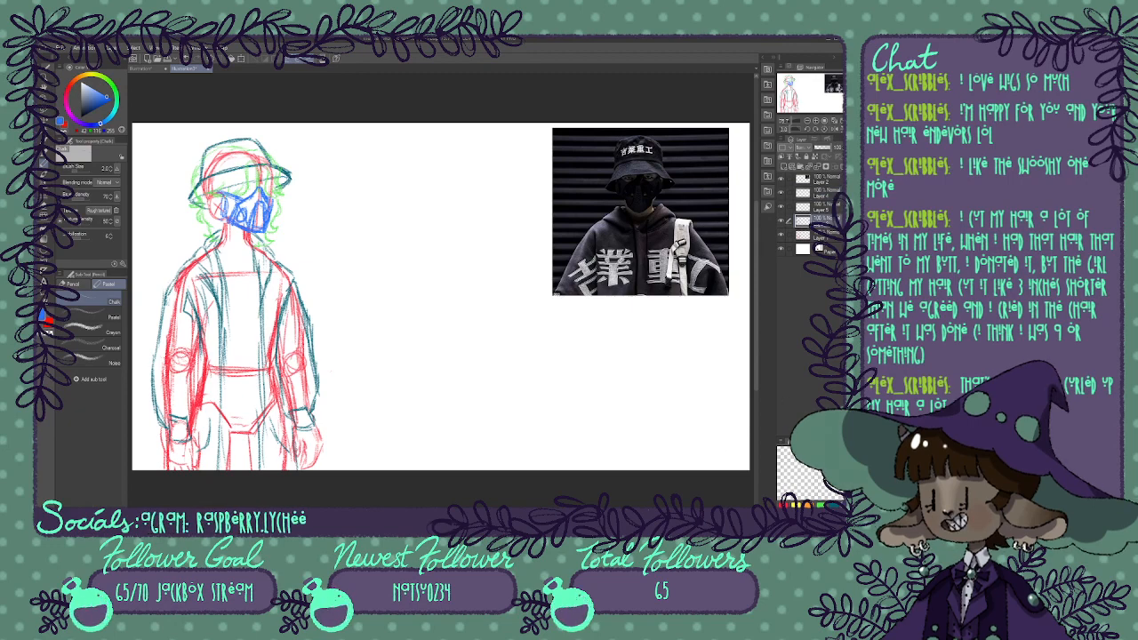
mouse_move(220, 250)
left_mouse_down()
mouse_move(241, 258)
mouse_move(250, 248)
left_mouse_up()
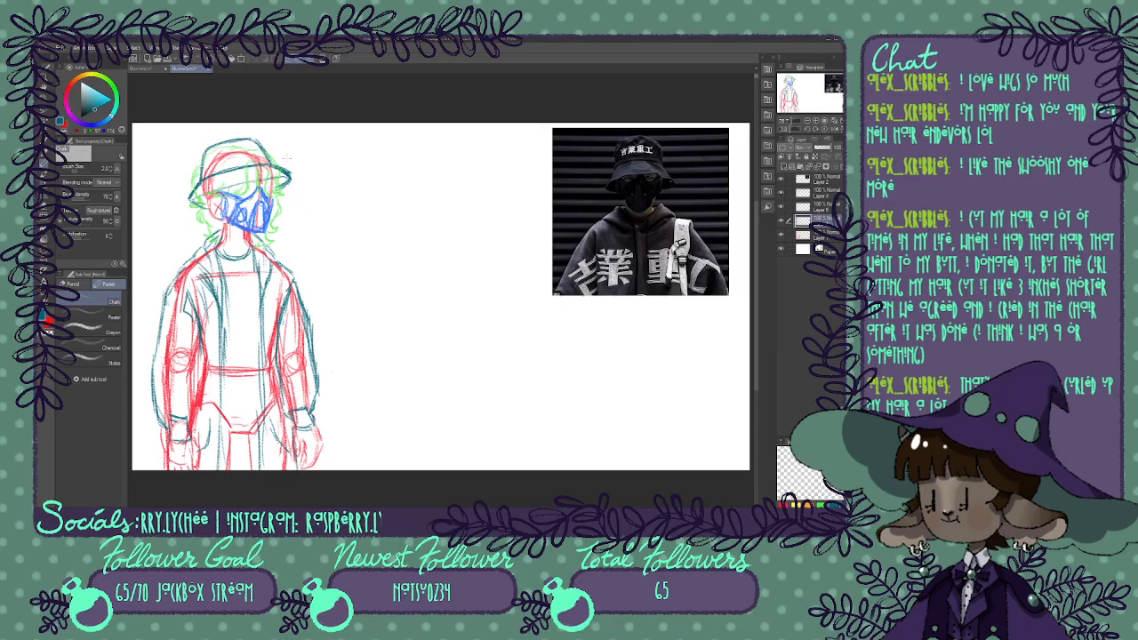
mouse_move(343, 230)
left_mouse_down()
mouse_move(409, 190)
mouse_move(460, 196)
left_mouse_up()
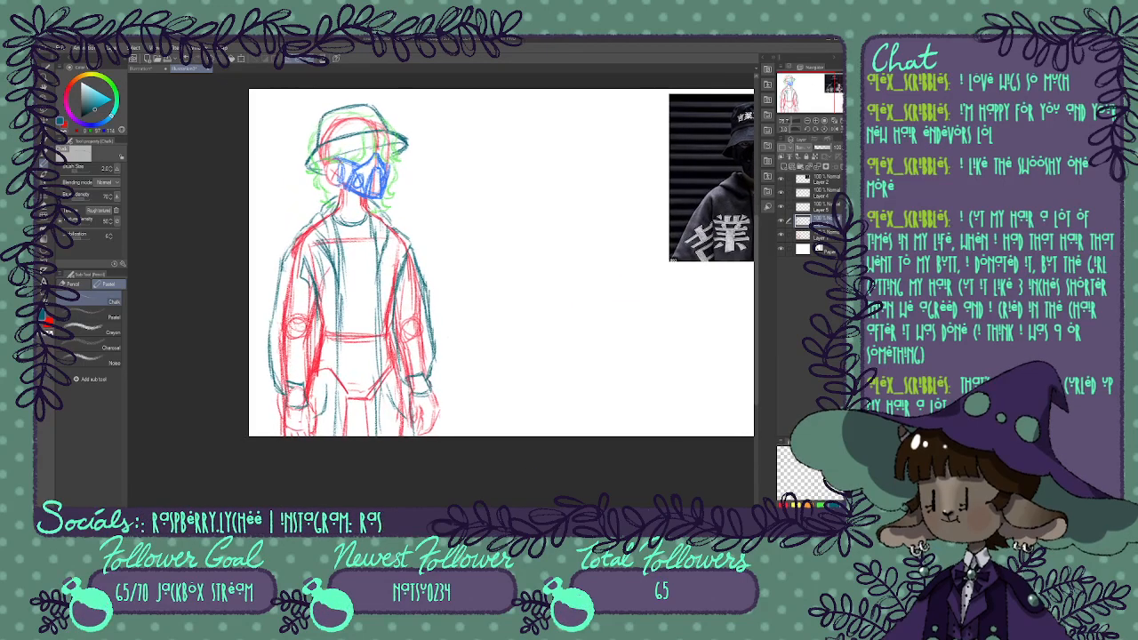
left_click_drag(339, 215, 366, 213)
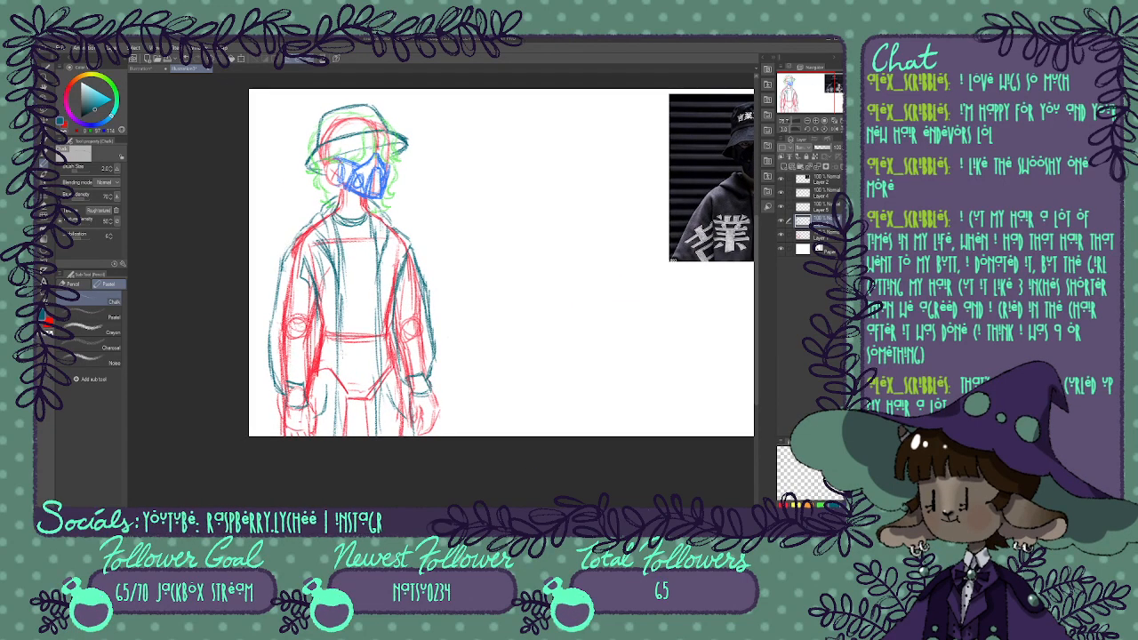
Draw the shirt's hem in teal below the waist, and add the trousers' crotch folds and inner leg line.
left_click_drag(340, 351, 372, 355)
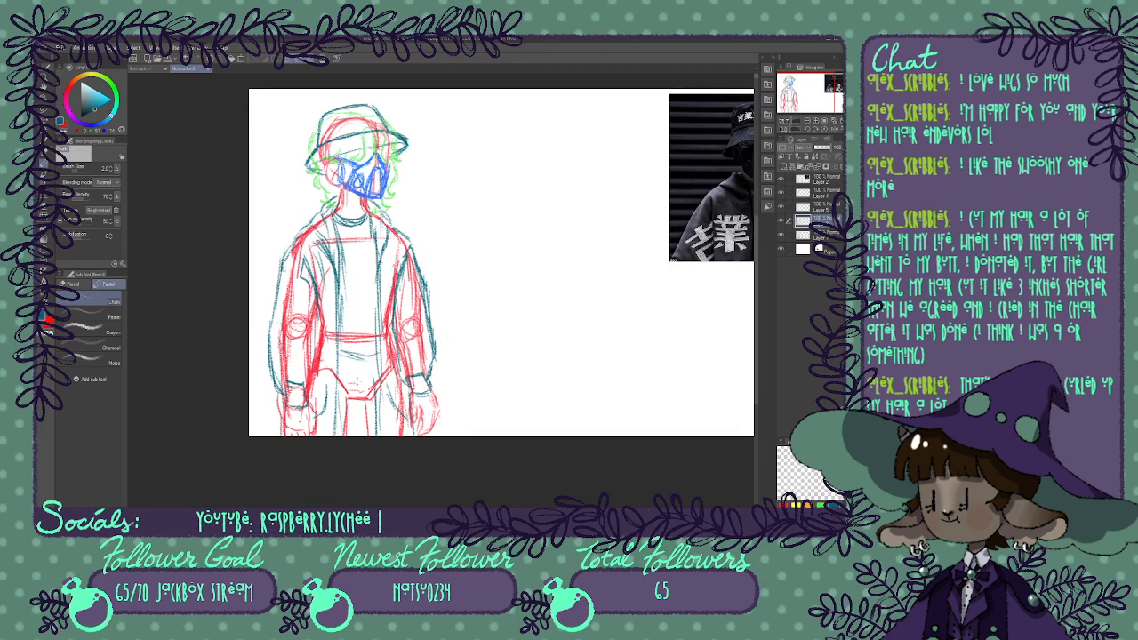
mouse_move(341, 407)
left_mouse_down()
mouse_move(375, 381)
mouse_move(352, 397)
left_mouse_up()
left_click_drag(372, 390, 357, 407)
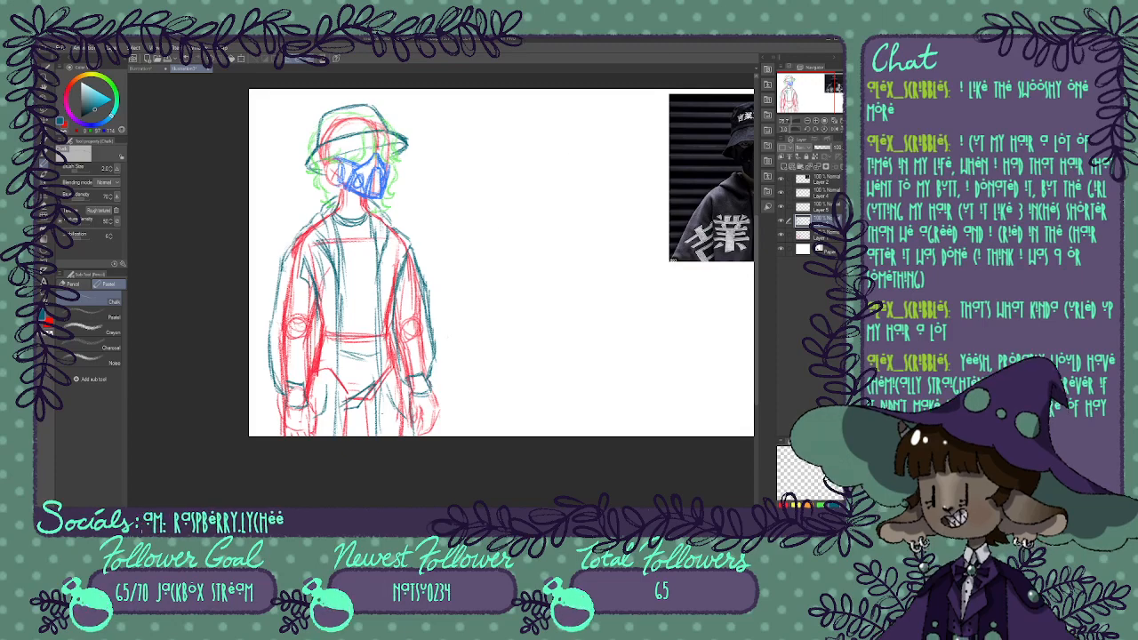
mouse_move(361, 407)
left_mouse_down()
mouse_move(348, 439)
mouse_move(361, 436)
left_mouse_up()
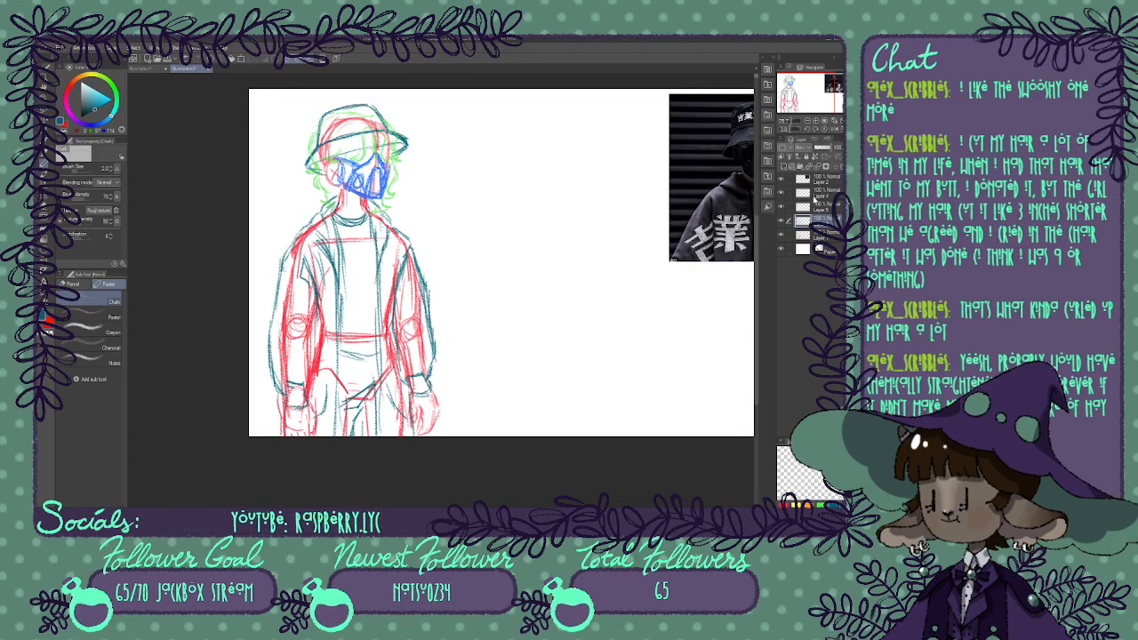
left_click(814, 181)
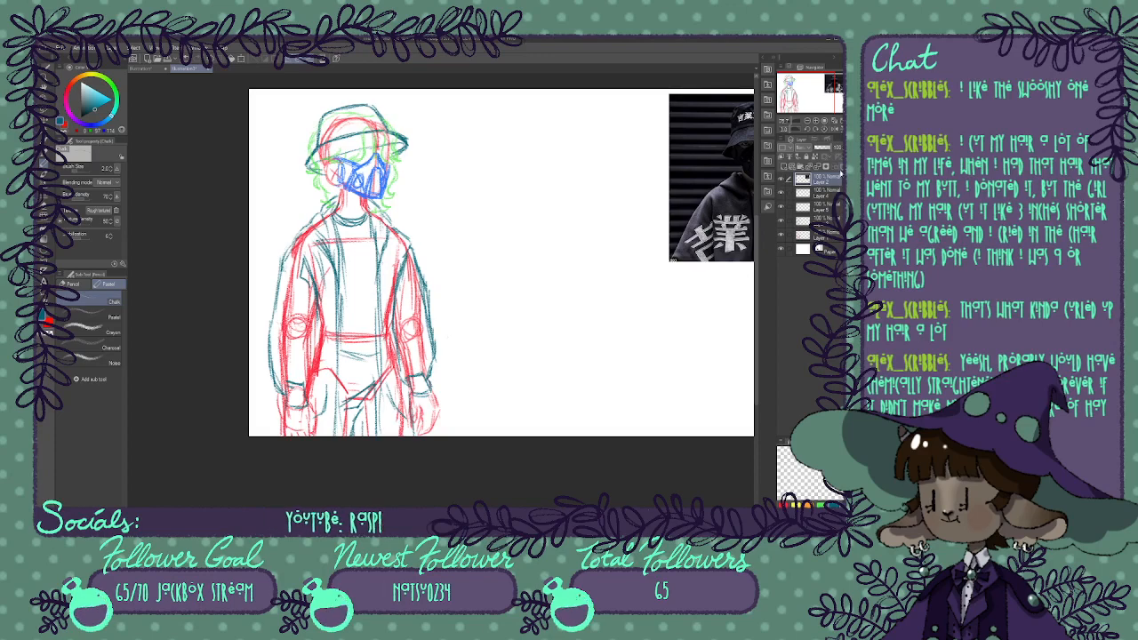
left_click(816, 193)
left_click(816, 207)
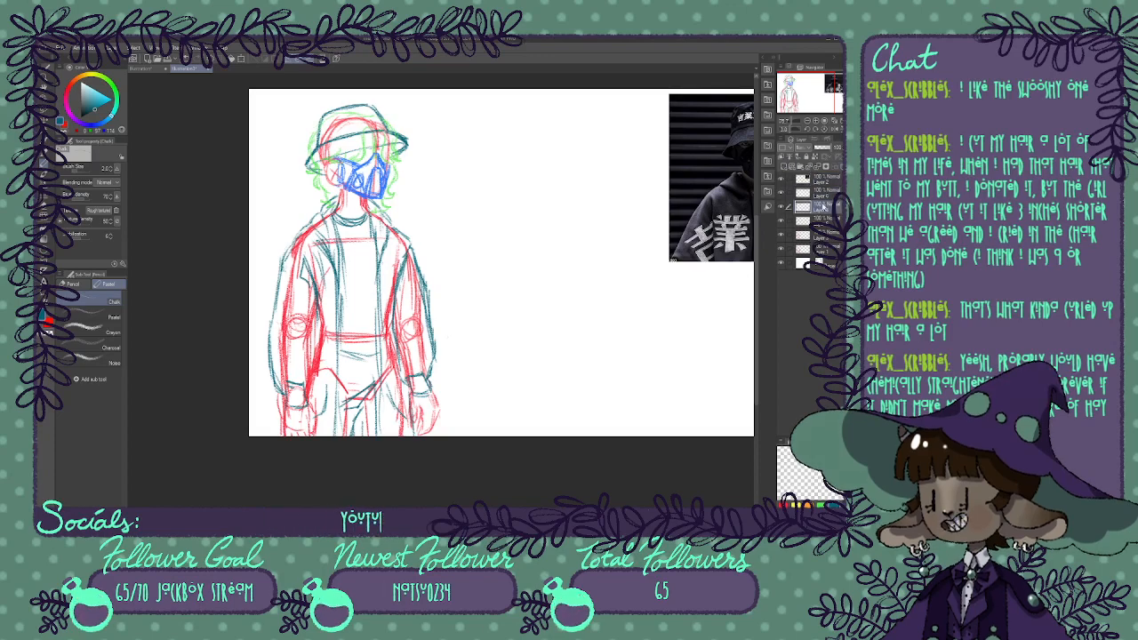
left_click(819, 194)
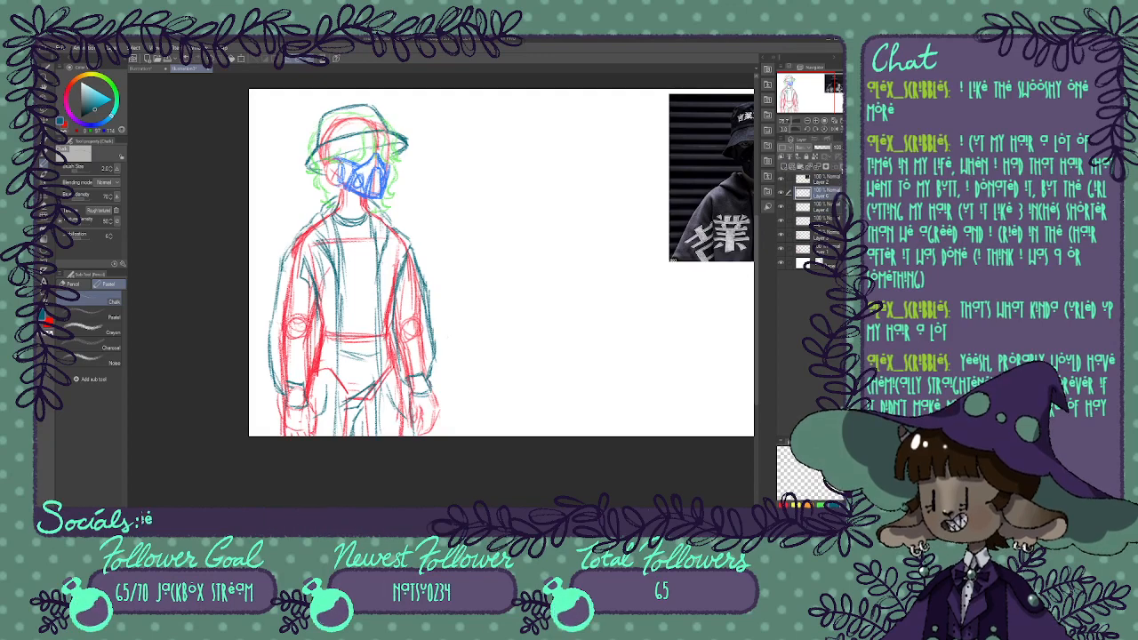
left_click(841, 167)
Create a layer folder, move the four sketch layers into it and collapse it.
left_click(800, 167)
left_click(822, 207)
left_click(821, 249, "shift")
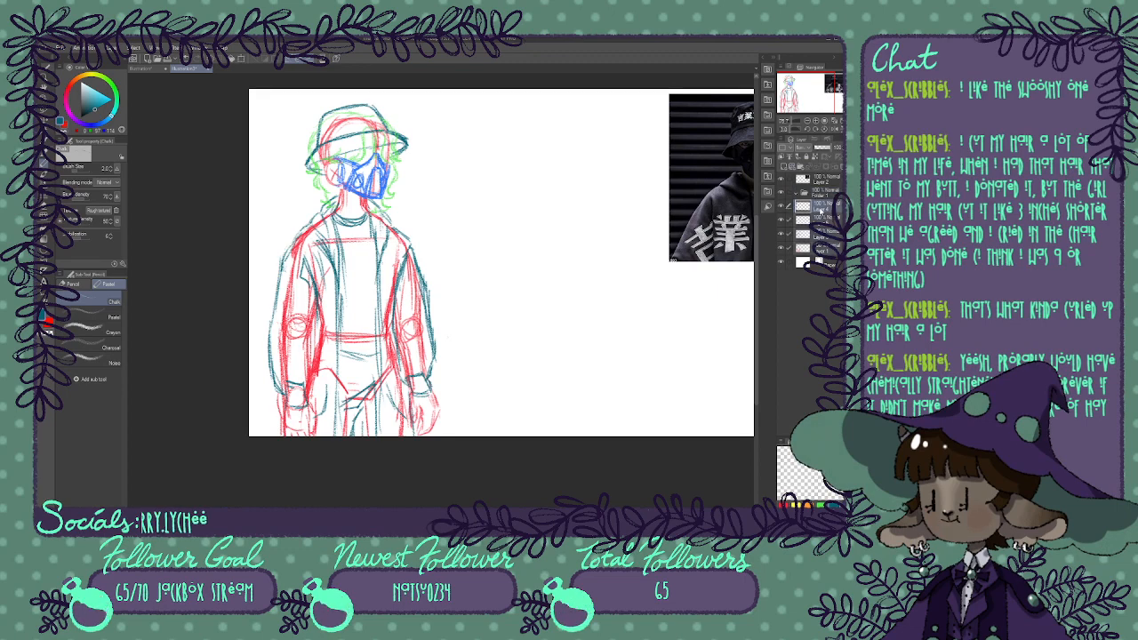
left_click_drag(822, 209, 821, 195)
left_click(797, 192)
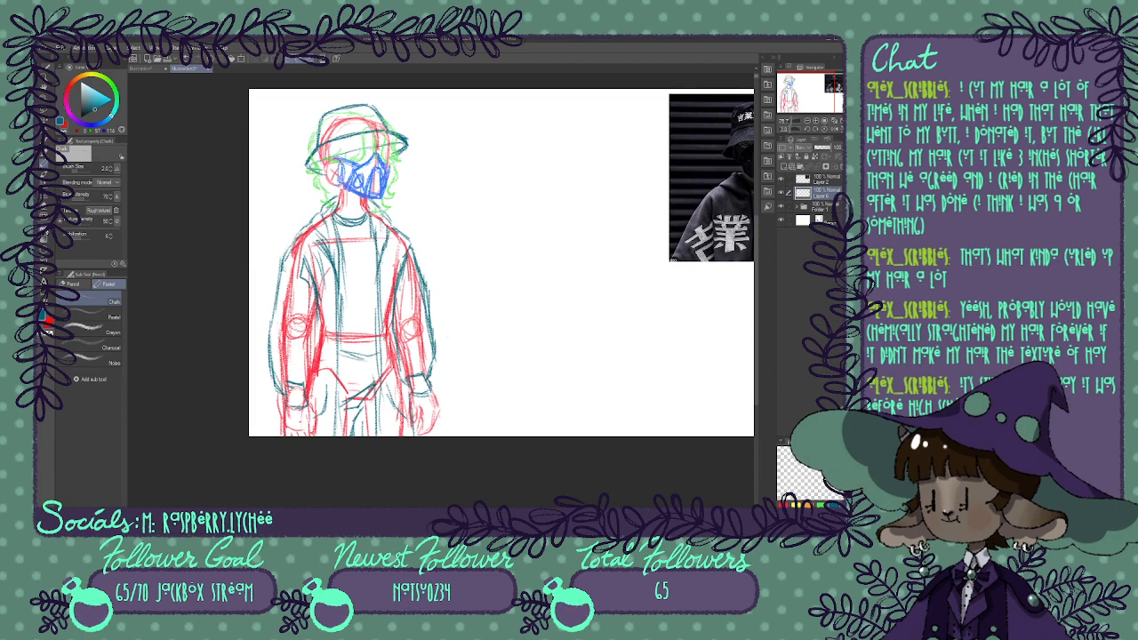
Fill the new layer above the sketch folder with solid black and clip it to the folder.
key("g")
left_click(541, 184)
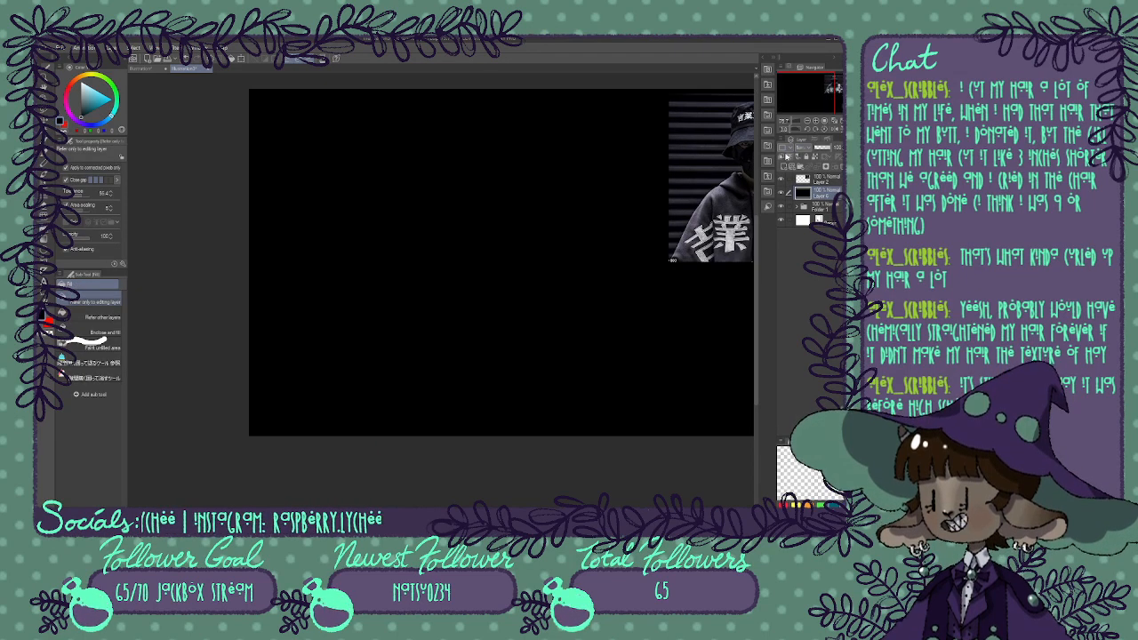
left_click(783, 156)
left_click_drag(806, 96, 801, 92)
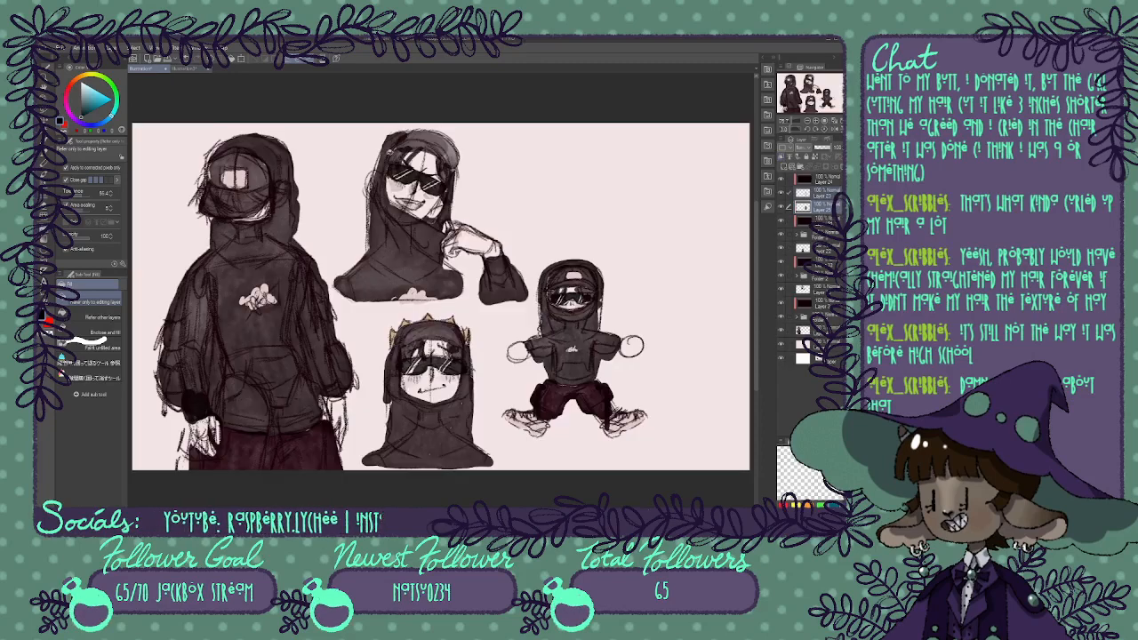
In the finished hooded character drawing, unclip the top fill layer, sample its dark red, restore the clipping, and return to the sketch.
left_click(802, 178)
left_click(782, 157)
left_click(603, 175, "alt")
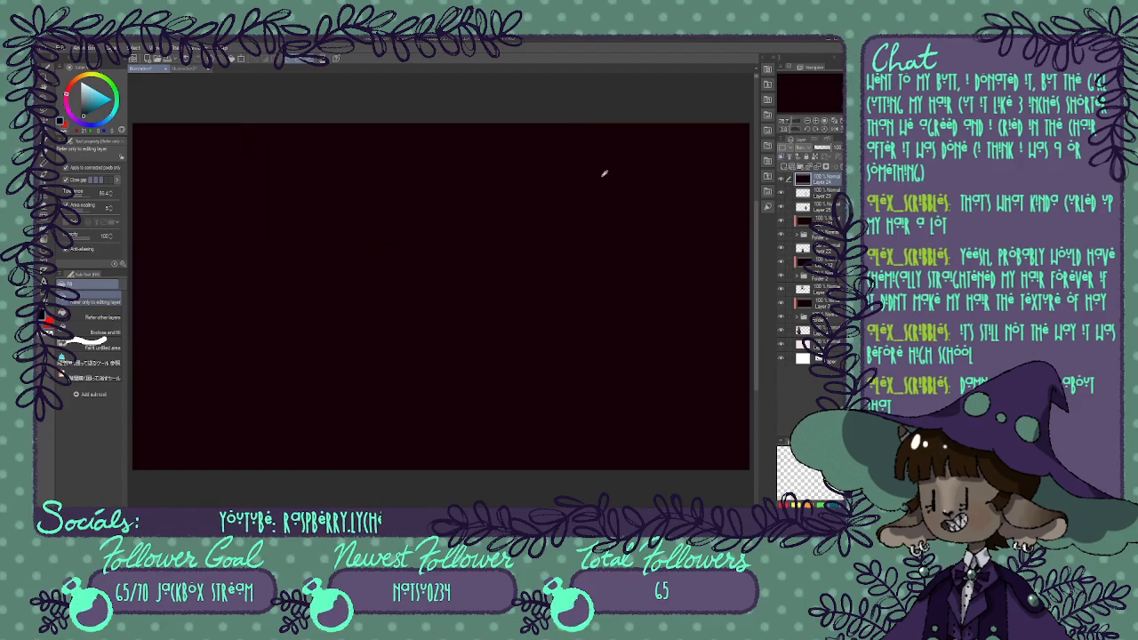
left_click(782, 157)
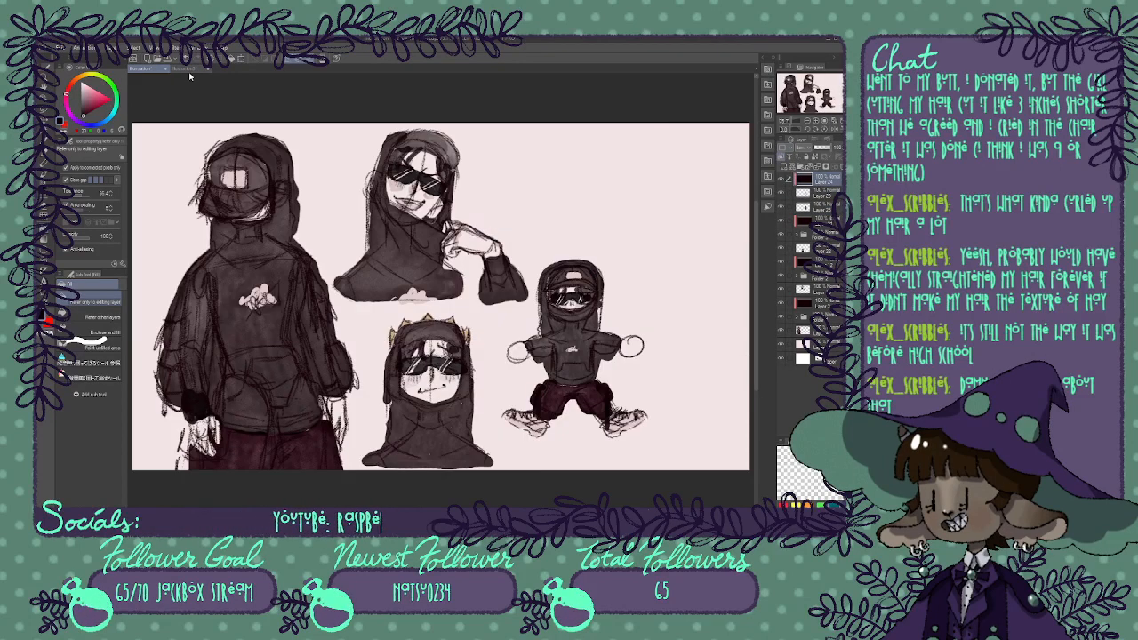
left_click(189, 69)
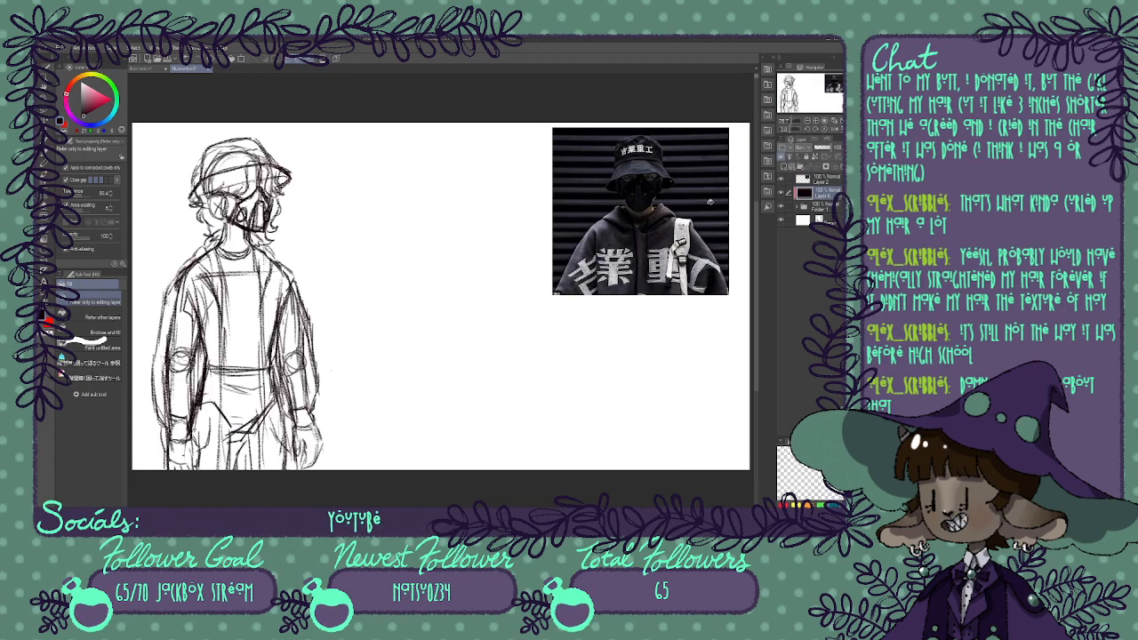
Compare with the finished character drawing and refill the layer clipped to the sketch folder with dark red.
left_click(151, 69)
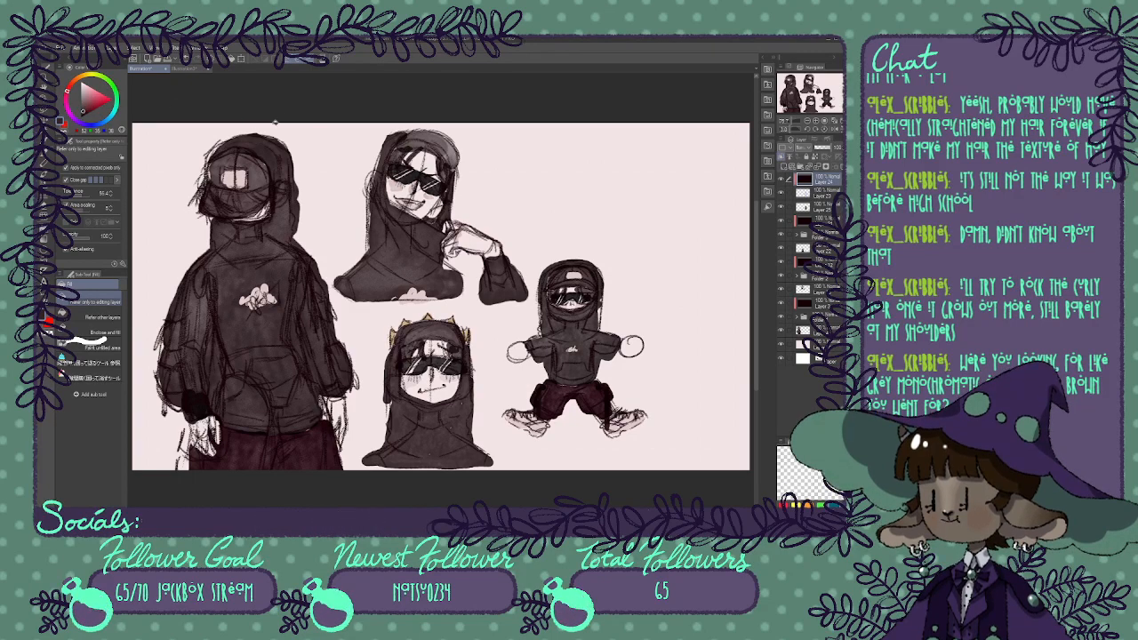
left_click(197, 70)
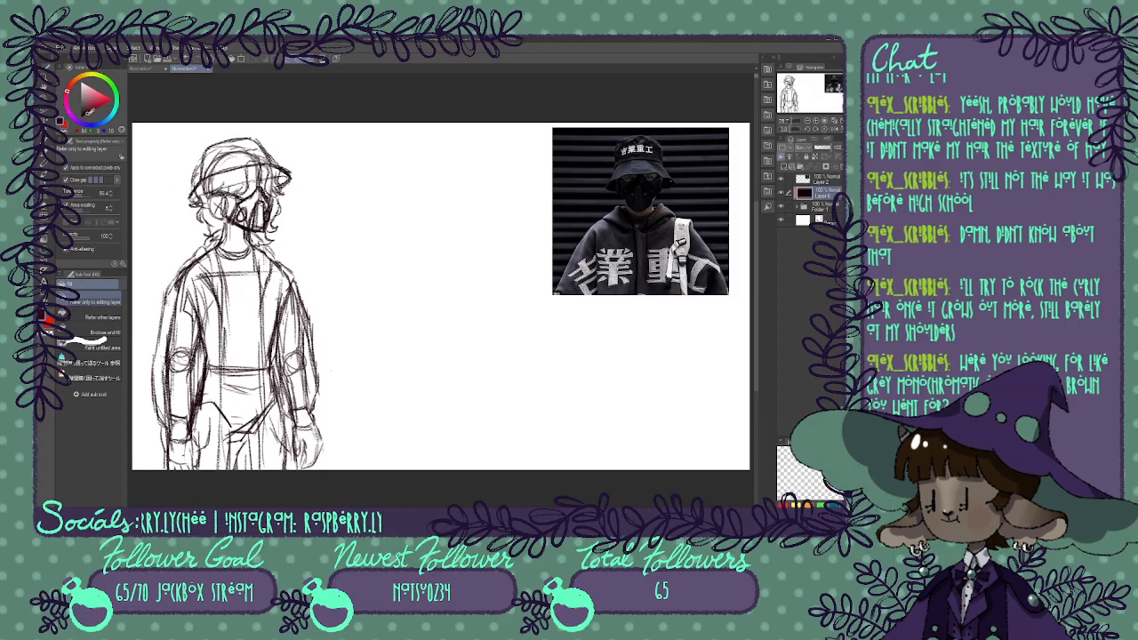
key("b")
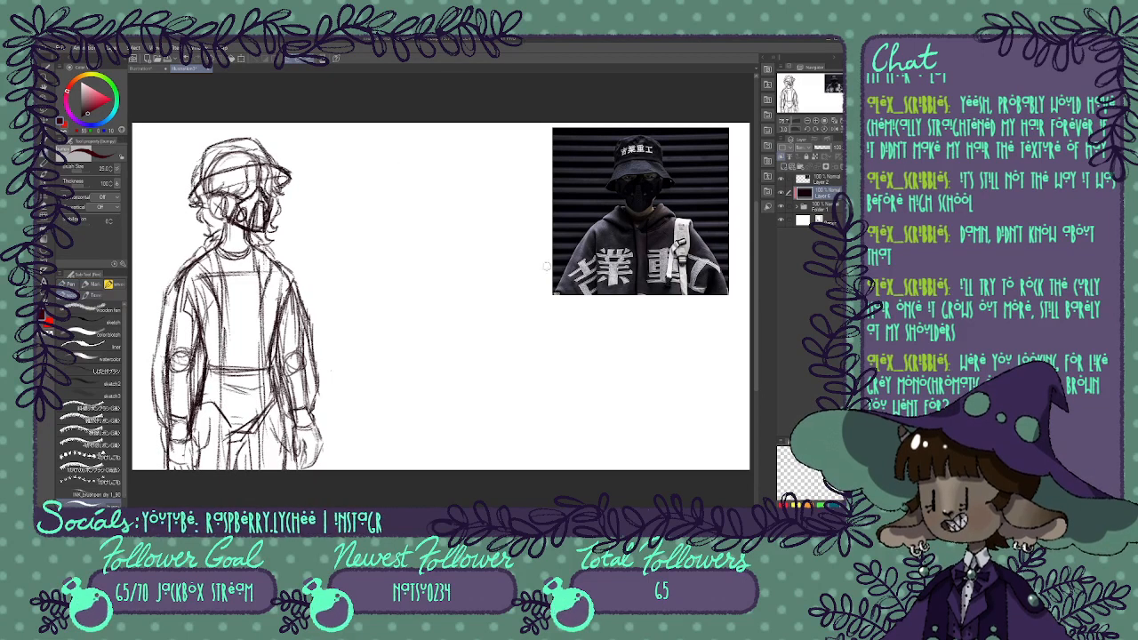
key("g")
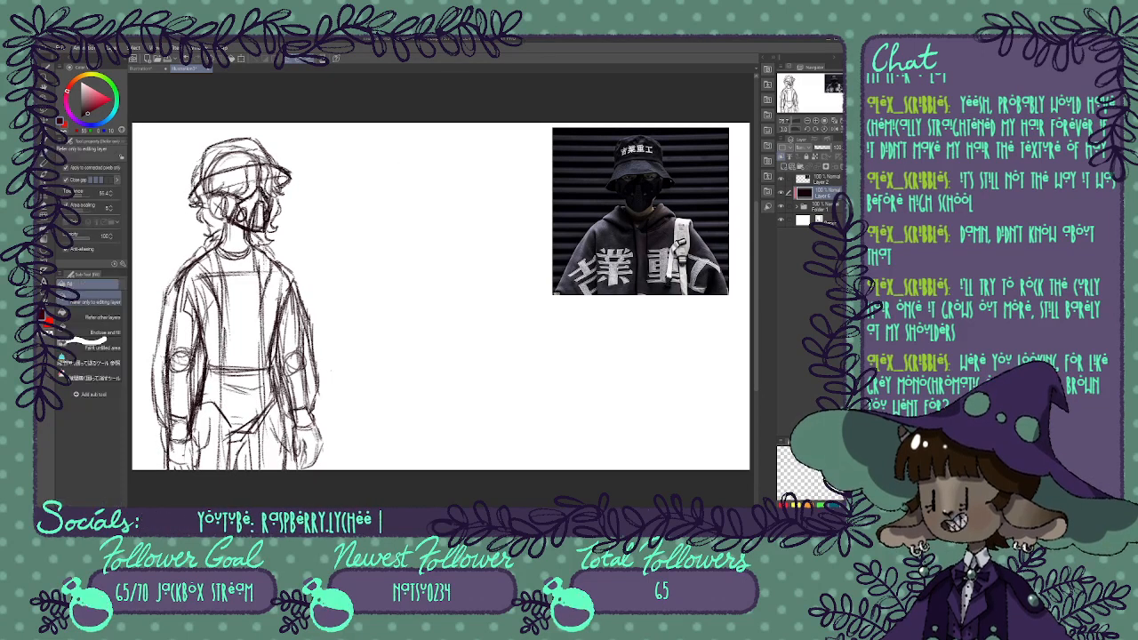
left_click(371, 256)
Add a layer beneath the sketch folder and paint the whole open coat in dark red with a textured wash brush.
left_click(823, 220)
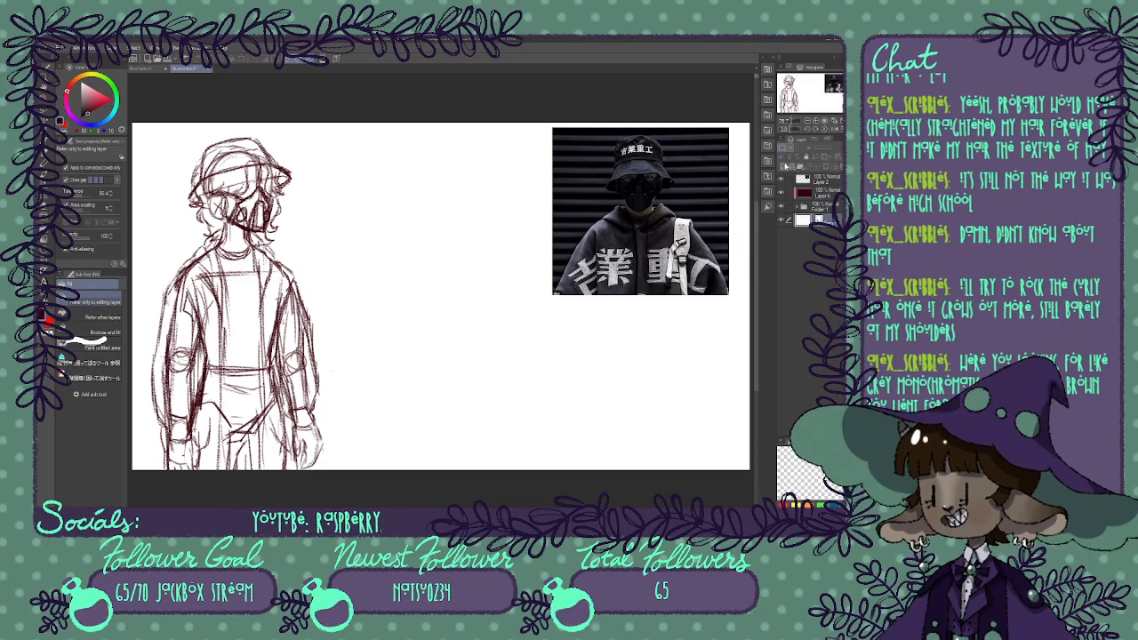
left_click(799, 164)
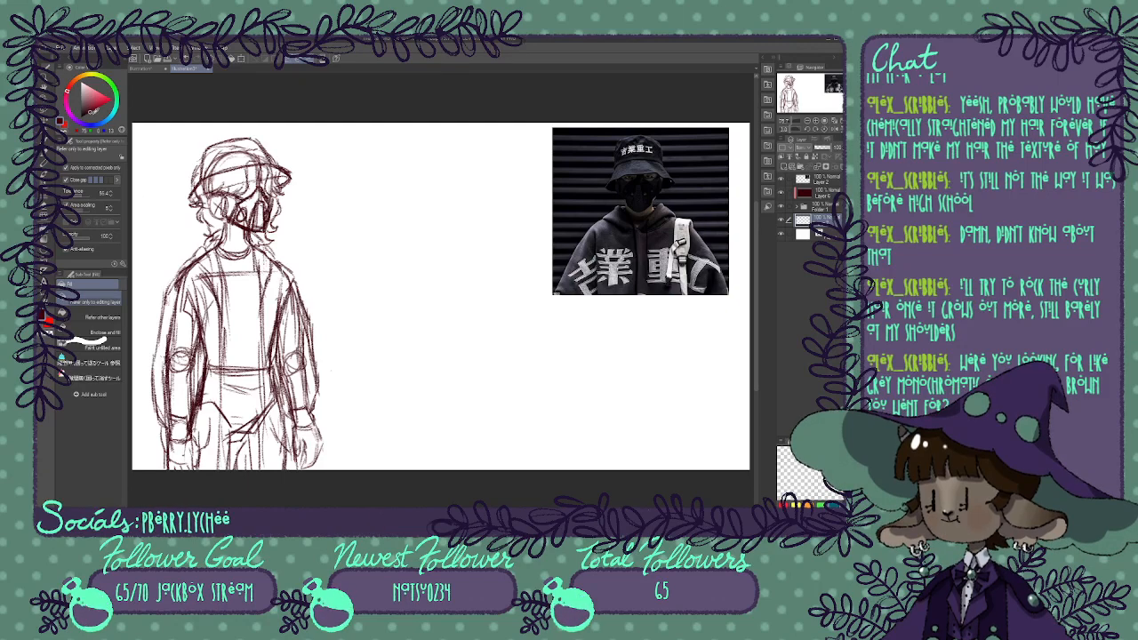
key("b")
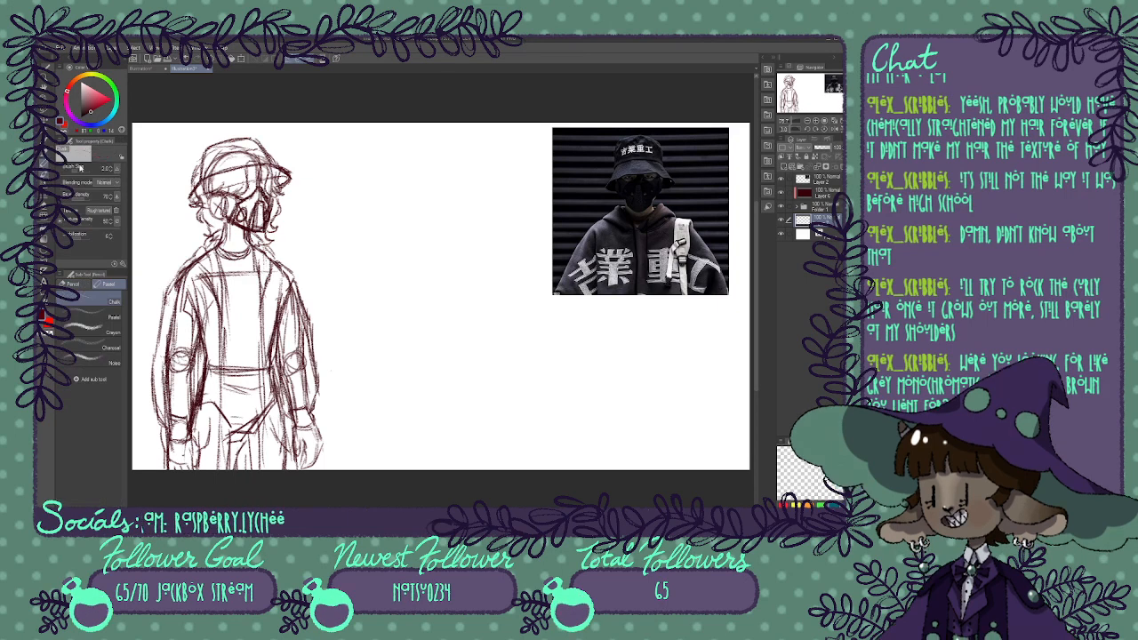
key("]")
key("]")
key("]")
mouse_move(195, 287)
left_mouse_down()
mouse_move(201, 309)
mouse_move(181, 338)
mouse_move(168, 309)
mouse_move(203, 252)
mouse_move(211, 286)
mouse_move(210, 240)
mouse_move(221, 233)
mouse_move(211, 470)
mouse_move(188, 431)
mouse_move(170, 435)
mouse_move(159, 402)
mouse_move(166, 304)
mouse_move(201, 289)
mouse_move(207, 441)
mouse_move(186, 421)
mouse_move(173, 425)
mouse_move(165, 383)
mouse_move(202, 417)
mouse_move(196, 313)
mouse_move(178, 391)
mouse_move(202, 313)
left_mouse_up()
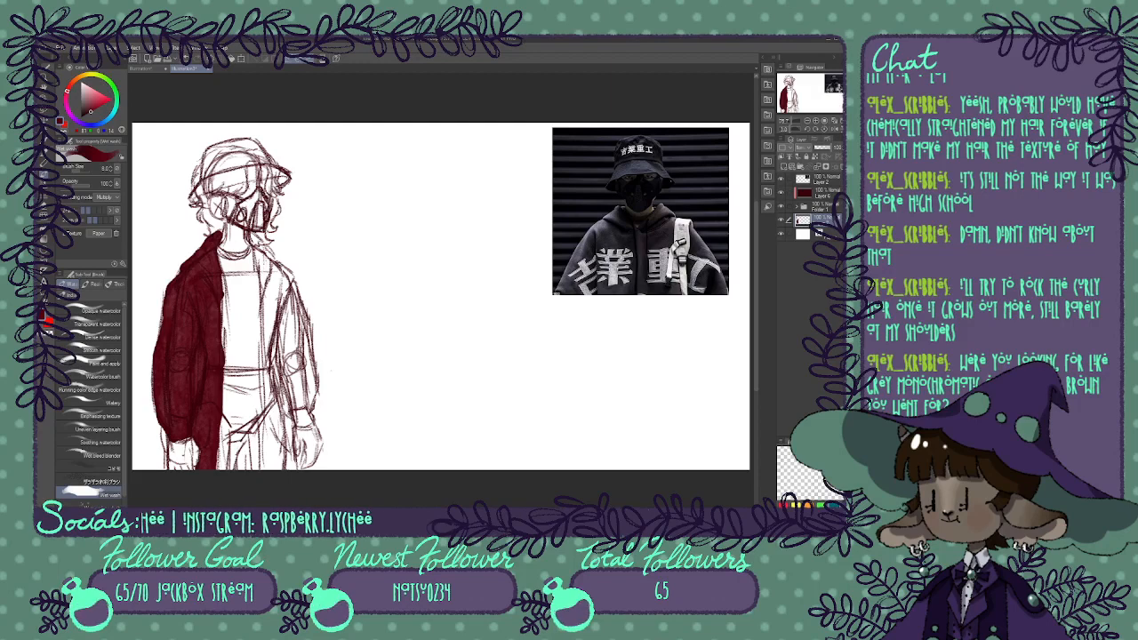
mouse_move(253, 235)
left_mouse_down()
mouse_move(255, 245)
mouse_move(270, 476)
mouse_move(270, 446)
mouse_move(283, 474)
mouse_move(290, 461)
mouse_move(283, 403)
mouse_move(276, 438)
mouse_move(275, 353)
mouse_move(263, 328)
mouse_move(269, 397)
mouse_move(271, 261)
mouse_move(291, 349)
mouse_move(274, 323)
mouse_move(282, 289)
mouse_move(302, 326)
mouse_move(302, 404)
left_mouse_up()
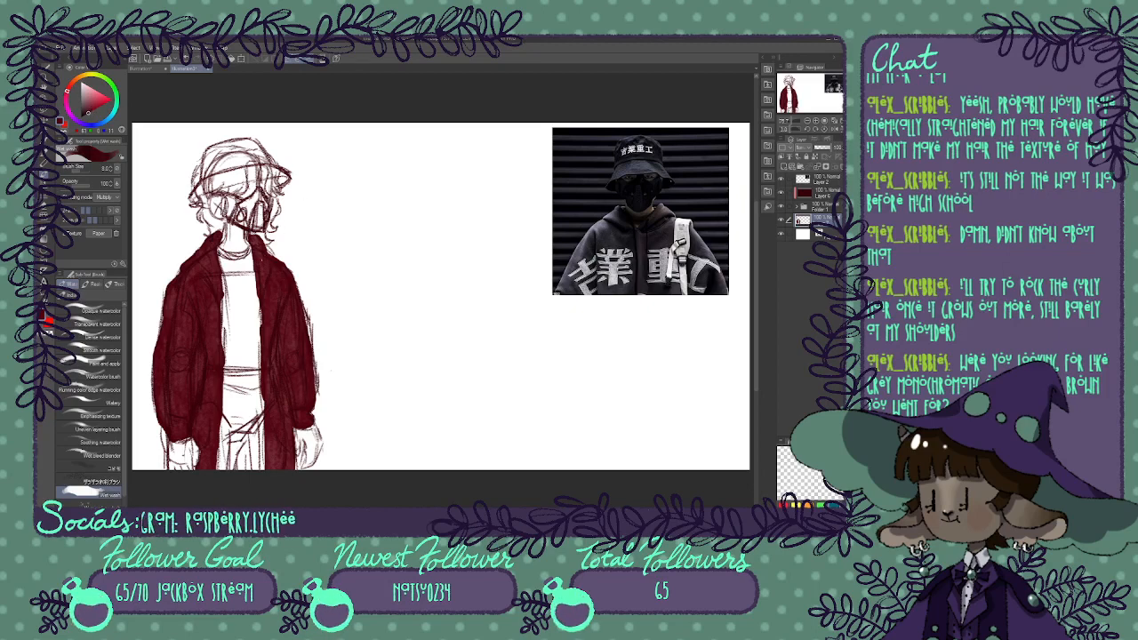
Paint the shirt and trousers between the coat's open fronts in dark red.
mouse_move(221, 252)
left_mouse_down()
mouse_move(225, 265)
mouse_move(251, 256)
mouse_move(252, 327)
left_mouse_up()
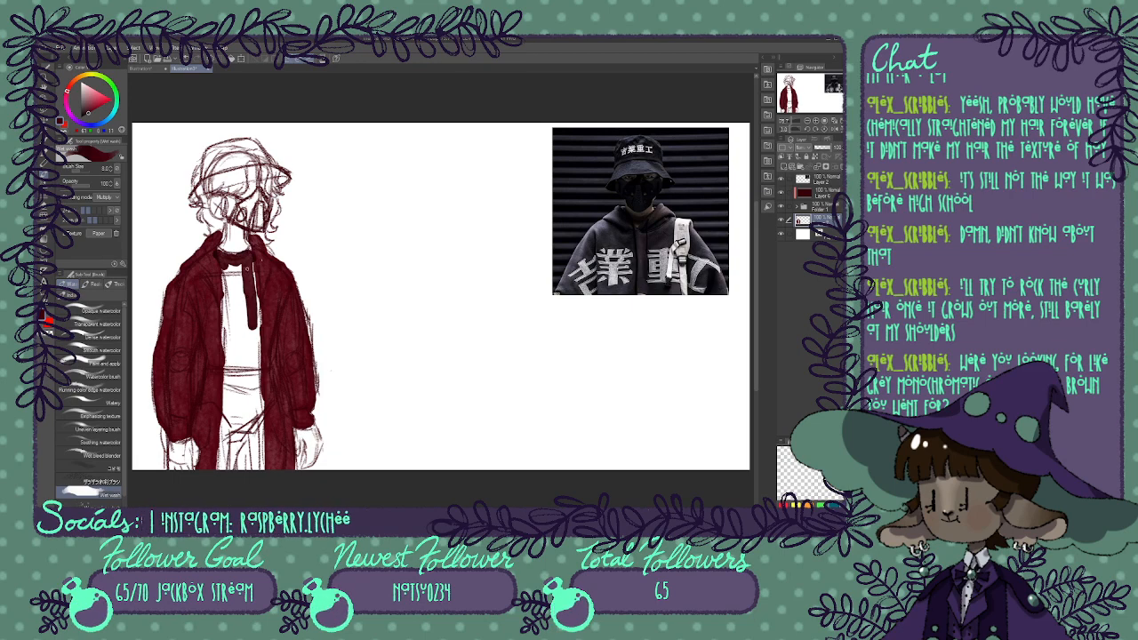
mouse_move(242, 267)
left_mouse_down()
mouse_move(230, 322)
mouse_move(224, 267)
mouse_move(229, 357)
left_mouse_up()
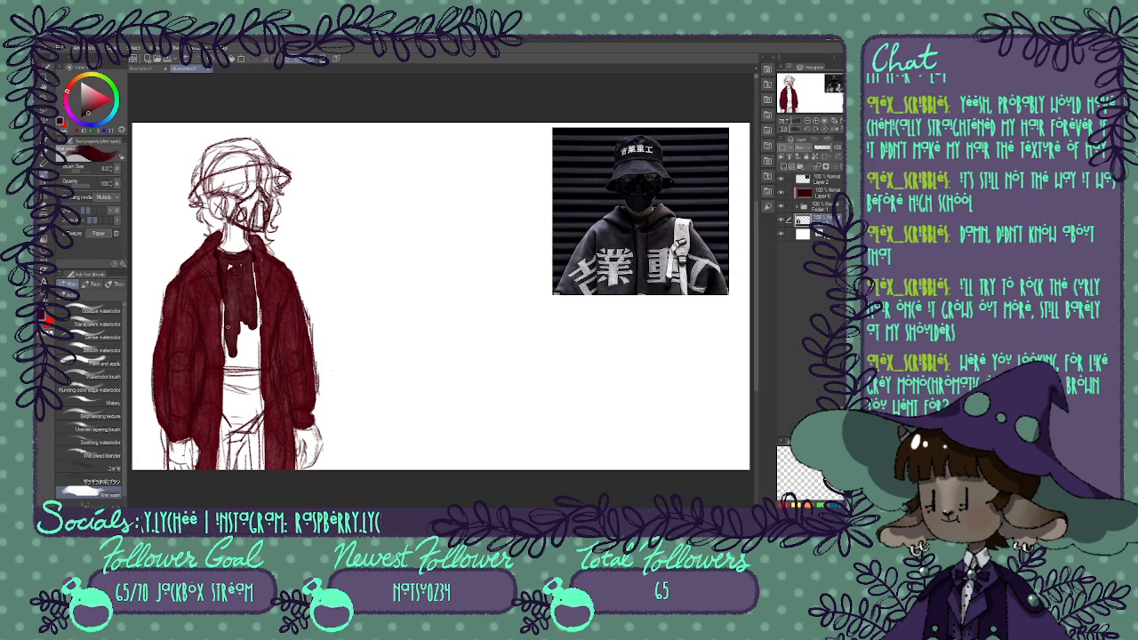
mouse_move(228, 316)
left_mouse_down()
mouse_move(228, 379)
mouse_move(246, 381)
mouse_move(256, 353)
mouse_move(256, 382)
mouse_move(236, 338)
left_mouse_up()
mouse_move(253, 284)
left_mouse_down()
mouse_move(254, 315)
mouse_move(253, 268)
left_mouse_up()
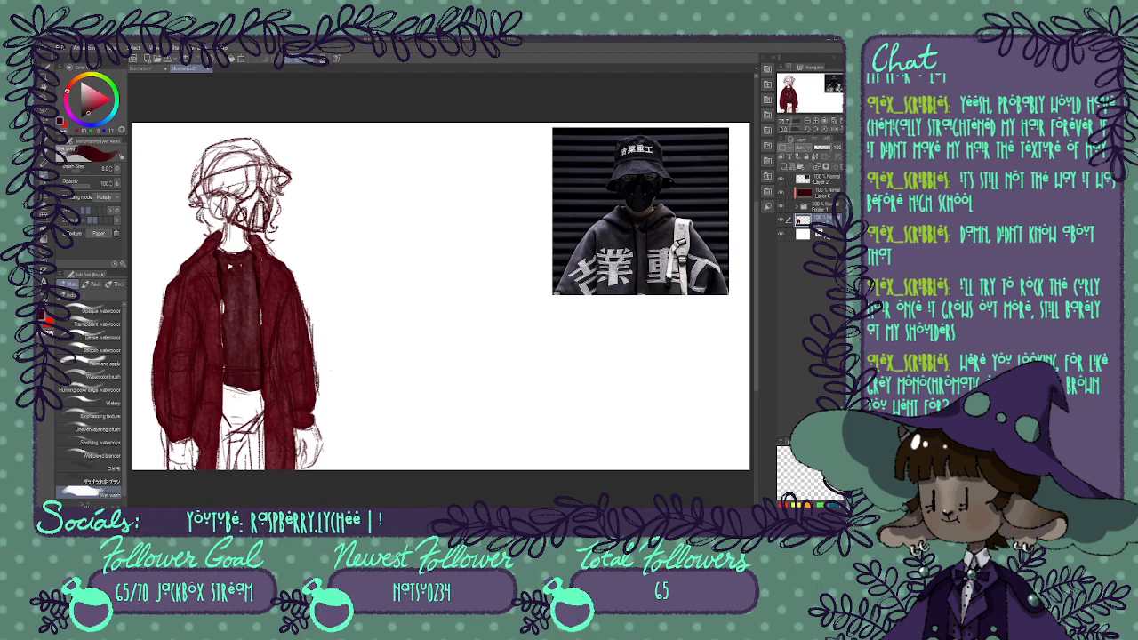
mouse_move(234, 396)
left_mouse_down()
mouse_move(258, 397)
mouse_move(233, 393)
mouse_move(238, 445)
mouse_move(231, 405)
mouse_move(220, 454)
mouse_move(257, 406)
left_mouse_up()
left_click_drag(224, 440, 222, 455)
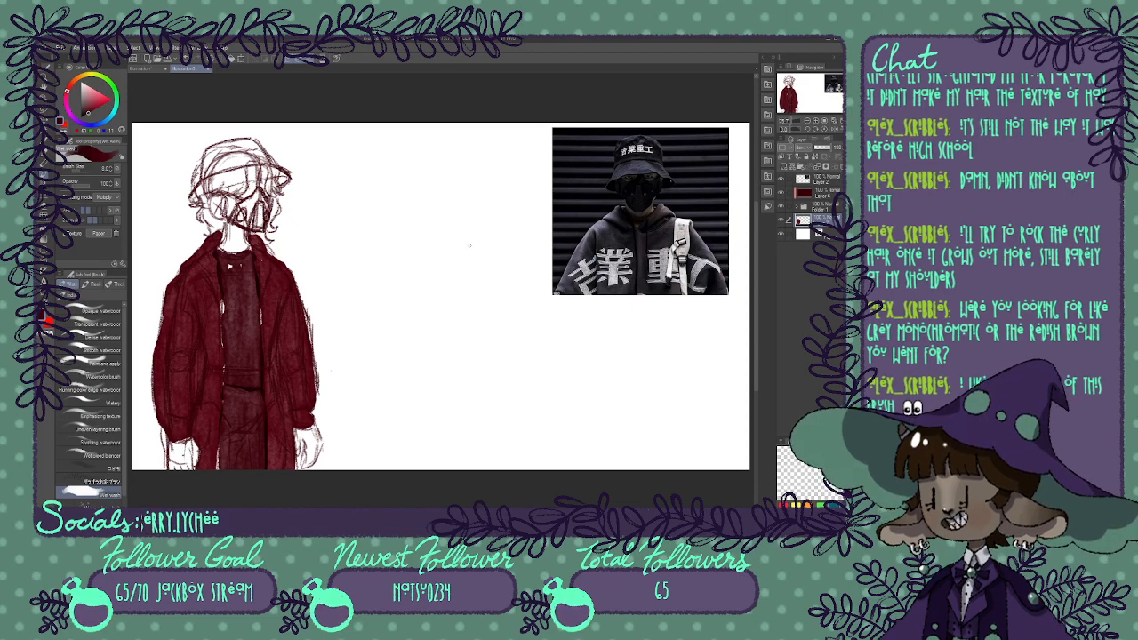
mouse_move(389, 307)
left_mouse_down()
mouse_move(435, 336)
mouse_move(507, 312)
mouse_move(418, 400)
mouse_move(507, 306)
left_mouse_up()
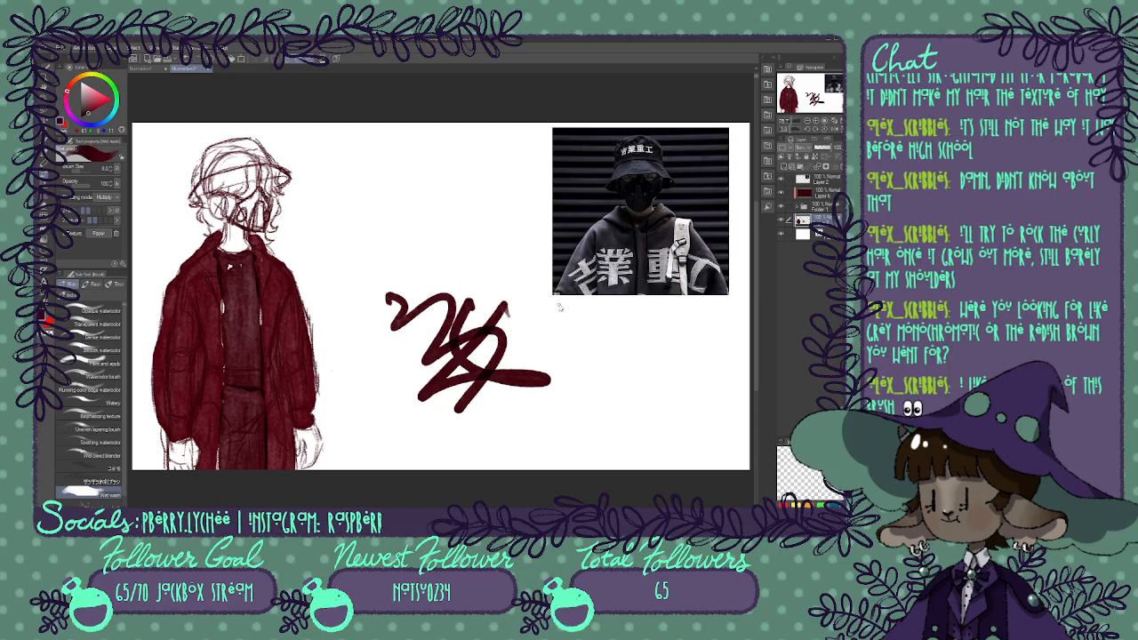
key("ctrl+z")
key("ctrl+z")
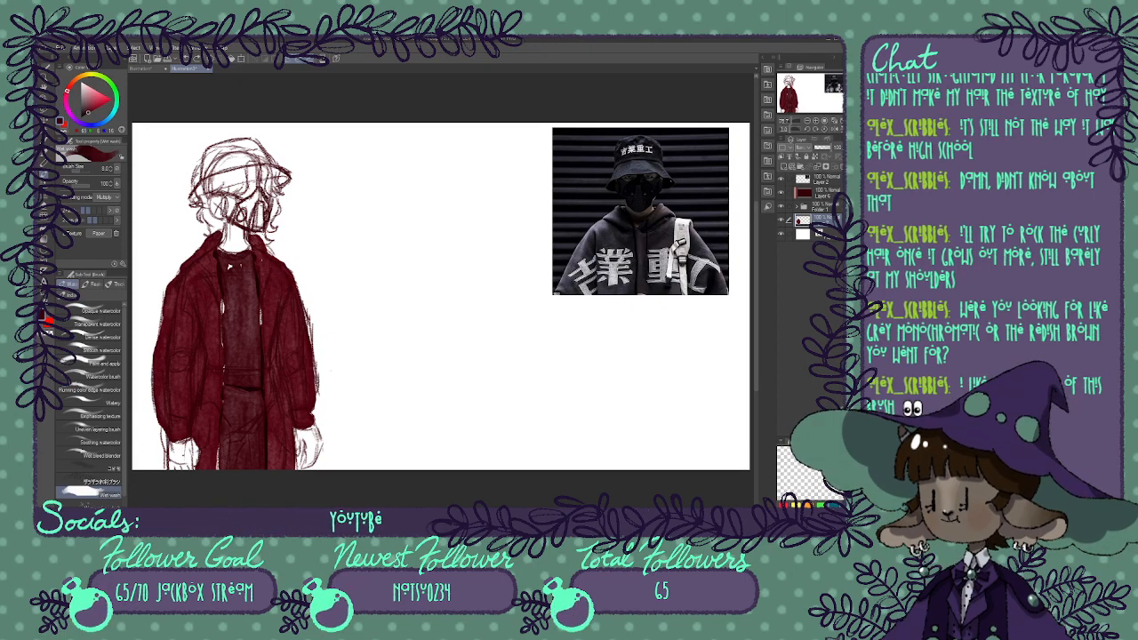
Paint the bucket hat, hair, glasses and face mask in dark red on the colour layer.
mouse_move(229, 163)
left_mouse_down()
mouse_move(214, 142)
mouse_move(249, 142)
mouse_move(263, 159)
mouse_move(220, 157)
mouse_move(256, 176)
mouse_move(249, 153)
mouse_move(239, 175)
mouse_move(194, 197)
mouse_move(283, 176)
mouse_move(250, 142)
mouse_move(210, 149)
mouse_move(203, 176)
mouse_move(265, 146)
left_mouse_up()
left_click(281, 281, "alt")
key("ctrl+z")
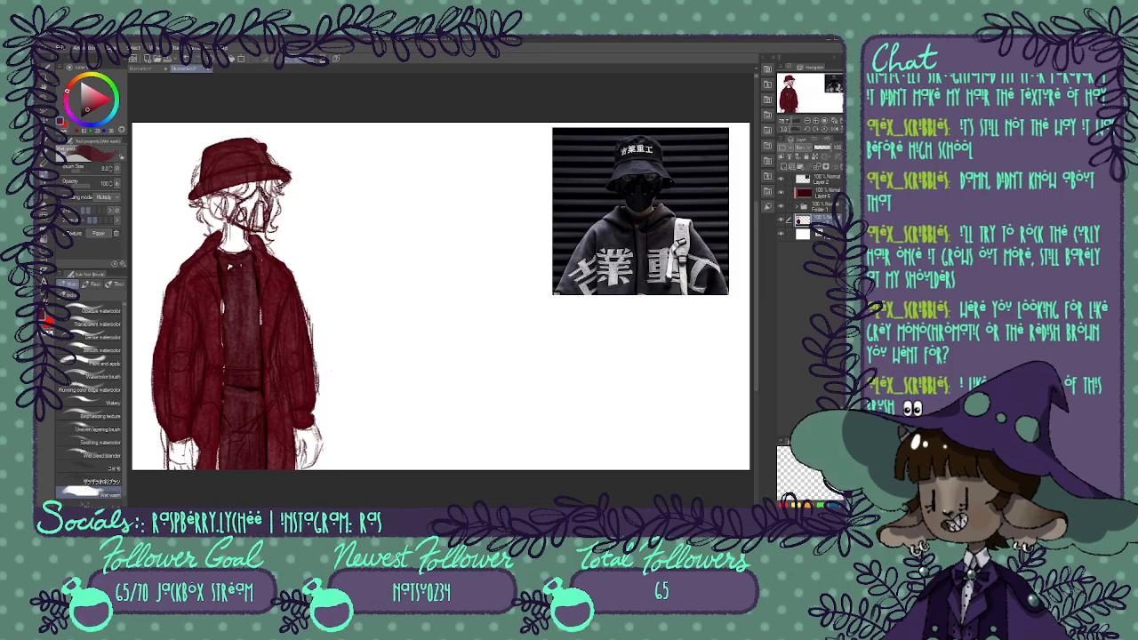
left_click_drag(204, 198, 215, 232)
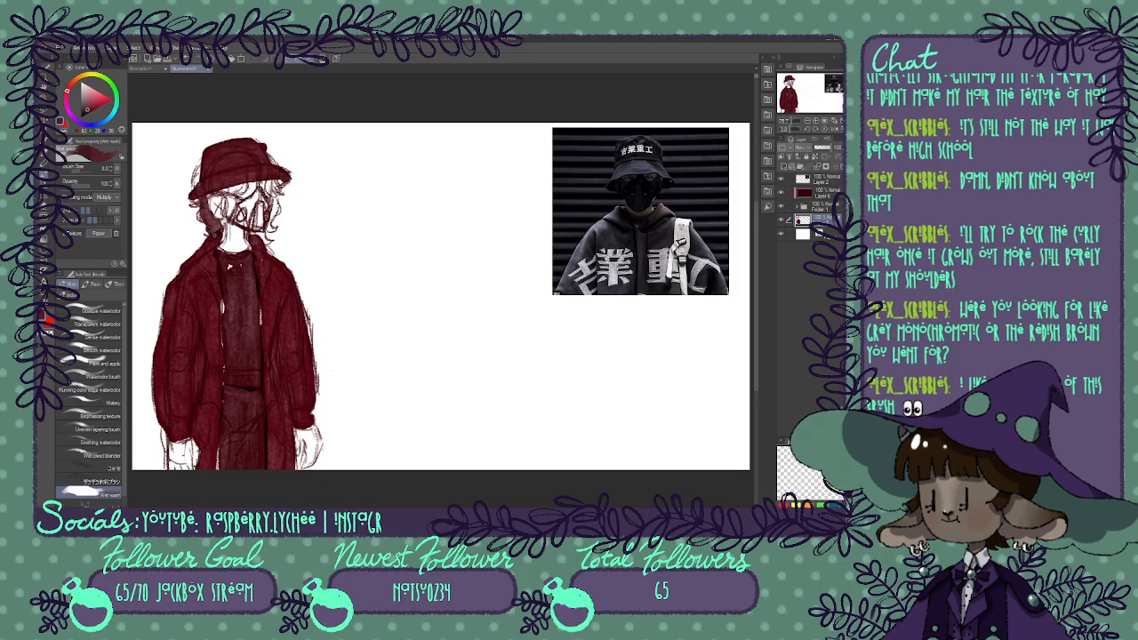
key("ctrl+z")
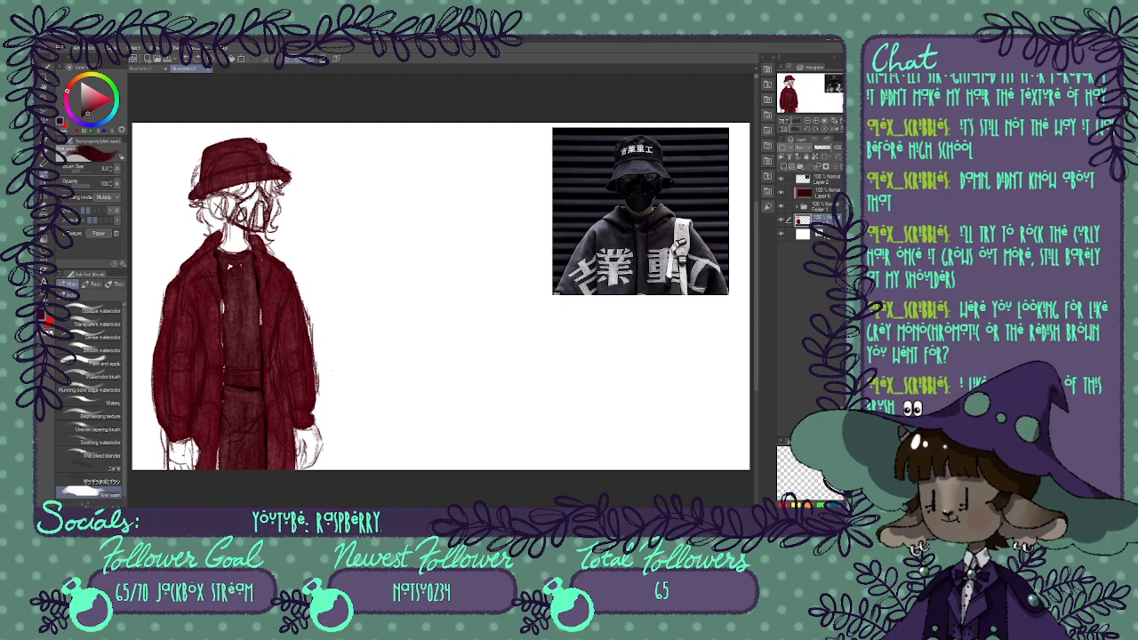
mouse_move(205, 200)
left_mouse_down()
mouse_move(222, 236)
mouse_move(196, 202)
mouse_move(235, 187)
mouse_move(277, 196)
mouse_move(270, 232)
left_mouse_up()
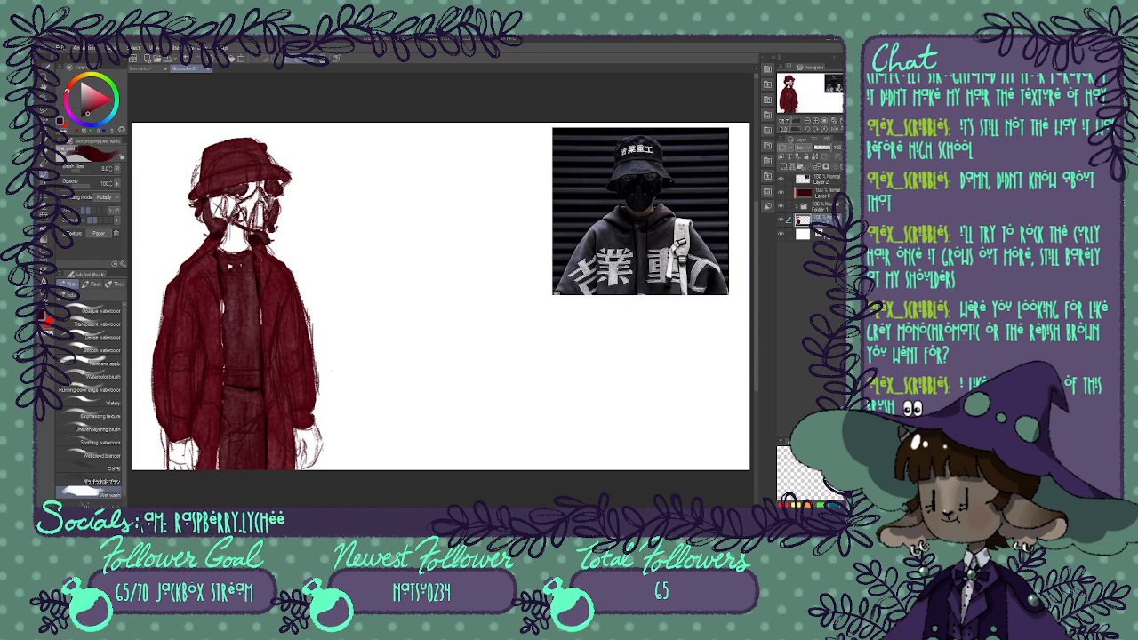
mouse_move(240, 205)
left_mouse_down()
mouse_move(233, 226)
mouse_move(228, 195)
mouse_move(260, 194)
mouse_move(267, 213)
mouse_move(241, 233)
left_mouse_up()
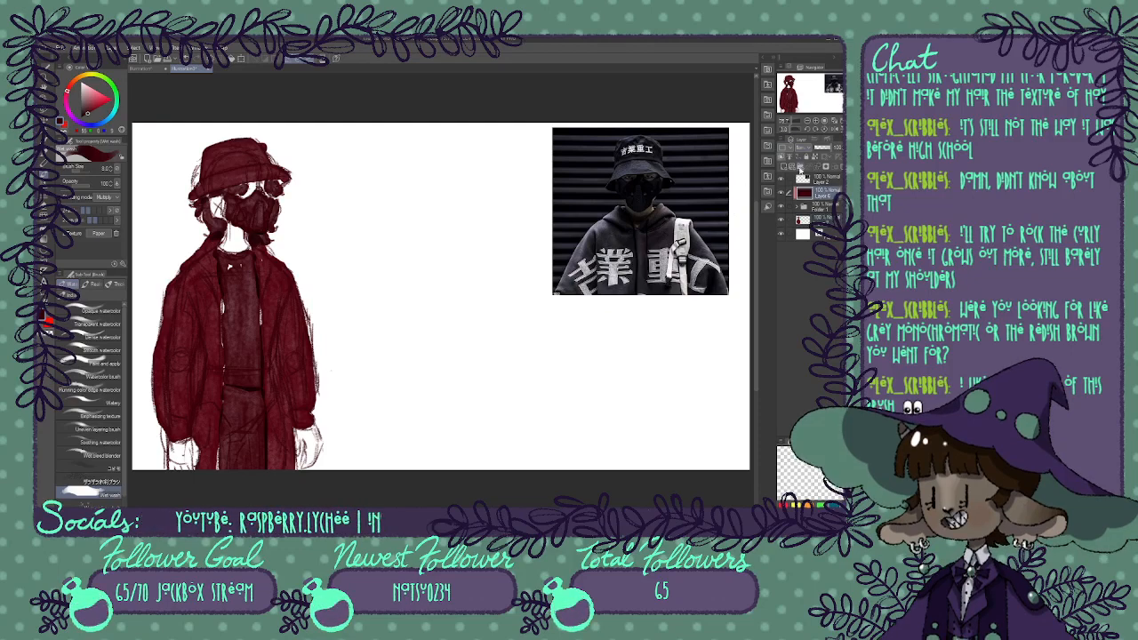
Add a grey-filled layer above the dark red fill, set it to Color blending at 44% opacity, and compare with the finished drawing.
left_click(818, 182)
left_click(819, 192)
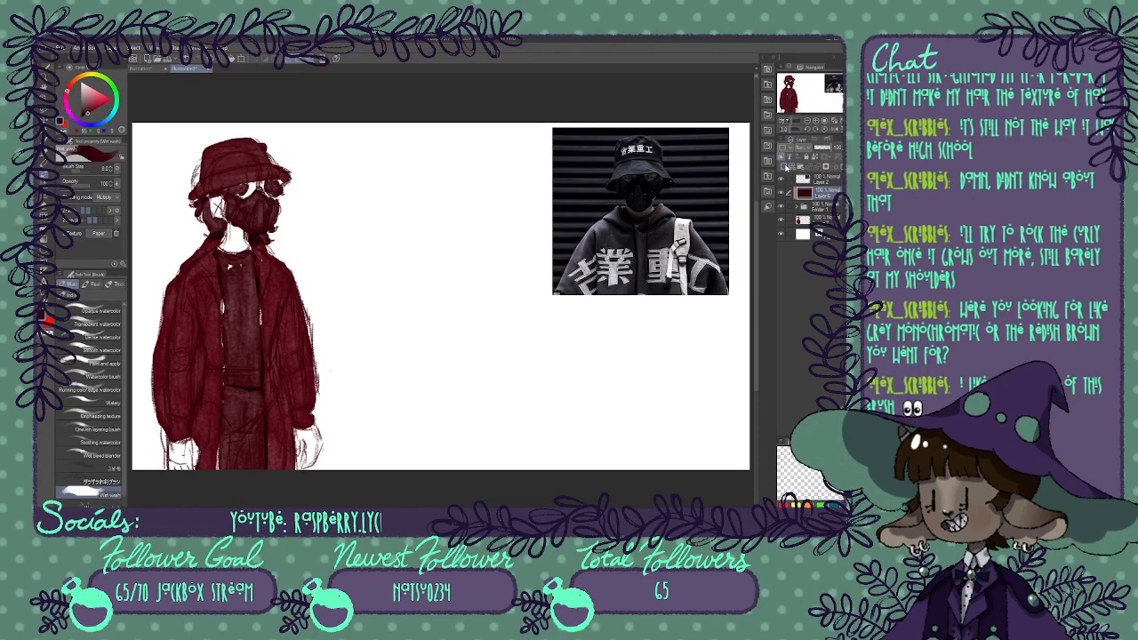
left_click(784, 166)
left_click_drag(87, 108, 81, 104)
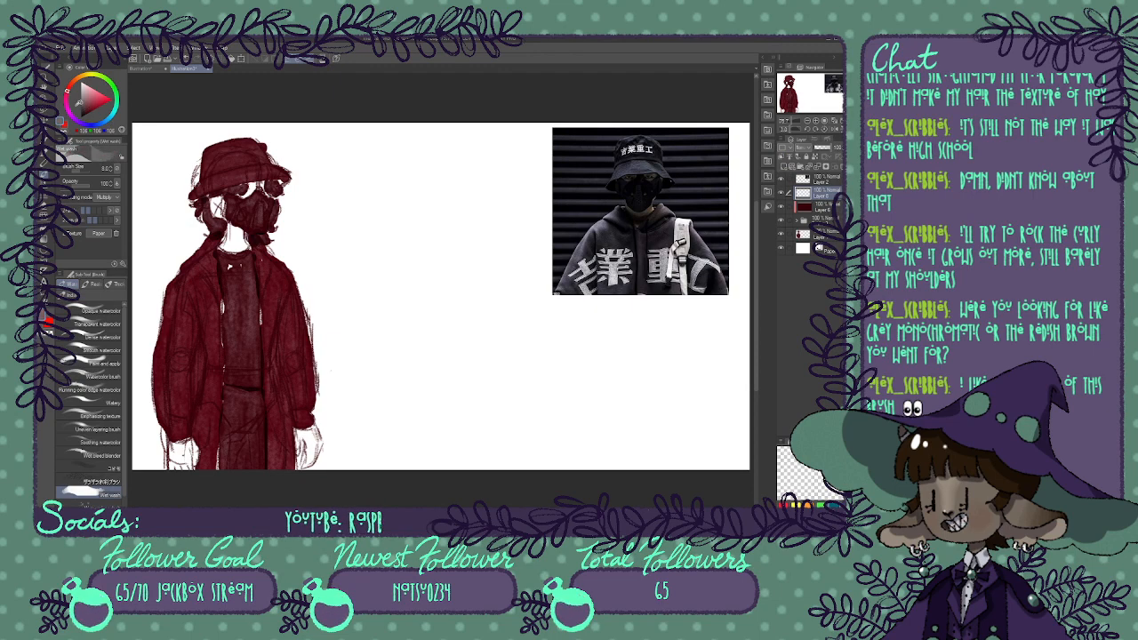
key("g")
left_click(331, 370)
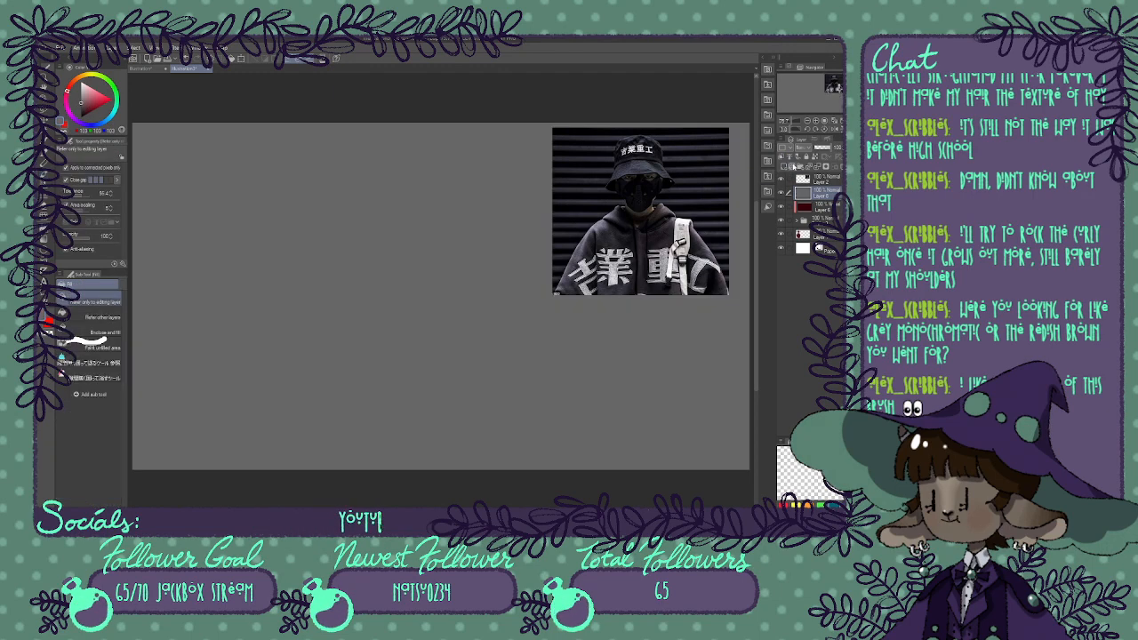
key("ctrl+z")
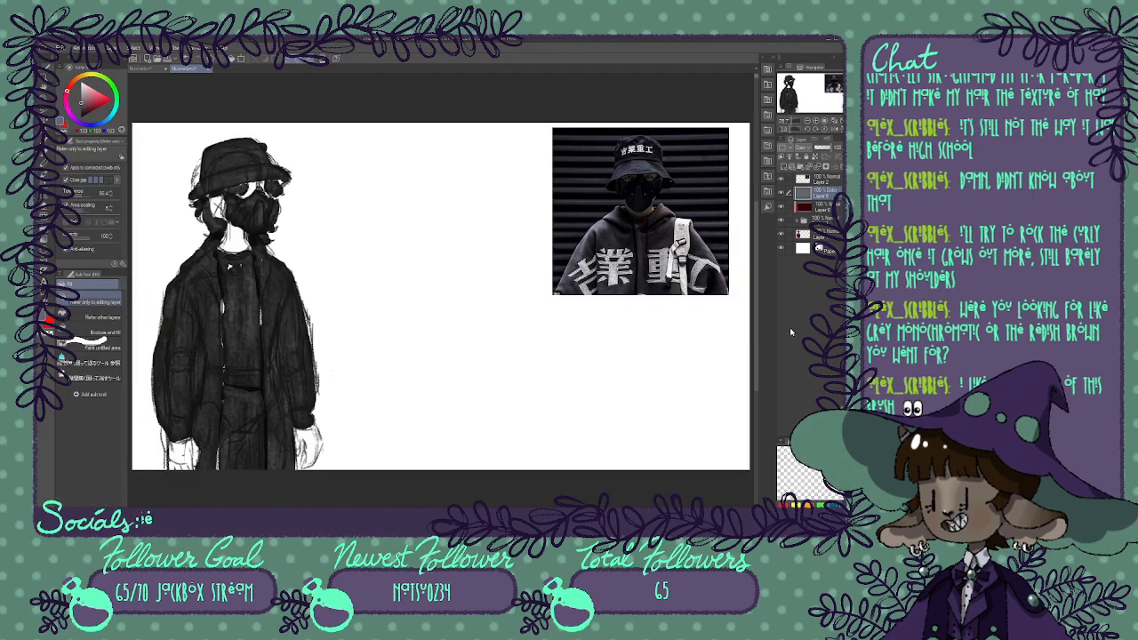
left_click(820, 152)
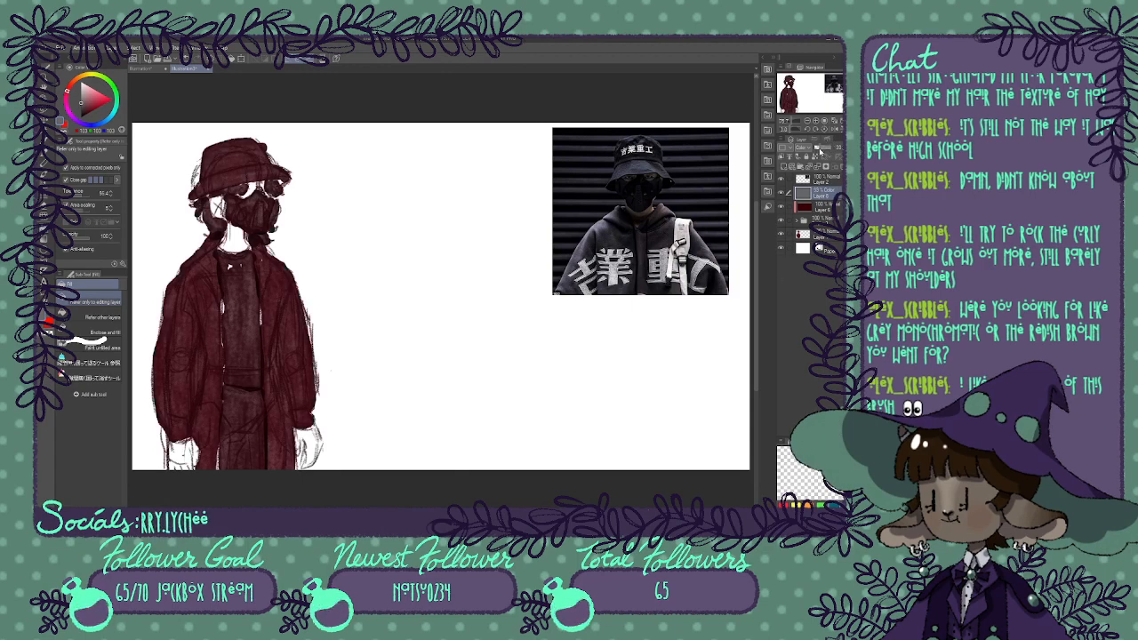
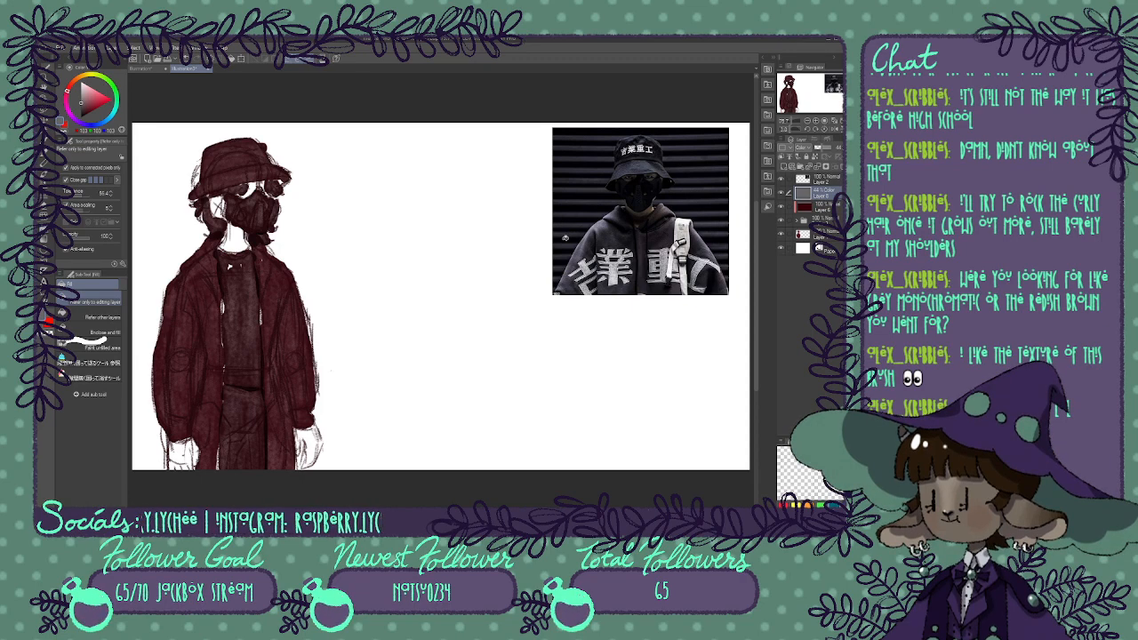
left_click(159, 69)
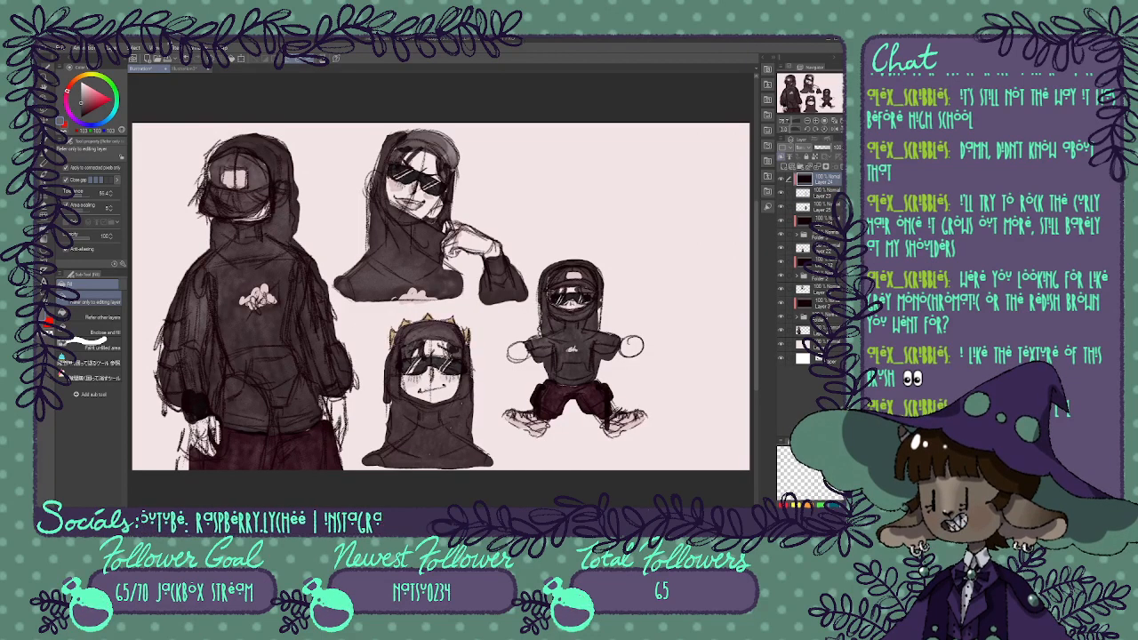
left_click(190, 71)
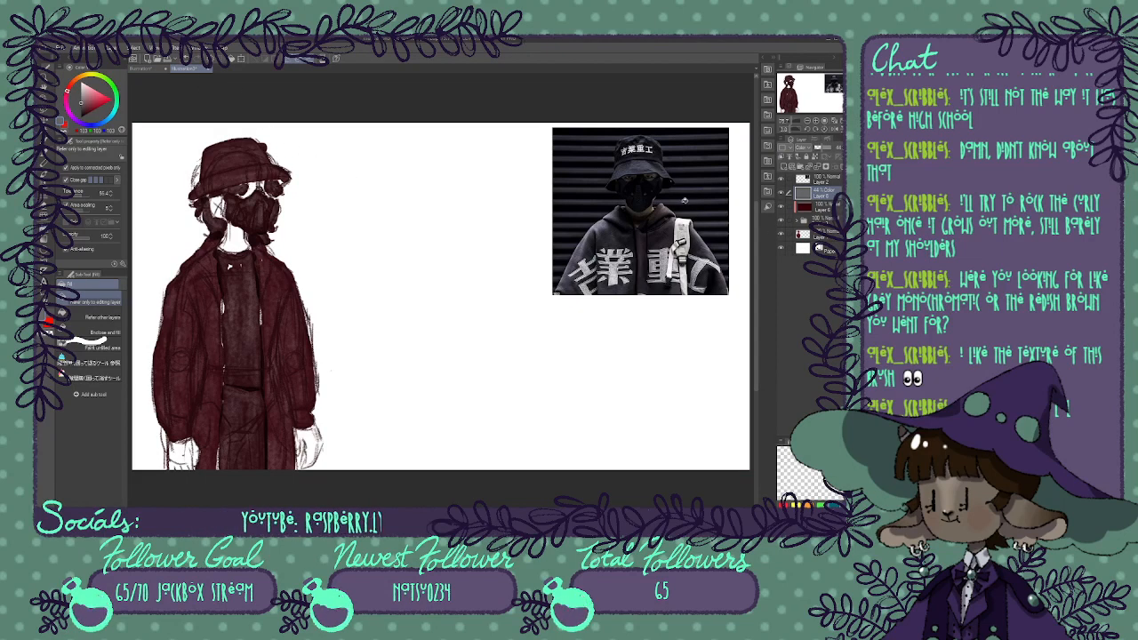
Erase lettering-like marks from the character's colour layer across the hat's crown and both front sides of the coat.
left_click(813, 234)
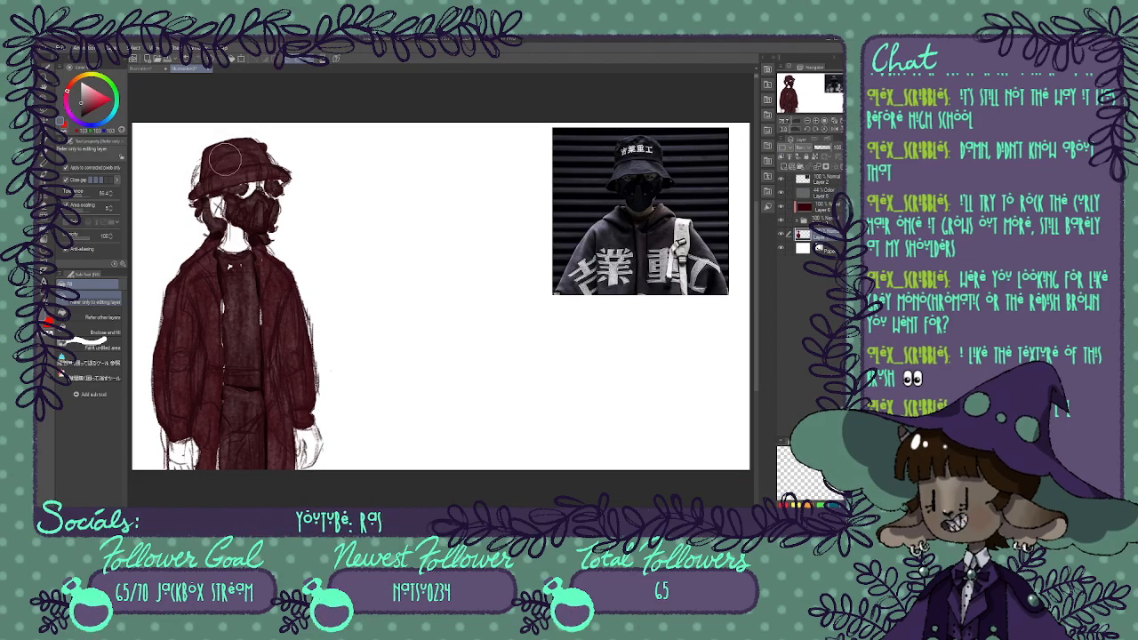
mouse_move(219, 161)
left_mouse_down()
mouse_move(255, 163)
mouse_move(209, 167)
left_mouse_up()
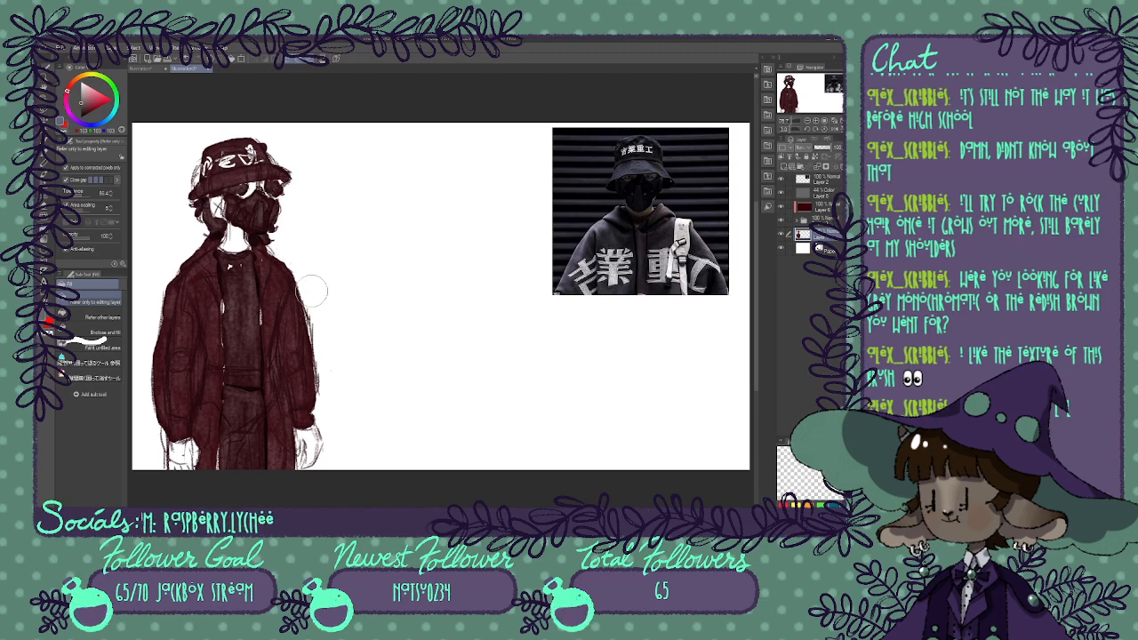
left_click_drag(265, 149, 266, 160)
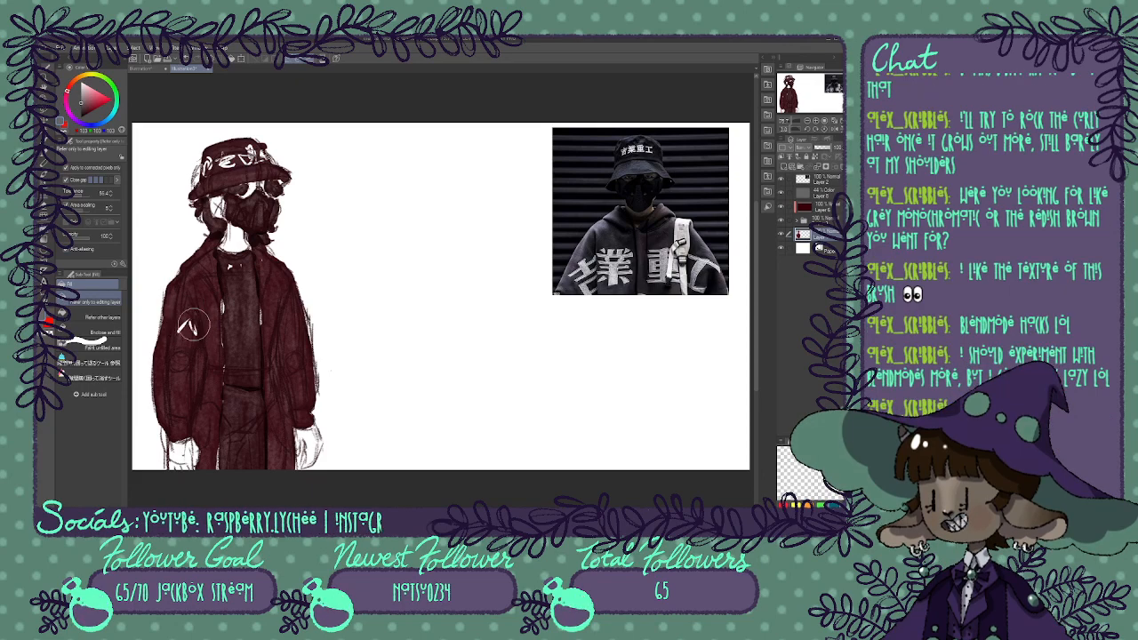
mouse_move(193, 327)
left_mouse_down()
mouse_move(204, 311)
mouse_move(213, 329)
left_mouse_up()
mouse_move(266, 304)
left_mouse_down()
mouse_move(266, 317)
mouse_move(302, 326)
mouse_move(288, 341)
left_mouse_up()
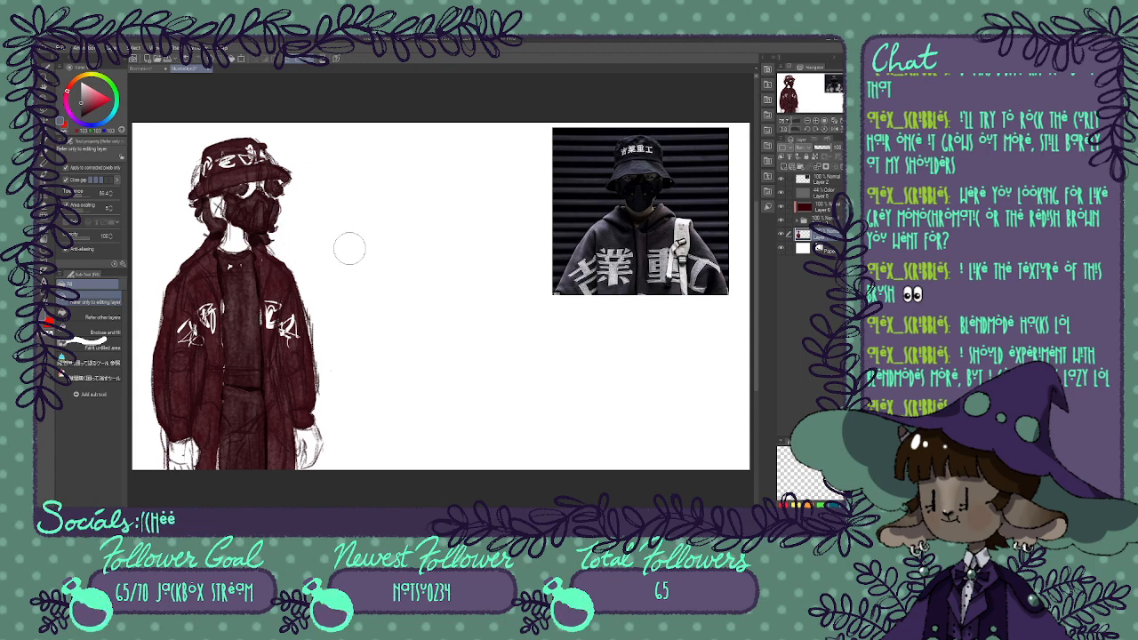
Erase a small mark on the shirt's chest and tint the lettering on the shirt, coat and hat pale pink with the Multiply watercolor brush.
left_click_drag(237, 284, 250, 290)
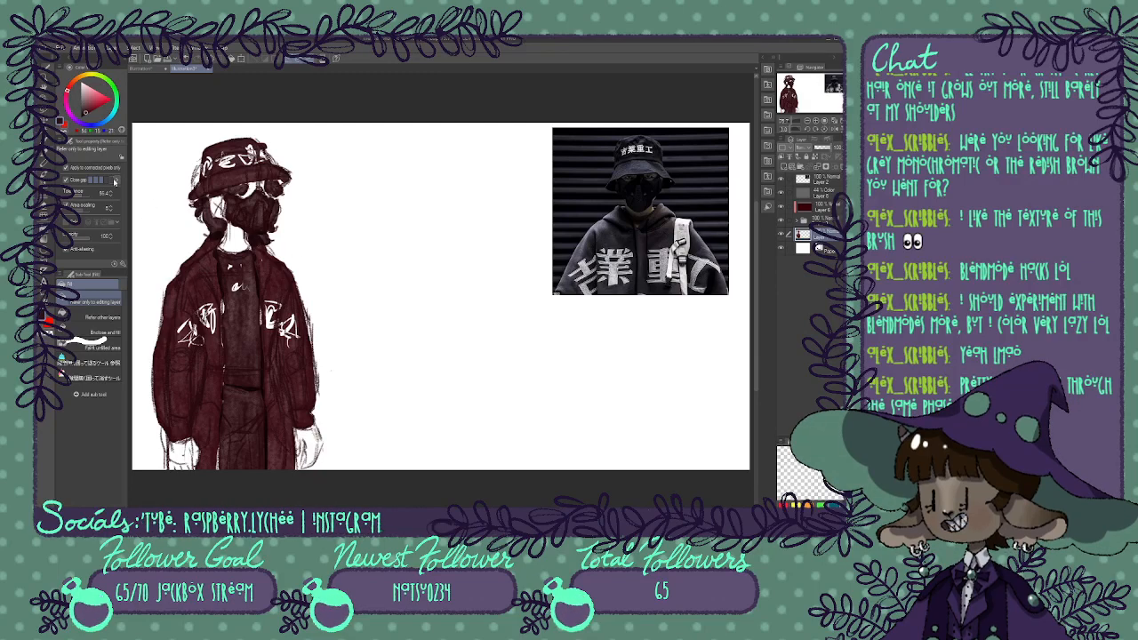
left_click(91, 89)
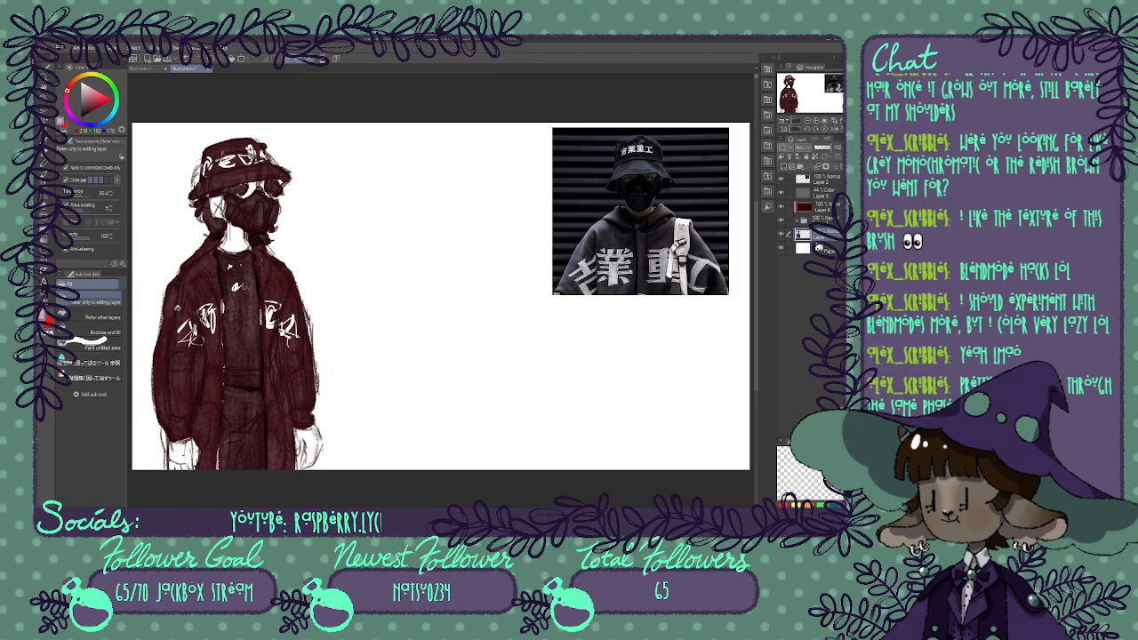
key("p")
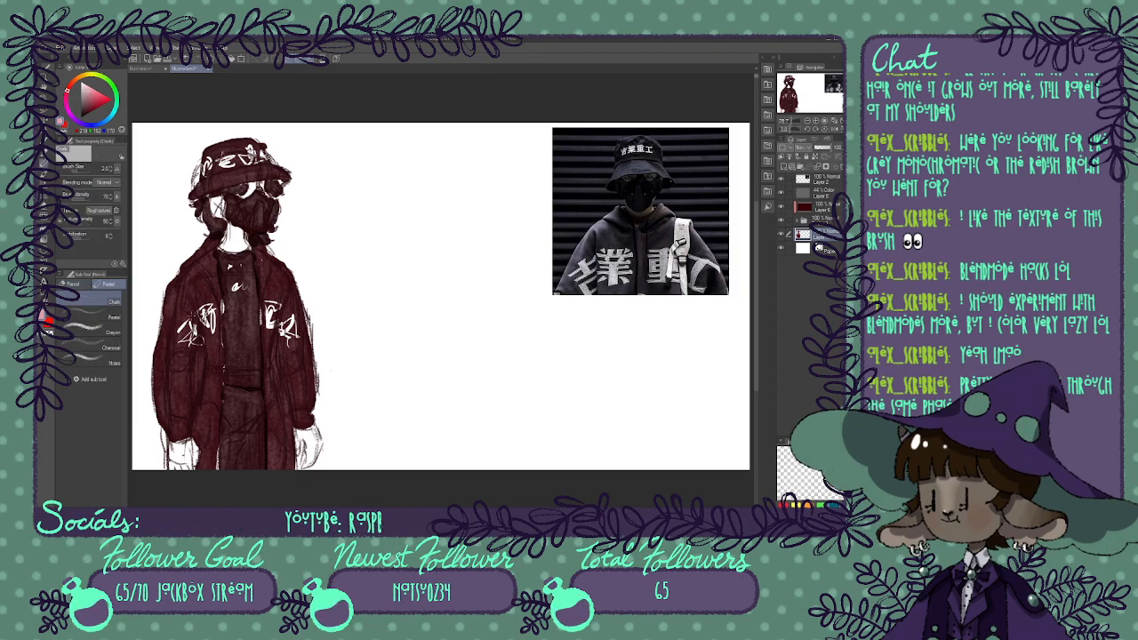
left_click(43, 177)
mouse_move(195, 322)
left_mouse_down()
mouse_move(179, 345)
mouse_move(206, 322)
mouse_move(216, 329)
left_mouse_up()
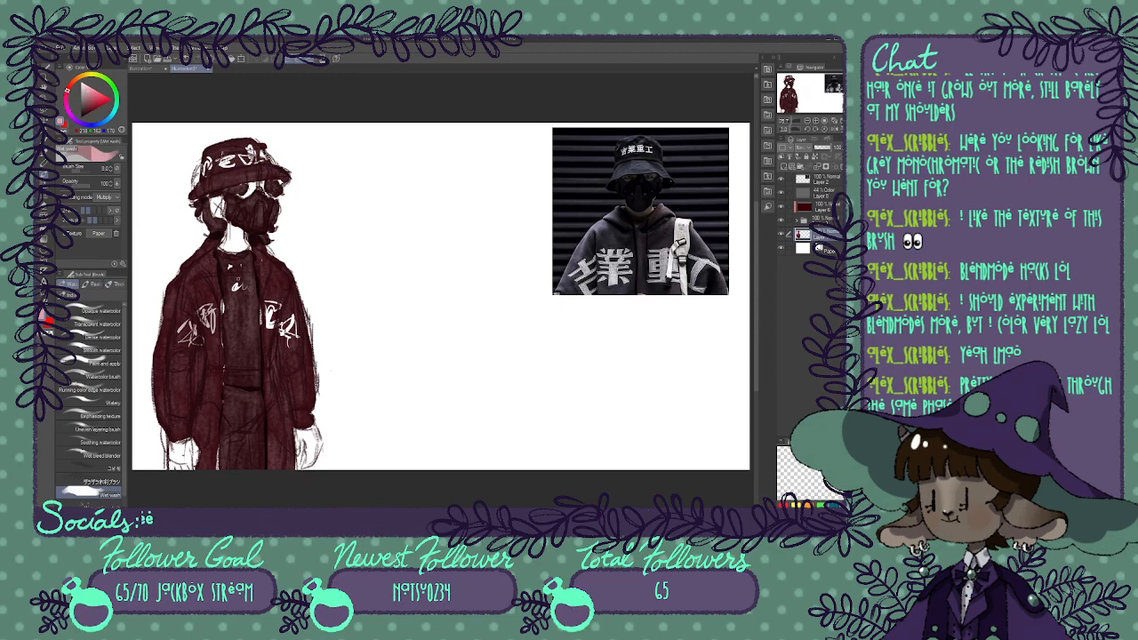
mouse_move(234, 279)
left_mouse_down()
mouse_move(269, 325)
mouse_move(297, 336)
left_mouse_up()
left_click_drag(209, 161, 265, 156)
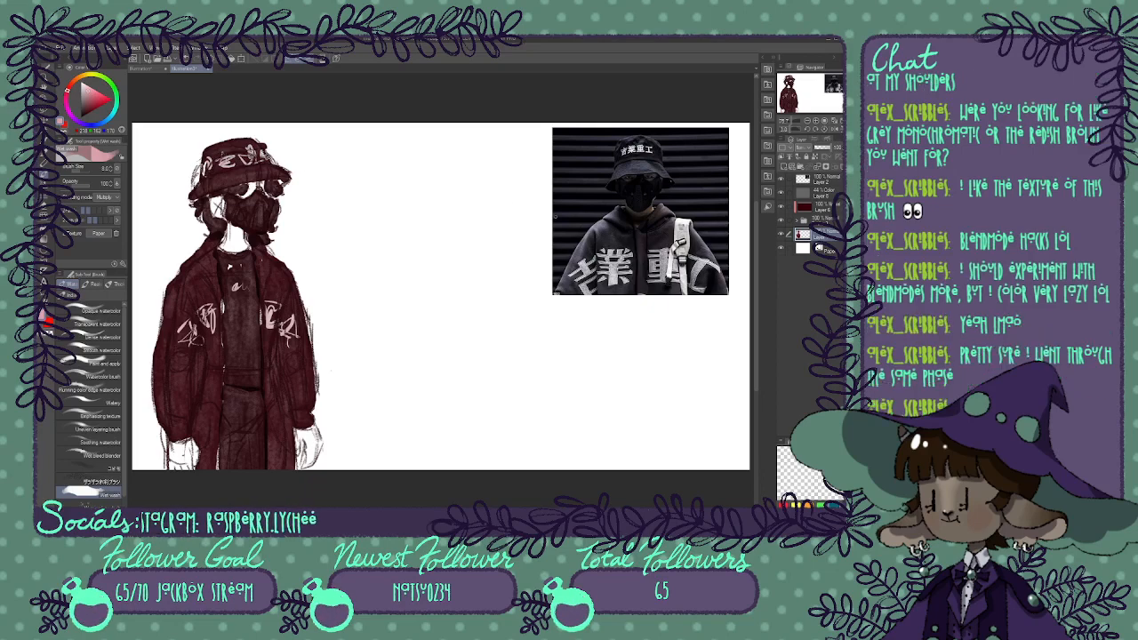
Add a new layer beneath the character's colour layer and fill it with a muted dark red as the background.
left_click(823, 250)
left_click(785, 167)
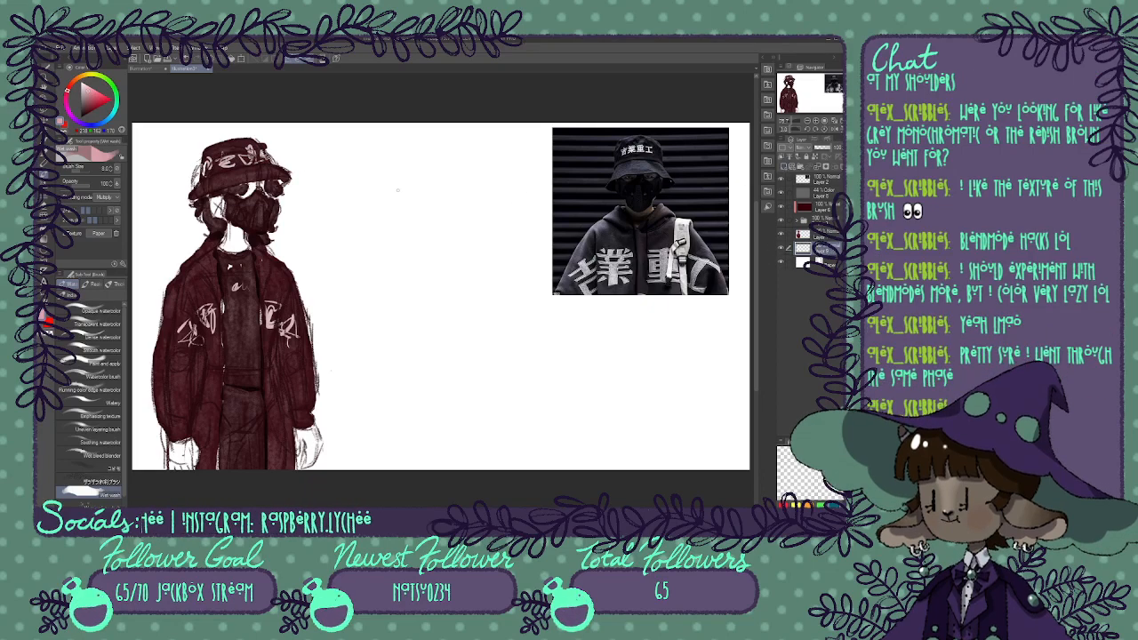
left_click_drag(103, 98, 95, 103)
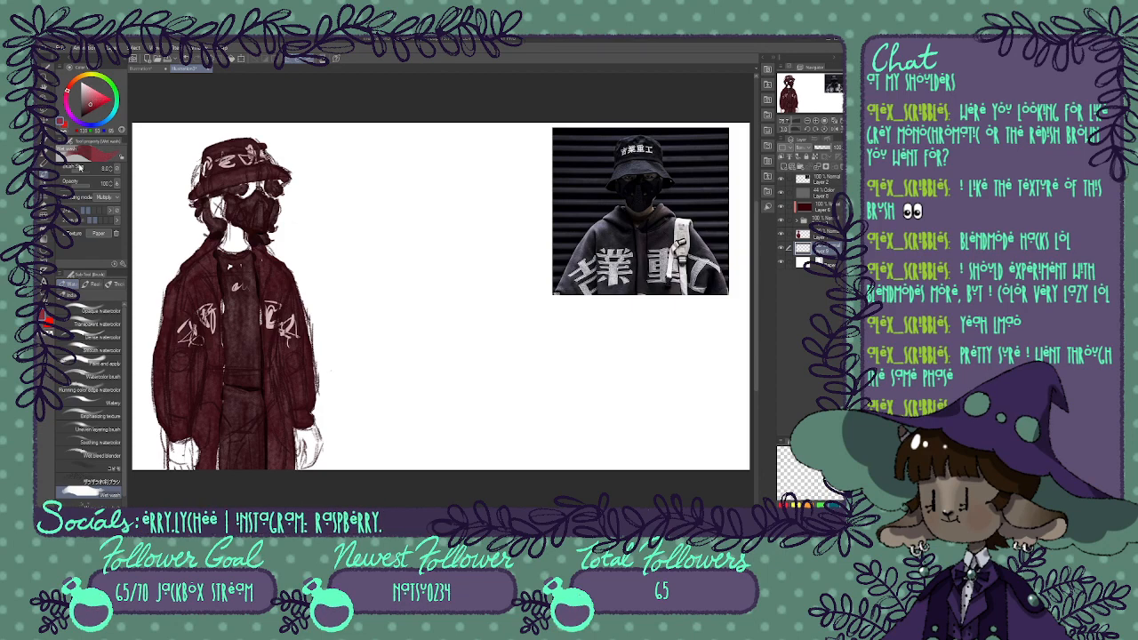
key("g")
left_click(316, 155)
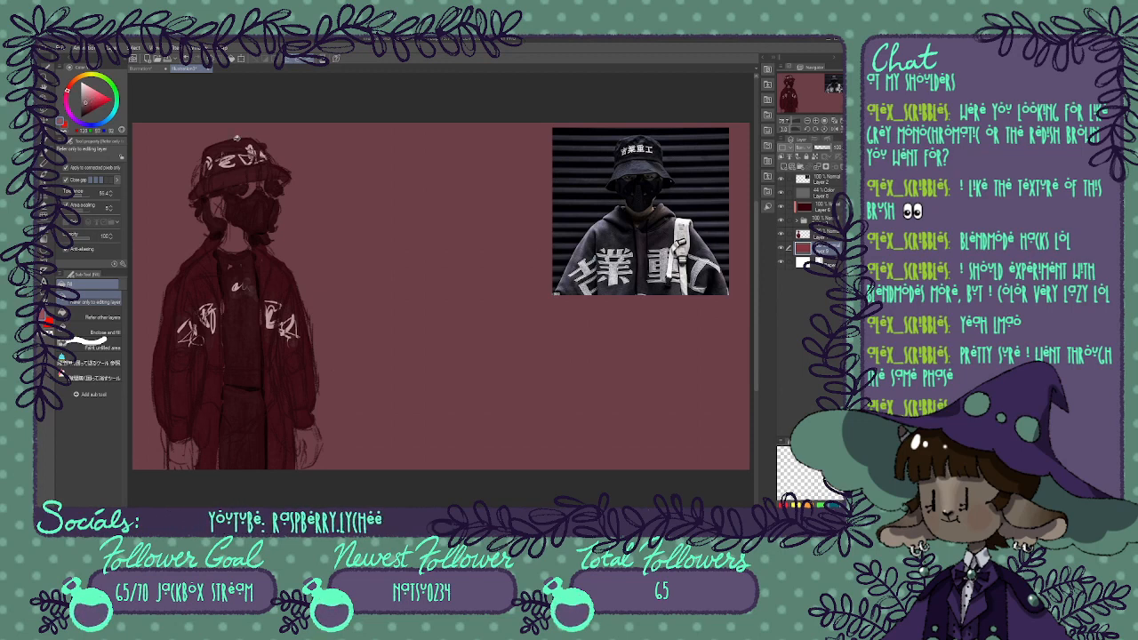
Refill the background layer with lighter tones, trying greyish pinks and a saturated pink before ending on dusty pink.
left_click(166, 148)
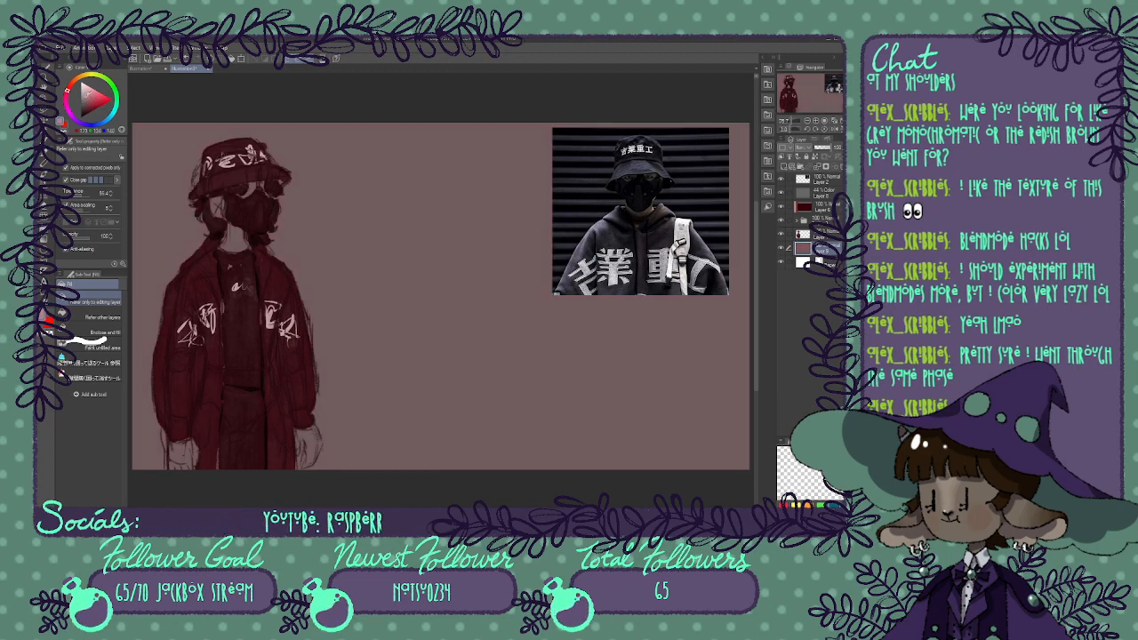
left_click(141, 123)
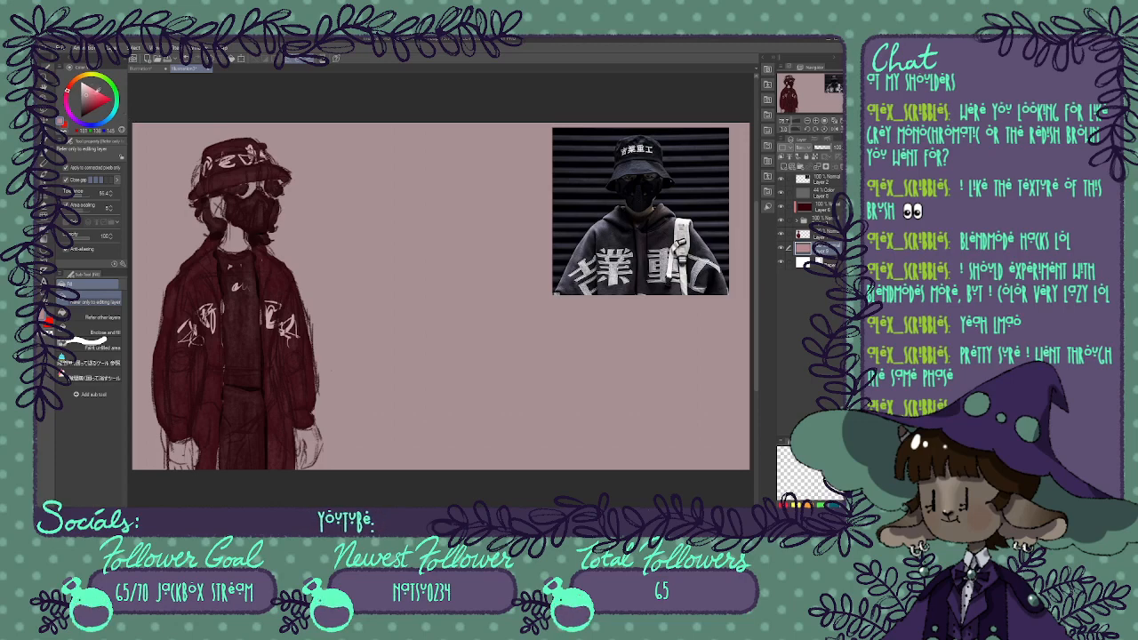
left_click(99, 92)
left_click(162, 129)
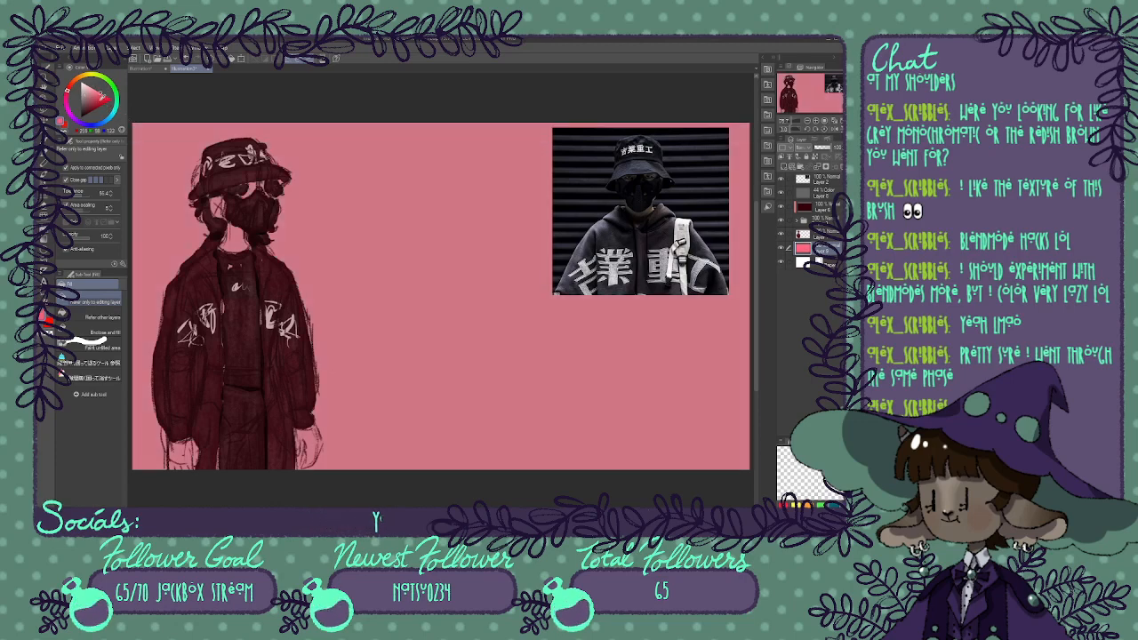
left_click(93, 91)
left_click(155, 129)
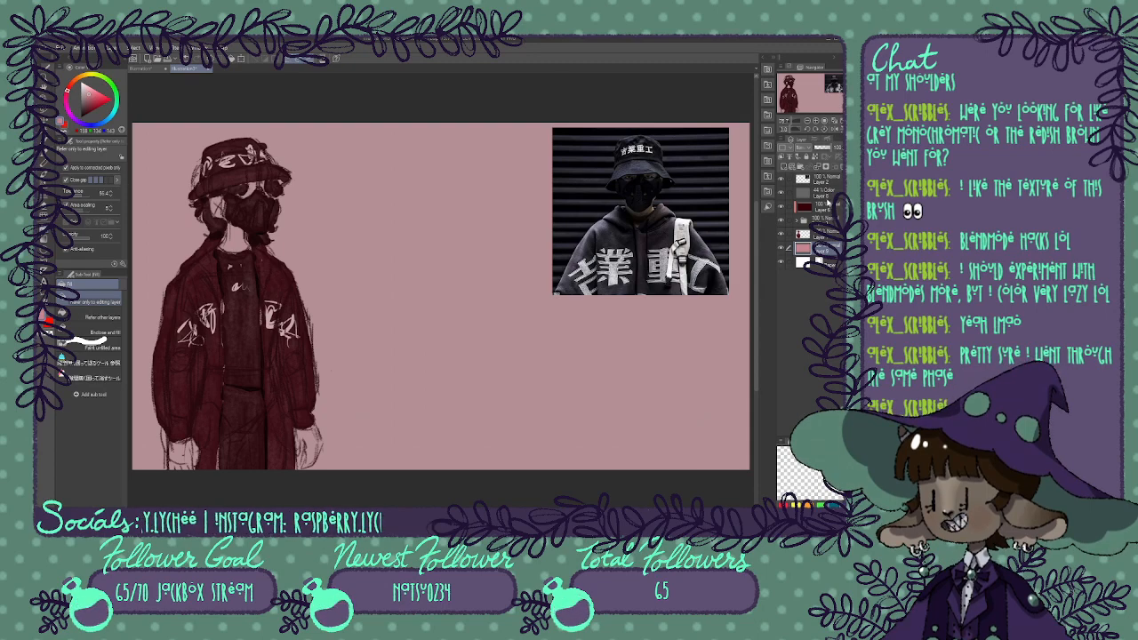
Compare the drawing with the grey Color blending layer hidden, then fill that layer with blue-violet and raise its opacity to 100%.
left_click(823, 199)
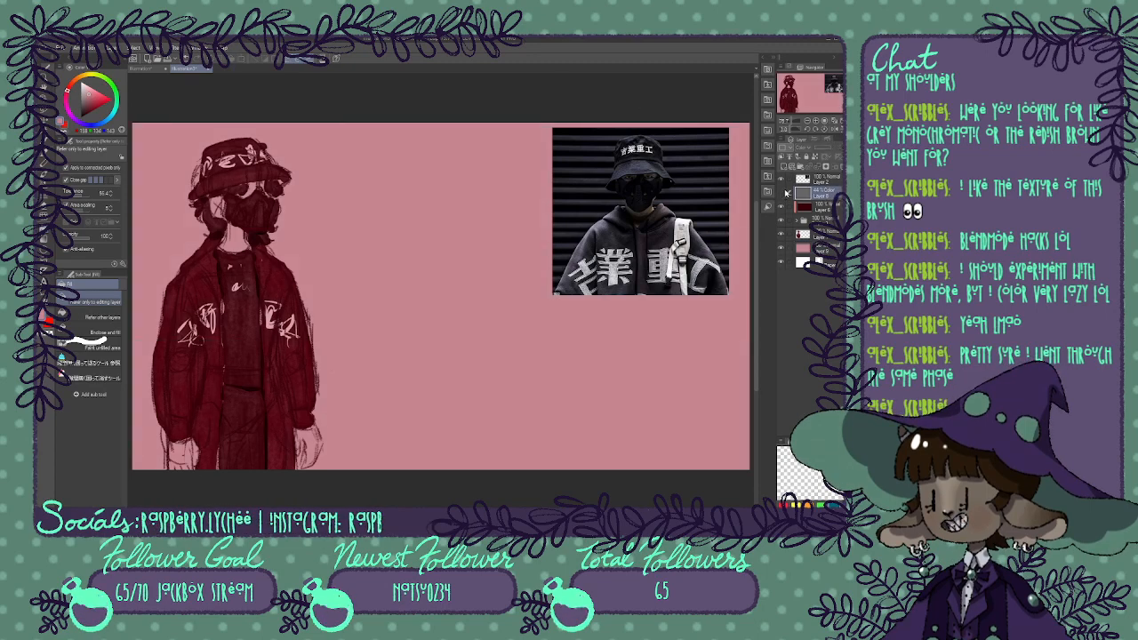
left_click(783, 192)
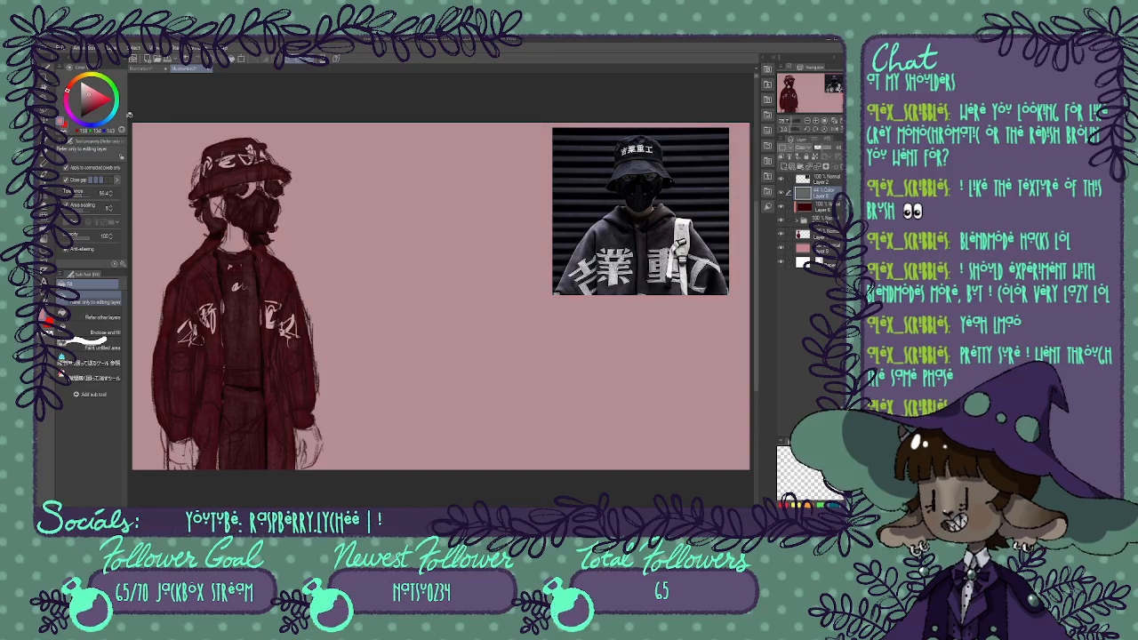
left_click(92, 124)
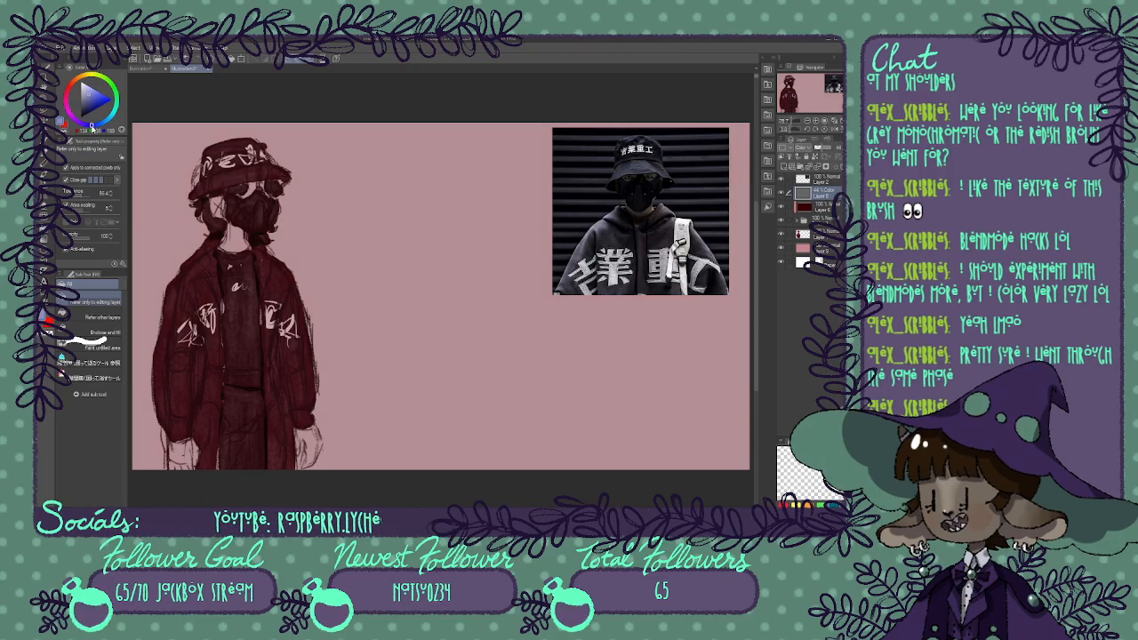
left_click(524, 221)
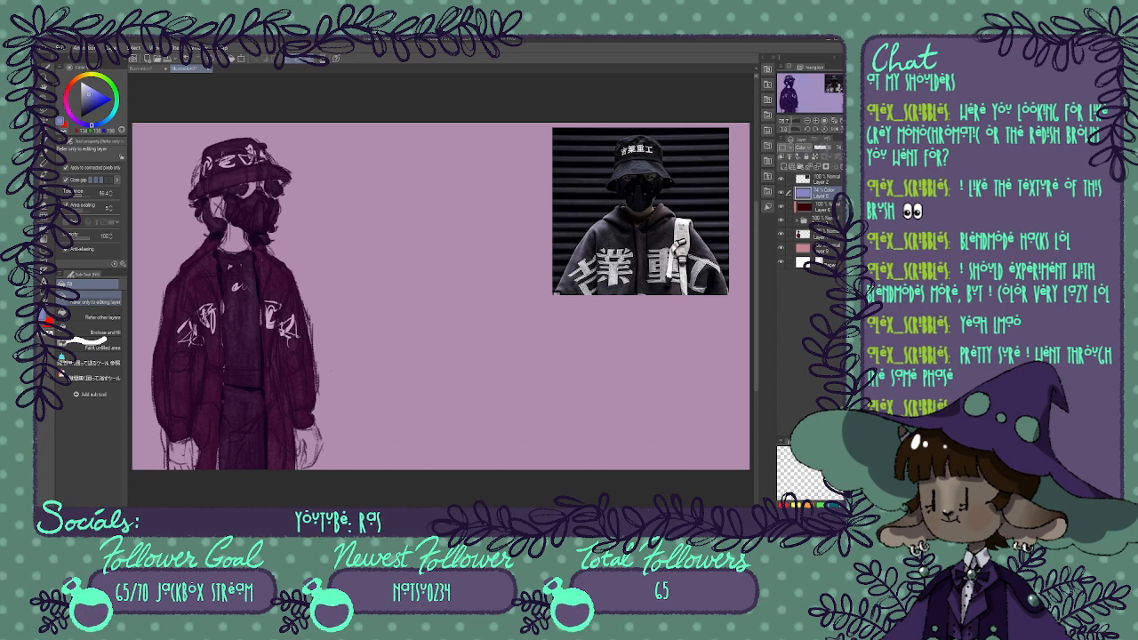
left_click_drag(826, 147, 832, 149)
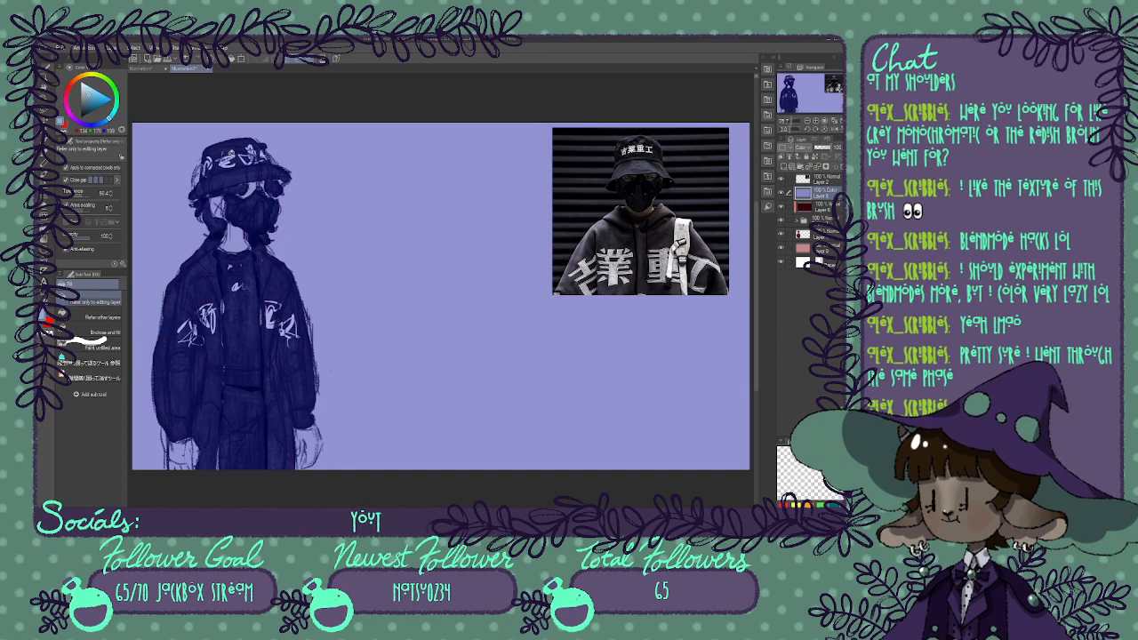
Refill the Color blending layer with different hues, trying blue, olive and green, and end on a warm tan brown.
left_click(338, 168)
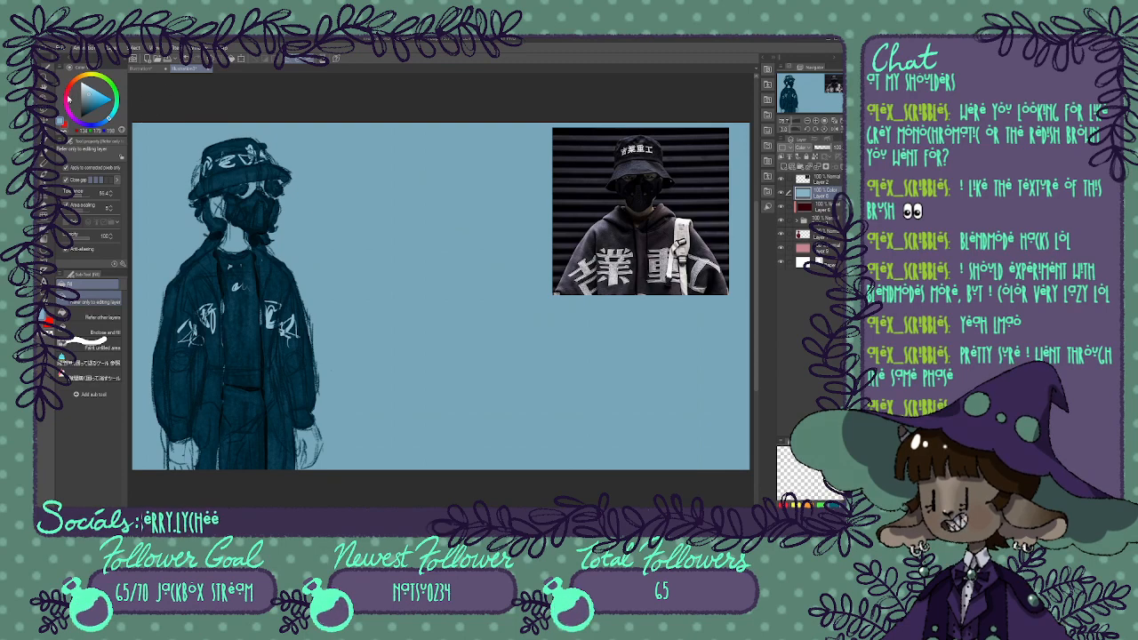
left_click(247, 133)
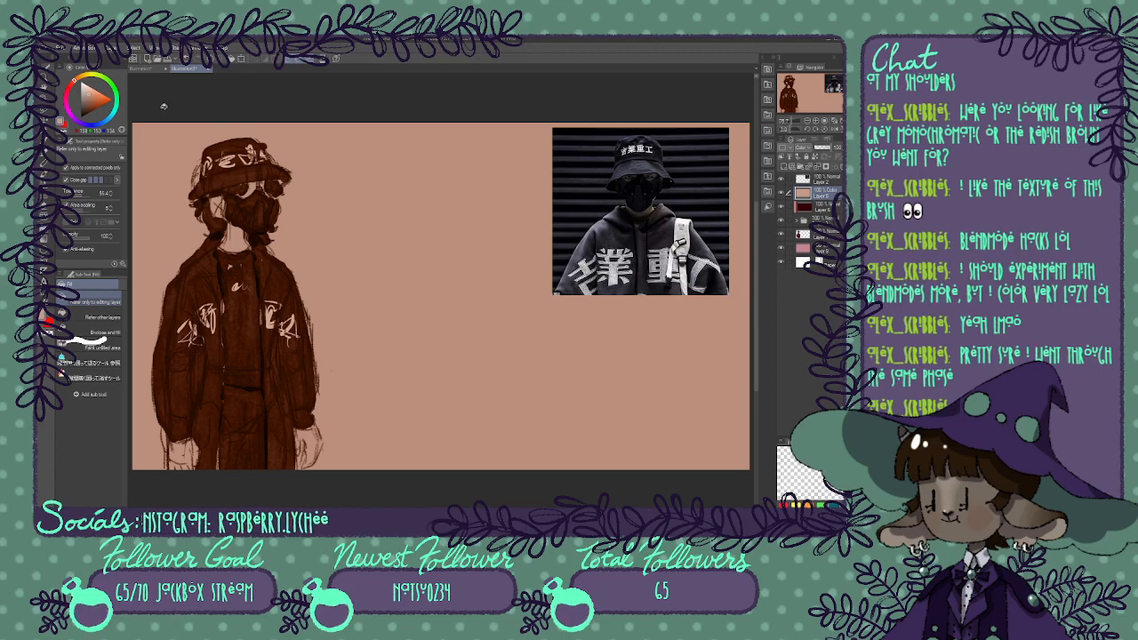
left_click(85, 77)
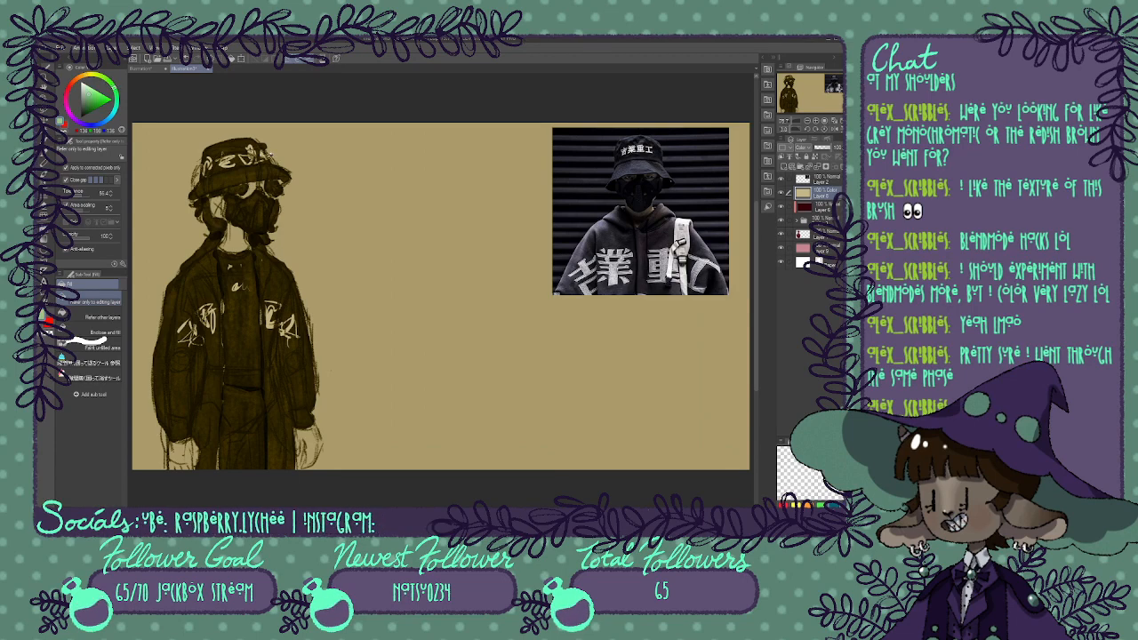
left_click(269, 155)
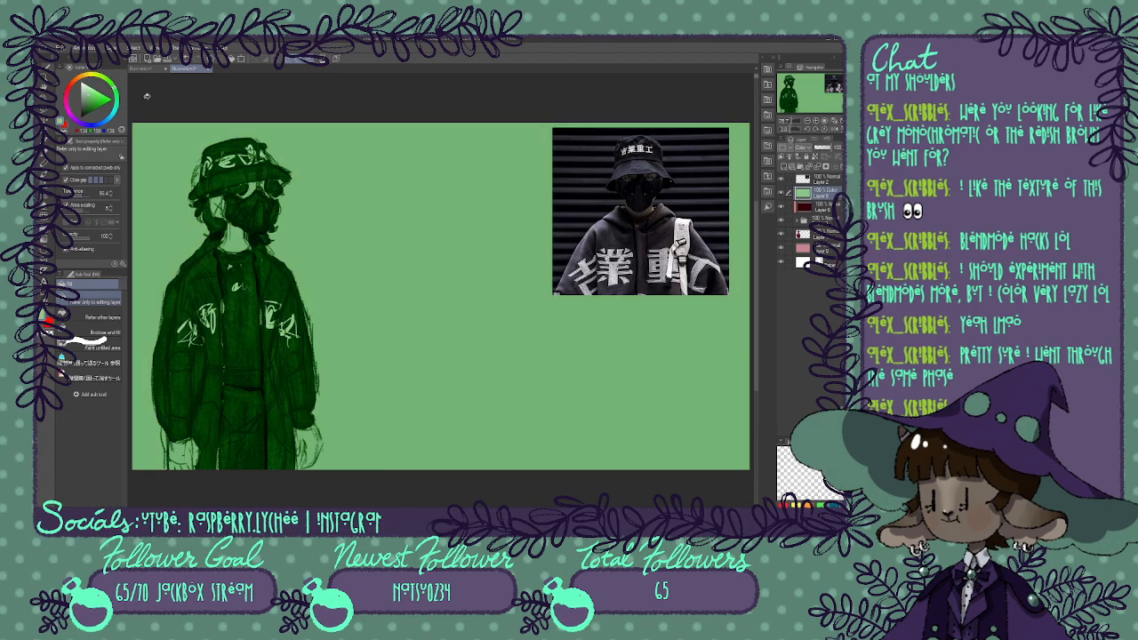
left_click(69, 91)
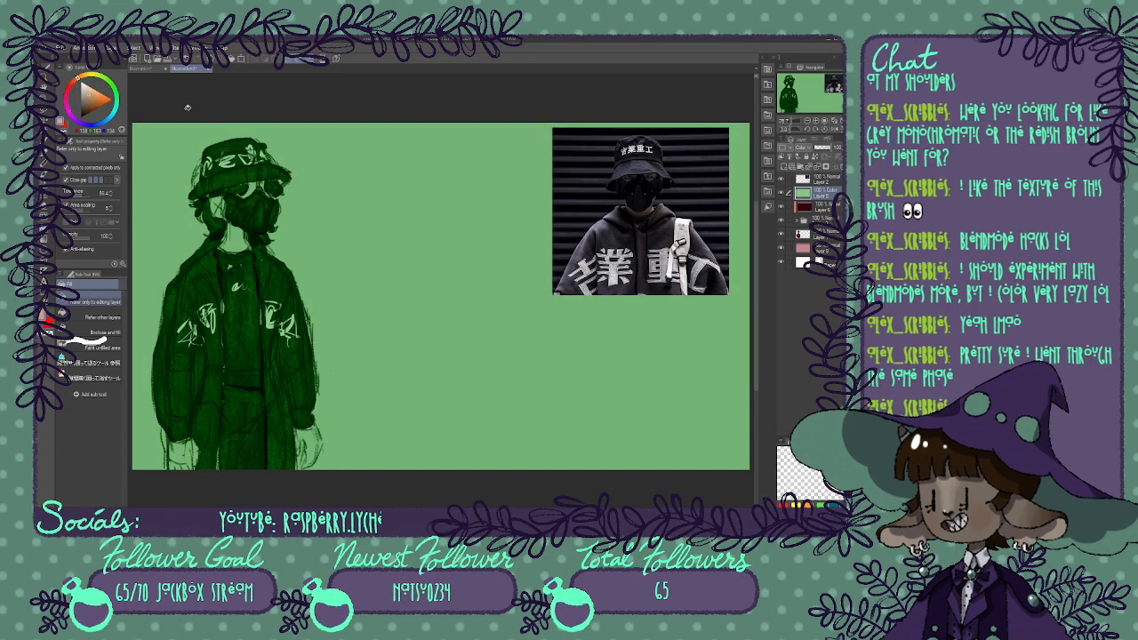
left_click(210, 130)
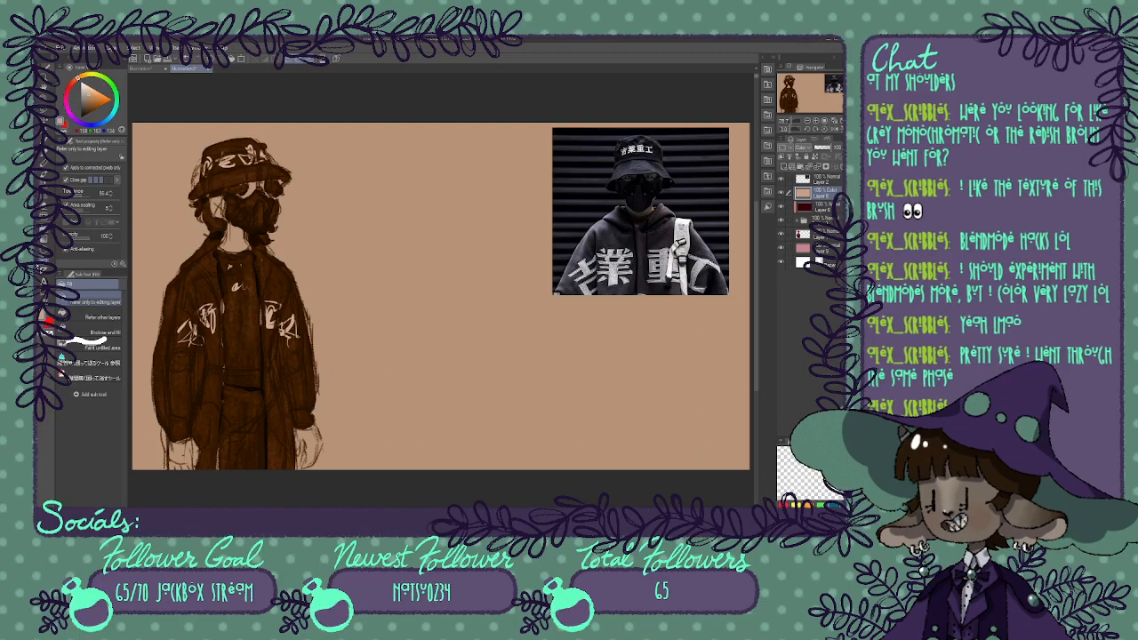
Place the paper03.jpg texture directly above the background fill layer and enlarge it to cover the whole canvas.
left_click(820, 248)
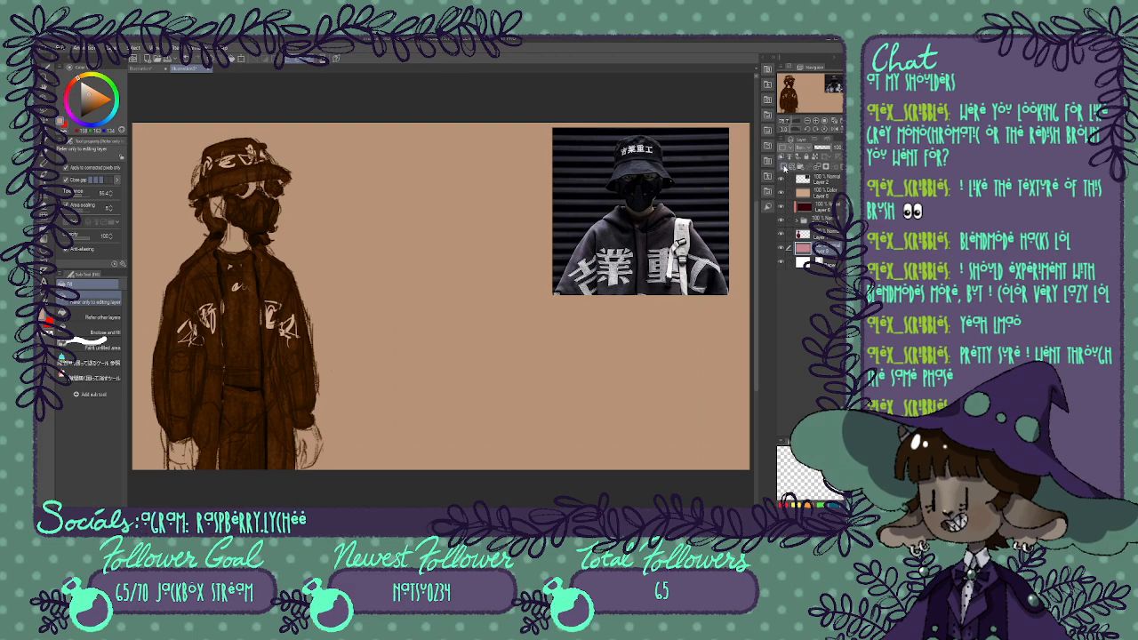
left_click(769, 167)
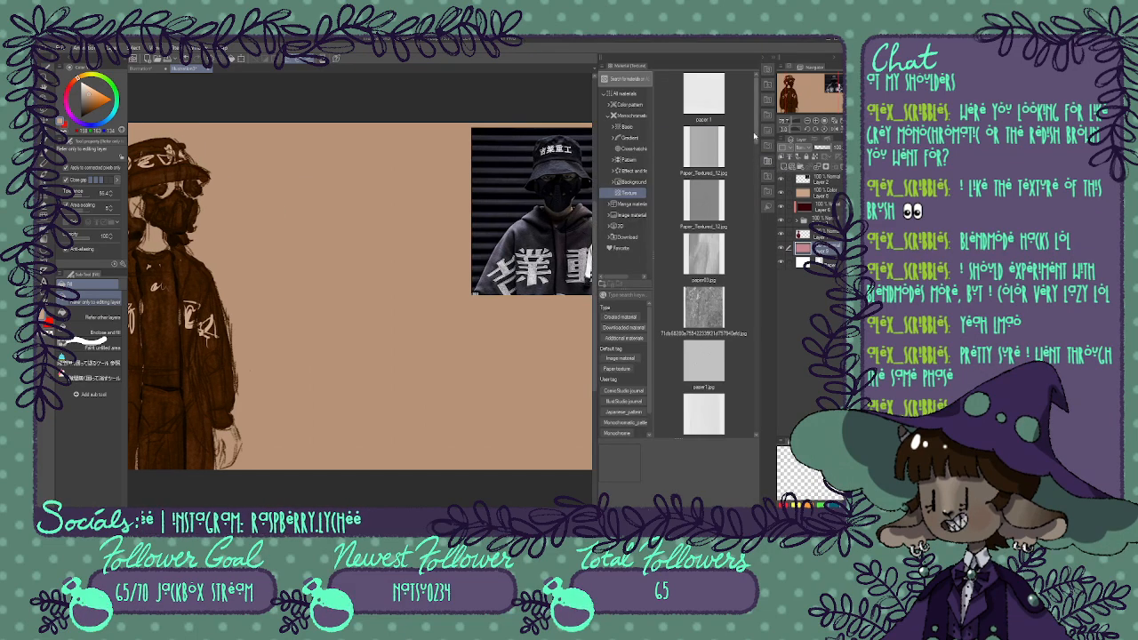
left_click_drag(712, 257, 828, 249)
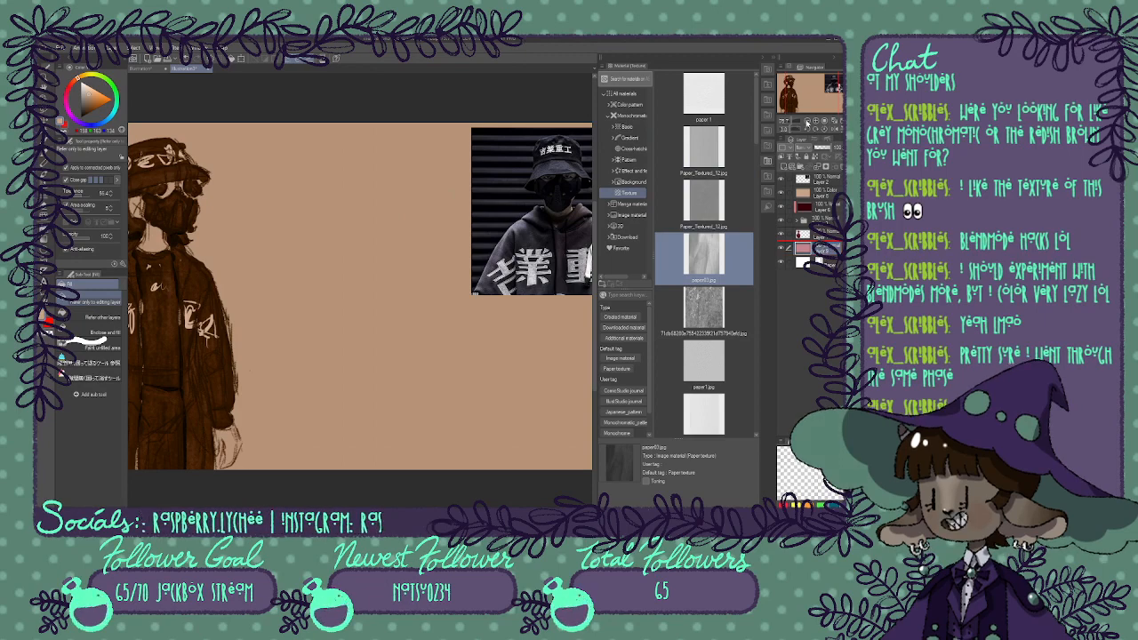
left_click(807, 121)
left_click_drag(815, 108, 819, 106)
left_click(807, 122)
left_click(807, 122)
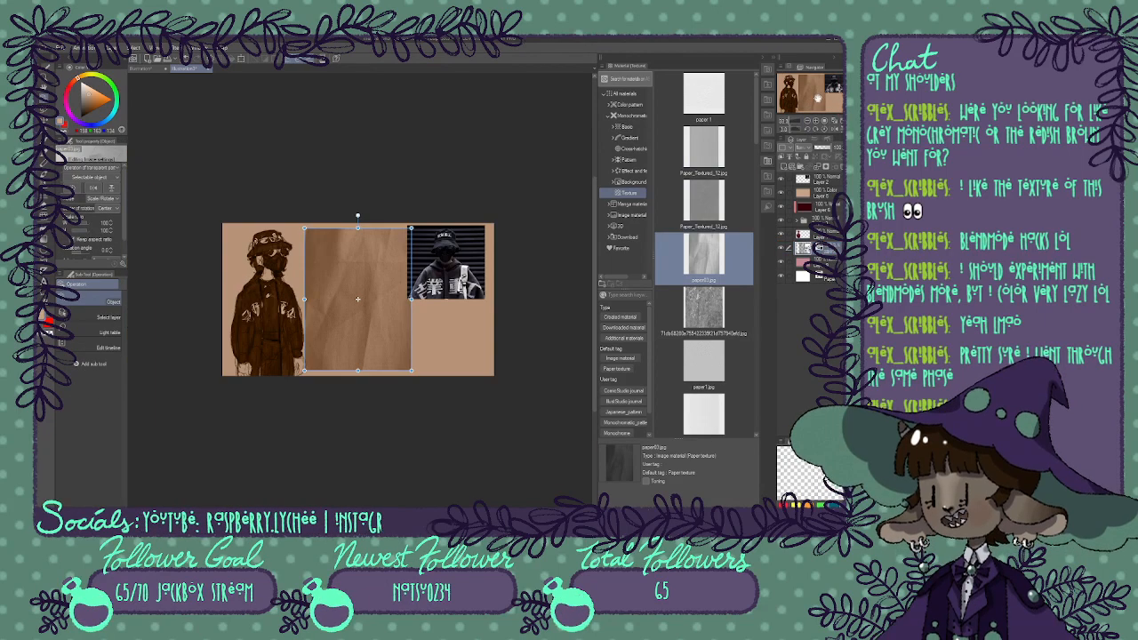
left_click(803, 94)
left_click_drag(449, 291, 554, 289)
left_click_drag(341, 291, 246, 291)
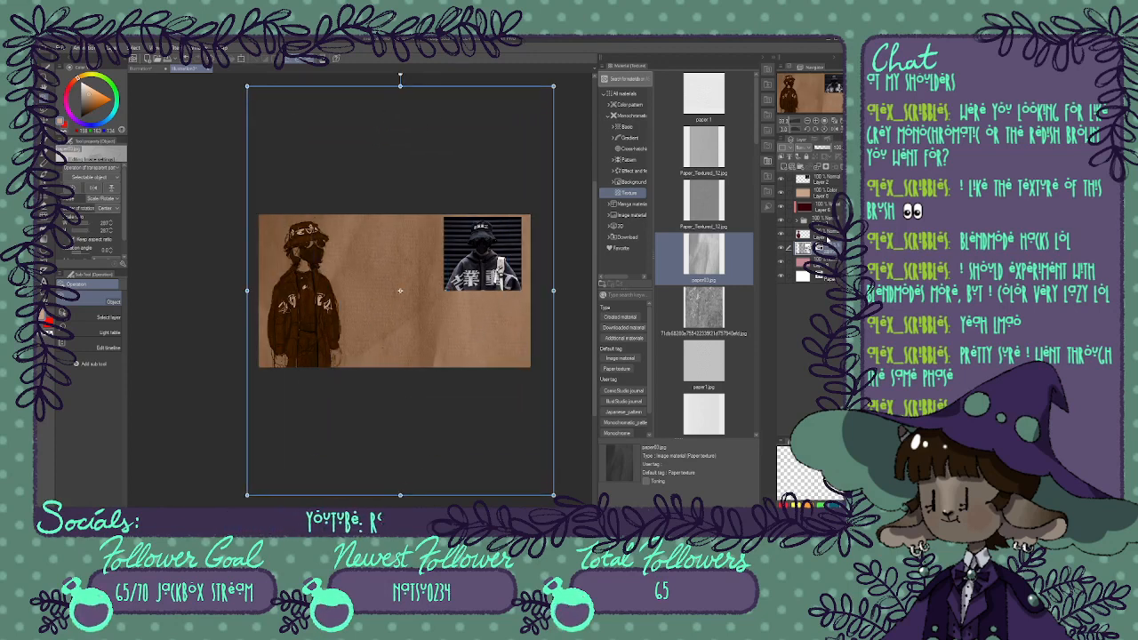
key("Return")
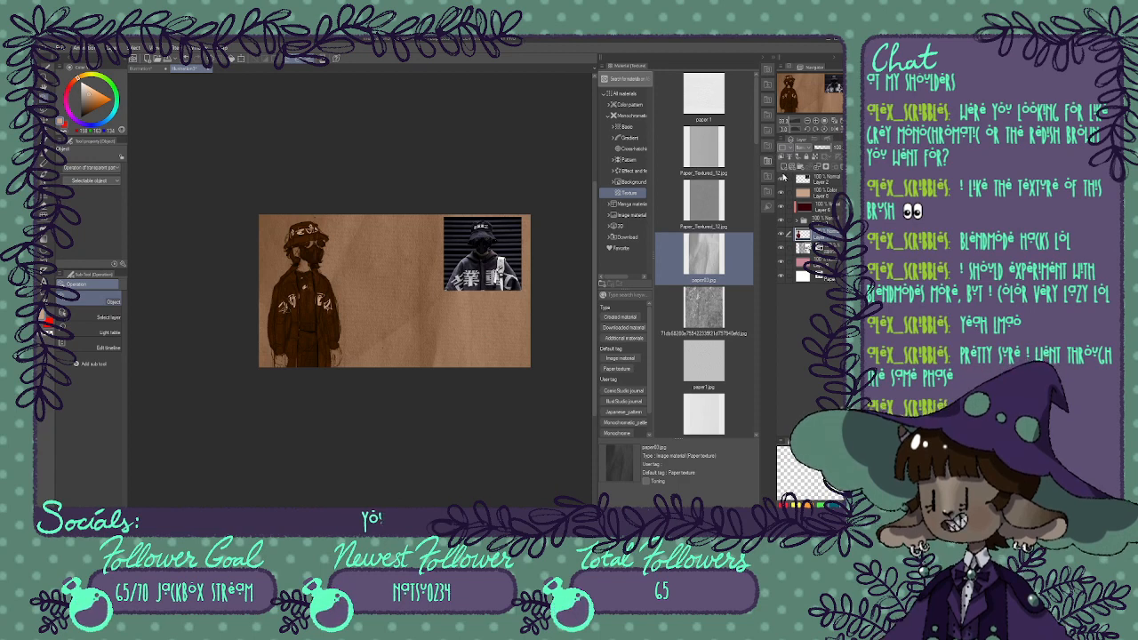
Replace the paper03.jpg layer beneath the character with the Rough paper texture from the materials and lower its opacity.
scroll(757, 153, "down", 3)
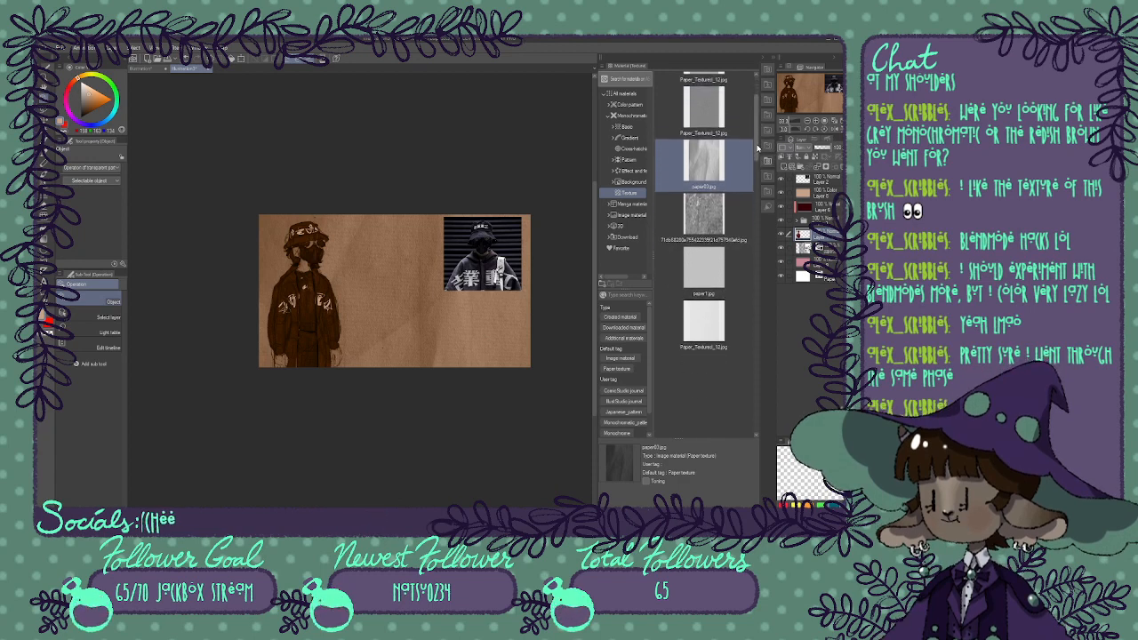
scroll(756, 153, "down", 7)
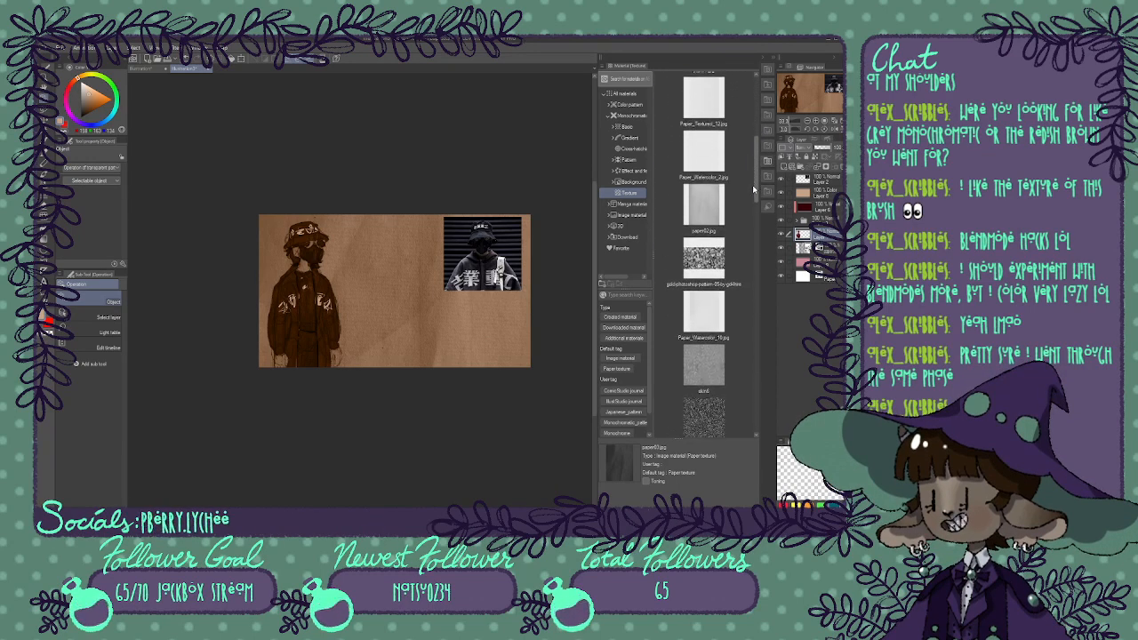
scroll(755, 201, "down", 5)
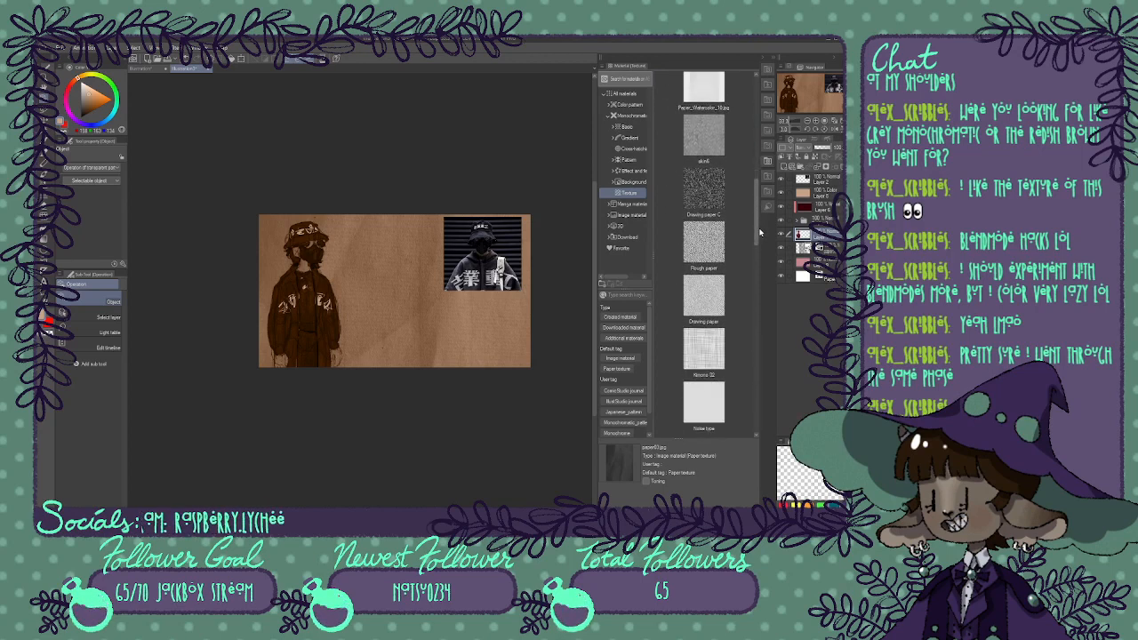
left_click(696, 234)
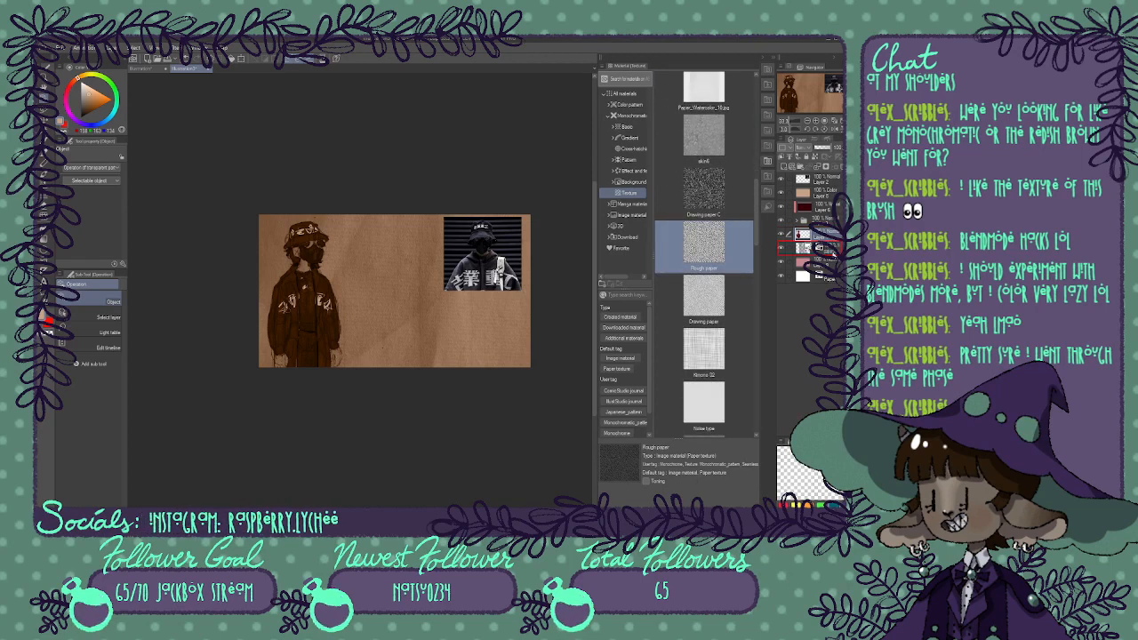
left_click_drag(702, 244, 444, 237)
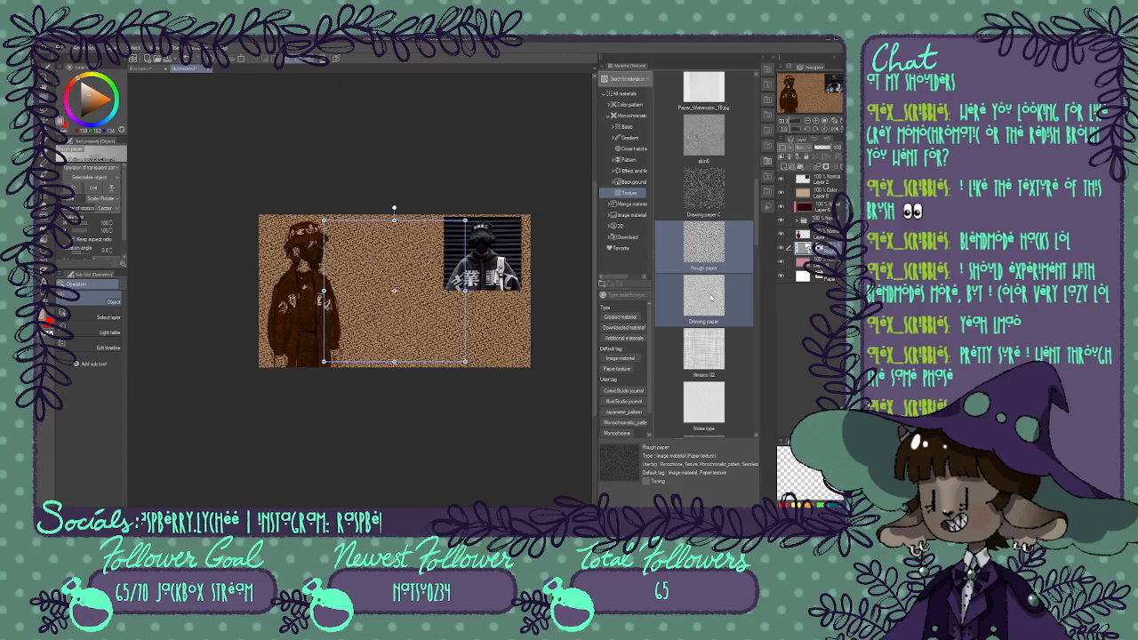
left_click(820, 151)
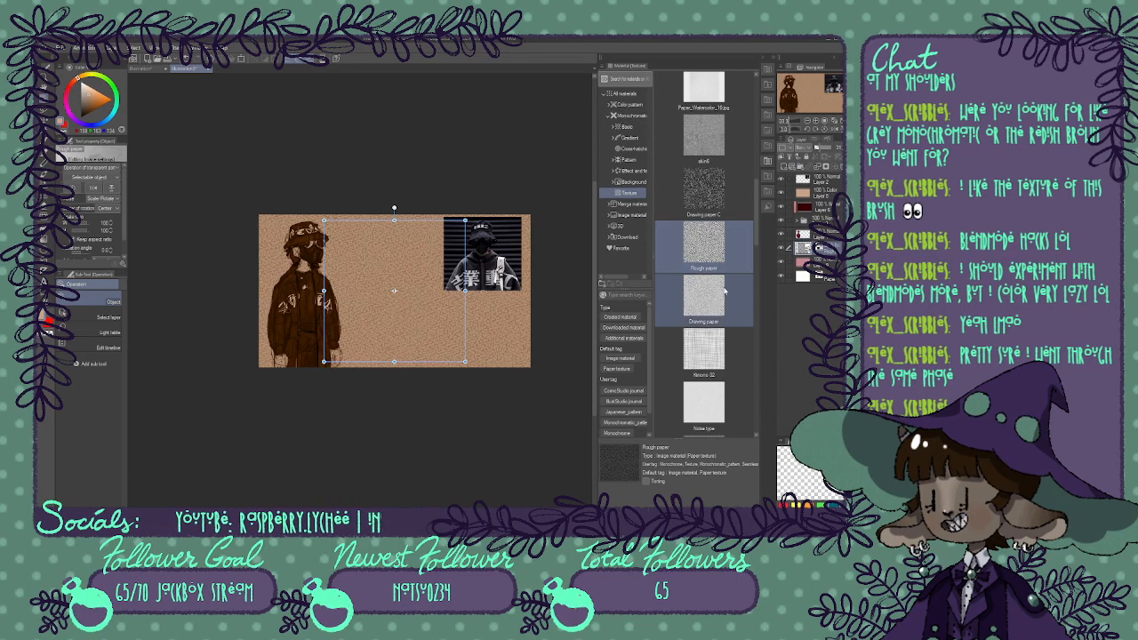
Try the Kimono 02 texture in place of the Rough paper layer beneath the character.
left_click(702, 351)
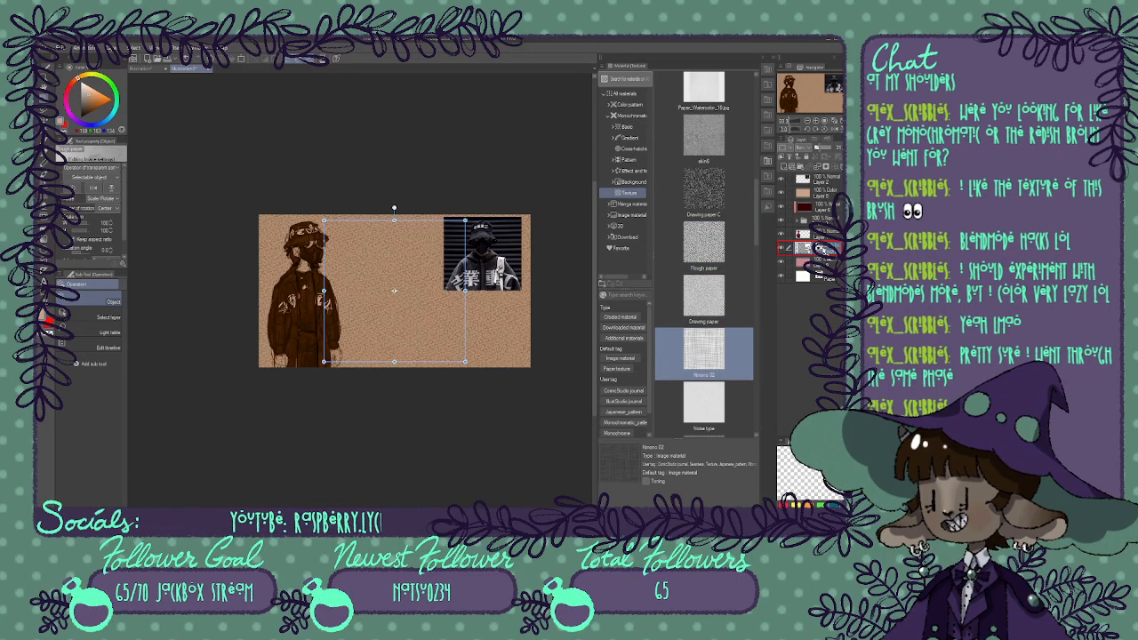
left_click_drag(825, 259, 809, 250)
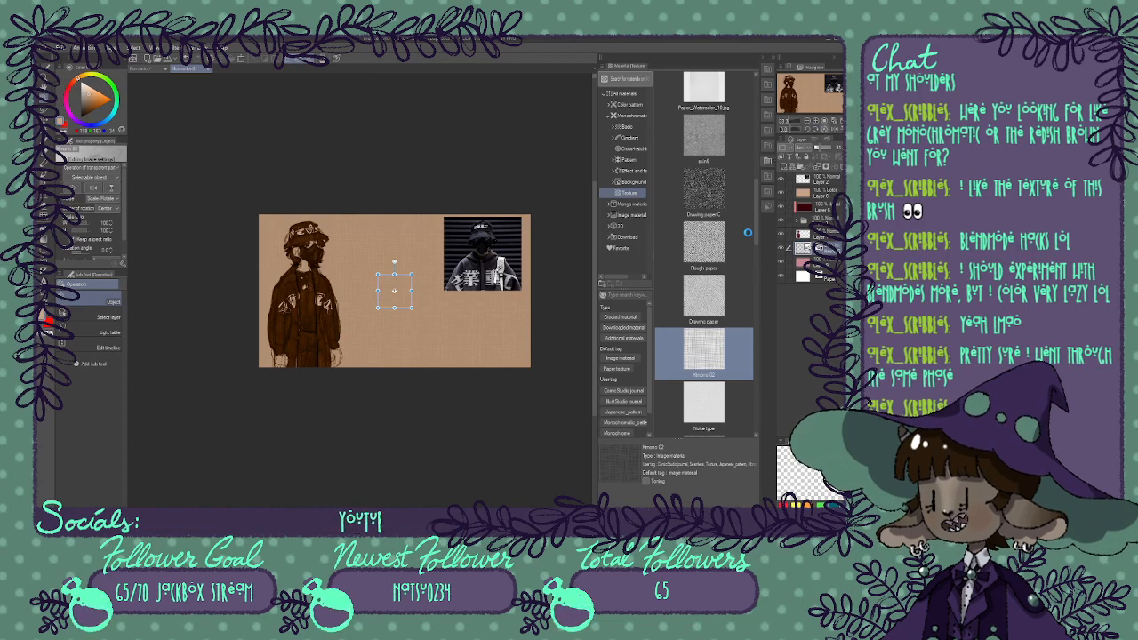
left_click(708, 298)
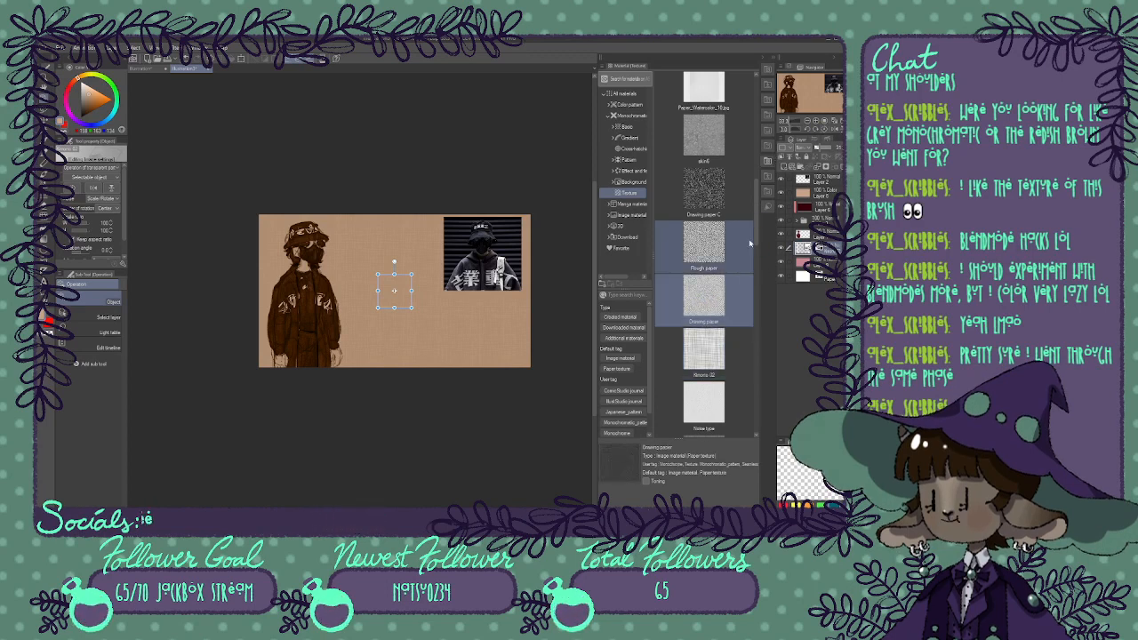
Try the Cotton and Sand textures from the materials as the background texture layer.
scroll(759, 252, "down", 3)
scroll(759, 252, "down", 5)
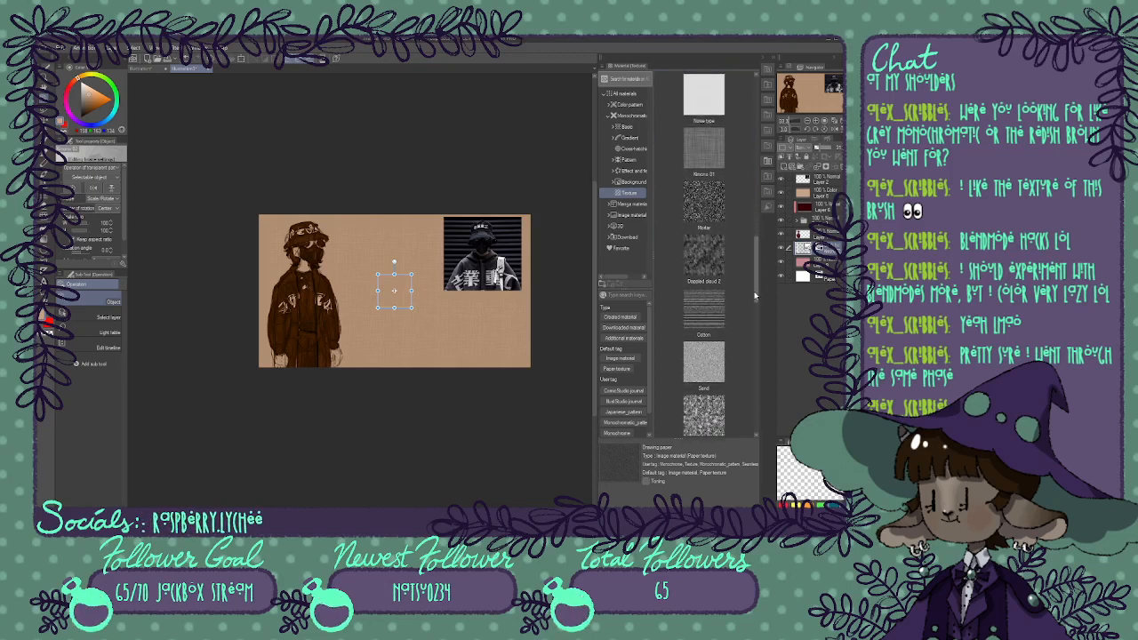
left_click(704, 312)
left_click_drag(821, 250, 820, 249)
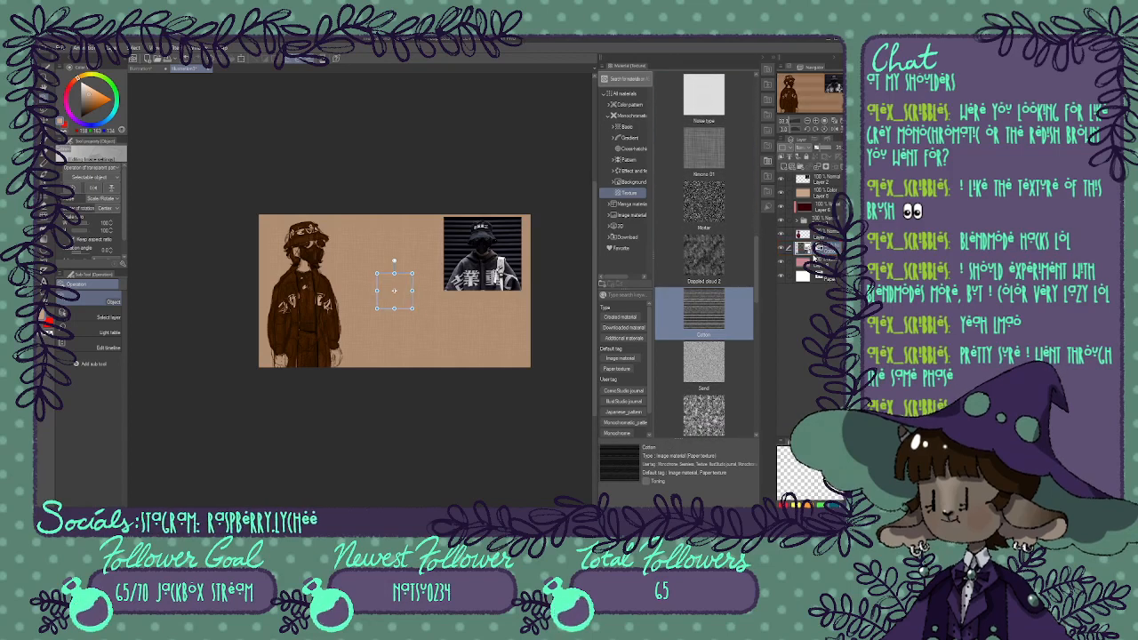
left_click_drag(703, 362, 787, 249)
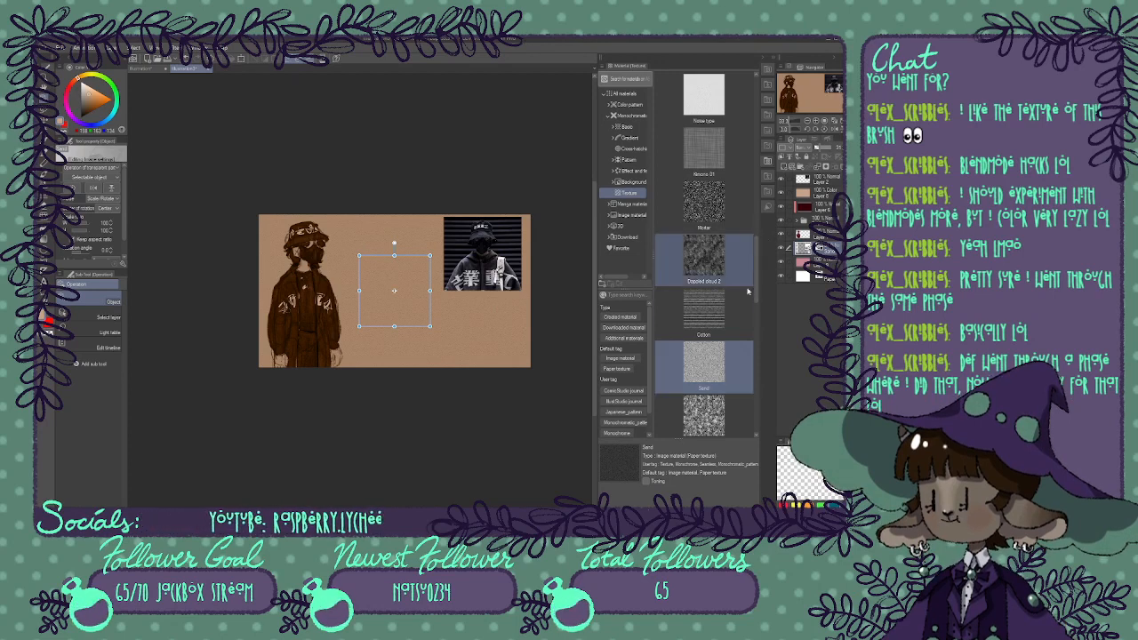
Try the Wood and Mermaid textures in place of the Sand background layer.
scroll(751, 298, "down", 5)
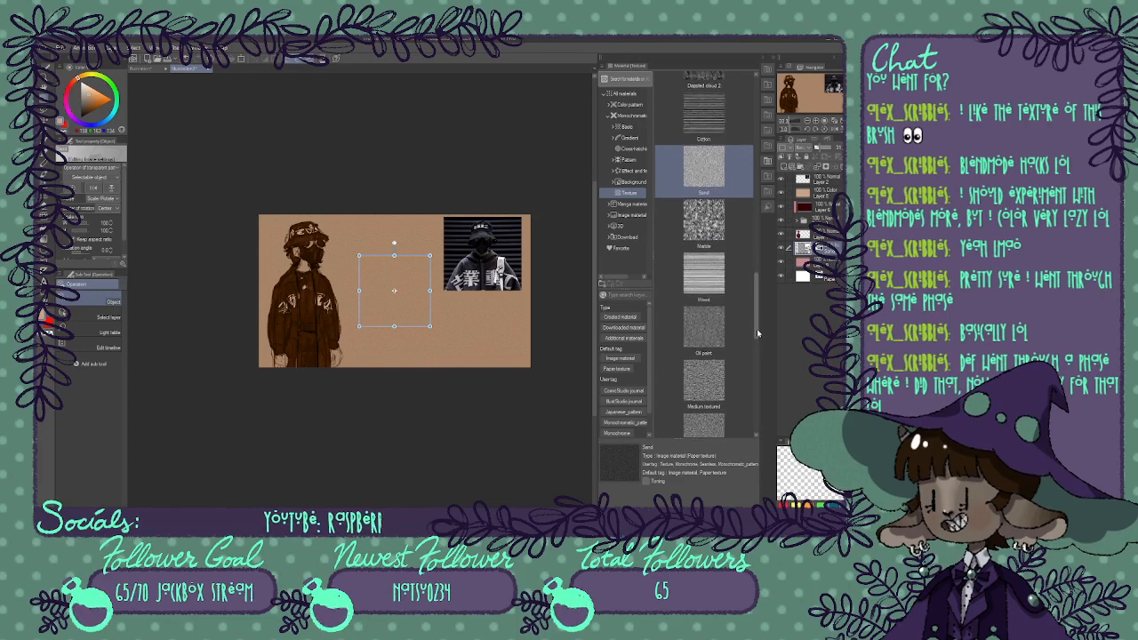
left_click_drag(716, 274, 822, 252)
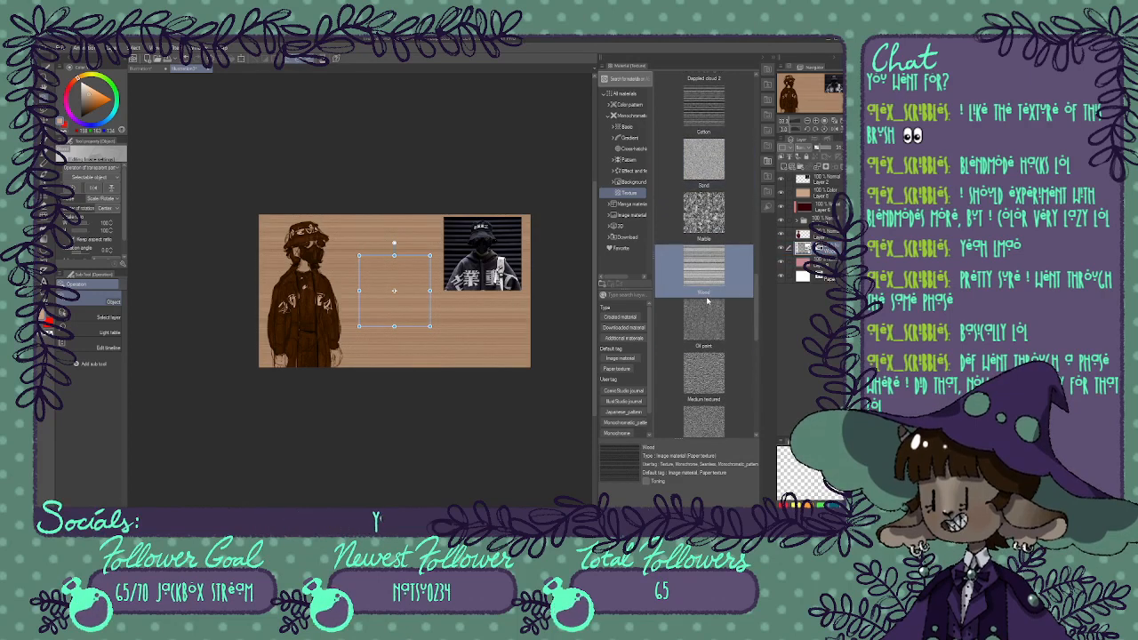
left_click_drag(756, 300, 752, 347)
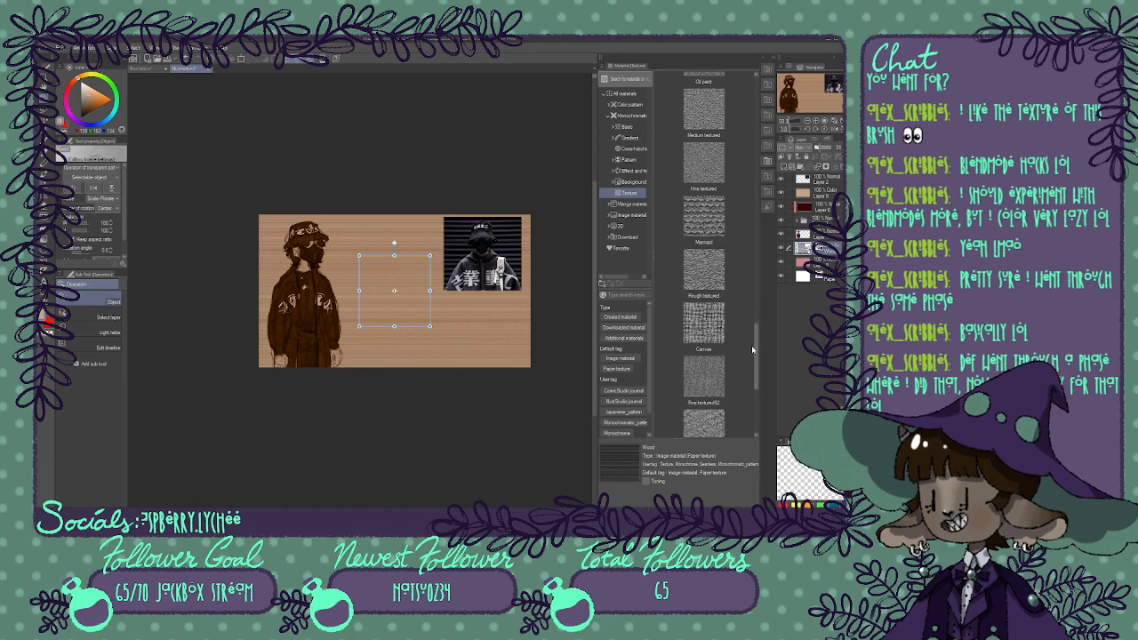
left_click(743, 223)
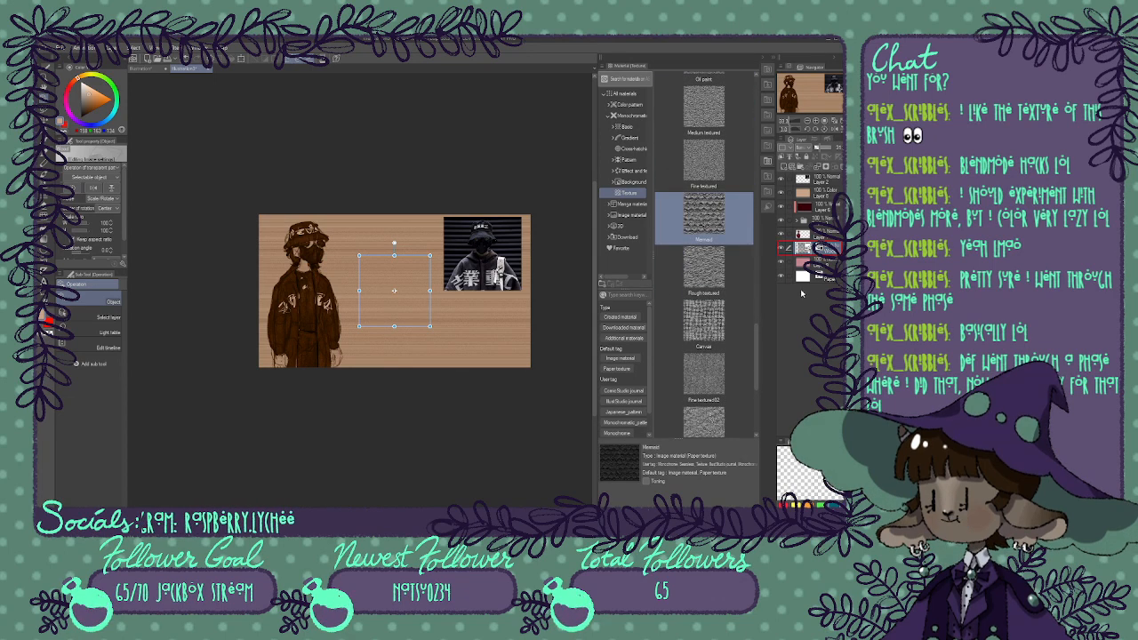
Try the Dappled cloud 1 and Pencil textures on the background texture layer.
left_click_drag(757, 335, 760, 368)
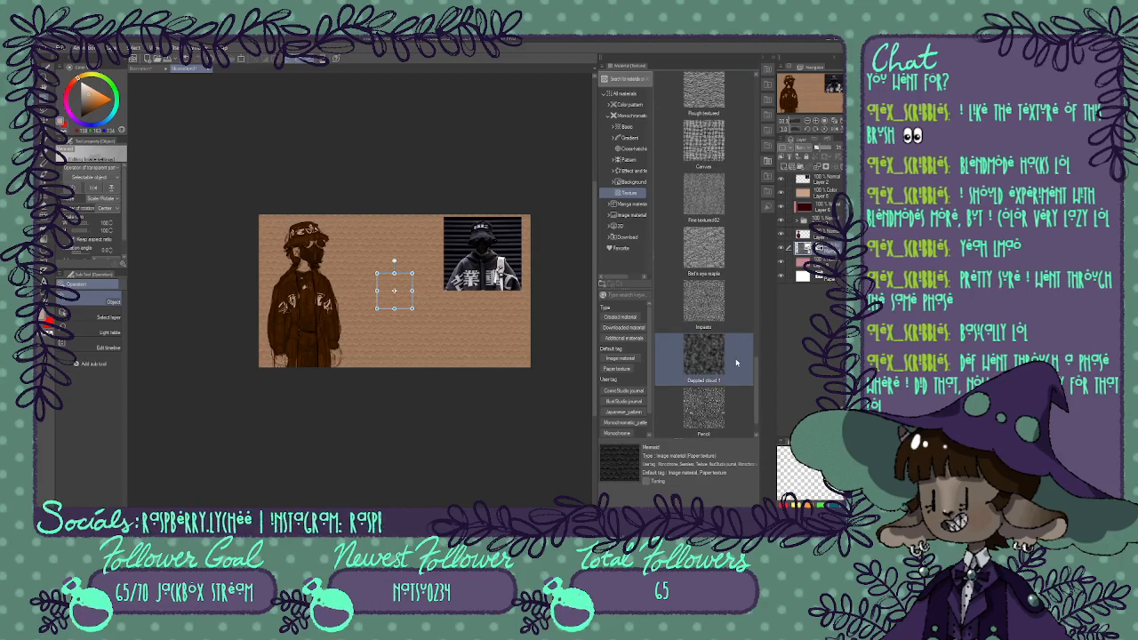
left_click(702, 358)
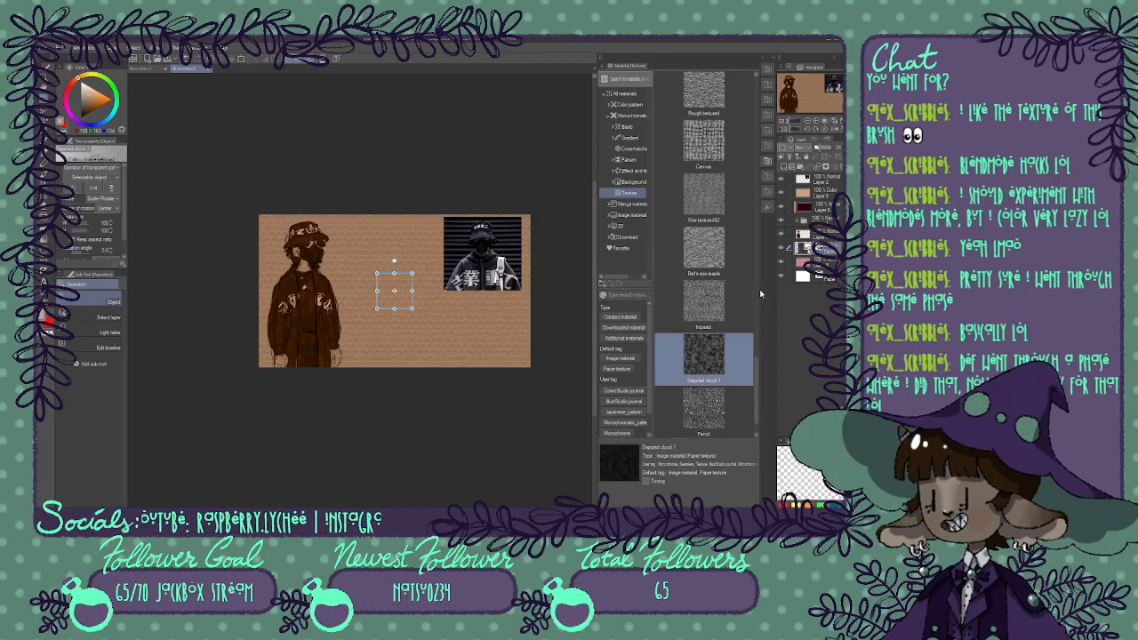
scroll(754, 373, "down", 2)
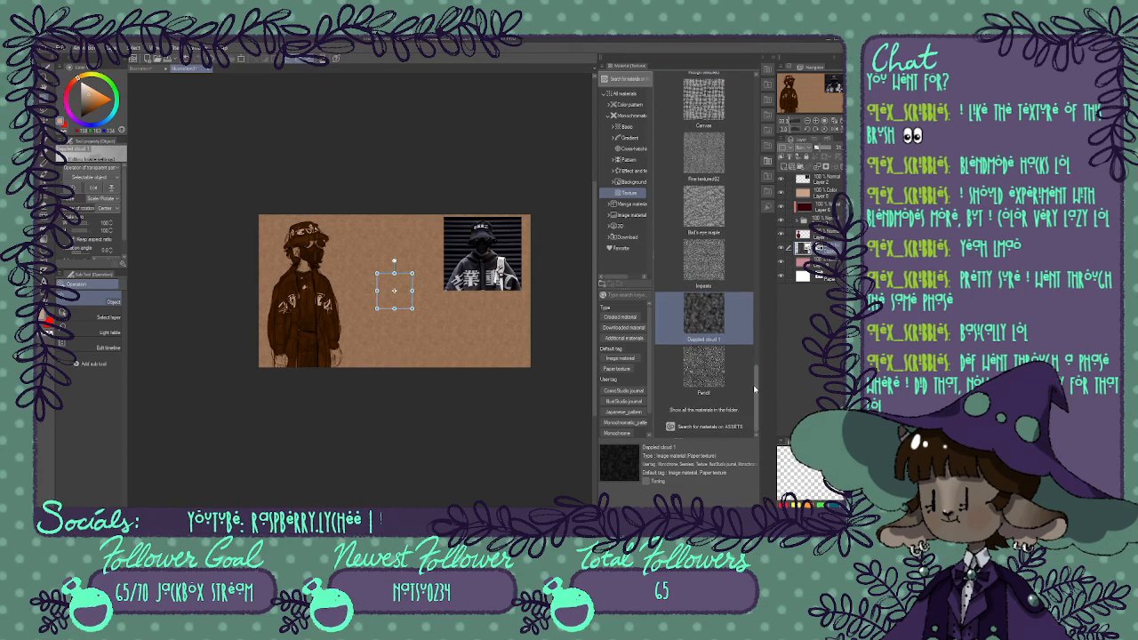
left_click(751, 374)
left_click_drag(823, 249, 820, 249)
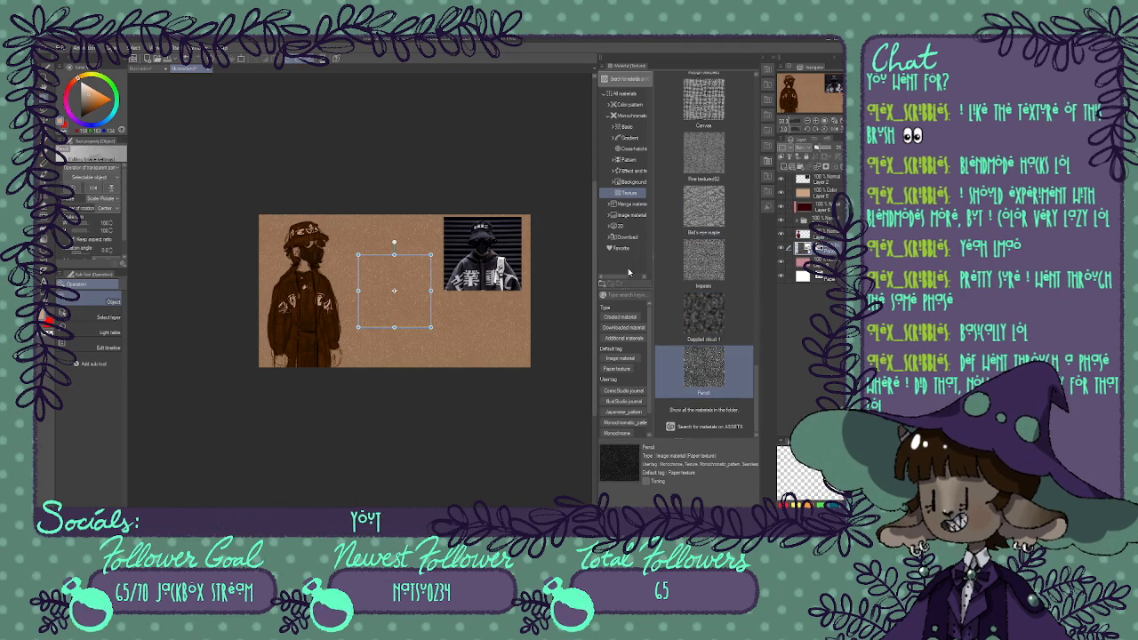
Try the Noise type texture in place of the Pencil background layer.
scroll(762, 349, "up", 3)
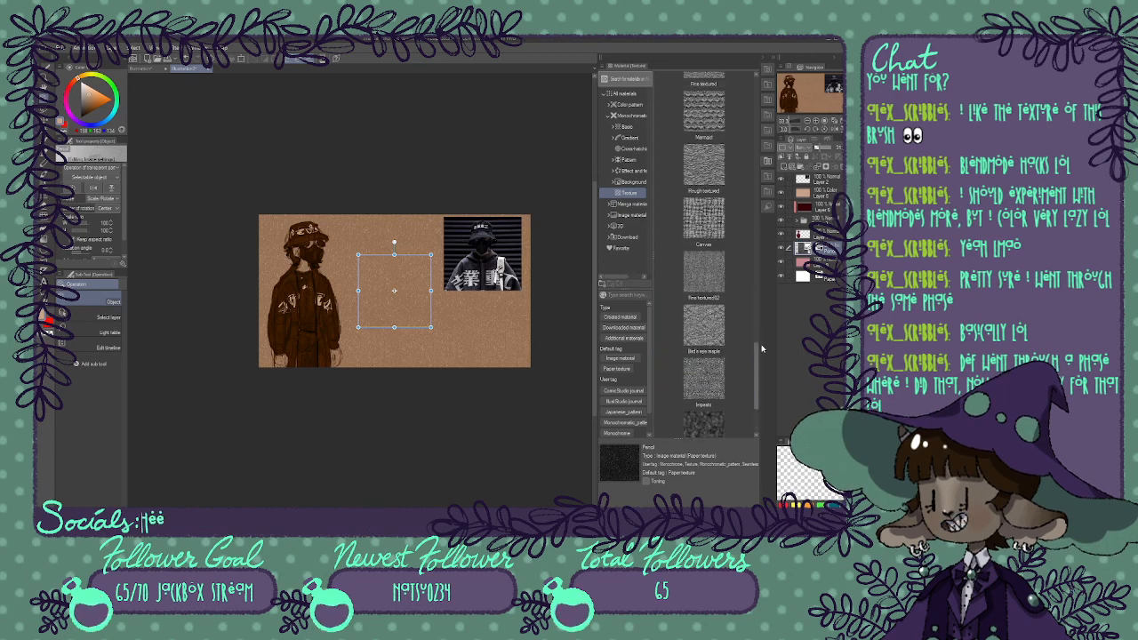
scroll(762, 348, "up", 8)
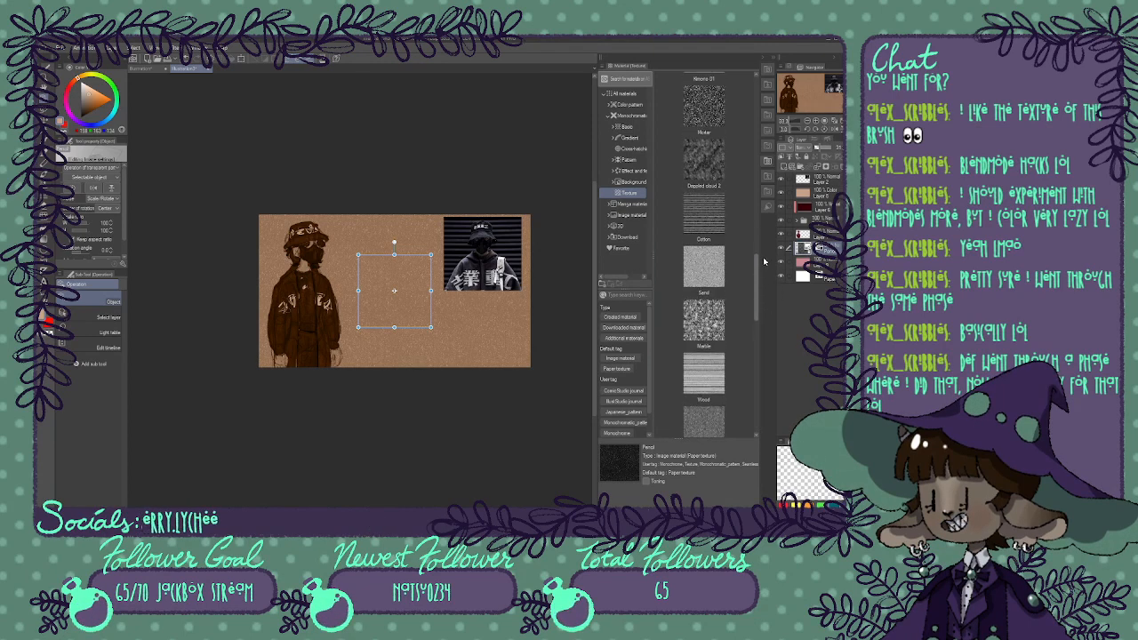
mouse_move(764, 261)
left_mouse_down()
mouse_move(760, 192)
mouse_move(762, 204)
left_mouse_up()
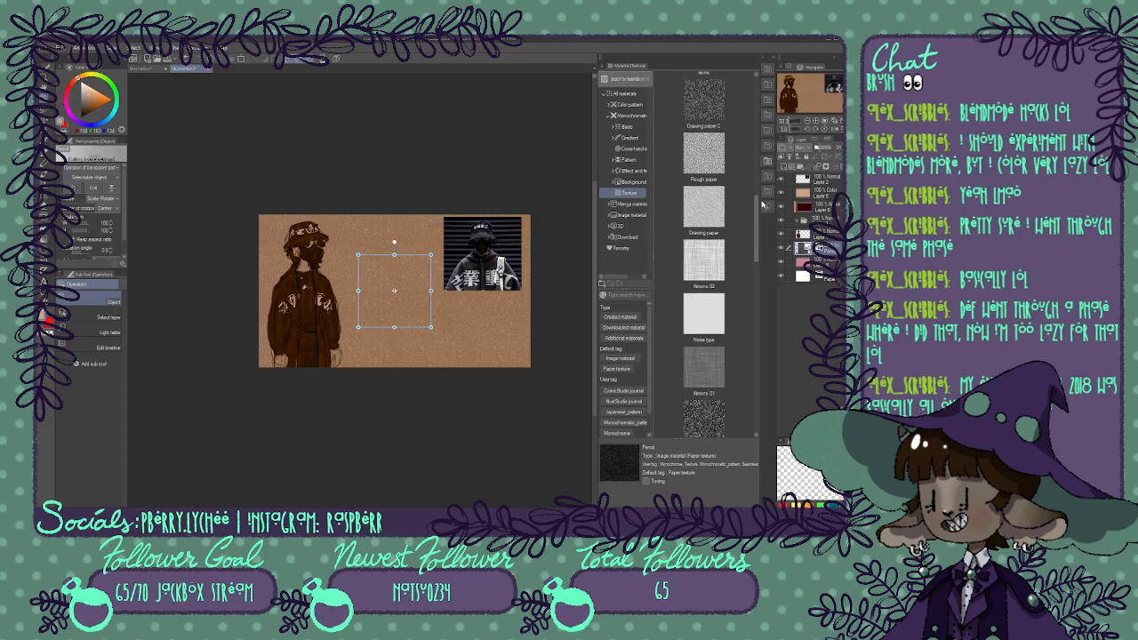
left_click(704, 315)
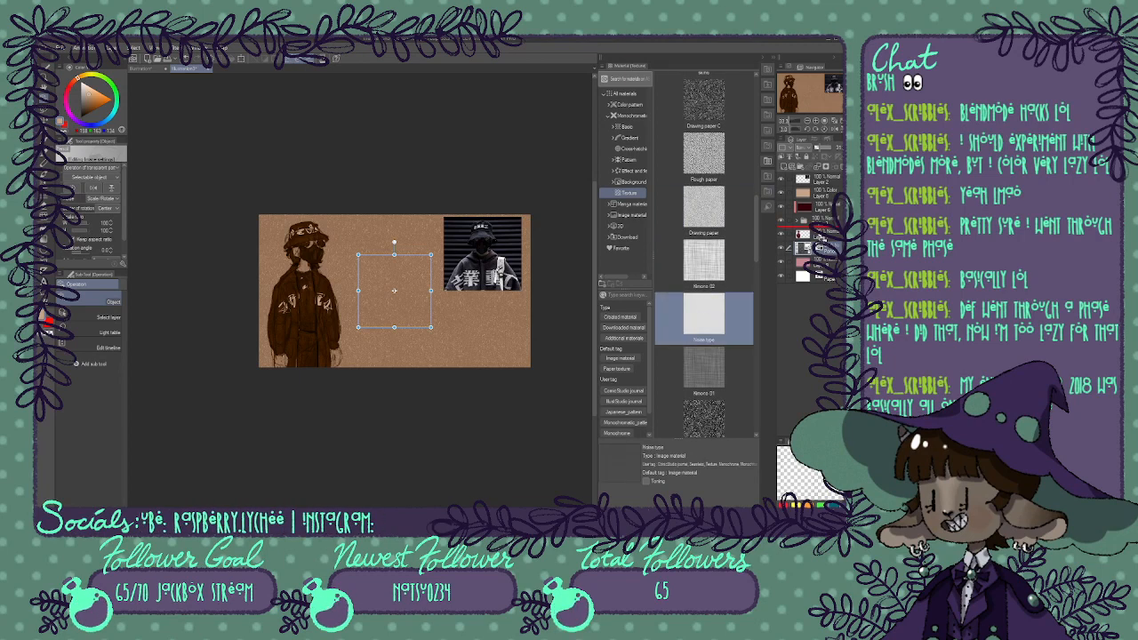
left_click_drag(818, 248, 816, 247)
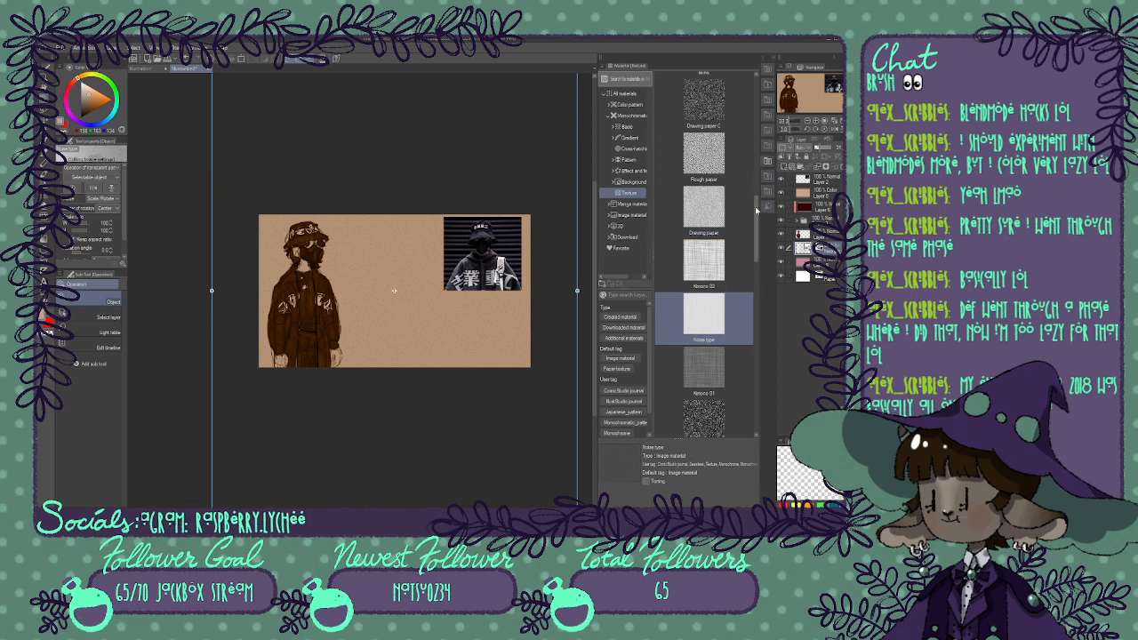
Try the gold photoshop pattern texture as the background and enlarge it to cover the whole canvas.
left_click_drag(757, 210, 748, 158)
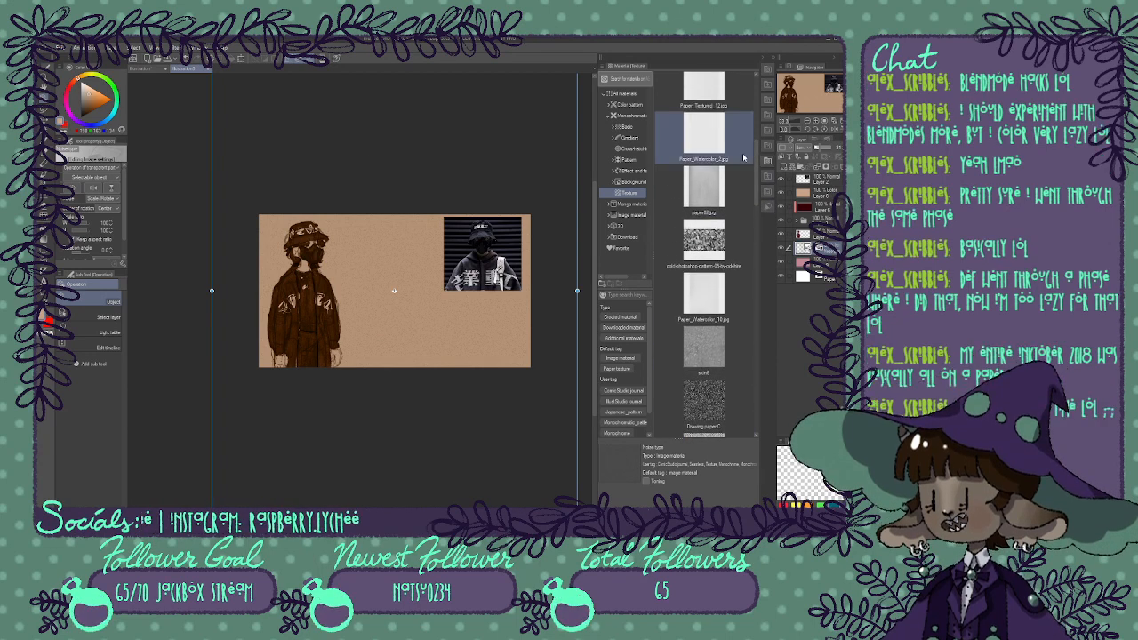
left_click_drag(705, 244, 828, 250)
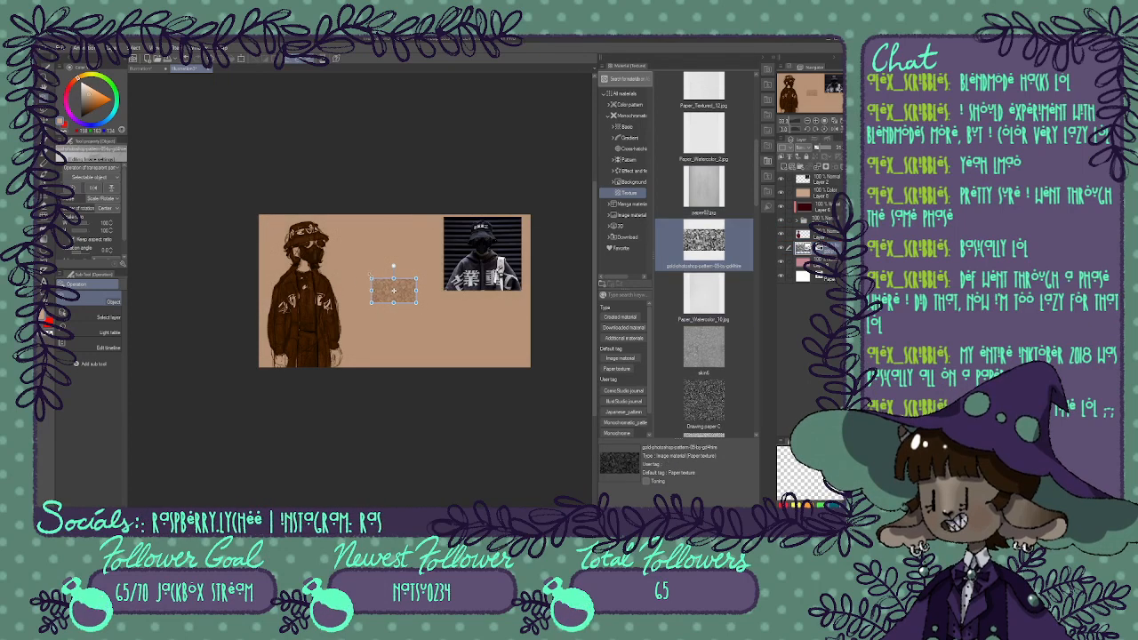
left_click_drag(371, 278, 254, 215)
left_click_drag(415, 302, 548, 373)
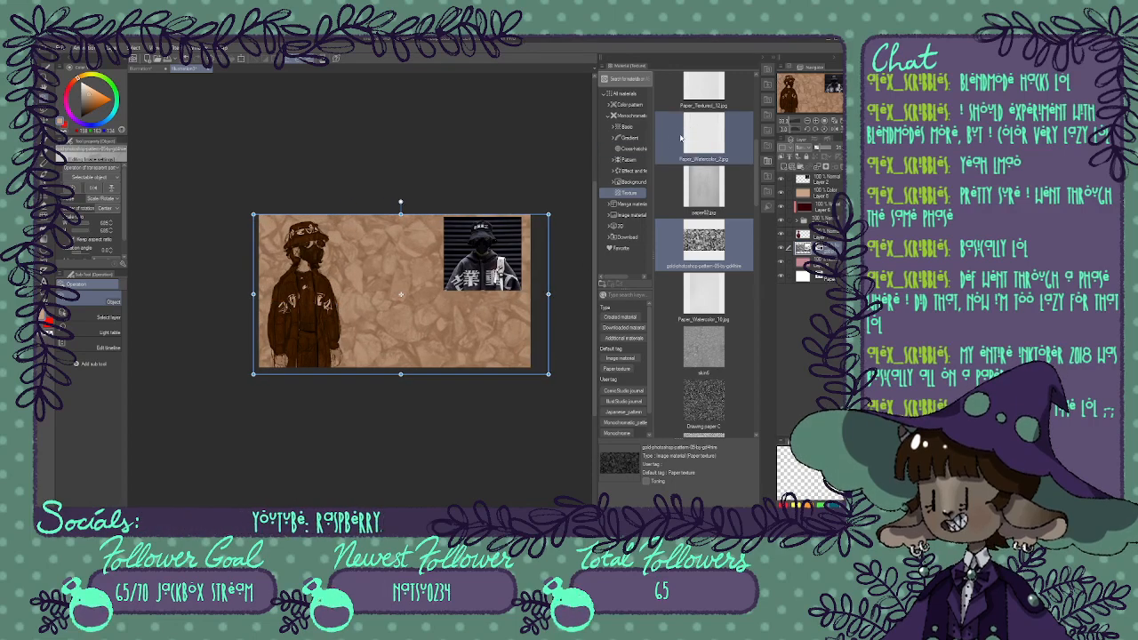
Replace the gold pattern with paper02.jpg, then enlarge and shift it until it covers the canvas.
left_click_drag(703, 187, 802, 247)
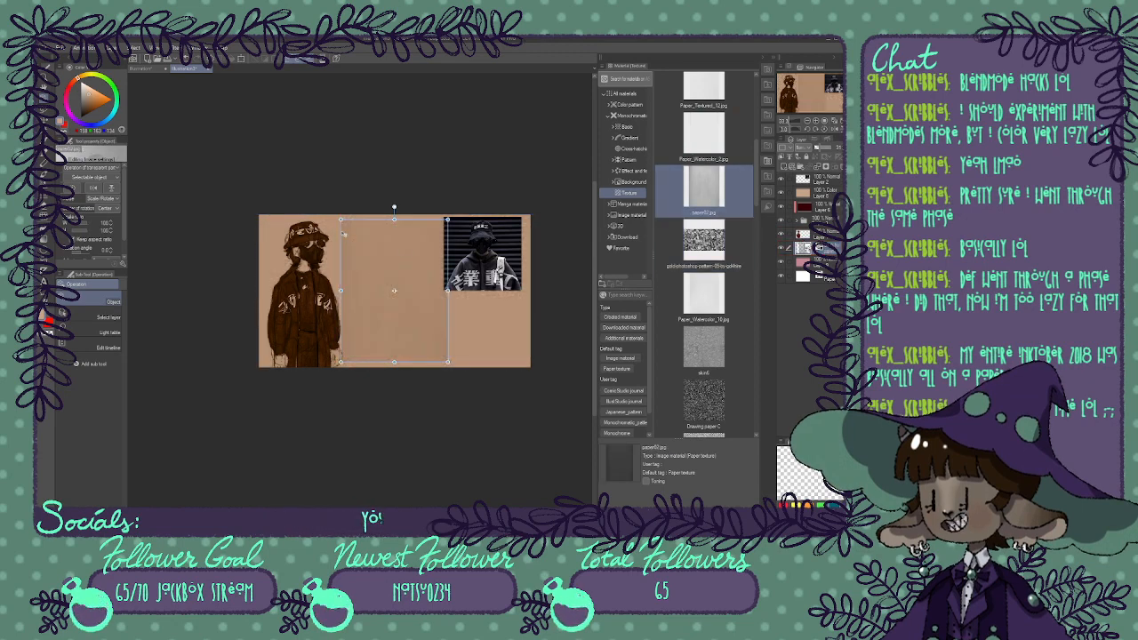
left_click_drag(340, 218, 128, 119)
left_click_drag(487, 237, 565, 254)
left_click_drag(286, 239, 279, 240)
left_click_drag(427, 238, 425, 240)
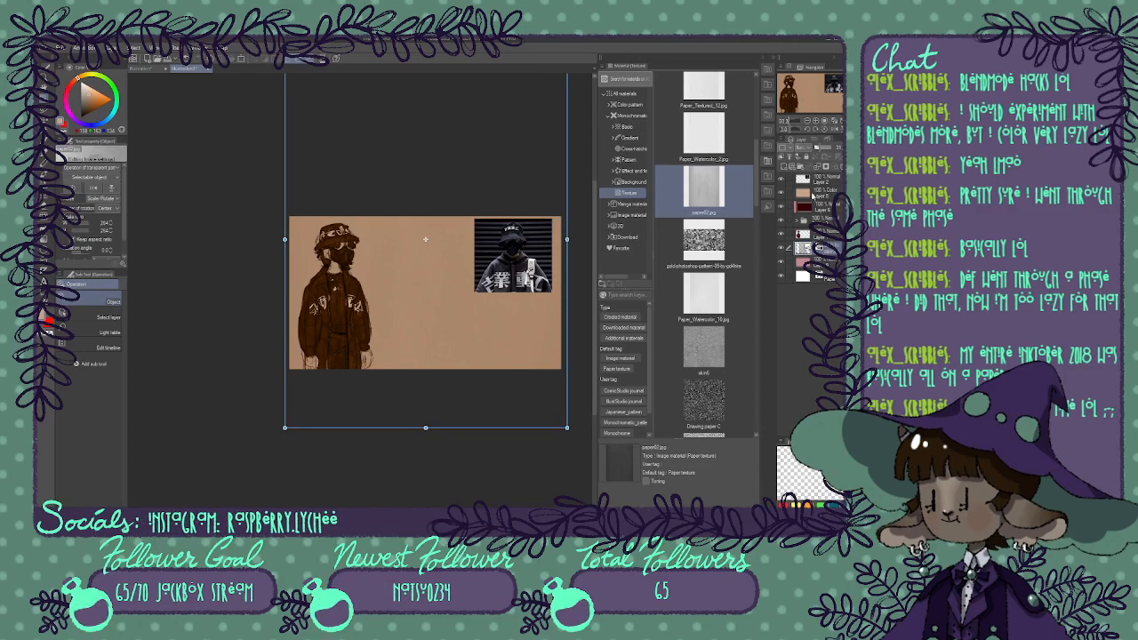
Try the Paper_Watercolor_10.jpg and skin6 textures in place of paper02.jpg.
left_click(709, 296)
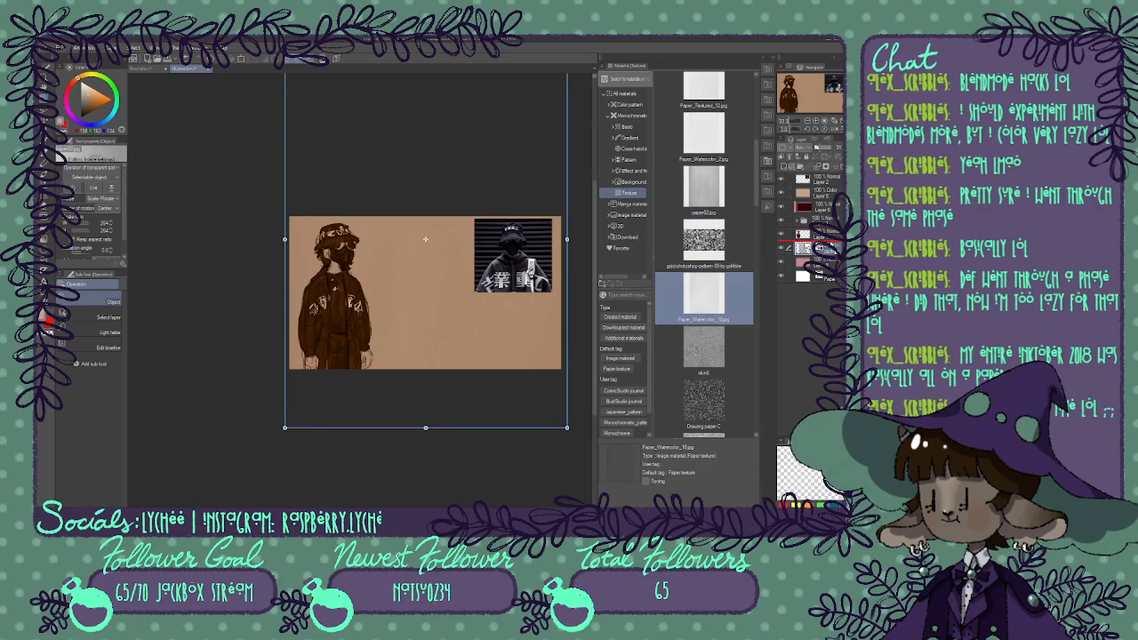
left_click_drag(829, 245, 788, 250)
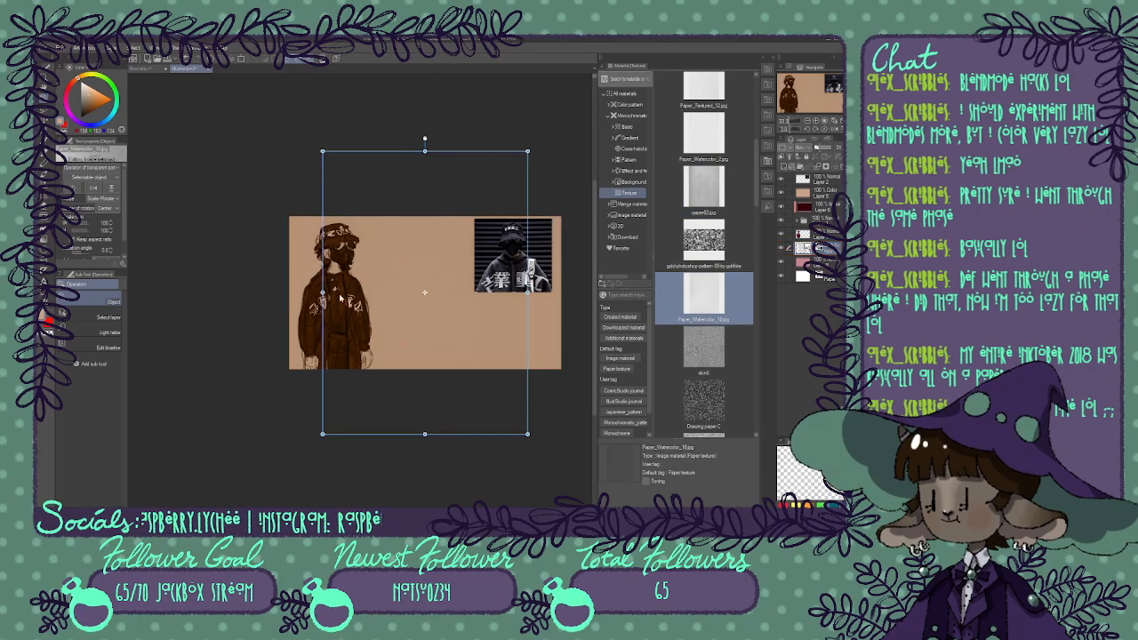
left_click(700, 355)
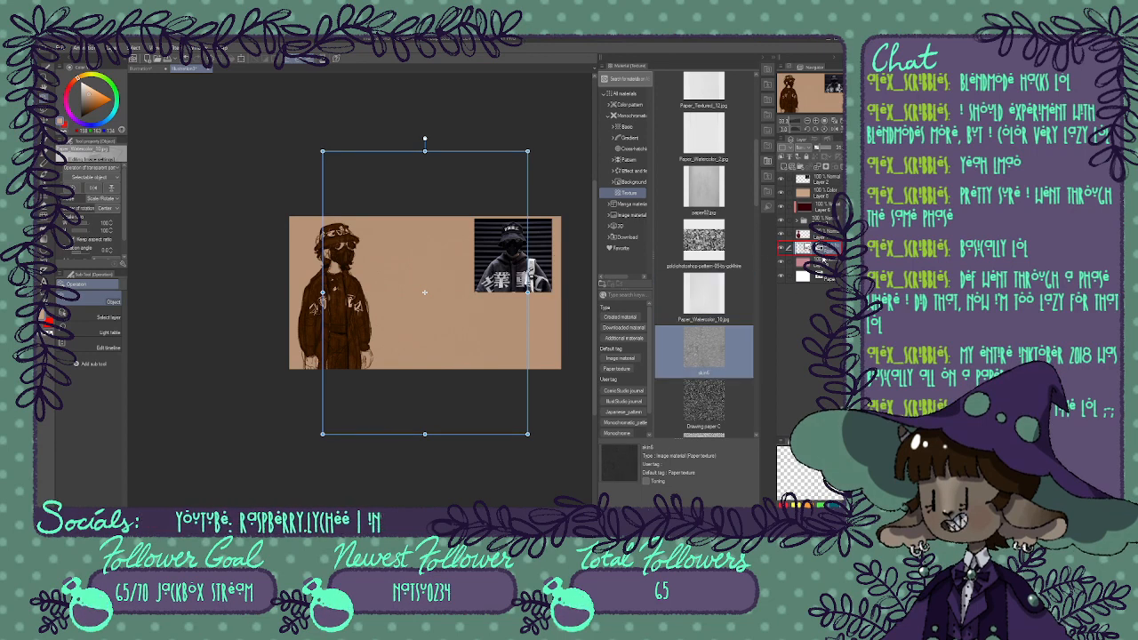
left_click_drag(822, 258, 819, 260)
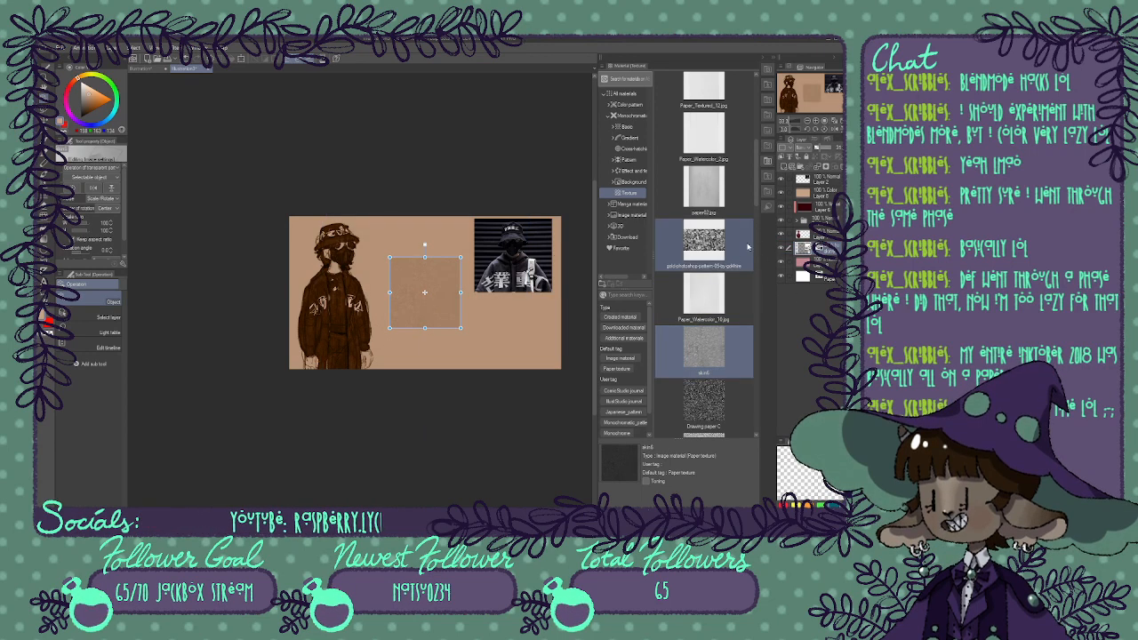
Replace the background texture with paper03.jpg and enlarge it on both sides to cover the whole canvas.
scroll(752, 153, "down", 5)
scroll(752, 142, "up", 2)
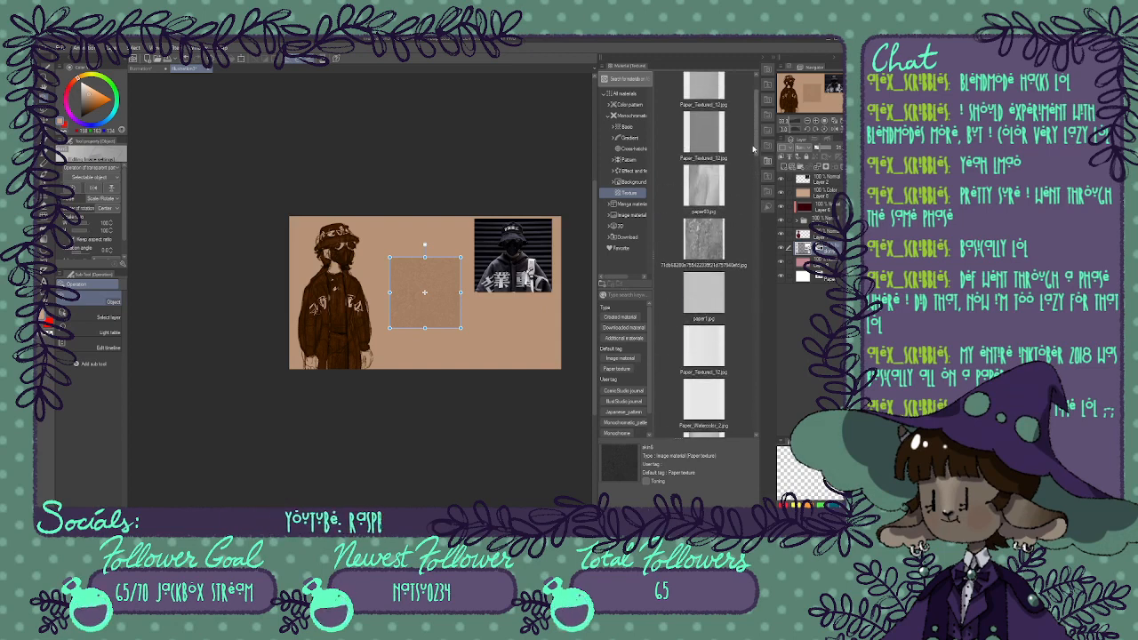
left_click_drag(696, 260, 815, 240)
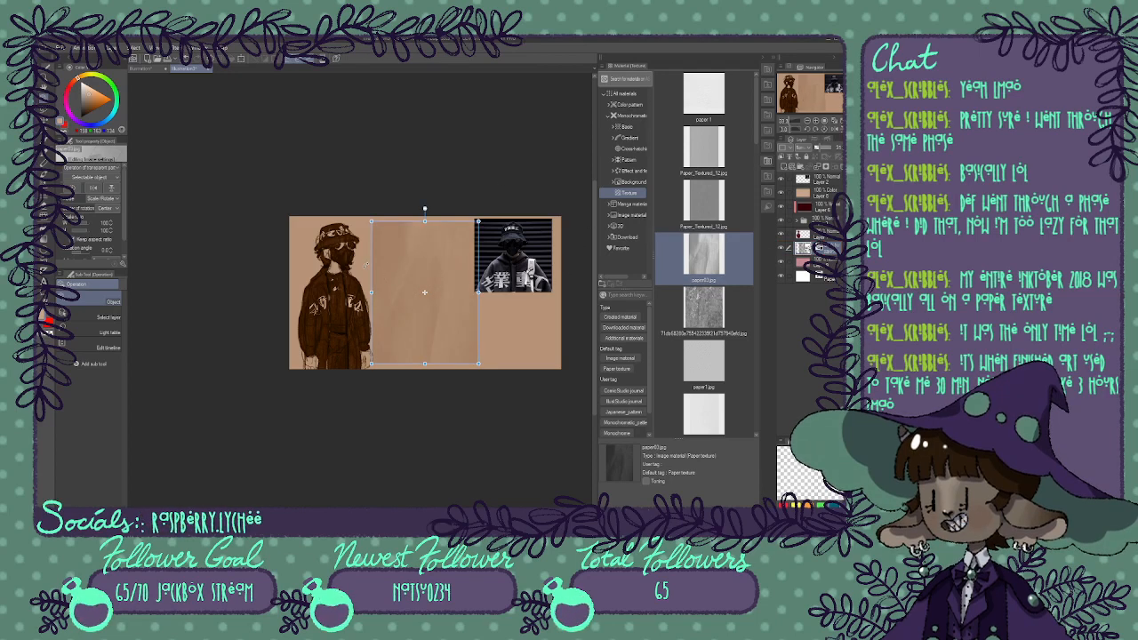
left_click_drag(372, 292, 276, 293)
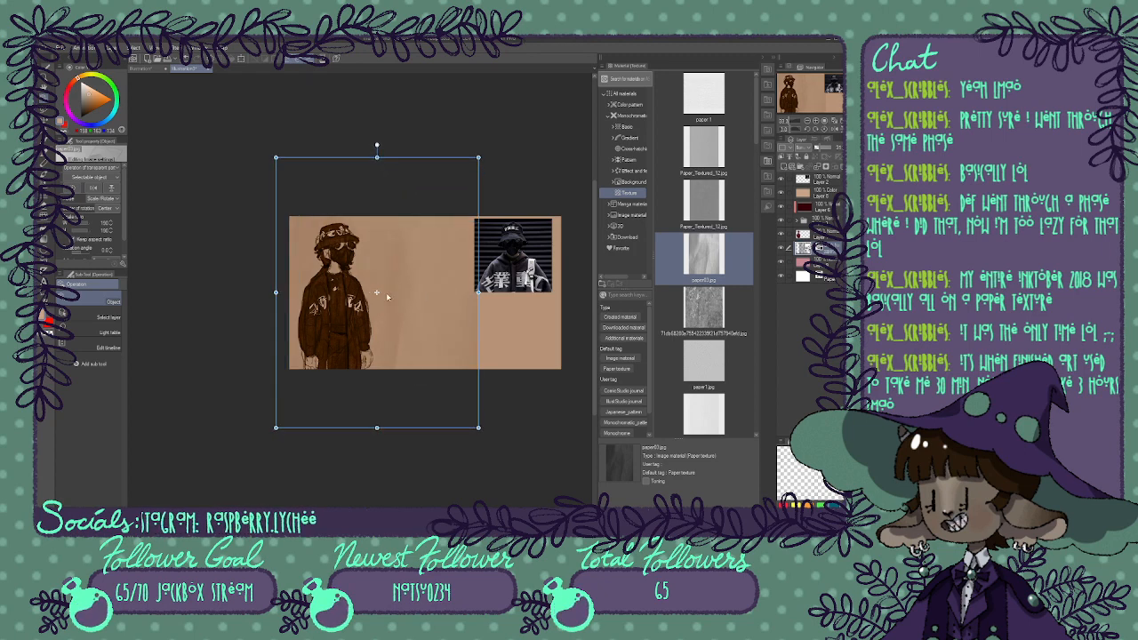
left_click_drag(478, 293, 570, 306)
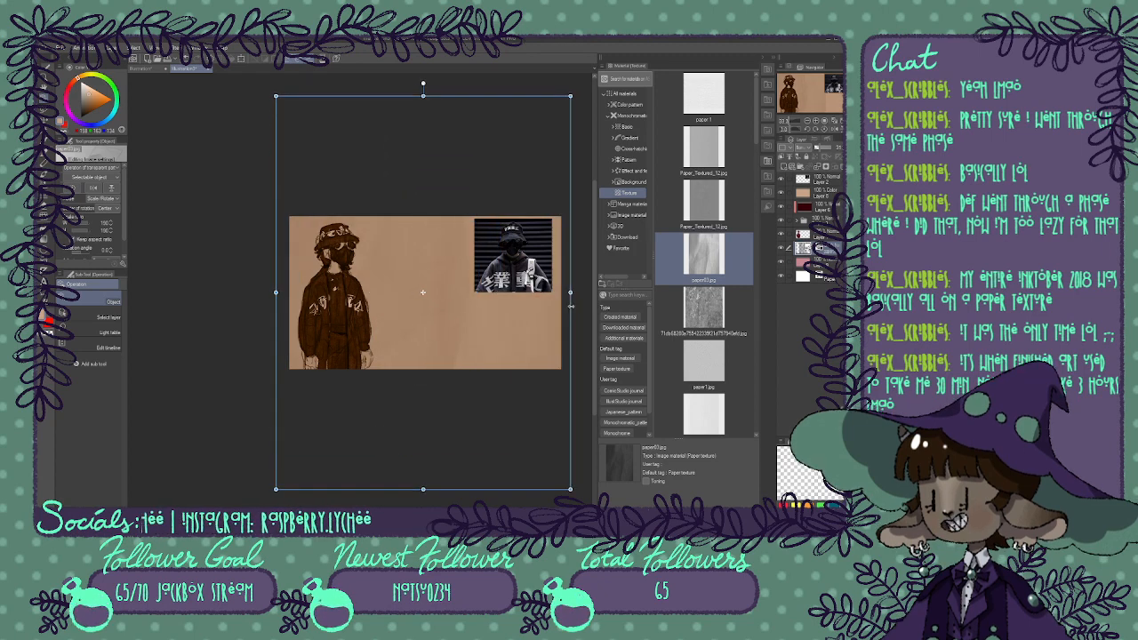
key("Return")
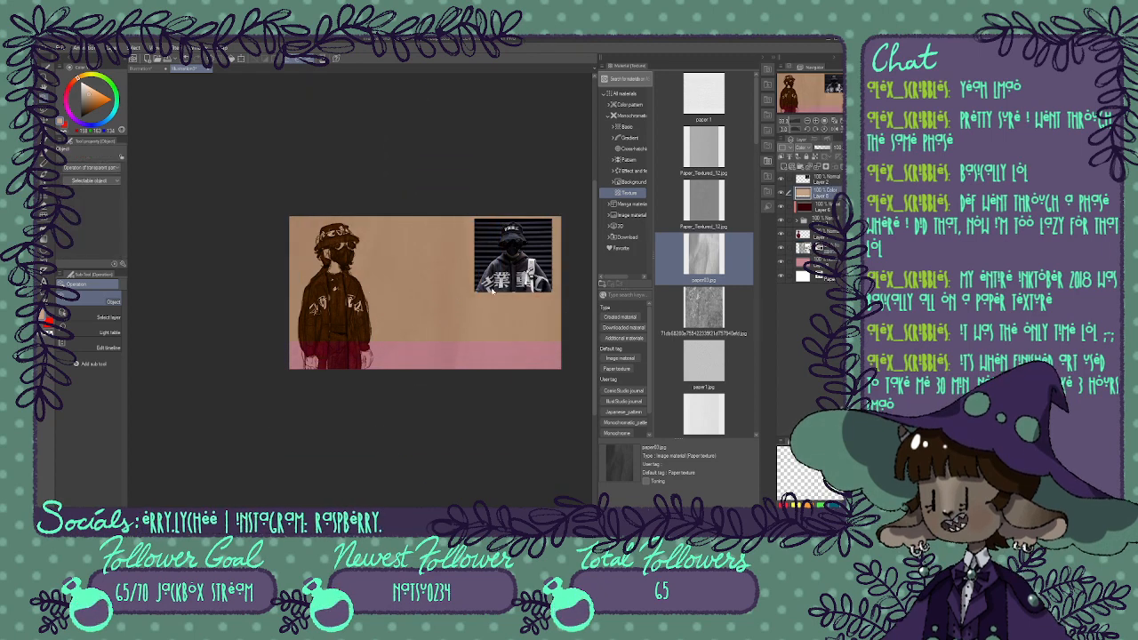
Try shifting the paper03.jpg texture upward so a different part of it covers the canvas.
left_click(827, 250)
key("ctrl+t")
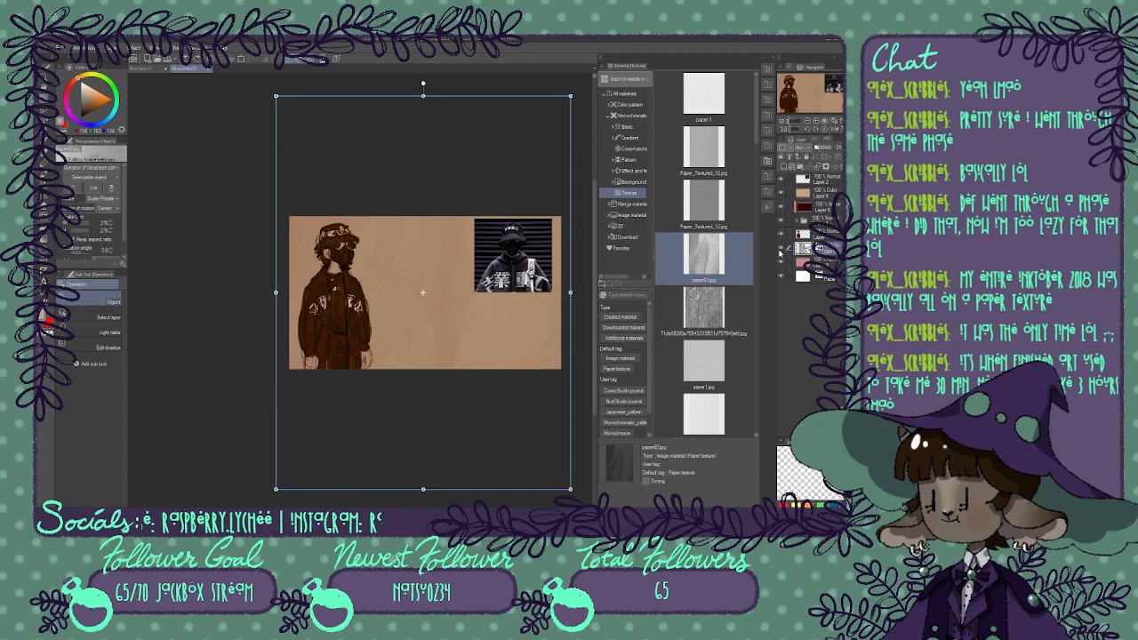
key("Up")
key("Up")
key("Up")
key("Up")
key("Up")
key("Up")
key("Up")
key("Up")
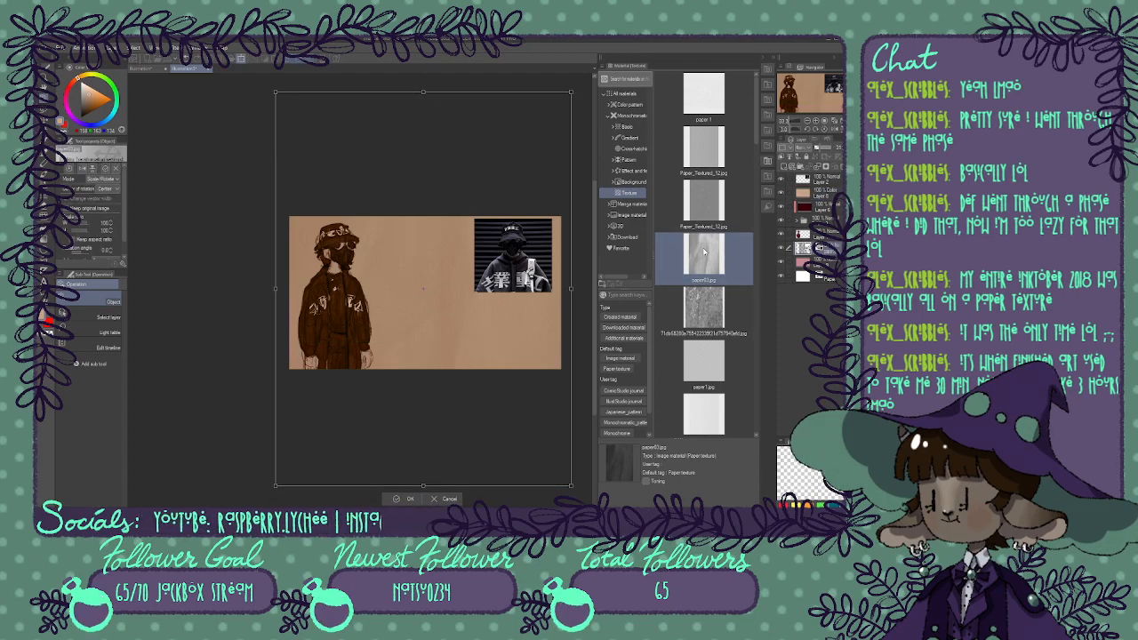
key("Up")
key("Up")
key("Up")
key("Up")
key("Up")
key("Up")
key("Up")
key("Up")
key("Up")
key("Up")
key("Up")
key("Up")
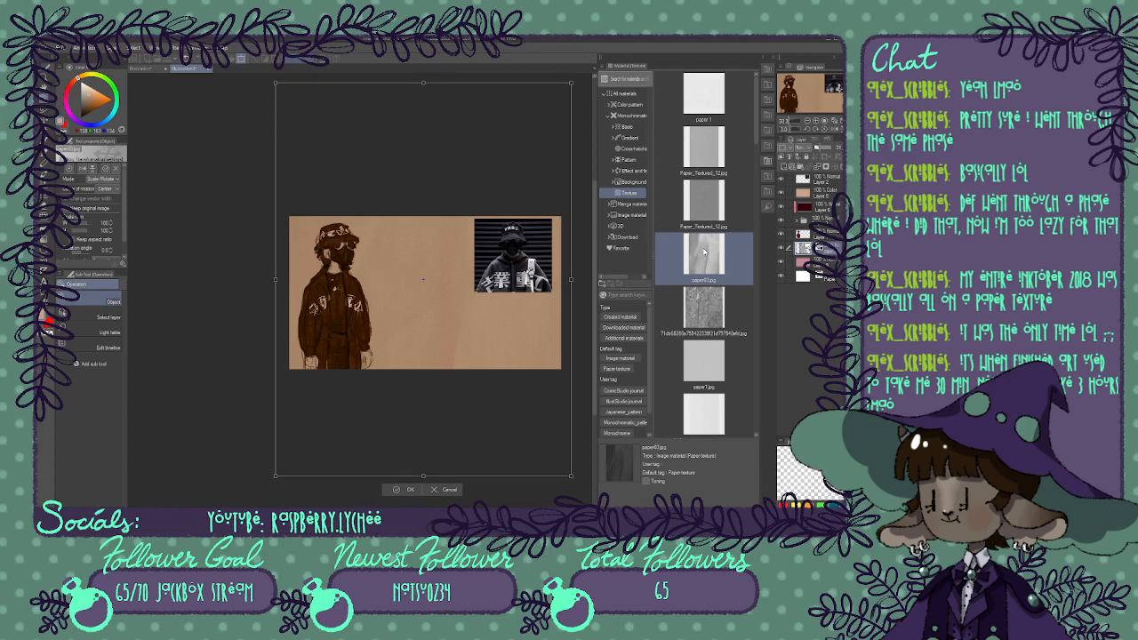
key("Up")
key("Up")
key("Up")
key("Up")
key("Up")
key("Up")
key("Up")
key("Up")
key("Up")
key("Up")
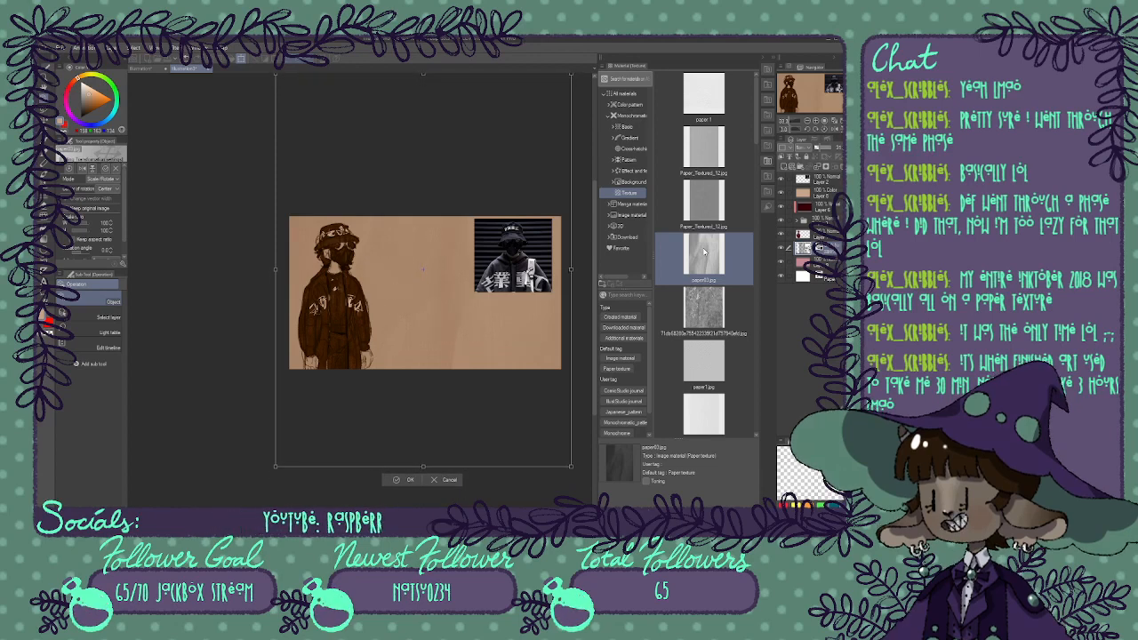
key("Up")
key("Up")
key("Up")
key("Up")
key("Up")
key("Up")
key("Up")
key("Up")
key("Up")
key("Up")
key("Up")
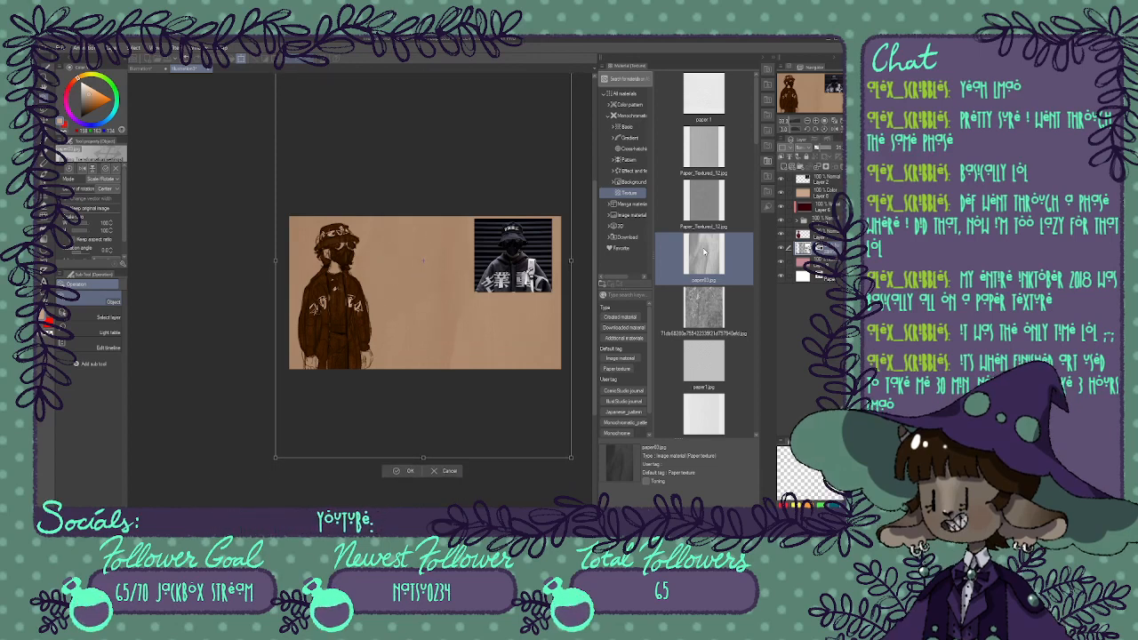
key("Up")
key("Up")
key("Up")
key("Up")
key("Up")
key("Up")
key("Up")
key("Up")
key("Up")
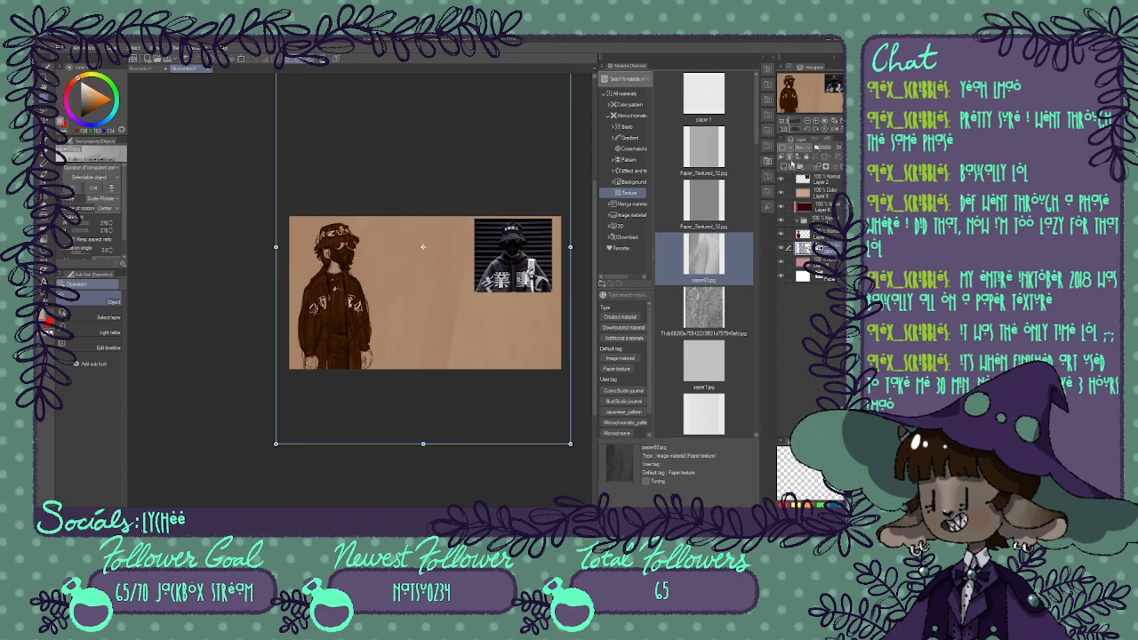
Replace the paper03.jpg texture with the copied crumpled paper image and enlarge it to cover the whole canvas.
left_click(837, 121)
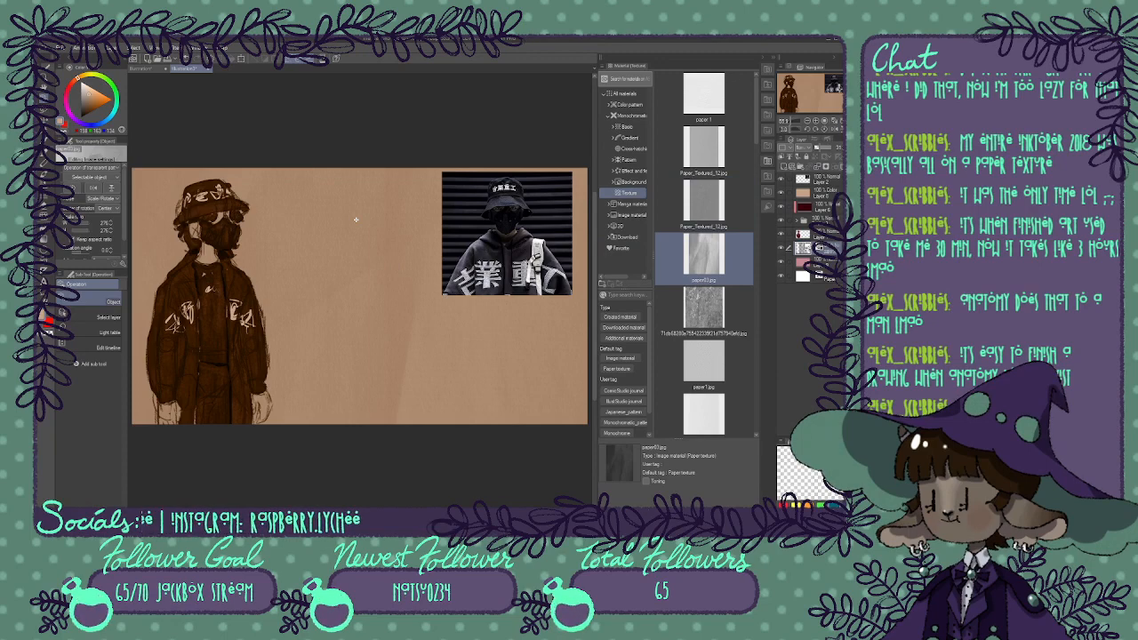
key("Delete")
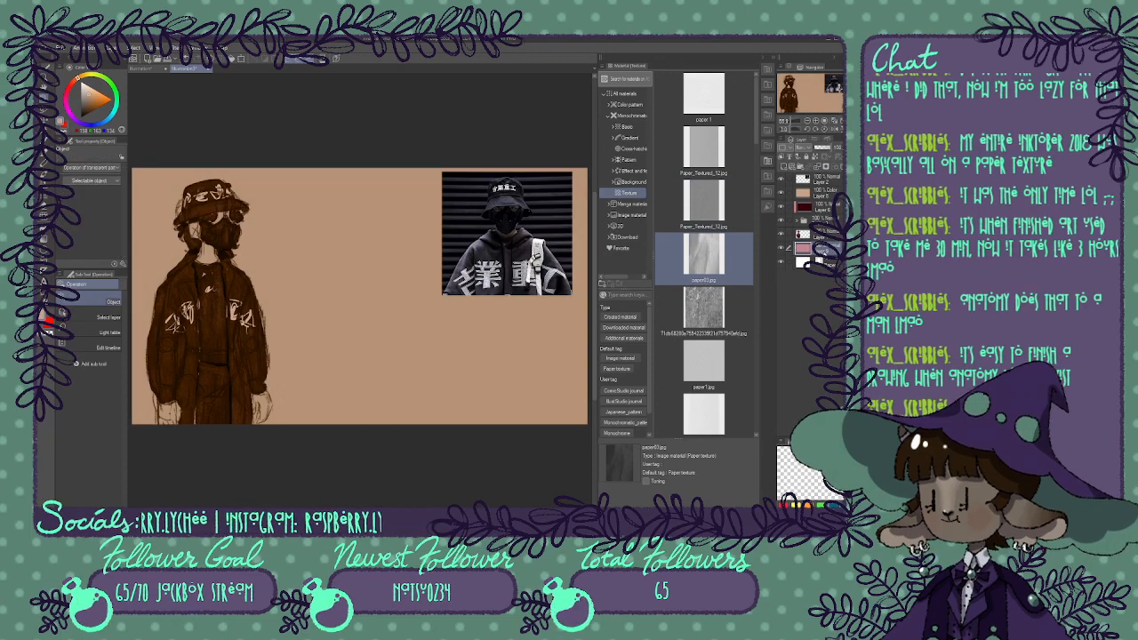
key("ctrl+v")
key("ctrl+t")
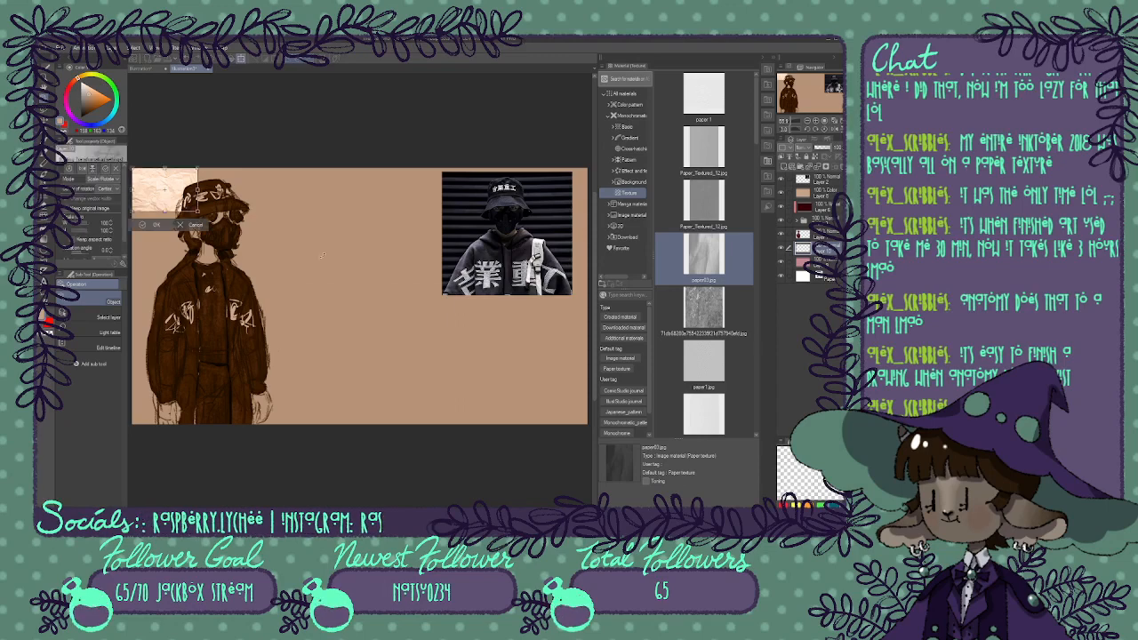
left_click_drag(197, 214, 591, 499)
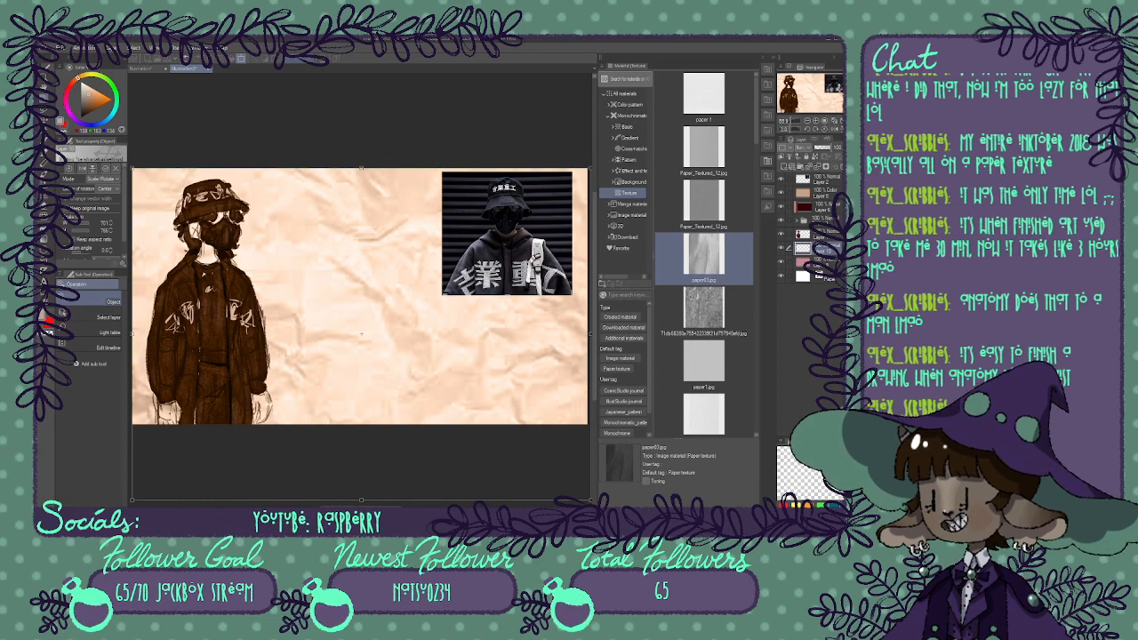
left_click(360, 501)
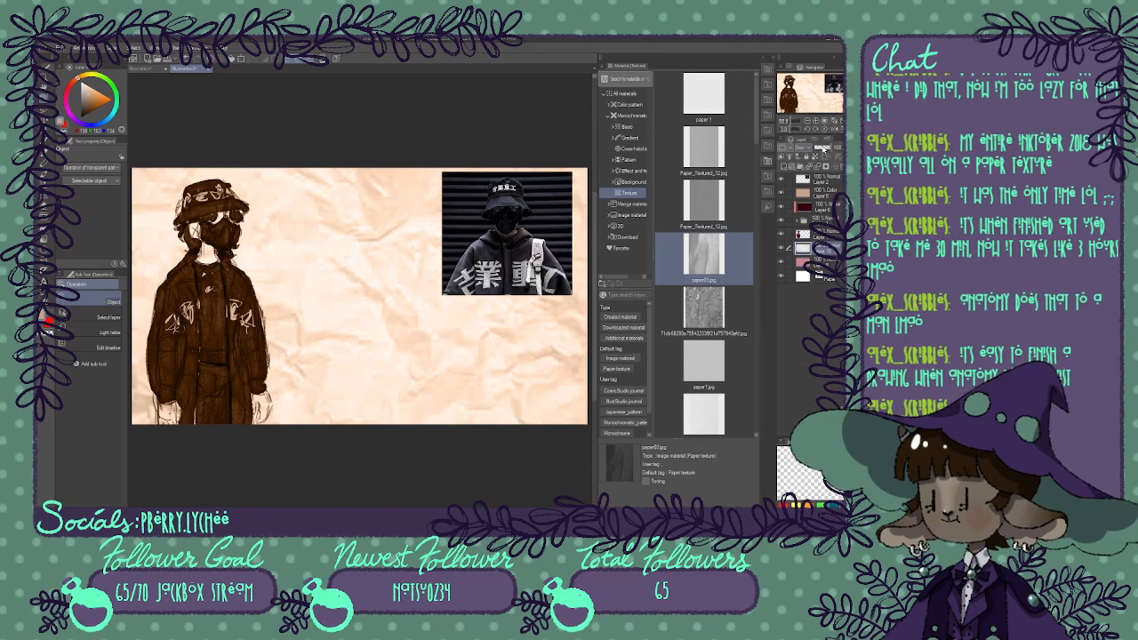
Lower the crumpled paper layer's opacity for a subtler background and close the material library.
left_click(820, 148)
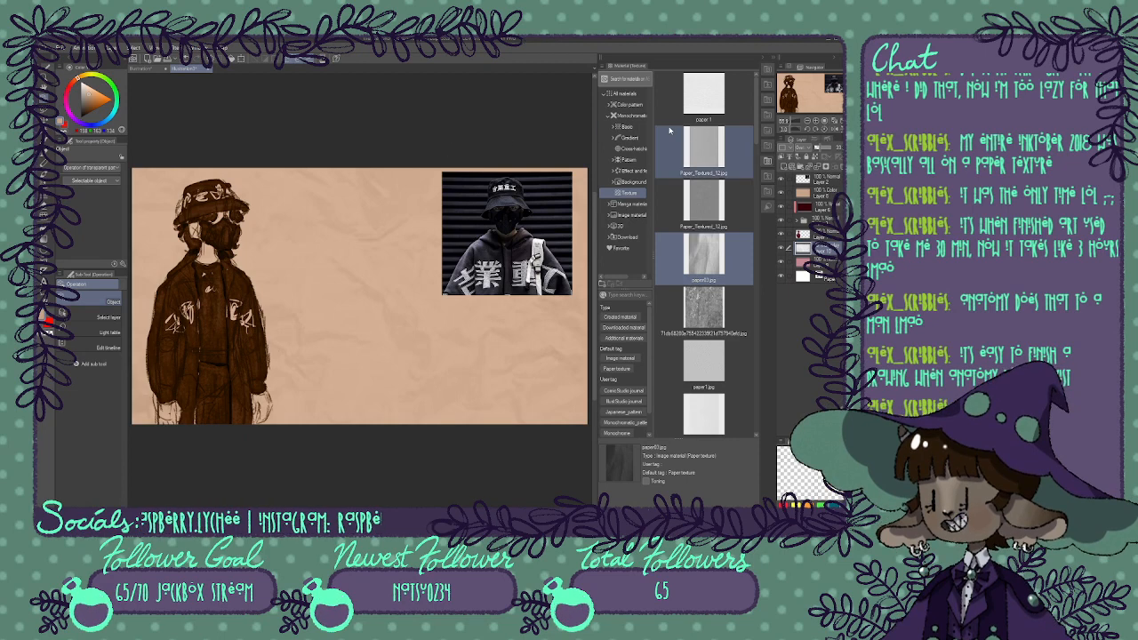
left_click(769, 164)
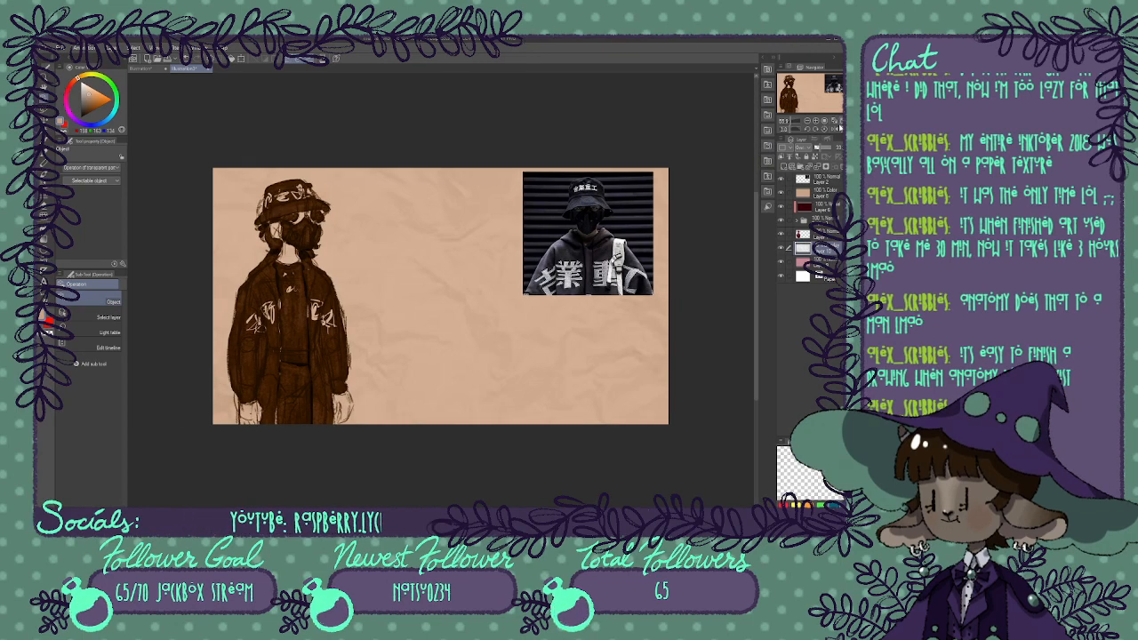
key("ctrl+0")
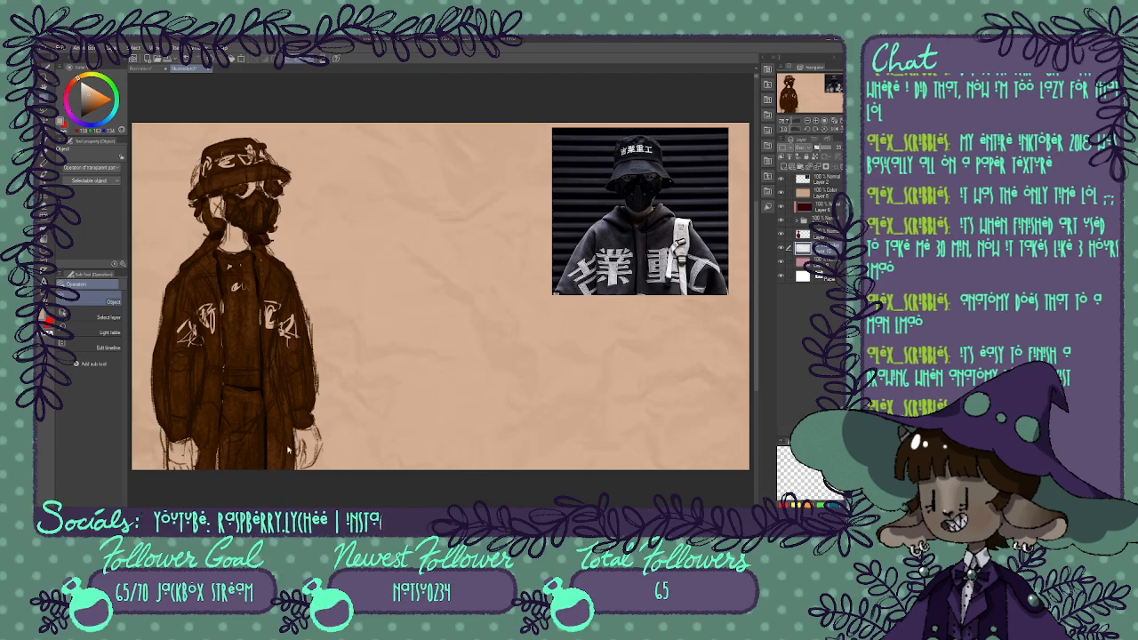
left_click_drag(400, 293, 453, 282)
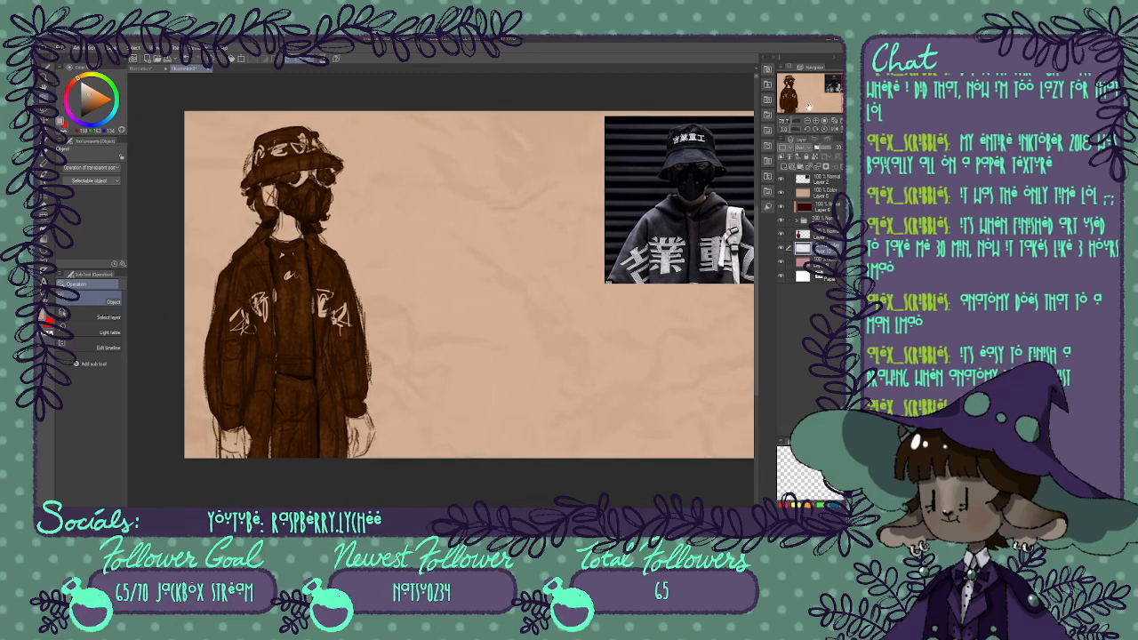
Toggle the beige Color tint layer off and on and test its opacity against the drawing.
left_click(823, 194)
left_click(823, 207)
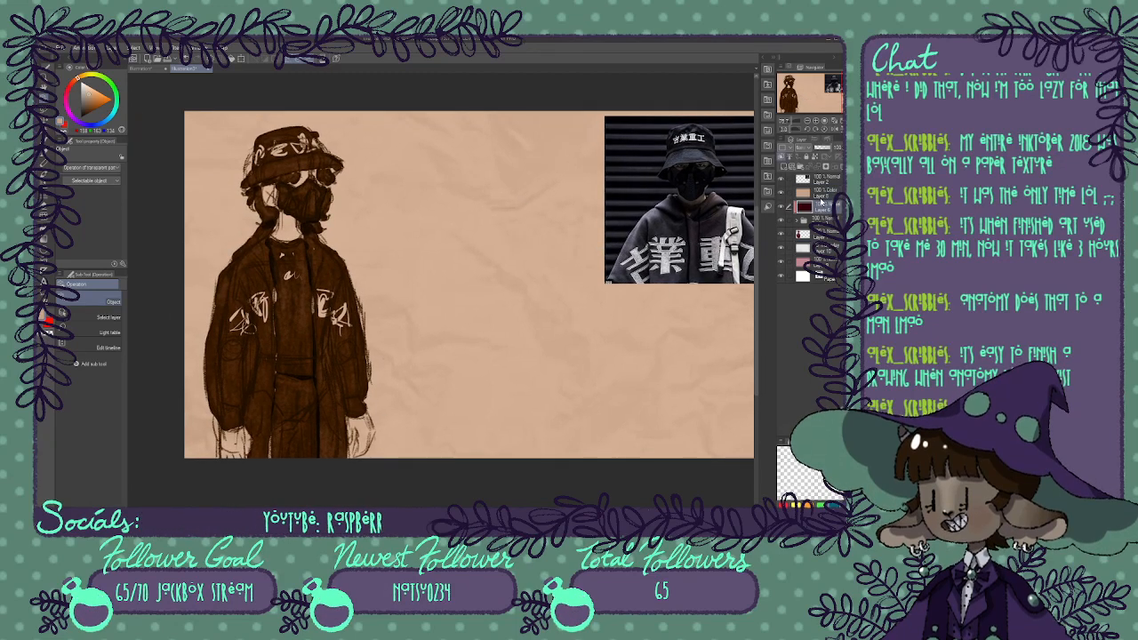
left_click(822, 193)
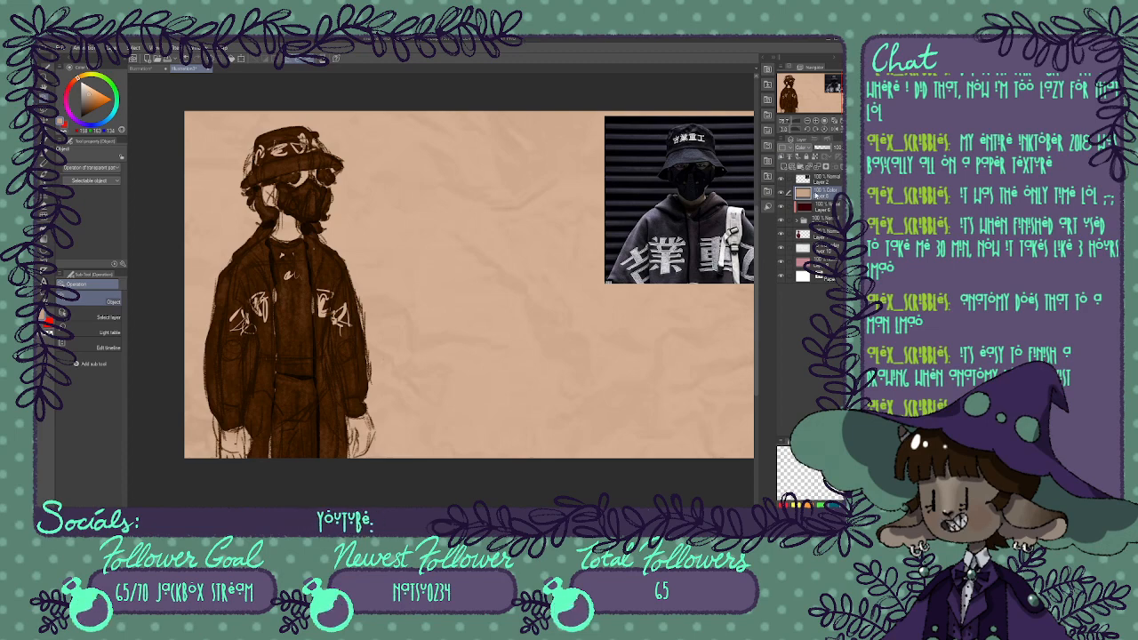
left_click(786, 194)
left_click(786, 193)
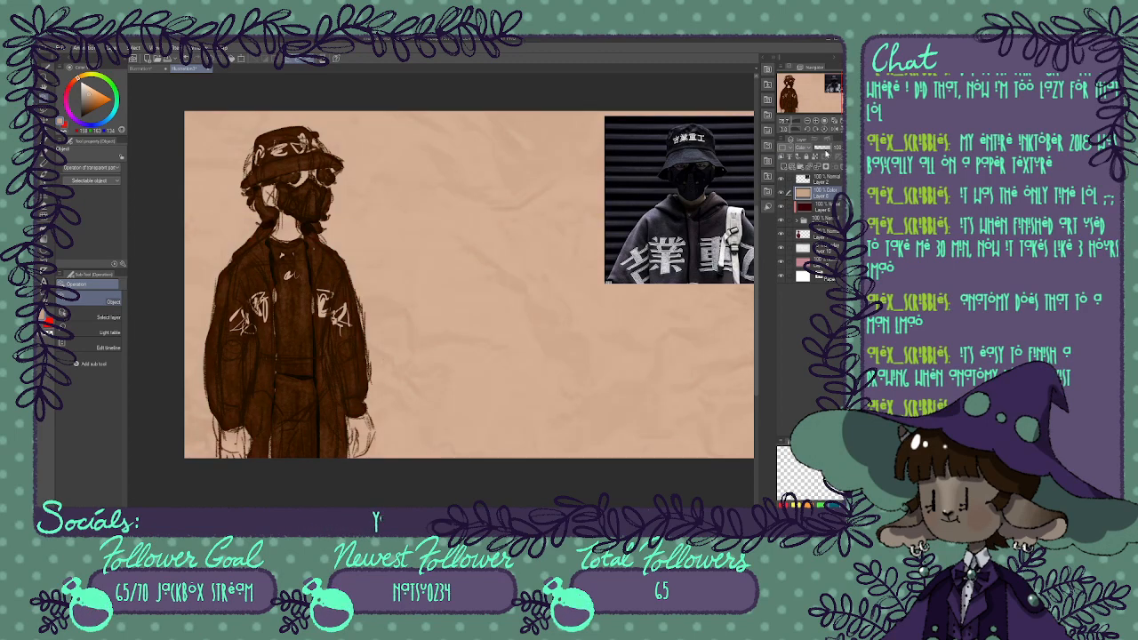
left_click_drag(827, 152, 841, 151)
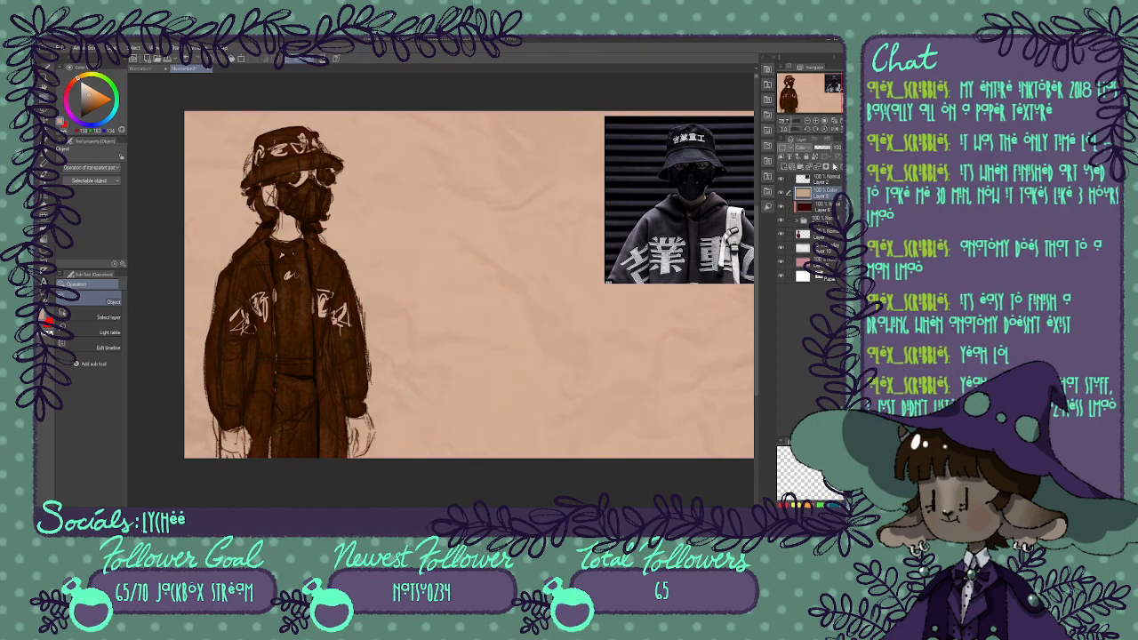
left_click(809, 209)
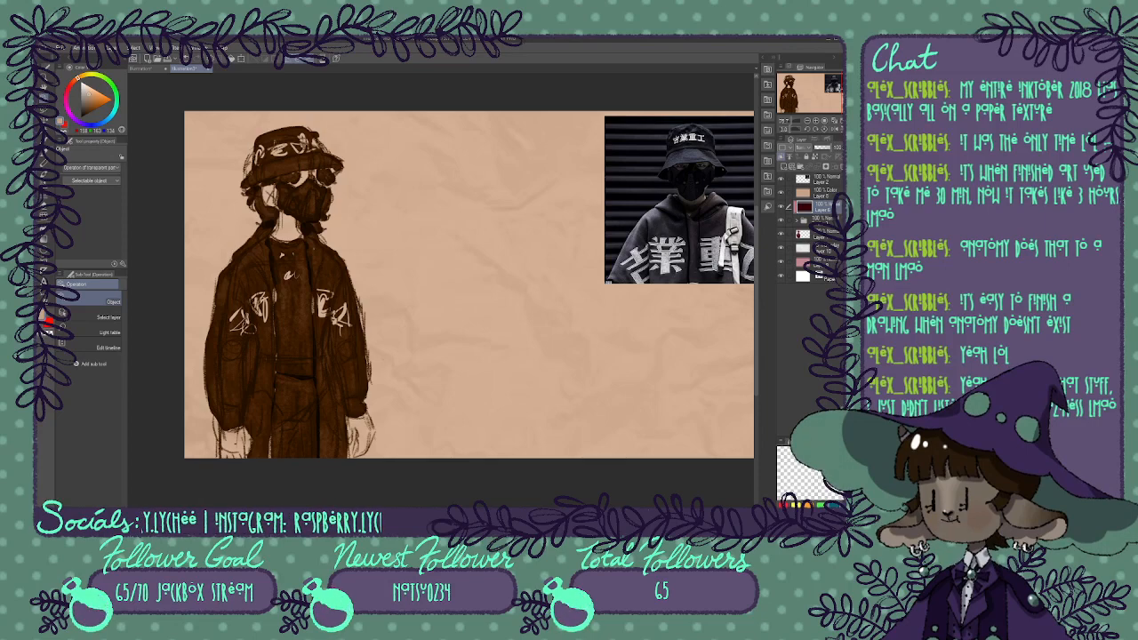
left_click(813, 236)
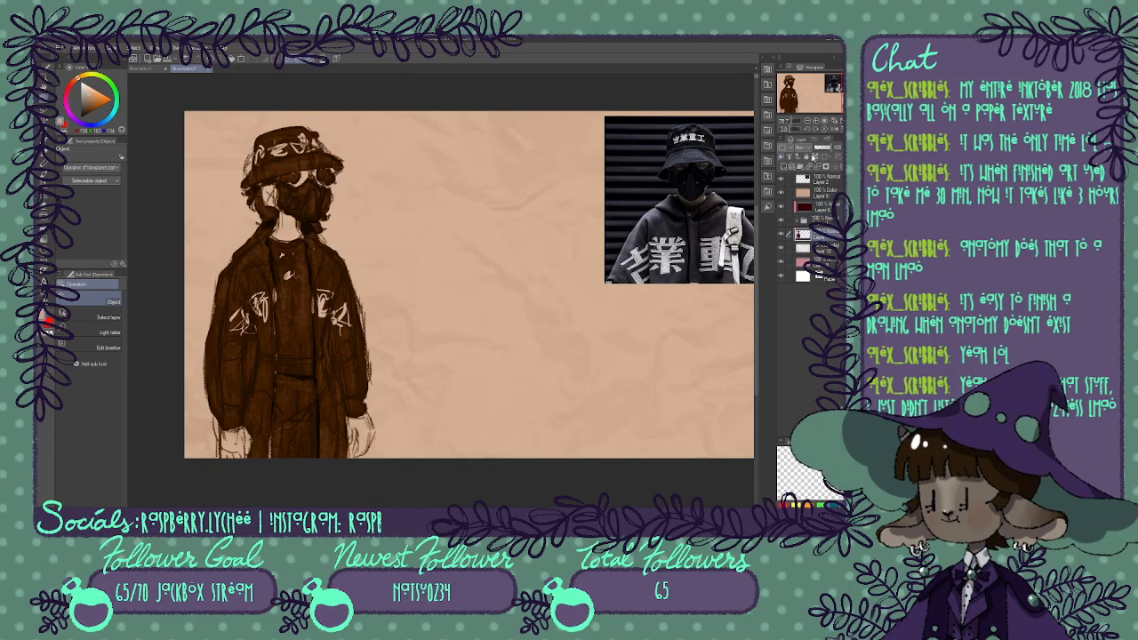
Copy the beige Color tint layer from the bucket hat drawing to the top of the hooded characters illustration.
left_click(156, 72)
left_click(191, 70)
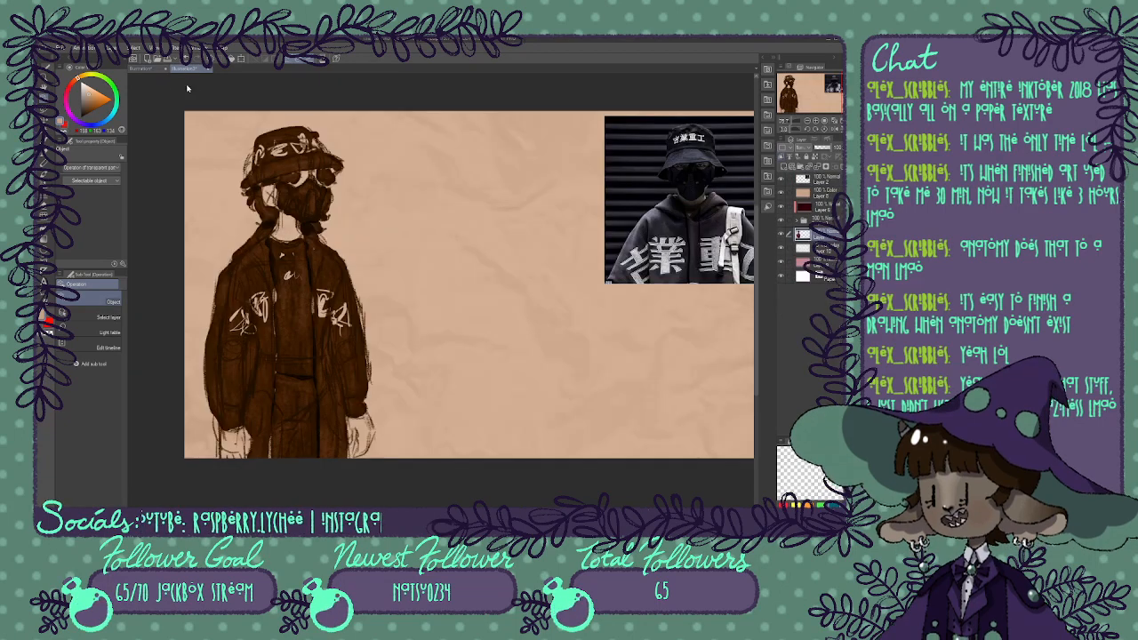
left_click(158, 70)
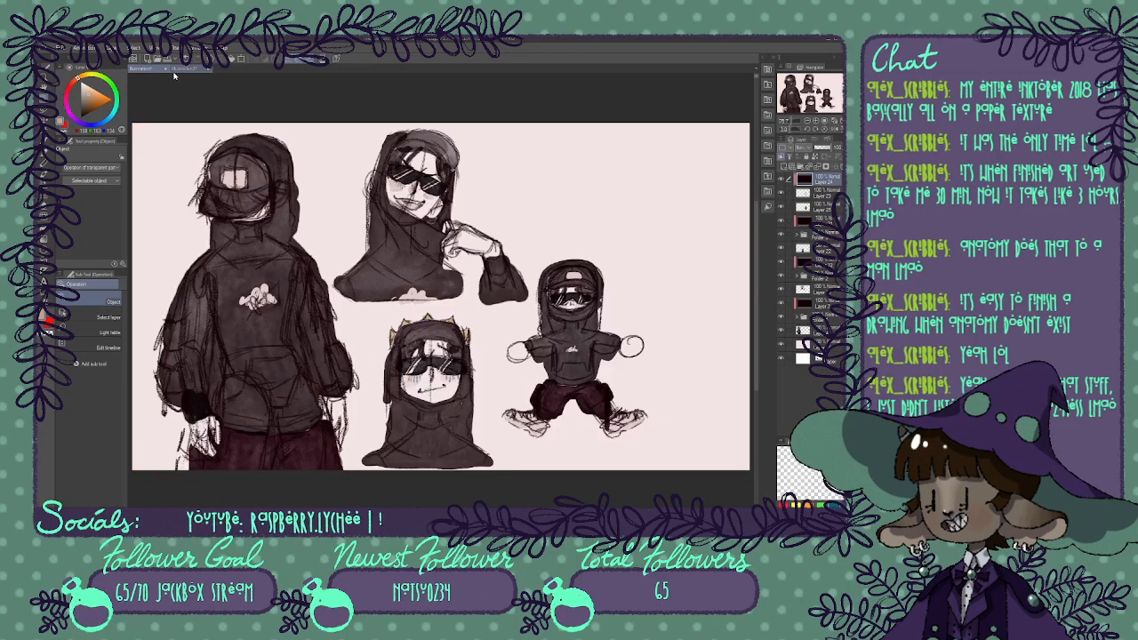
left_click(184, 67)
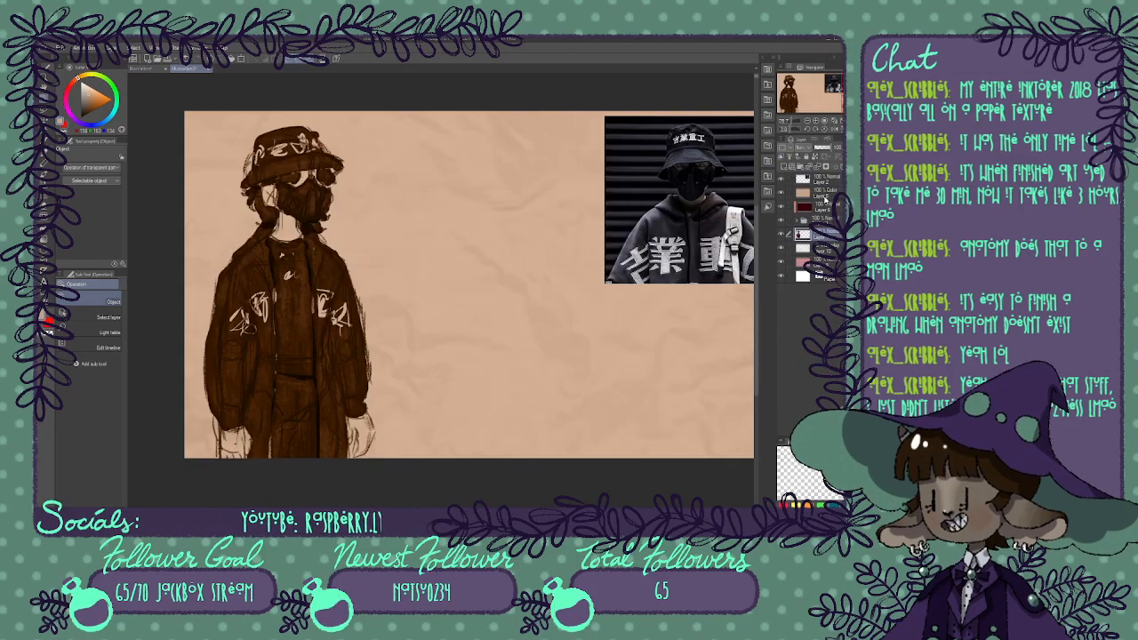
left_click(823, 194)
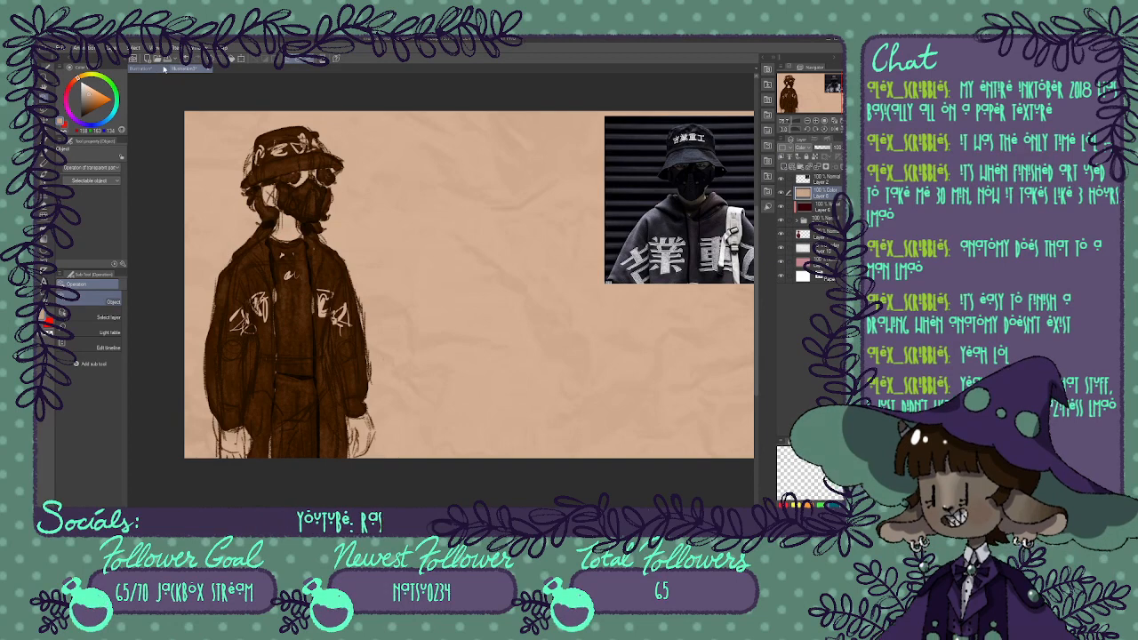
left_click(156, 69)
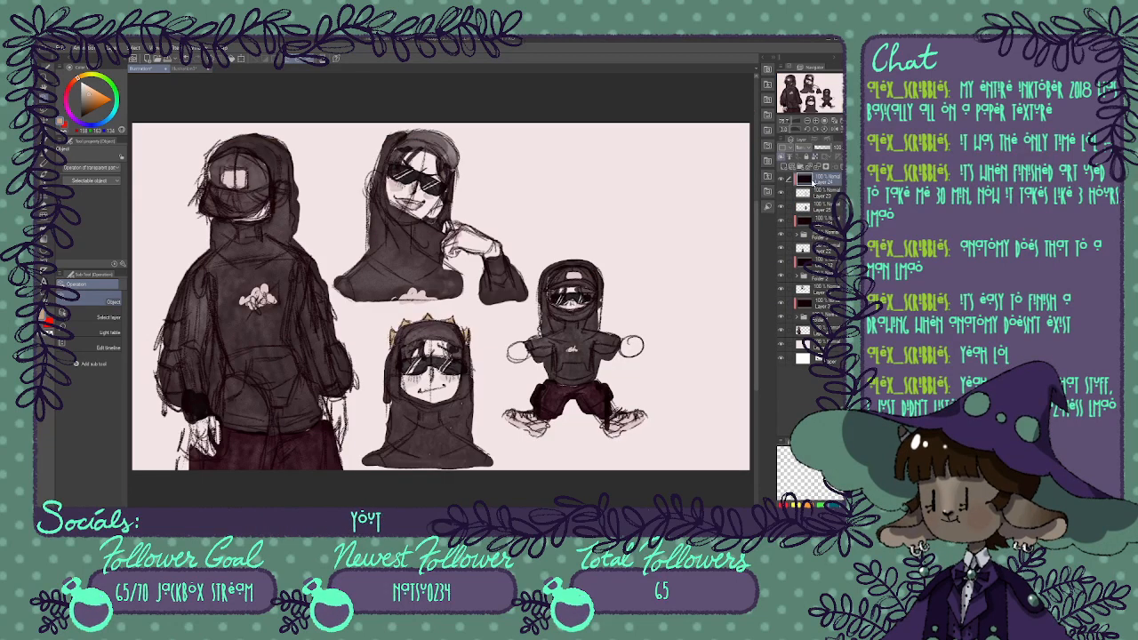
key("ctrl+v")
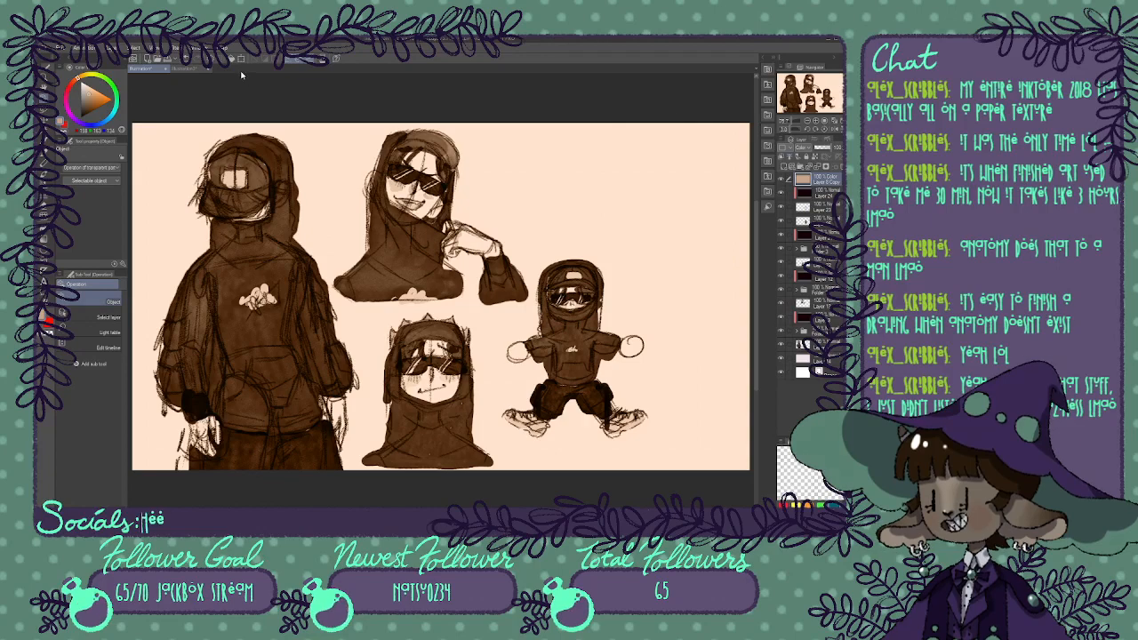
Compare the tinted bucket hat drawing with the hooded characters illustration.
left_click(186, 69)
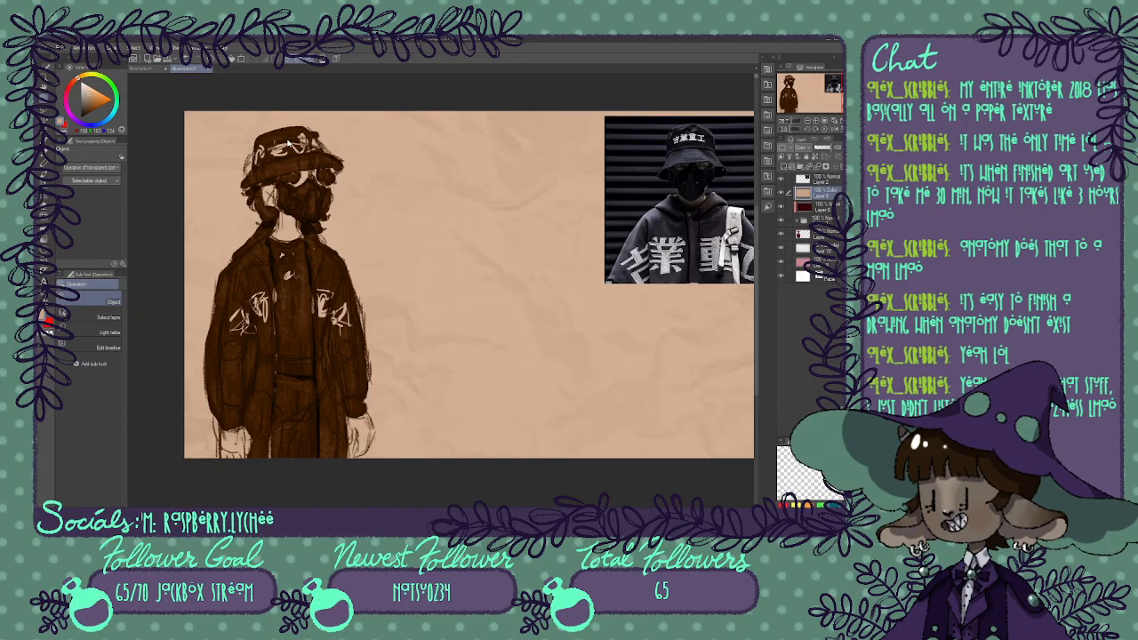
left_click(807, 121)
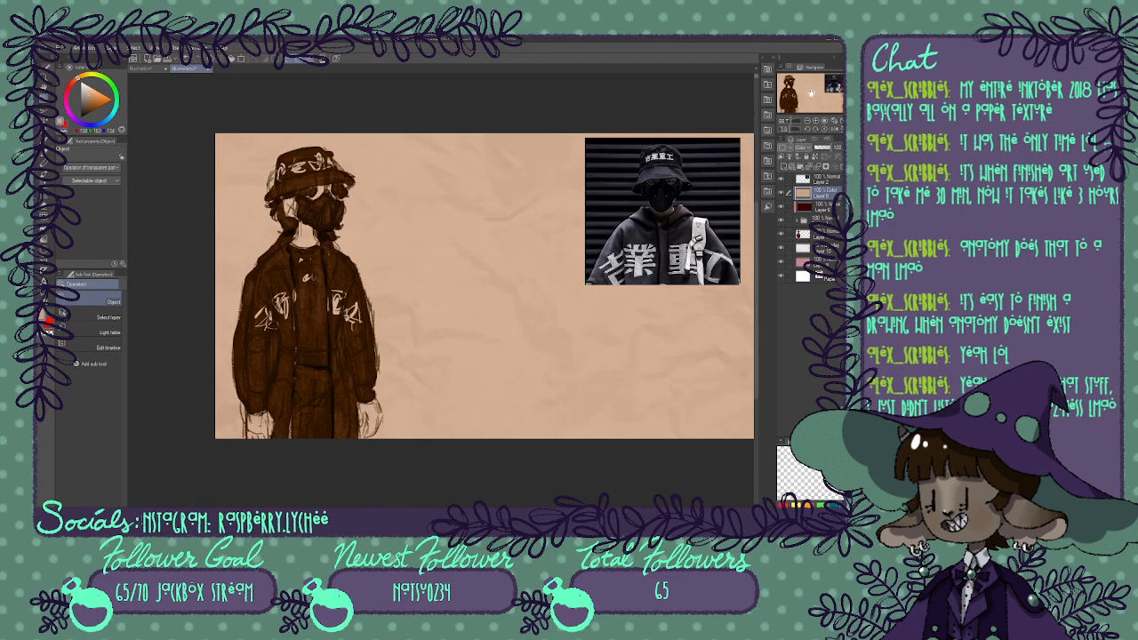
left_click_drag(811, 96, 815, 91)
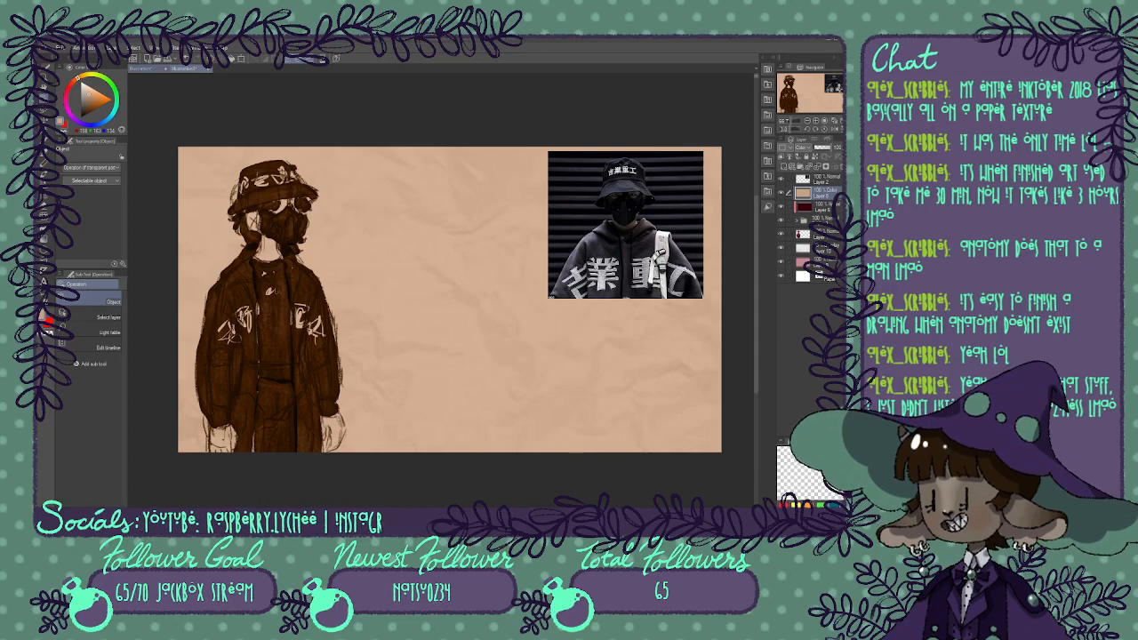
left_click(150, 68)
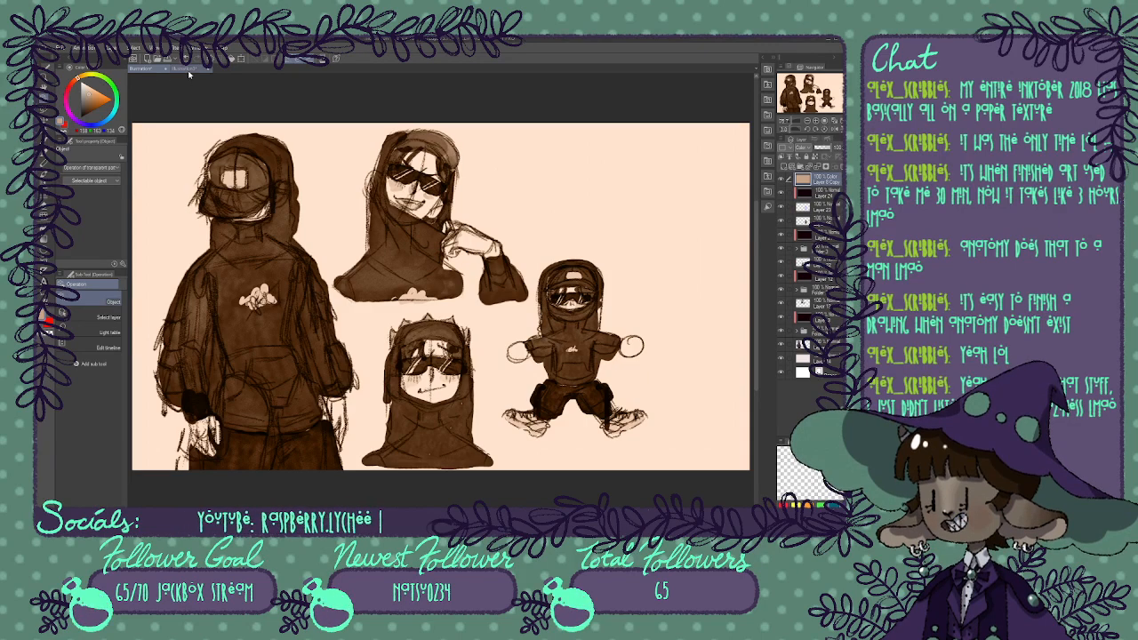
left_click(188, 75)
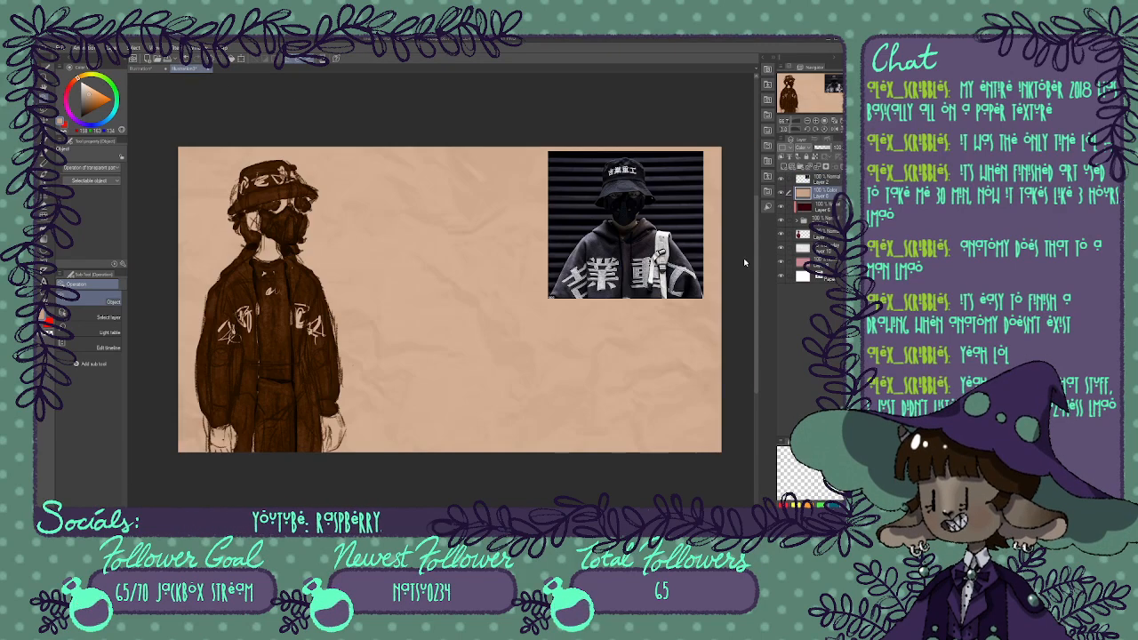
Copy the crumpled paper and pink background layers from the bucket hat drawing to just above the white paper of the hooded characters illustration.
left_click(824, 250)
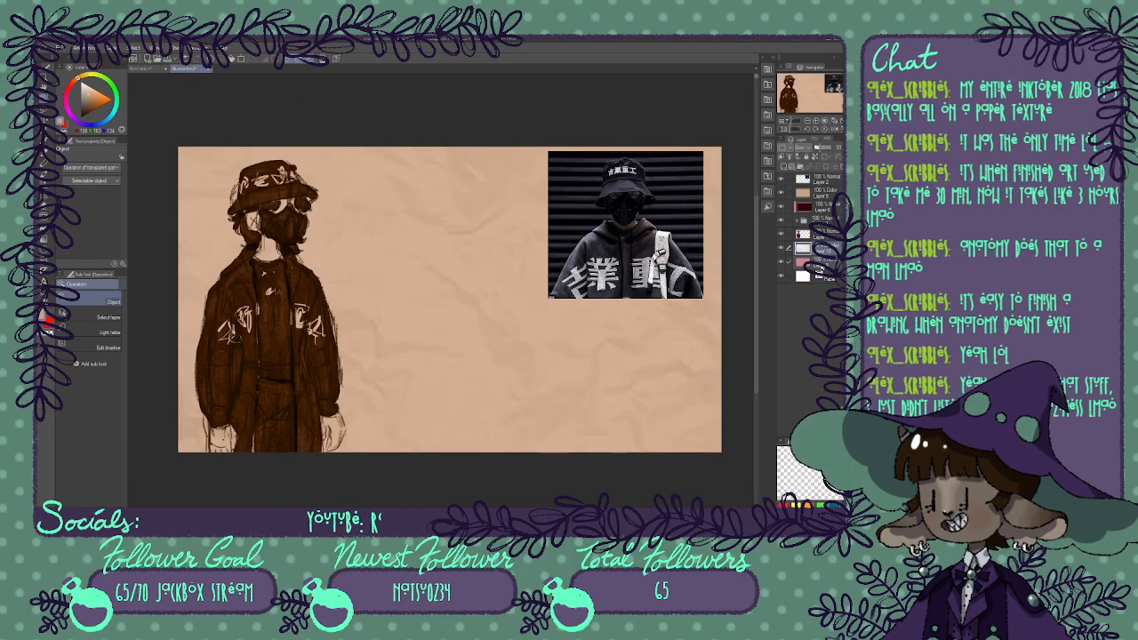
left_click(156, 70)
left_click(809, 345)
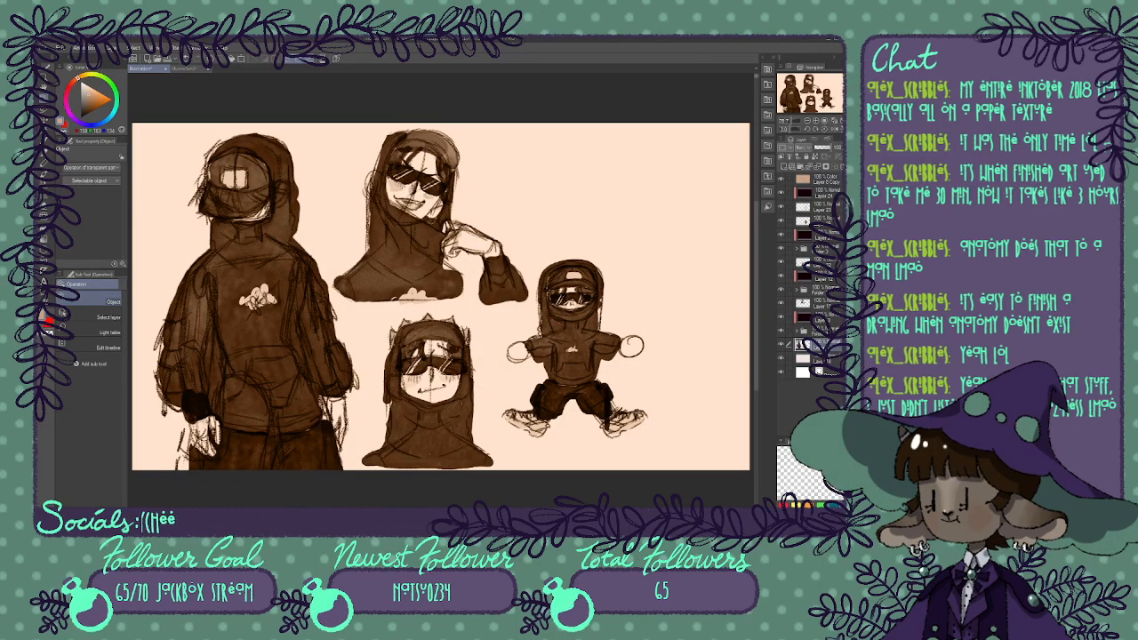
left_click(841, 167)
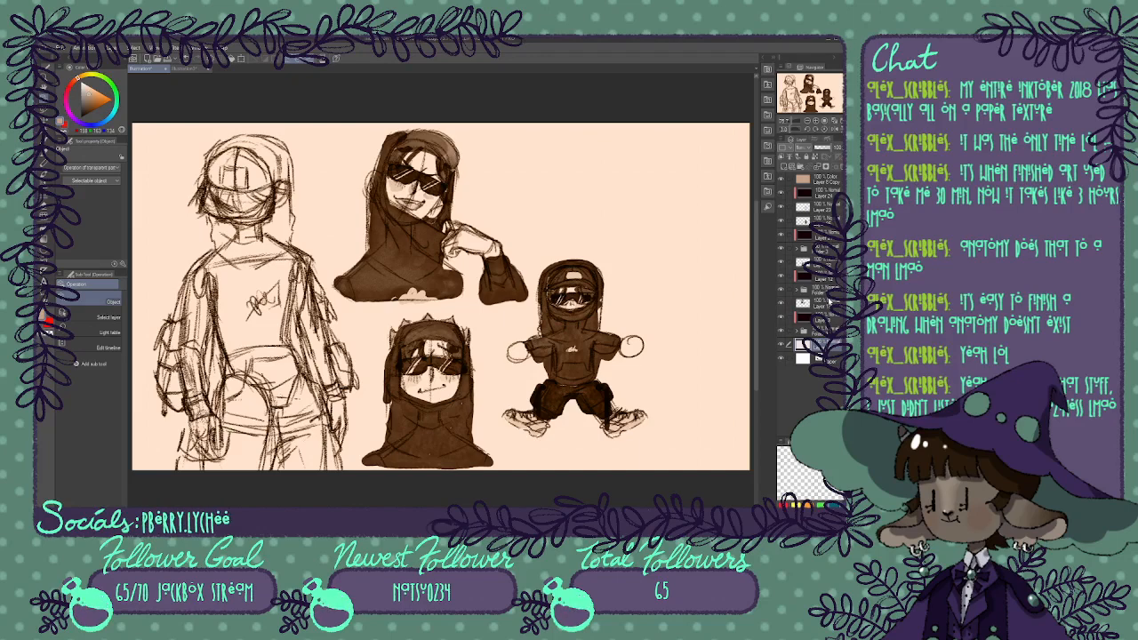
key("ctrl+z")
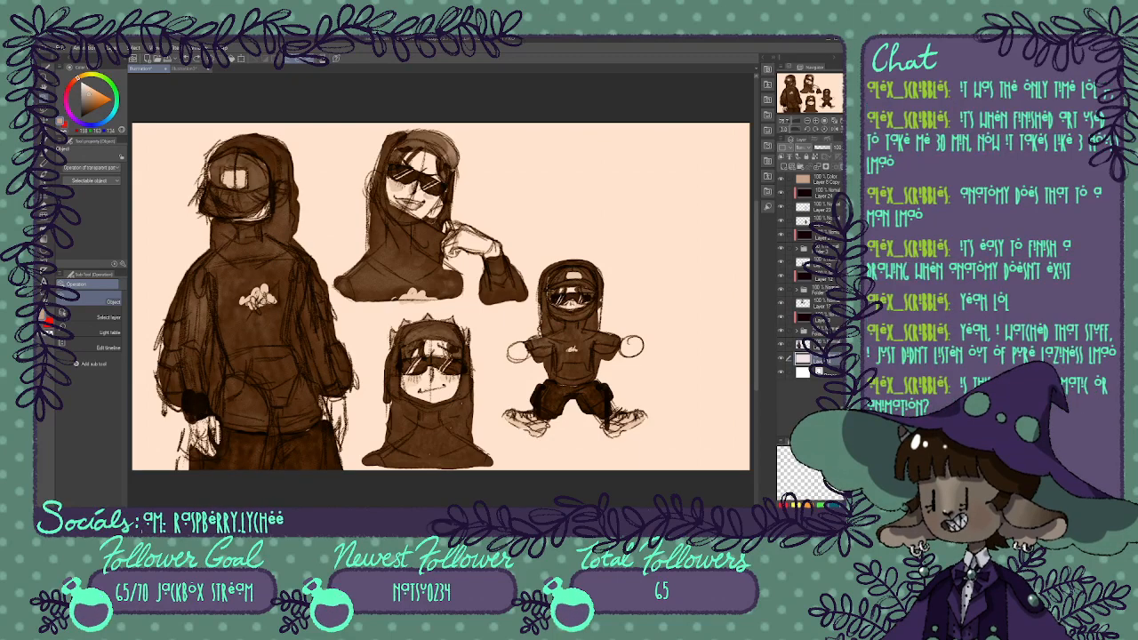
key("ctrl+z")
key("ctrl+z")
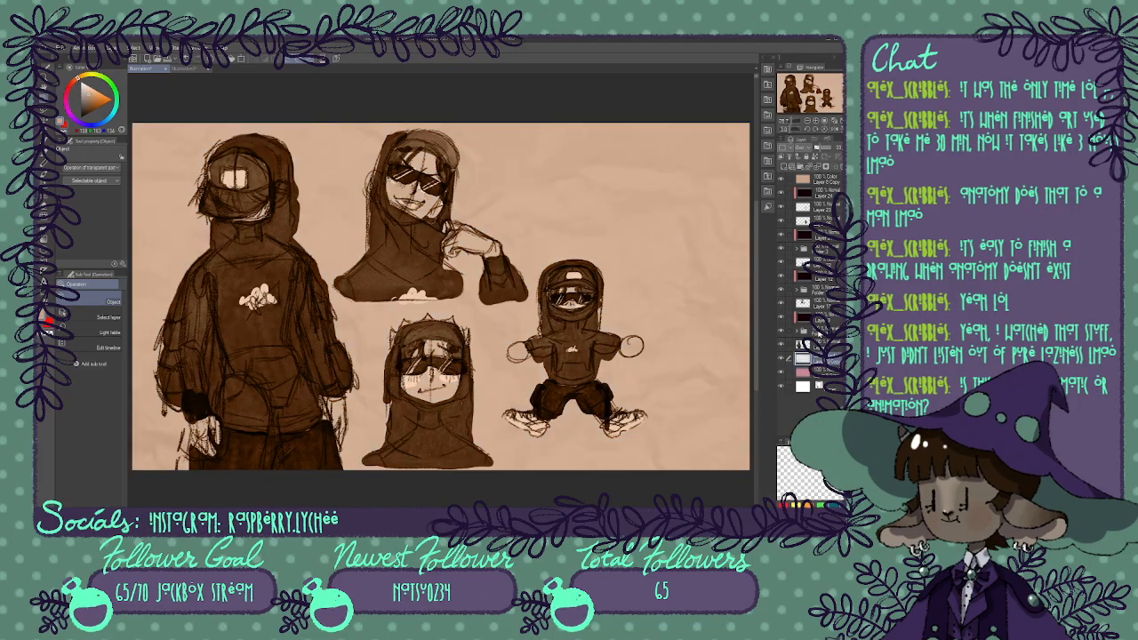
Compare the paper background and tint of the bucket hat drawing with the hooded characters illustration.
left_click(190, 70)
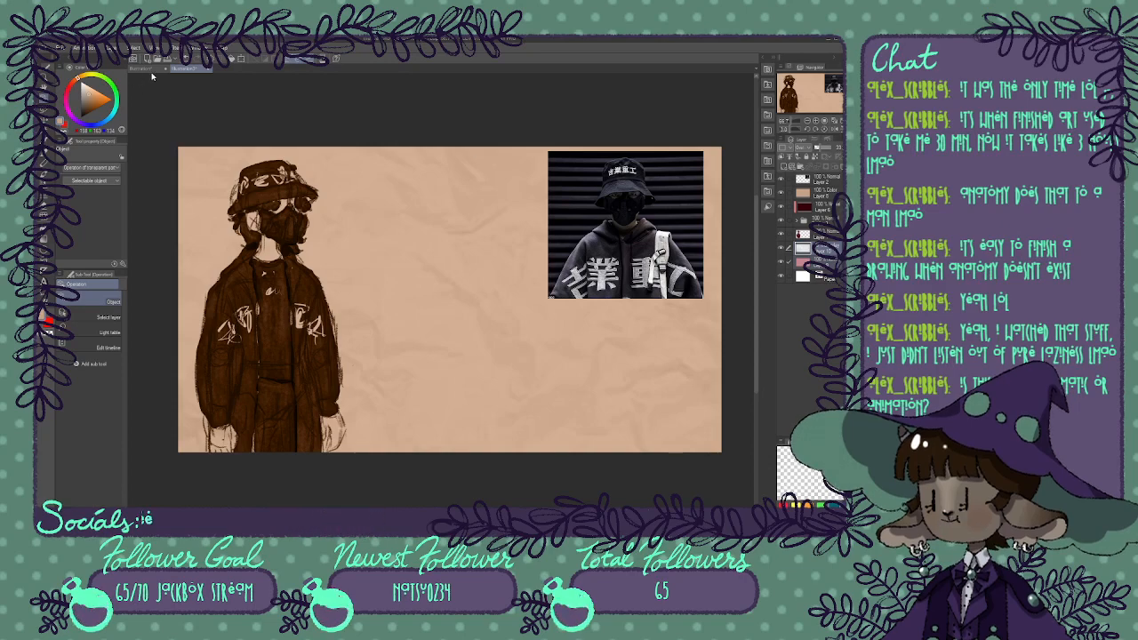
left_click(152, 71)
left_click(206, 72)
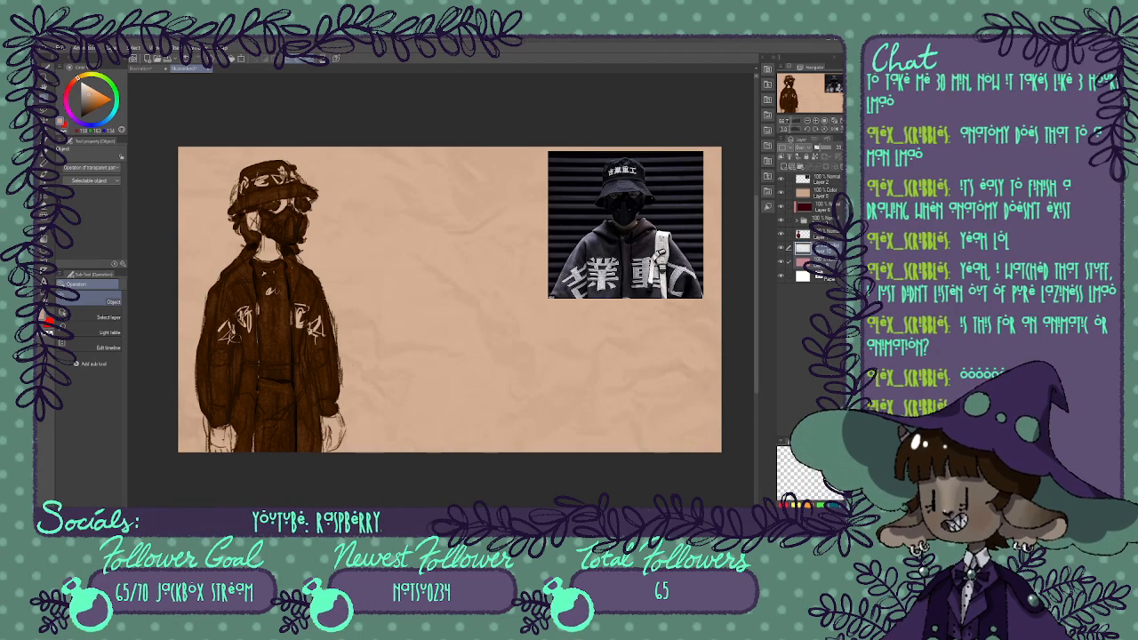
left_click(150, 68)
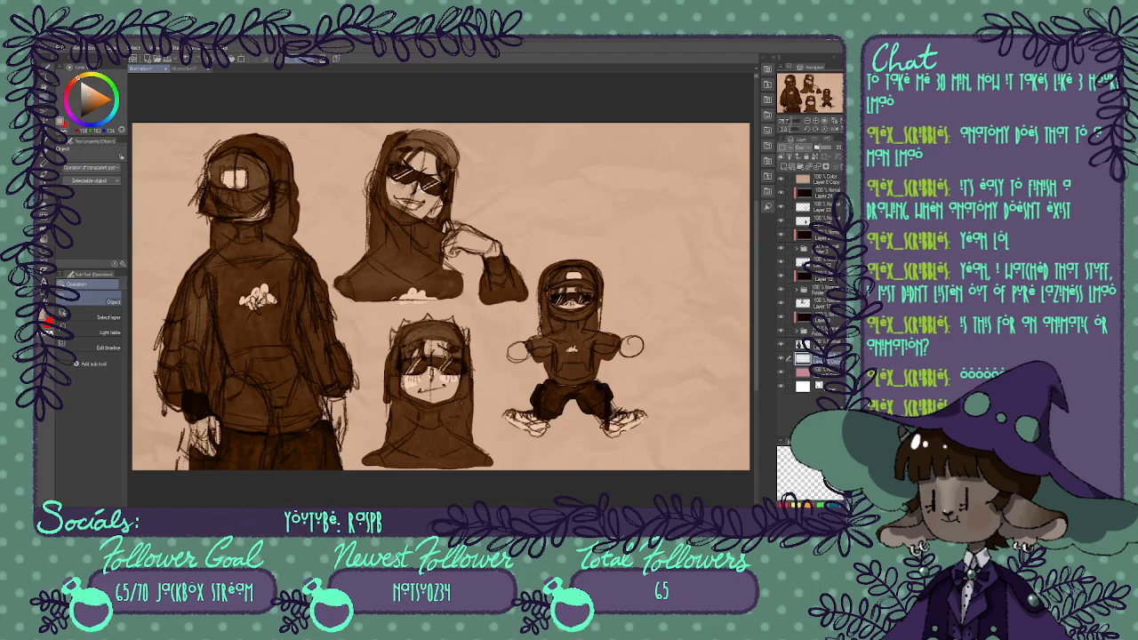
left_click(189, 68)
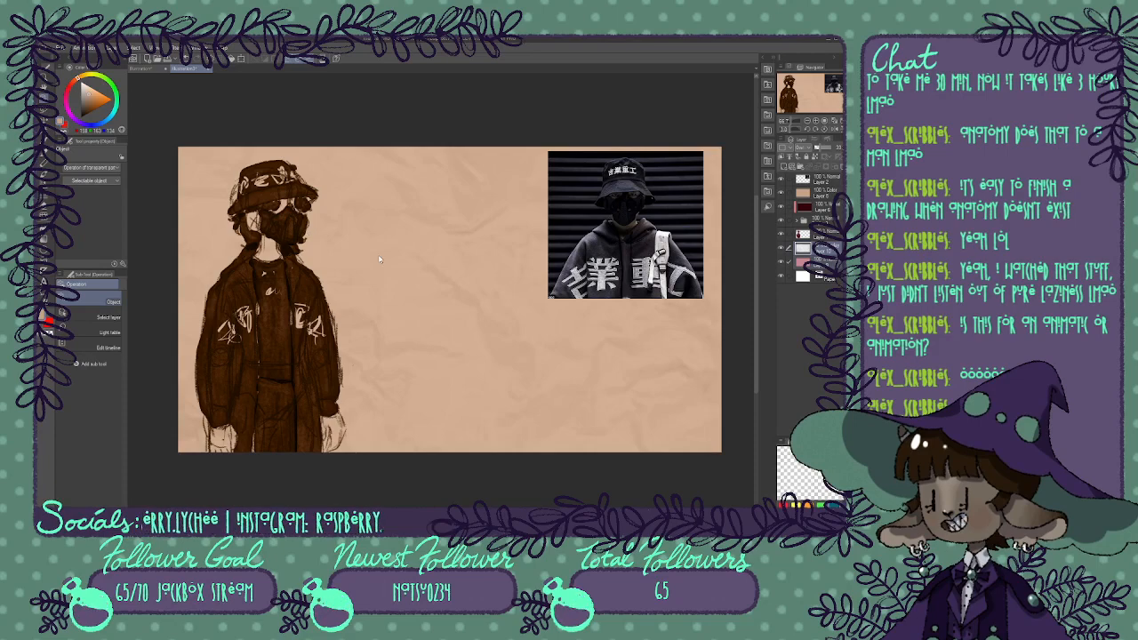
left_click(144, 68)
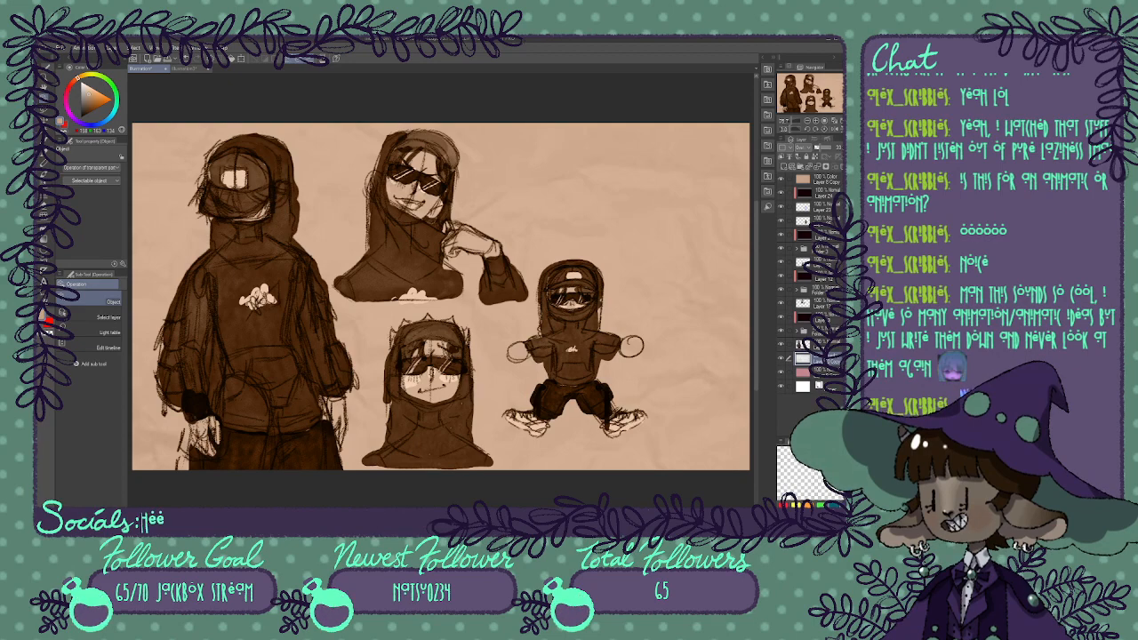
Delete the reference photo layer from the bucket hat drawing.
left_click(191, 68)
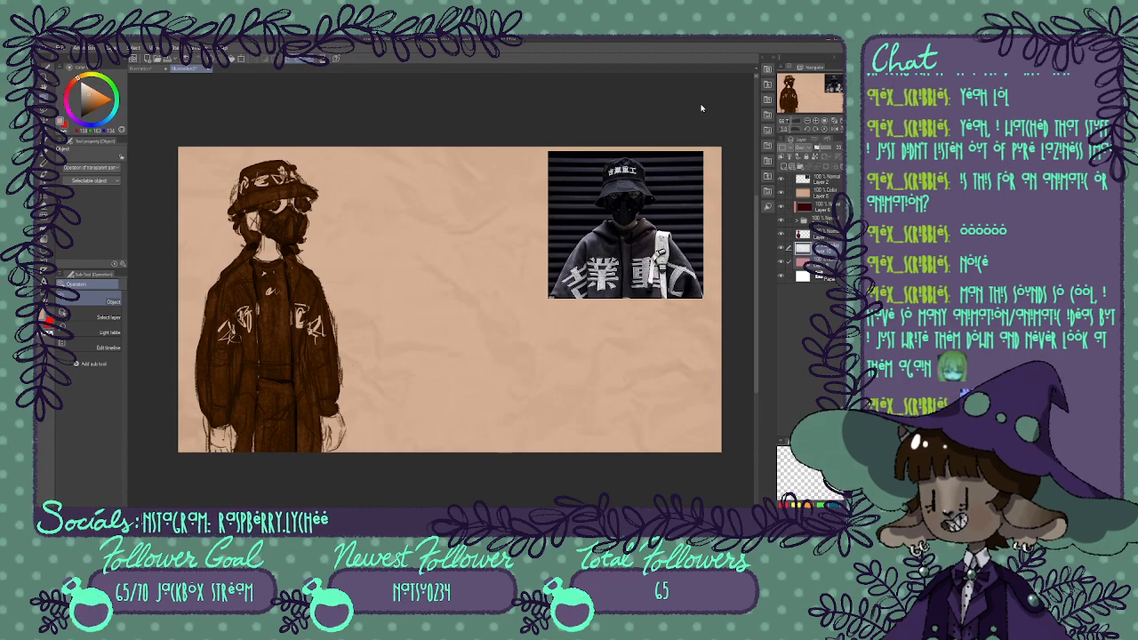
left_click(820, 234)
left_click(815, 181)
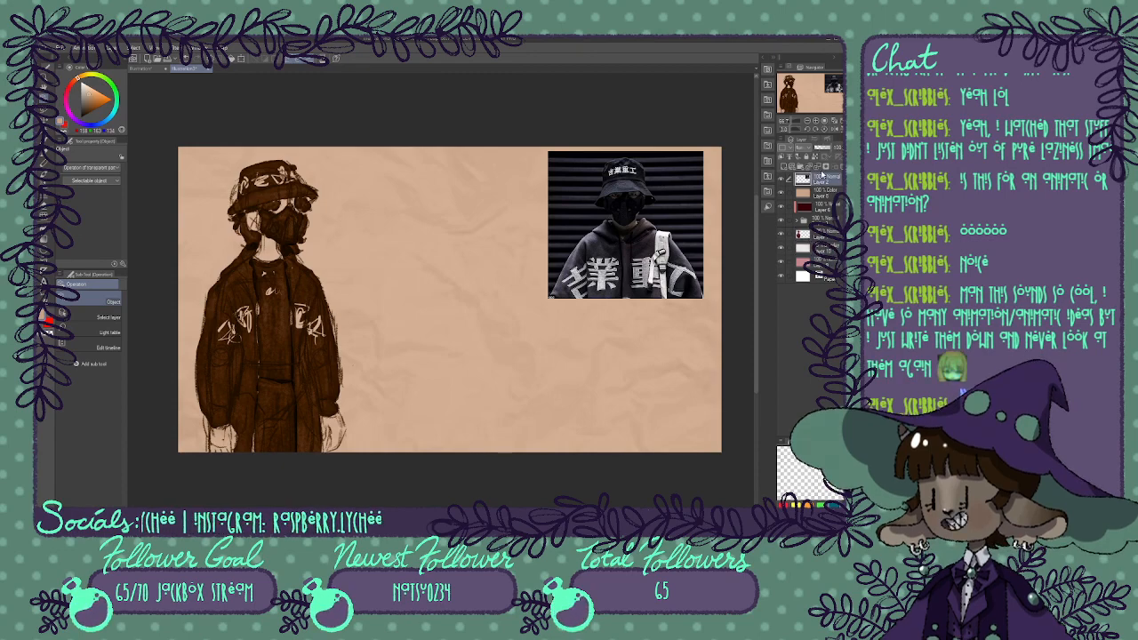
left_click(841, 167)
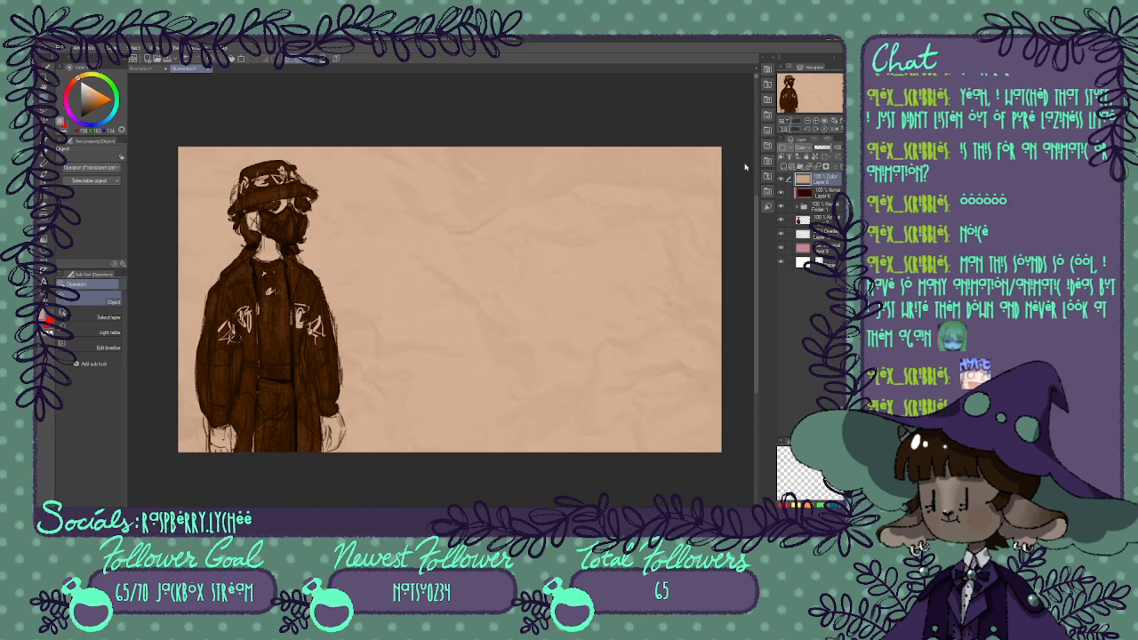
left_click_drag(819, 88, 815, 87)
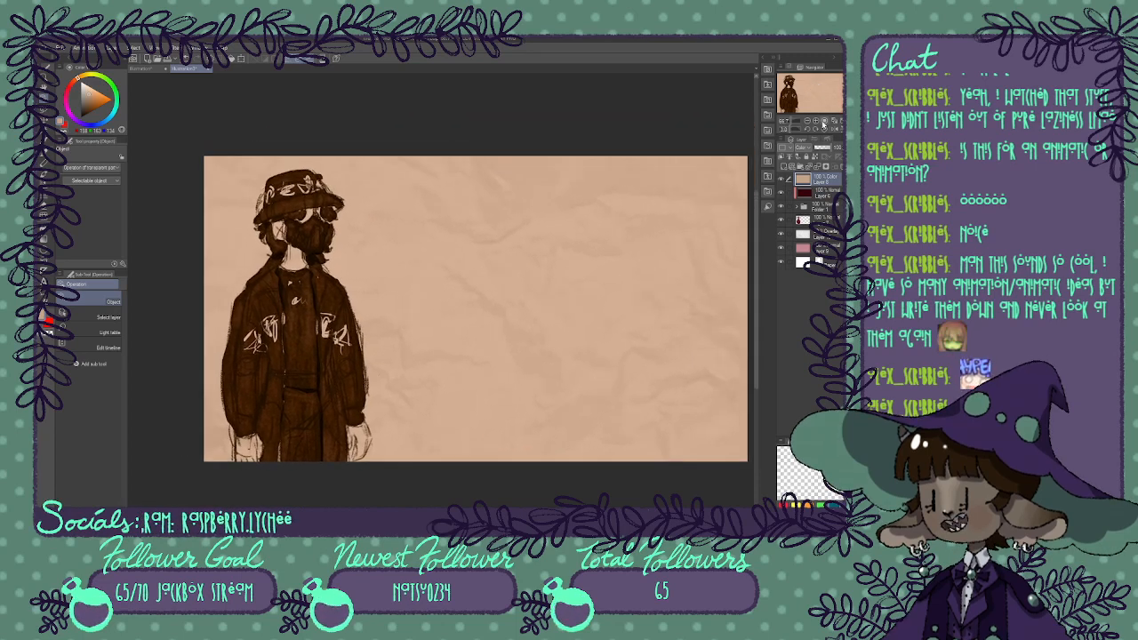
Add a new layer directly beneath the beige Color tint layer and choose red with the Chalk brush for sketching.
left_click(822, 220)
left_click(819, 192)
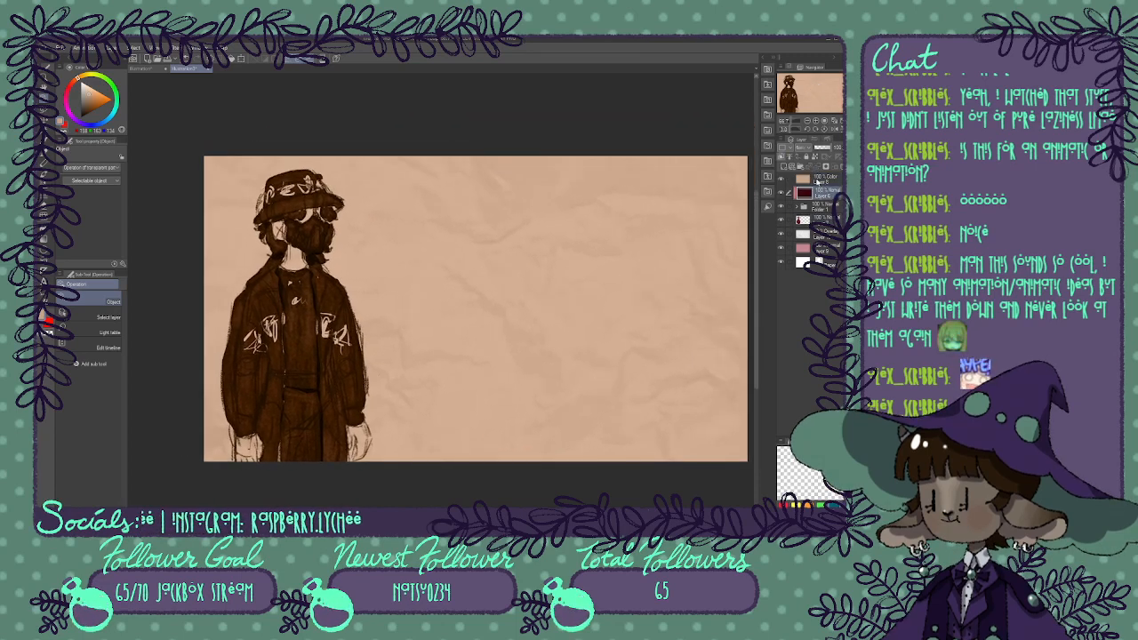
left_click(784, 167)
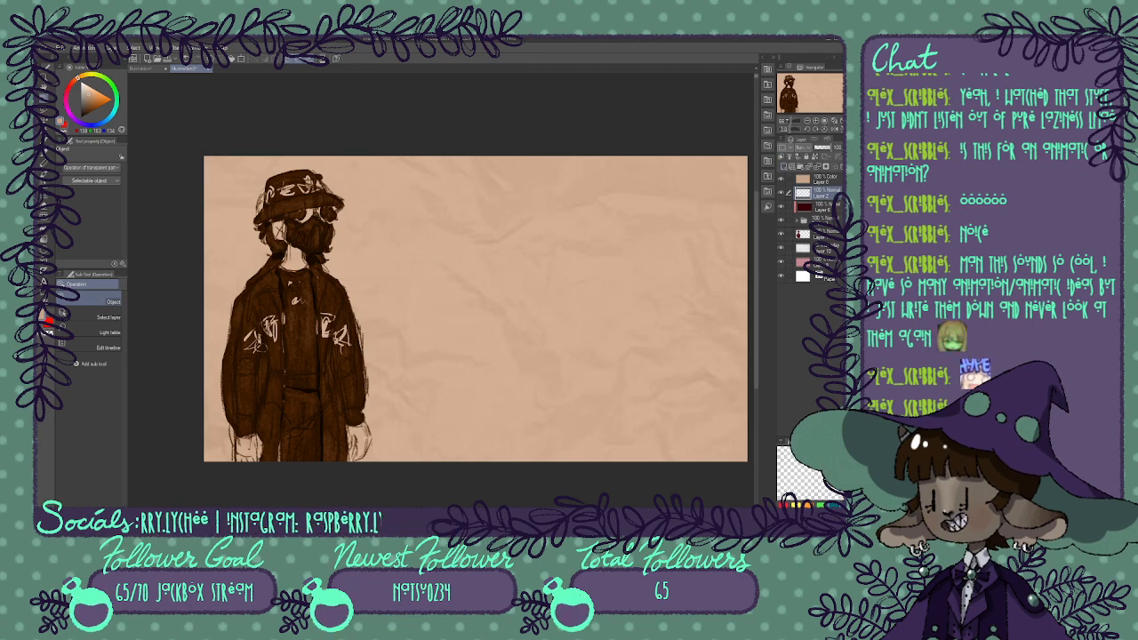
left_click(783, 504)
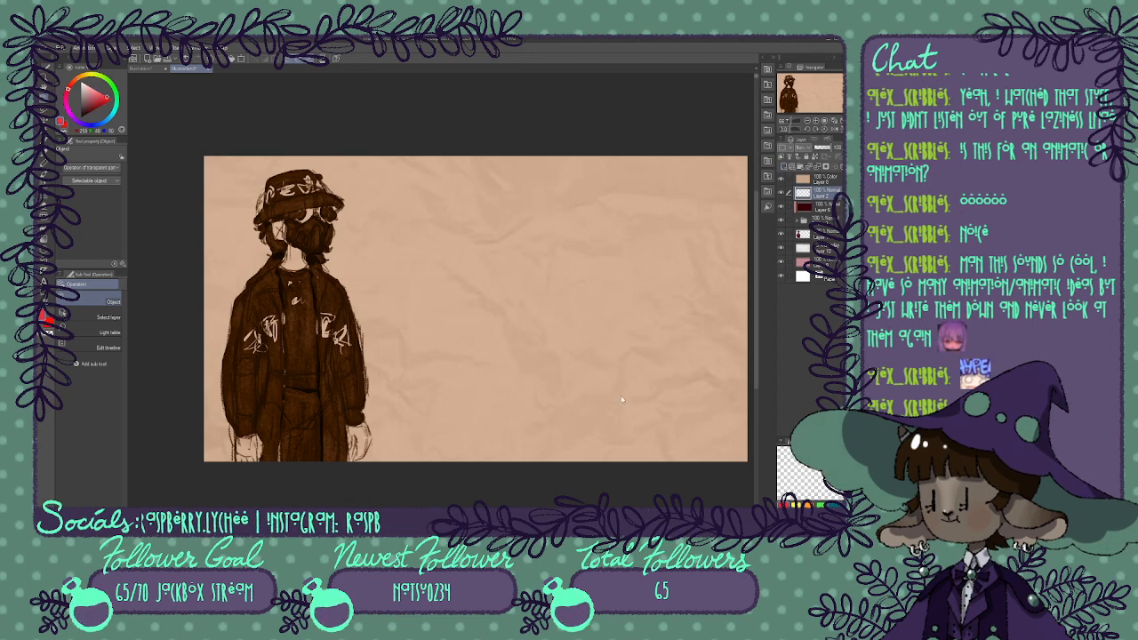
left_click(45, 166)
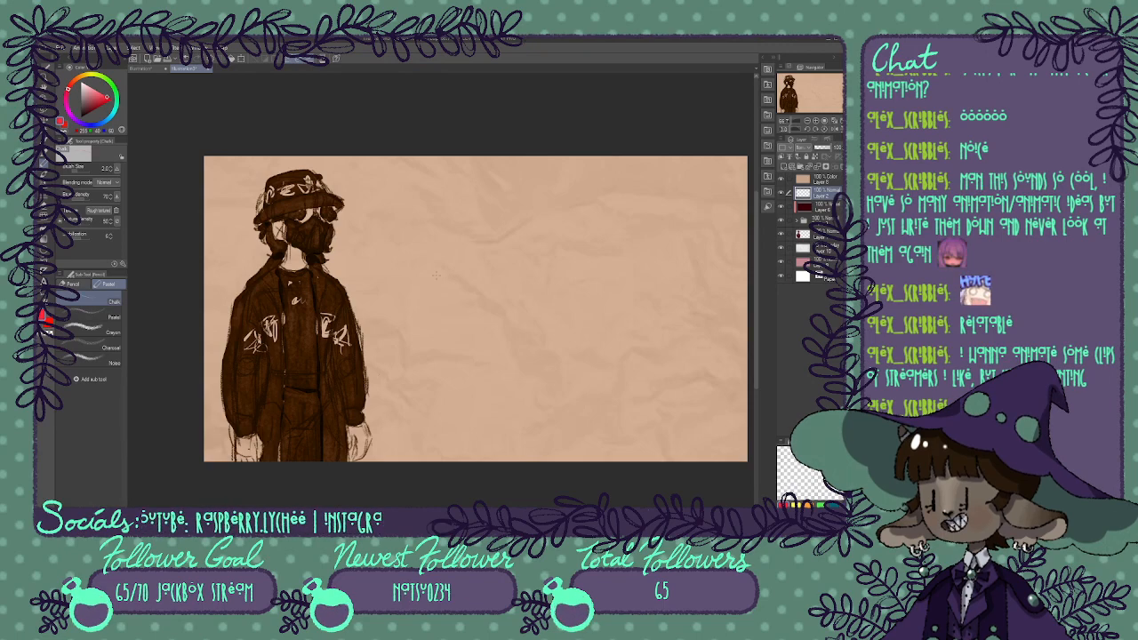
left_click(150, 69)
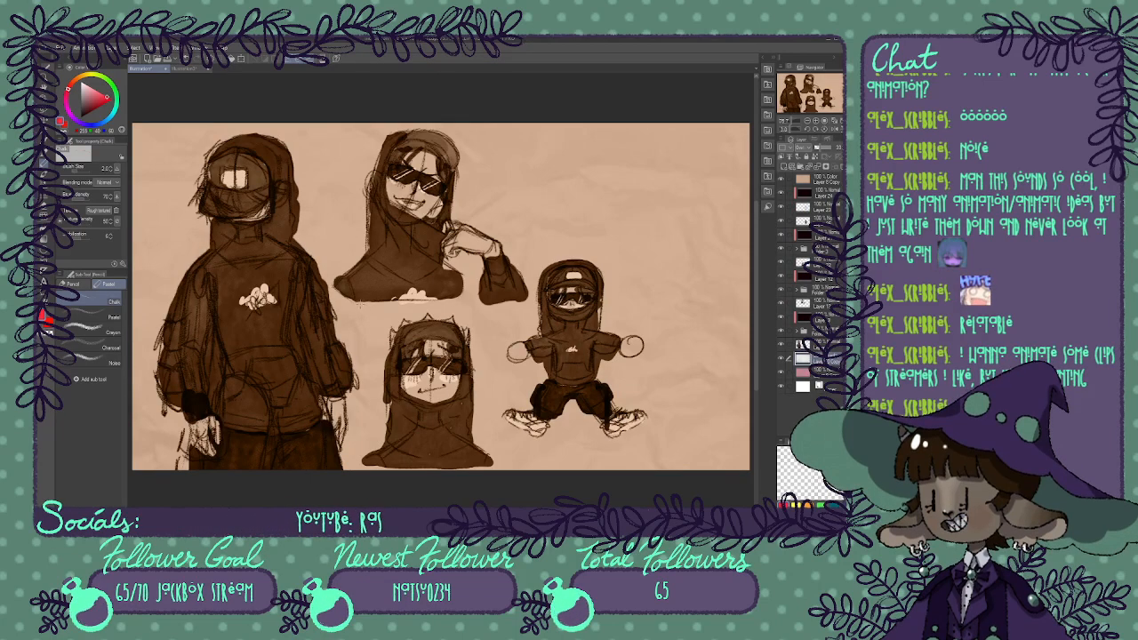
left_click(188, 68)
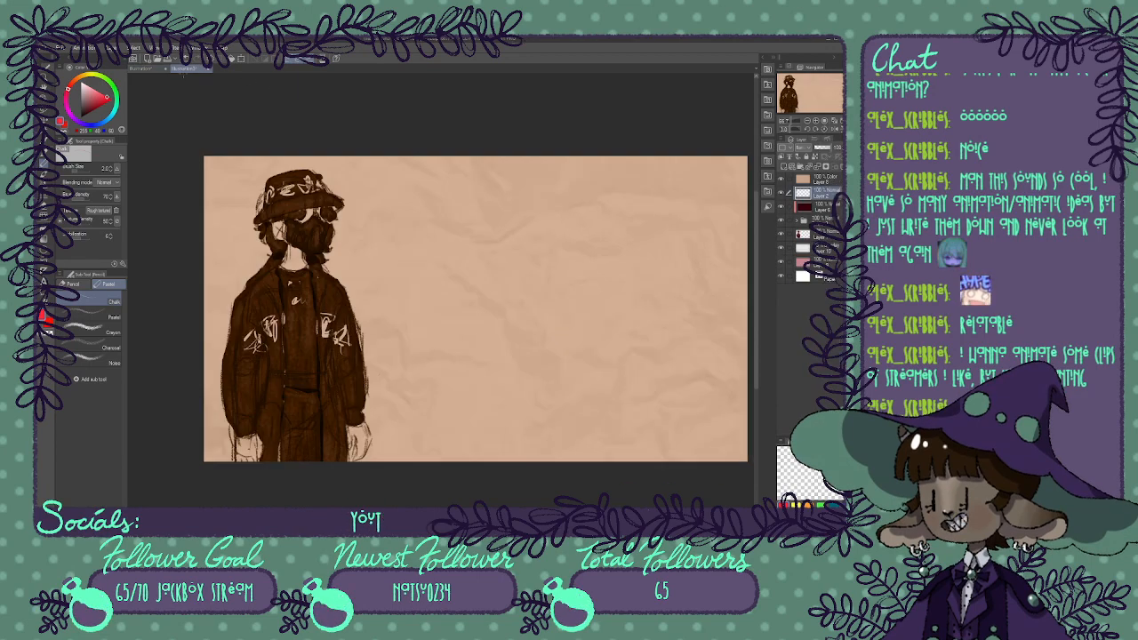
Sketch the cheeks and jaw of a new head around a circle to the right of the bucket hat character.
left_click(815, 121)
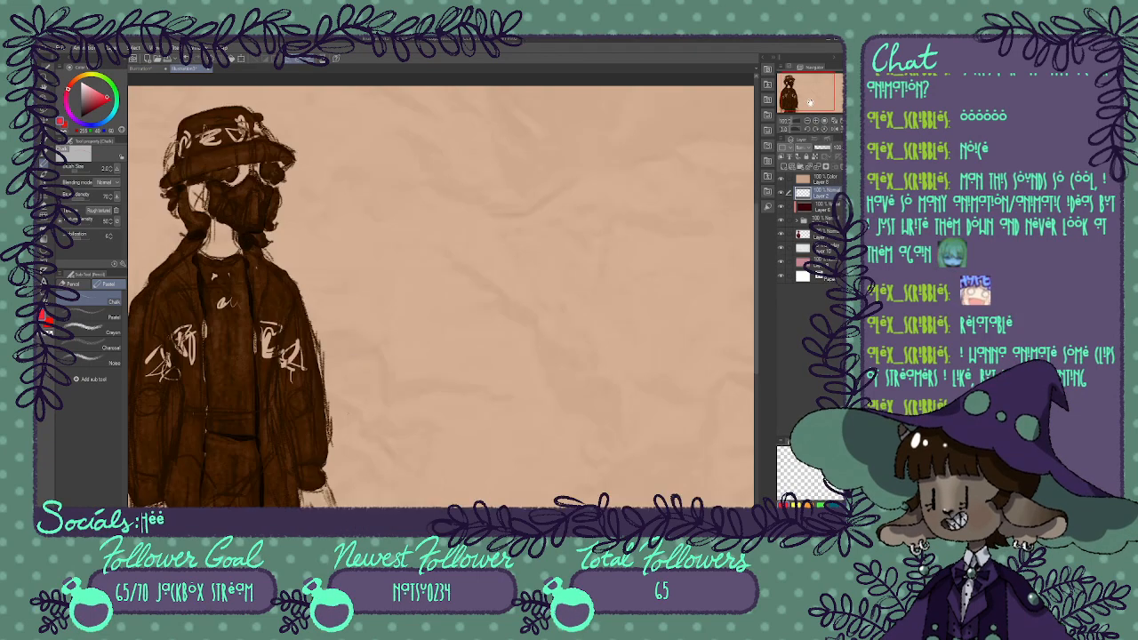
left_click_drag(812, 97, 812, 102)
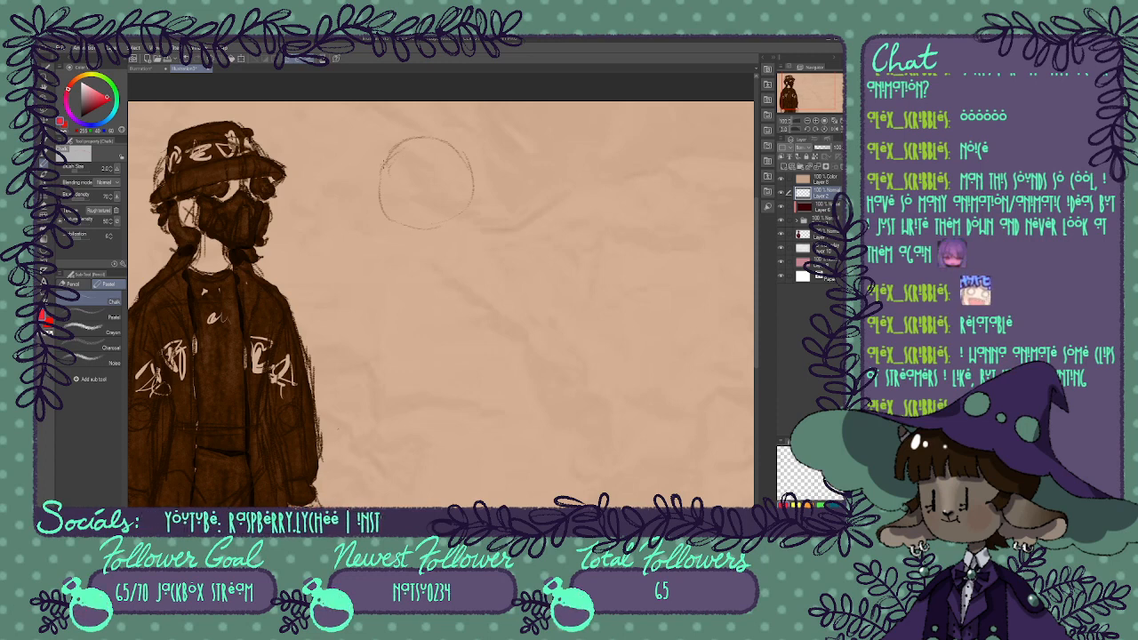
left_click_drag(374, 176, 406, 253)
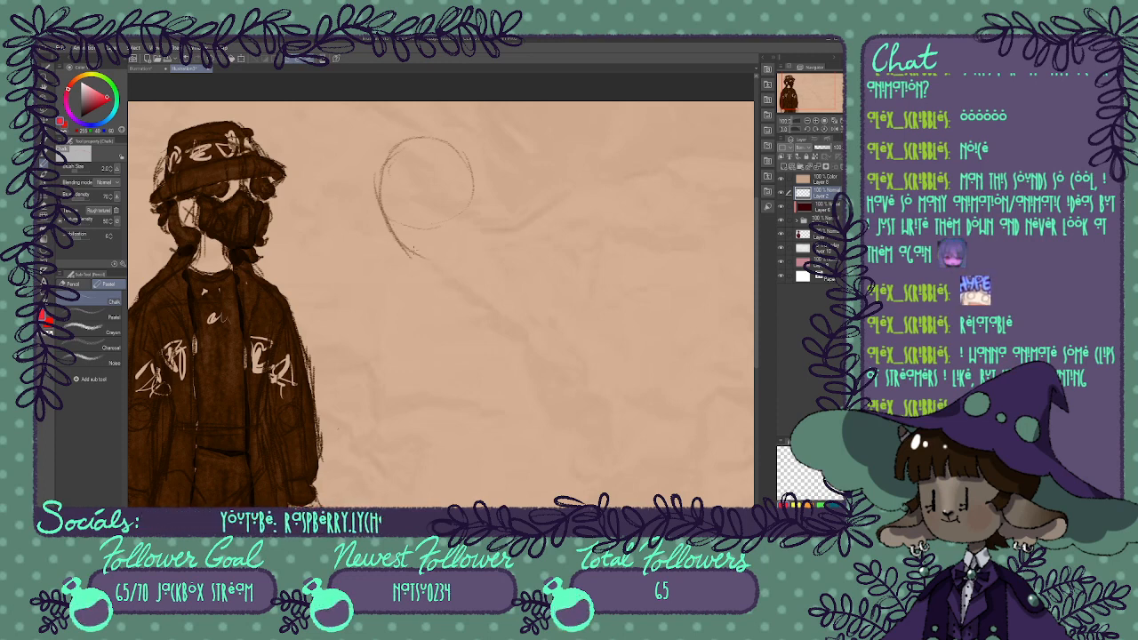
mouse_move(469, 160)
left_mouse_down()
mouse_move(475, 226)
mouse_move(459, 254)
left_mouse_up()
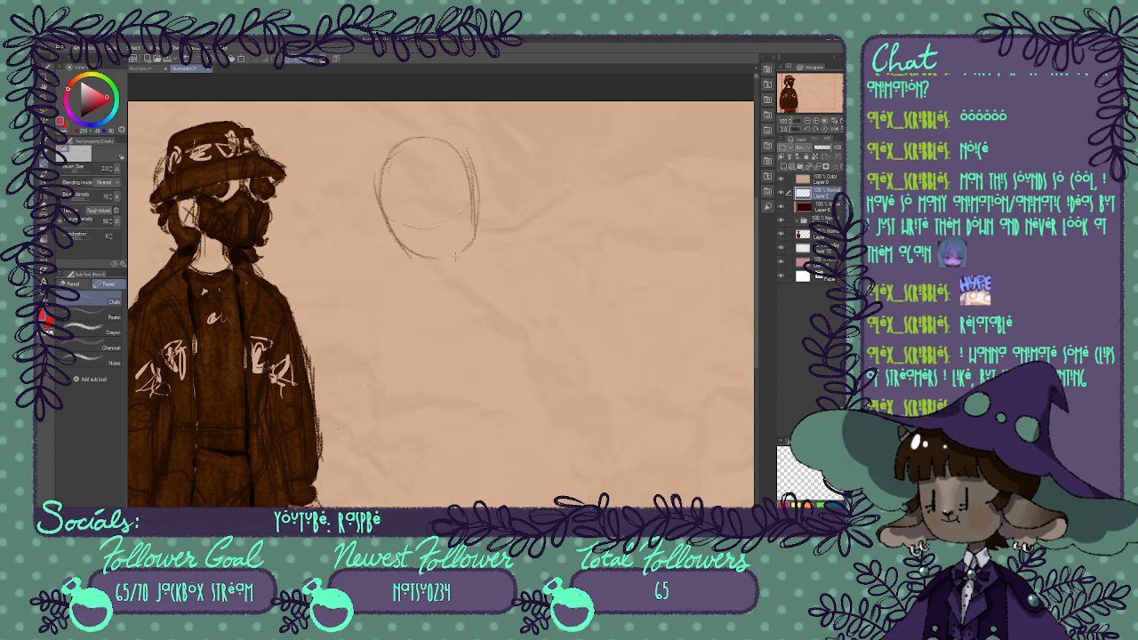
Hide the beige Color tint and pink background layers and reinforce the new head's outline with red strokes.
left_click(781, 183)
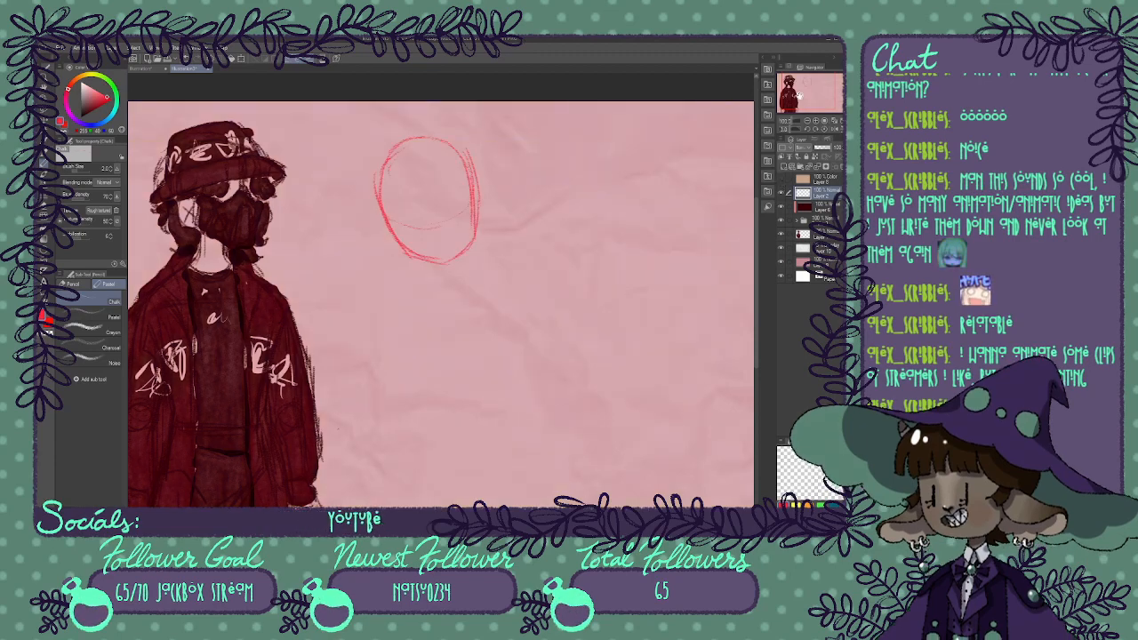
left_click(786, 264)
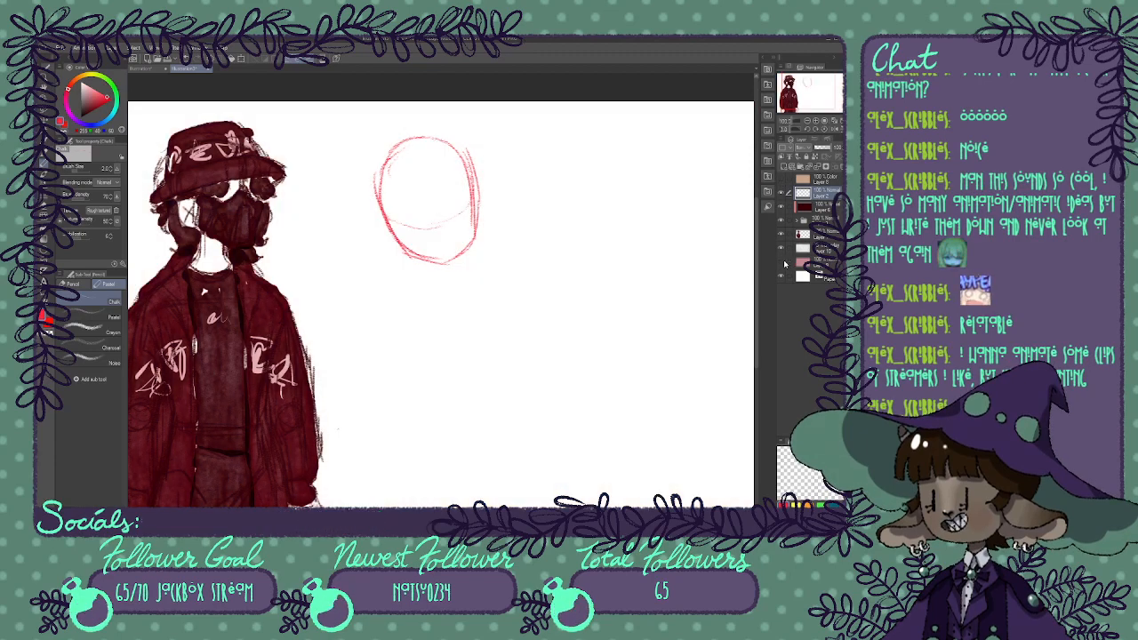
scroll(816, 85, "up", 2)
left_click_drag(816, 86, 810, 82)
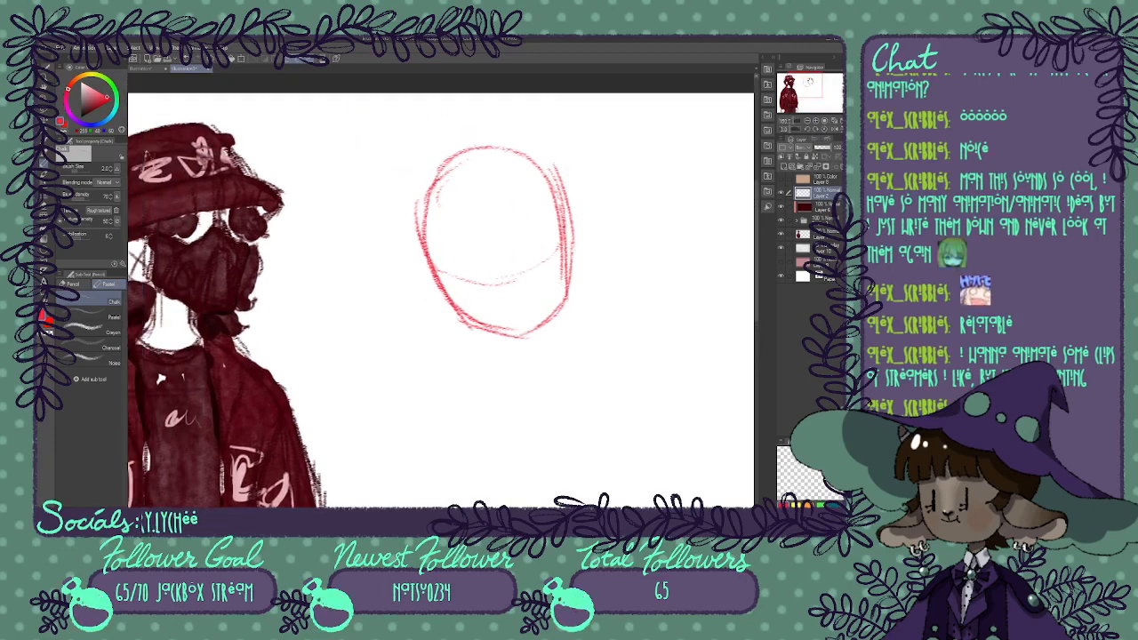
mouse_move(425, 219)
left_mouse_down()
mouse_move(440, 174)
mouse_move(544, 164)
mouse_move(560, 209)
left_mouse_up()
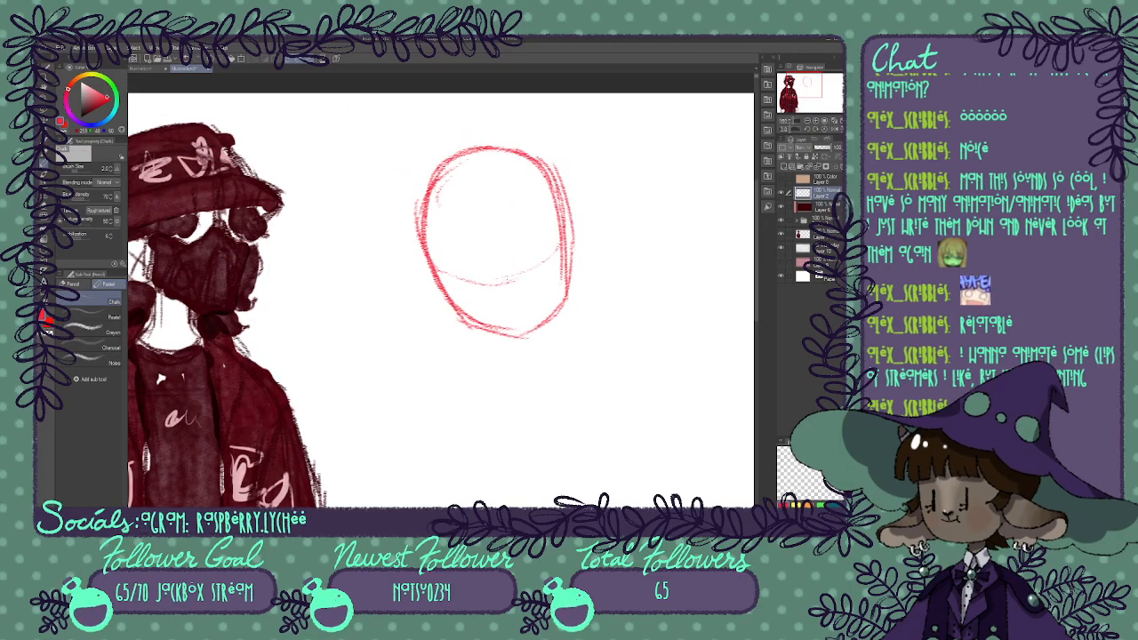
left_click_drag(809, 86, 811, 87)
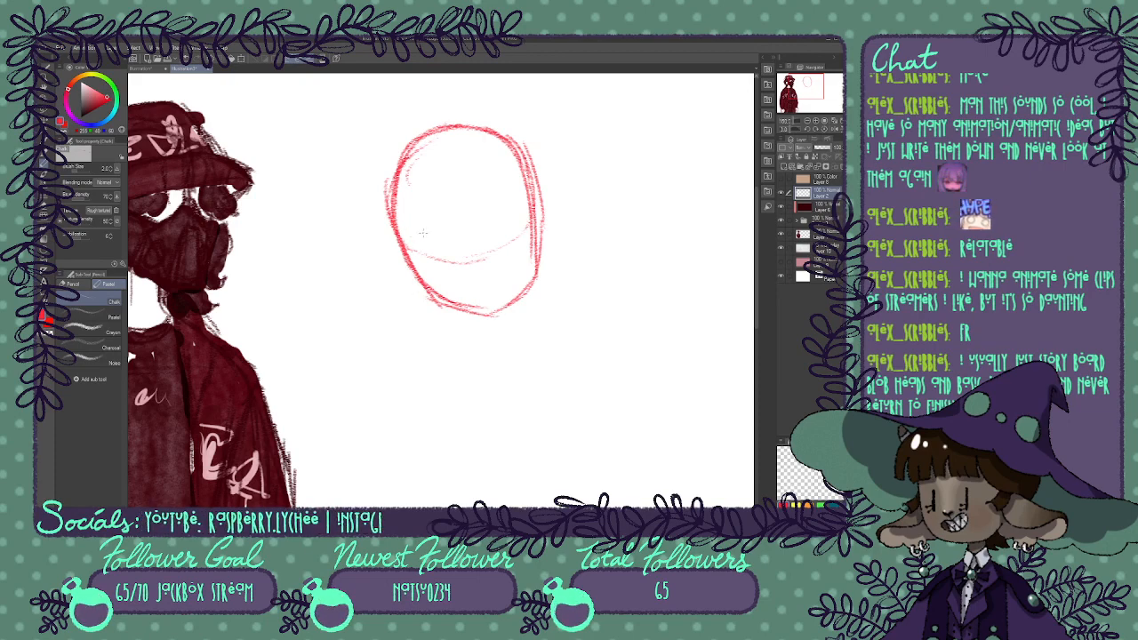
Sketch an ear on each side of the new head, doubling the outline of the left one.
mouse_move(402, 251)
left_mouse_down()
mouse_move(387, 259)
mouse_move(401, 286)
mouse_move(425, 298)
mouse_move(386, 238)
left_mouse_up()
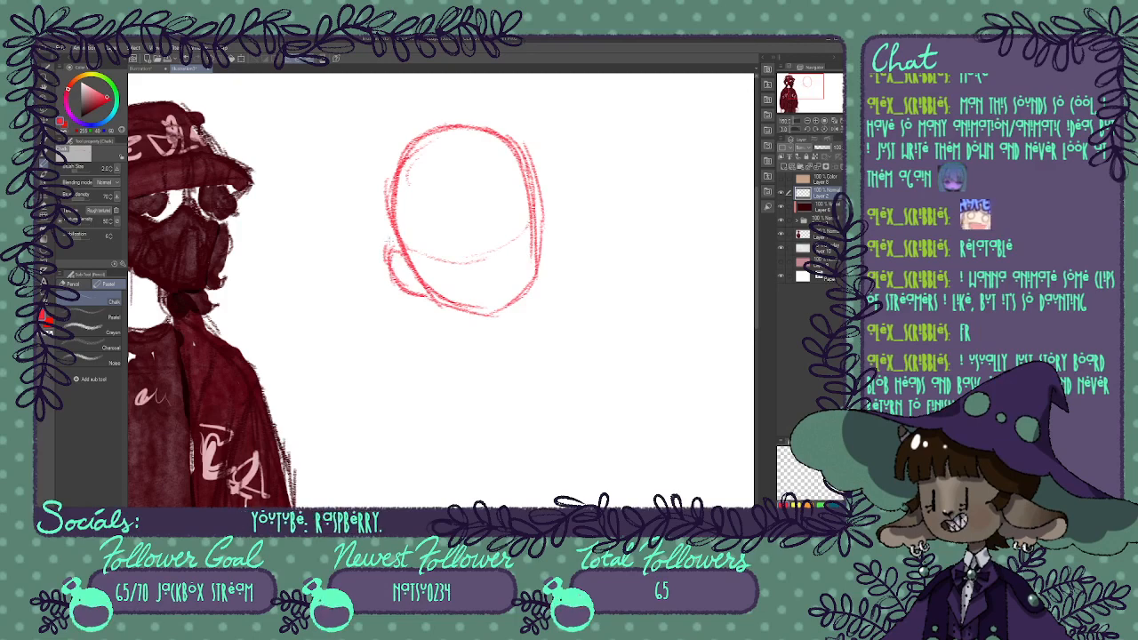
mouse_move(537, 194)
left_mouse_down()
mouse_move(569, 216)
mouse_move(565, 251)
mouse_move(538, 262)
mouse_move(568, 238)
left_mouse_up()
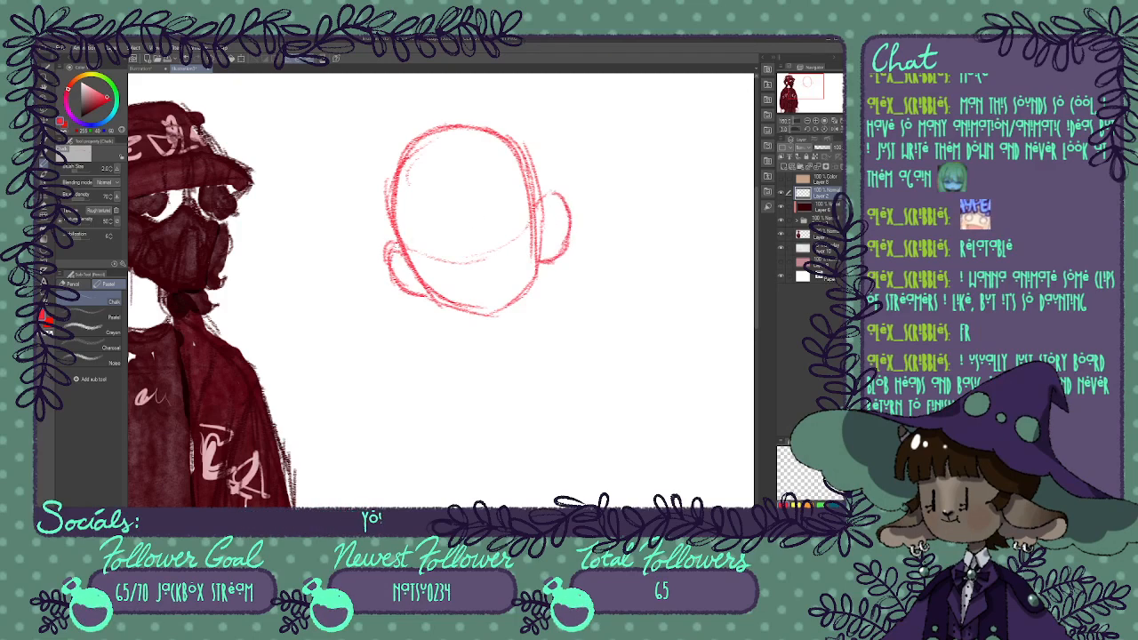
mouse_move(396, 242)
left_mouse_down()
mouse_move(382, 262)
mouse_move(414, 297)
mouse_move(425, 267)
mouse_move(377, 246)
left_mouse_up()
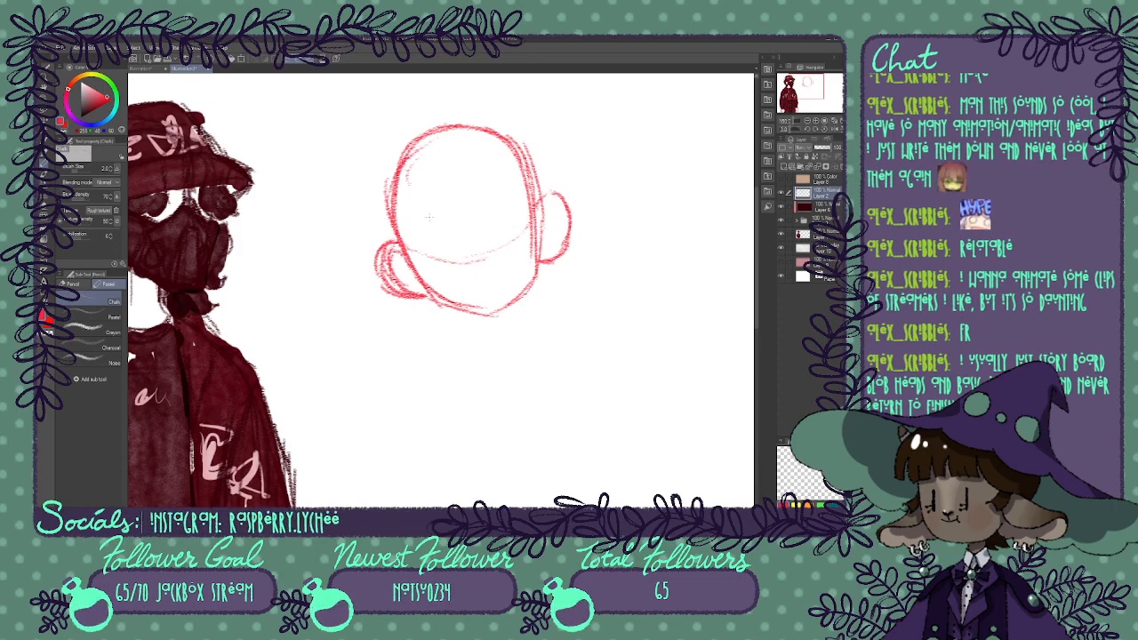
Sketch a rounded hat crown around the top of the new head, with curved band lines across the forehead.
left_click_drag(398, 148, 382, 214)
mouse_move(385, 153)
left_mouse_down()
mouse_move(379, 222)
mouse_move(388, 149)
mouse_move(419, 110)
mouse_move(471, 98)
mouse_move(514, 147)
left_mouse_up()
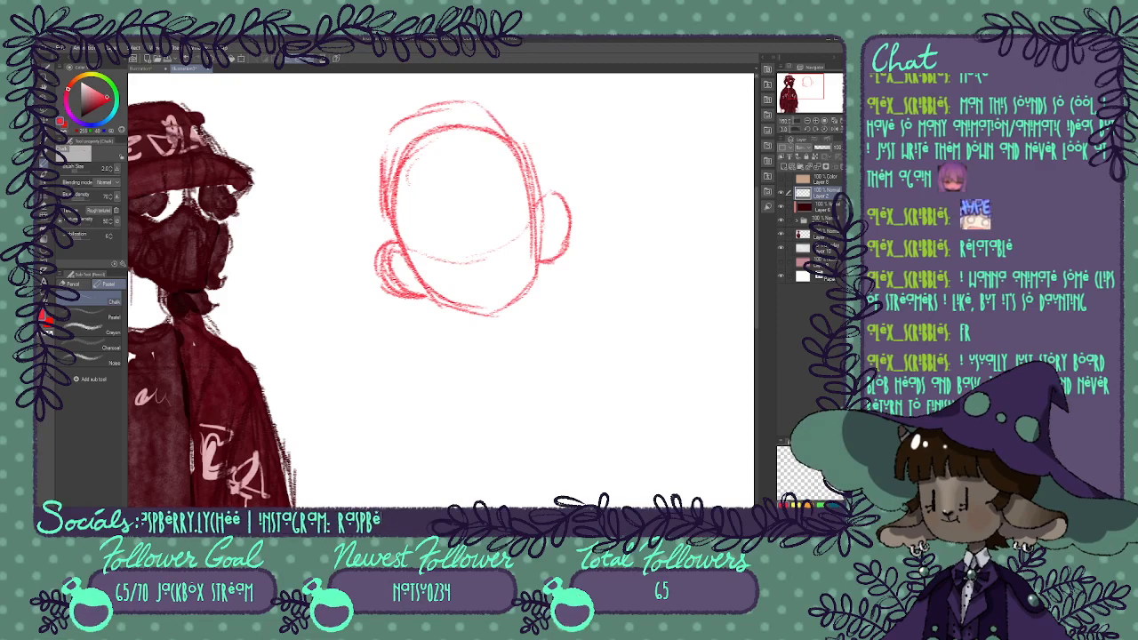
left_click_drag(495, 105, 532, 171)
mouse_move(517, 147)
left_mouse_down()
mouse_move(477, 105)
mouse_move(384, 150)
mouse_move(452, 151)
left_mouse_up()
left_click_drag(474, 142, 486, 131)
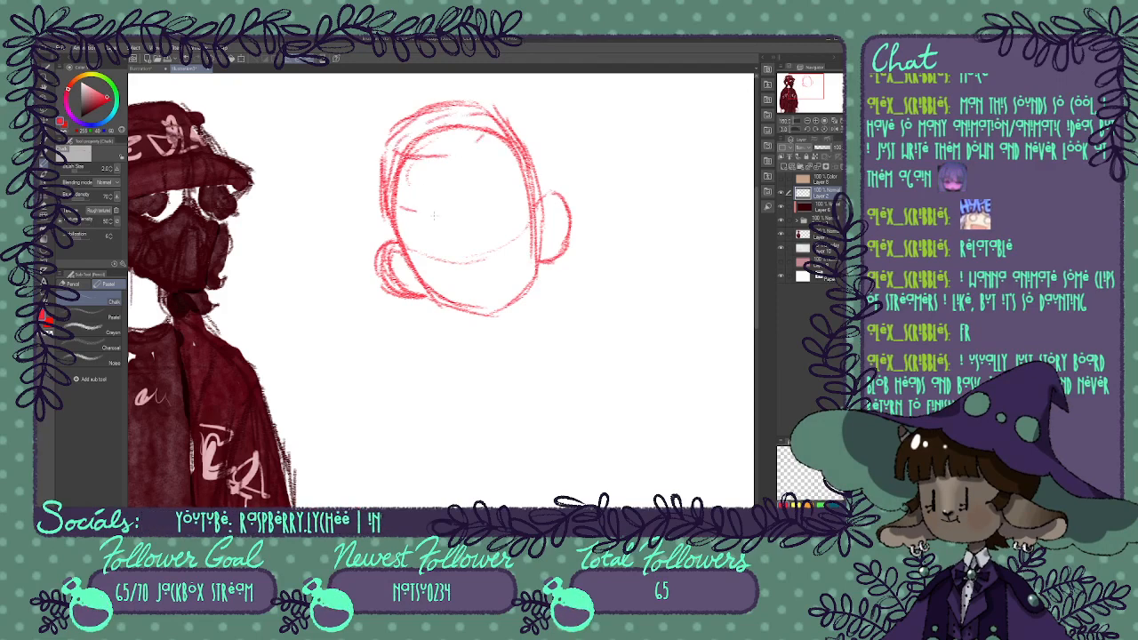
left_click_drag(396, 213, 469, 212)
left_click_drag(530, 171, 455, 204)
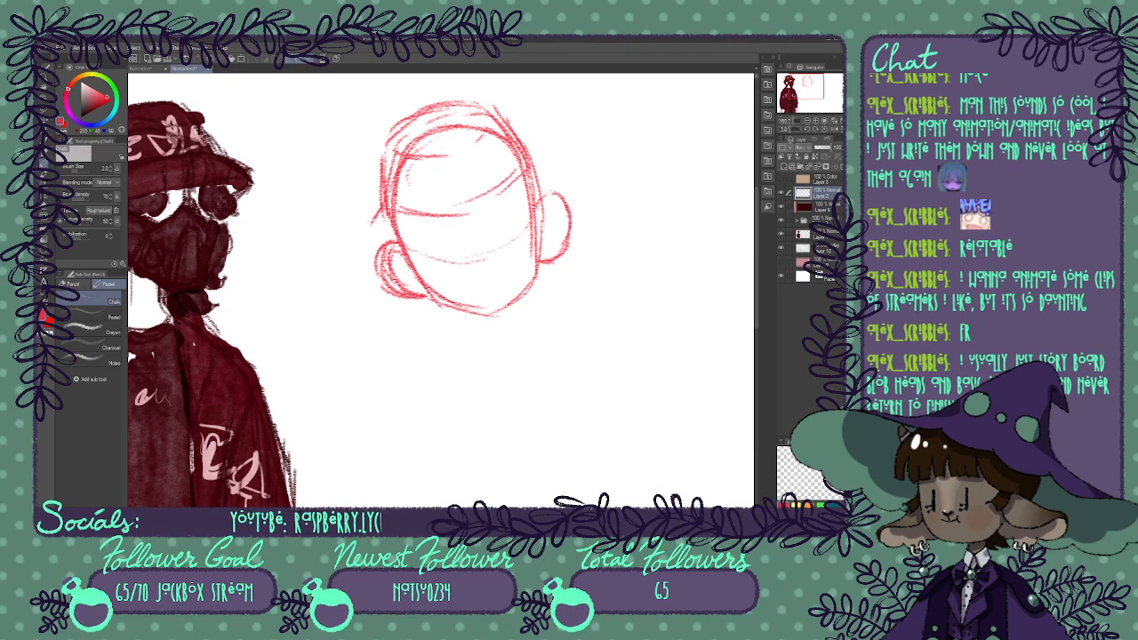
Reinforce the hat crown's outline and add a flared bucket hat brim with pointed ends across the face.
mouse_move(384, 240)
left_mouse_down()
mouse_move(468, 240)
mouse_move(534, 210)
mouse_move(544, 176)
mouse_move(472, 230)
mouse_move(382, 241)
left_mouse_up()
left_click_drag(377, 166, 381, 207)
mouse_move(393, 151)
left_mouse_down()
mouse_move(383, 214)
mouse_move(385, 184)
mouse_move(450, 110)
mouse_move(480, 106)
mouse_move(511, 134)
left_mouse_up()
left_click_drag(493, 113, 533, 161)
mouse_move(383, 201)
left_mouse_down()
mouse_move(357, 238)
mouse_move(485, 249)
mouse_move(542, 223)
mouse_move(567, 188)
mouse_move(536, 223)
left_mouse_up()
mouse_move(382, 206)
left_mouse_down()
mouse_move(362, 236)
mouse_move(433, 253)
left_mouse_up()
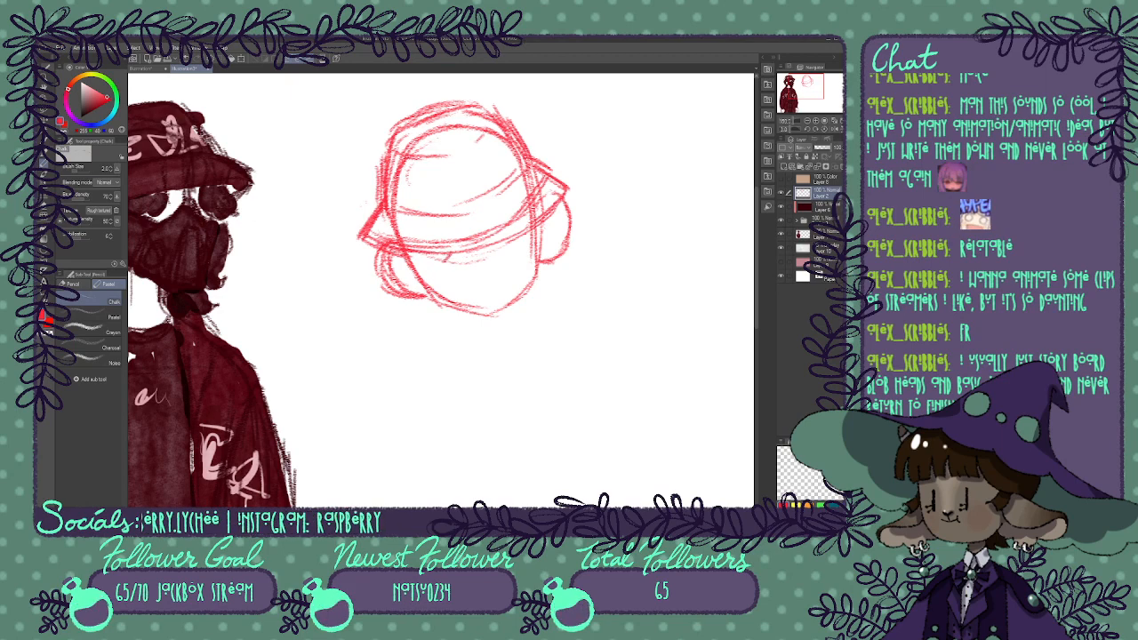
Sketch a mask on the lower face with two flared centre lines, a rounded chin edge and an oval filter on each side.
mouse_move(459, 258)
left_mouse_down()
mouse_move(461, 307)
mouse_move(457, 256)
left_mouse_up()
mouse_move(459, 258)
left_mouse_down()
mouse_move(476, 254)
mouse_move(503, 306)
left_mouse_up()
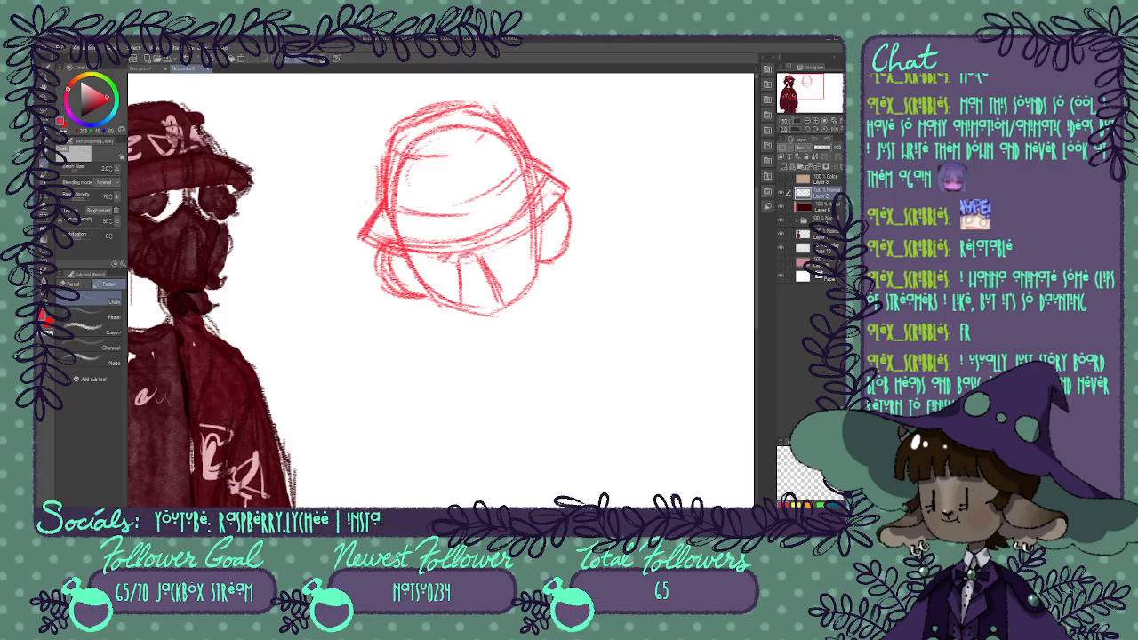
mouse_move(455, 264)
left_mouse_down()
mouse_move(464, 319)
mouse_move(496, 323)
left_mouse_up()
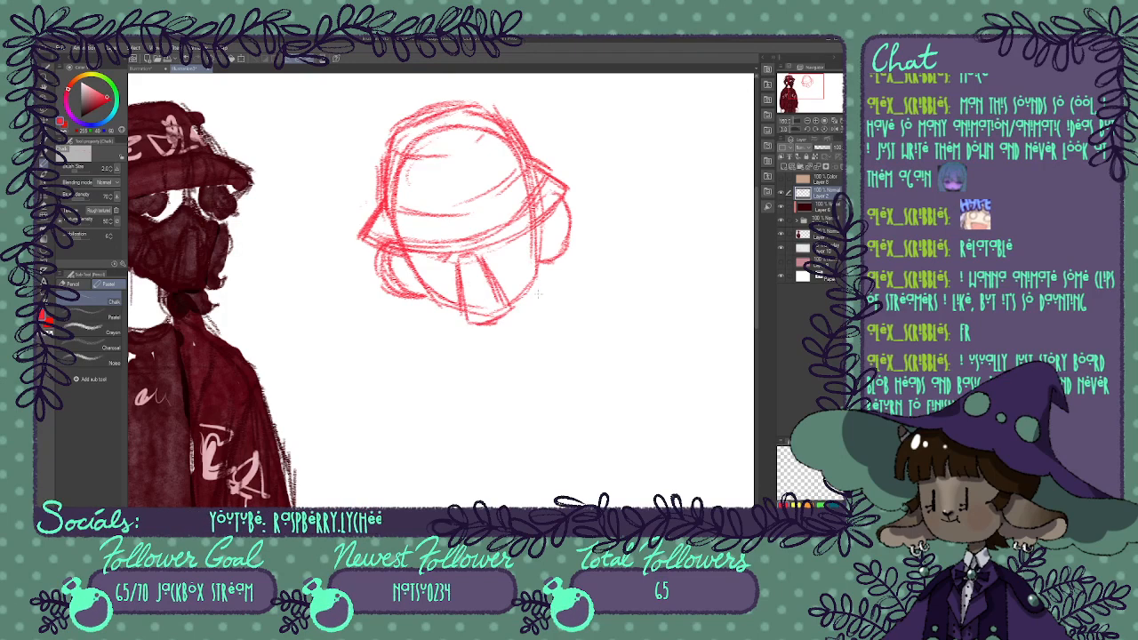
left_click_drag(520, 271, 534, 304)
mouse_move(437, 308)
left_mouse_down()
mouse_move(392, 291)
mouse_move(472, 320)
left_mouse_up()
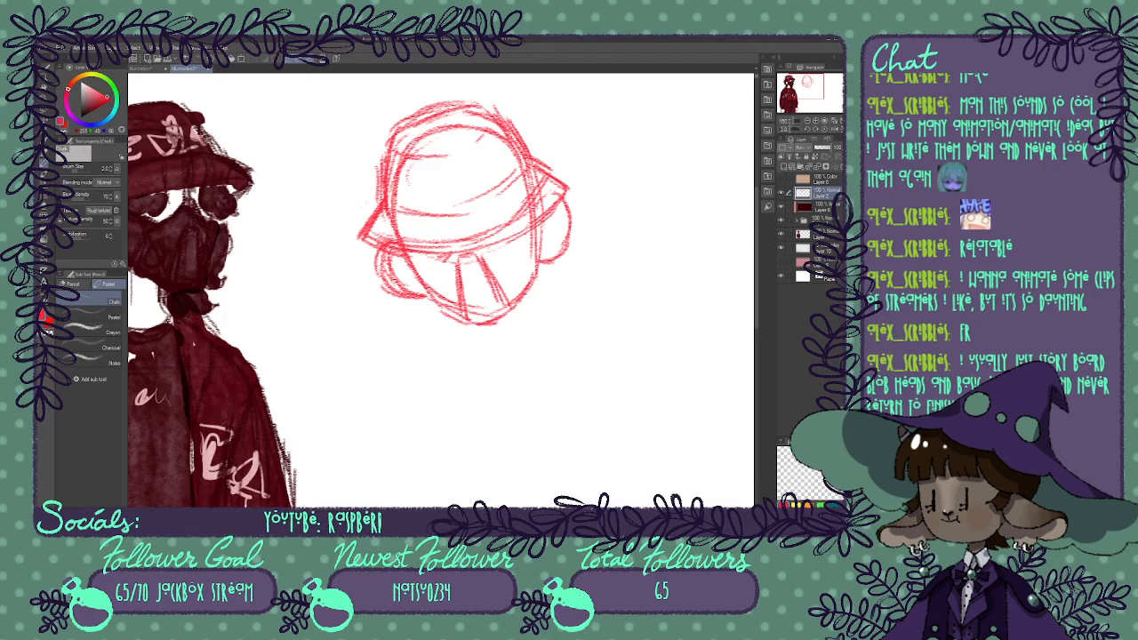
left_click_drag(425, 268, 450, 306)
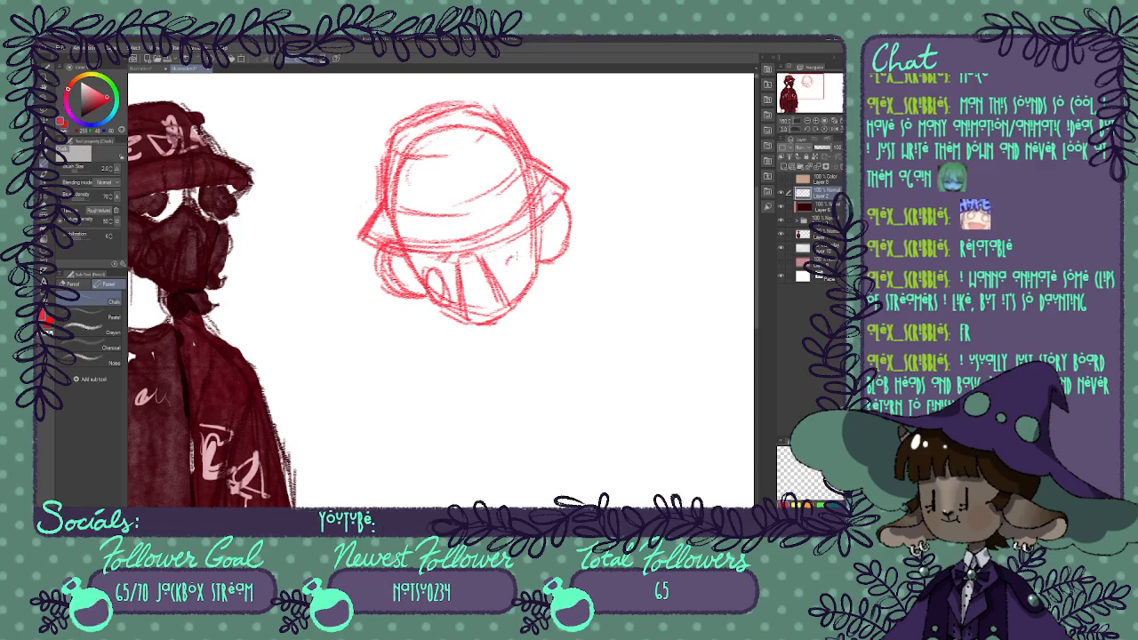
left_click_drag(510, 252, 527, 288)
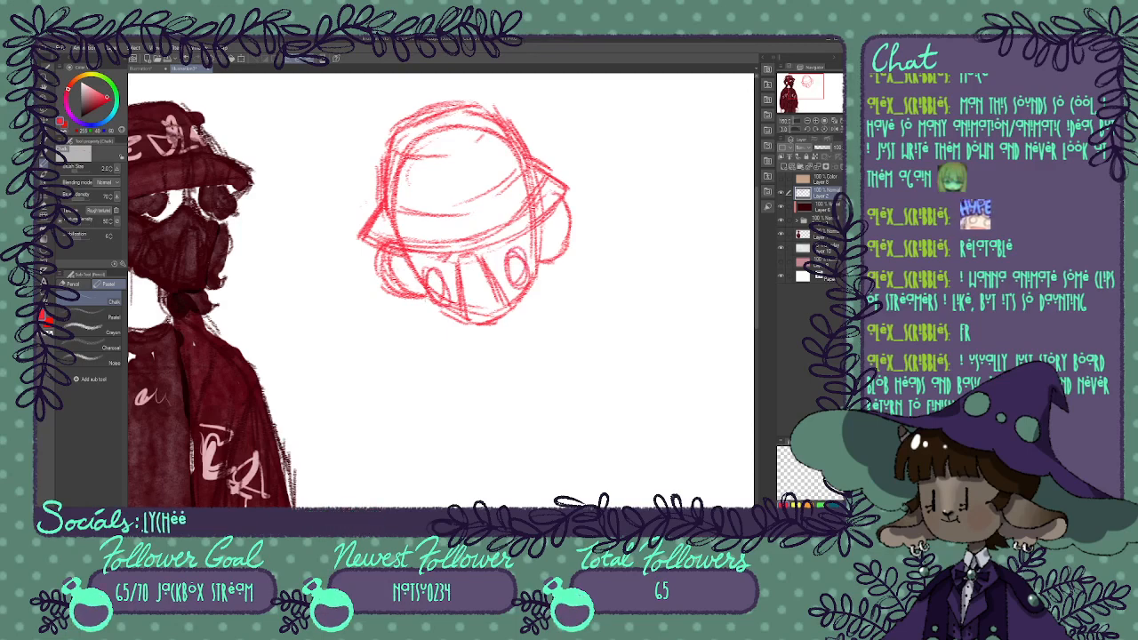
Reinforce the mask's side edges, chin and centre lines, and add short strokes between the mask and the brim.
left_click_drag(421, 291, 442, 313)
left_click_drag(406, 258, 434, 311)
left_click_drag(539, 243, 521, 303)
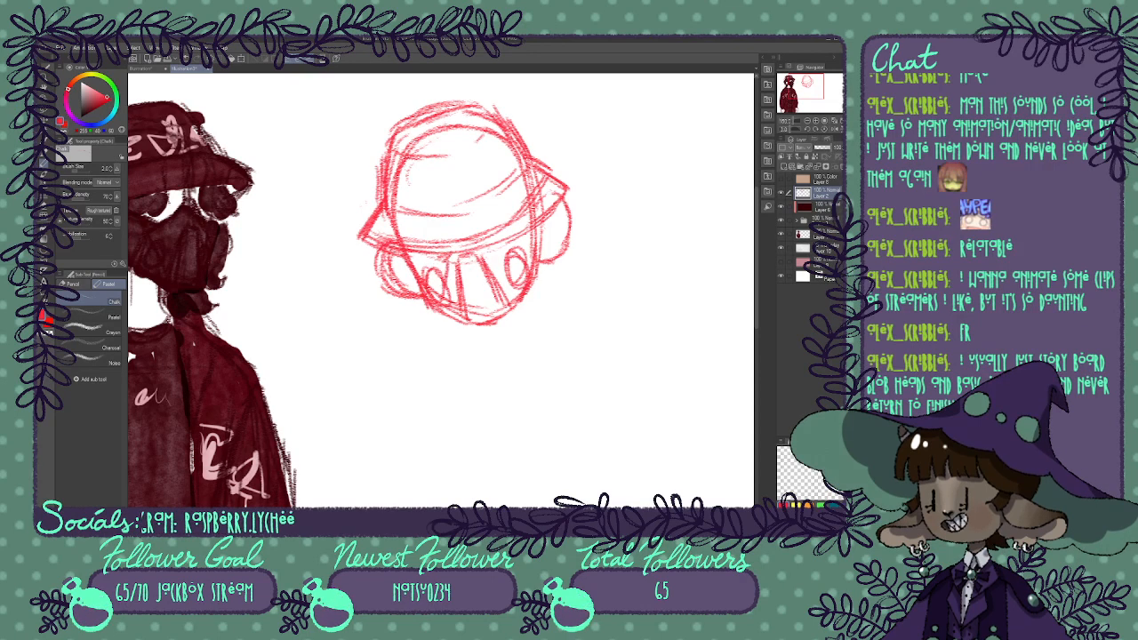
left_click_drag(438, 258, 448, 279)
left_click_drag(509, 250, 497, 264)
left_click_drag(510, 248, 488, 264)
mouse_move(435, 306)
left_mouse_down()
mouse_move(445, 325)
mouse_move(480, 331)
left_mouse_up()
mouse_move(529, 293)
left_mouse_down()
mouse_move(506, 323)
mouse_move(515, 319)
left_mouse_up()
left_click_drag(504, 291, 511, 317)
left_click_drag(457, 300, 468, 328)
Mark the new head's right ear with a small X and add a short stroke on the left ear.
left_click_drag(807, 87, 805, 89)
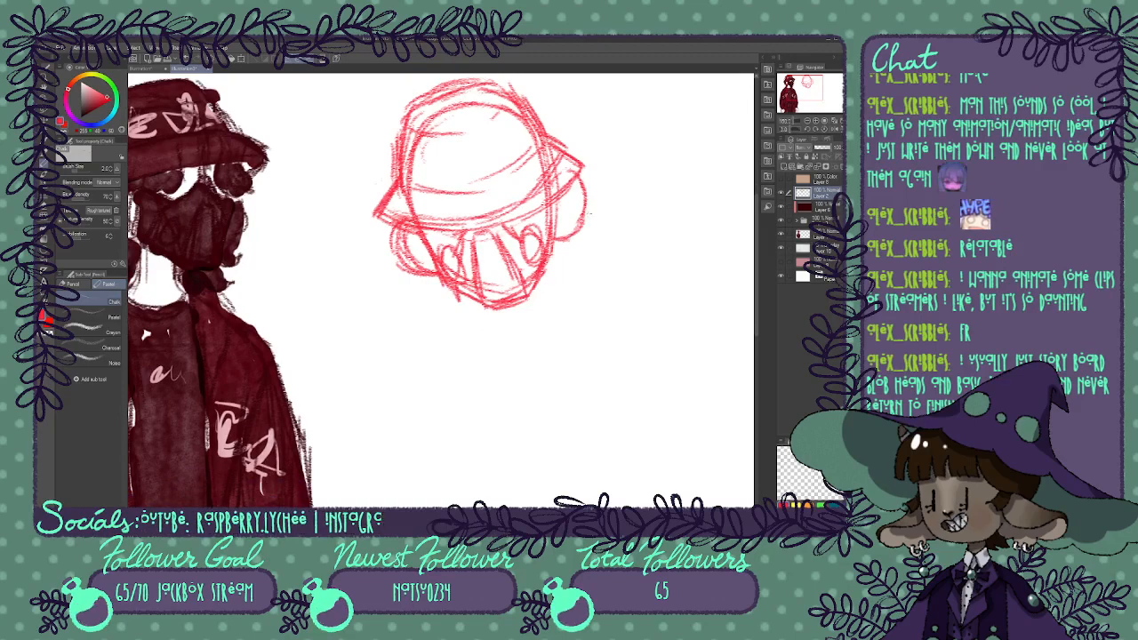
left_click_drag(575, 195, 560, 226)
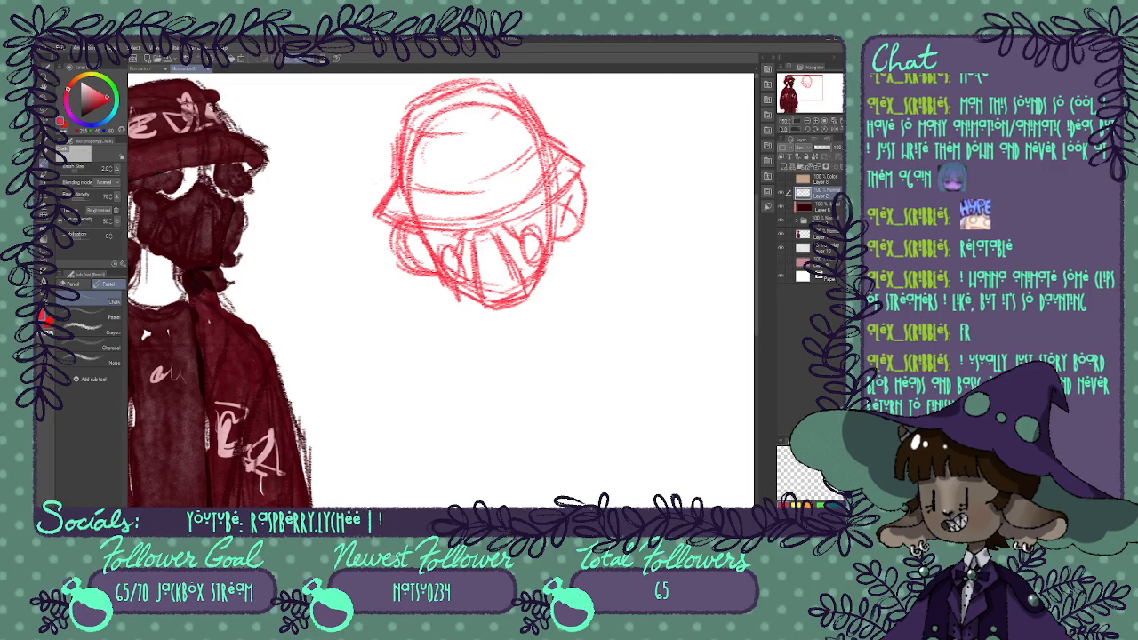
mouse_move(408, 241)
left_mouse_down()
mouse_move(424, 252)
mouse_move(414, 255)
left_mouse_up()
Sketch curled hair locks hanging beneath the hat on both sides of the face, with loose strands over the right ear.
left_click_drag(805, 89, 797, 86)
mouse_move(569, 270)
left_mouse_down()
mouse_move(580, 284)
mouse_move(558, 281)
left_mouse_up()
left_click_drag(640, 267, 671, 259)
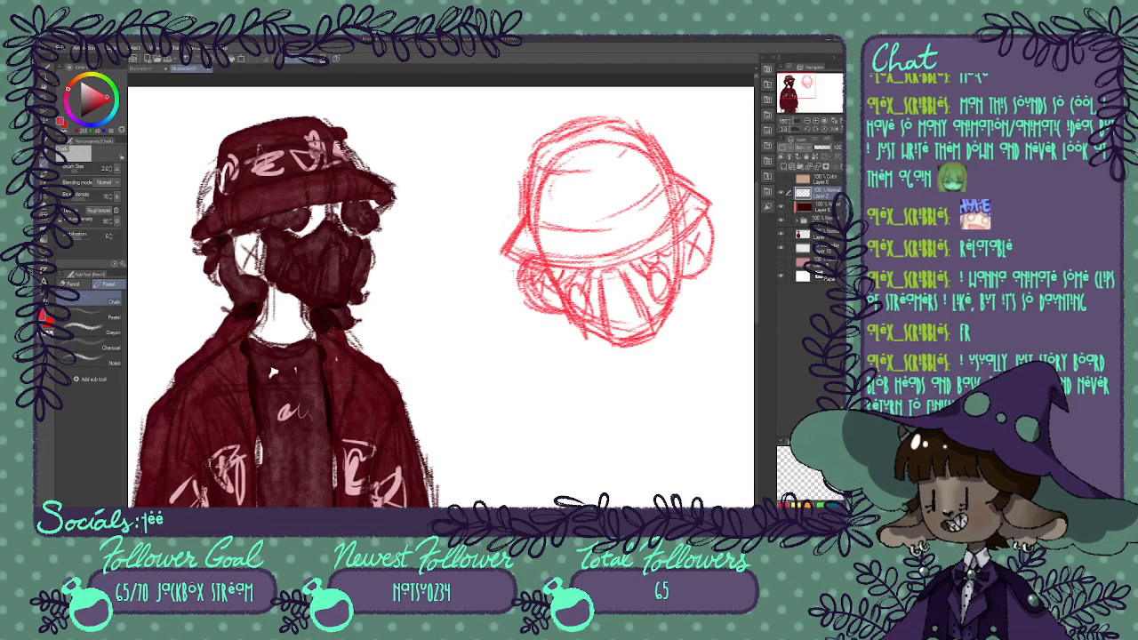
left_click_drag(514, 270, 512, 308)
mouse_move(516, 263)
left_mouse_down()
mouse_move(523, 307)
mouse_move(550, 327)
mouse_move(559, 354)
mouse_move(540, 354)
left_mouse_up()
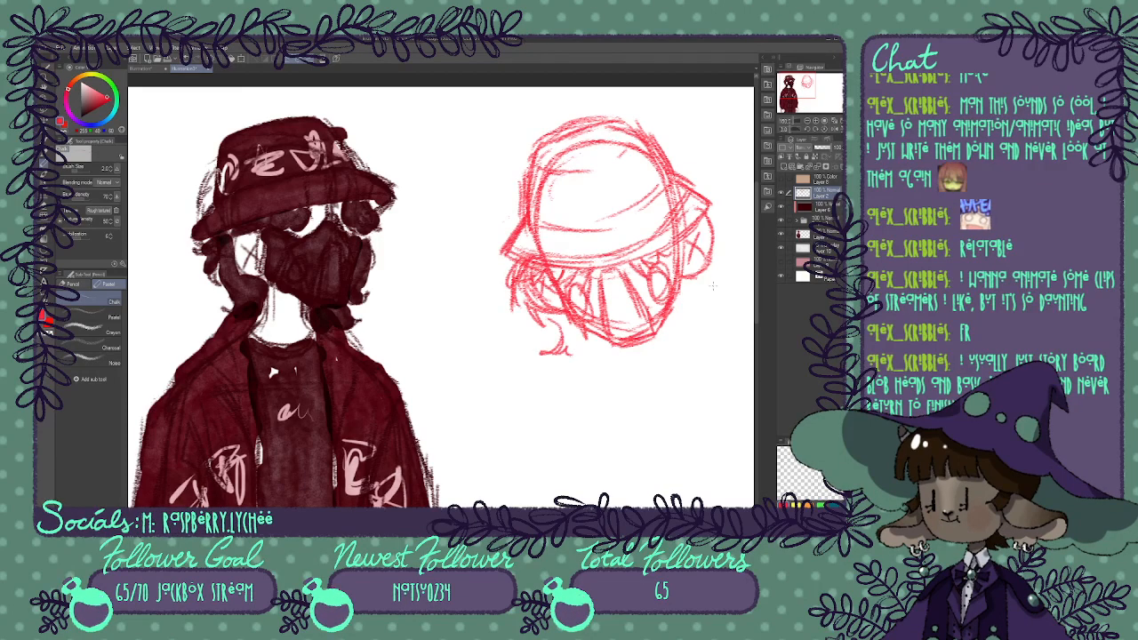
left_click_drag(699, 279, 689, 327)
mouse_move(704, 315)
left_mouse_down()
mouse_move(700, 336)
mouse_move(660, 352)
left_mouse_up()
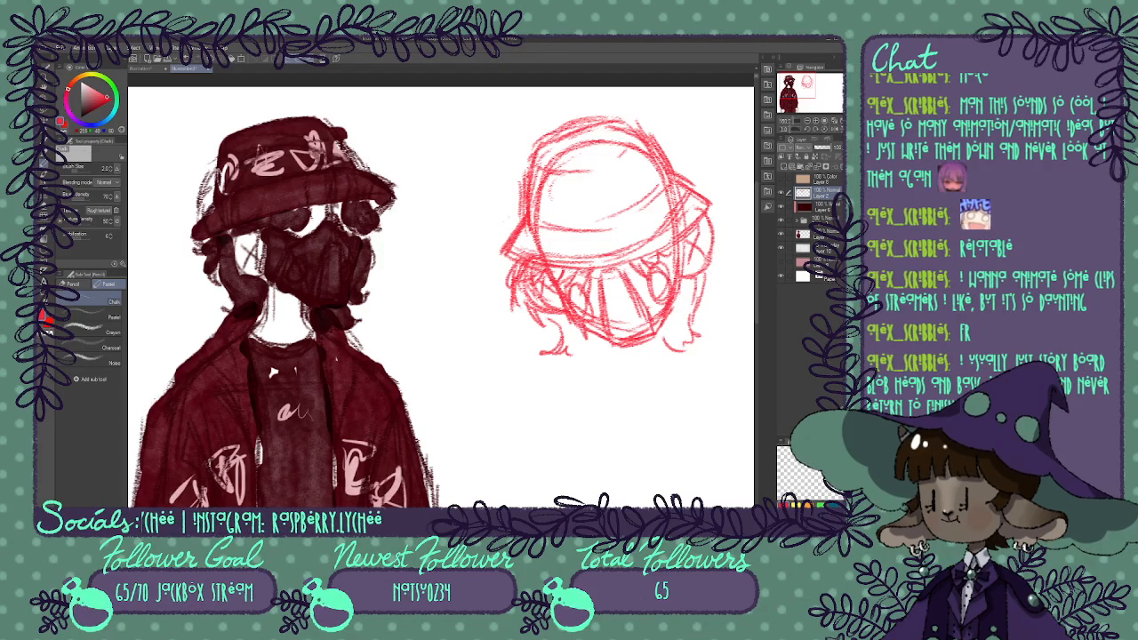
left_click_drag(705, 233, 679, 247)
left_click_drag(715, 230, 695, 241)
left_click_drag(695, 281, 677, 306)
Sketch the neck beneath the mask and a sloping shoulder line on each side, doubling the strokes.
mouse_move(703, 285)
left_mouse_down()
mouse_move(676, 315)
mouse_move(688, 331)
mouse_move(663, 339)
mouse_move(624, 257)
mouse_move(580, 271)
left_mouse_up()
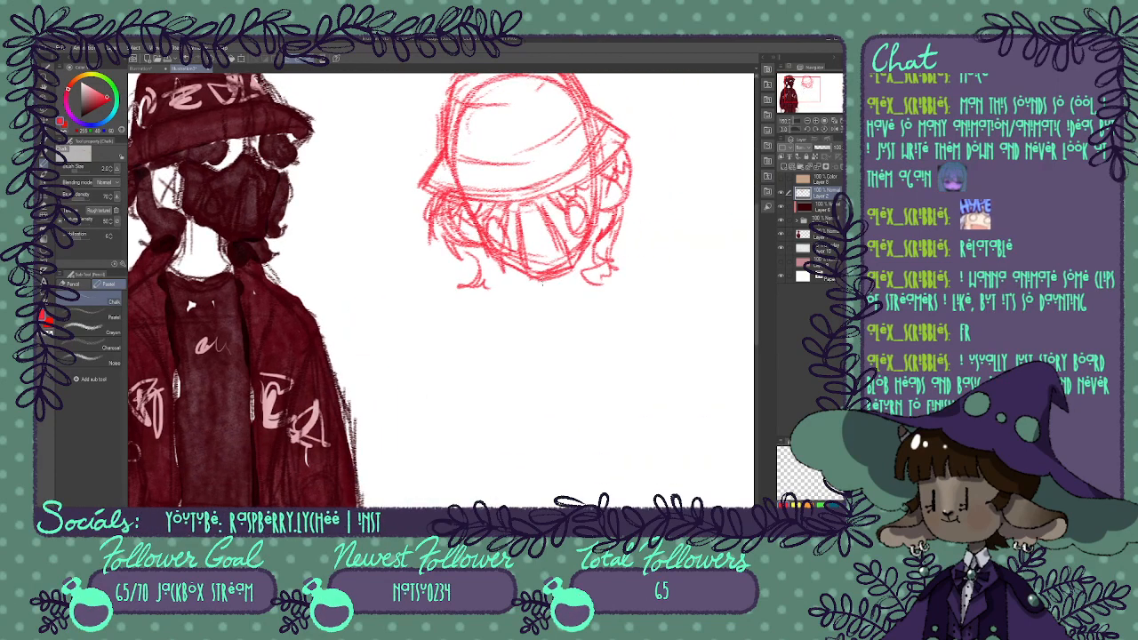
mouse_move(590, 256)
left_mouse_down()
mouse_move(577, 300)
mouse_move(625, 326)
left_mouse_up()
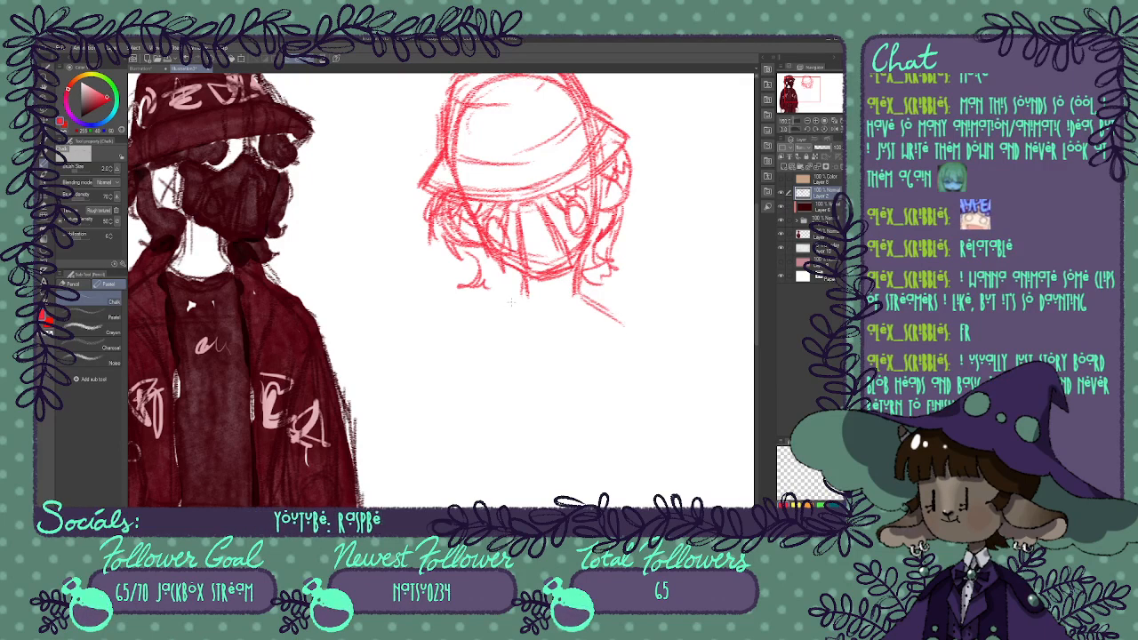
left_click_drag(528, 302, 443, 349)
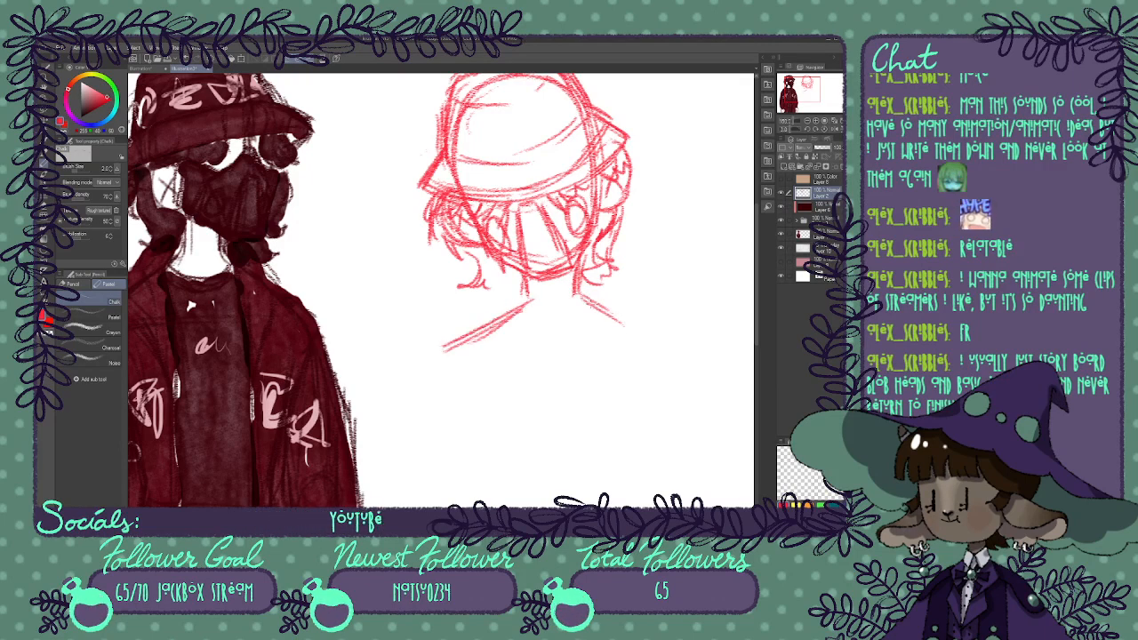
left_click_drag(581, 294, 638, 332)
mouse_move(523, 281)
left_mouse_down()
mouse_move(519, 306)
mouse_move(429, 355)
left_mouse_up()
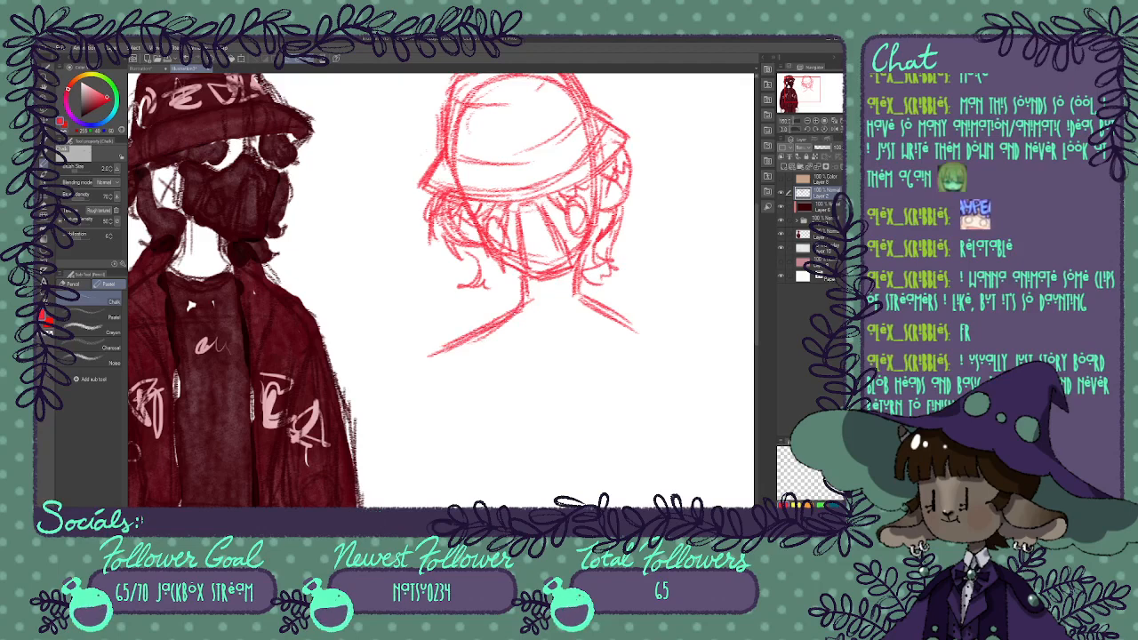
Try to sketch a pointed hand shape to the left of the new head.
mouse_move(648, 197)
left_mouse_down()
mouse_move(521, 286)
mouse_move(603, 251)
mouse_move(623, 173)
mouse_move(685, 144)
left_mouse_up()
key("ctrl+z")
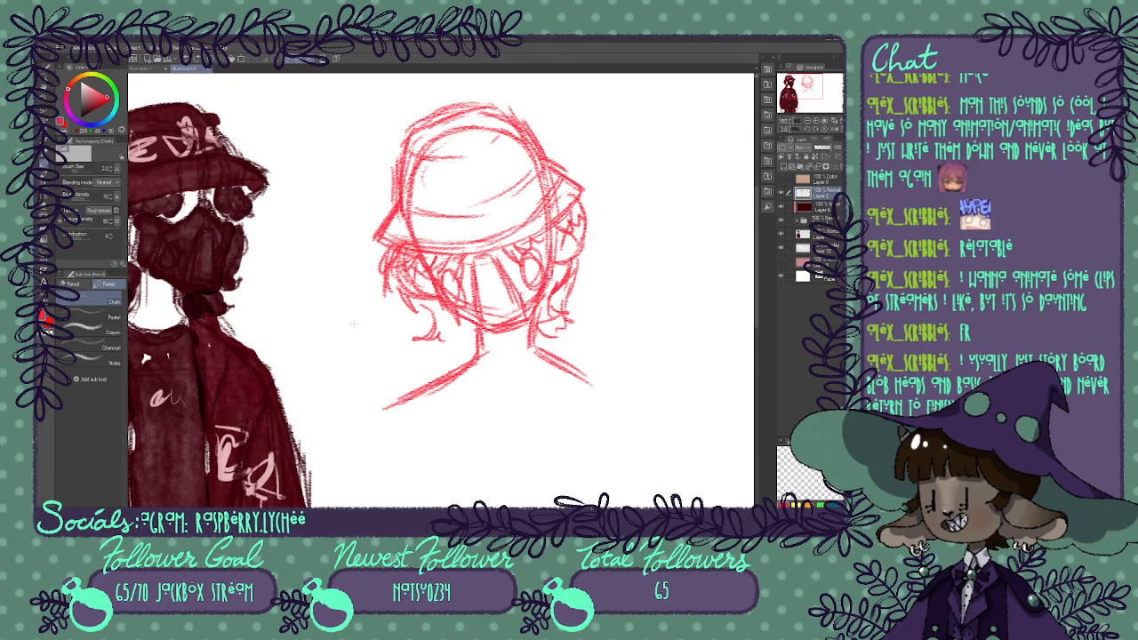
mouse_move(338, 292)
left_mouse_down()
mouse_move(322, 306)
mouse_move(338, 315)
left_mouse_up()
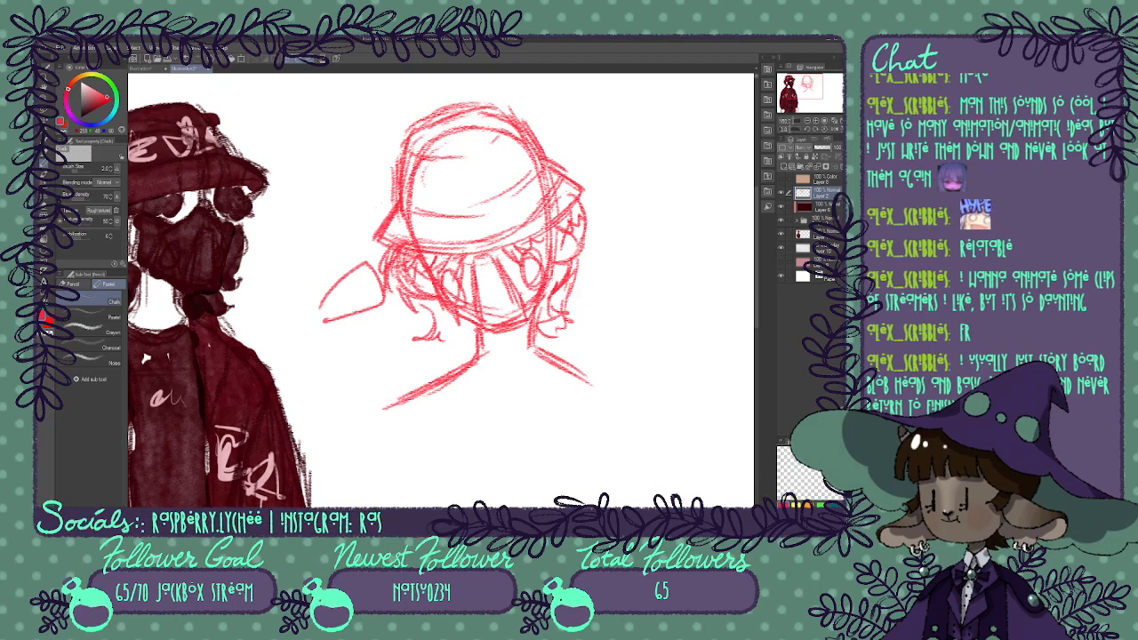
key("ctrl+z")
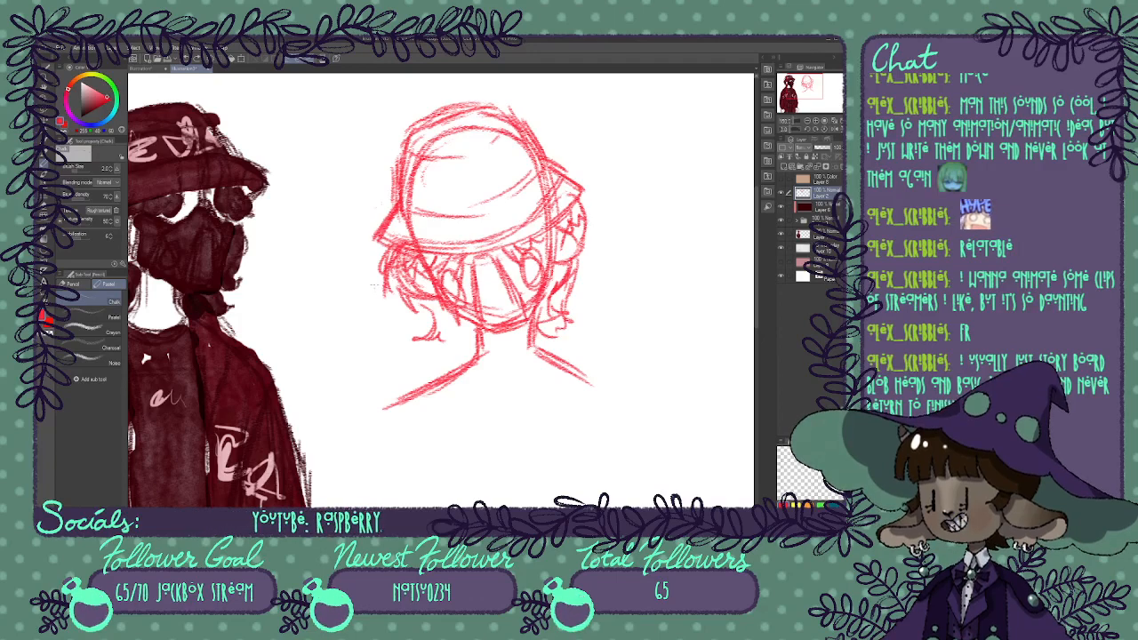
Try to sketch a raised hand with a boxy palm and long fingers beside the left of the hat.
left_click_drag(345, 286, 345, 337)
mouse_move(383, 293)
left_mouse_down()
mouse_move(394, 357)
mouse_move(340, 368)
left_mouse_up()
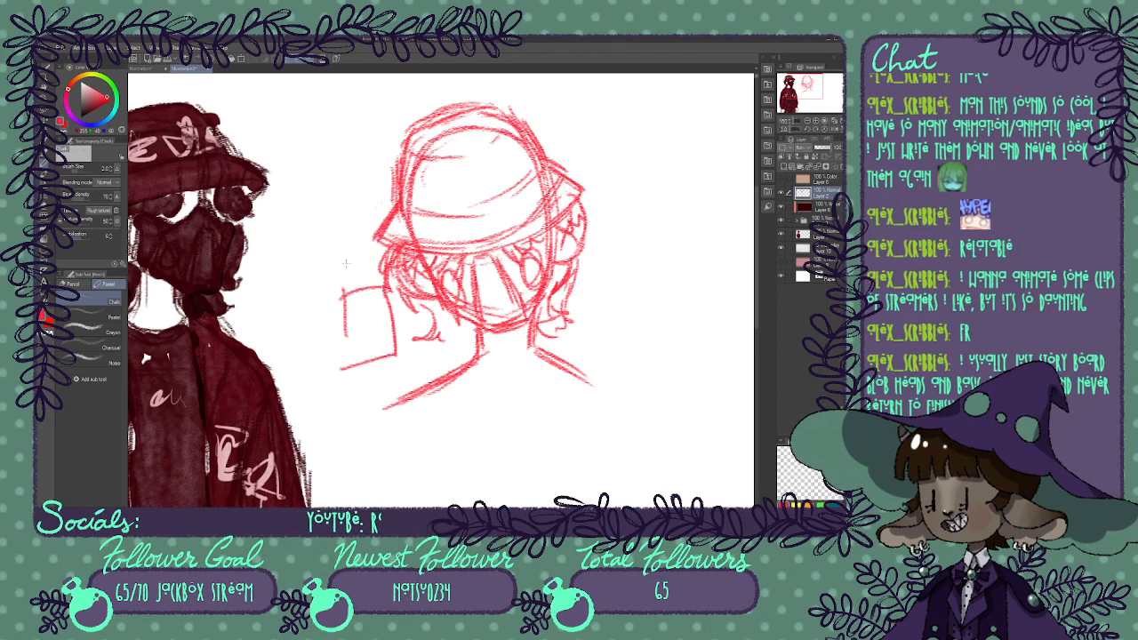
left_click_drag(324, 231, 343, 295)
left_click_drag(354, 212, 361, 295)
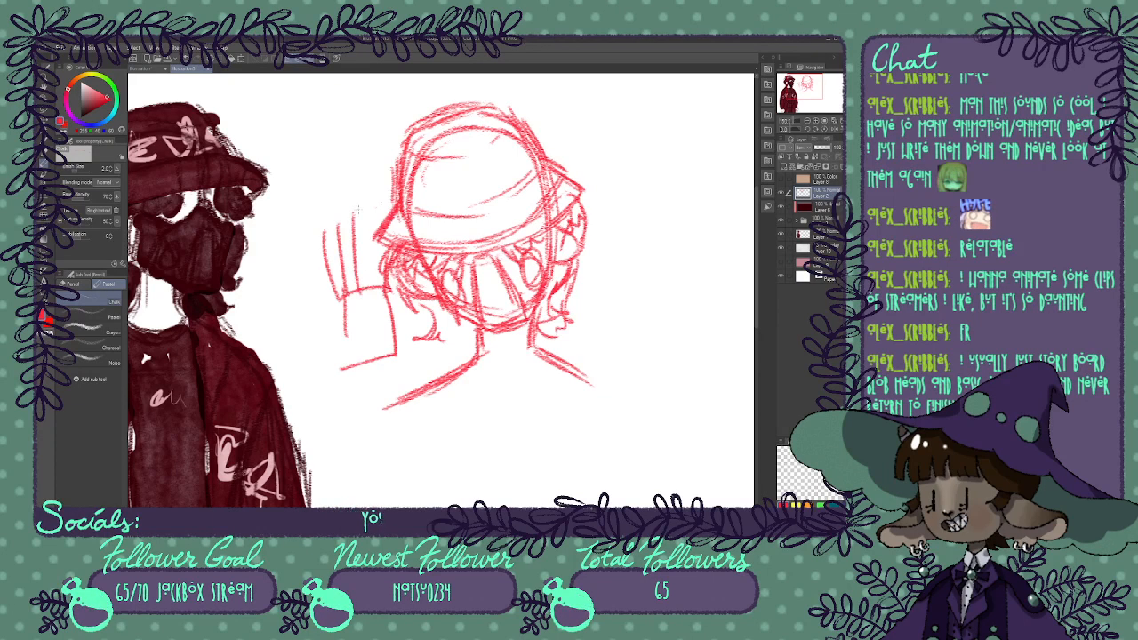
mouse_move(384, 236)
left_mouse_down()
mouse_move(361, 288)
mouse_move(402, 327)
mouse_move(406, 259)
left_mouse_up()
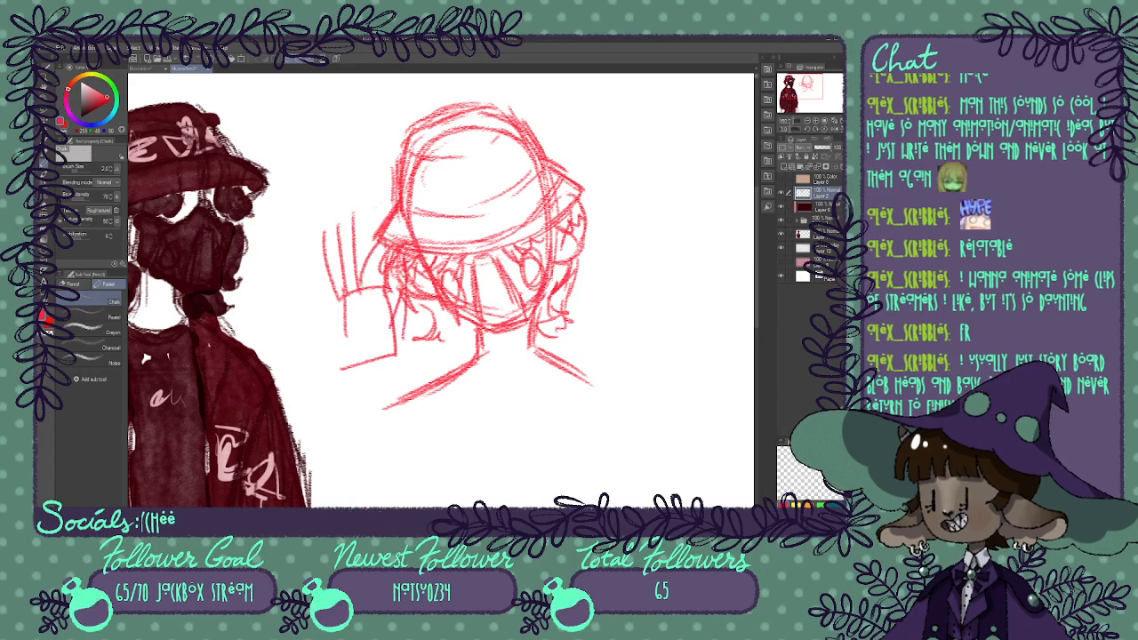
left_click_drag(385, 163, 352, 206)
left_click_drag(371, 176, 400, 160)
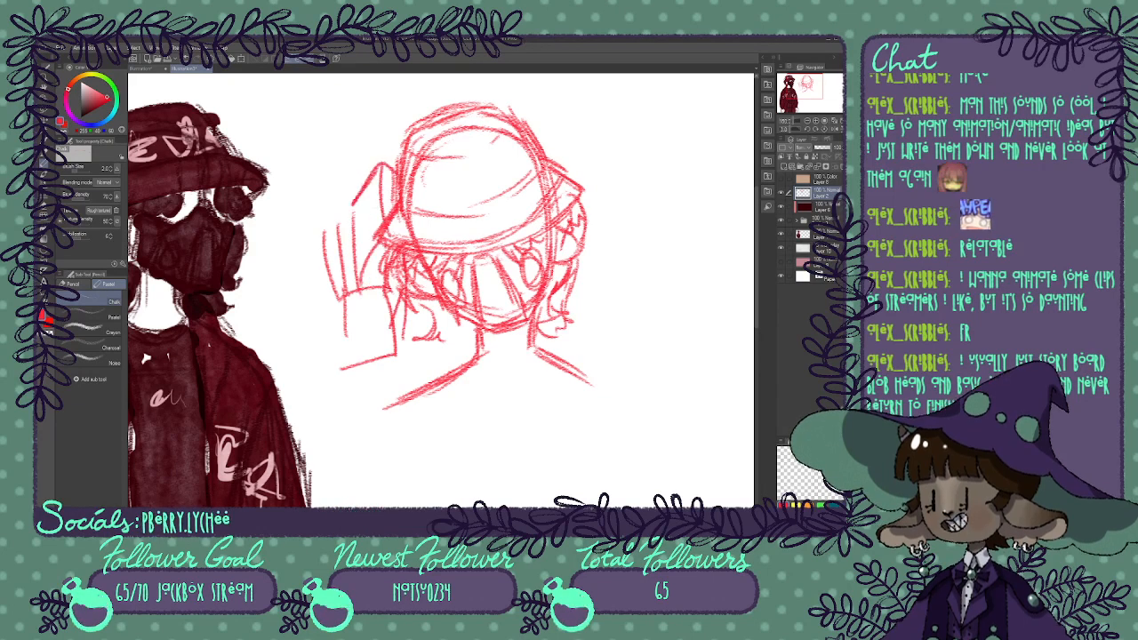
key("ctrl+z")
key("ctrl+z")
key("ctrl+z")
key("ctrl+z")
key("ctrl+z")
key("ctrl+z")
key("ctrl+z")
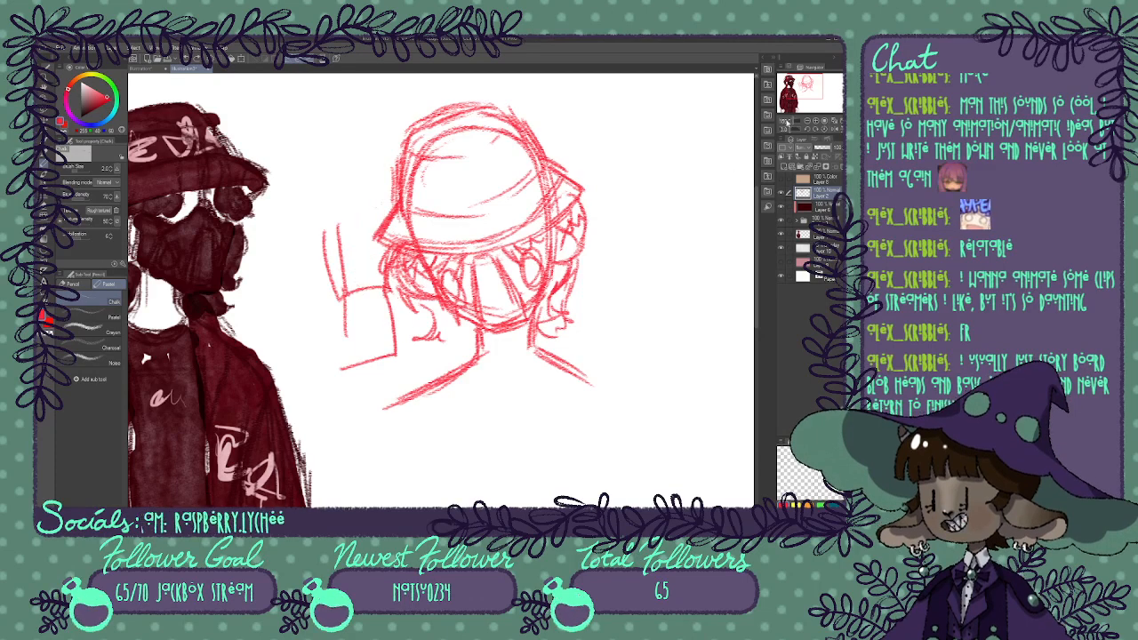
key("ctrl+z")
key("ctrl+z")
key("ctrl+z")
key("ctrl+z")
Sketch a curved arrow leading to a tilted head with eyes to the right of the hatted head, and erase both.
left_click_drag(472, 285, 375, 291)
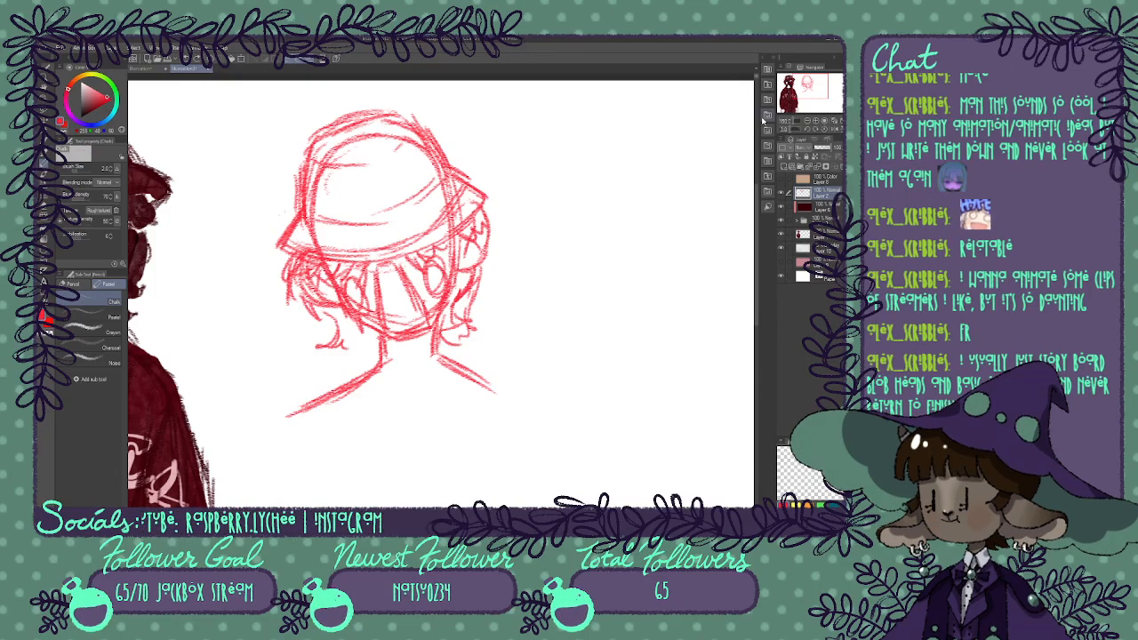
mouse_move(537, 182)
left_mouse_down()
mouse_move(649, 152)
mouse_move(683, 191)
mouse_move(702, 164)
left_mouse_up()
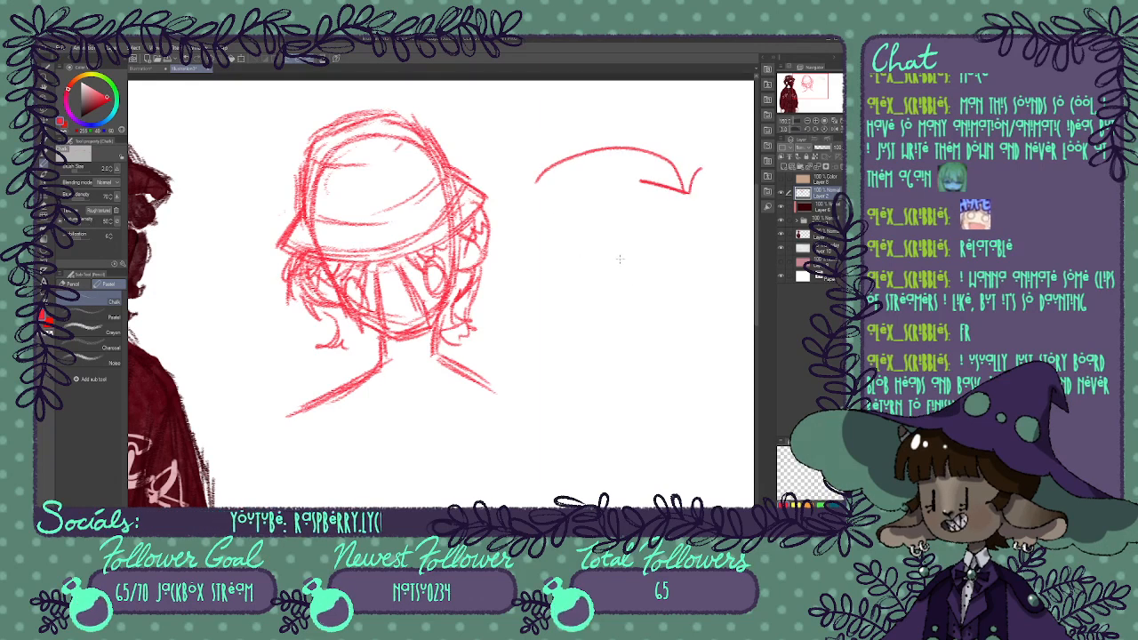
mouse_move(622, 233)
left_mouse_down()
mouse_move(725, 245)
mouse_move(600, 250)
mouse_move(583, 347)
mouse_move(628, 366)
left_mouse_up()
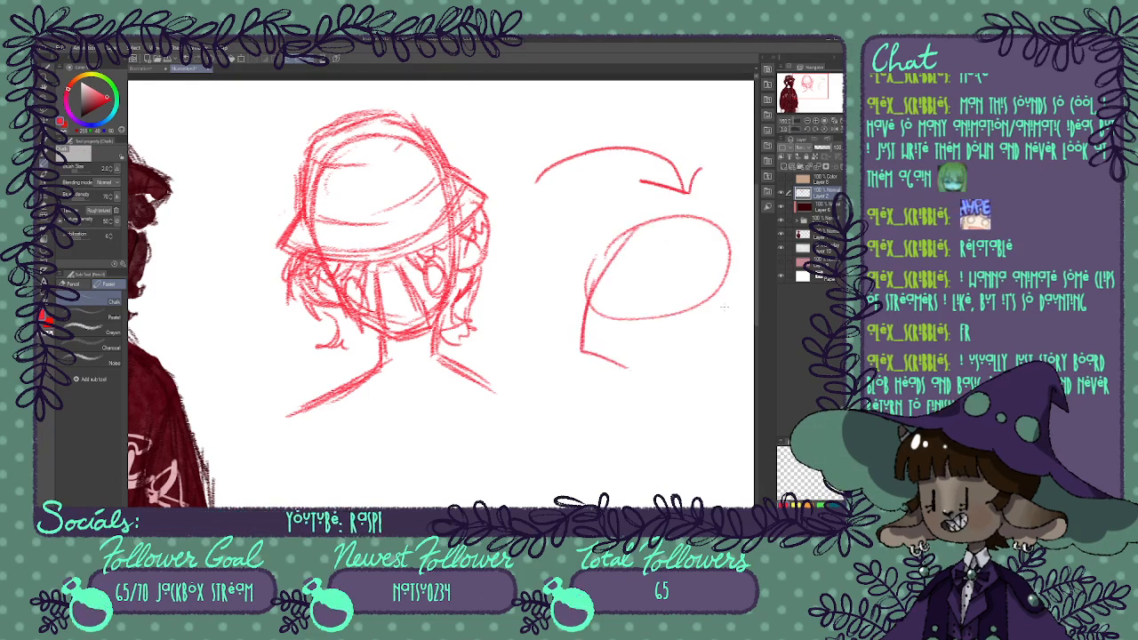
left_click_drag(724, 306, 628, 370)
left_click_drag(703, 222, 622, 363)
mouse_move(615, 286)
left_mouse_down()
mouse_move(716, 256)
mouse_move(644, 263)
mouse_move(673, 250)
mouse_move(654, 265)
mouse_move(716, 261)
mouse_move(701, 283)
mouse_move(710, 249)
left_mouse_up()
mouse_move(629, 254)
left_mouse_down()
mouse_move(666, 249)
mouse_move(709, 280)
left_mouse_up()
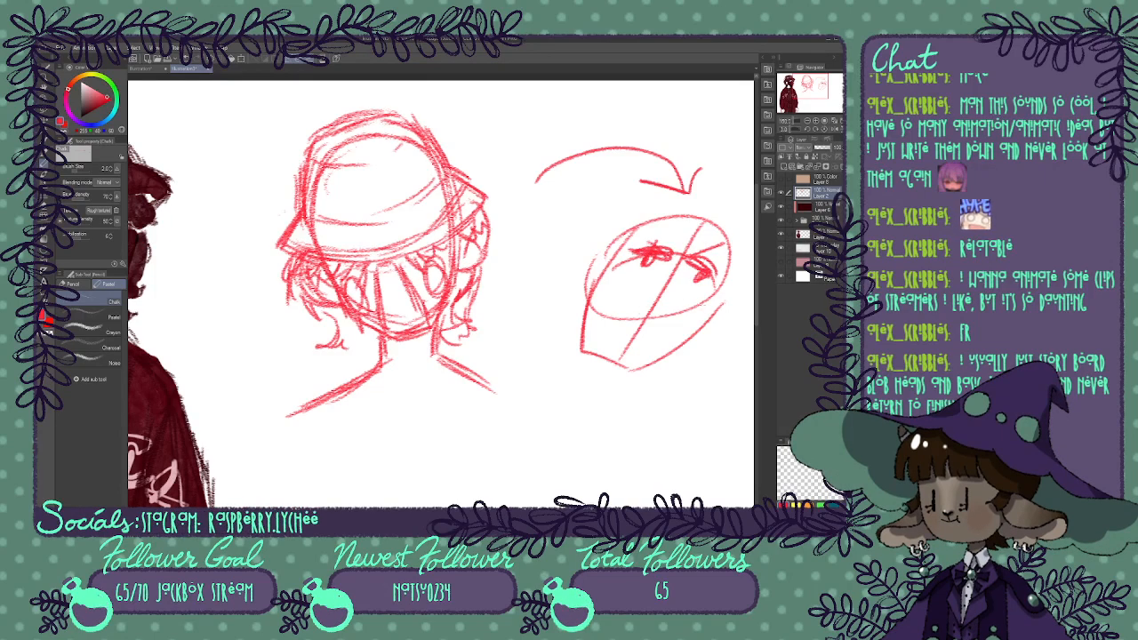
key("e")
mouse_move(711, 179)
left_mouse_down()
mouse_move(691, 155)
mouse_move(637, 206)
mouse_move(594, 278)
mouse_move(737, 200)
left_mouse_up()
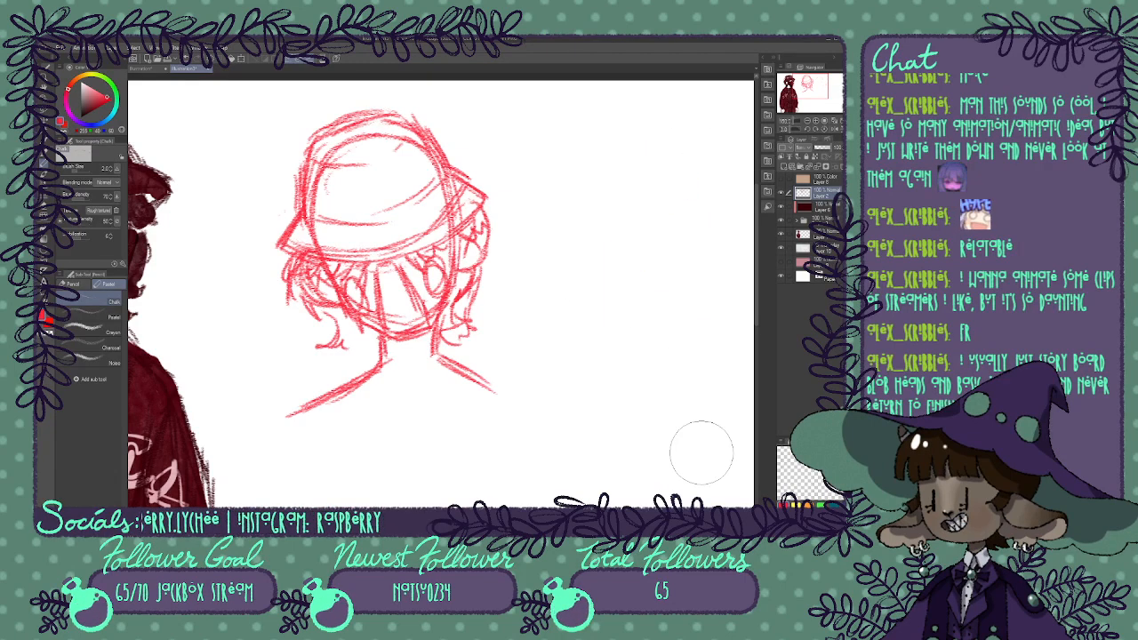
Reinforce and lengthen the shoulder lines on both sides of the hatted figure's neck.
mouse_move(373, 355)
left_mouse_down()
mouse_move(410, 363)
mouse_move(627, 236)
left_mouse_up()
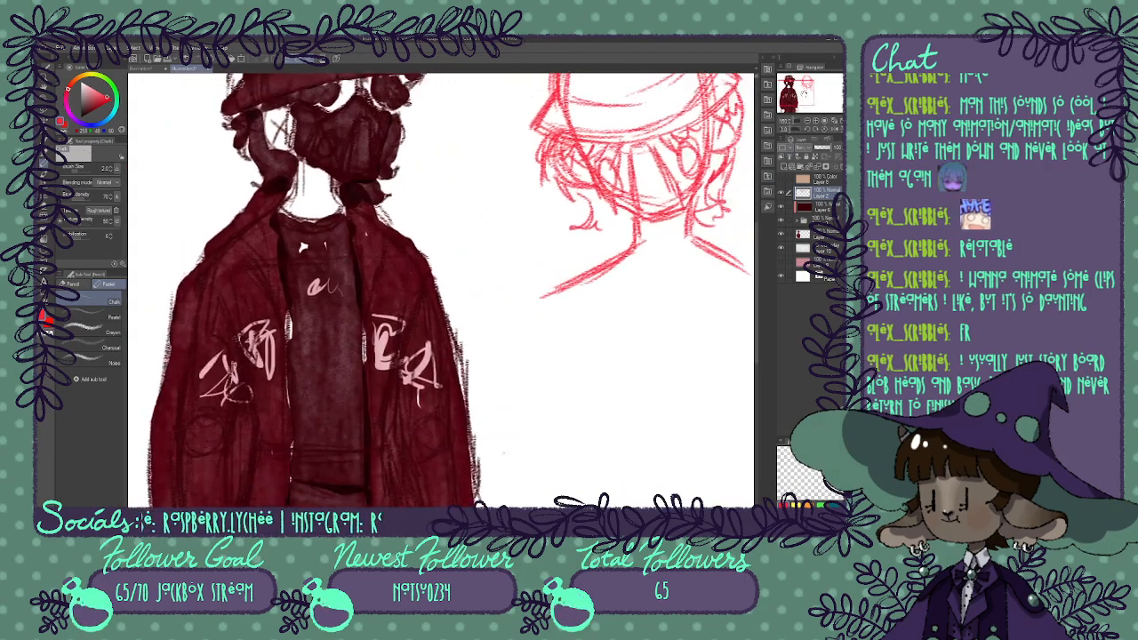
left_click_drag(303, 248, 161, 270)
mouse_move(546, 235)
left_mouse_down()
mouse_move(550, 277)
mouse_move(635, 309)
left_mouse_up()
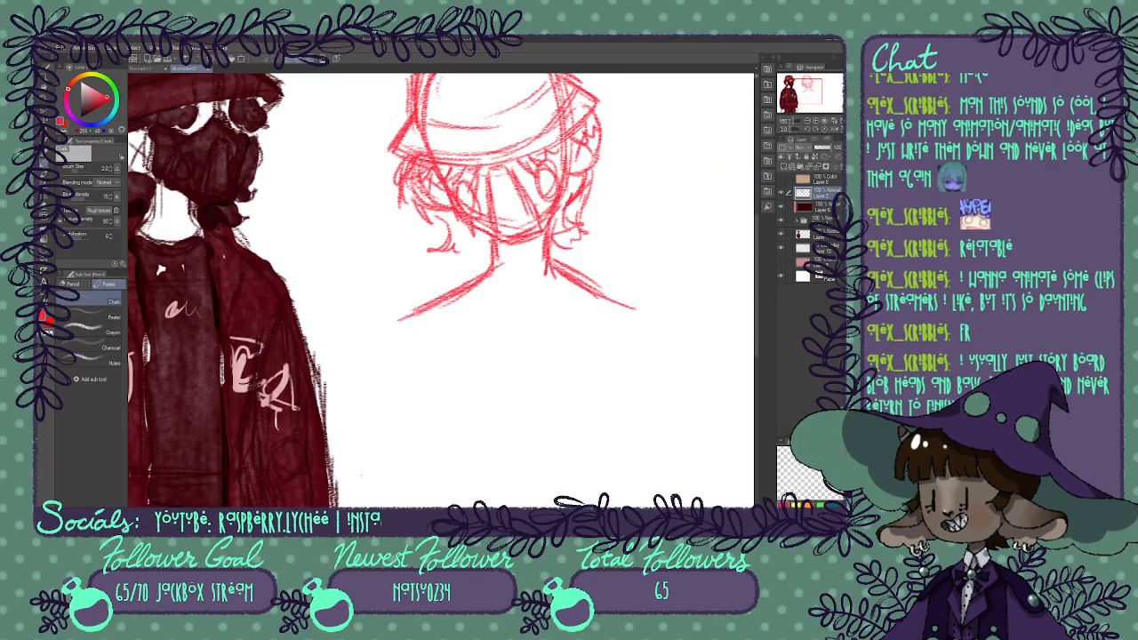
left_click_drag(578, 283, 629, 307)
left_click_drag(494, 263, 440, 291)
Sketch the jacket's lapel lines, the neckline and the outer sleeve edges below the hatted figure's shoulders.
left_click_drag(439, 301, 459, 358)
left_click_drag(480, 293, 485, 343)
left_click_drag(491, 312, 492, 358)
left_click_drag(461, 288, 462, 347)
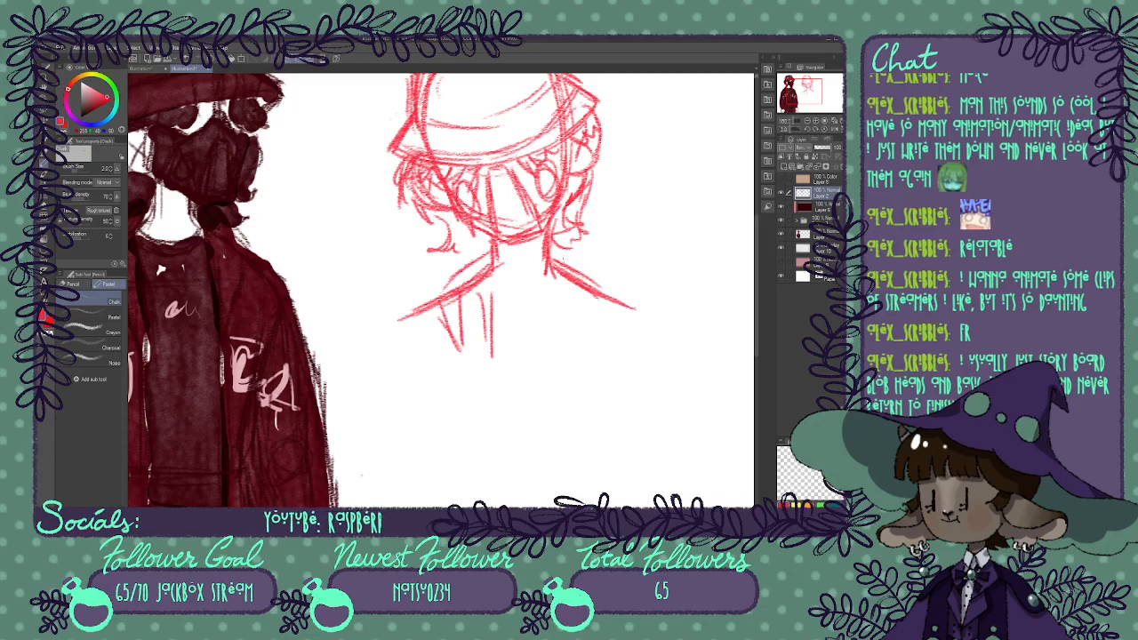
mouse_move(613, 271)
left_mouse_down()
mouse_move(580, 341)
mouse_move(563, 347)
left_mouse_up()
left_click_drag(576, 278, 548, 345)
left_click_drag(555, 260, 540, 344)
mouse_move(495, 292)
left_mouse_down()
mouse_move(518, 303)
mouse_move(559, 281)
left_mouse_up()
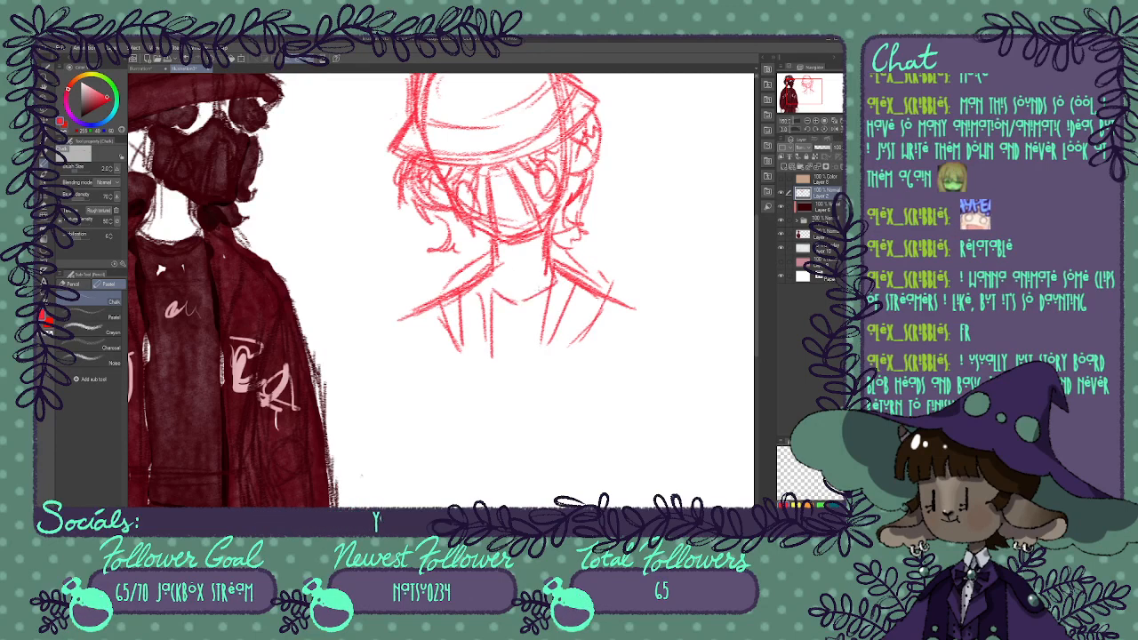
left_click_drag(405, 323, 410, 370)
left_click_drag(629, 317, 620, 354)
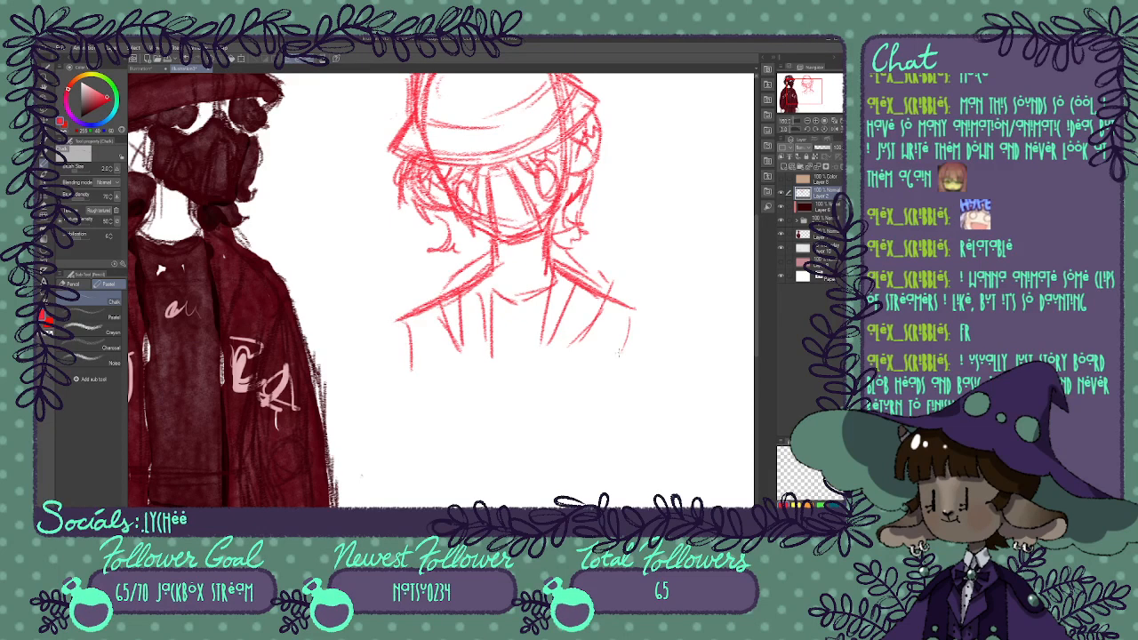
left_click_drag(506, 266, 485, 356)
Sketch a small full-body figure with one arm stretched out in the empty space beside the new bust, and erase it.
left_click_drag(810, 93, 808, 105)
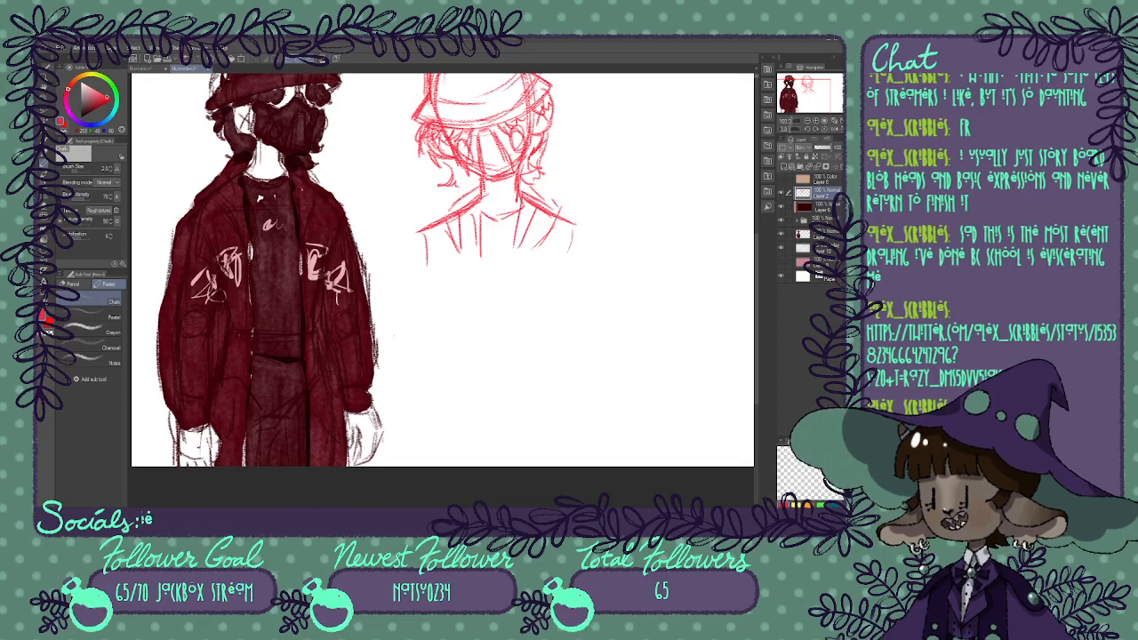
left_click_drag(816, 89, 821, 92)
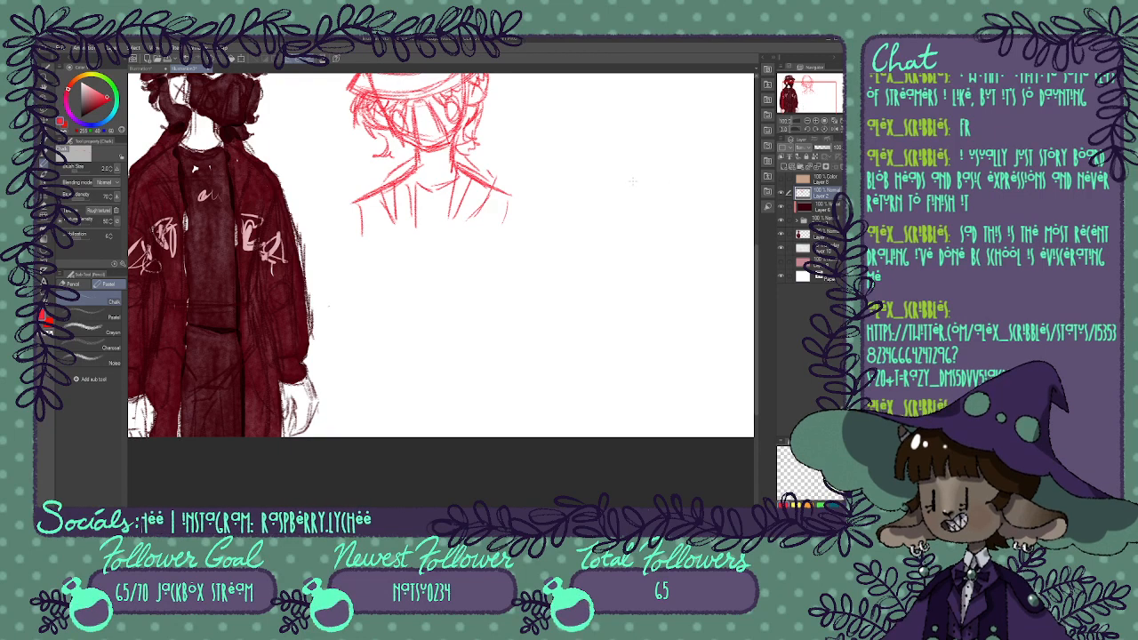
left_click_drag(660, 170, 655, 169)
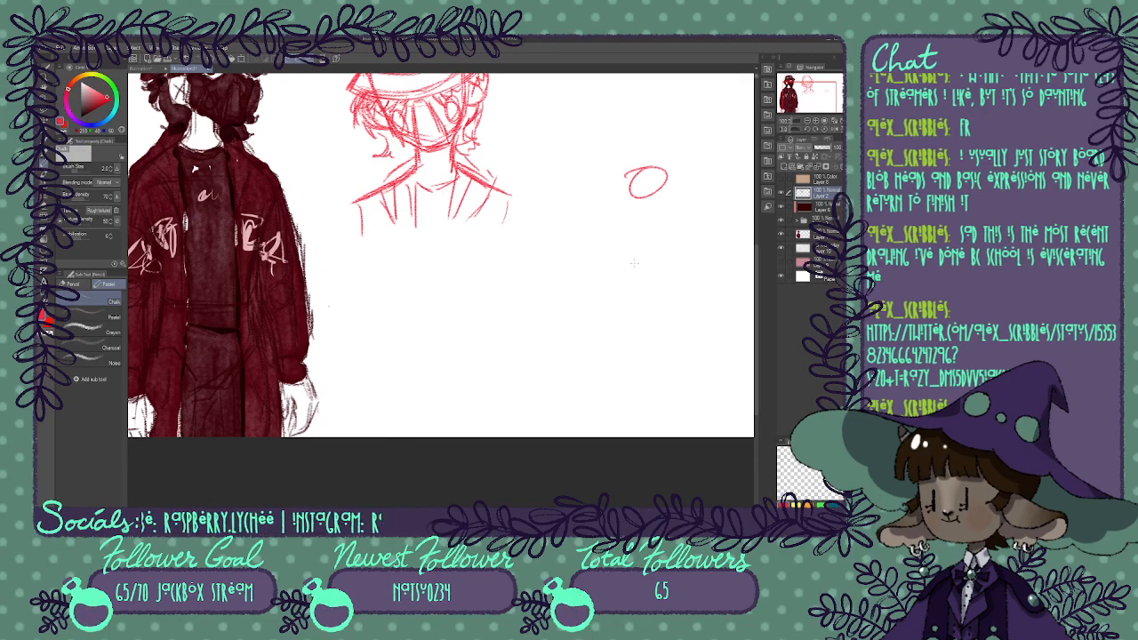
mouse_move(605, 241)
left_mouse_down()
mouse_move(657, 215)
mouse_move(663, 251)
left_mouse_up()
left_click_drag(618, 244, 629, 294)
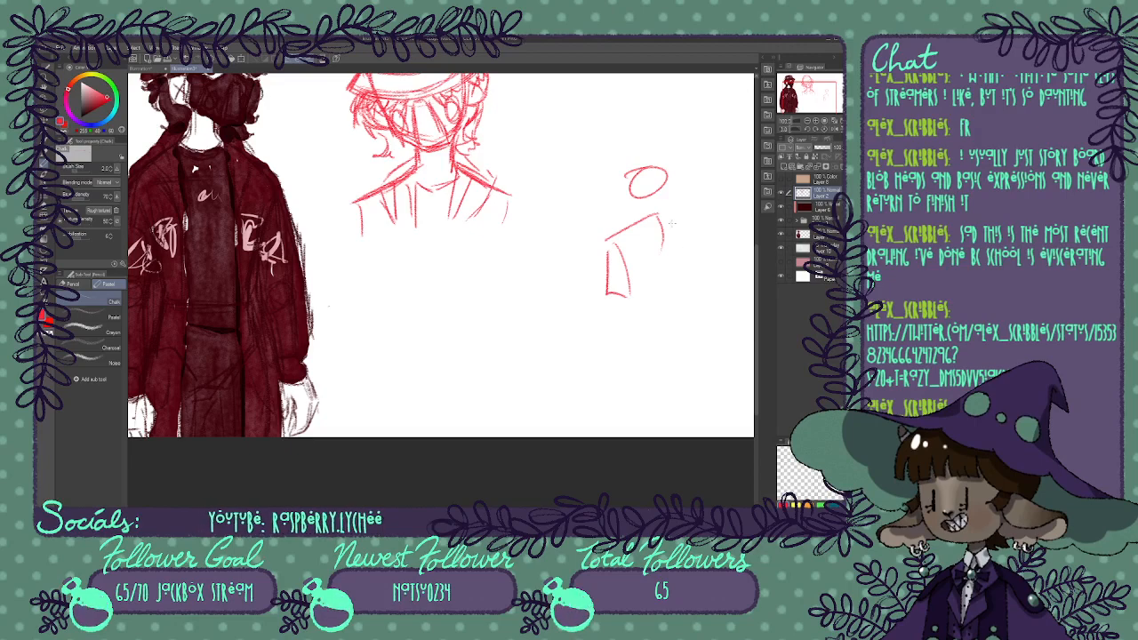
mouse_move(670, 222)
left_mouse_down()
mouse_move(695, 264)
mouse_move(713, 257)
mouse_move(710, 236)
left_mouse_up()
left_click_drag(714, 263, 725, 273)
mouse_move(667, 251)
left_mouse_down()
mouse_move(641, 310)
mouse_move(639, 301)
mouse_move(656, 322)
mouse_move(618, 398)
left_mouse_up()
left_click_drag(661, 307, 645, 378)
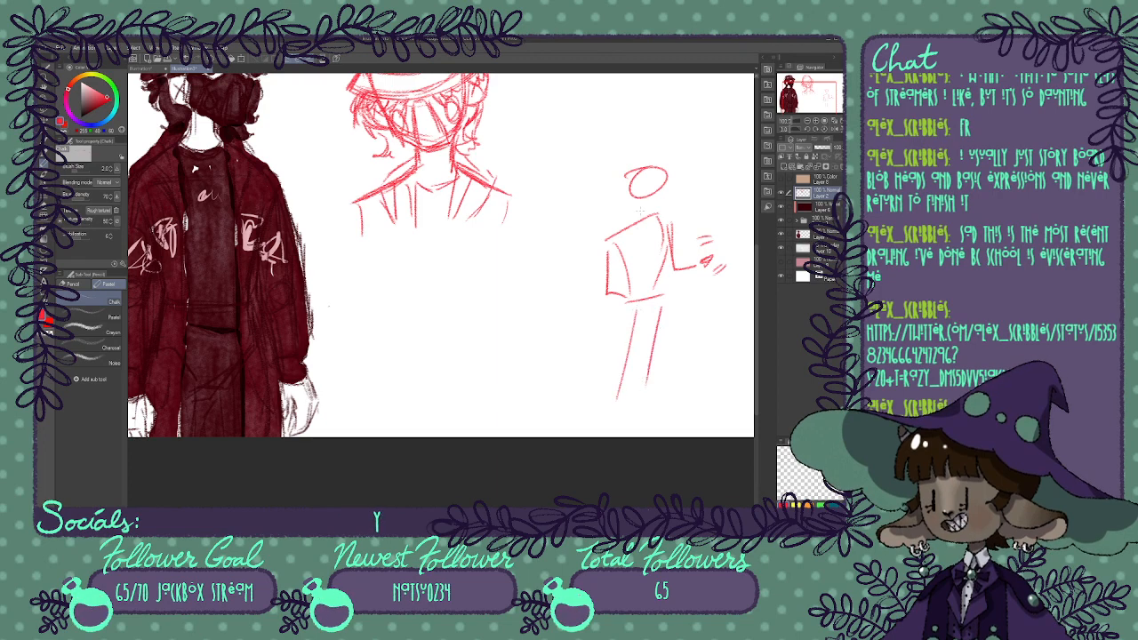
left_click_drag(645, 203, 640, 220)
mouse_move(662, 166)
left_mouse_down()
mouse_move(644, 209)
mouse_move(629, 206)
mouse_move(665, 185)
mouse_move(622, 267)
mouse_move(630, 443)
mouse_move(703, 342)
left_mouse_up()
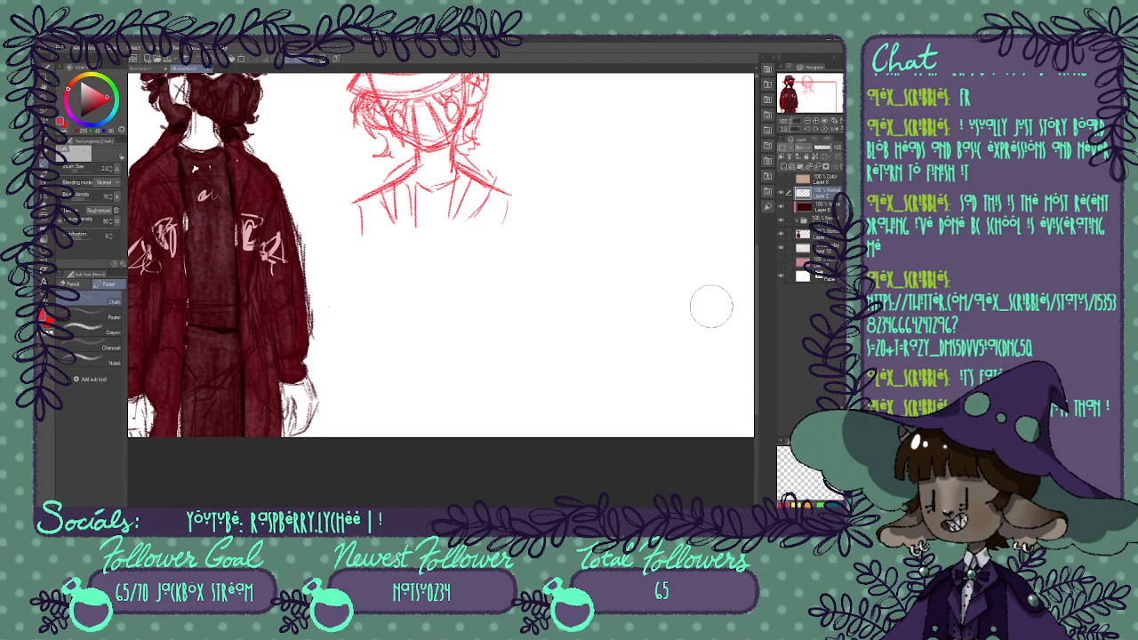
Try to sketch a circle for another head below the hatted bust.
left_click_drag(798, 102, 791, 102)
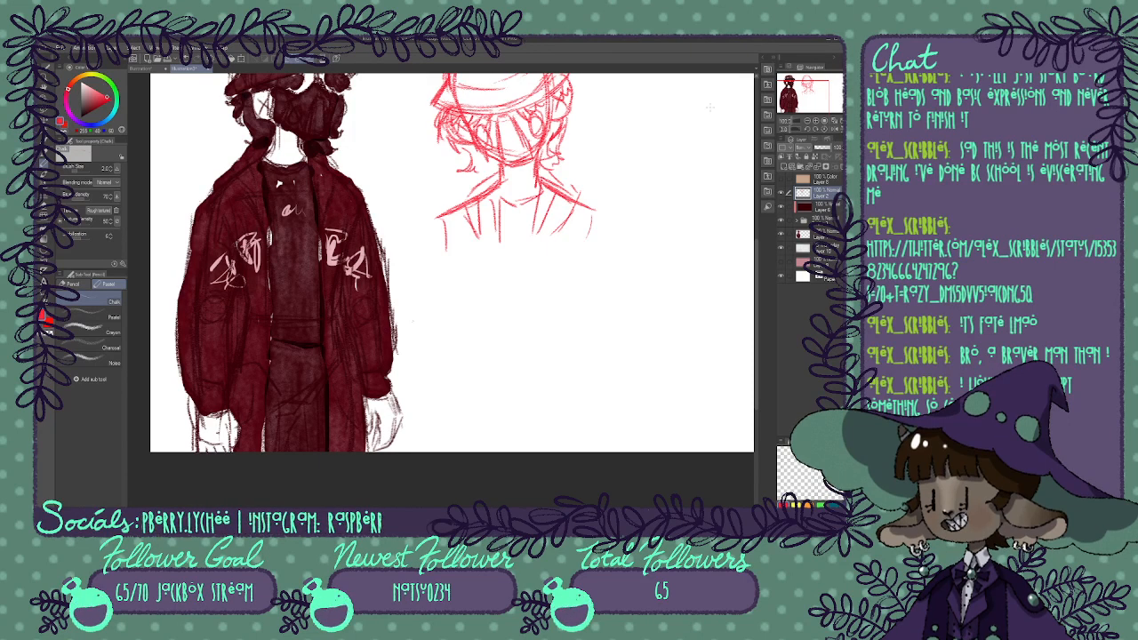
scroll(623, 178, "down", 2)
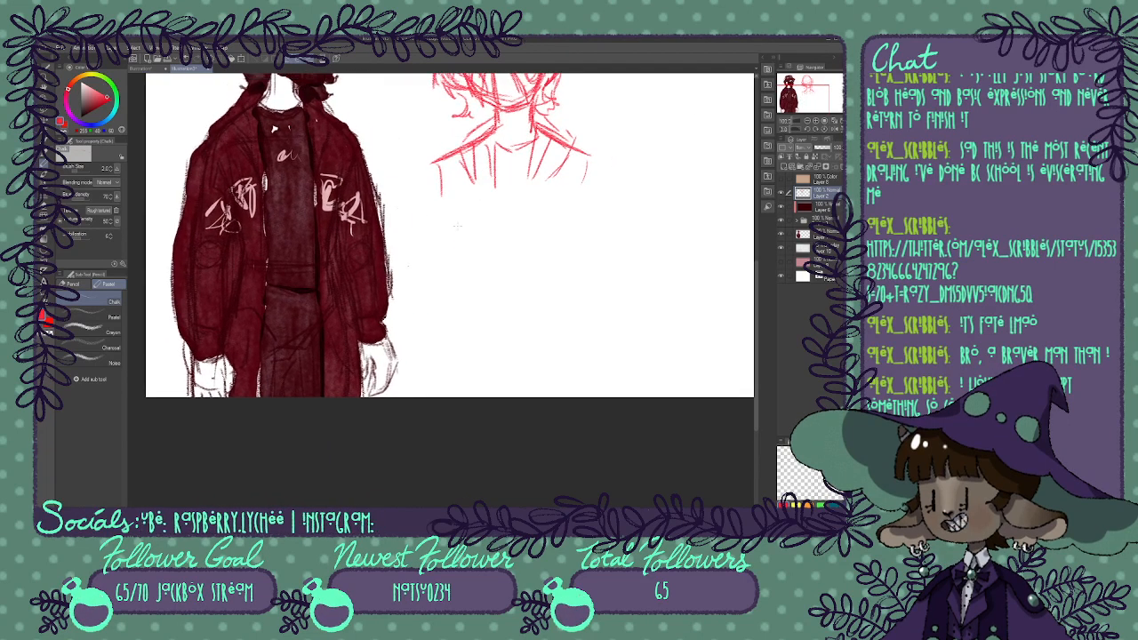
mouse_move(495, 238)
left_mouse_down()
mouse_move(533, 224)
mouse_move(562, 247)
mouse_move(539, 265)
mouse_move(490, 270)
mouse_move(485, 243)
mouse_move(512, 216)
mouse_move(548, 217)
mouse_move(559, 260)
mouse_move(523, 287)
mouse_move(496, 283)
mouse_move(483, 259)
mouse_move(485, 222)
left_mouse_up()
left_click_drag(622, 178, 633, 276)
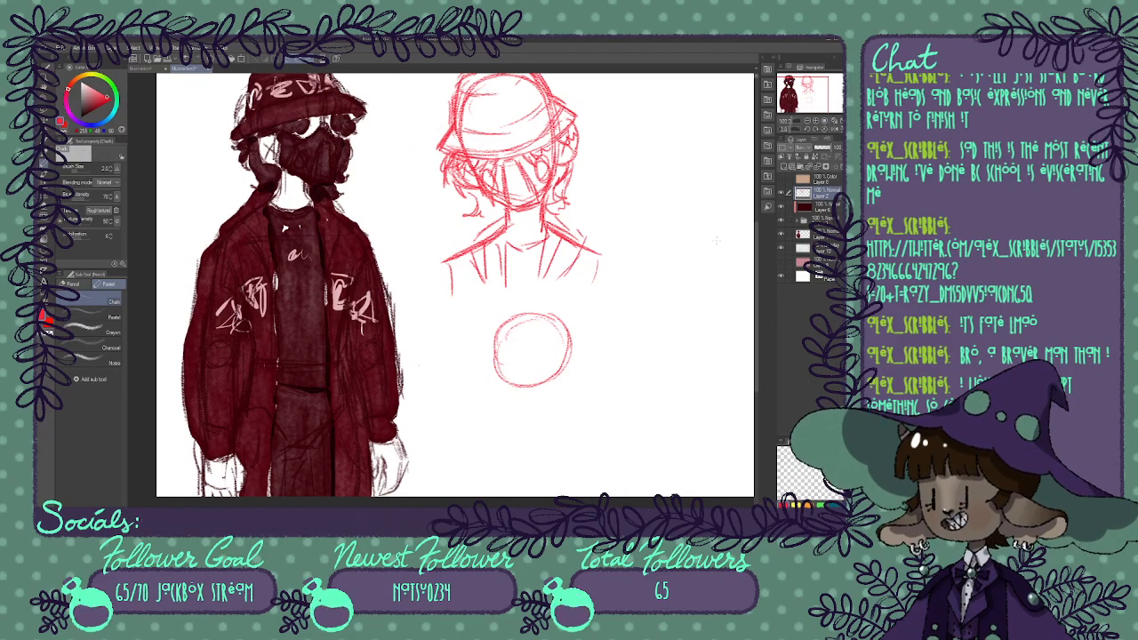
Try to delete the red sketch layer, restore it, and undo the circle strokes below the bust.
left_click(838, 167)
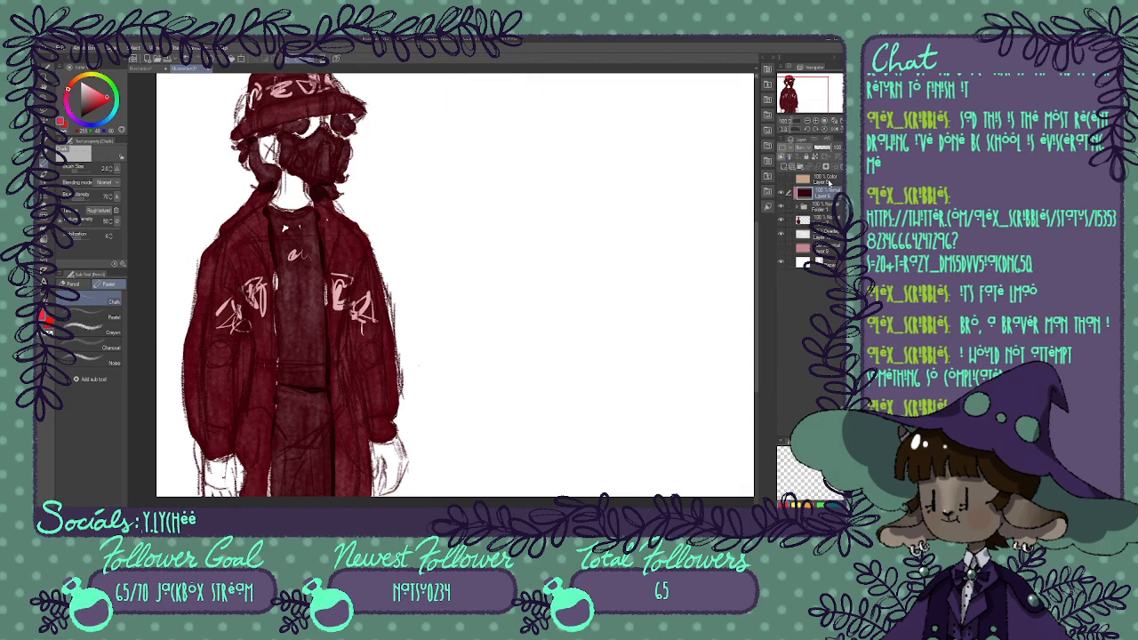
key("ctrl+z")
key("ctrl+y")
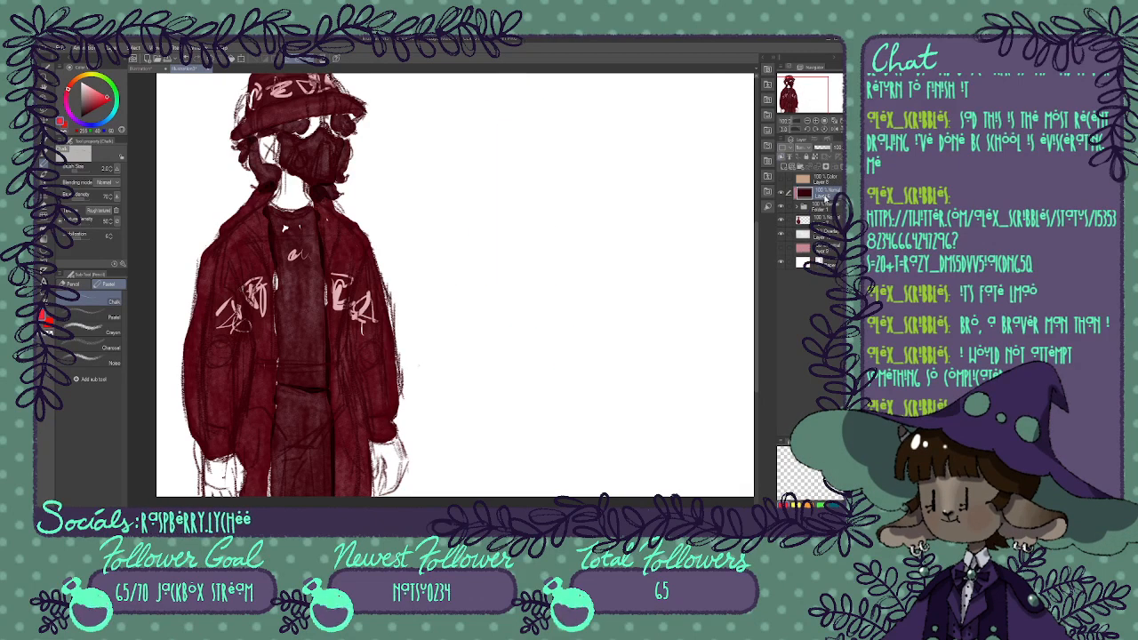
key("ctrl+z")
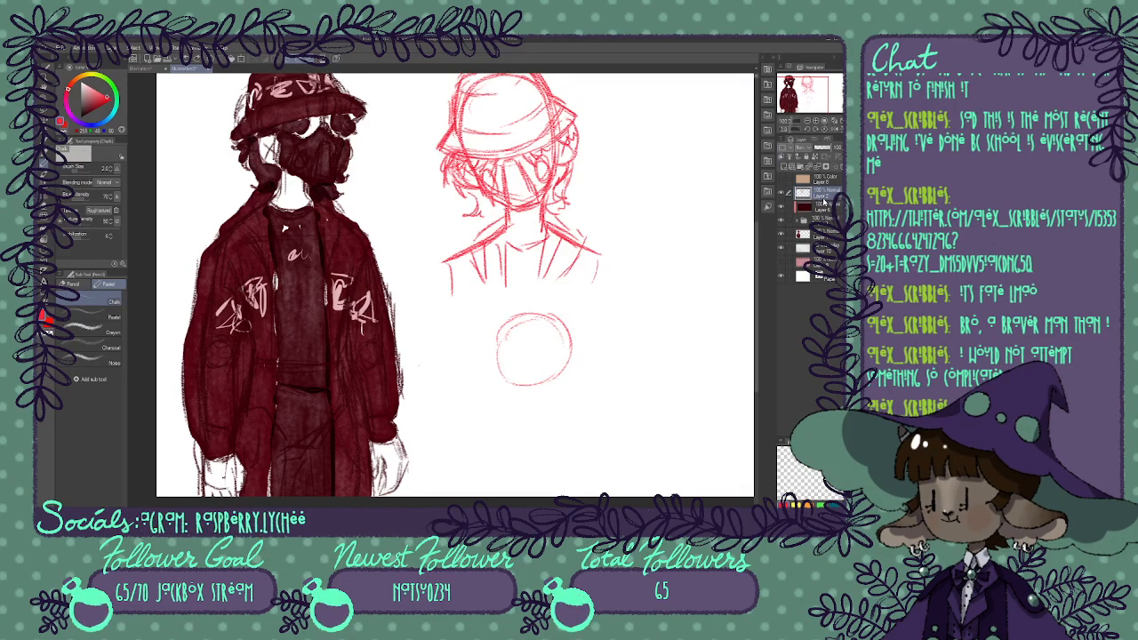
key("ctrl+z")
key("ctrl+z")
key("ctrl+z")
key("ctrl+z")
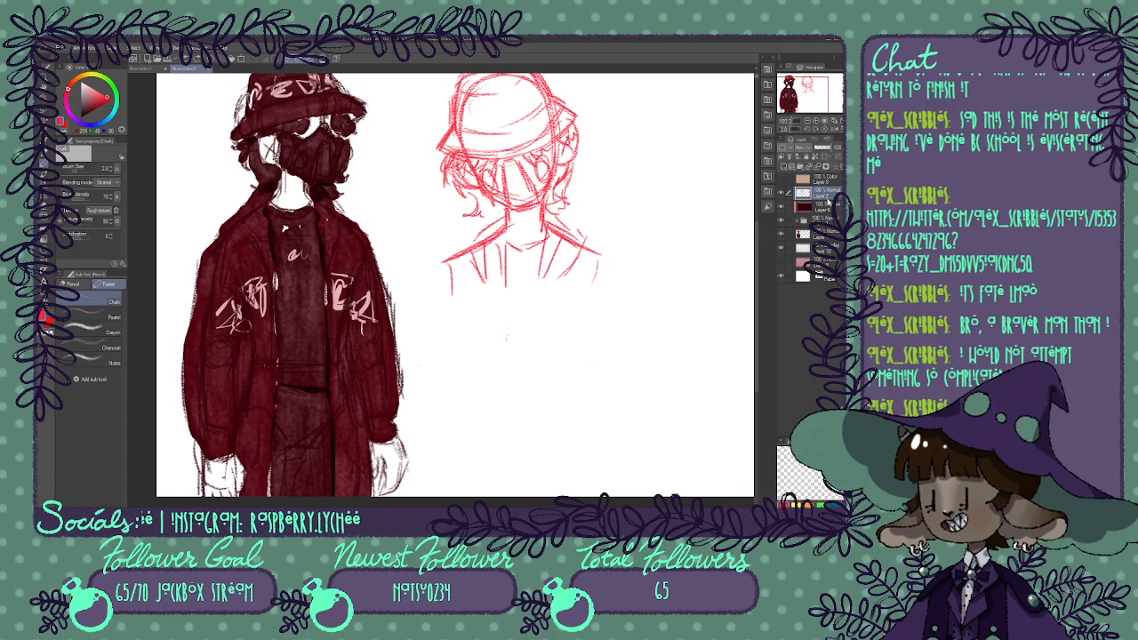
Scale the bust sketch down to about 83% and move it closer to the coated figure's head.
left_click(808, 121)
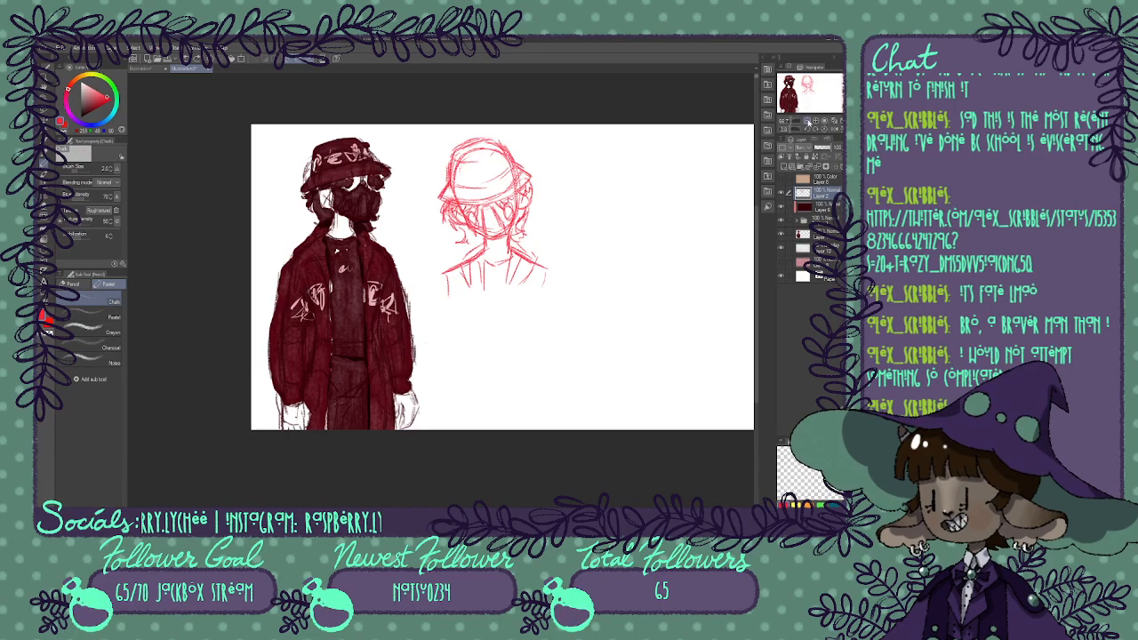
key("ctrl+t")
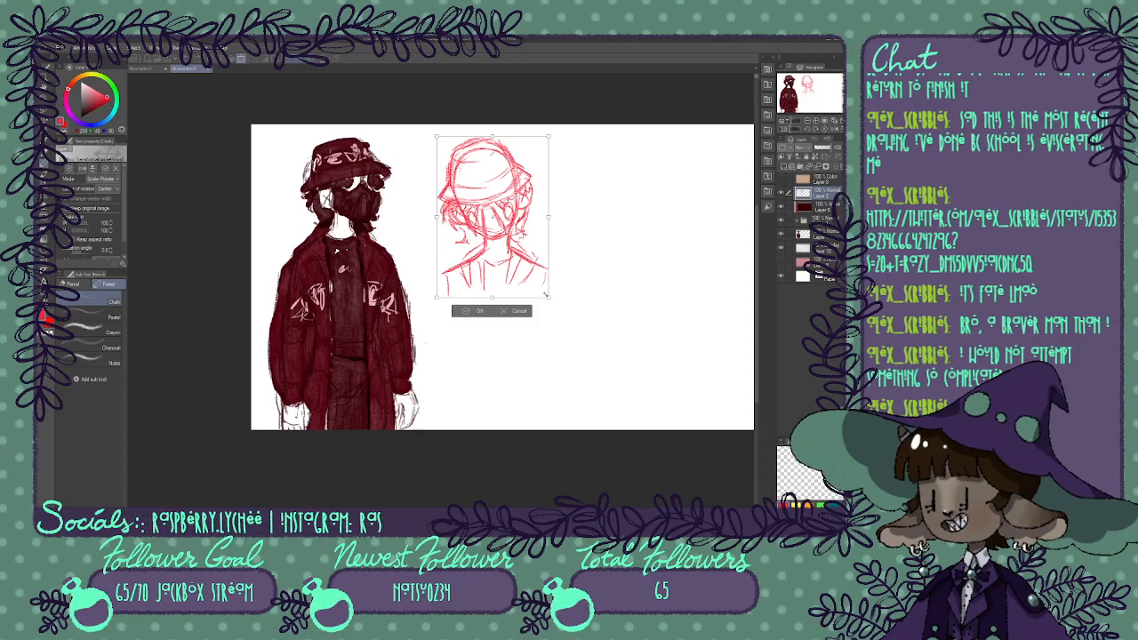
left_click_drag(547, 296, 535, 280)
left_click_drag(525, 235, 492, 229)
left_click_drag(510, 274, 504, 266)
left_click_drag(485, 228, 493, 229)
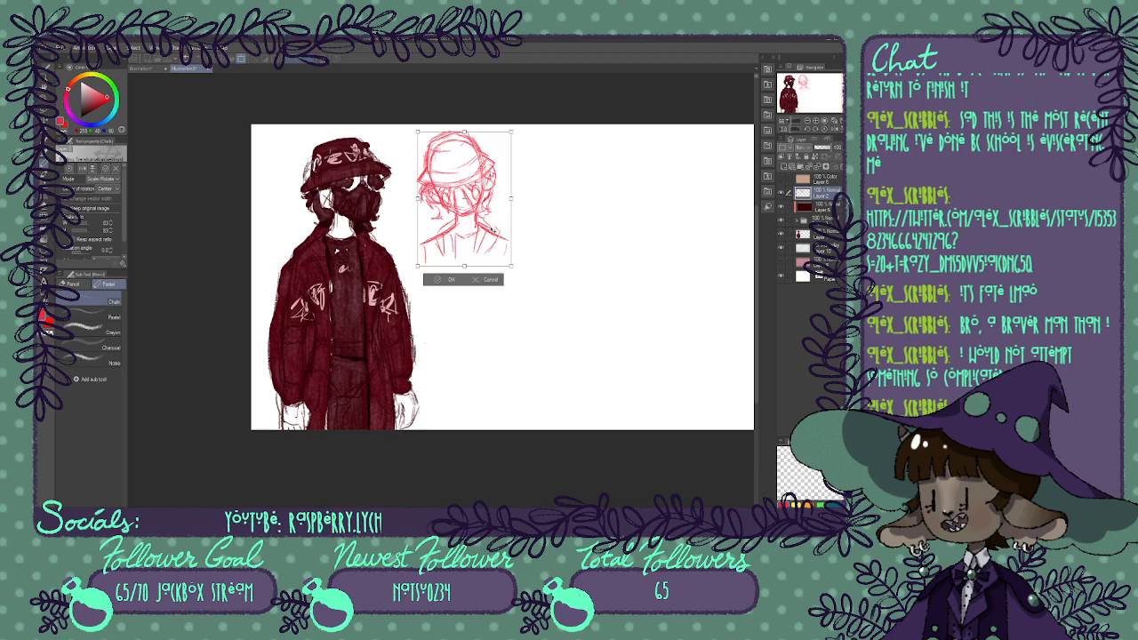
left_click(437, 280)
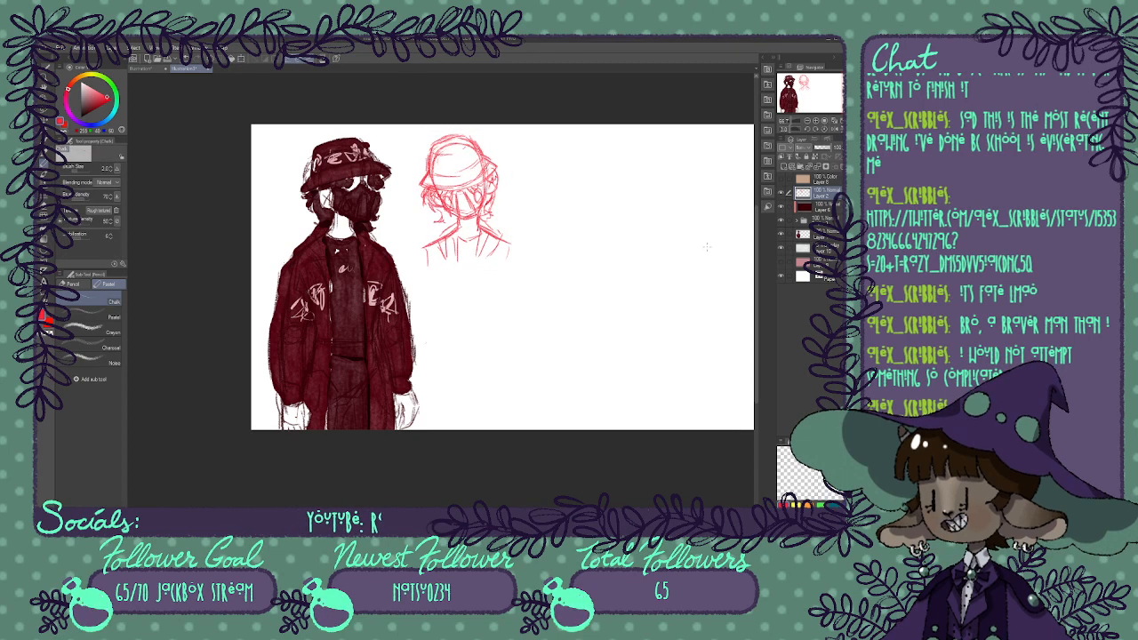
Recolor the bust sketch by filling a new layer clipped to it with the dark maroon sampled from the existing figure's clipped color layer.
left_click(782, 167)
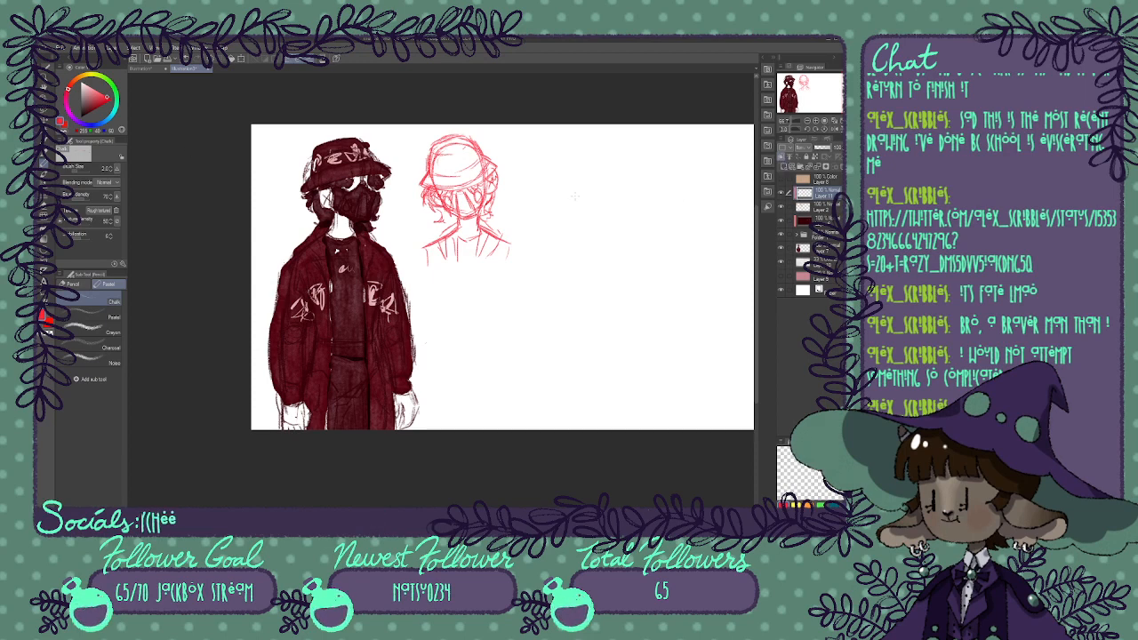
left_click(826, 225)
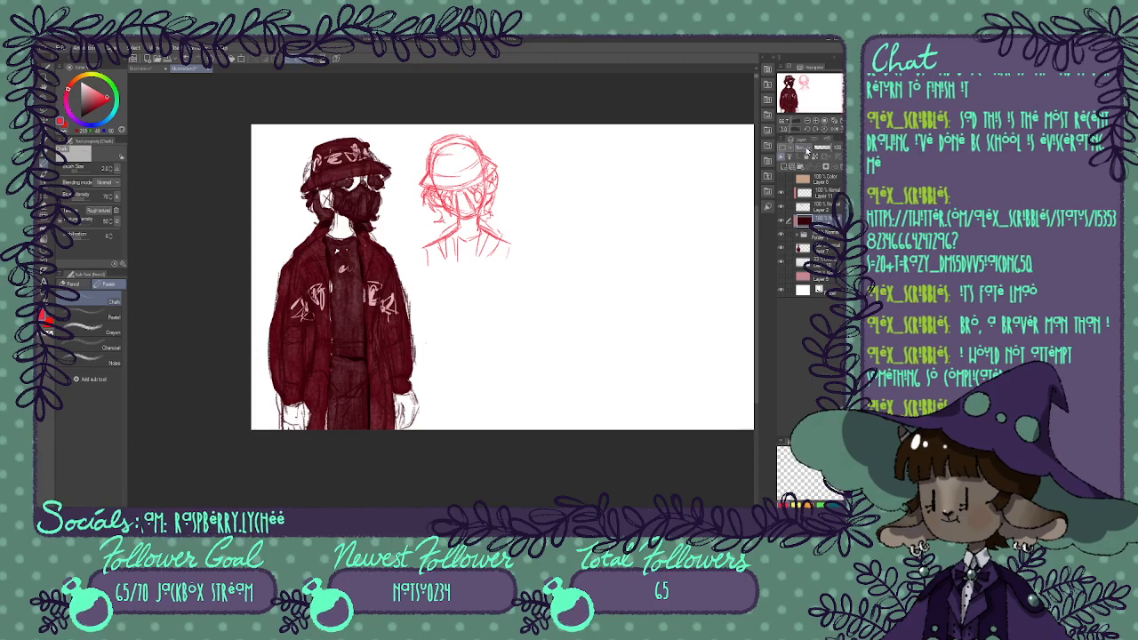
left_click(781, 159)
left_click(535, 267, "alt")
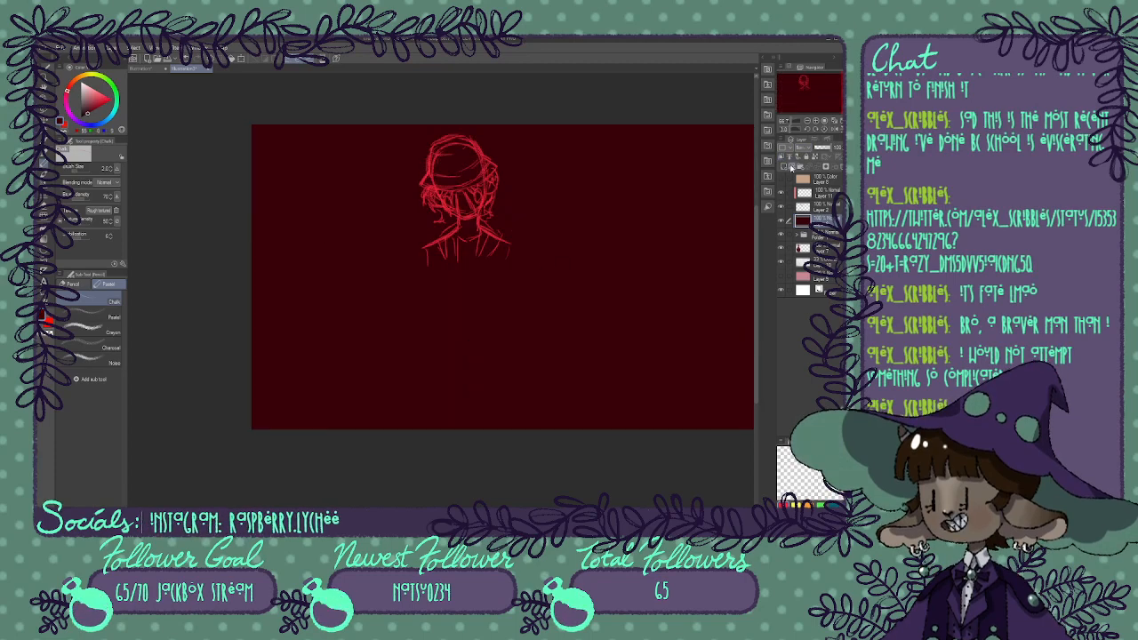
left_click(781, 158)
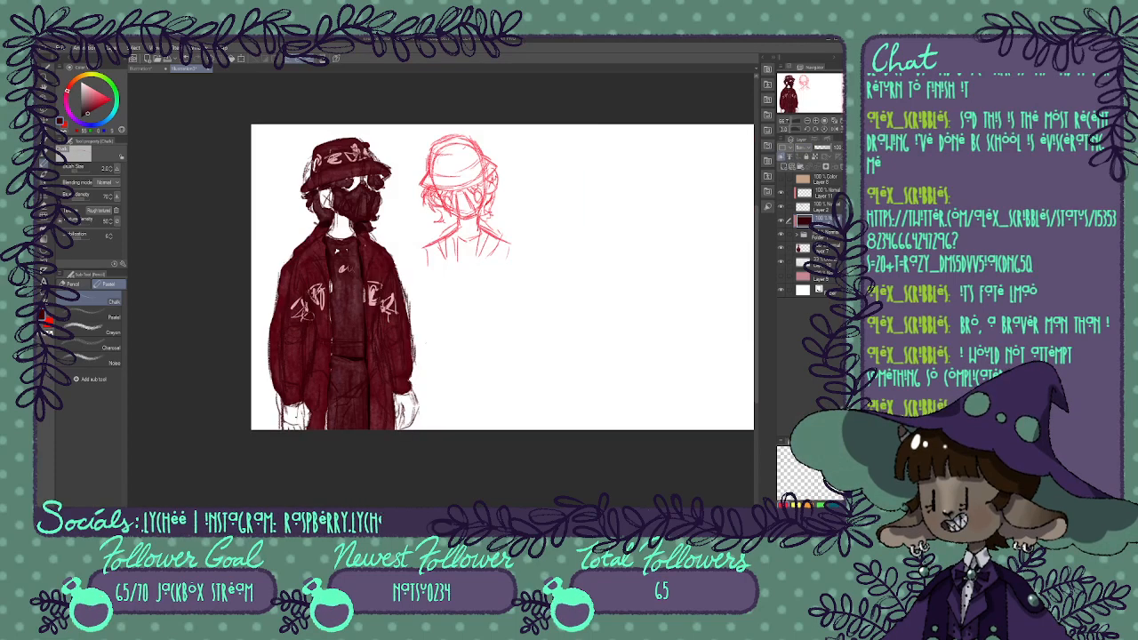
left_click(819, 196)
left_click(45, 230)
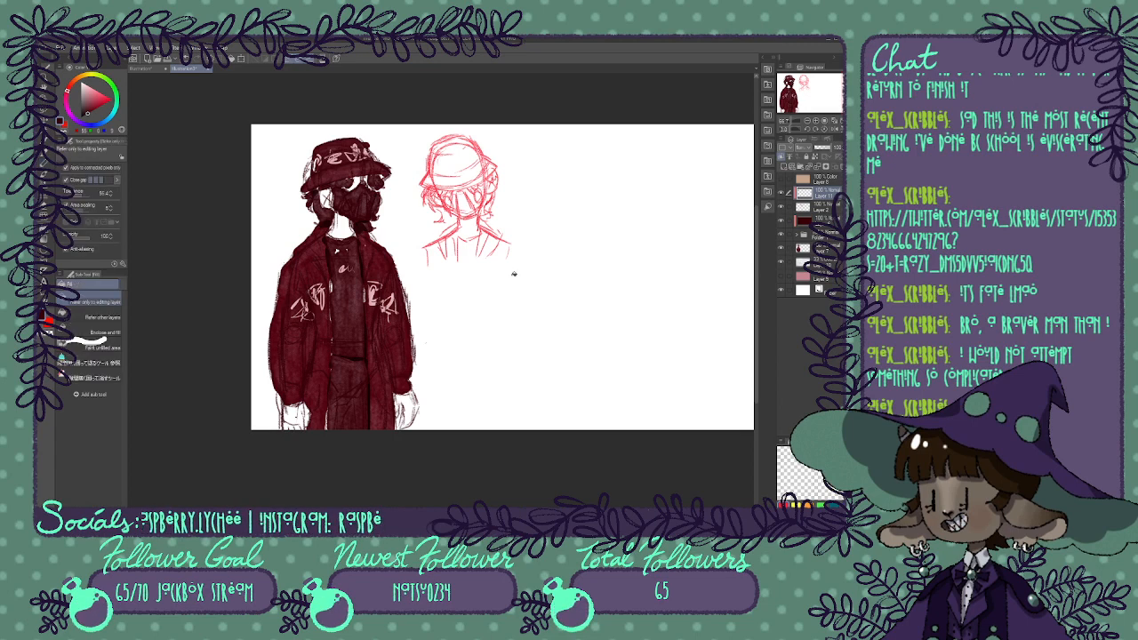
left_click(514, 274)
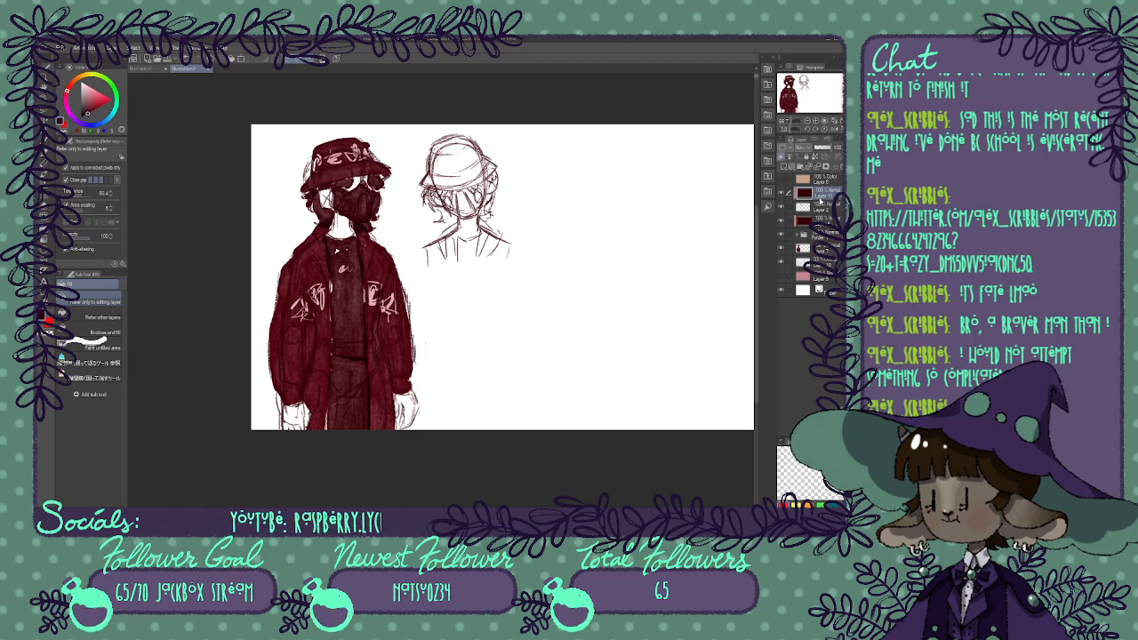
Add a new layer above the recolored bust sketch and preview the artwork with the tan Color layer briefly shown.
left_click(784, 167)
left_click(782, 180)
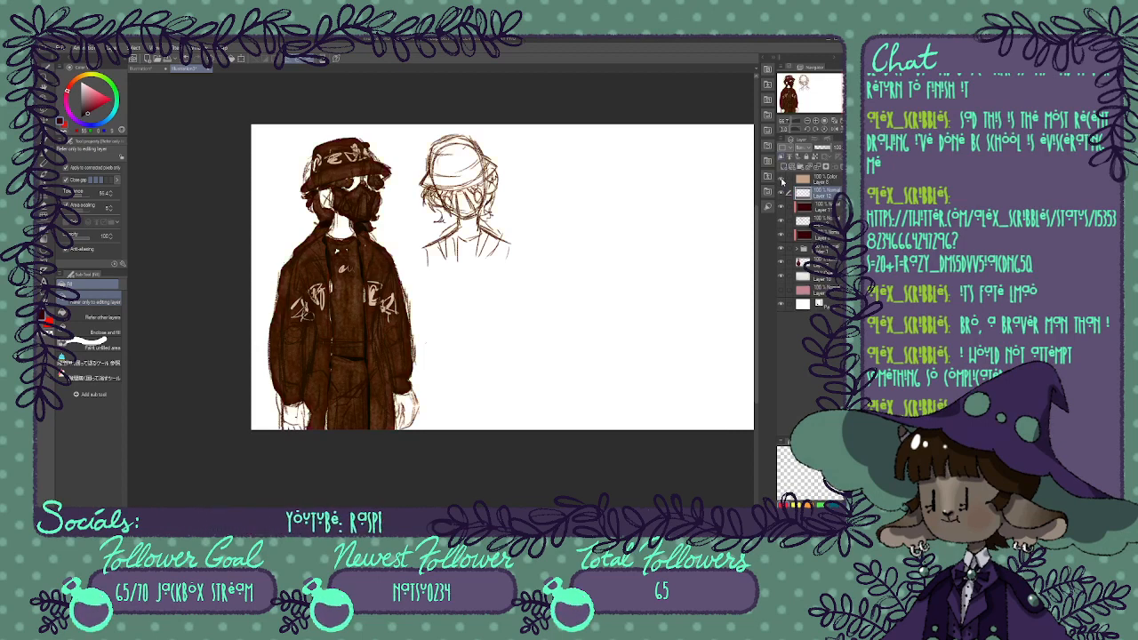
left_click(783, 181)
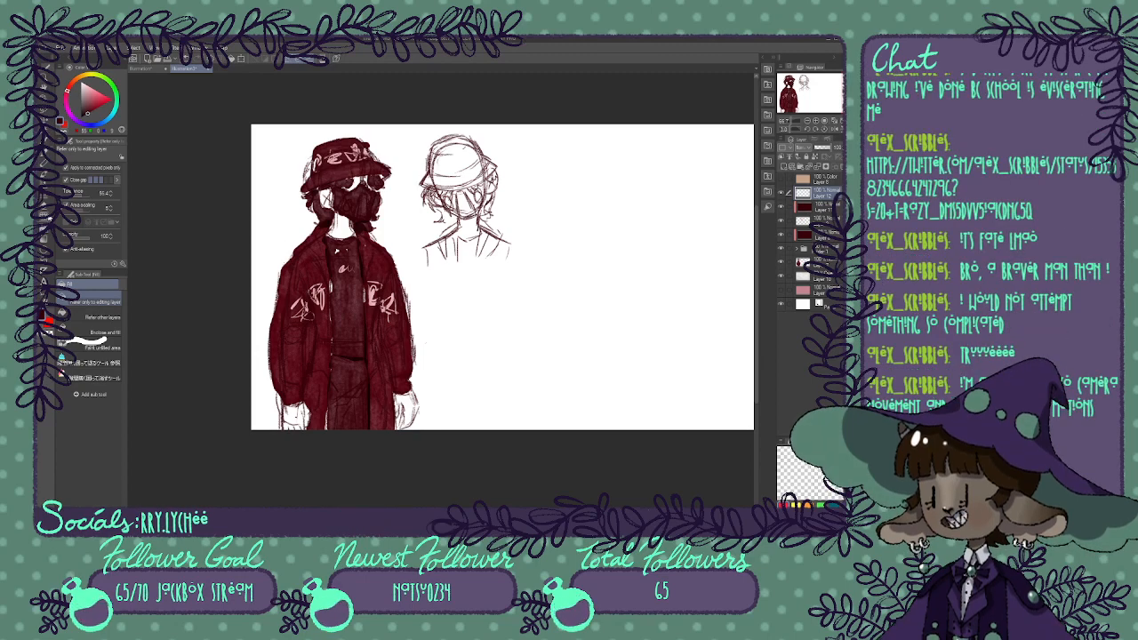
Sketch a round head with a jaw extending below it in red Chalk, in the empty space beneath the bust.
left_click(46, 160)
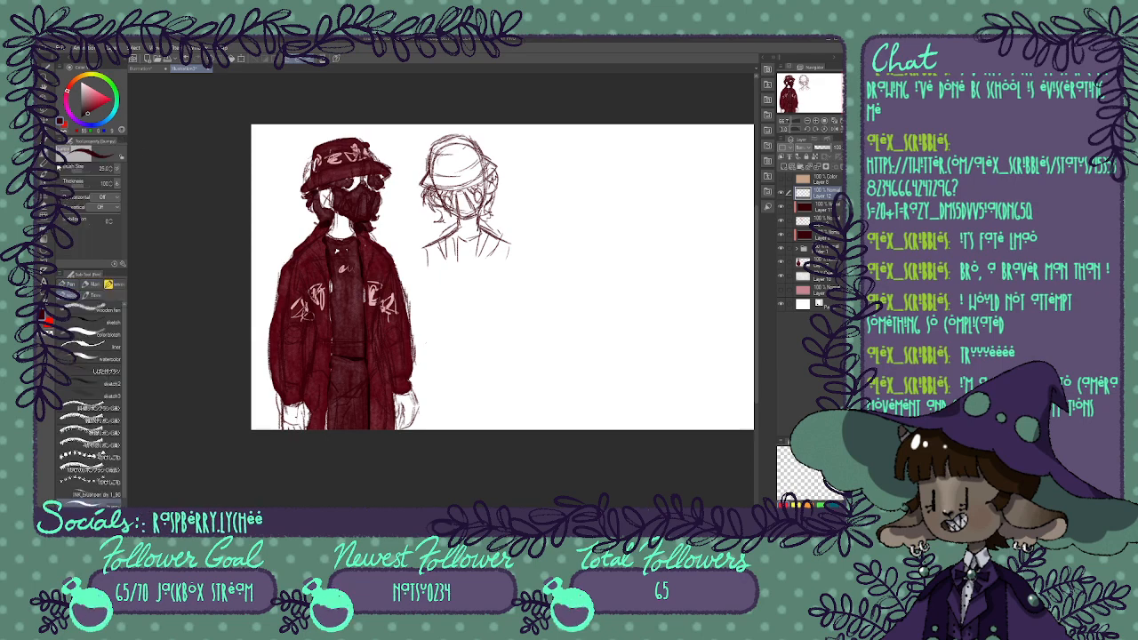
key("p")
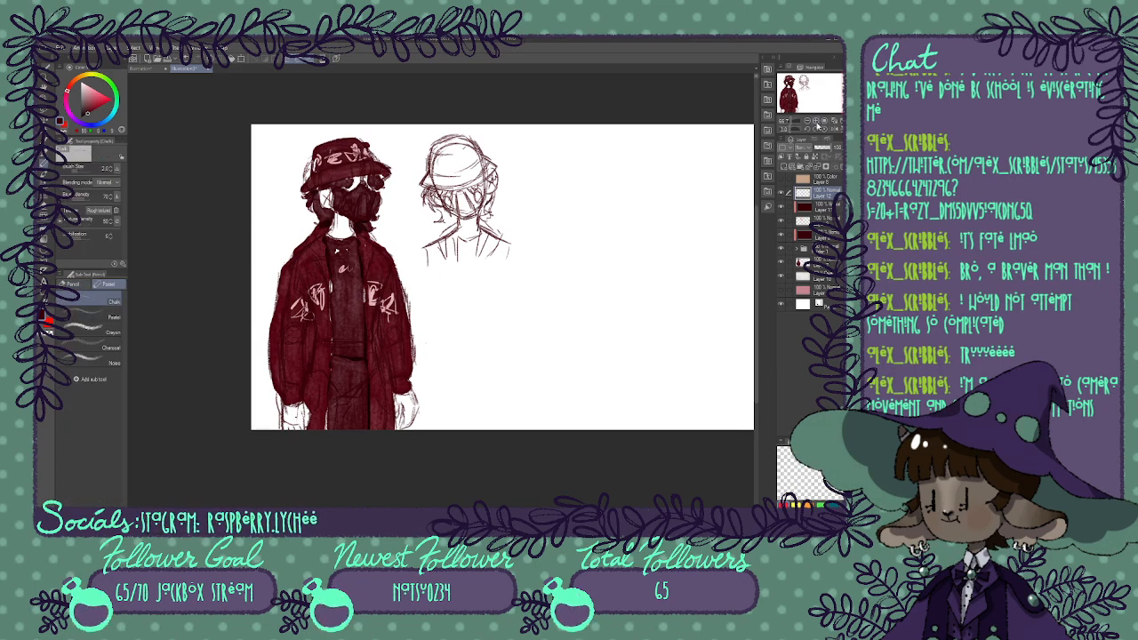
double_click(815, 120)
key("x")
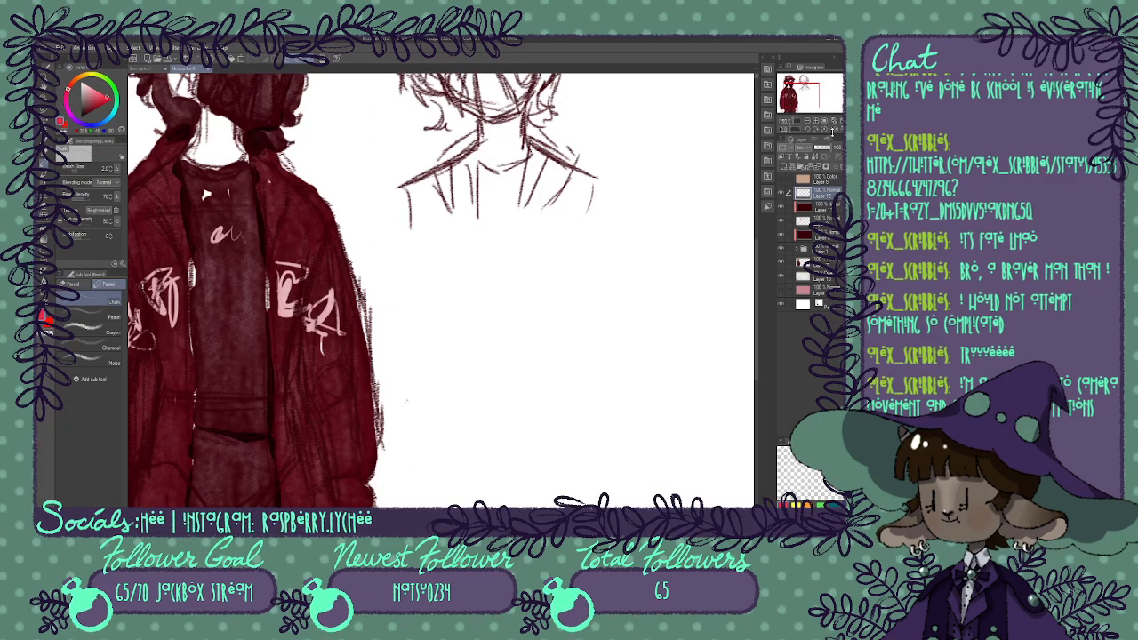
left_click_drag(444, 356, 504, 258)
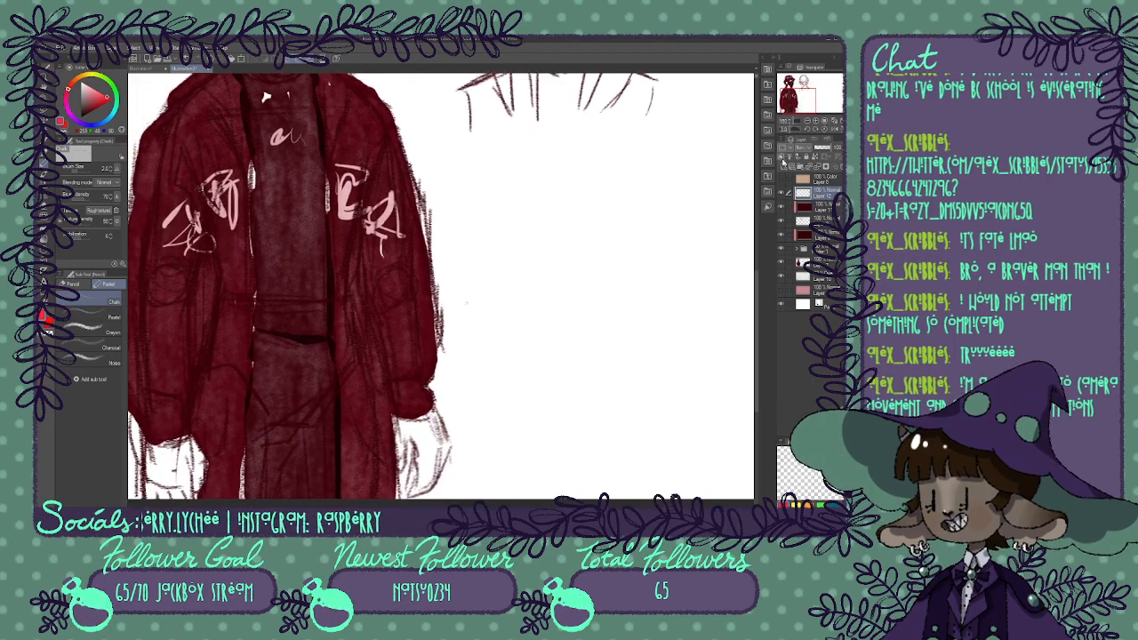
mouse_move(549, 222)
left_mouse_down()
mouse_move(599, 185)
mouse_move(648, 208)
mouse_move(661, 247)
mouse_move(563, 302)
mouse_move(538, 229)
left_mouse_up()
mouse_move(563, 189)
left_mouse_down()
mouse_move(652, 214)
mouse_move(654, 257)
mouse_move(641, 288)
mouse_move(603, 305)
mouse_move(554, 296)
mouse_move(542, 279)
mouse_move(592, 186)
mouse_move(531, 285)
mouse_move(528, 311)
mouse_move(535, 302)
mouse_move(560, 336)
left_mouse_up()
mouse_move(648, 286)
left_mouse_down()
mouse_move(582, 343)
mouse_move(561, 337)
left_mouse_up()
Sketch a domed hat crown with curved inner lines over the new round head, and trim its stray outer edge.
left_click_drag(542, 221, 599, 202)
mouse_move(612, 202)
left_mouse_down()
mouse_move(652, 248)
mouse_move(607, 201)
left_mouse_up()
mouse_move(539, 211)
left_mouse_down()
mouse_move(601, 196)
mouse_move(580, 175)
mouse_move(633, 167)
left_mouse_up()
mouse_move(617, 170)
left_mouse_down()
mouse_move(670, 236)
mouse_move(661, 202)
mouse_move(651, 250)
left_mouse_up()
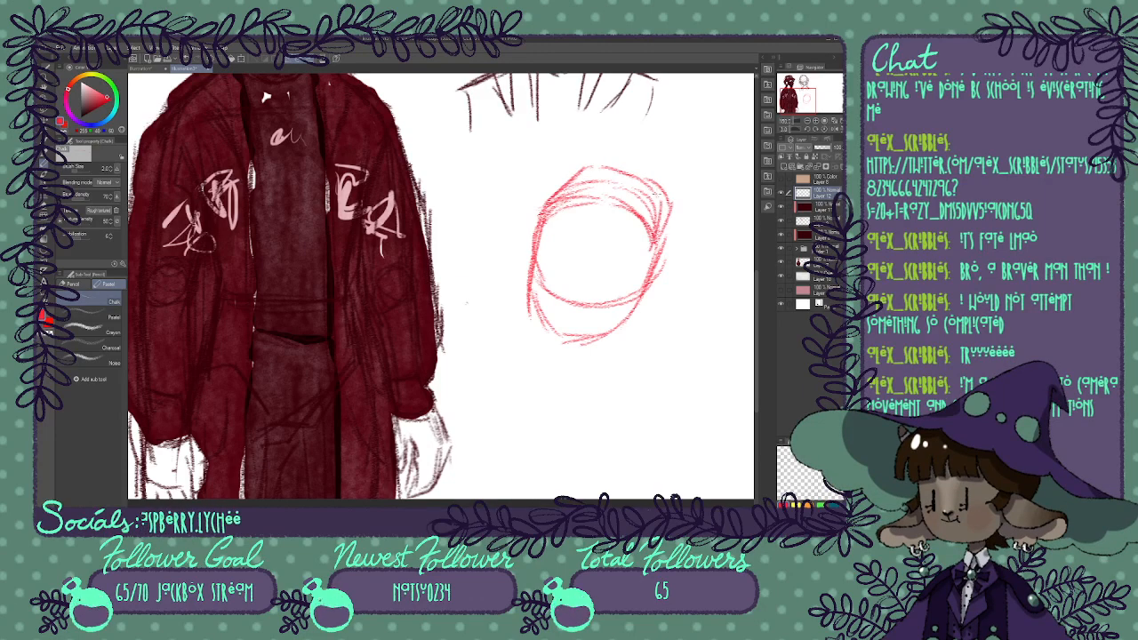
left_click_drag(662, 189, 647, 242)
mouse_move(653, 192)
left_mouse_down()
mouse_move(603, 171)
mouse_move(567, 180)
left_mouse_up()
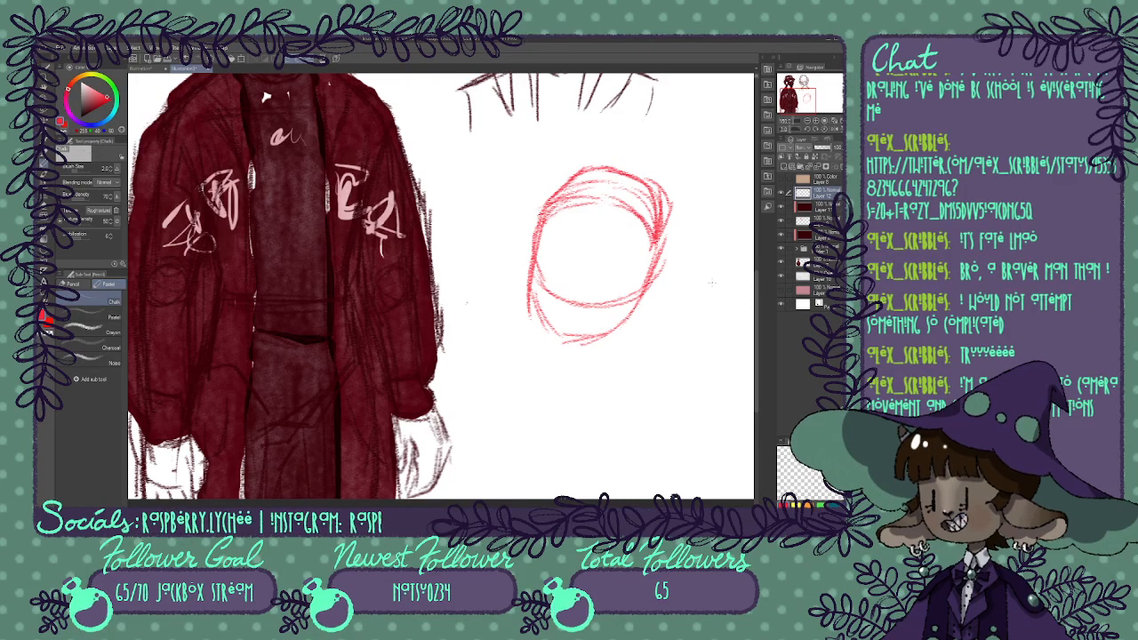
left_click_drag(658, 158, 673, 243)
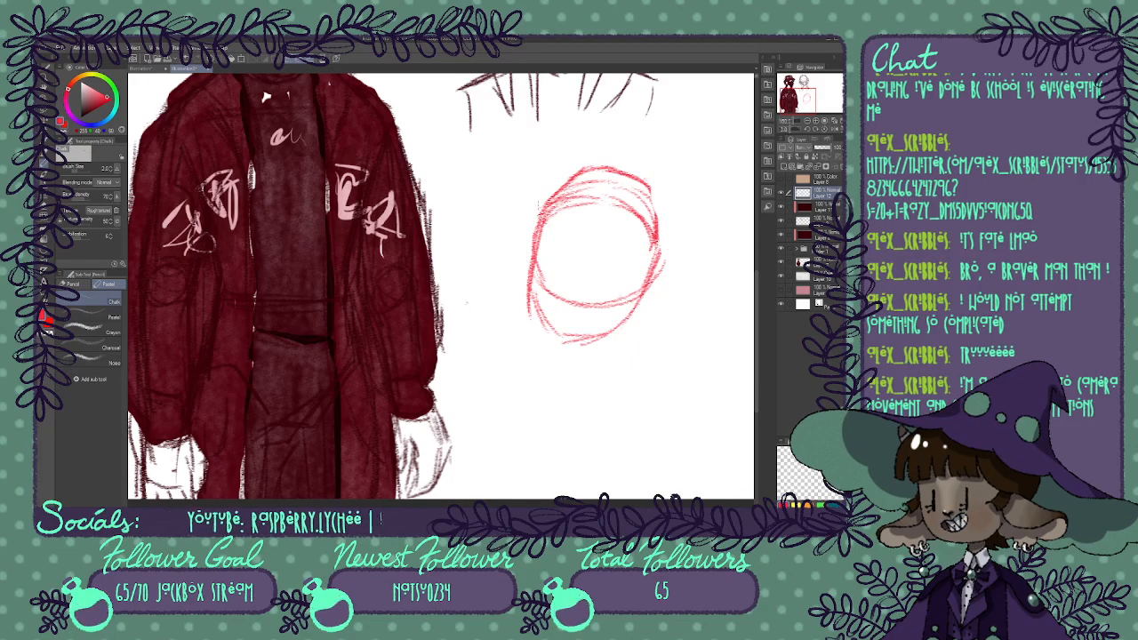
Strengthen the hat crown's side edge and sketch a rounded ear on each side of the head in red Chalk.
left_click_drag(601, 200, 651, 241)
left_click_drag(654, 183, 656, 243)
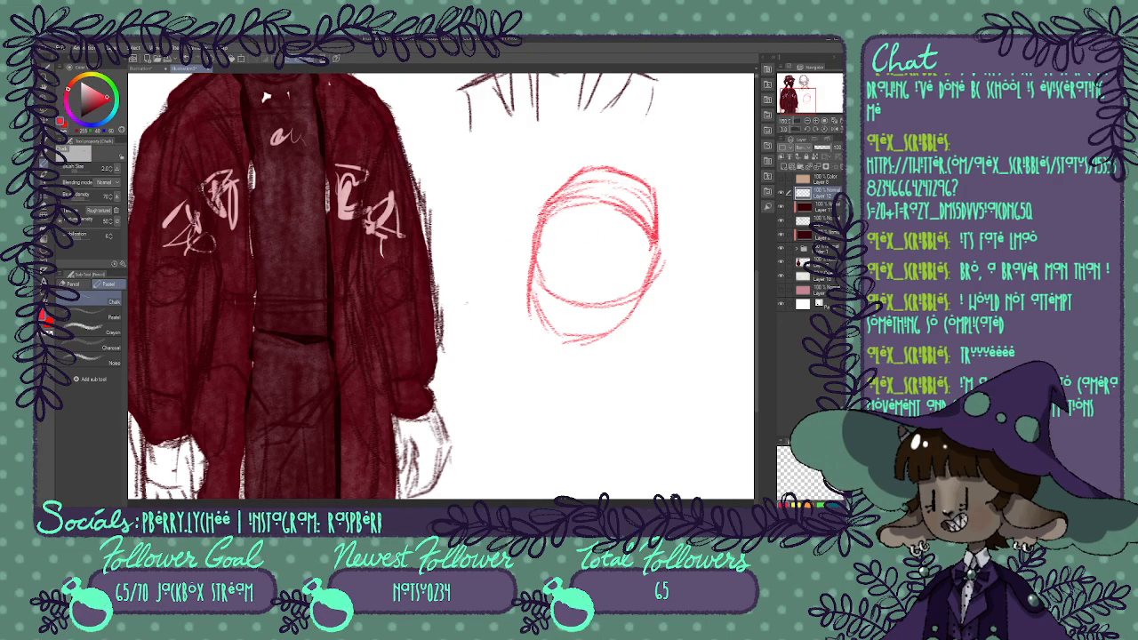
mouse_move(539, 234)
left_mouse_down()
mouse_move(534, 253)
mouse_move(502, 269)
mouse_move(525, 299)
mouse_move(526, 240)
left_mouse_up()
left_click_drag(526, 243, 544, 267)
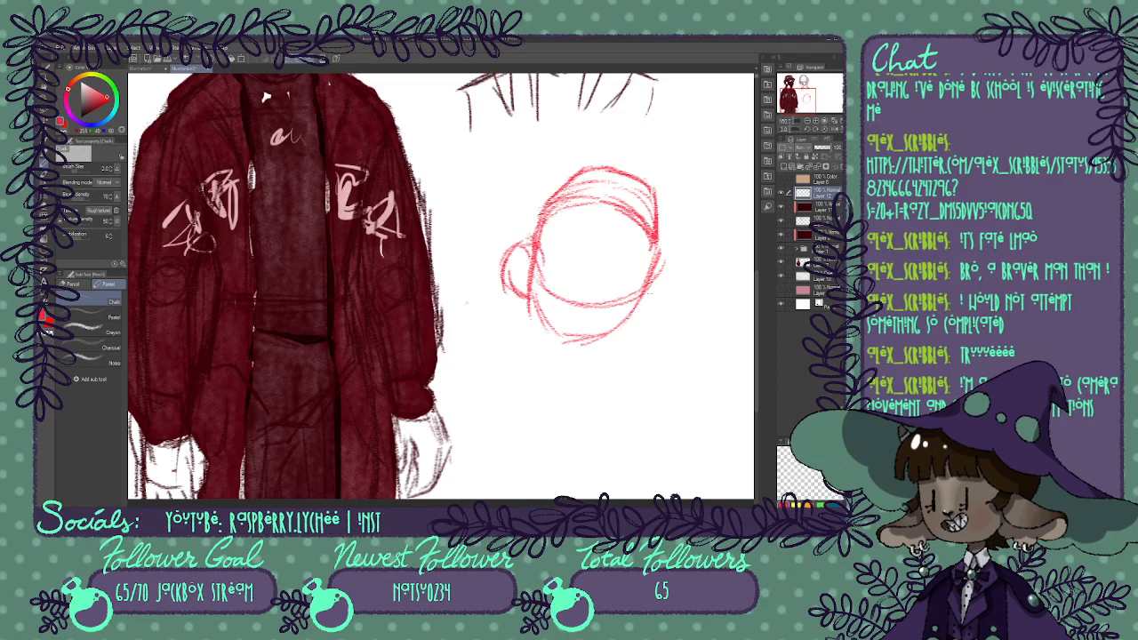
mouse_move(647, 283)
left_mouse_down()
mouse_move(673, 303)
mouse_move(656, 330)
mouse_move(624, 329)
mouse_move(653, 326)
mouse_move(678, 298)
left_mouse_up()
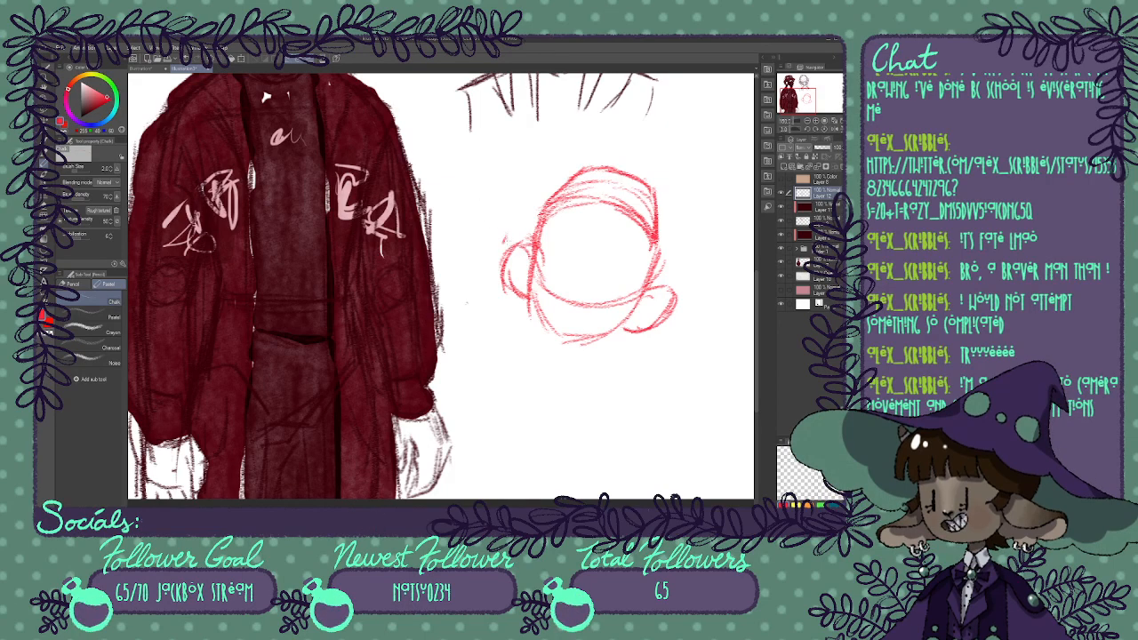
Sketch the hat's drooping brim, curving across the forehead and down over the tops of both ears.
mouse_move(560, 227)
left_mouse_down()
mouse_move(635, 227)
mouse_move(662, 265)
mouse_move(658, 289)
mouse_move(680, 266)
mouse_move(638, 234)
left_mouse_up()
mouse_move(552, 201)
left_mouse_down()
mouse_move(514, 209)
mouse_move(495, 253)
mouse_move(571, 206)
mouse_move(642, 233)
mouse_move(659, 262)
left_mouse_up()
left_click_drag(661, 240, 665, 284)
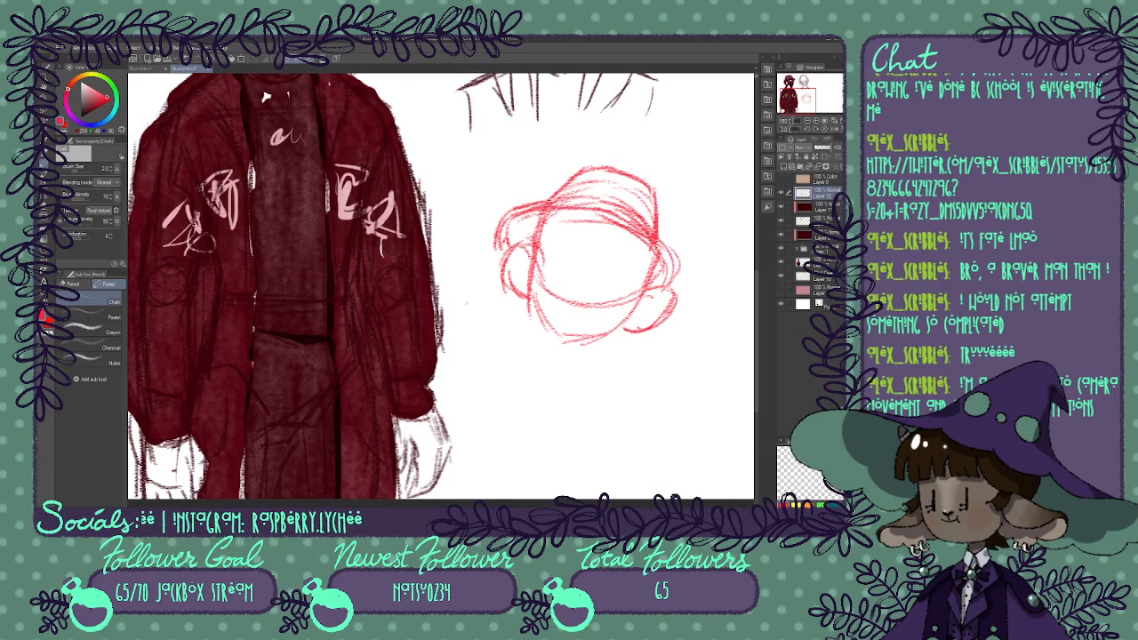
left_click_drag(659, 231, 673, 259)
left_click_drag(659, 237, 675, 268)
Erase the head circle's lower curve inside the face and sketch an arched guide line across the middle of the face.
mouse_move(546, 179)
left_mouse_down()
mouse_move(535, 181)
mouse_move(487, 277)
mouse_move(485, 312)
mouse_move(472, 306)
left_mouse_up()
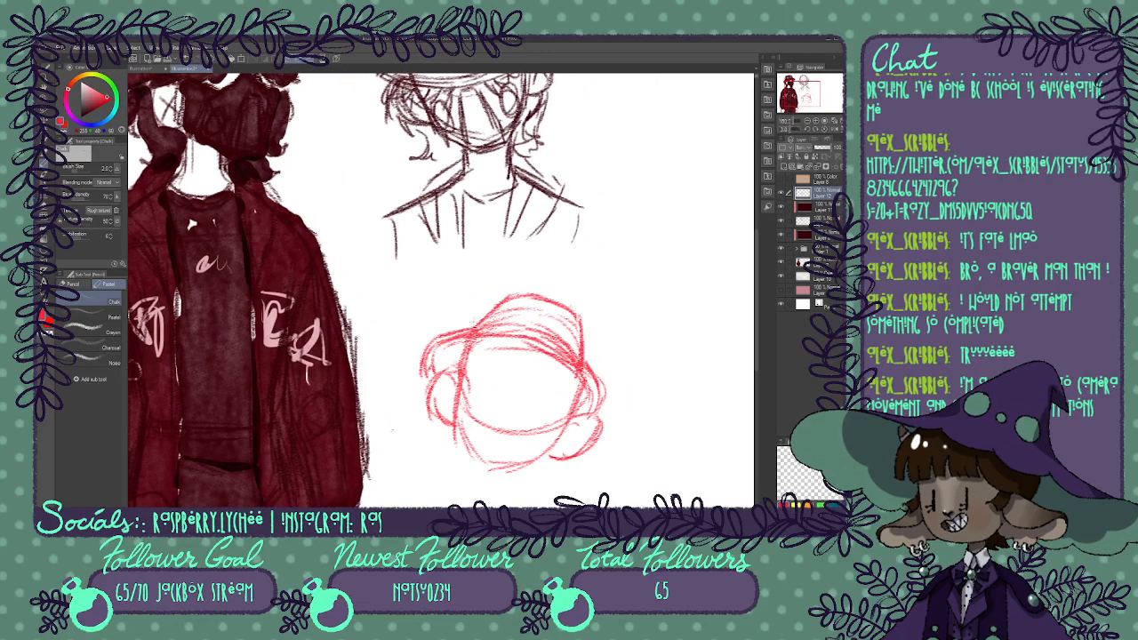
mouse_move(586, 350)
left_mouse_down()
mouse_move(591, 382)
mouse_move(543, 334)
mouse_move(474, 325)
mouse_move(498, 336)
left_mouse_up()
left_click_drag(492, 388, 620, 258)
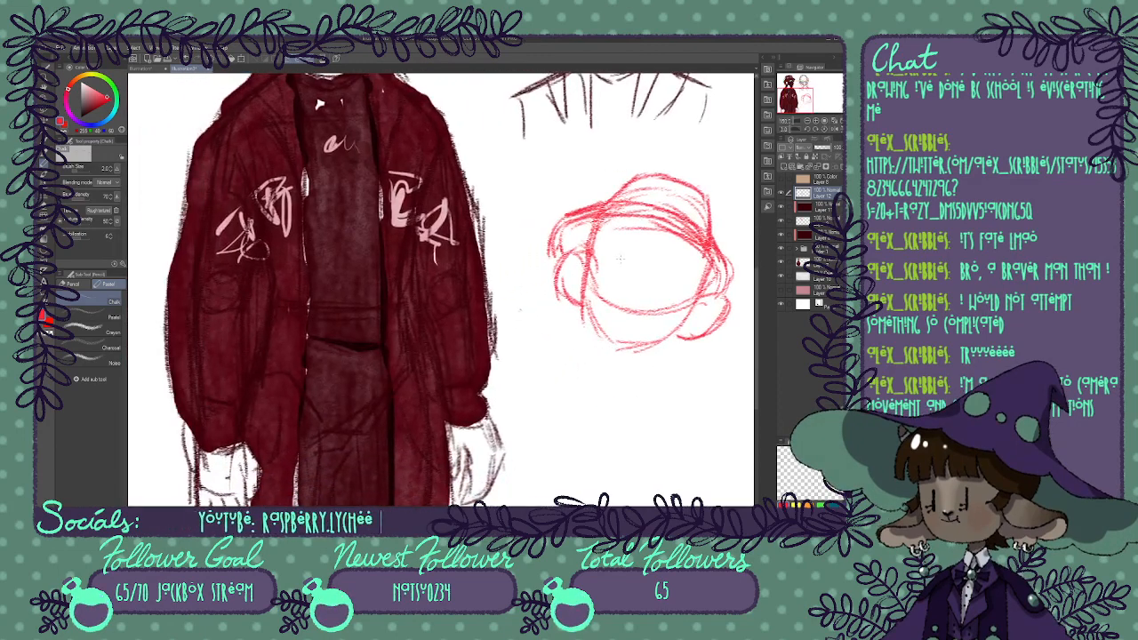
left_click(815, 121)
left_click(812, 101)
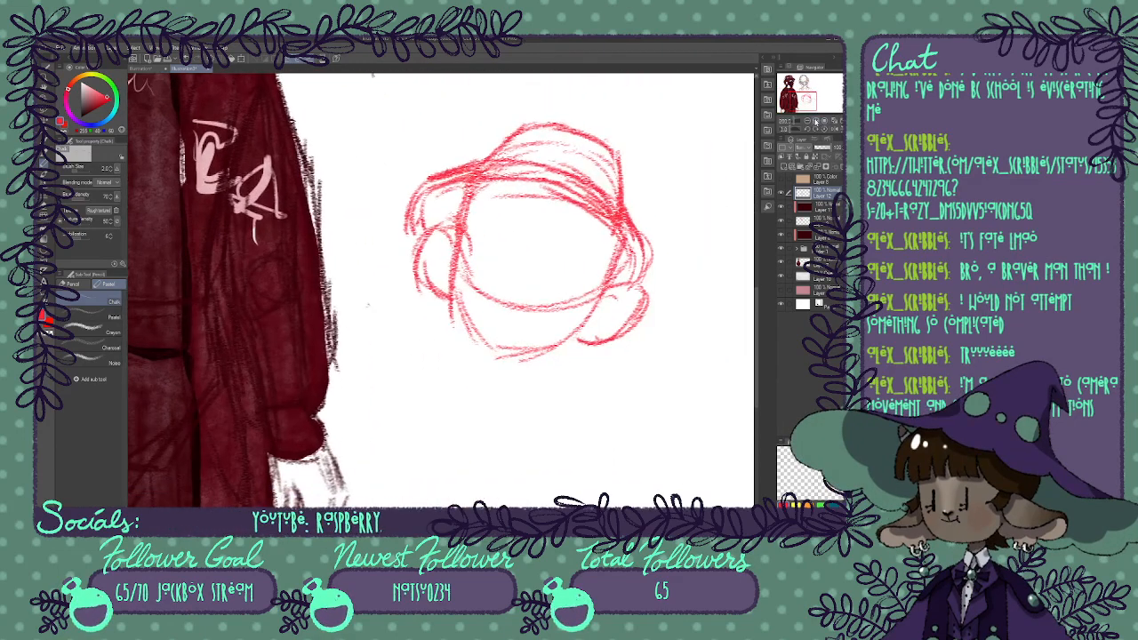
left_click(816, 121)
left_click_drag(810, 102, 806, 100)
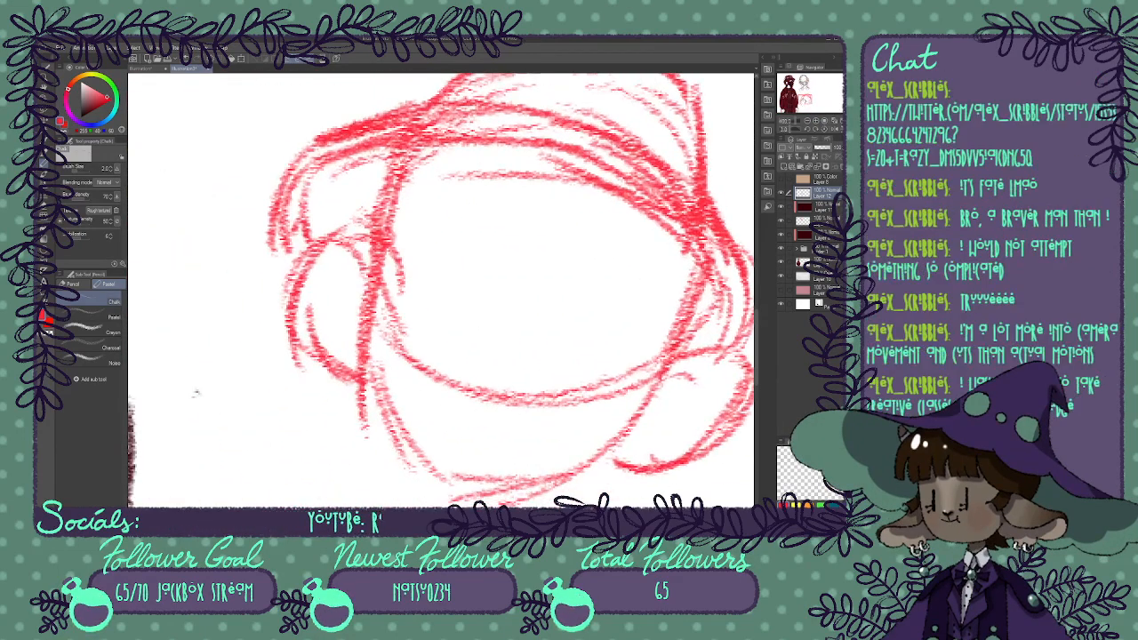
left_click(808, 121)
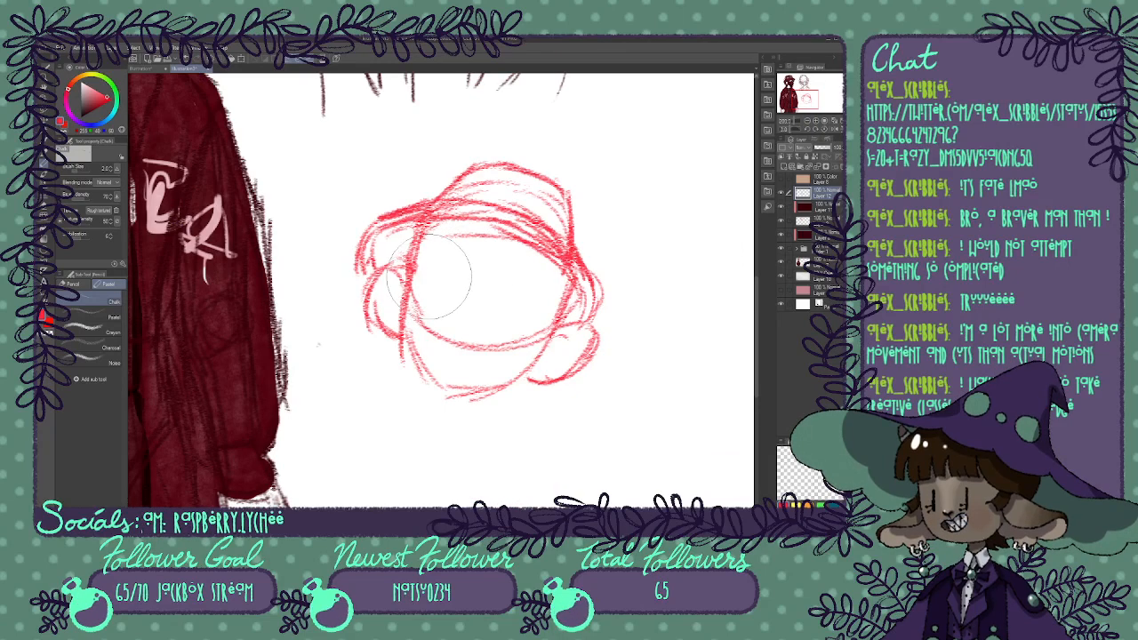
mouse_move(444, 324)
left_mouse_down()
mouse_move(503, 347)
mouse_move(541, 305)
left_mouse_up()
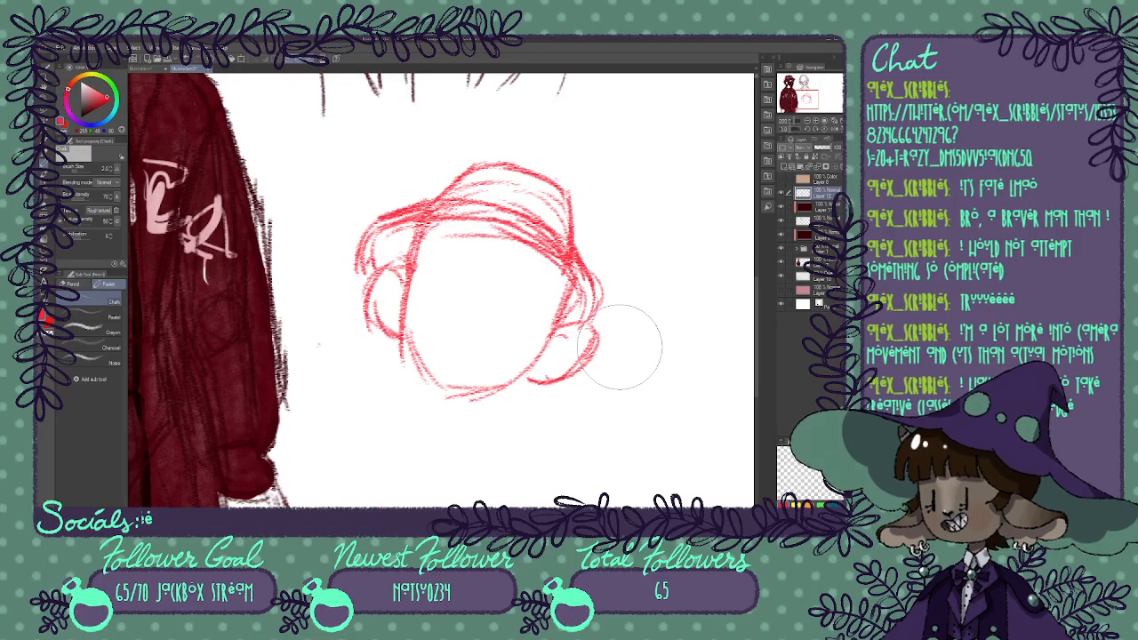
mouse_move(413, 276)
left_mouse_down()
mouse_move(510, 277)
mouse_move(539, 324)
left_mouse_up()
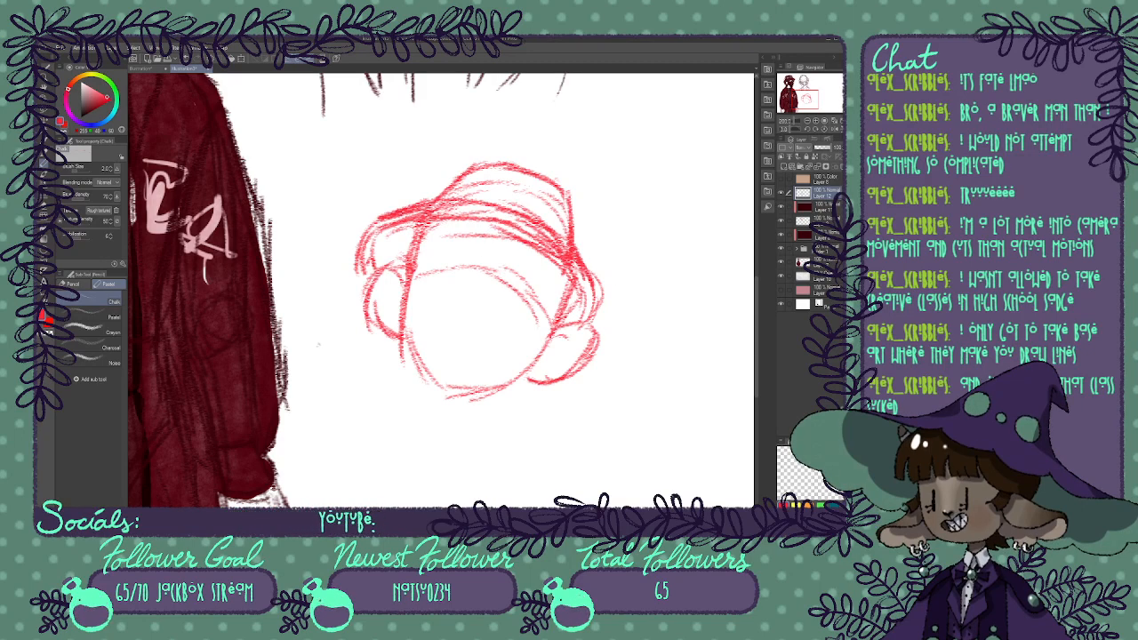
Sketch a narrow, heavy-lidded eye beneath the brim beside the face's left edge, and erase the arched line across the face.
left_click(816, 121)
left_click_drag(463, 284, 405, 299)
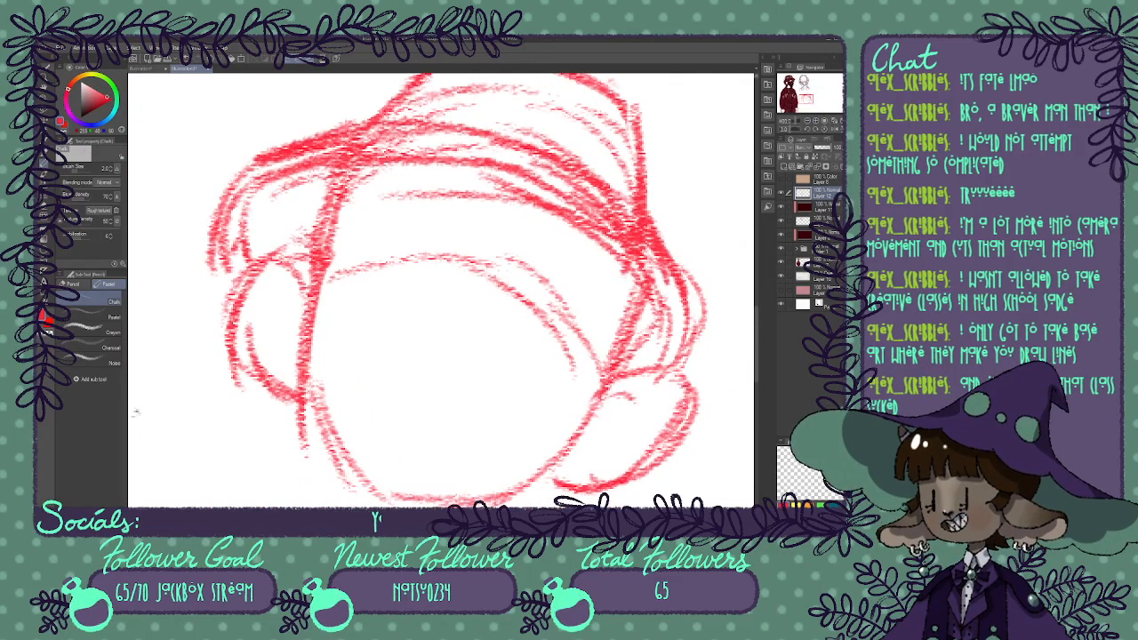
mouse_move(360, 226)
left_mouse_down()
mouse_move(420, 220)
mouse_move(391, 217)
mouse_move(441, 233)
mouse_move(448, 249)
mouse_move(420, 228)
left_mouse_up()
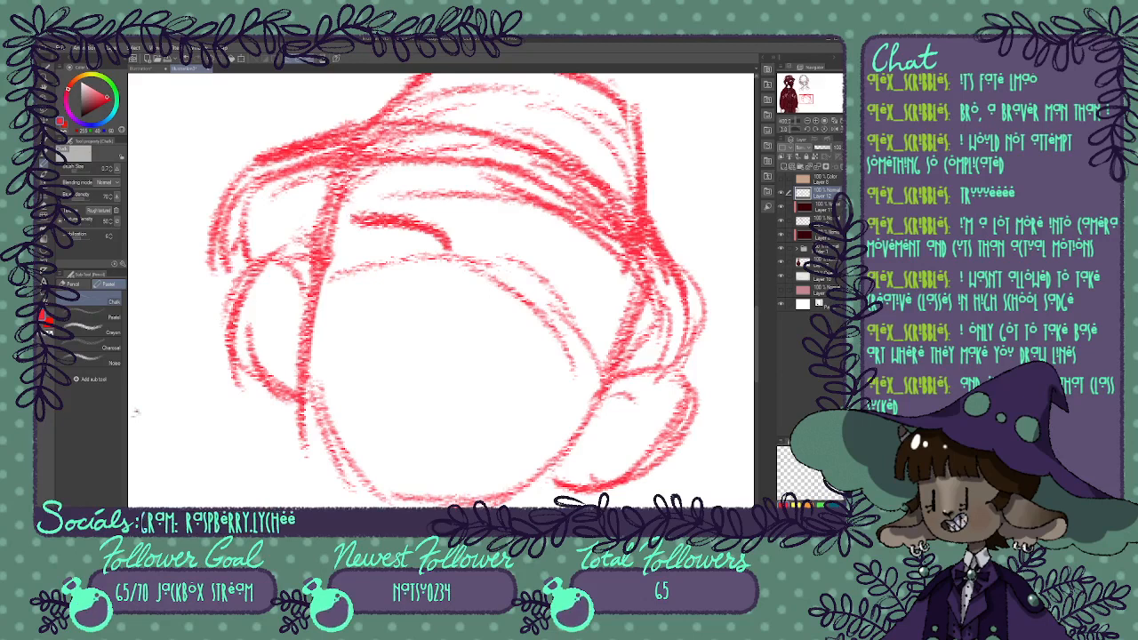
left_click_drag(441, 233, 462, 244)
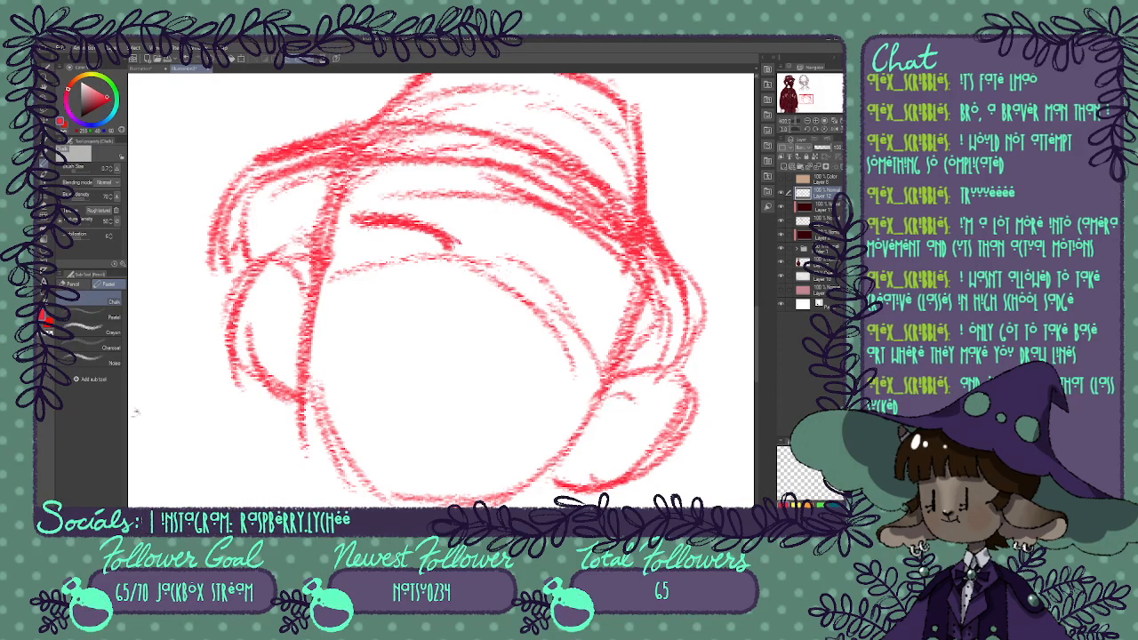
mouse_move(355, 225)
left_mouse_down()
mouse_move(377, 244)
mouse_move(436, 249)
left_mouse_up()
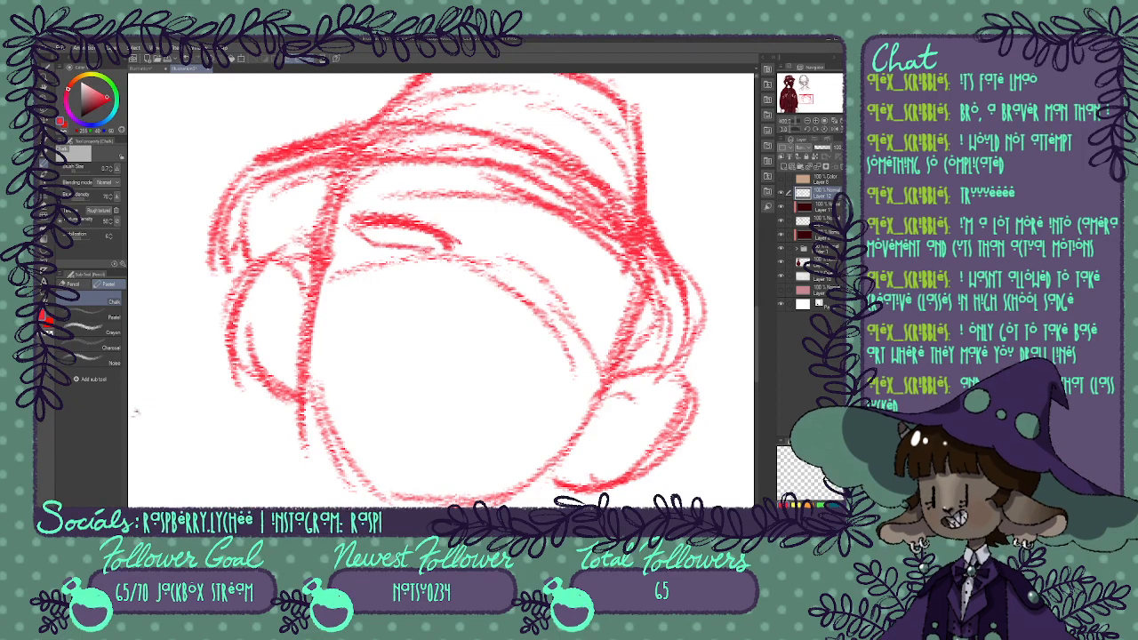
mouse_move(362, 220)
left_mouse_down()
mouse_move(373, 242)
mouse_move(361, 223)
mouse_move(373, 224)
left_mouse_up()
key("]")
mouse_move(347, 222)
left_mouse_down()
mouse_move(370, 216)
mouse_move(367, 243)
left_mouse_up()
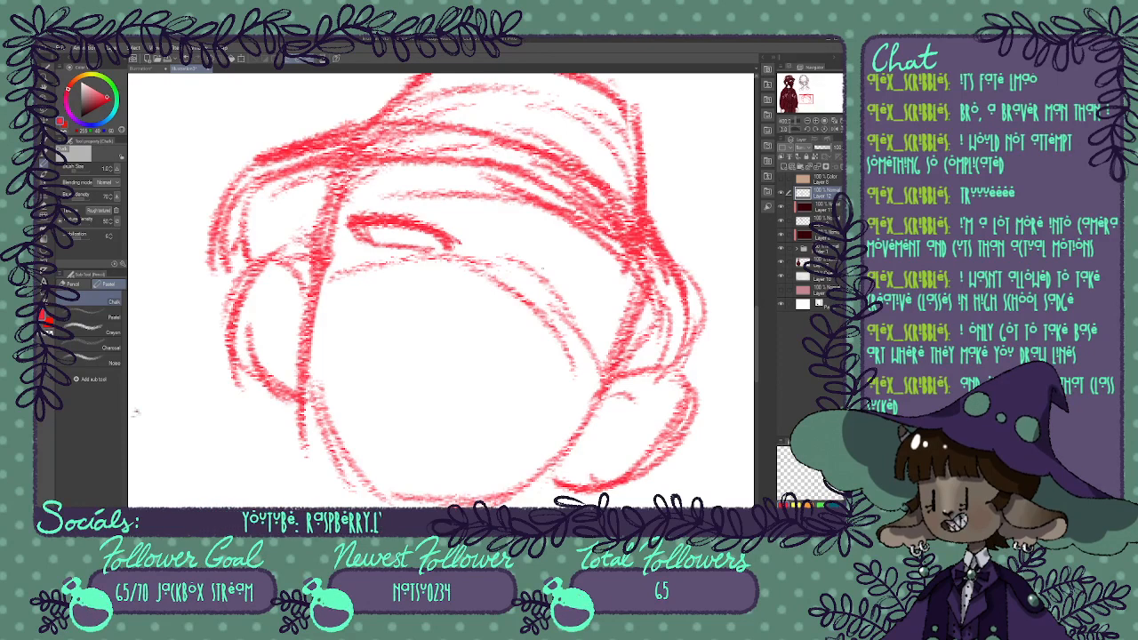
mouse_move(496, 288)
left_mouse_down()
mouse_move(526, 288)
mouse_move(530, 324)
mouse_move(549, 332)
mouse_move(540, 364)
mouse_move(569, 353)
left_mouse_up()
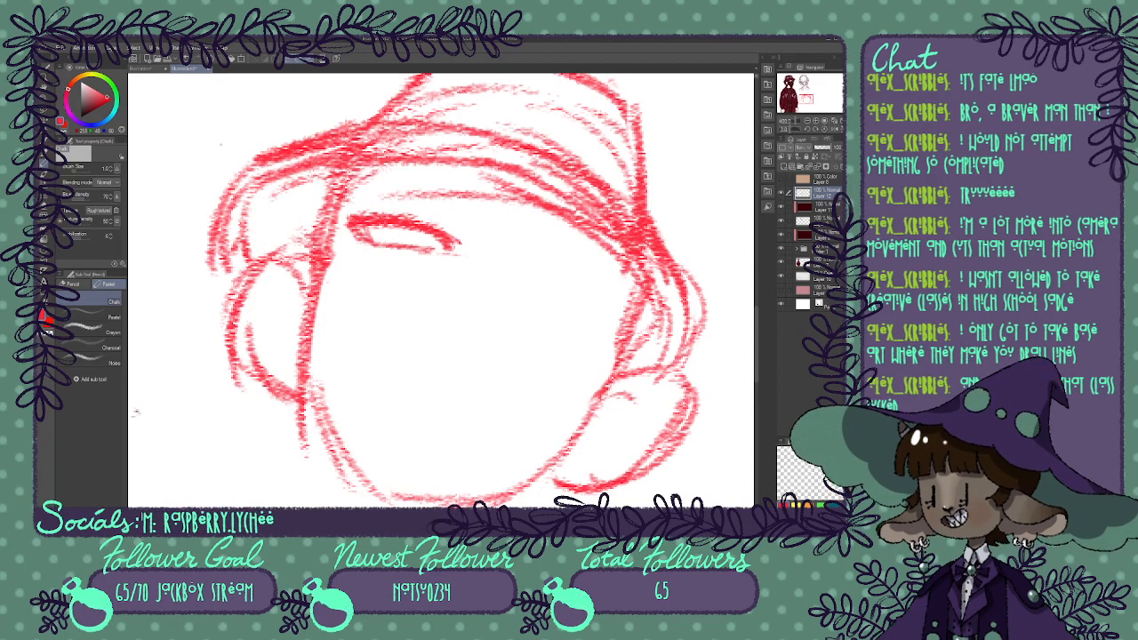
Lasso the new eye, enlarge it slightly and shift it toward the near edge of the face.
key("m")
mouse_move(359, 206)
left_mouse_down()
mouse_move(344, 246)
mouse_move(438, 277)
mouse_move(465, 222)
mouse_move(402, 200)
mouse_move(357, 206)
left_mouse_up()
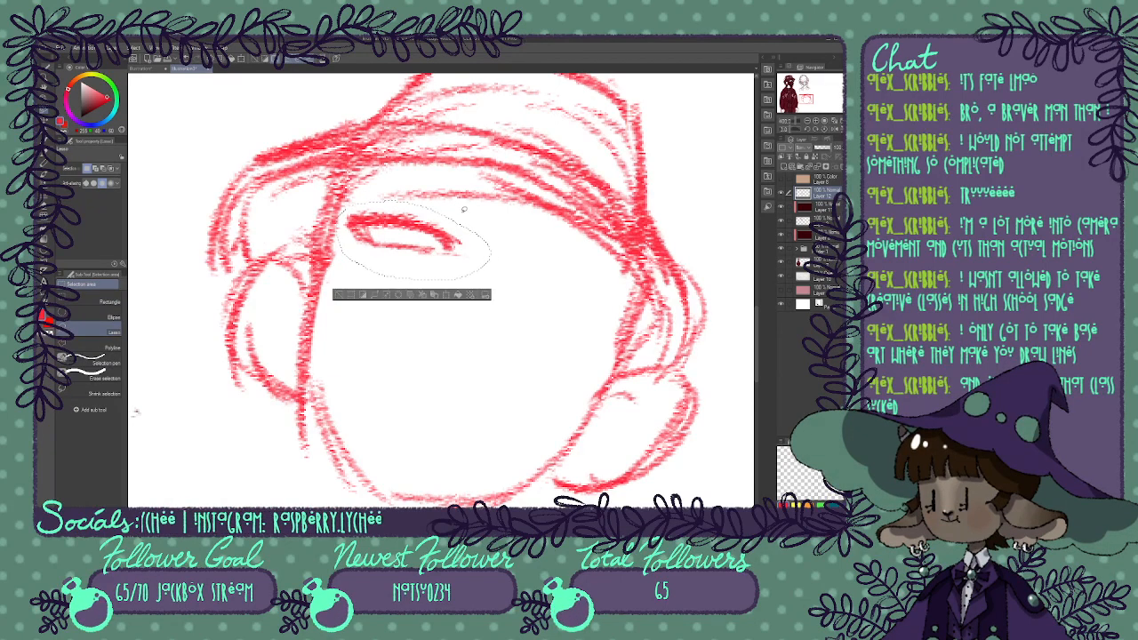
key("ctrl+t")
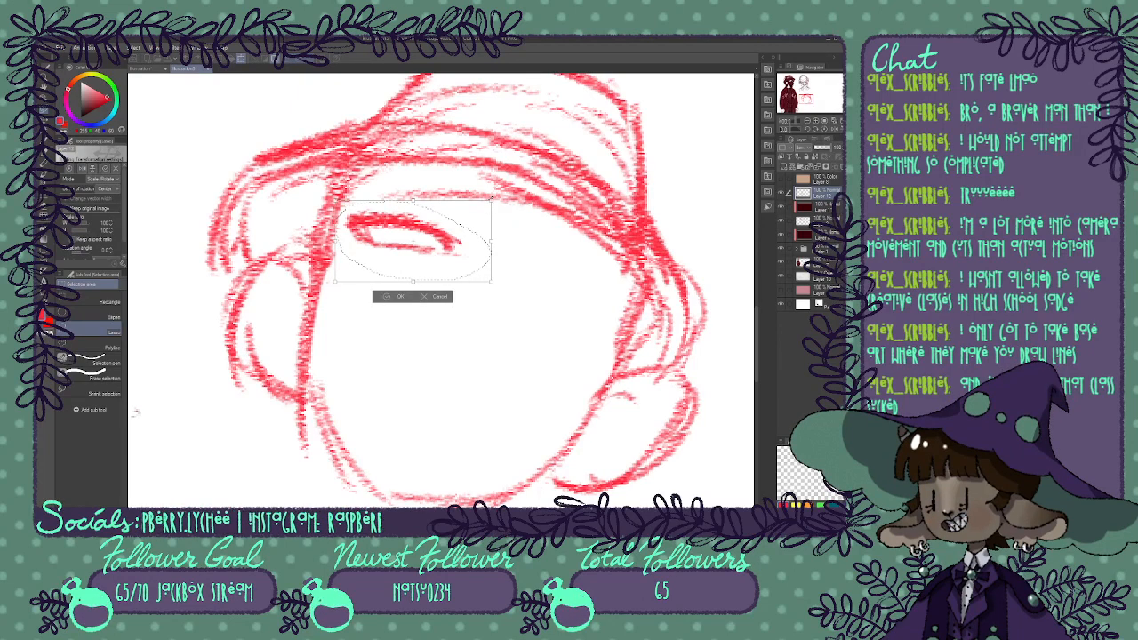
left_click_drag(491, 201, 506, 192)
left_click_drag(452, 234, 441, 237)
left_click(397, 301)
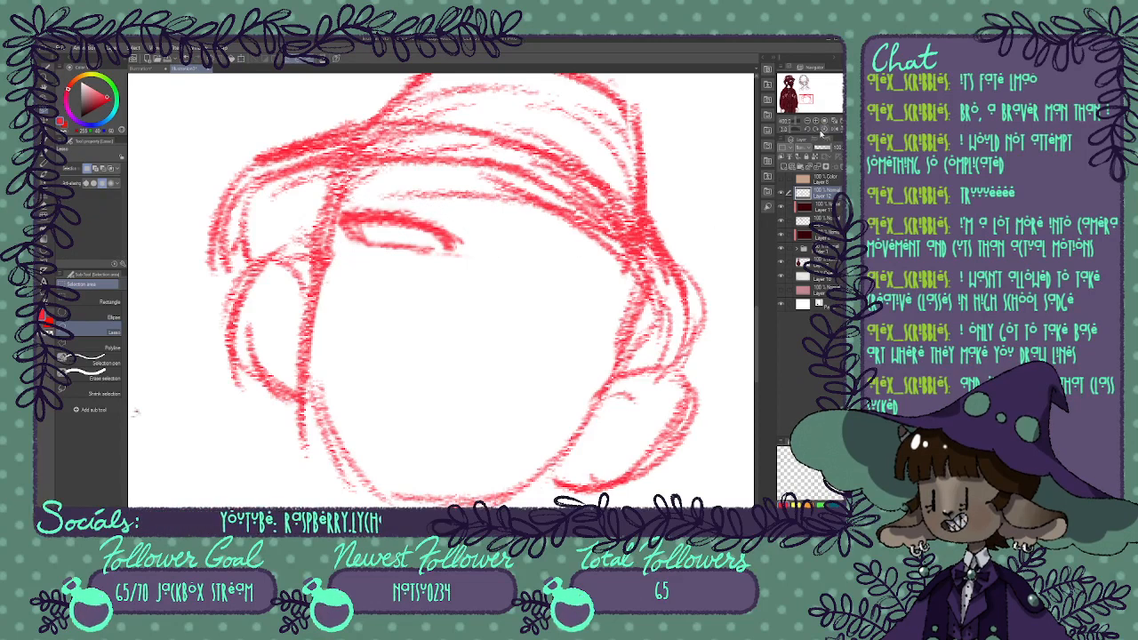
Rotate the canvas and sketch a matching narrow second eye with Chalk on the opposite side of the face.
mouse_move(826, 150)
left_mouse_down()
mouse_move(841, 150)
mouse_move(789, 130)
left_mouse_up()
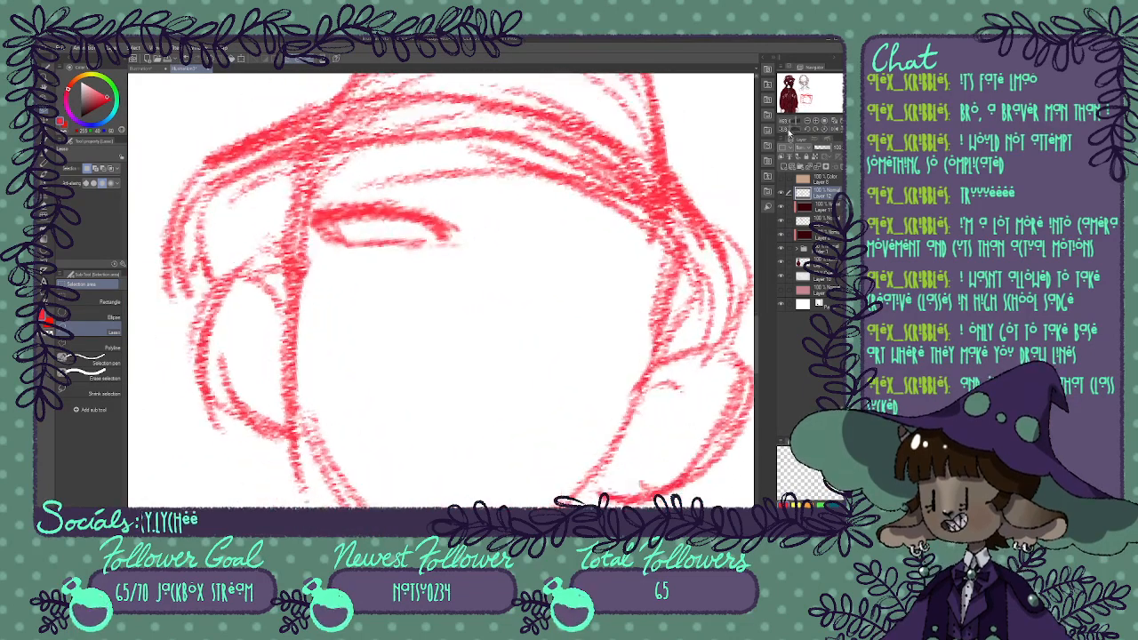
left_click(48, 154)
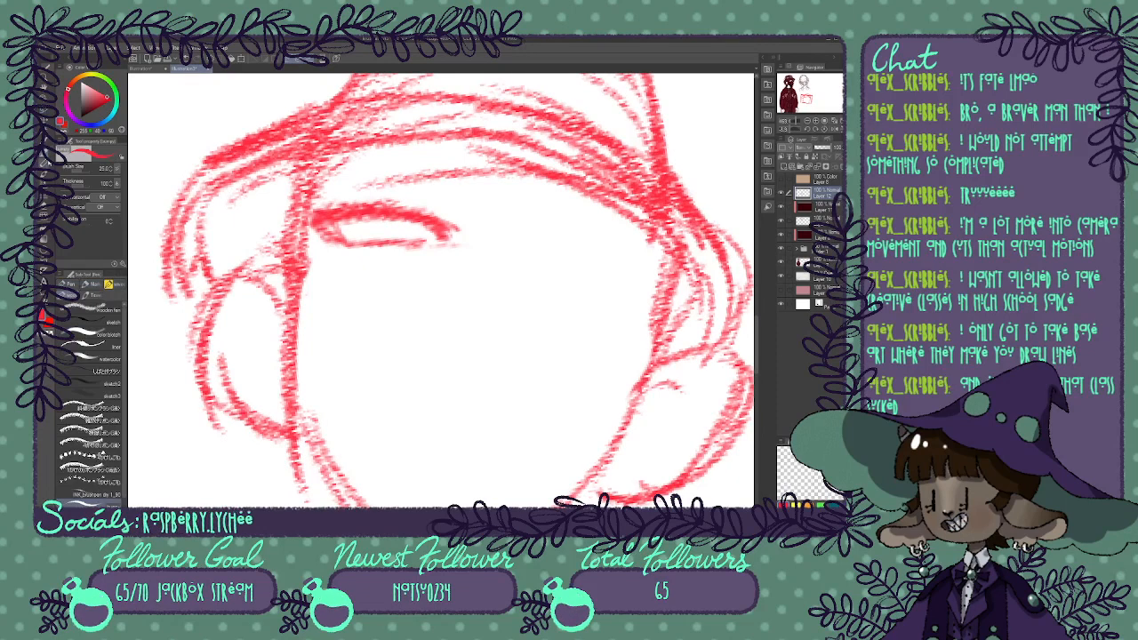
left_click(46, 163)
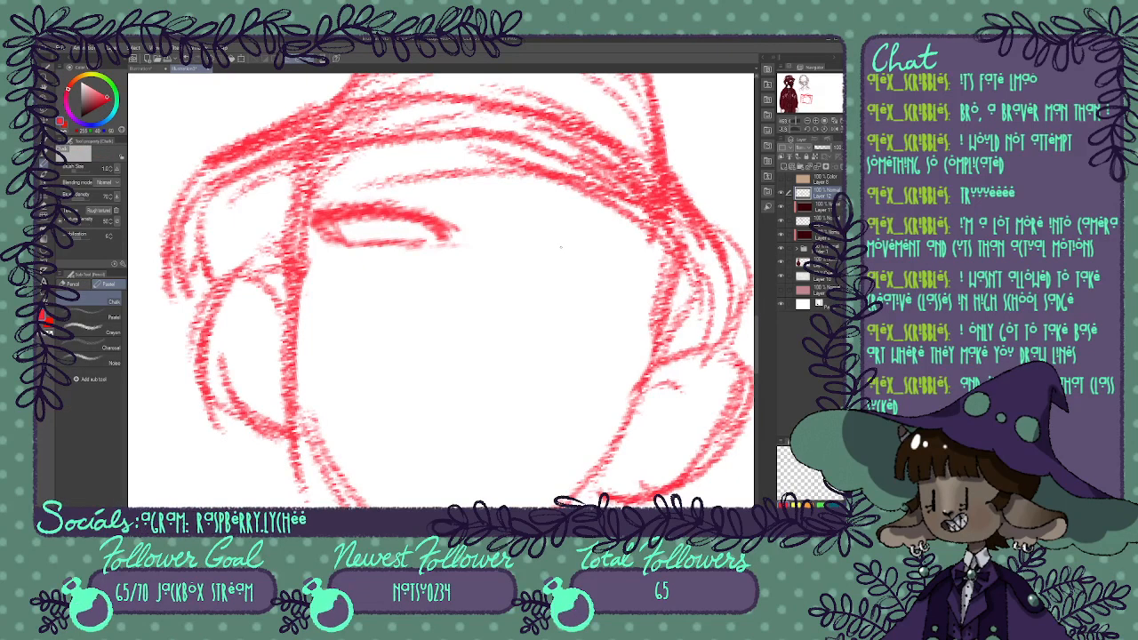
mouse_move(544, 242)
left_mouse_down()
mouse_move(591, 237)
mouse_move(551, 239)
mouse_move(594, 241)
mouse_move(648, 270)
mouse_move(546, 240)
left_mouse_up()
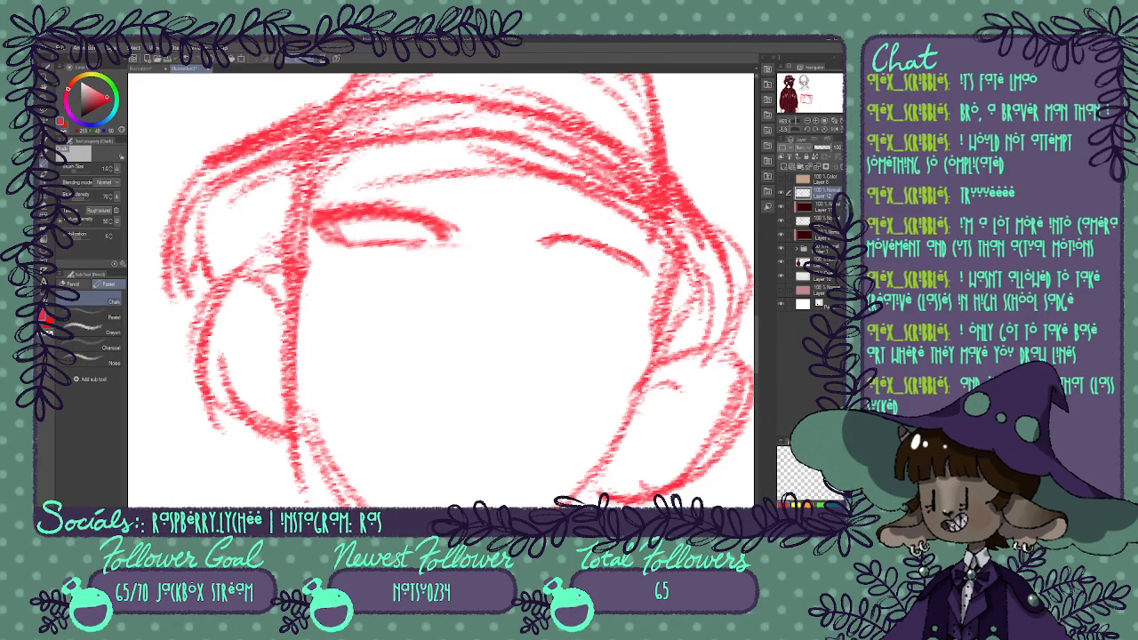
left_click_drag(540, 258, 633, 282)
left_click_drag(605, 271, 652, 276)
mouse_move(652, 270)
left_mouse_down()
mouse_move(606, 249)
mouse_move(657, 269)
left_mouse_up()
left_click_drag(588, 238, 532, 235)
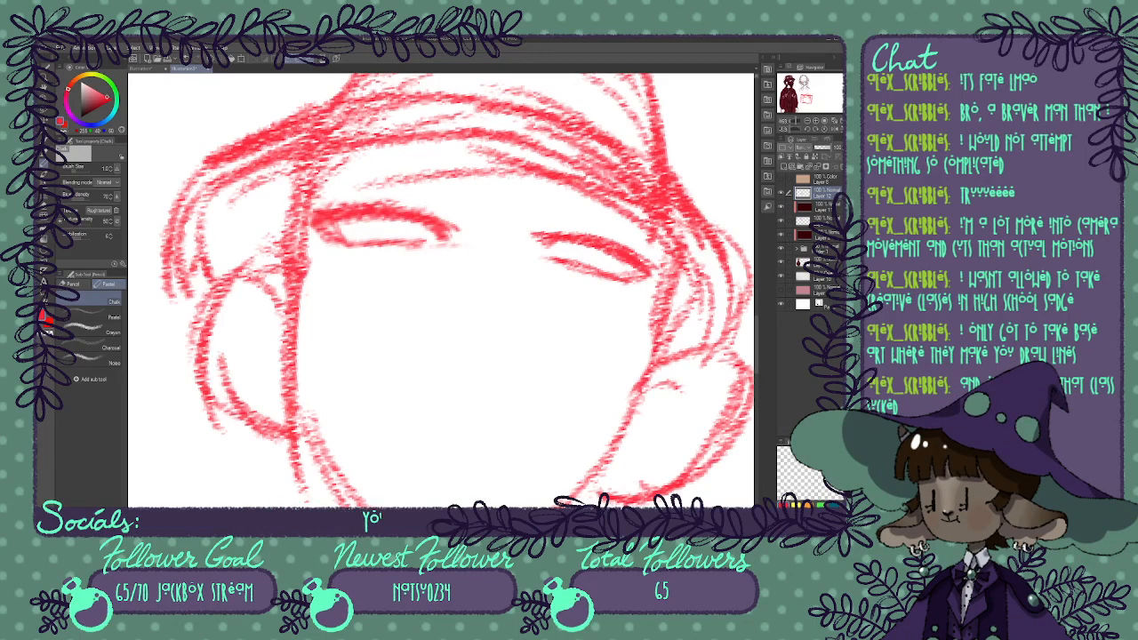
Try sketching a low, slanted eyebrow above each eye.
left_click_drag(329, 179, 462, 190)
left_click_drag(382, 178, 437, 187)
left_click_drag(559, 219, 617, 214)
left_click_drag(521, 219, 619, 213)
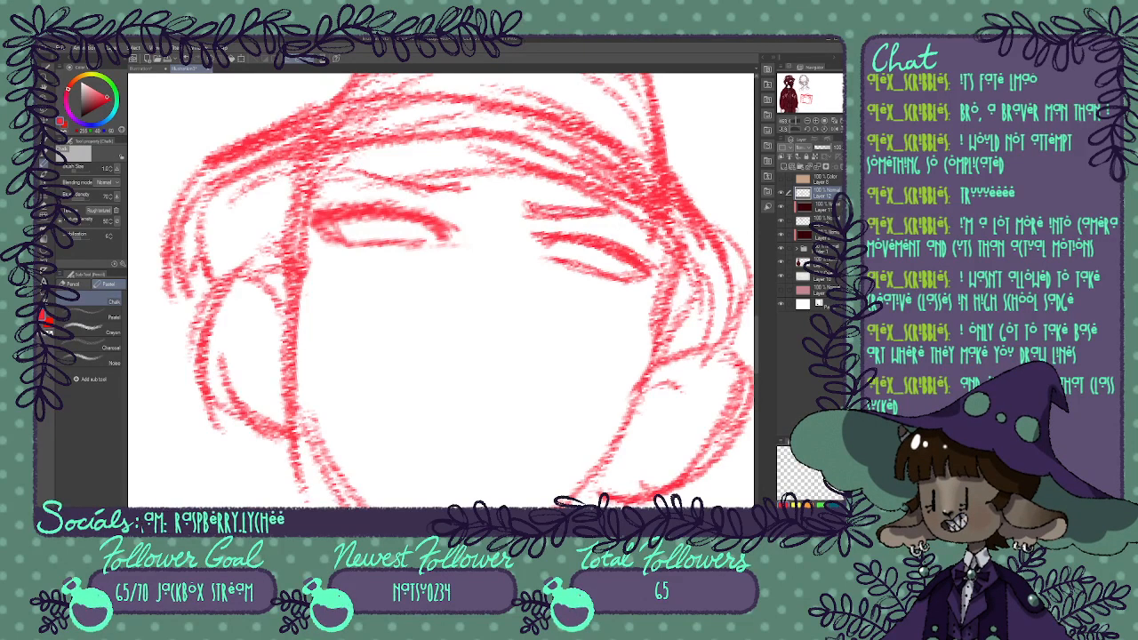
left_click_drag(464, 186, 398, 177)
left_click_drag(443, 185, 352, 158)
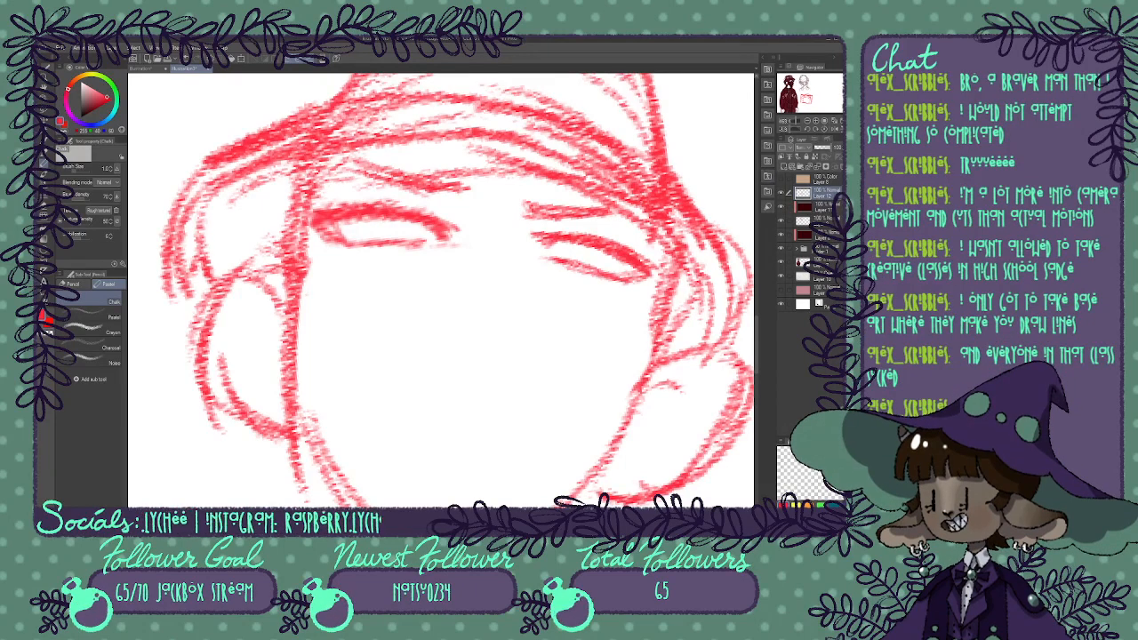
Undo the eyebrow strokes above both eyes.
key("ctrl+z")
key("ctrl+z")
key("ctrl+z")
key("ctrl+z")
key("ctrl+z")
key("ctrl+z")
key("ctrl+z")
key("ctrl+z")
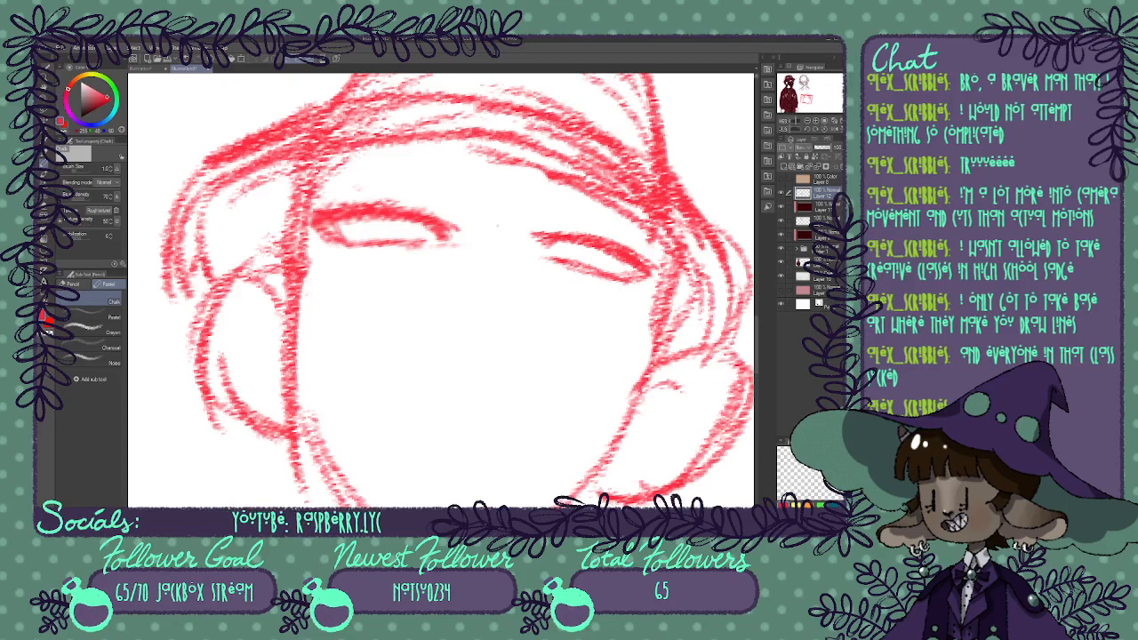
Sketch low eyebrows close above both eyes, with the left one curving down into a darkened nose bridge line.
left_click(808, 120)
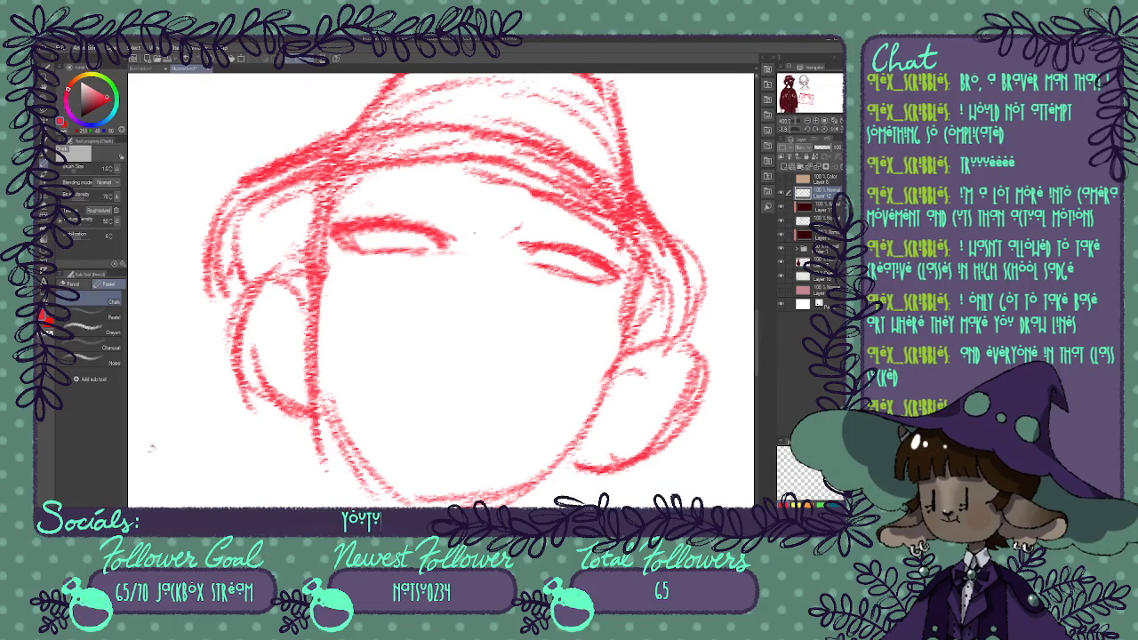
left_click_drag(463, 217, 474, 262)
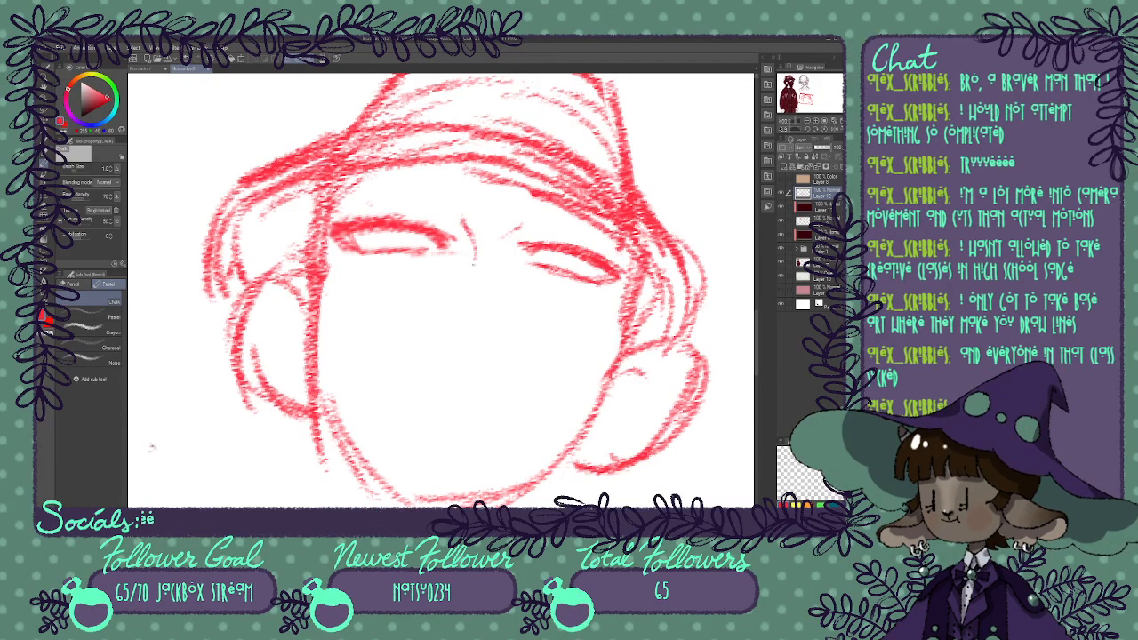
left_click_drag(522, 229, 508, 238)
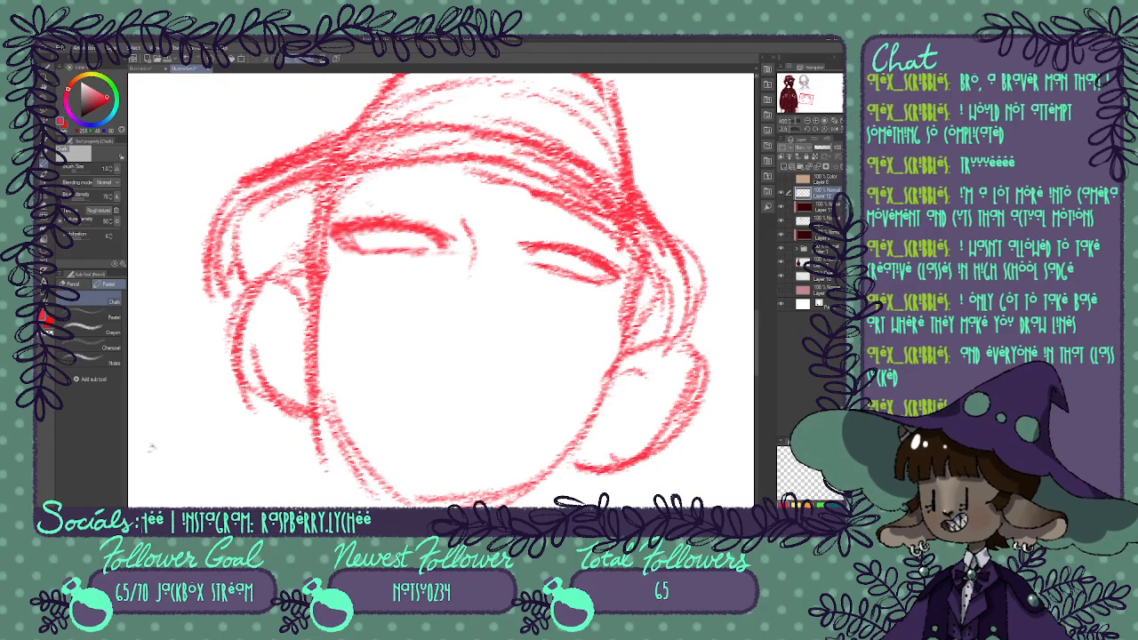
mouse_move(405, 205)
left_mouse_down()
mouse_move(460, 222)
mouse_move(364, 200)
mouse_move(343, 206)
left_mouse_up()
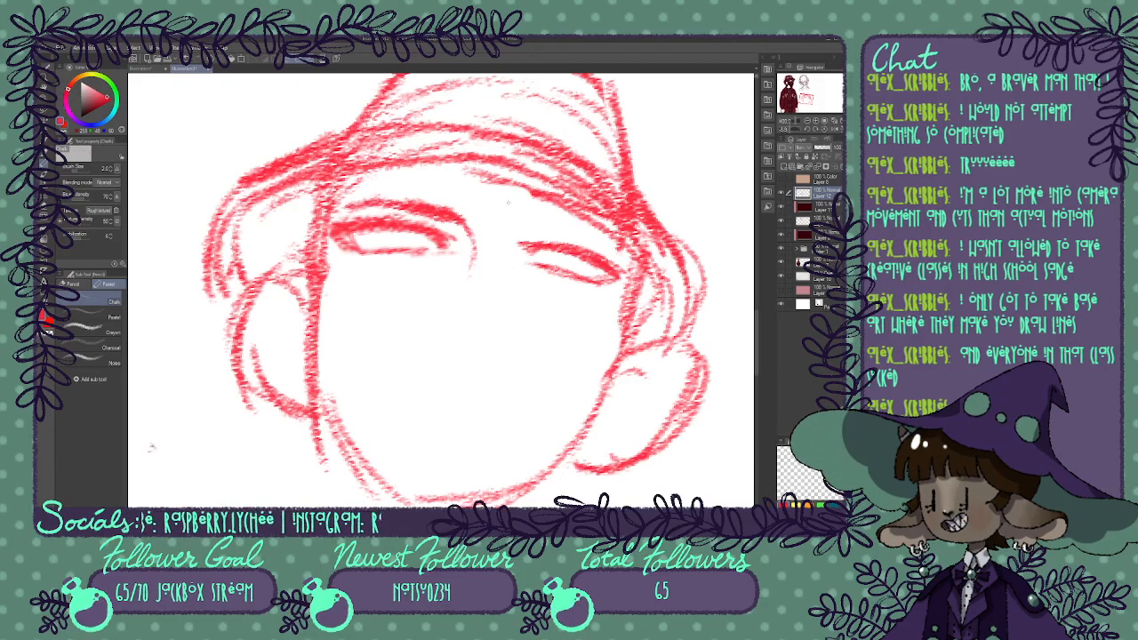
mouse_move(514, 224)
left_mouse_down()
mouse_move(594, 227)
mouse_move(614, 243)
mouse_move(551, 230)
left_mouse_up()
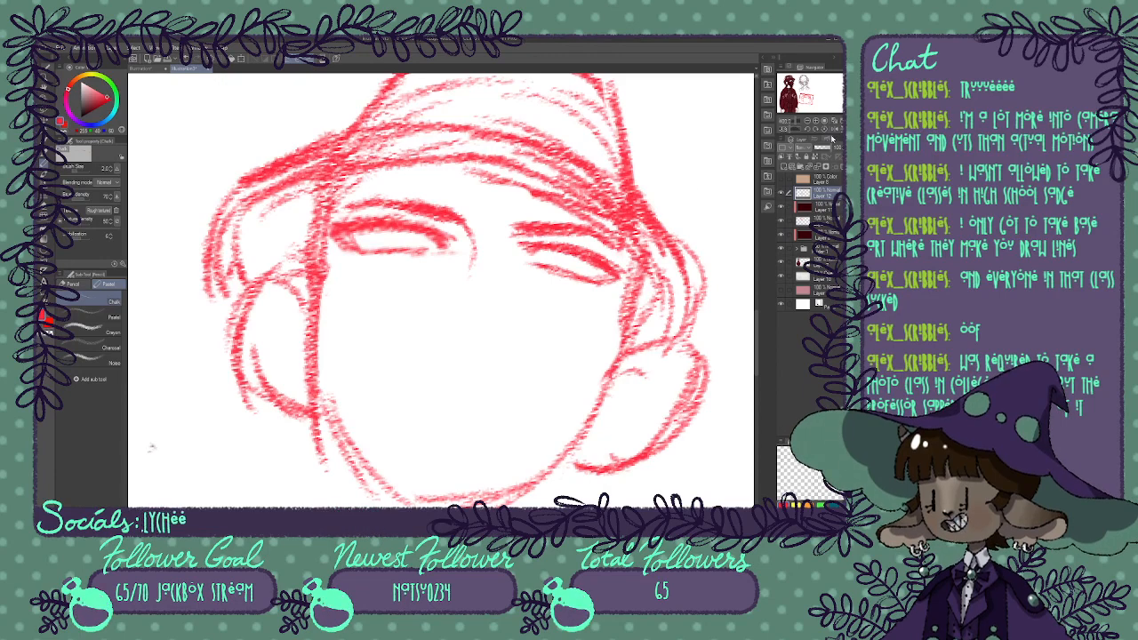
left_click(827, 132)
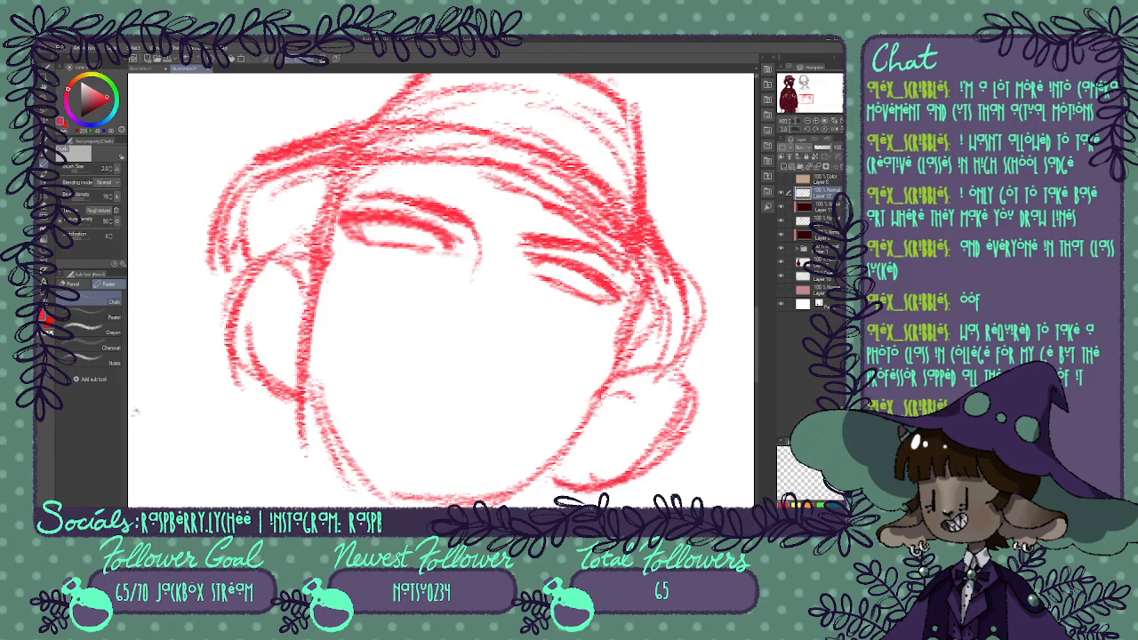
left_click_drag(470, 227, 474, 286)
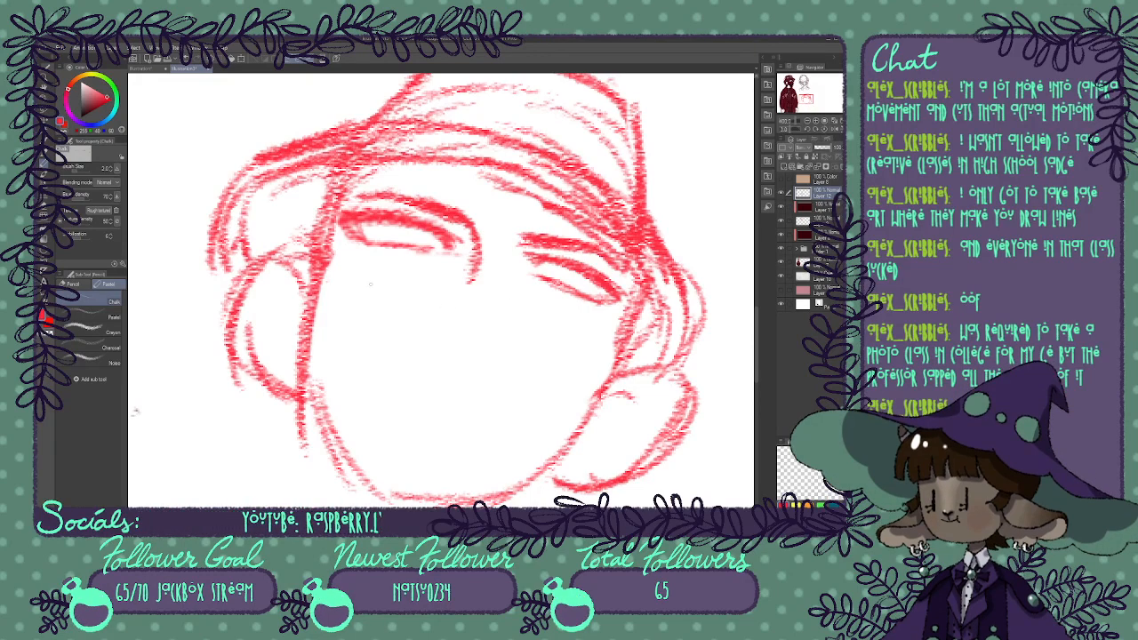
Sketch the face mask's upper edge, central nose ridge, slanted side panel line and lower crossbar over the tilted face.
mouse_move(329, 274)
left_mouse_down()
mouse_move(507, 291)
mouse_move(466, 384)
left_mouse_up()
left_click_drag(503, 297, 480, 411)
left_click_drag(499, 319, 475, 429)
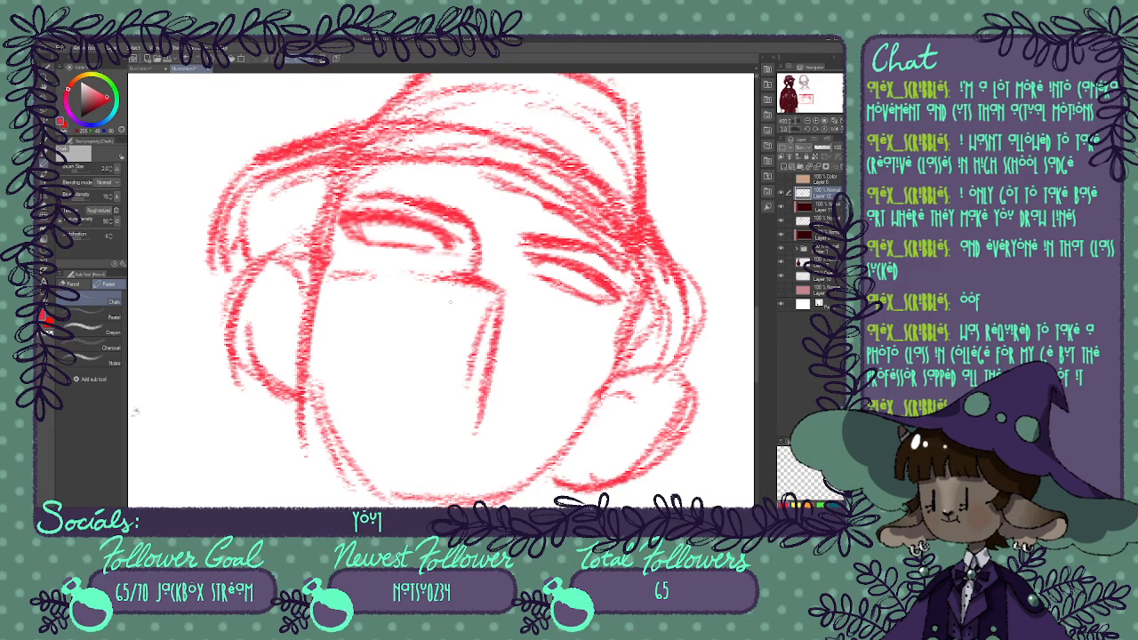
mouse_move(449, 286)
left_mouse_down()
mouse_move(395, 422)
mouse_move(466, 461)
left_mouse_up()
mouse_move(455, 272)
left_mouse_down()
mouse_move(396, 285)
mouse_move(336, 357)
left_mouse_up()
left_click_drag(388, 301, 318, 374)
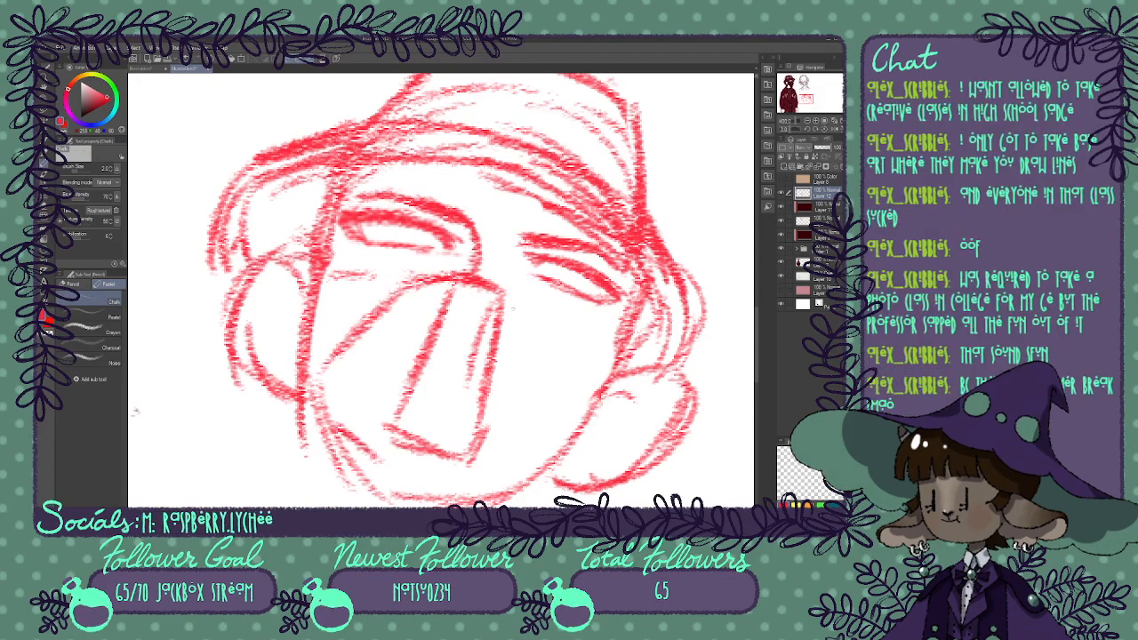
Sketch the mask's far side seam and cheek edge, and curve its upper edge beneath the left eye.
mouse_move(523, 304)
left_mouse_down()
mouse_move(514, 385)
mouse_move(534, 328)
left_mouse_up()
mouse_move(543, 329)
left_mouse_down()
mouse_move(535, 409)
mouse_move(249, 383)
mouse_move(498, 474)
left_mouse_up()
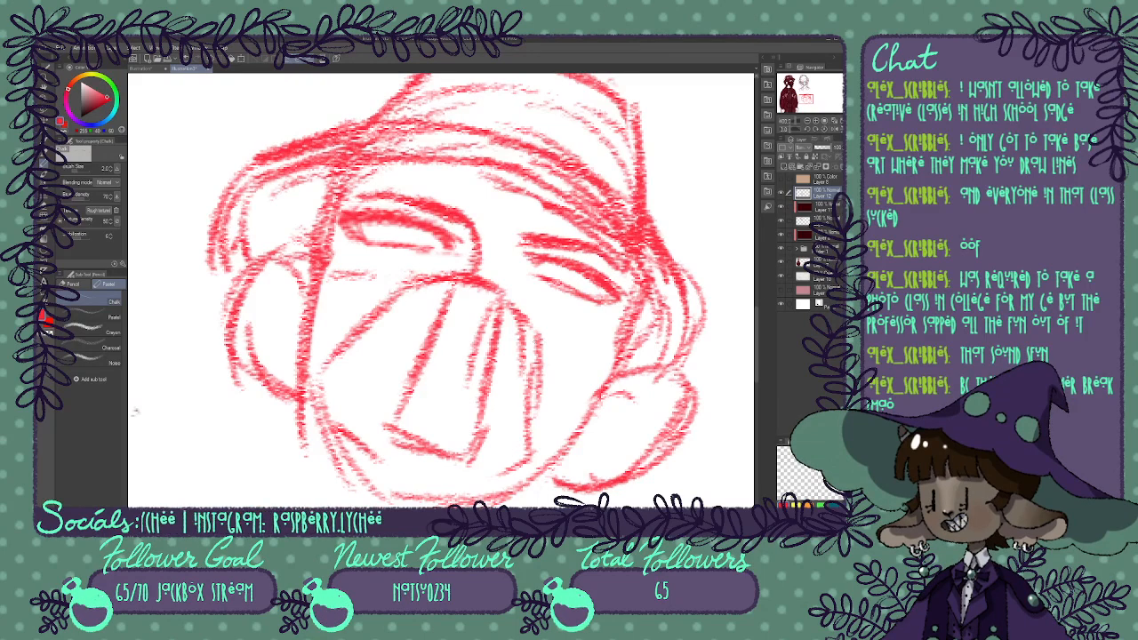
mouse_move(541, 337)
left_mouse_down()
mouse_move(619, 367)
mouse_move(563, 459)
left_mouse_up()
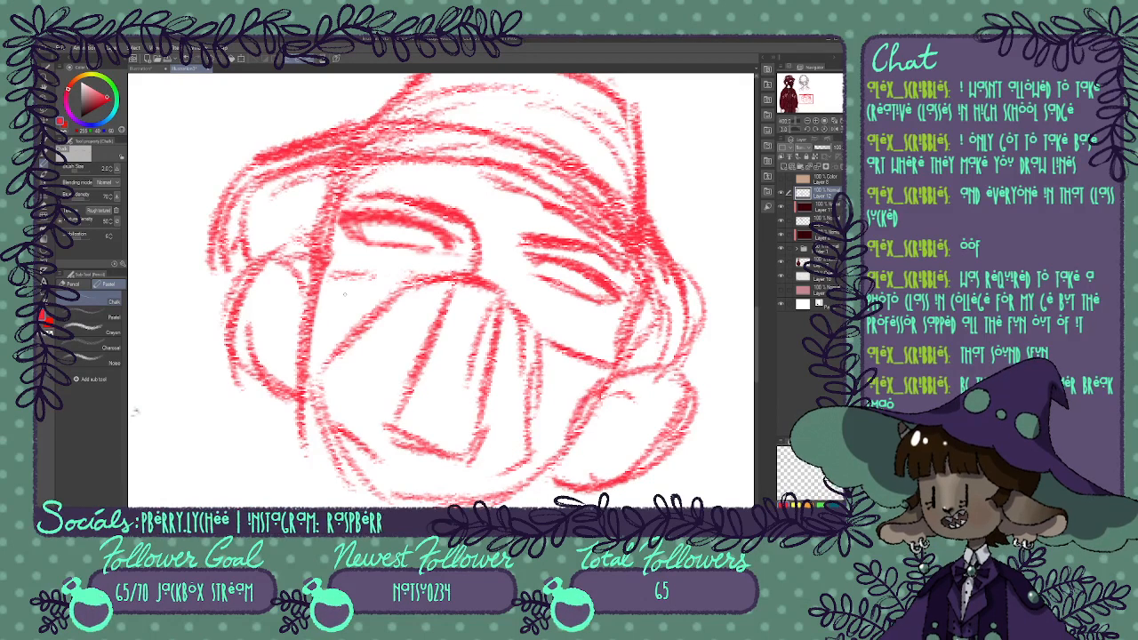
left_click_drag(345, 265, 386, 284)
mouse_move(336, 246)
left_mouse_down()
mouse_move(396, 283)
mouse_move(357, 275)
mouse_move(428, 282)
left_mouse_up()
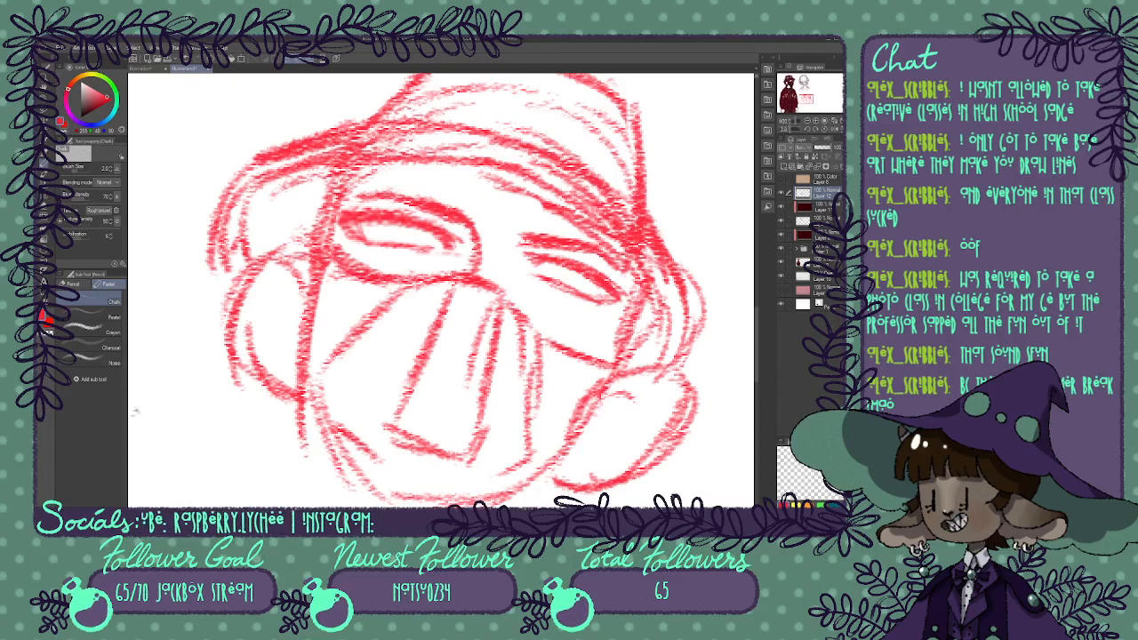
left_click_drag(309, 276, 331, 343)
Darken the jawline around the mask and sketch a small slanted box with a side band at the chin.
left_click_drag(313, 426, 340, 482)
left_click_drag(315, 426, 358, 491)
left_click_drag(368, 494, 498, 498)
mouse_move(389, 428)
left_mouse_down()
mouse_move(371, 478)
mouse_move(381, 464)
left_mouse_up()
left_click_drag(381, 461, 450, 484)
left_click_drag(463, 448, 448, 496)
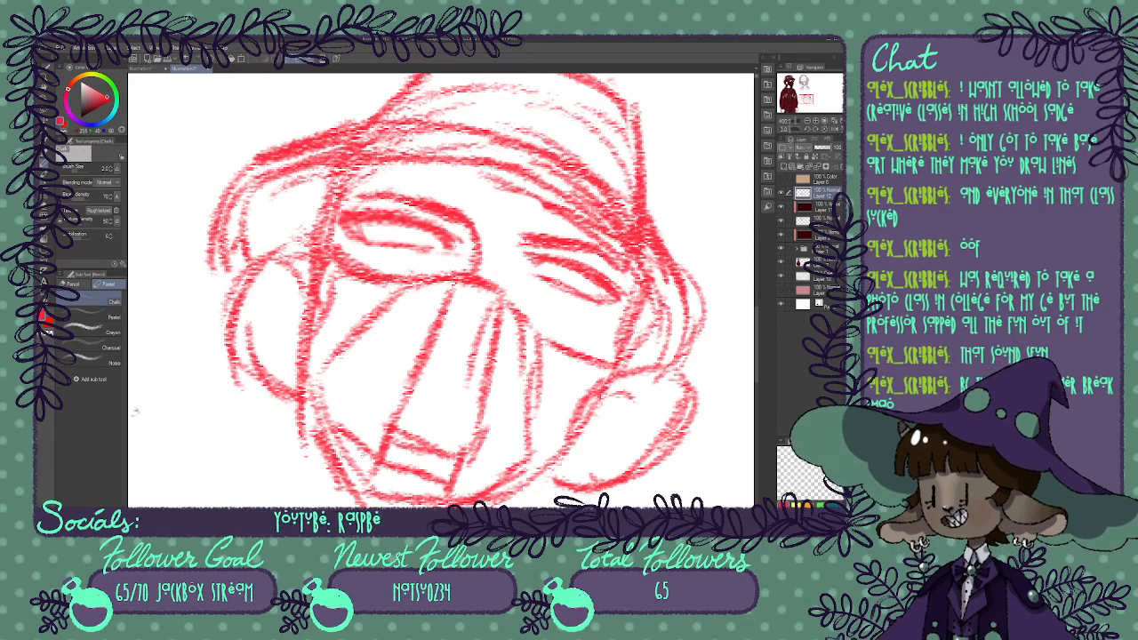
left_click_drag(375, 464, 345, 448)
left_click(824, 132)
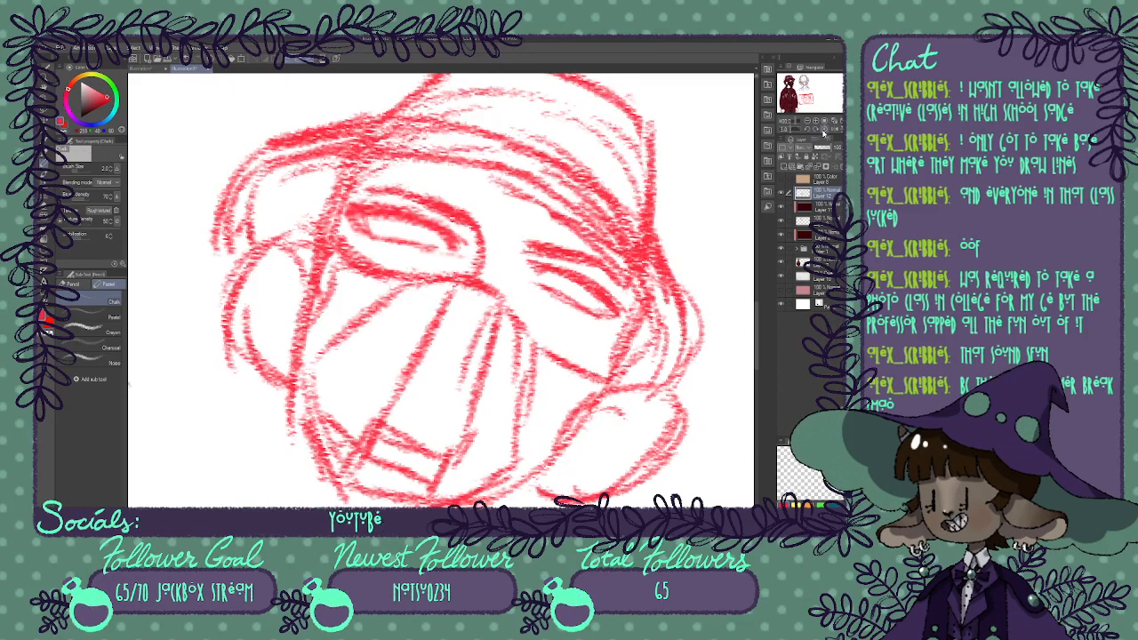
left_click(826, 133)
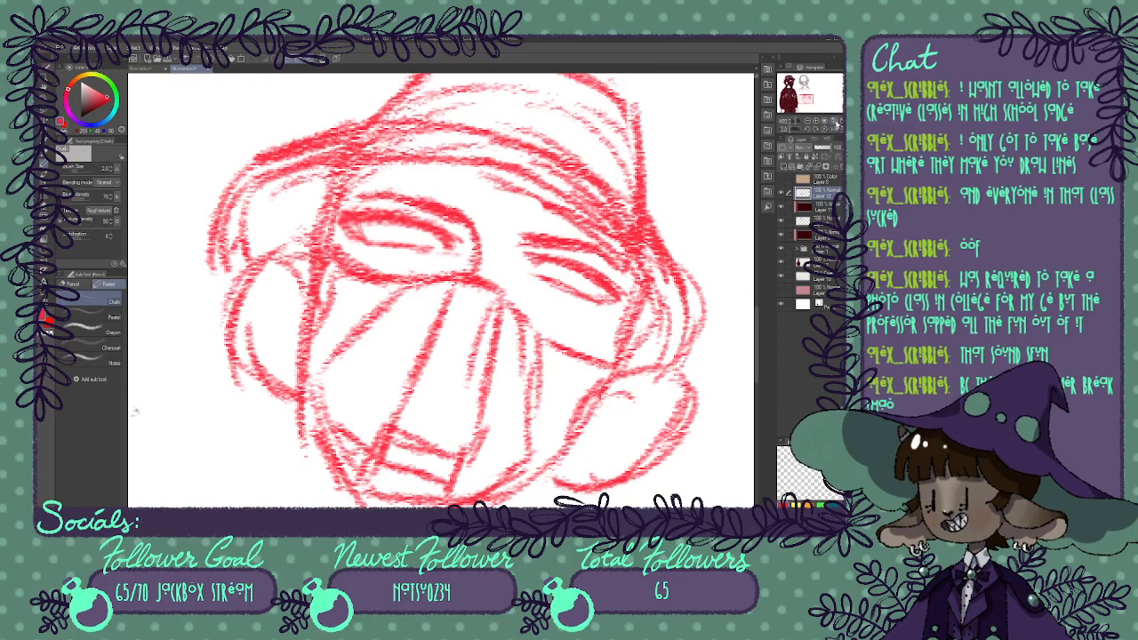
Mark a small X inside each ear of the masked head.
left_click(808, 127)
mouse_move(449, 307)
left_mouse_down()
mouse_move(540, 263)
mouse_move(501, 246)
left_mouse_up()
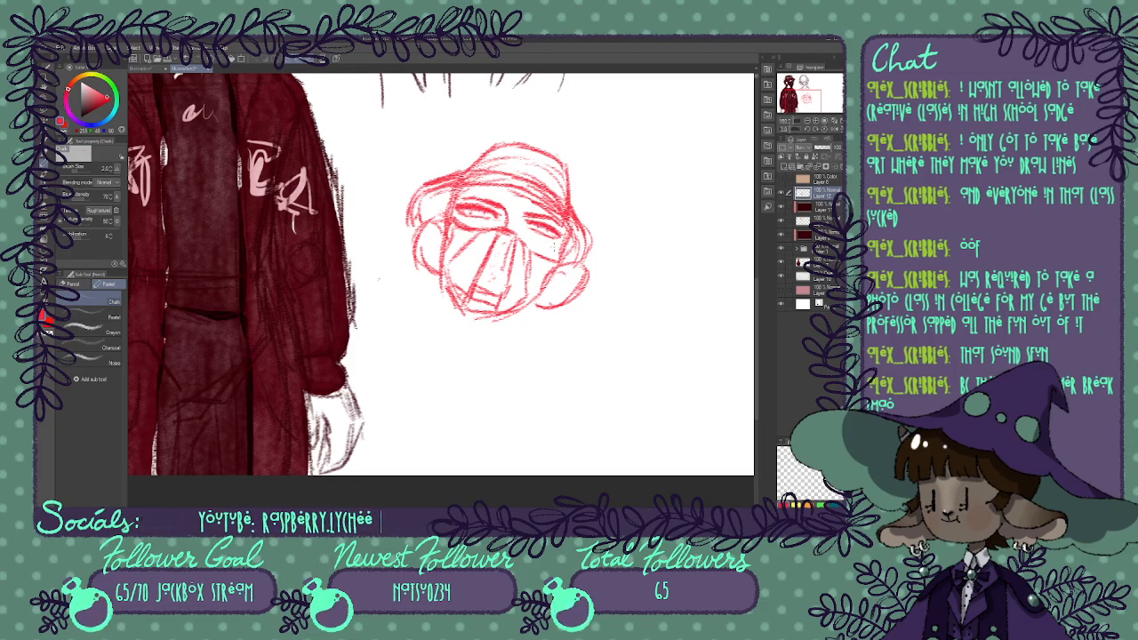
mouse_move(521, 247)
left_mouse_down()
mouse_move(567, 250)
mouse_move(567, 293)
mouse_move(562, 283)
left_mouse_up()
mouse_move(426, 233)
left_mouse_down()
mouse_move(441, 260)
mouse_move(421, 256)
mouse_move(598, 397)
mouse_move(583, 427)
left_mouse_up()
left_click_drag(297, 259, 290, 259)
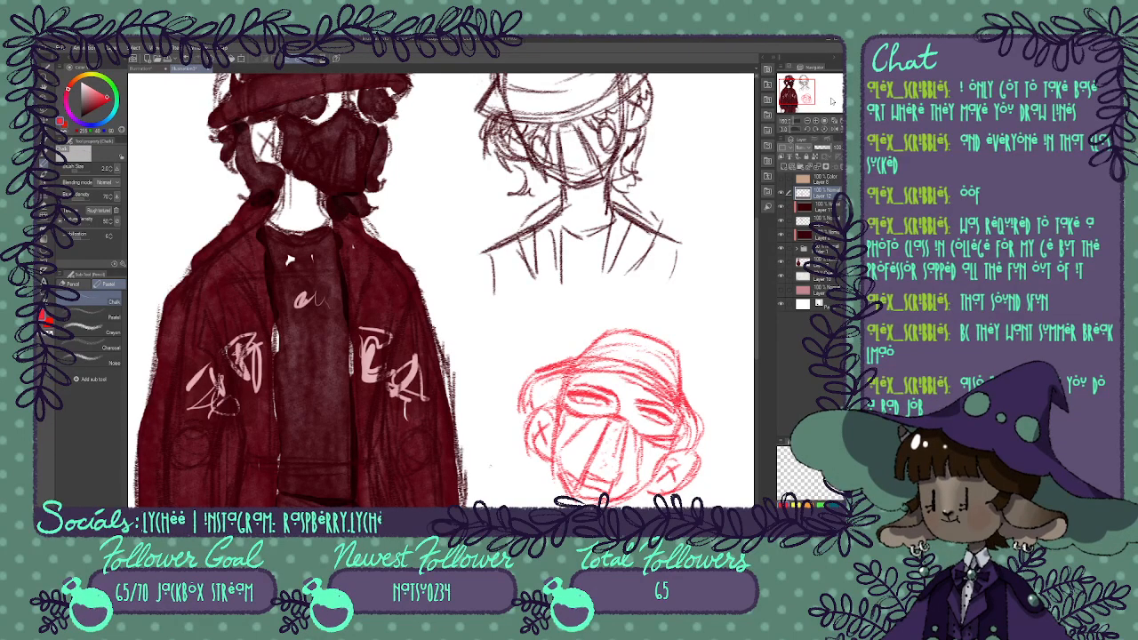
Add short brow strokes above the nose bridge and dark pupils to both eyes of the masked face.
mouse_move(445, 284)
left_mouse_down()
mouse_move(445, 340)
mouse_move(406, 361)
mouse_move(382, 300)
mouse_move(399, 128)
left_mouse_up()
mouse_move(591, 224)
left_mouse_down()
mouse_move(608, 271)
mouse_move(642, 286)
left_mouse_up()
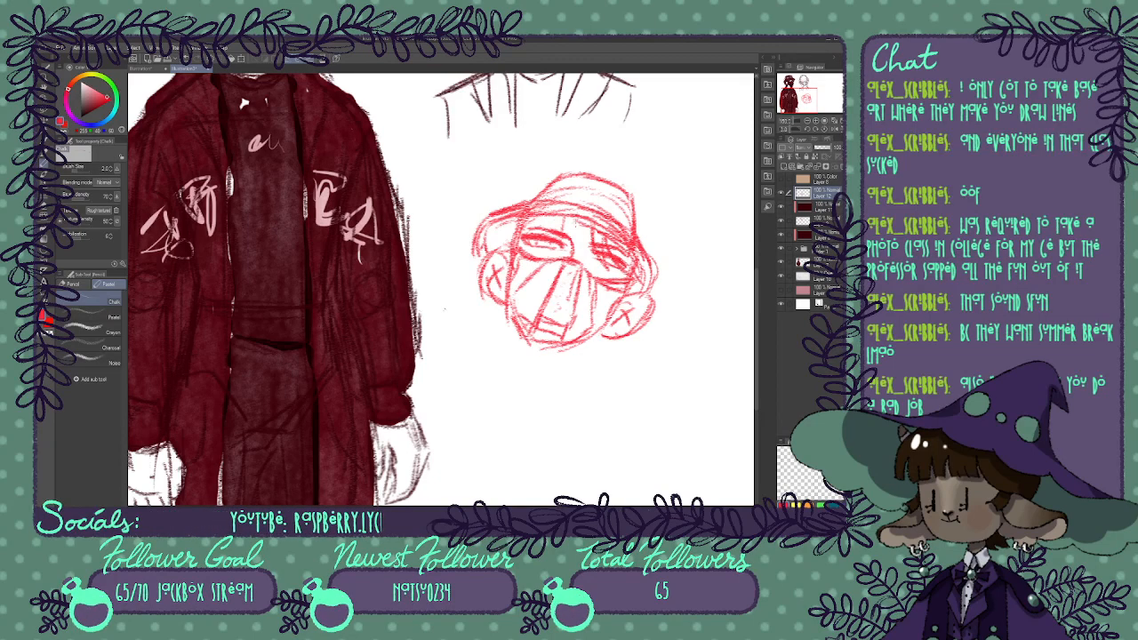
mouse_move(577, 221)
left_mouse_down()
mouse_move(569, 247)
mouse_move(561, 235)
mouse_move(505, 235)
mouse_move(506, 256)
mouse_move(552, 249)
left_mouse_up()
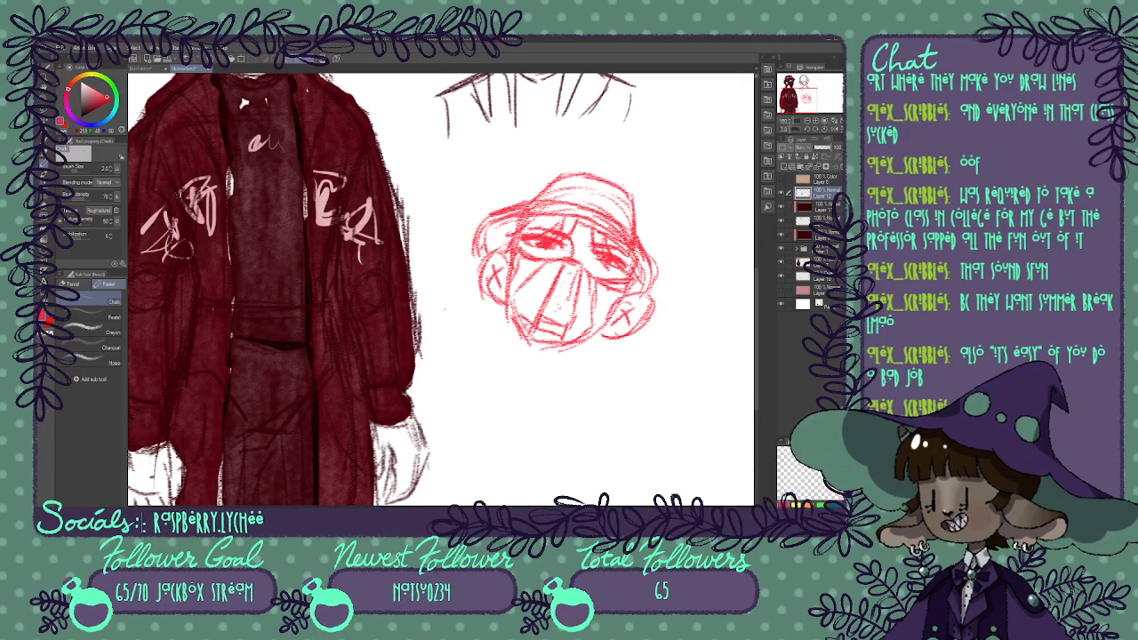
Sketch short curly hair strands below the hat brim, overlapping both ears.
left_click_drag(505, 227, 498, 243)
mouse_move(505, 237)
left_mouse_down()
mouse_move(493, 244)
mouse_move(504, 250)
left_mouse_up()
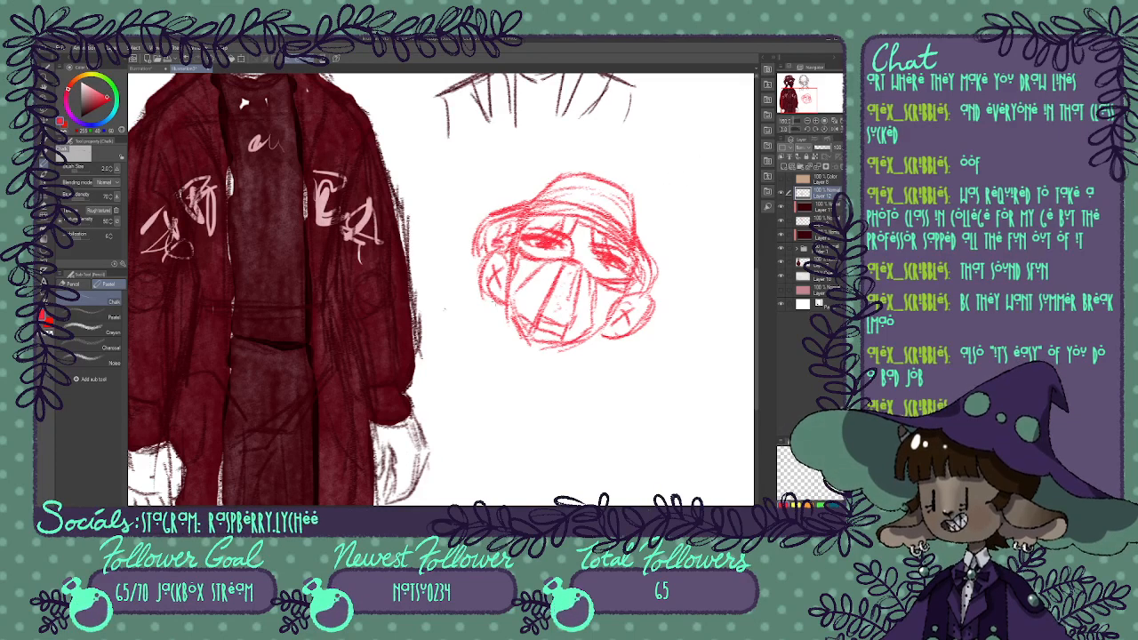
mouse_move(634, 289)
left_mouse_down()
mouse_move(629, 307)
mouse_move(635, 294)
mouse_move(651, 306)
mouse_move(644, 296)
mouse_move(637, 306)
left_mouse_up()
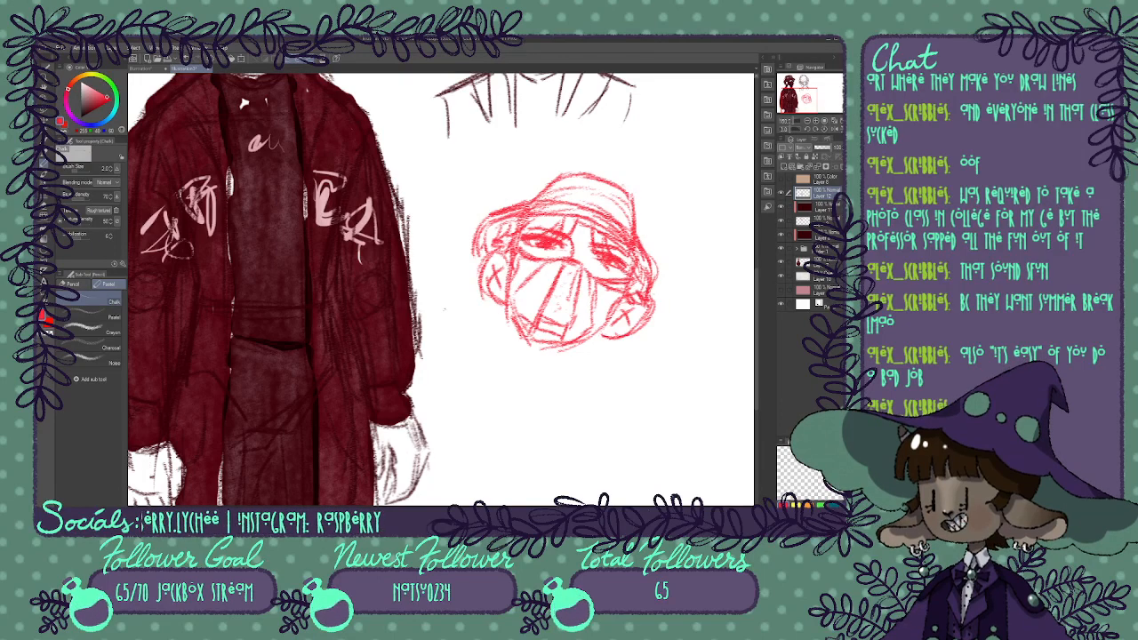
left_click_drag(509, 224, 496, 258)
mouse_move(493, 261)
left_mouse_down()
mouse_move(510, 264)
mouse_move(509, 274)
left_mouse_up()
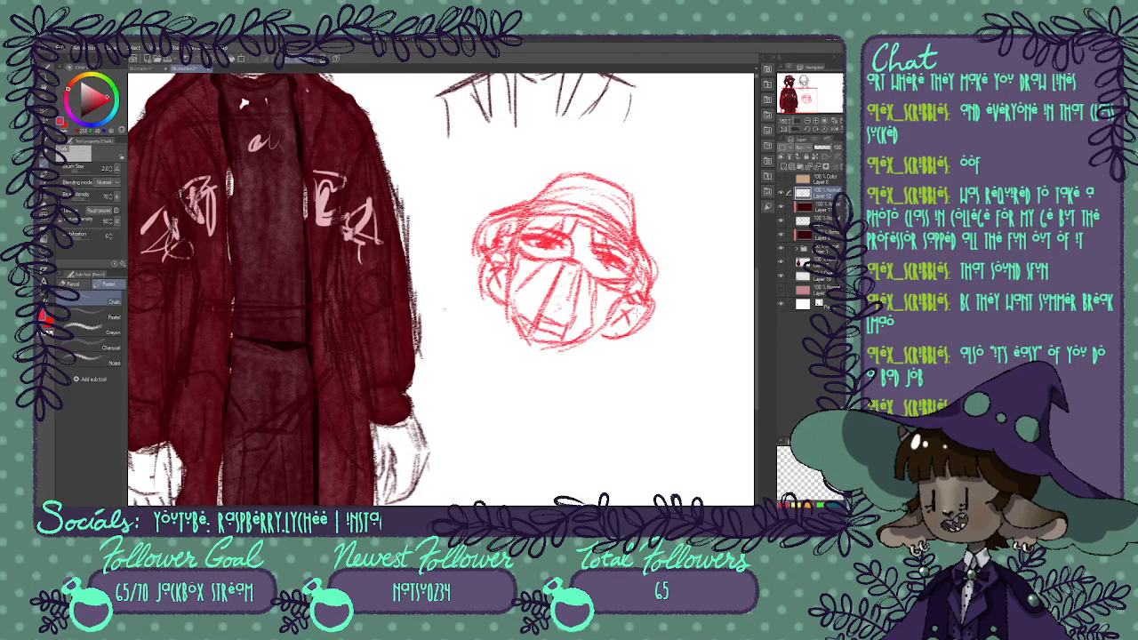
left_click_drag(628, 300, 619, 311)
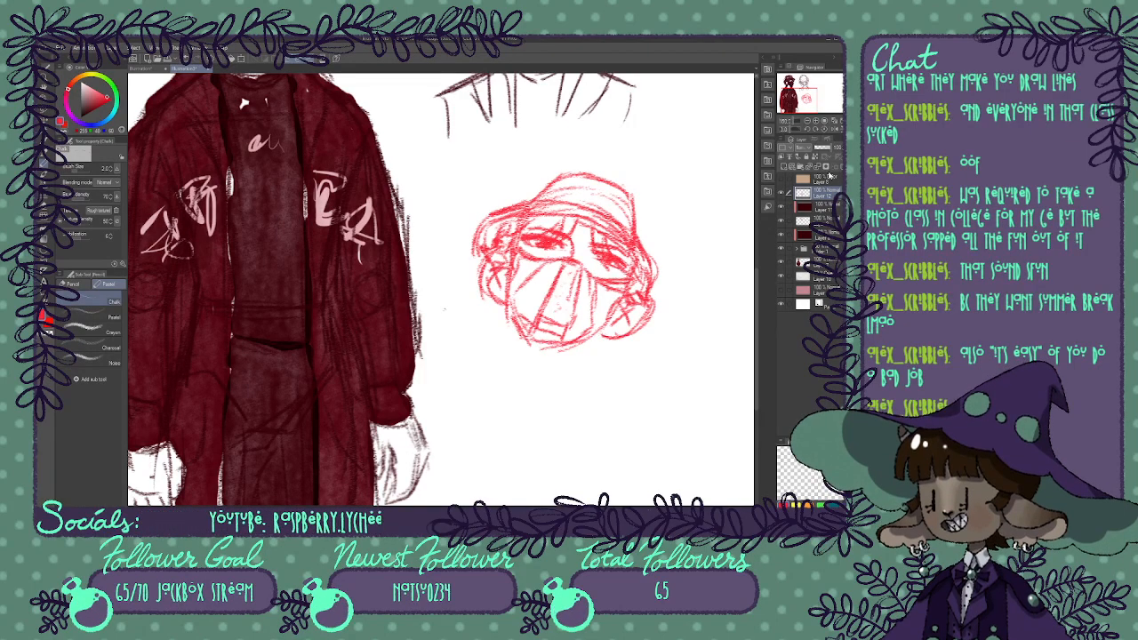
Add an oval filter on each side of the mask and sketch the neck with sloping shoulders below the head.
mouse_move(462, 204)
left_mouse_down()
mouse_move(560, 339)
mouse_move(509, 437)
mouse_move(410, 258)
mouse_move(441, 166)
left_mouse_up()
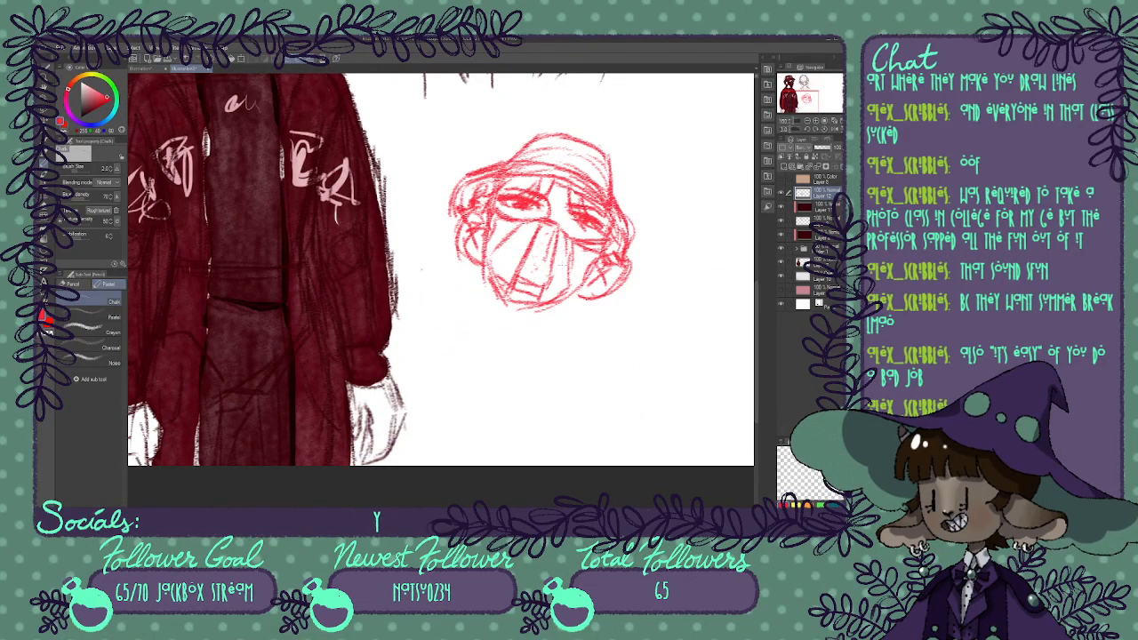
mouse_move(566, 253)
left_mouse_down()
mouse_move(500, 251)
mouse_move(515, 235)
left_mouse_up()
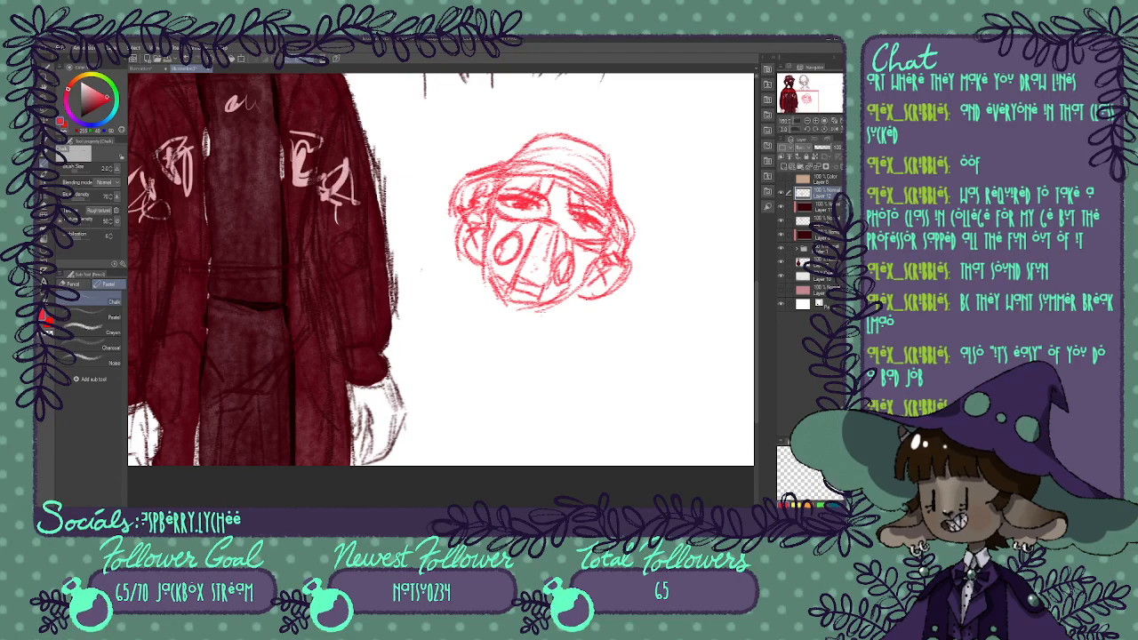
left_click_drag(550, 308, 555, 338)
left_click_drag(504, 303, 494, 333)
left_click_drag(555, 306, 551, 335)
left_click_drag(550, 304, 543, 340)
mouse_move(500, 303)
left_mouse_down()
mouse_move(494, 336)
mouse_move(587, 375)
left_mouse_up()
left_click_drag(494, 338, 442, 381)
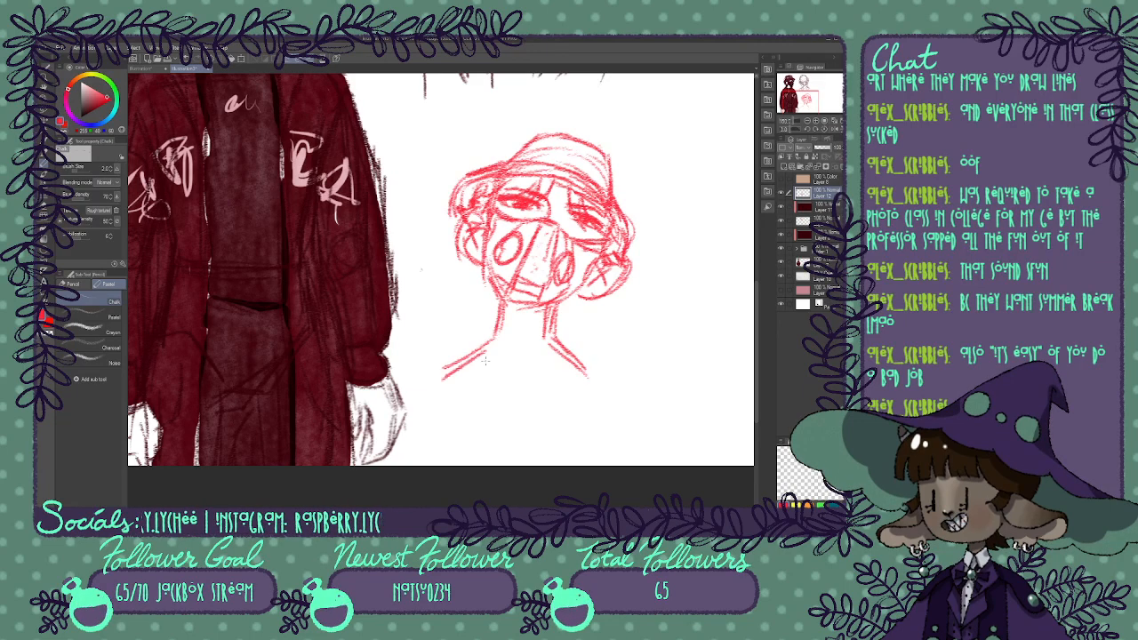
left_click_drag(567, 344, 615, 396)
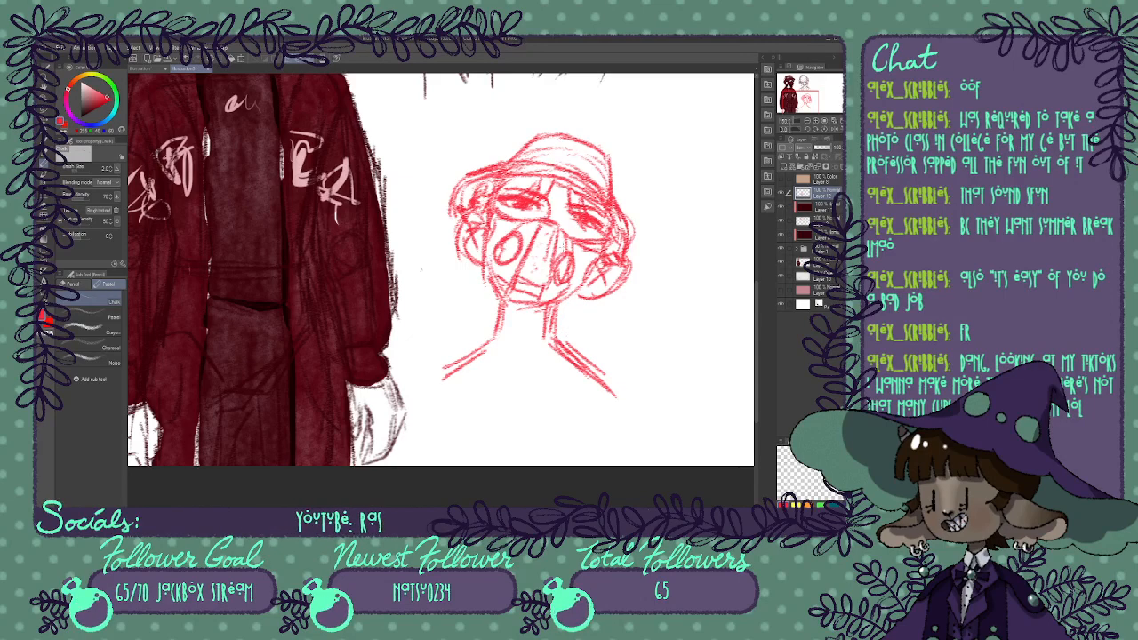
Sketch wavy hair locks hanging from both ears towards the shoulders, and reinforce both neck lines.
left_click_drag(436, 178, 459, 187)
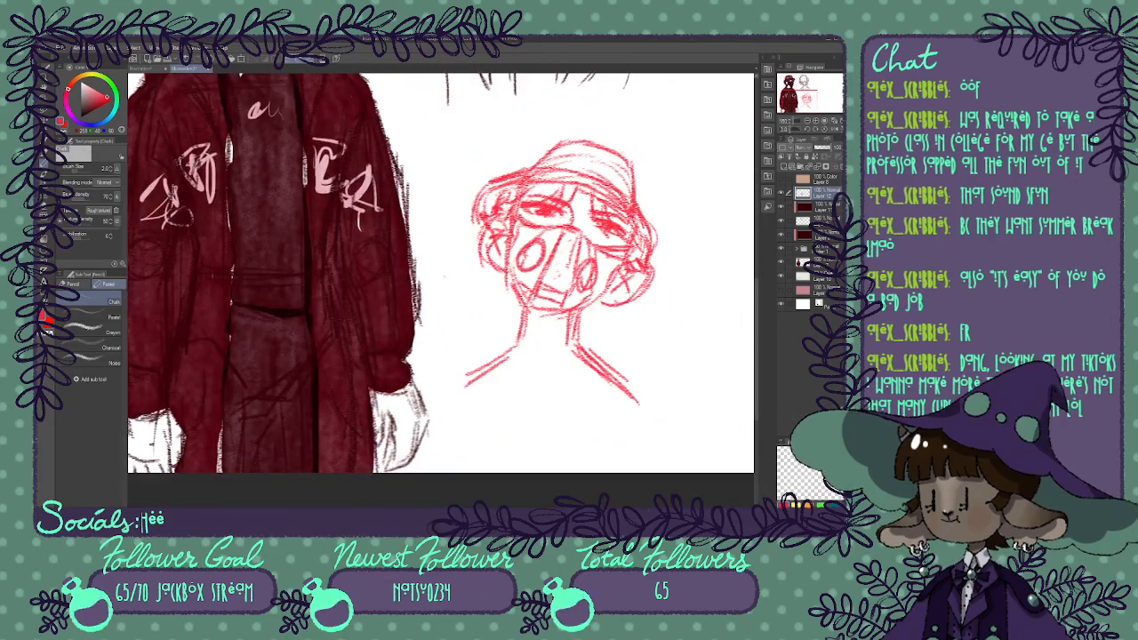
mouse_move(644, 290)
left_mouse_down()
mouse_move(638, 315)
mouse_move(600, 341)
mouse_move(610, 329)
mouse_move(622, 345)
mouse_move(588, 362)
left_mouse_up()
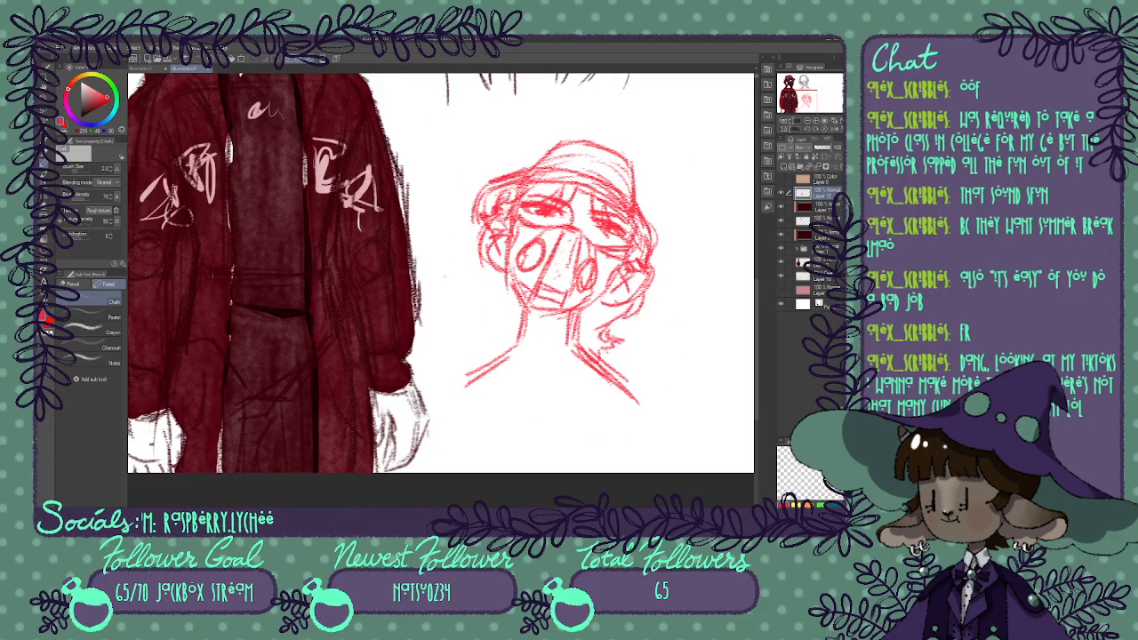
mouse_move(500, 276)
left_mouse_down()
mouse_move(504, 319)
mouse_move(494, 299)
mouse_move(503, 304)
mouse_move(477, 354)
mouse_move(512, 354)
left_mouse_up()
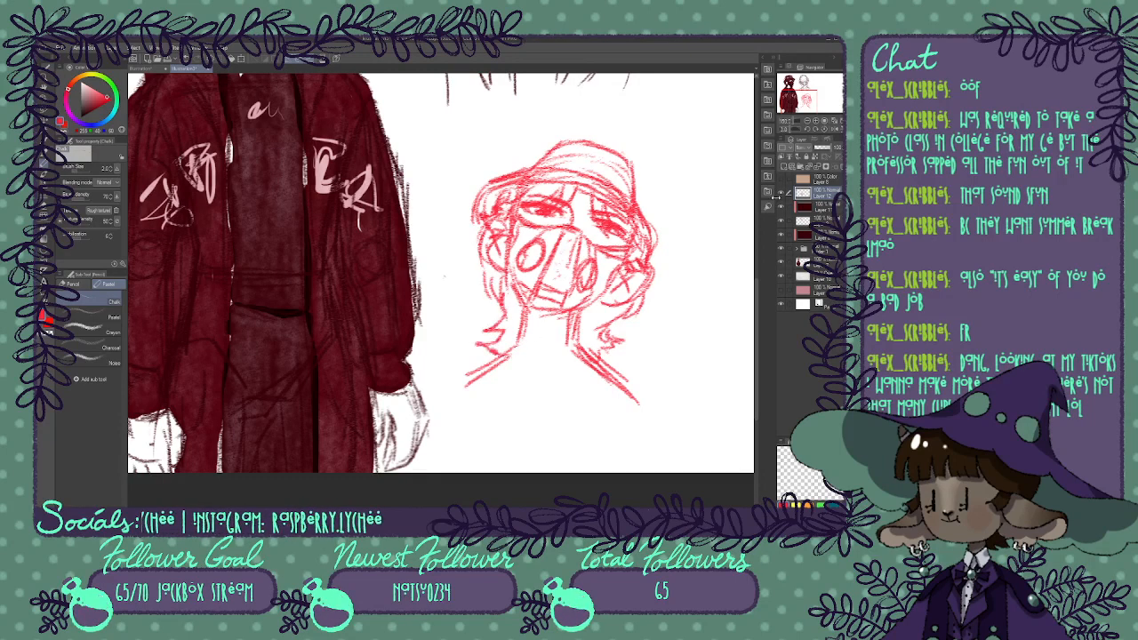
mouse_move(521, 319)
left_mouse_down()
mouse_move(510, 360)
mouse_move(496, 368)
left_mouse_up()
left_click_drag(577, 314, 581, 363)
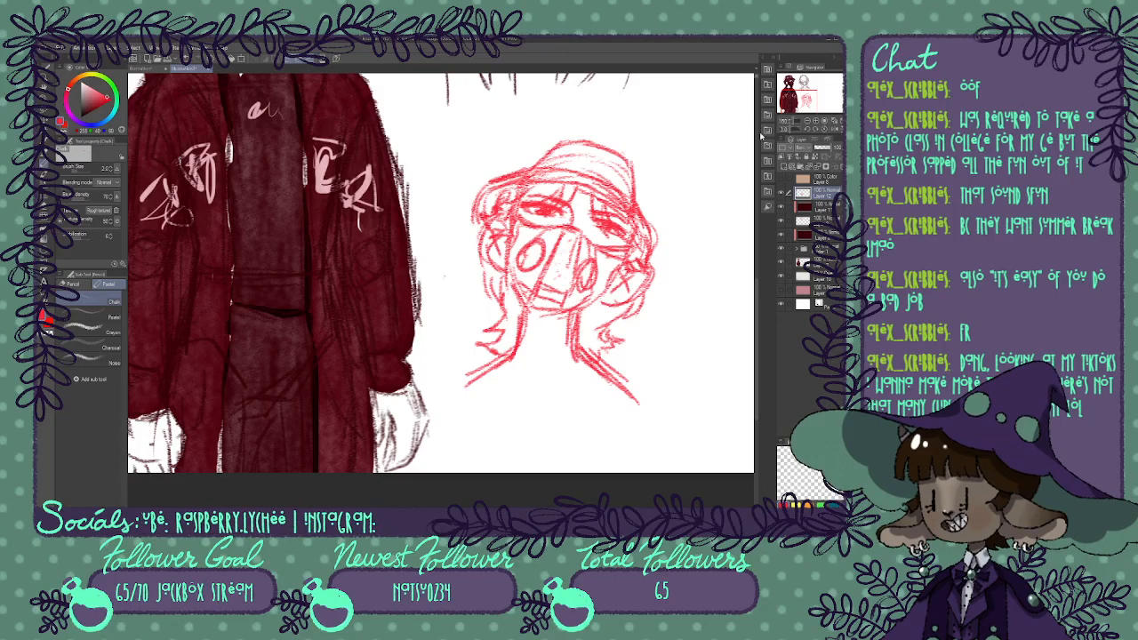
key("ctrl+minus")
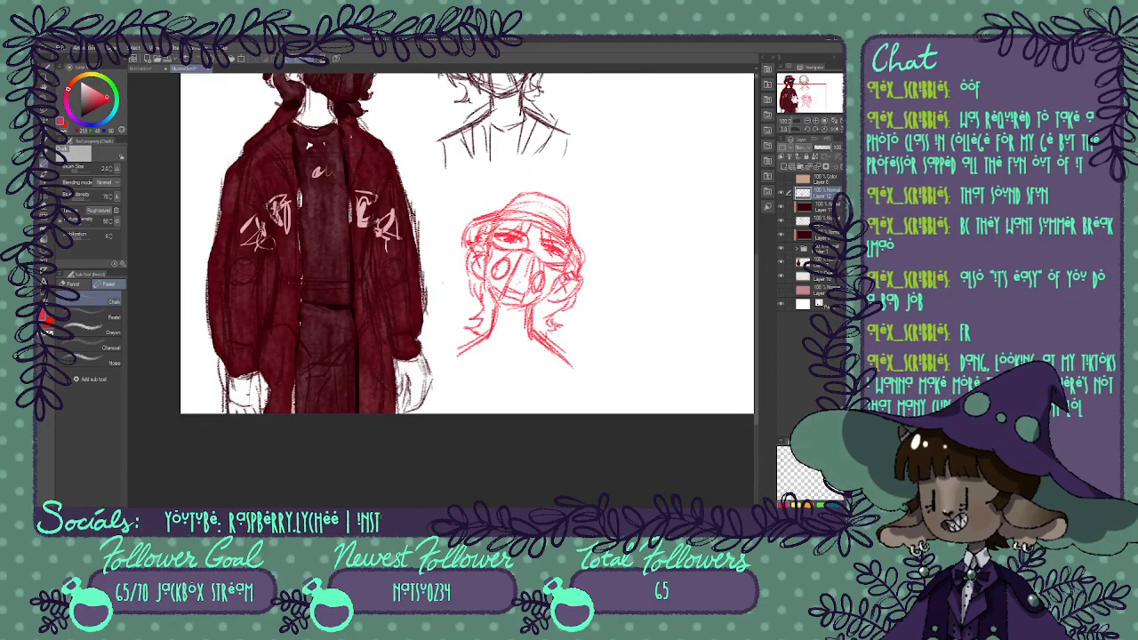
mouse_move(586, 229)
left_mouse_down()
mouse_move(629, 298)
mouse_move(636, 272)
left_mouse_up()
left_click_drag(641, 276, 652, 285)
key("ctrl+z")
key("ctrl+z")
key("ctrl+z")
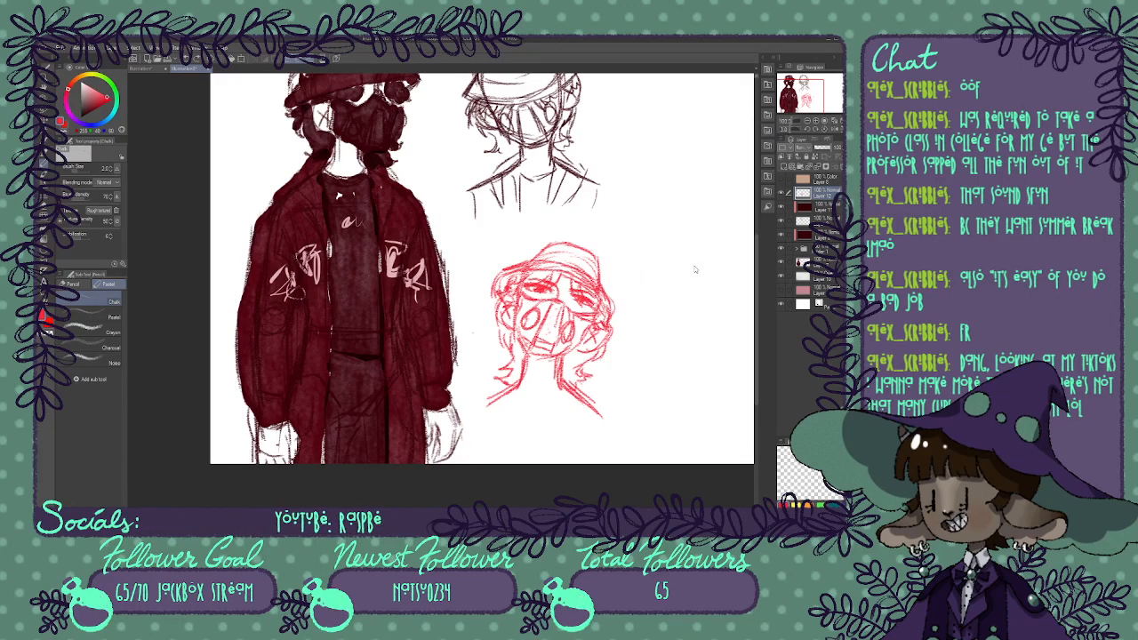
Lasso the red sketch's right eye and nudge it slightly down with a Scale/Rotate transform.
key("m")
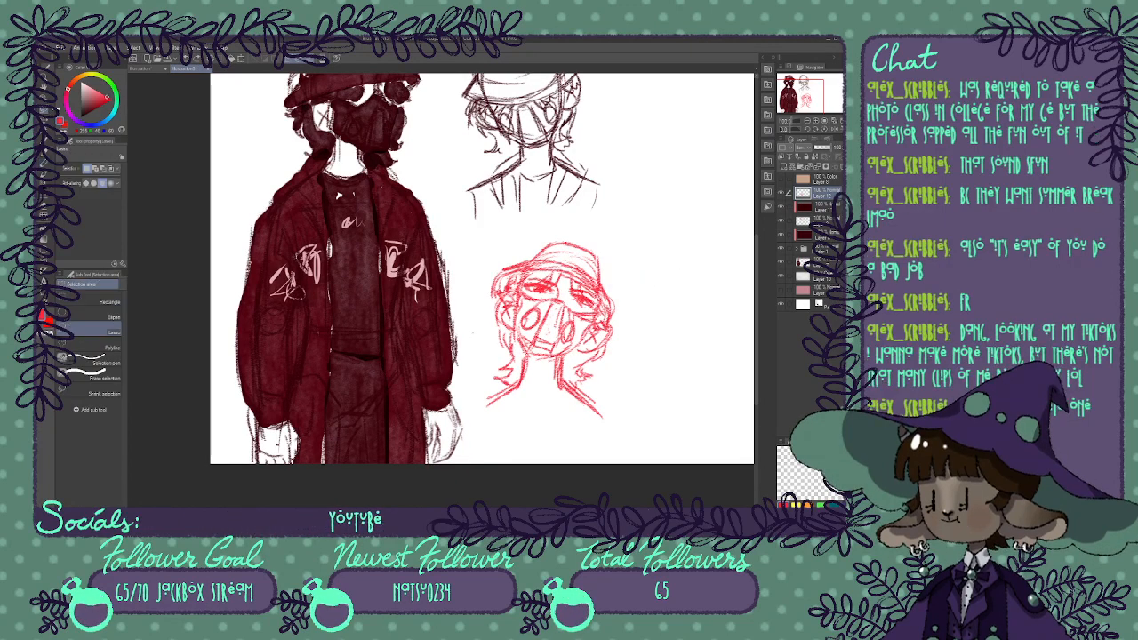
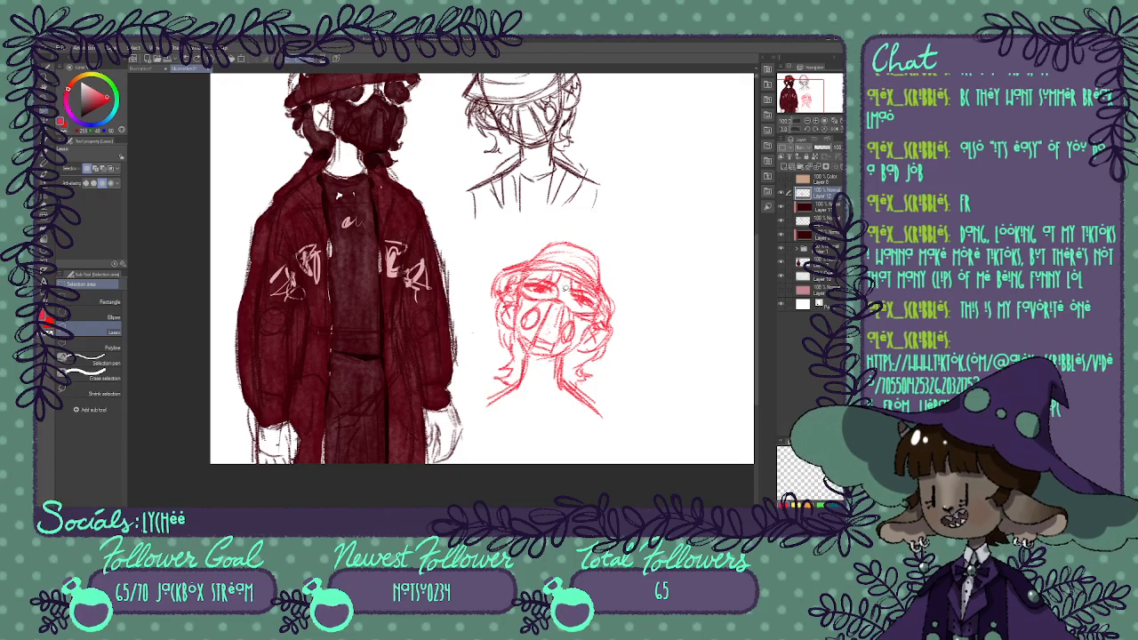
mouse_move(566, 294)
left_mouse_down()
mouse_move(592, 289)
mouse_move(572, 285)
left_mouse_up()
key("ctrl+t")
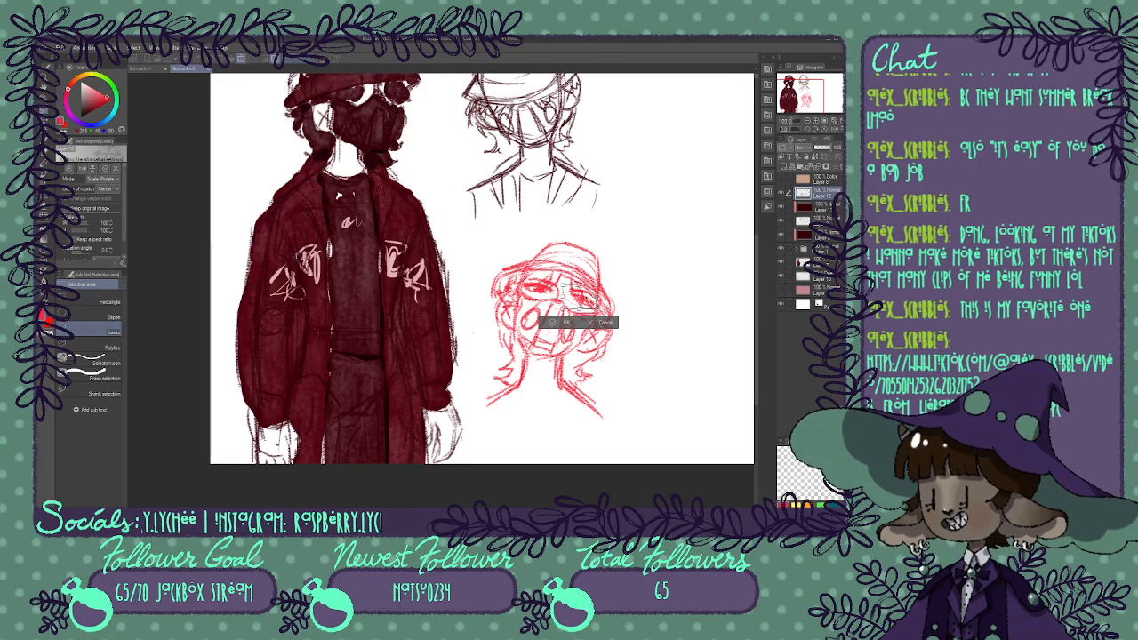
left_click_drag(582, 299, 581, 304)
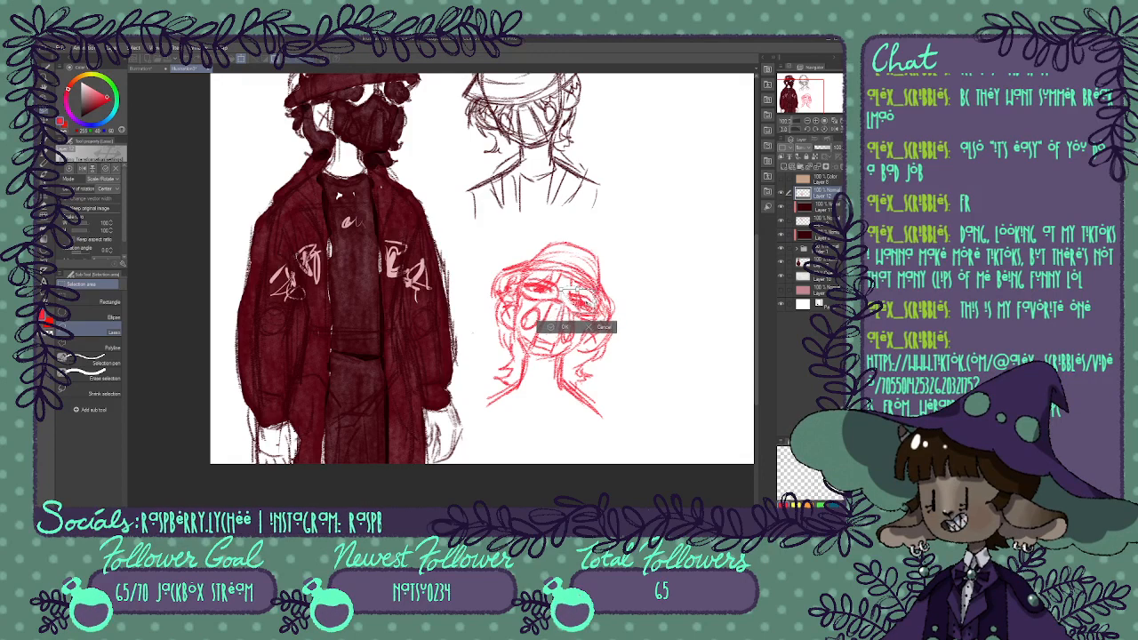
left_click(561, 328)
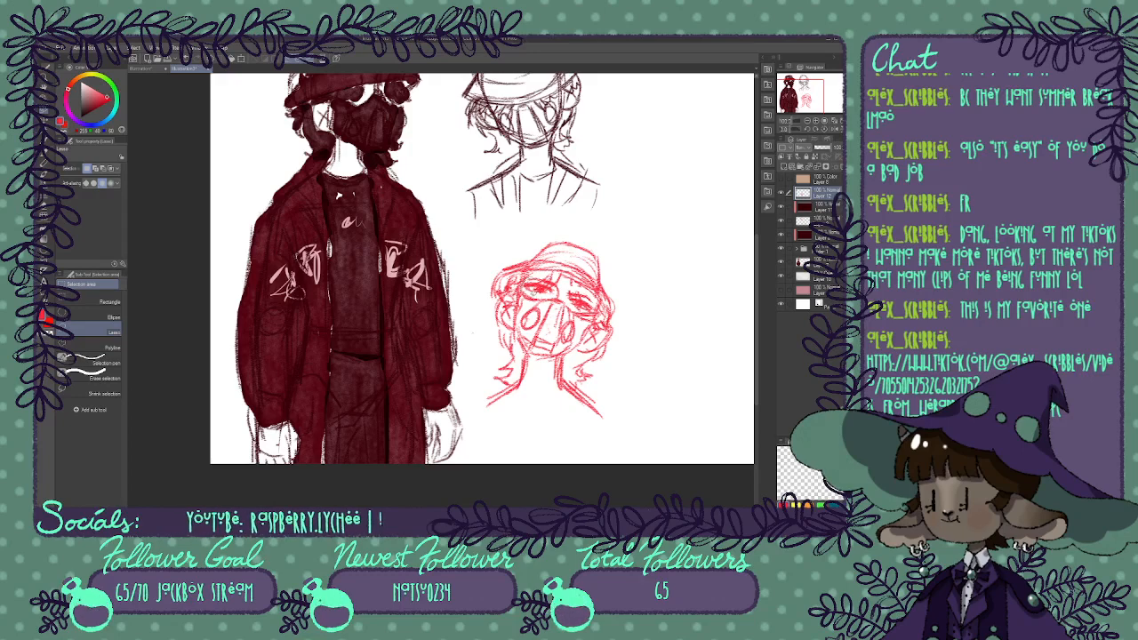
Lasso the red sketch's left eye, apply a Scale/Rotate transform to it, and clear the selection.
mouse_move(557, 292)
left_mouse_down()
mouse_move(537, 274)
mouse_move(543, 283)
left_mouse_up()
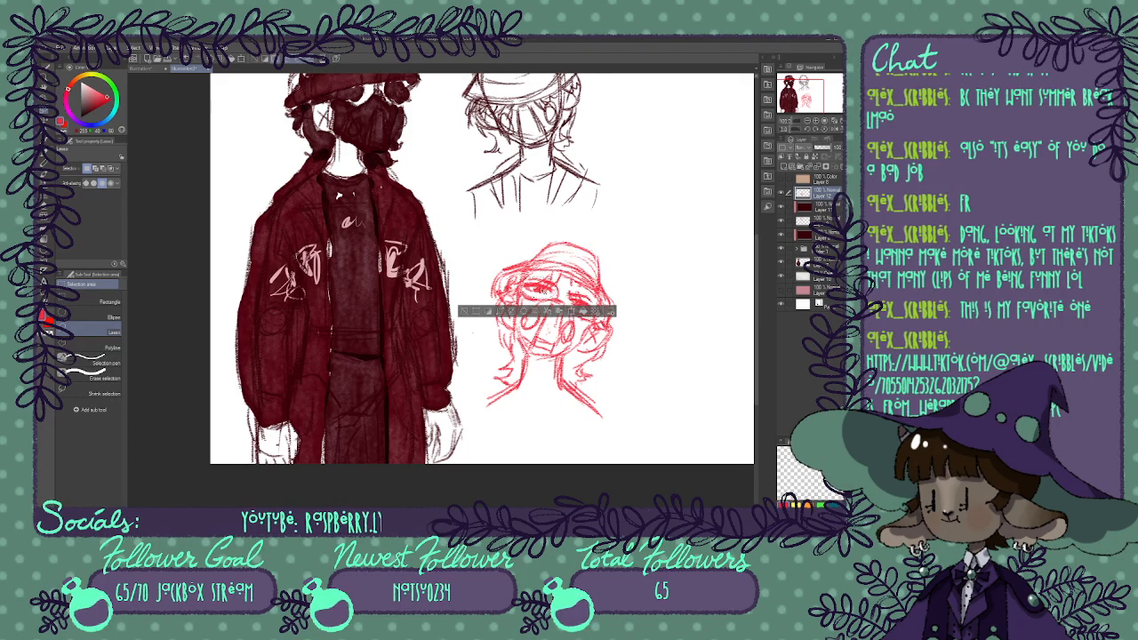
key("ctrl+t")
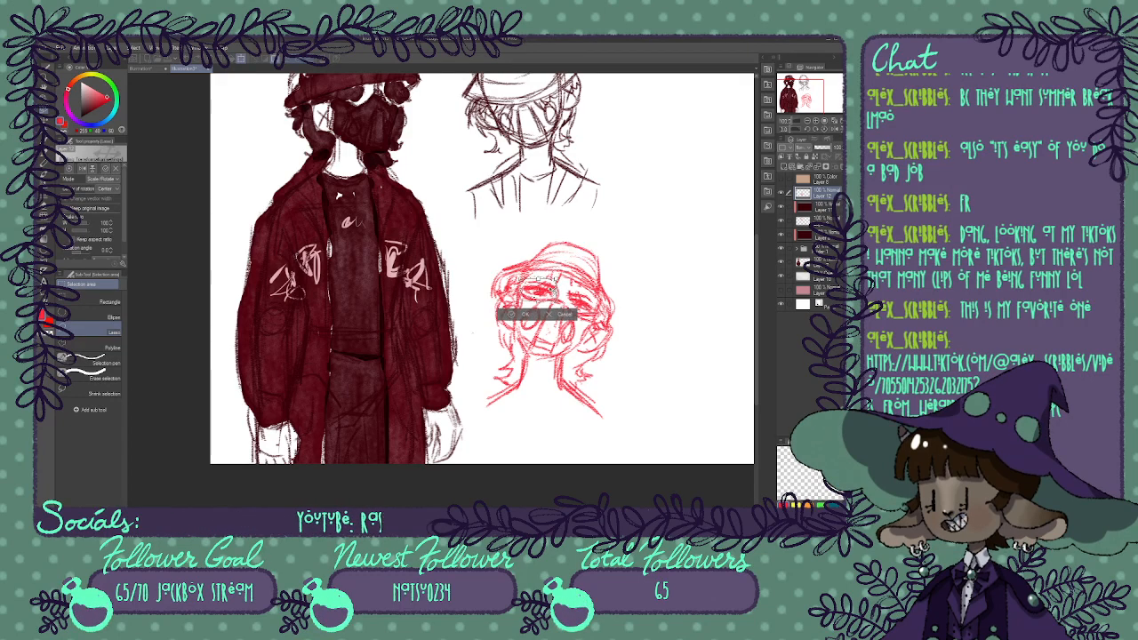
left_click(525, 313)
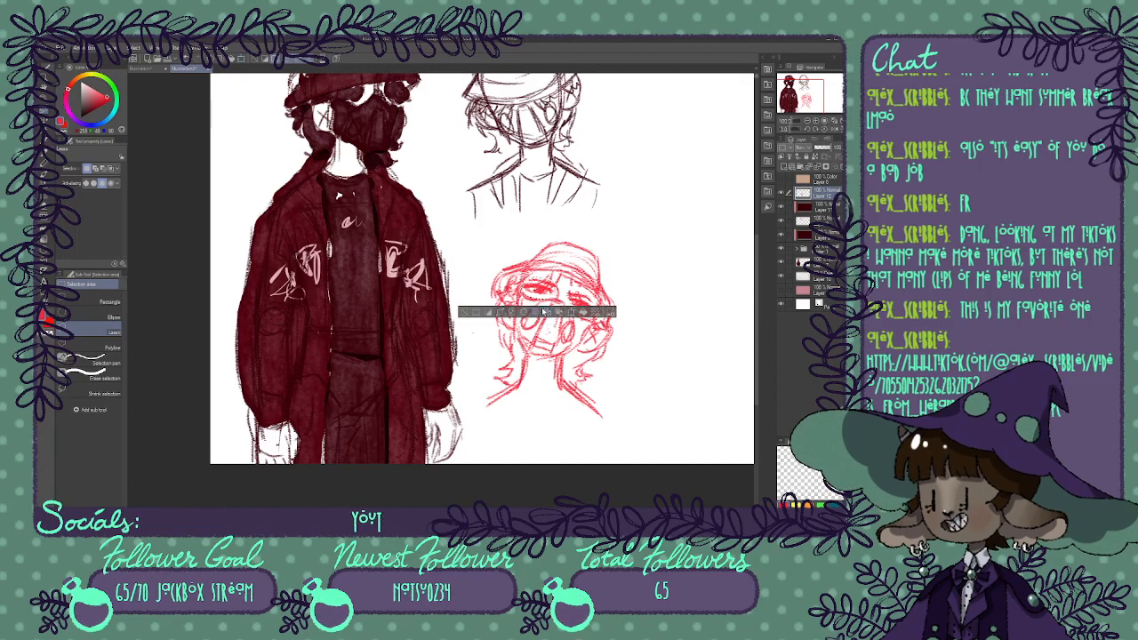
key("ctrl+d")
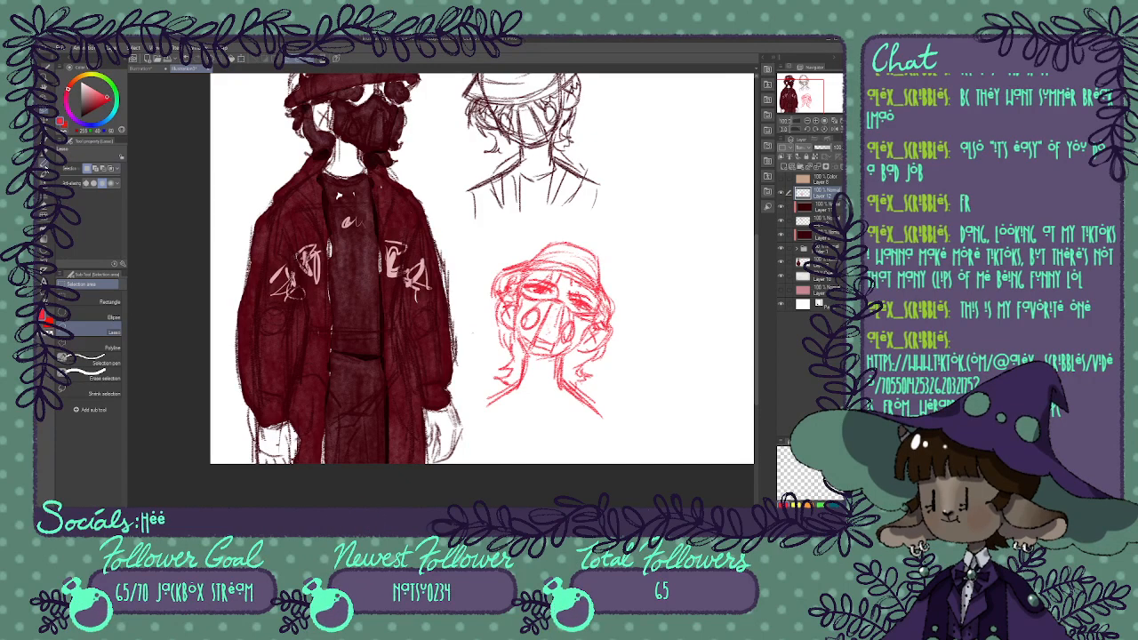
Add a new layer above the red head sketch and clip it to the sketch layer.
key("p")
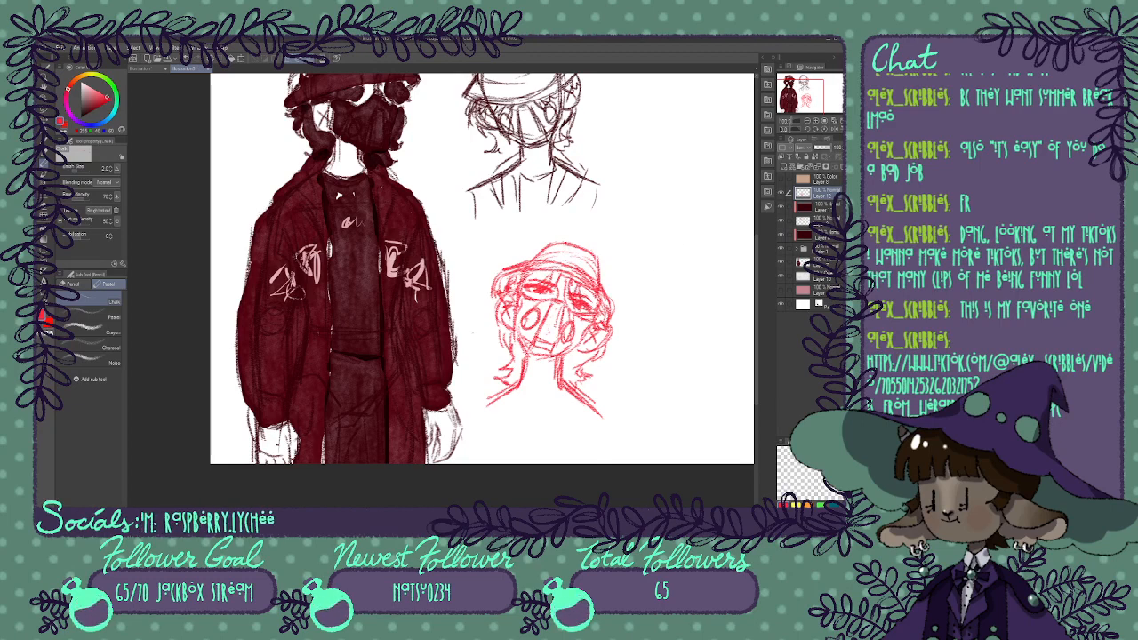
left_click(782, 167)
left_click(781, 157)
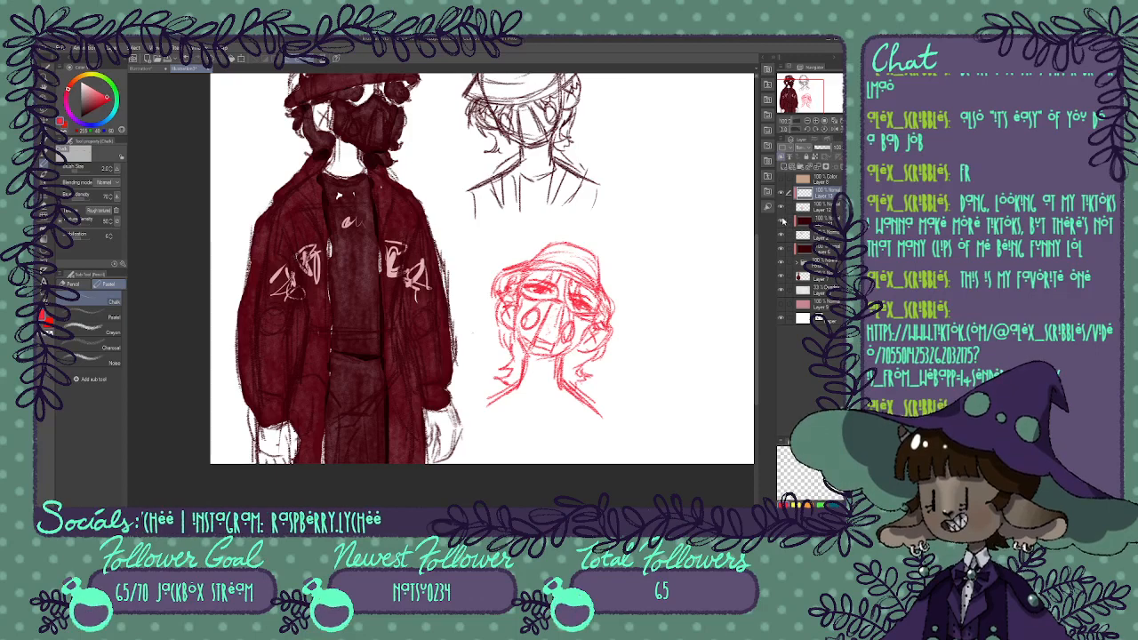
Sample the dark maroon from the other sketch's clipped colour layer and fill the new clipped layer with it to recolour the red head sketch.
left_click(814, 221)
left_click(781, 156)
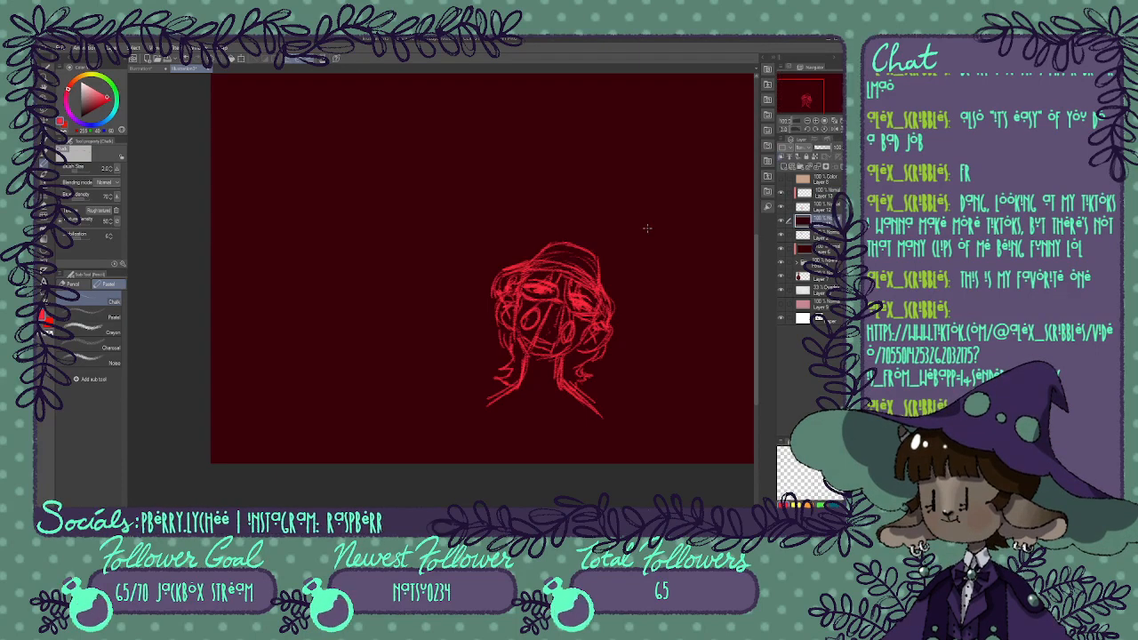
left_click(647, 228, "alt")
left_click(781, 157)
left_click(817, 193)
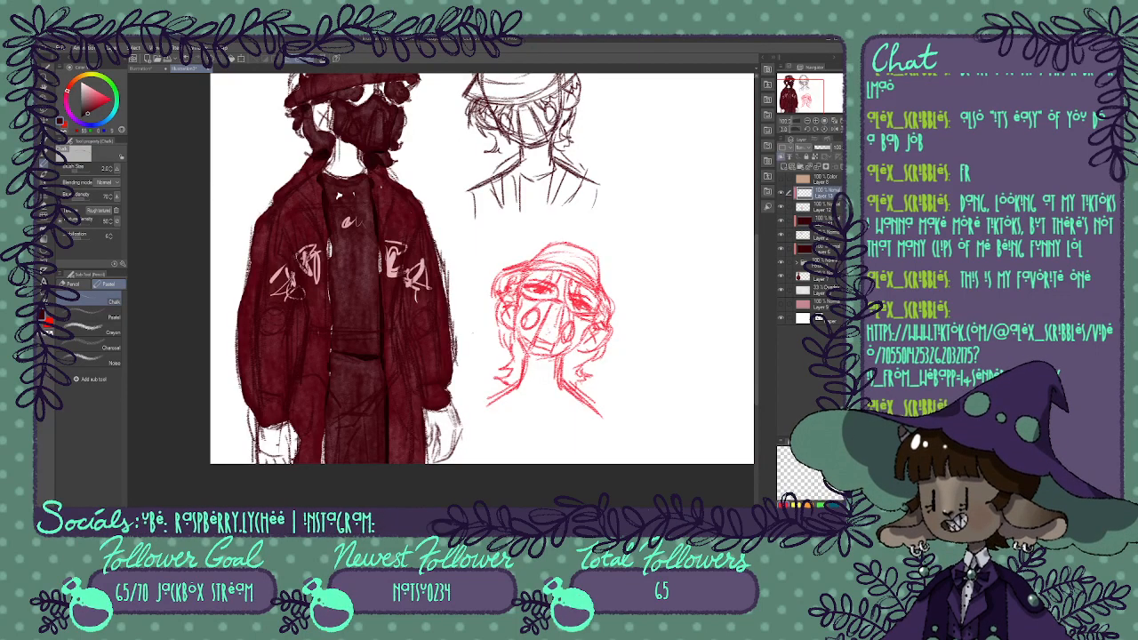
left_click(45, 224)
left_click(595, 230)
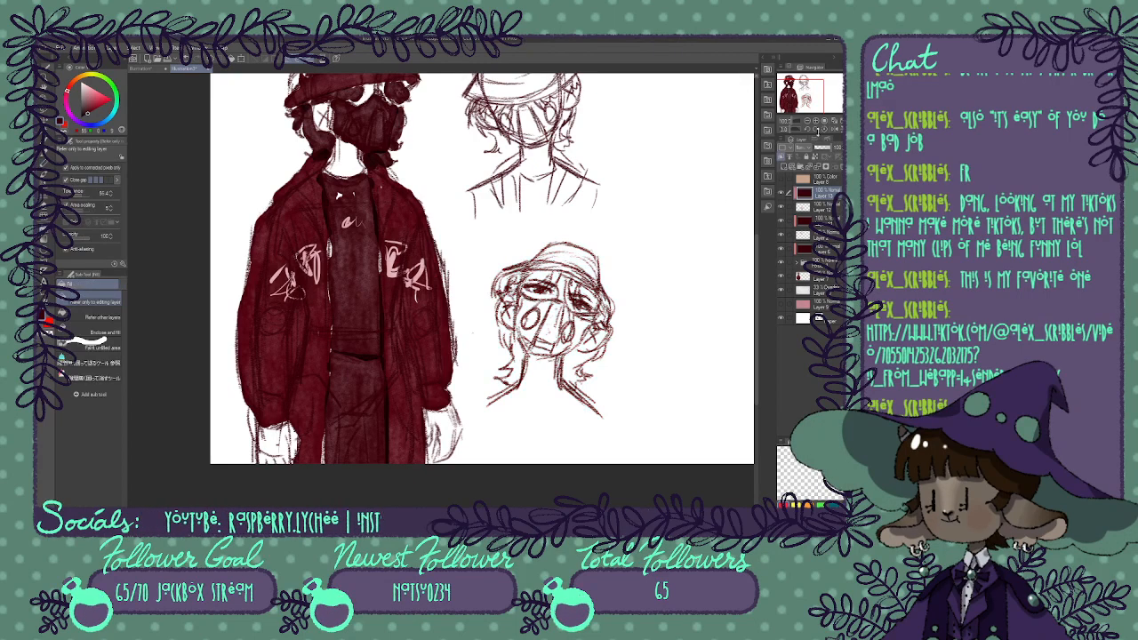
Show the warm tint and crumpled paper layers again across the whole character sheet.
key("ctrl+0")
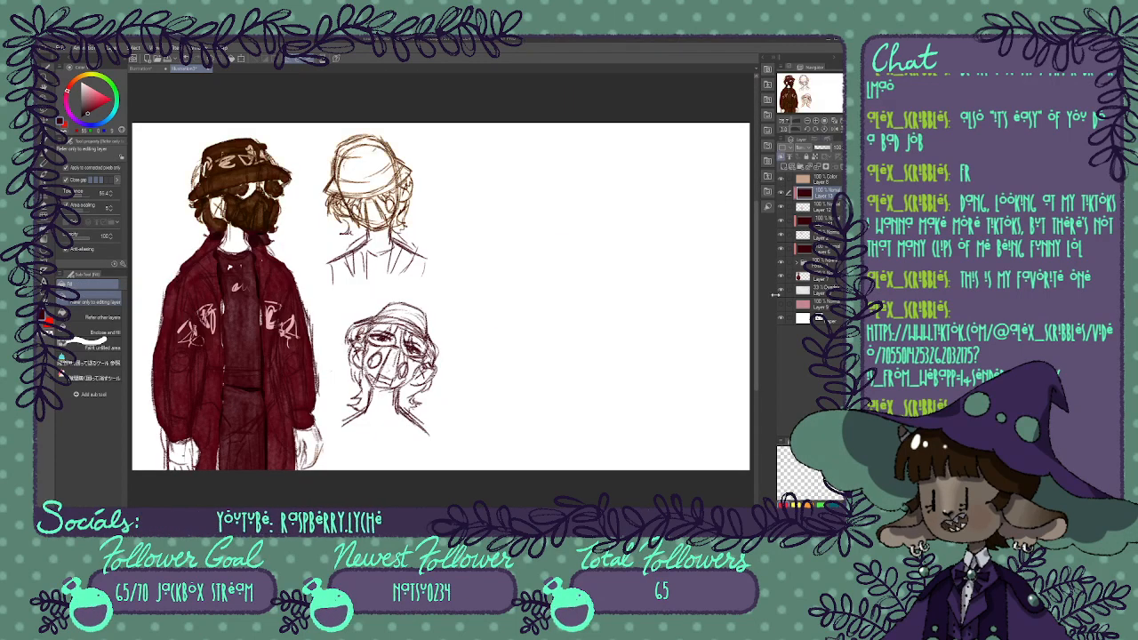
left_click(784, 308)
left_click(783, 318)
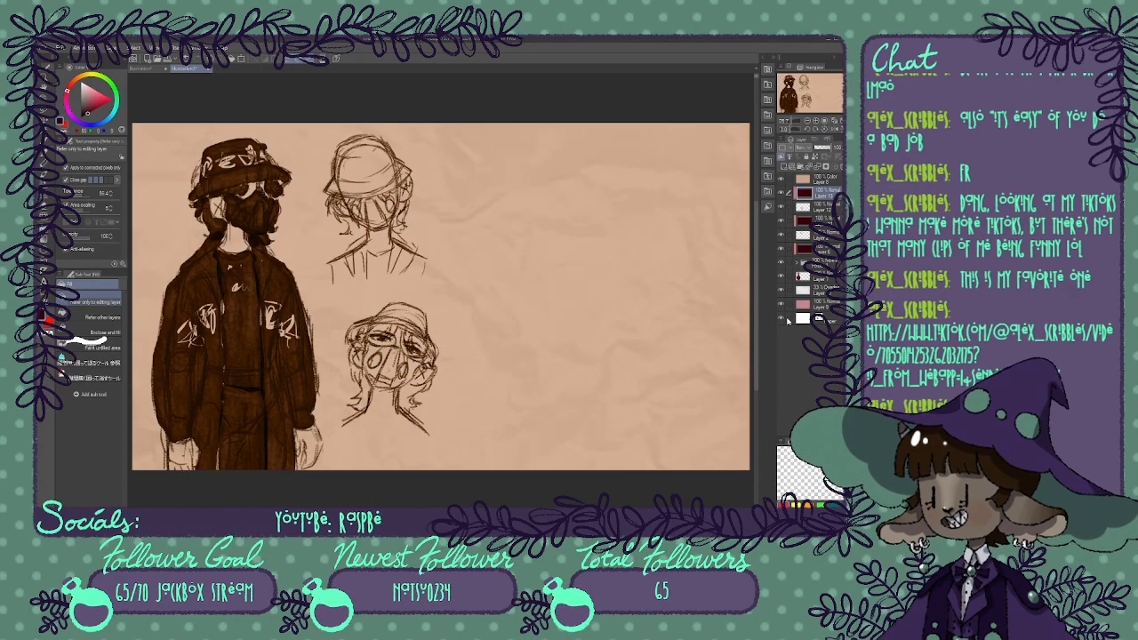